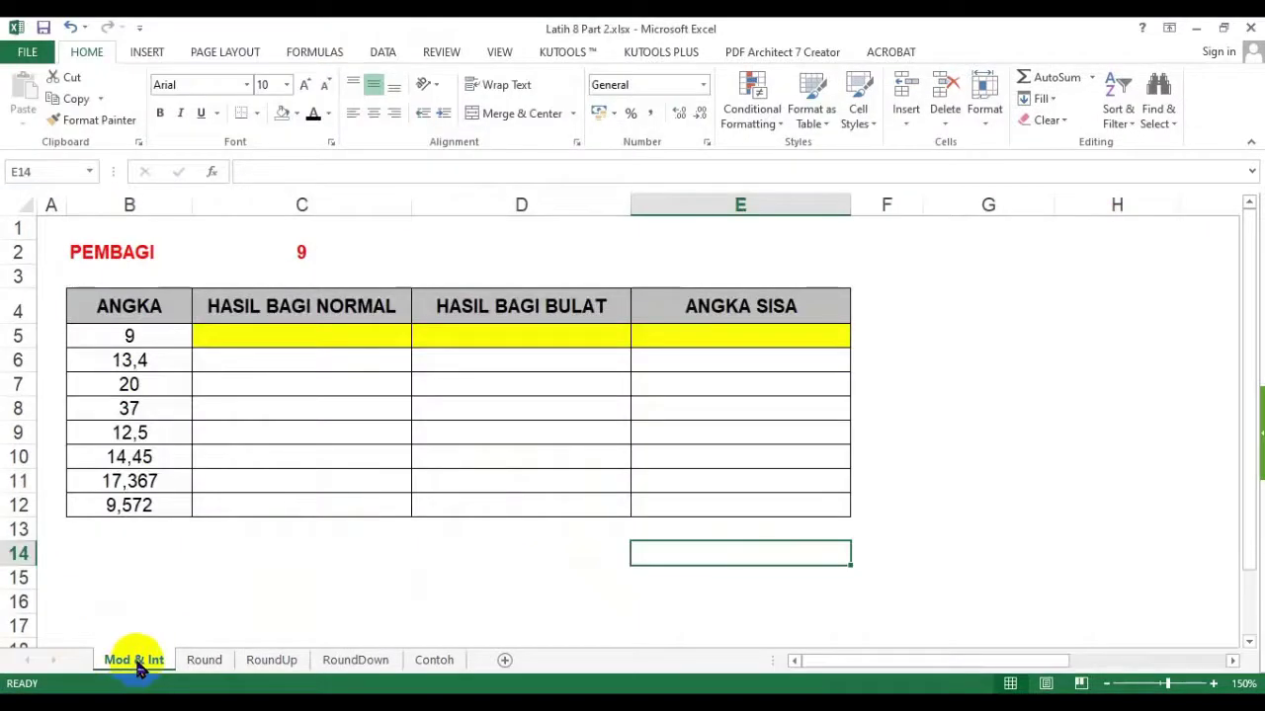
# - Point out the HASIL BAGI NORMAL column and its results on the Mod & Int sheet
pyautogui.click(379, 506)
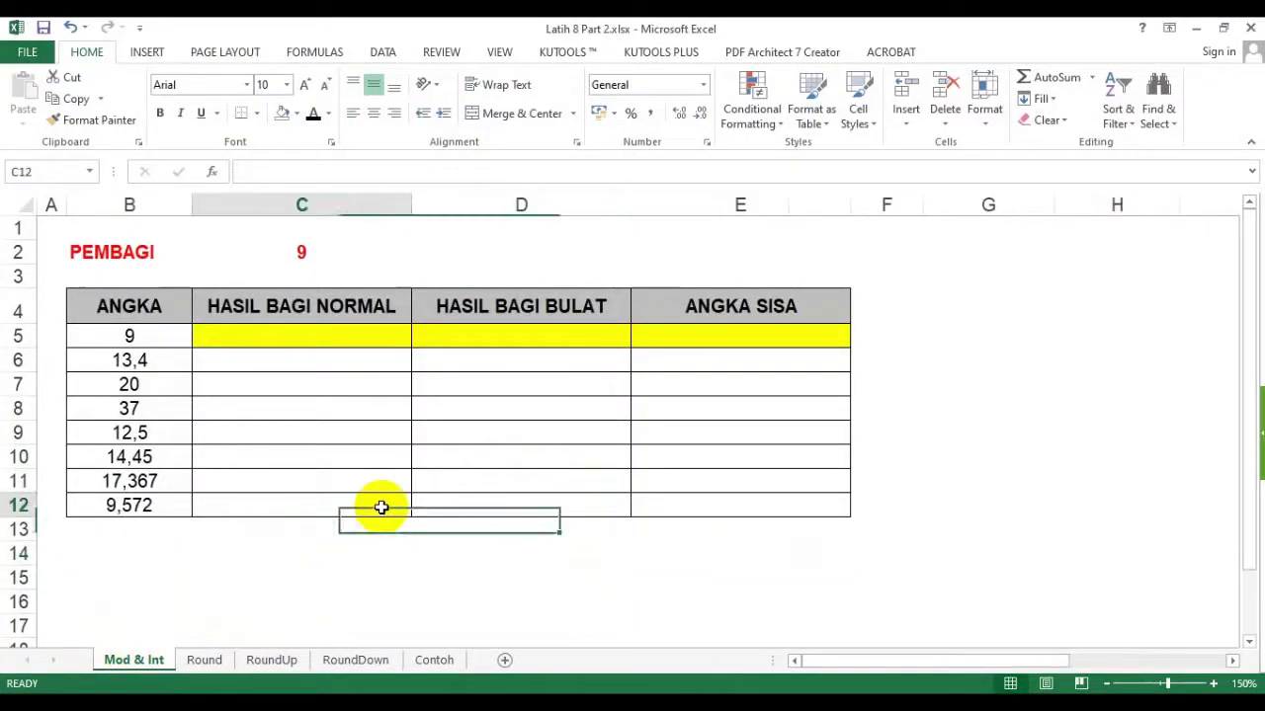
pyautogui.click(228, 581)
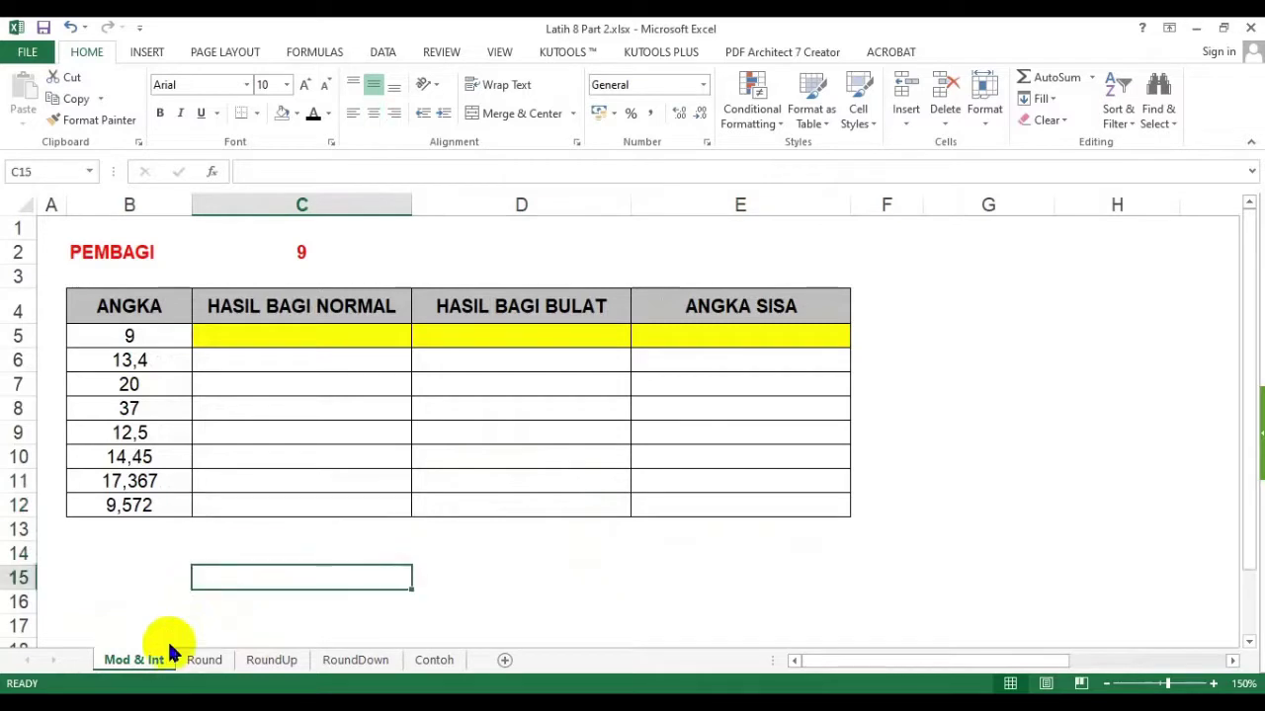
pyautogui.click(298, 363)
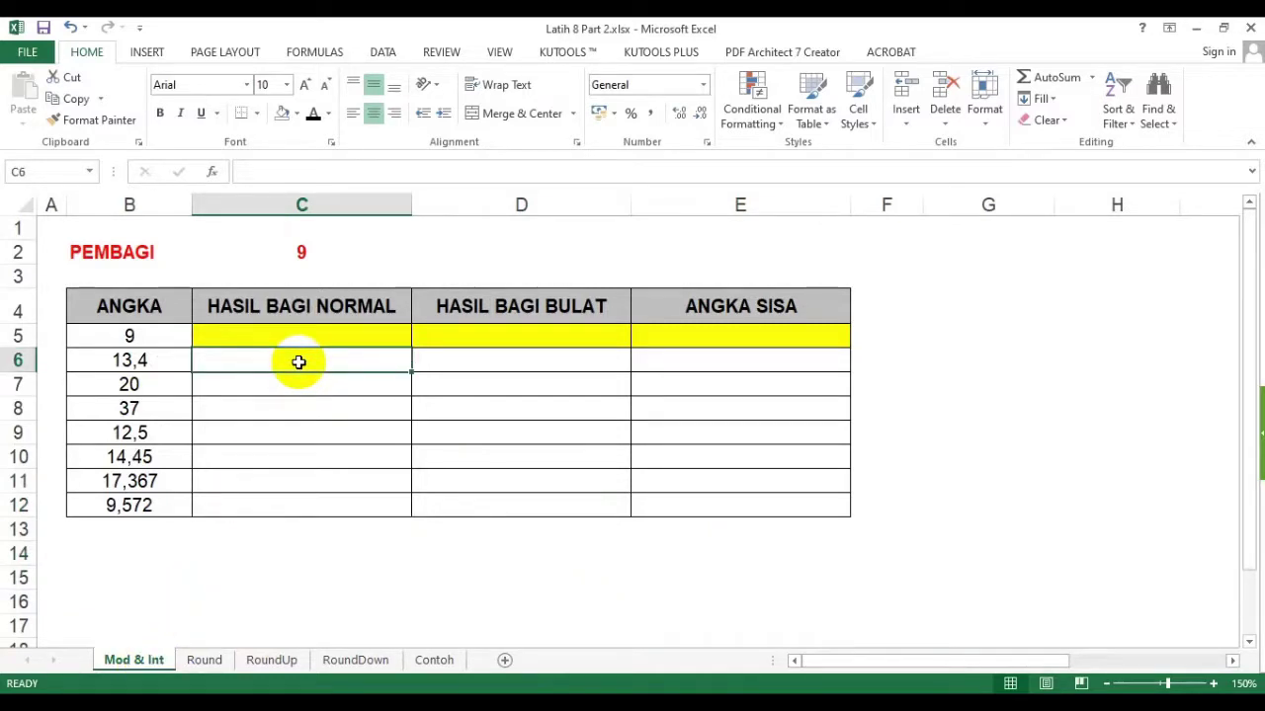
# - Preview the Round and RoundUp sheets, ending on RoundDown's first TANPA DESIMAL cell
pyautogui.click(205, 660)
pyautogui.click(272, 660)
pyautogui.click(350, 660)
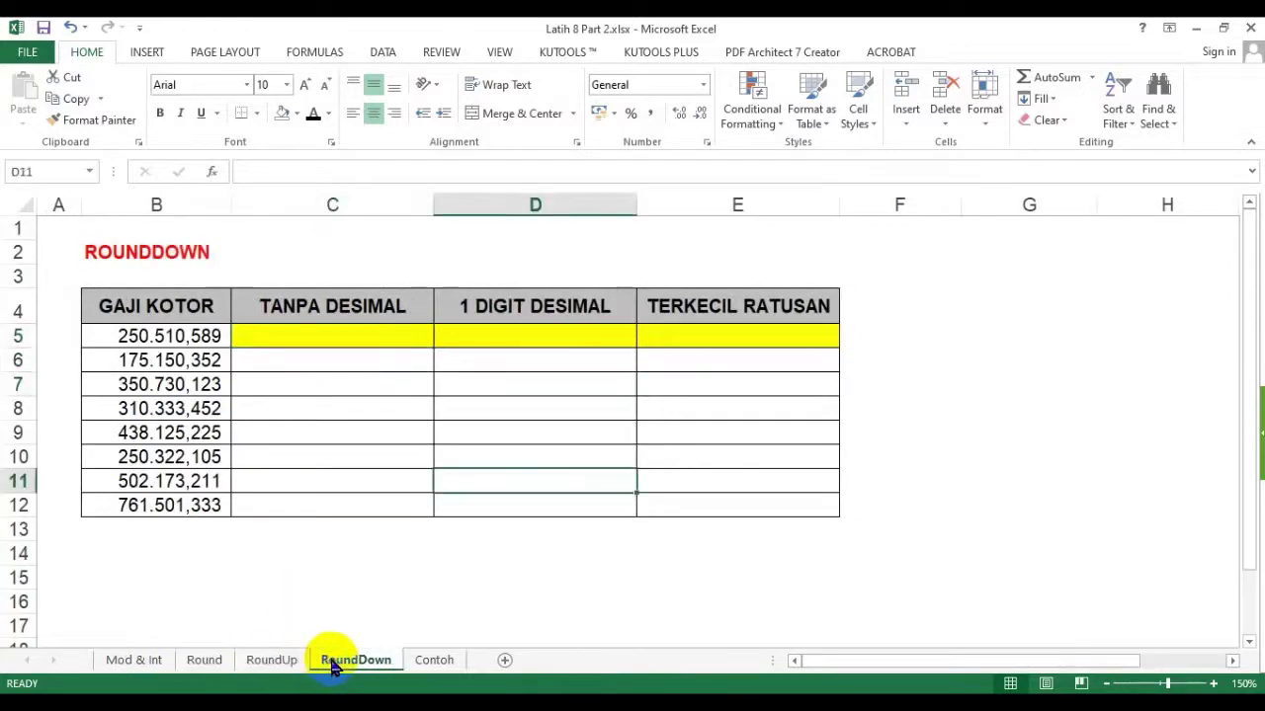
pyautogui.click(328, 333)
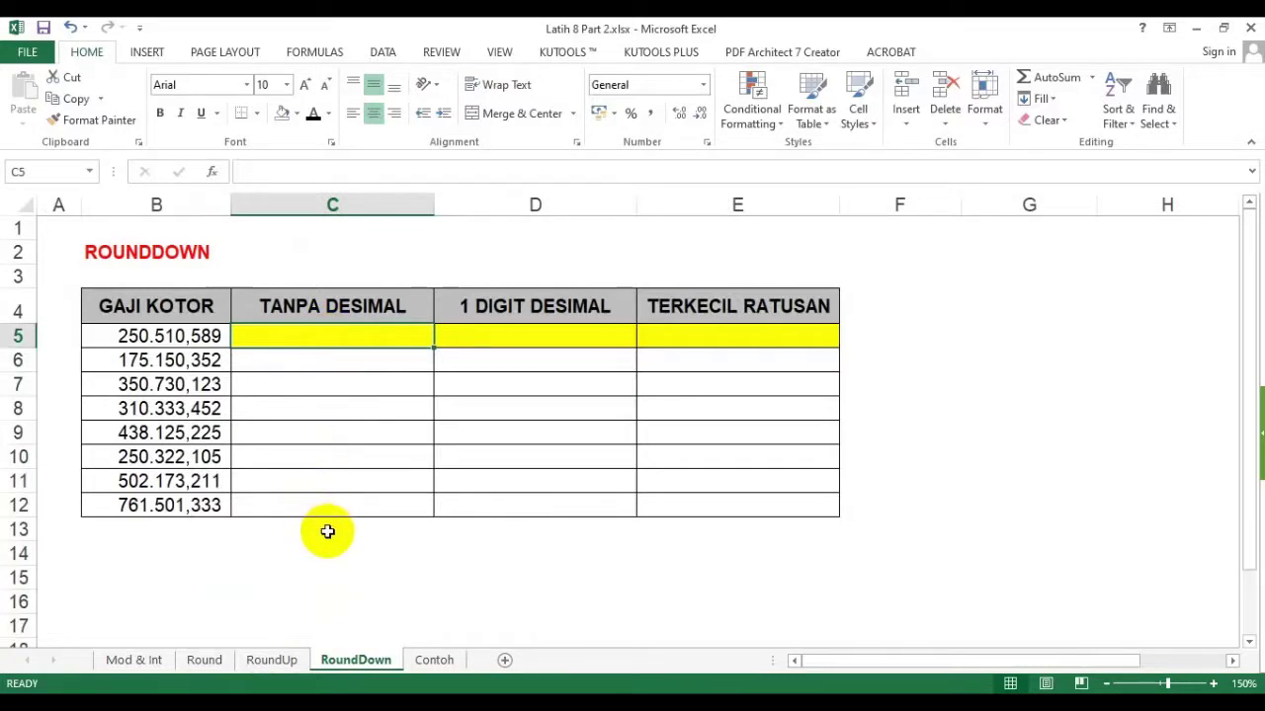
pyautogui.click(366, 403)
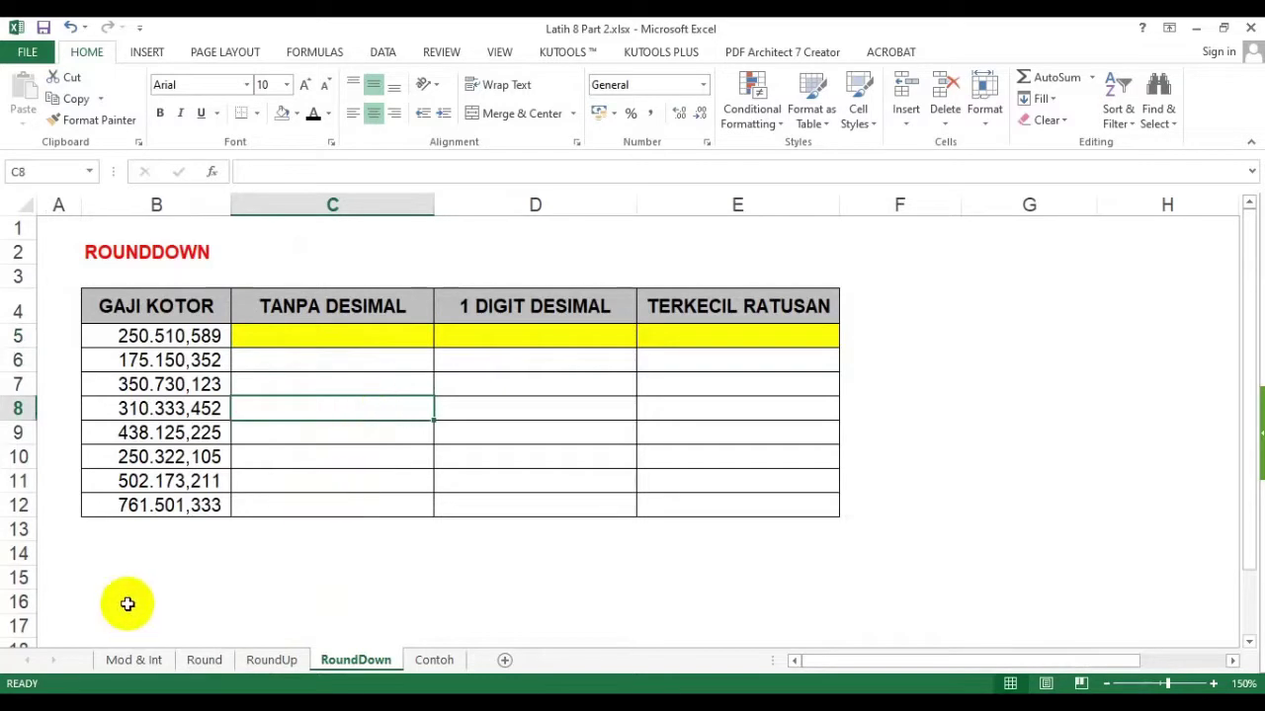
pyautogui.click(153, 657)
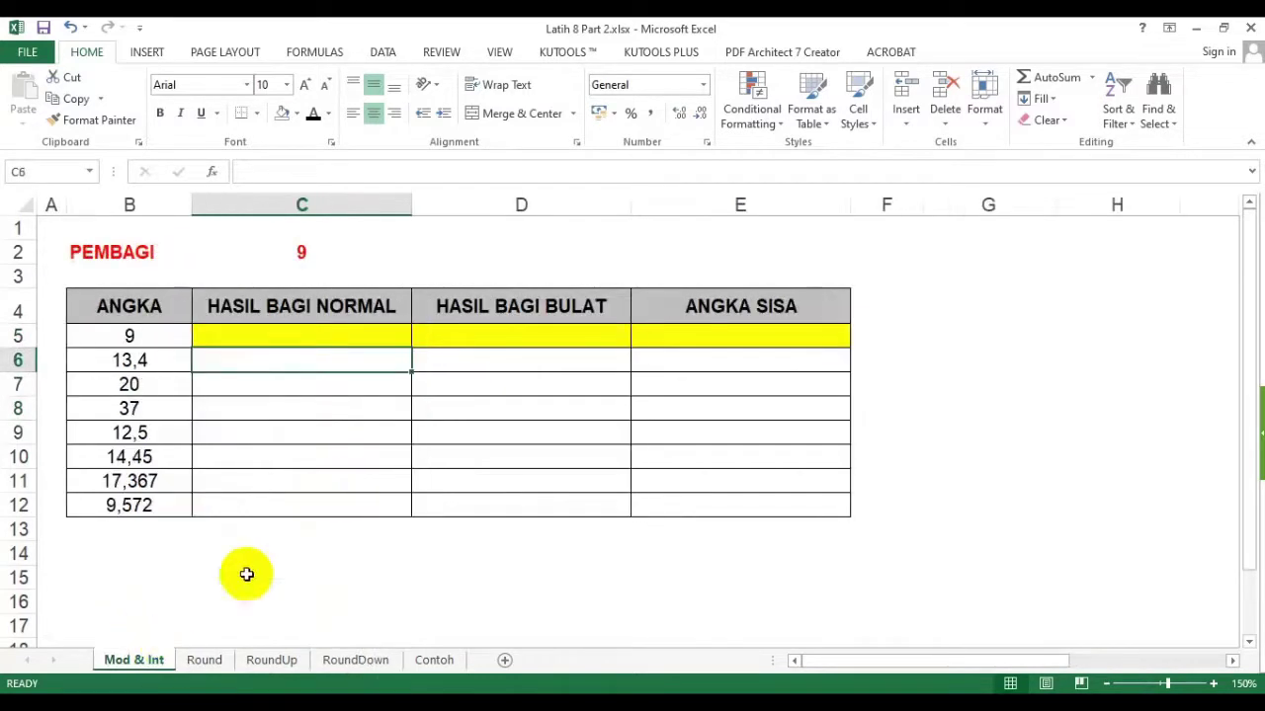
pyautogui.click(326, 384)
pyautogui.click(541, 389)
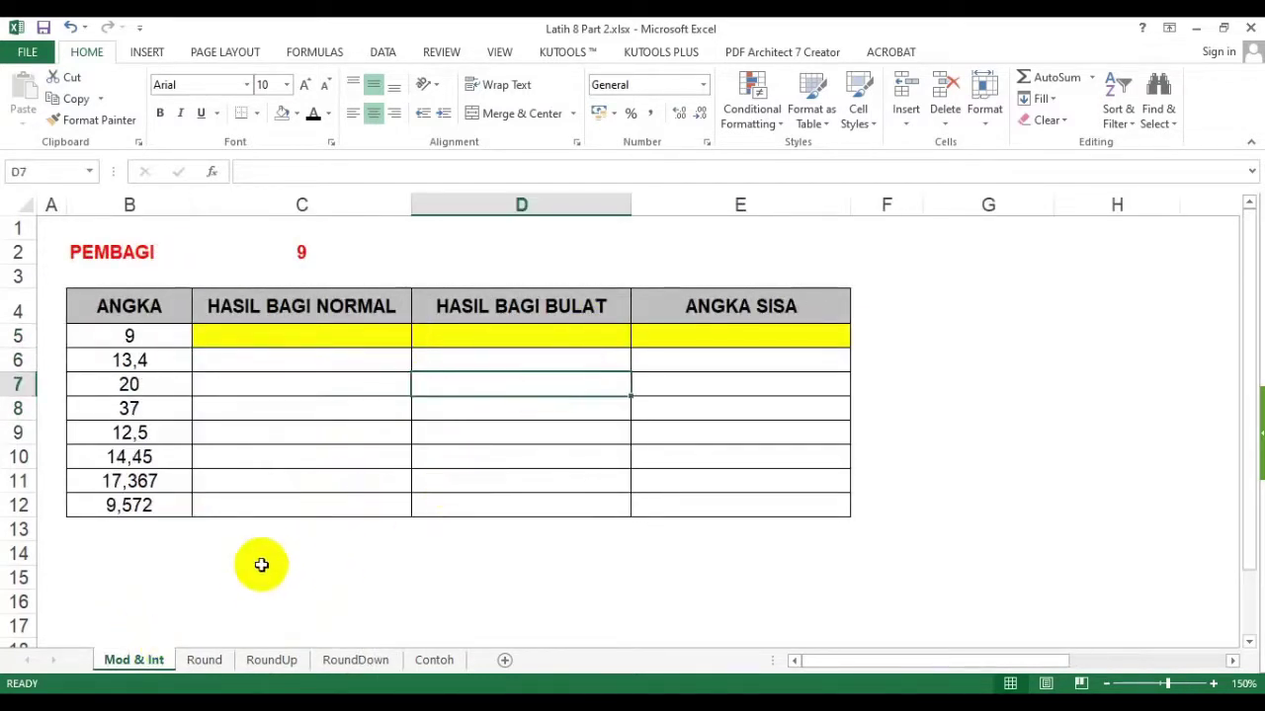
pyautogui.click(297, 556)
pyautogui.click(549, 394)
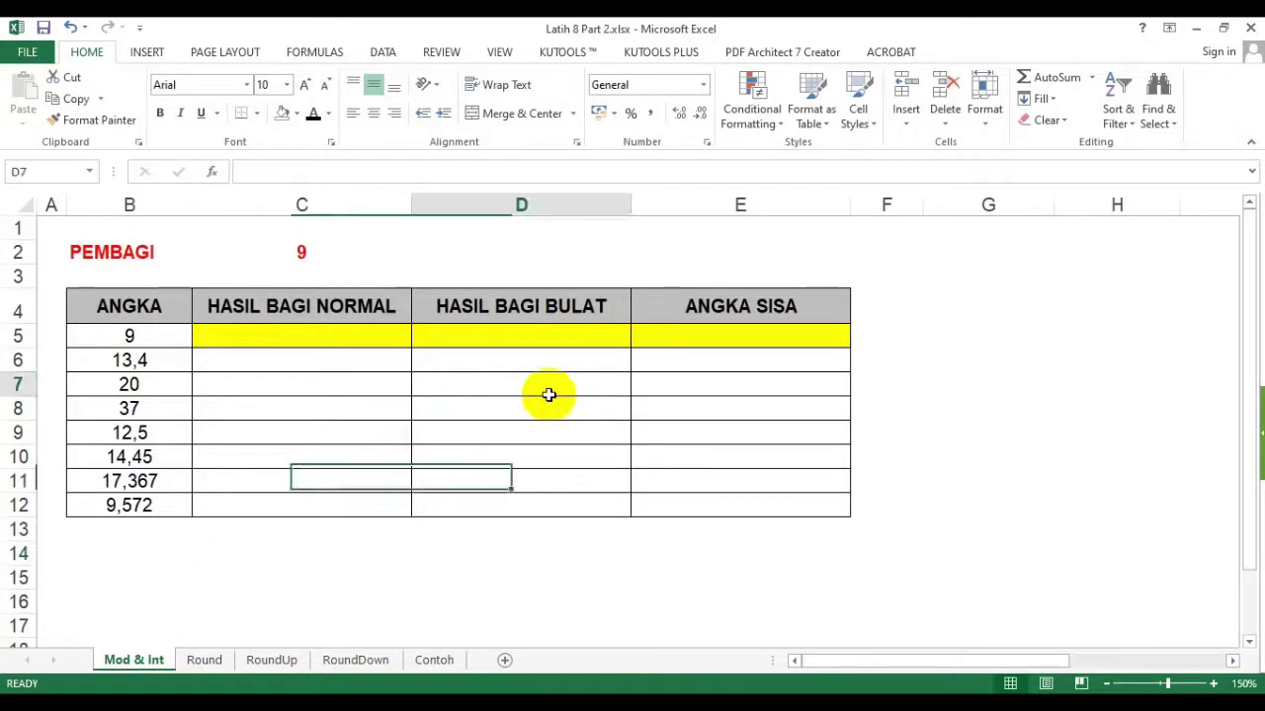
pyautogui.click(158, 568)
pyautogui.moveTo(164, 299); pyautogui.dragTo(687, 502)
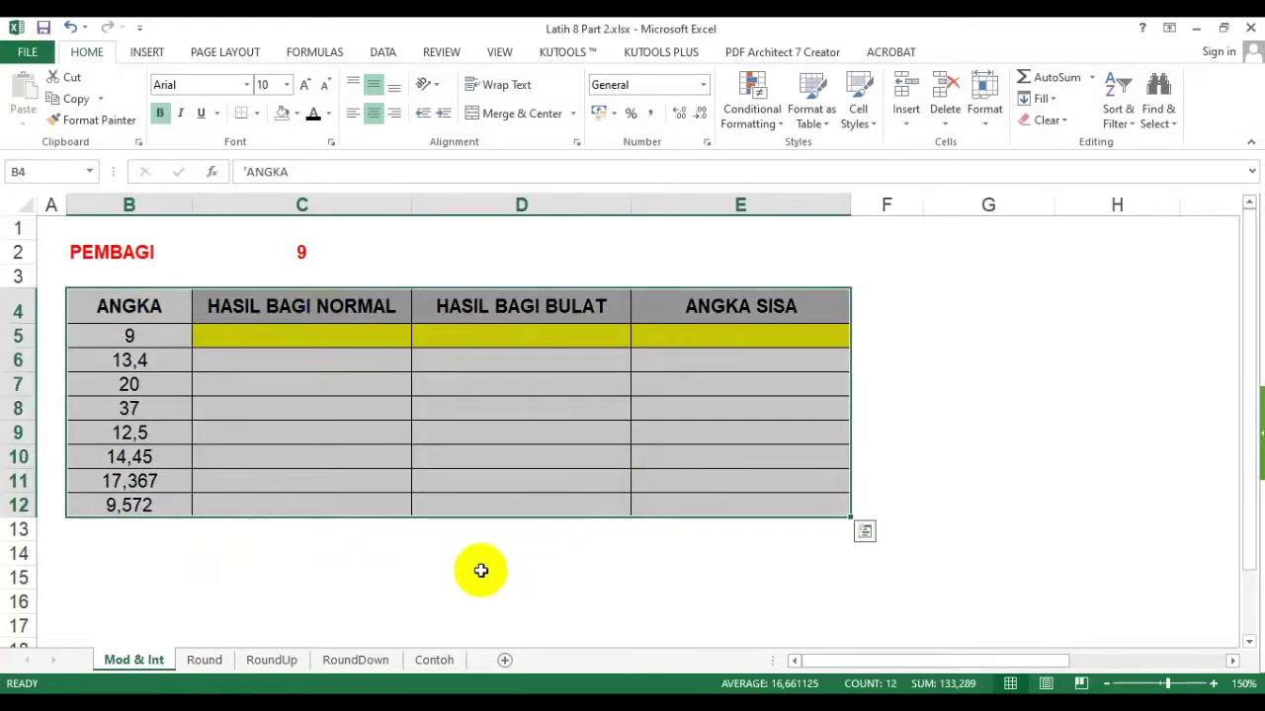
pyautogui.click(353, 576)
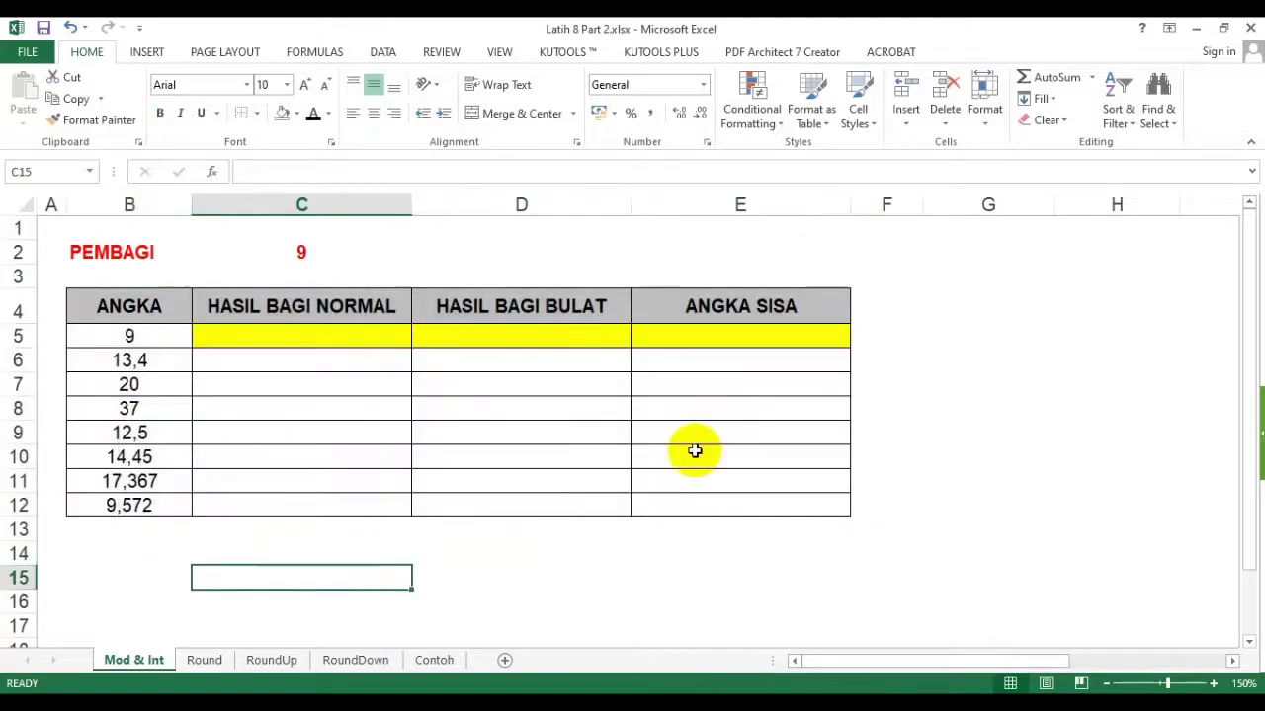
pyautogui.click(883, 432)
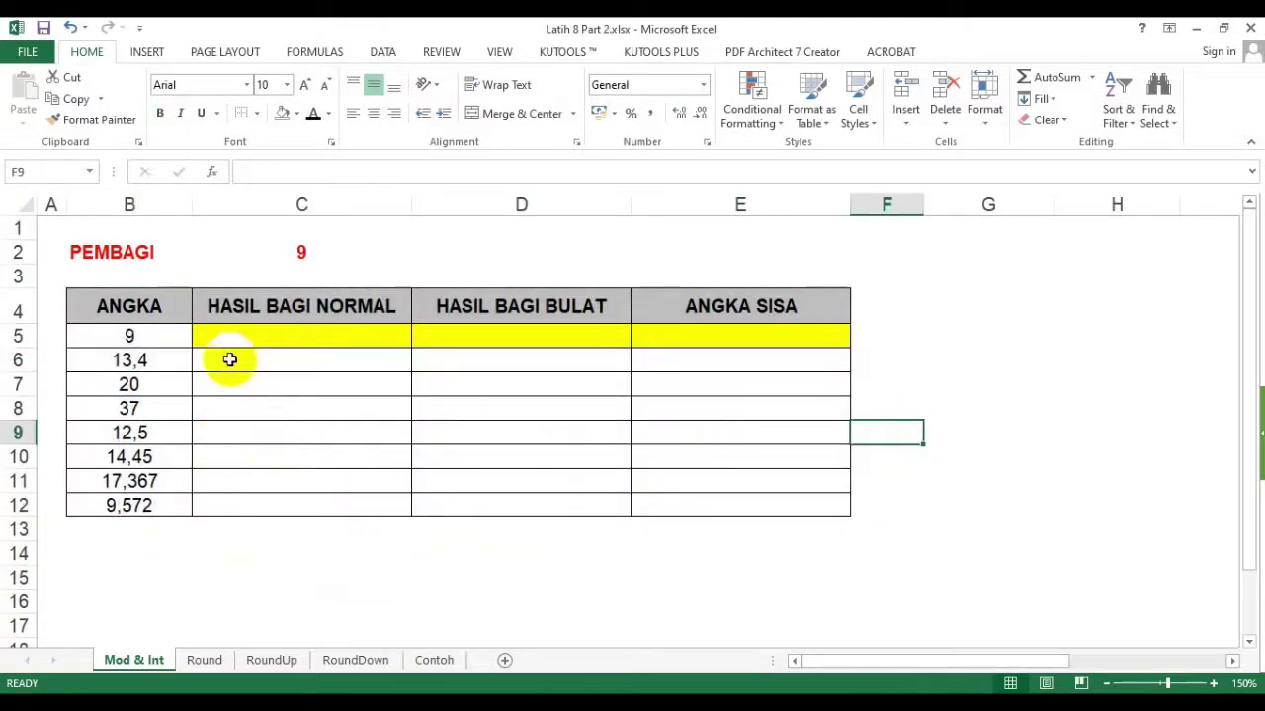
pyautogui.click(375, 332)
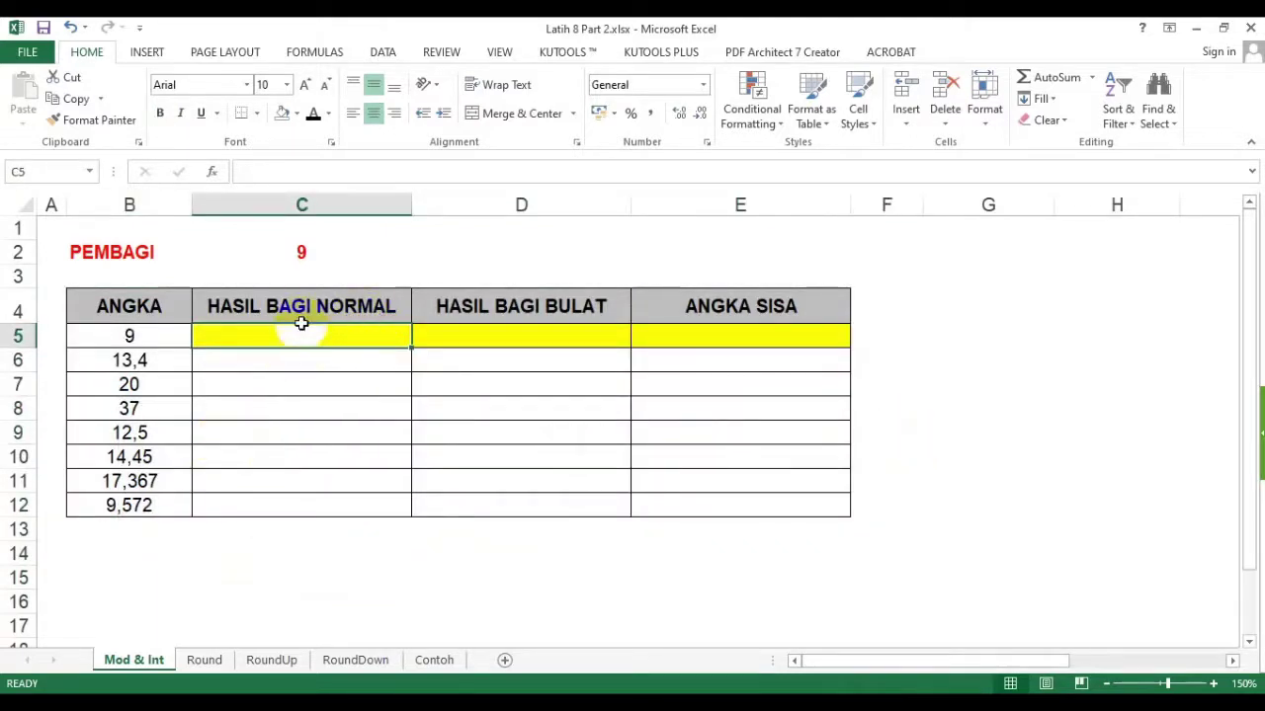
pyautogui.moveTo(304, 302); pyautogui.dragTo(317, 508)
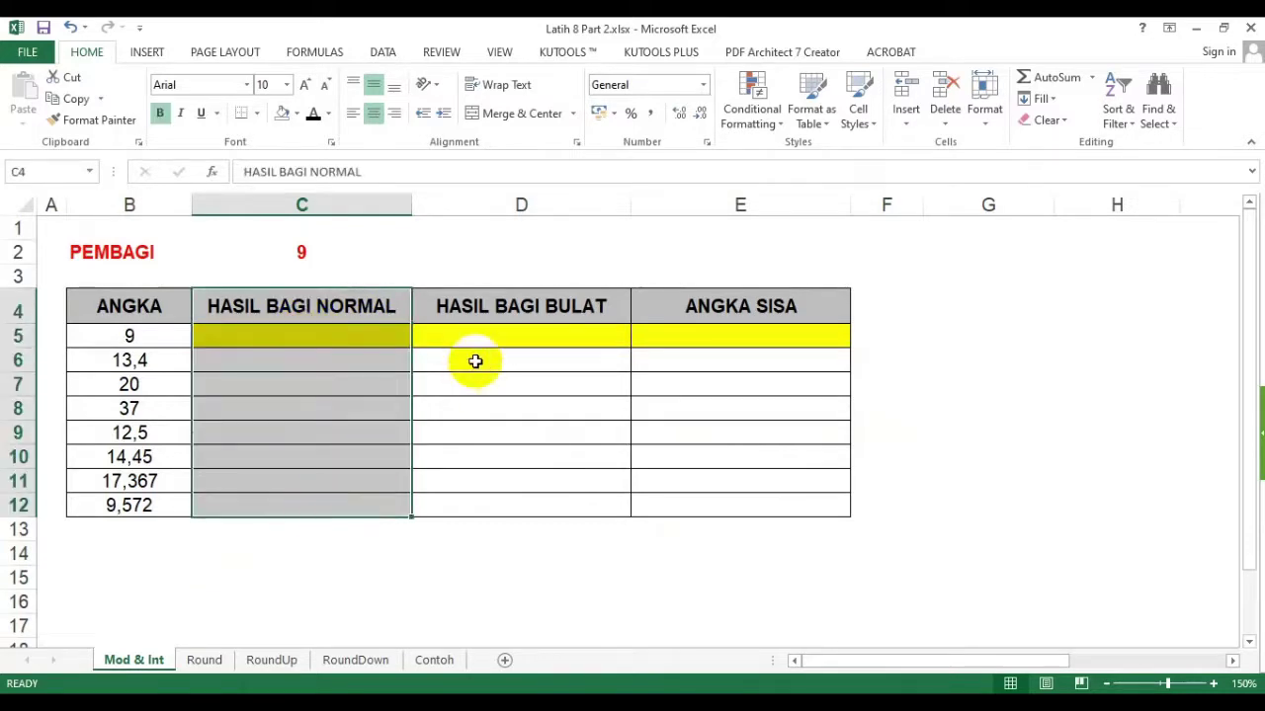
pyautogui.moveTo(519, 304); pyautogui.dragTo(524, 507)
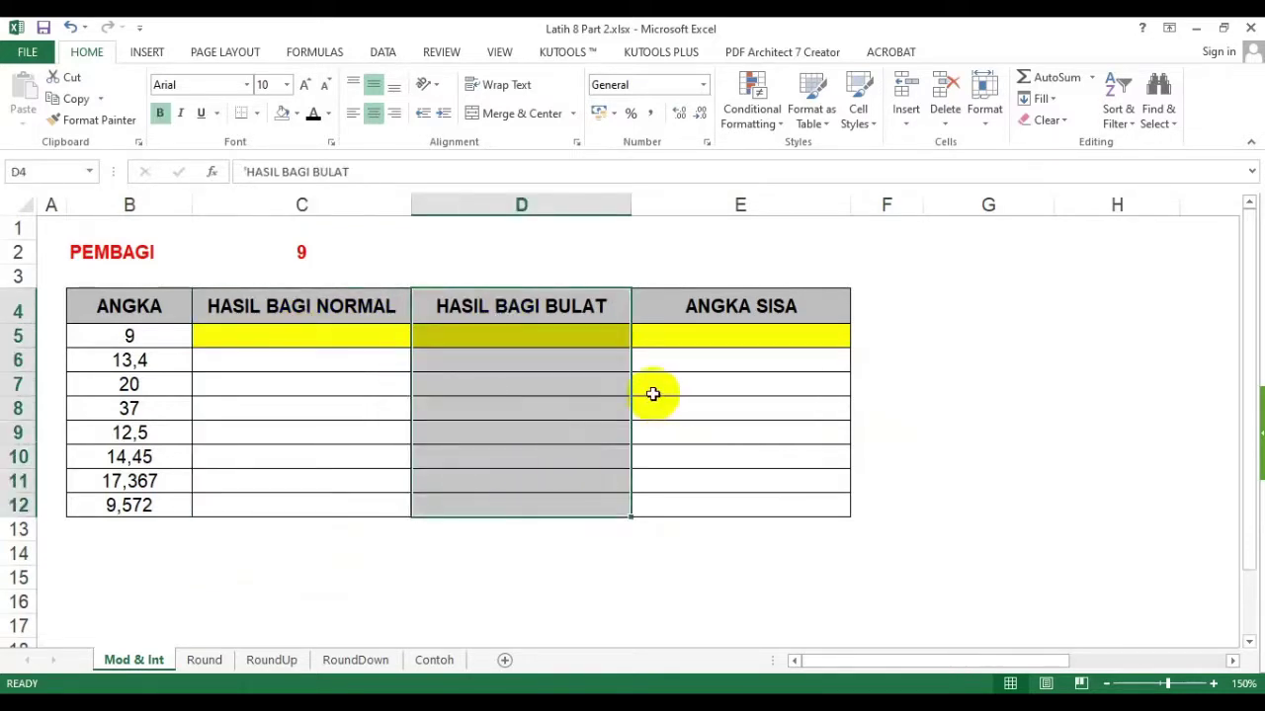
pyautogui.click(746, 310)
pyautogui.moveTo(746, 310); pyautogui.dragTo(736, 499)
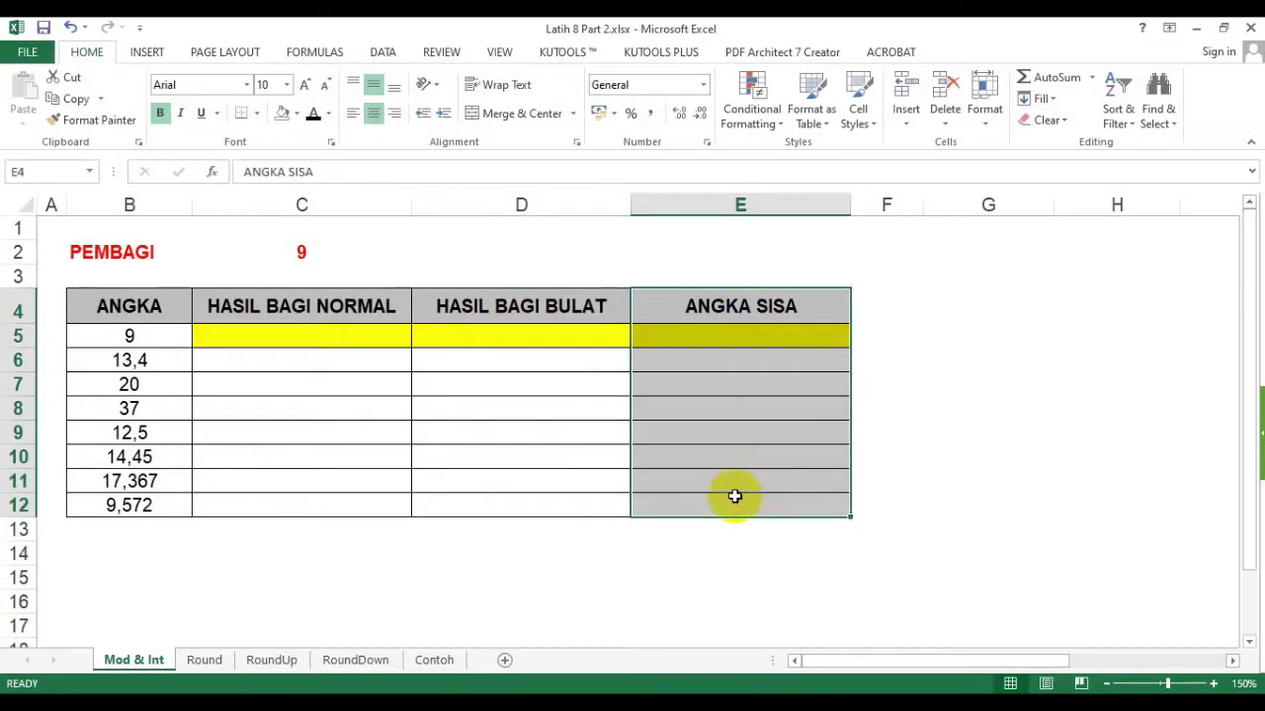
pyautogui.click(271, 320)
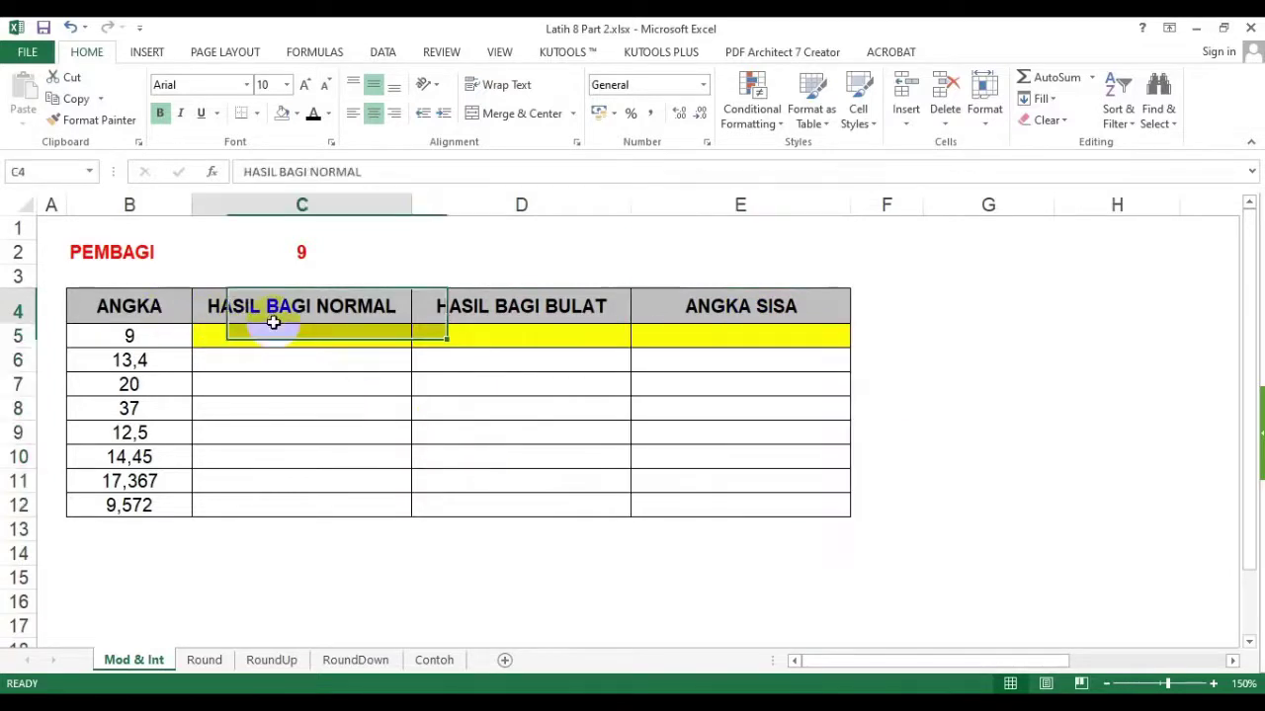
pyautogui.click(276, 340)
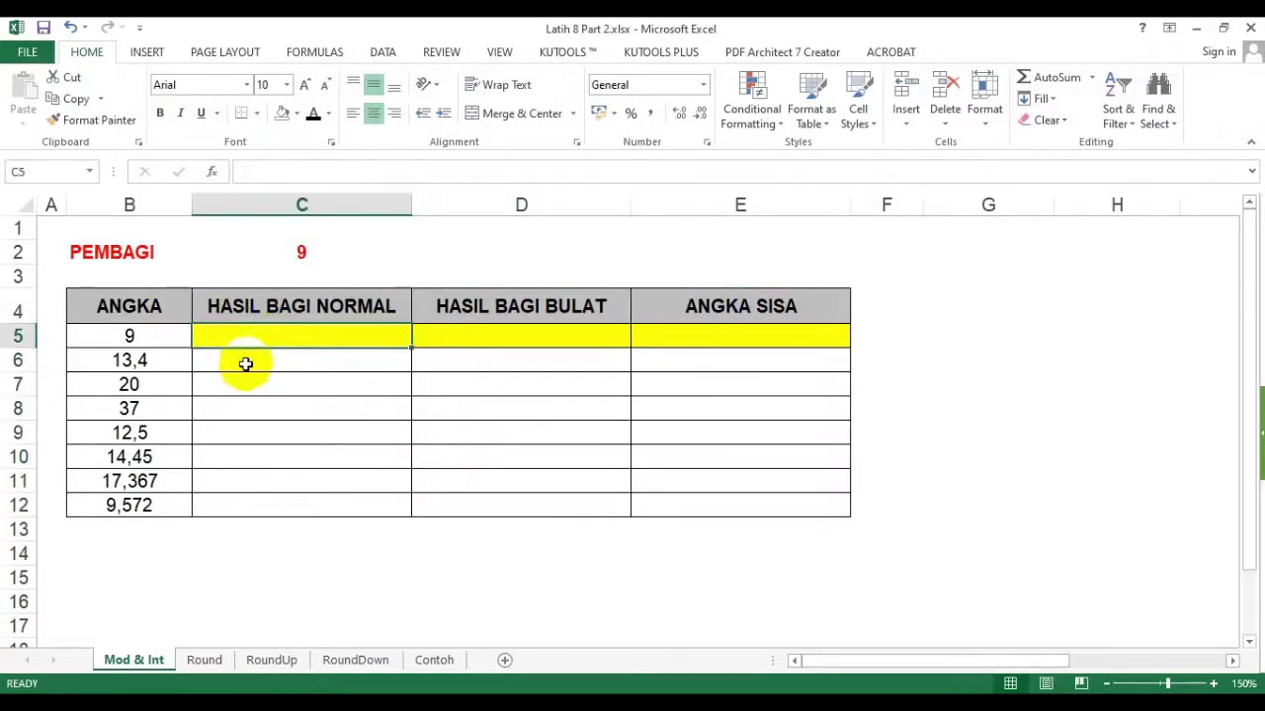
pyautogui.click(126, 312)
pyautogui.moveTo(125, 325); pyautogui.dragTo(161, 508)
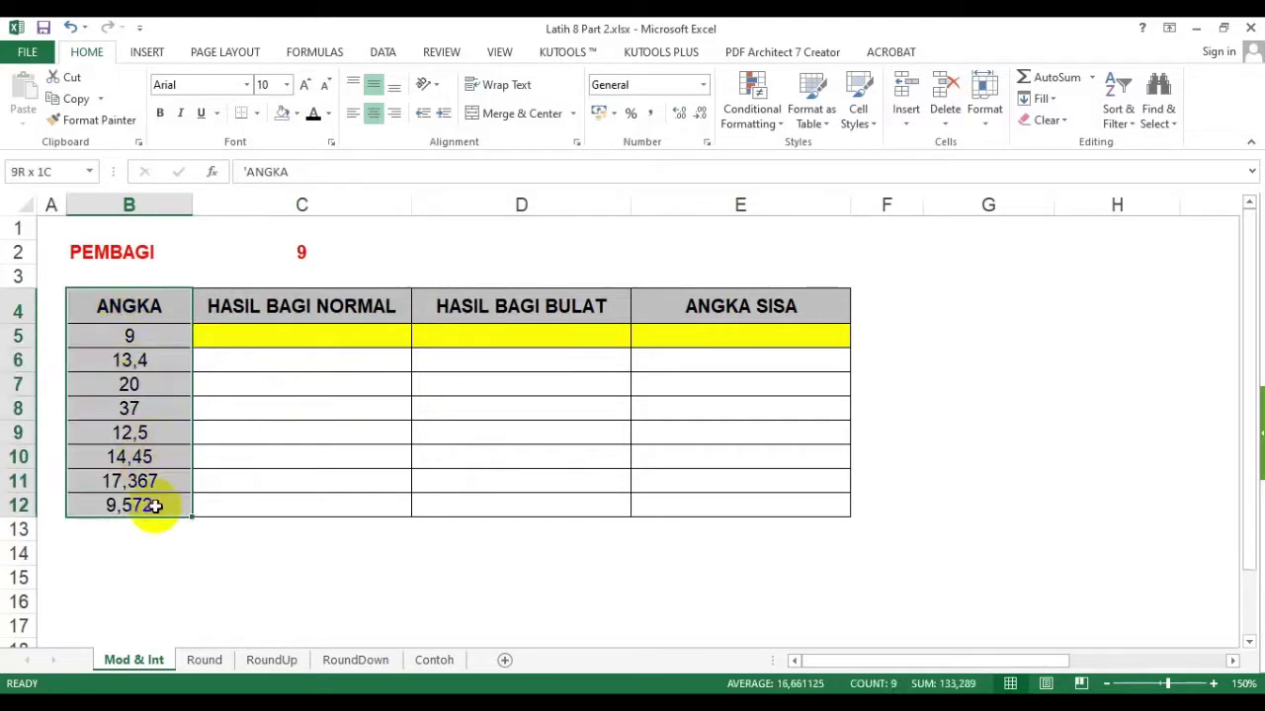
pyautogui.click(121, 253)
pyautogui.click(302, 252)
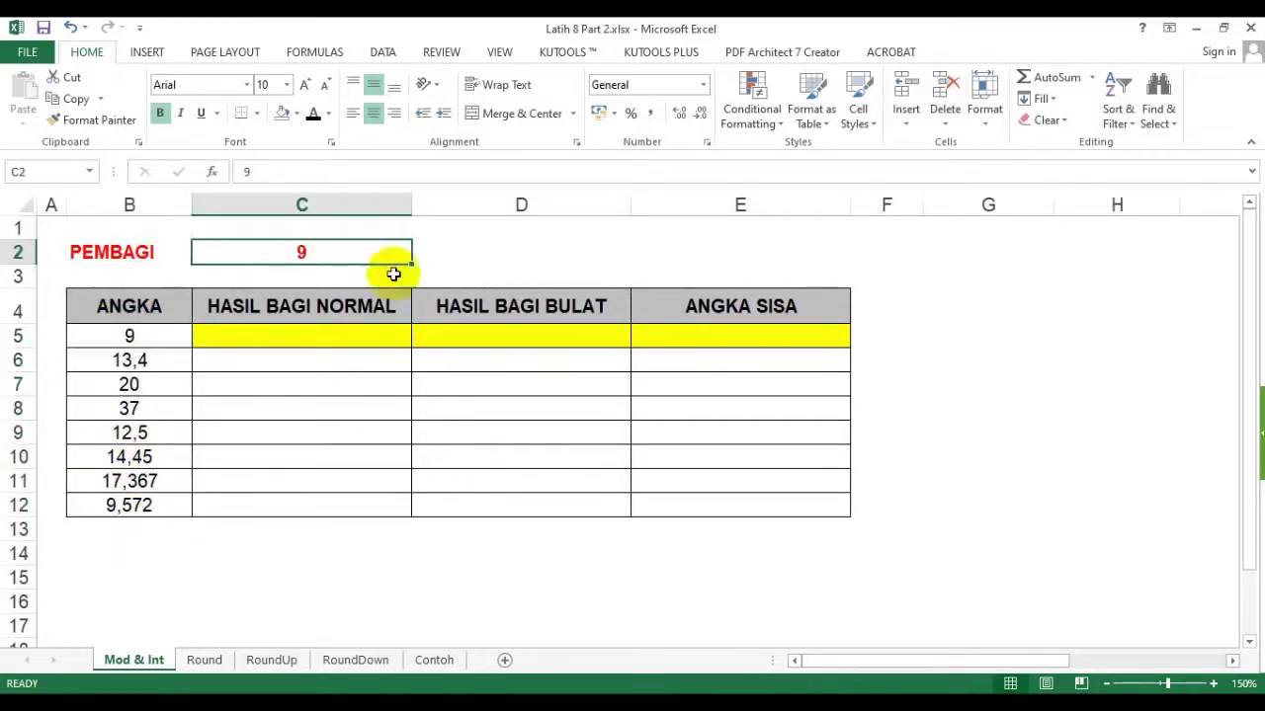
pyautogui.click(381, 405)
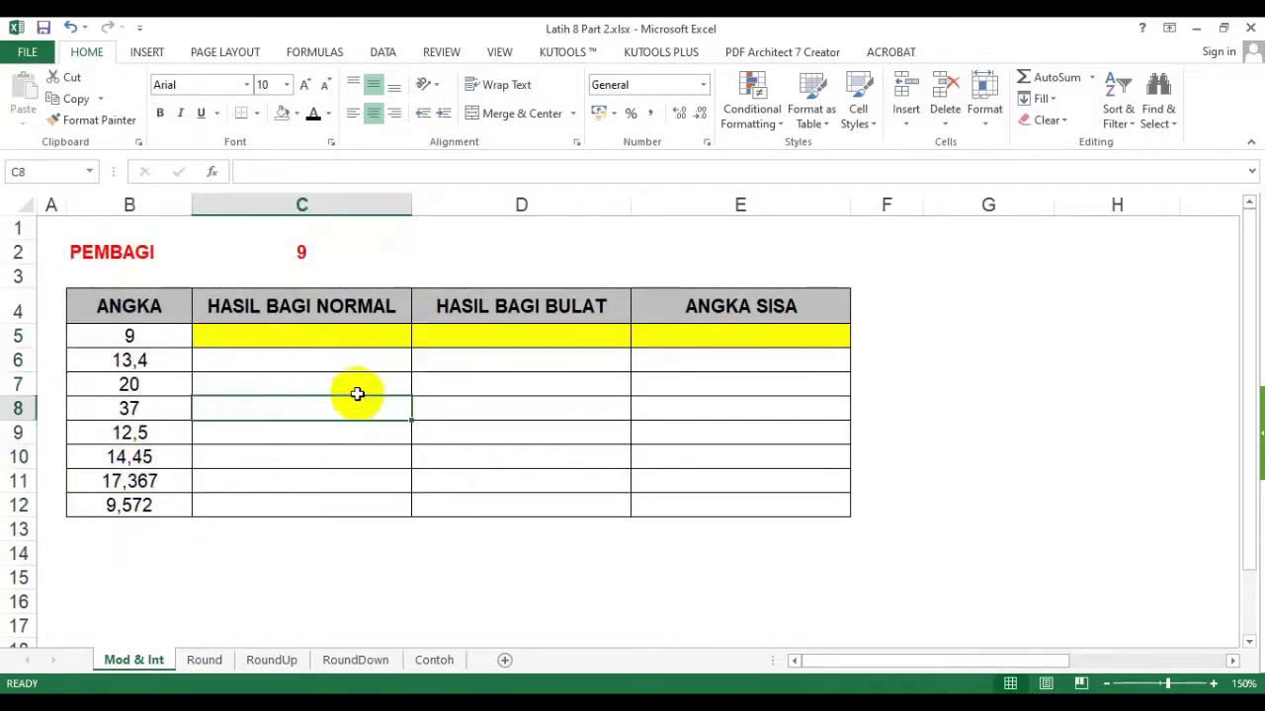
pyautogui.click(276, 316)
pyautogui.moveTo(280, 331); pyautogui.dragTo(318, 497)
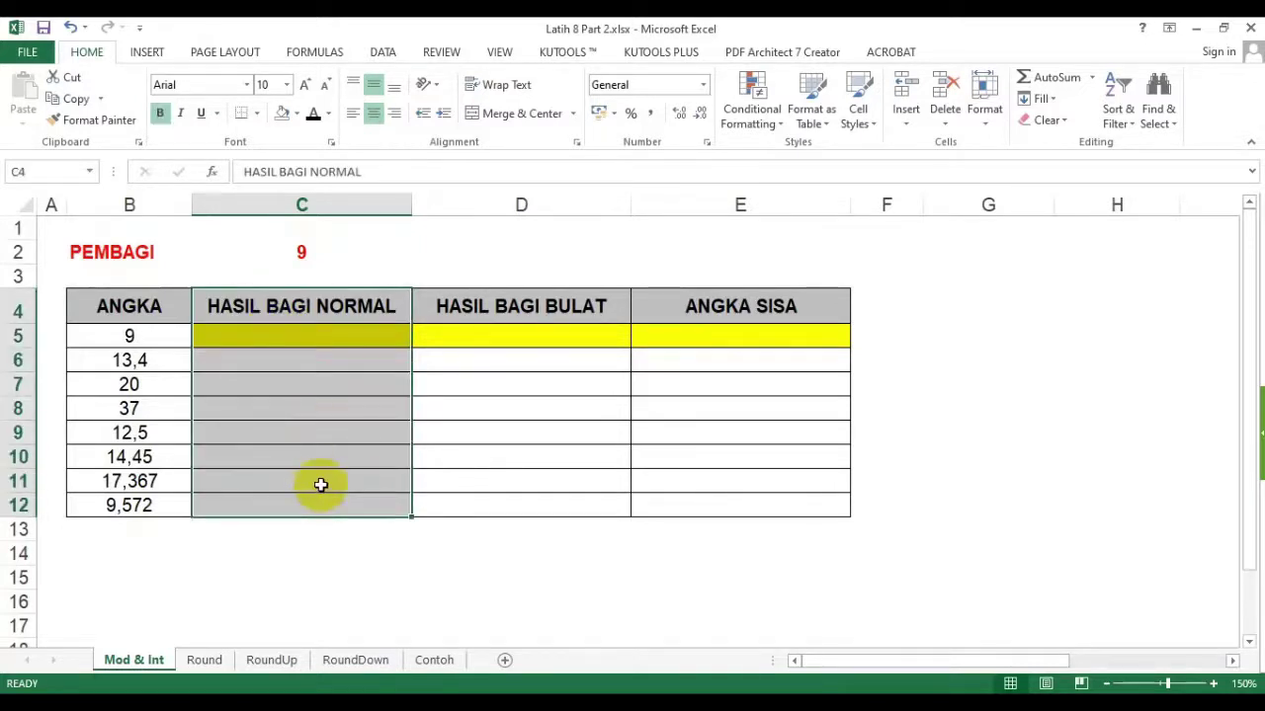
pyautogui.moveTo(296, 319); pyautogui.dragTo(305, 506)
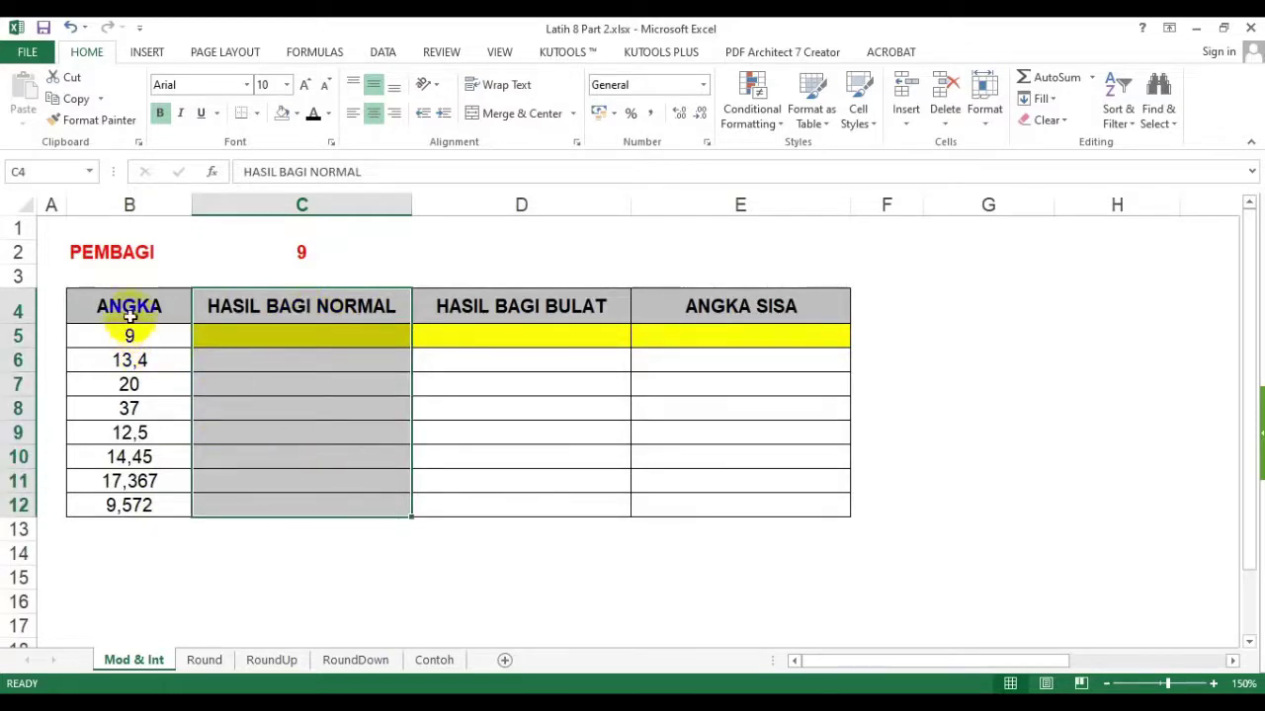
pyautogui.moveTo(127, 310); pyautogui.dragTo(146, 504)
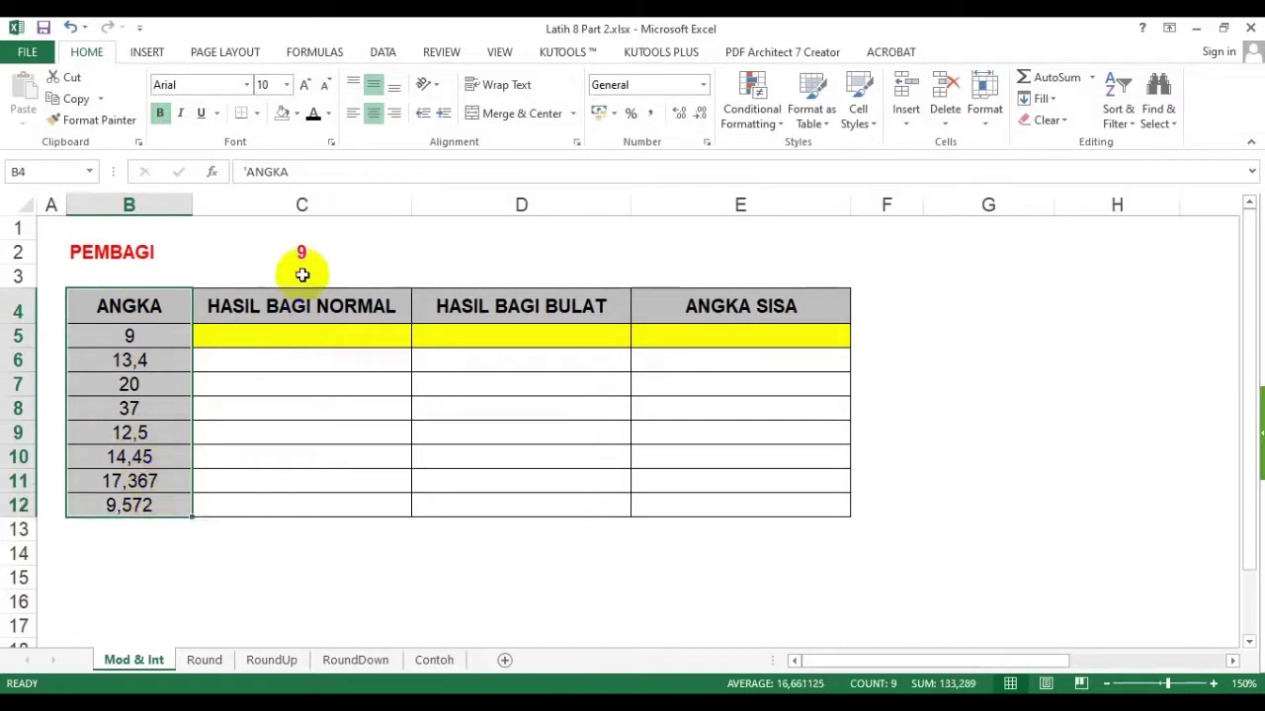
pyautogui.click(303, 251)
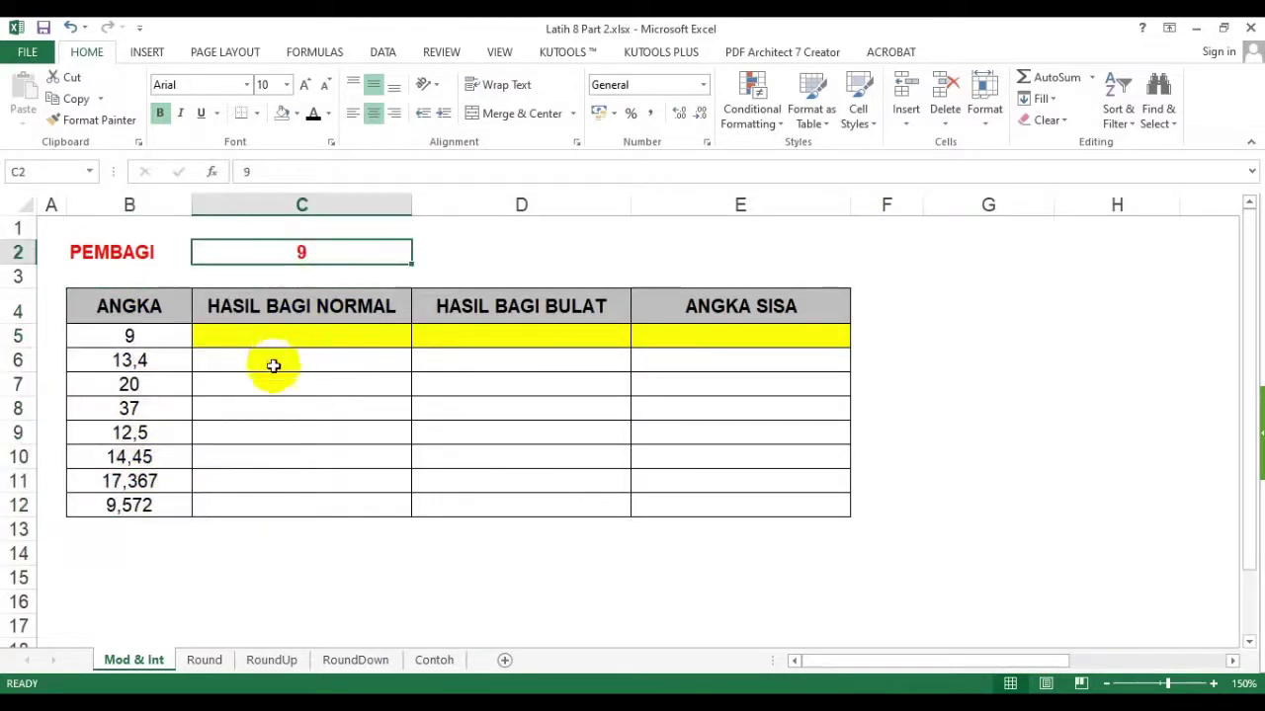
pyautogui.click(287, 337)
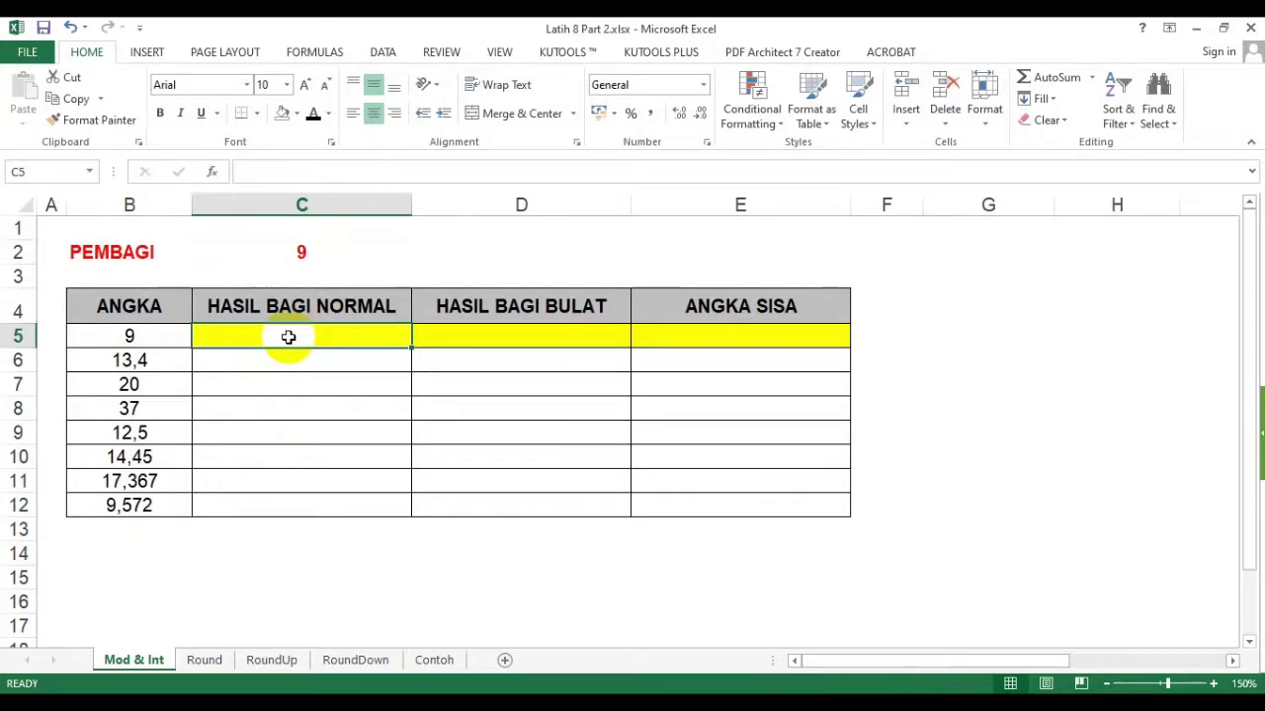
pyautogui.click(420, 431)
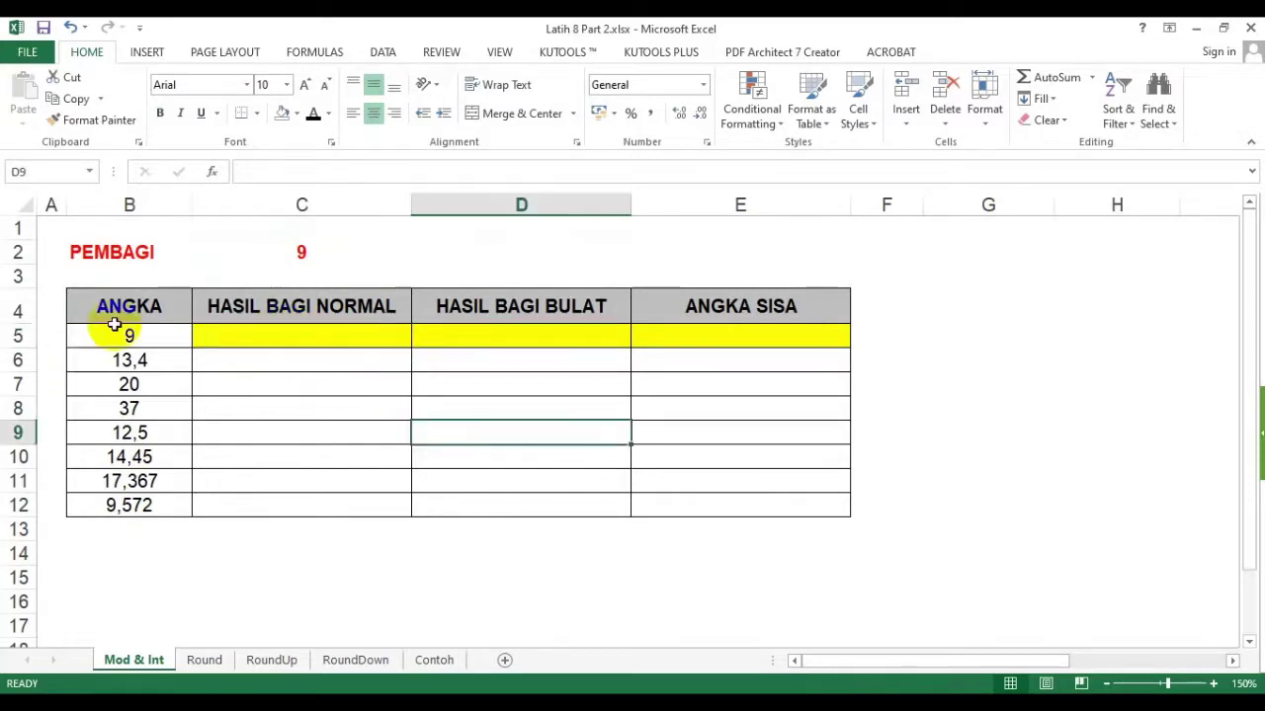
pyautogui.click(144, 362)
pyautogui.click(129, 408)
pyautogui.click(130, 481)
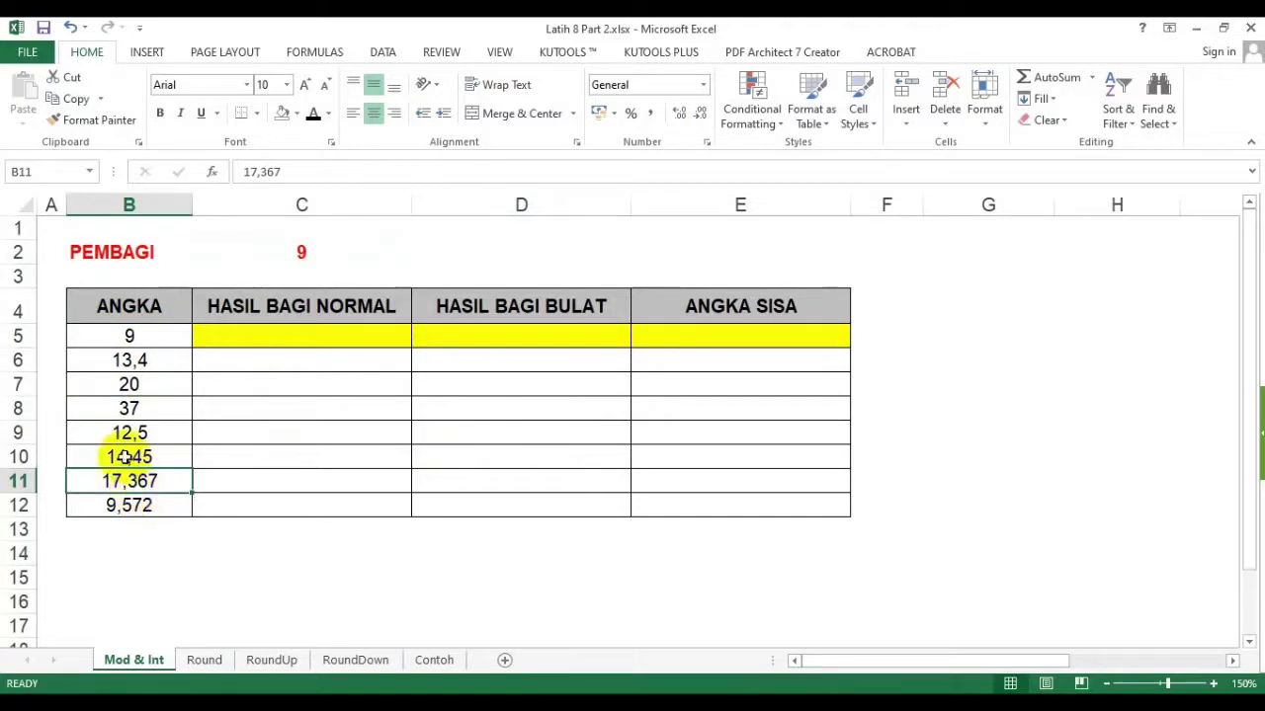
pyautogui.moveTo(129, 336); pyautogui.dragTo(135, 527)
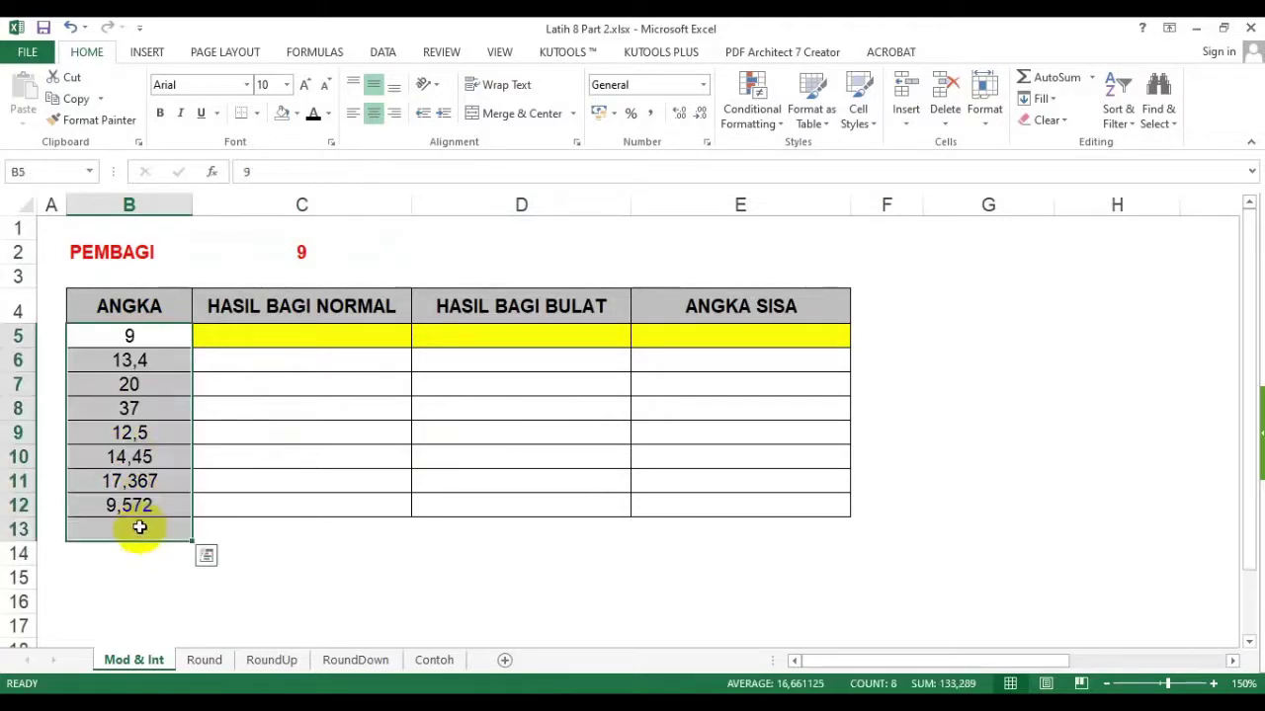
pyautogui.click(303, 250)
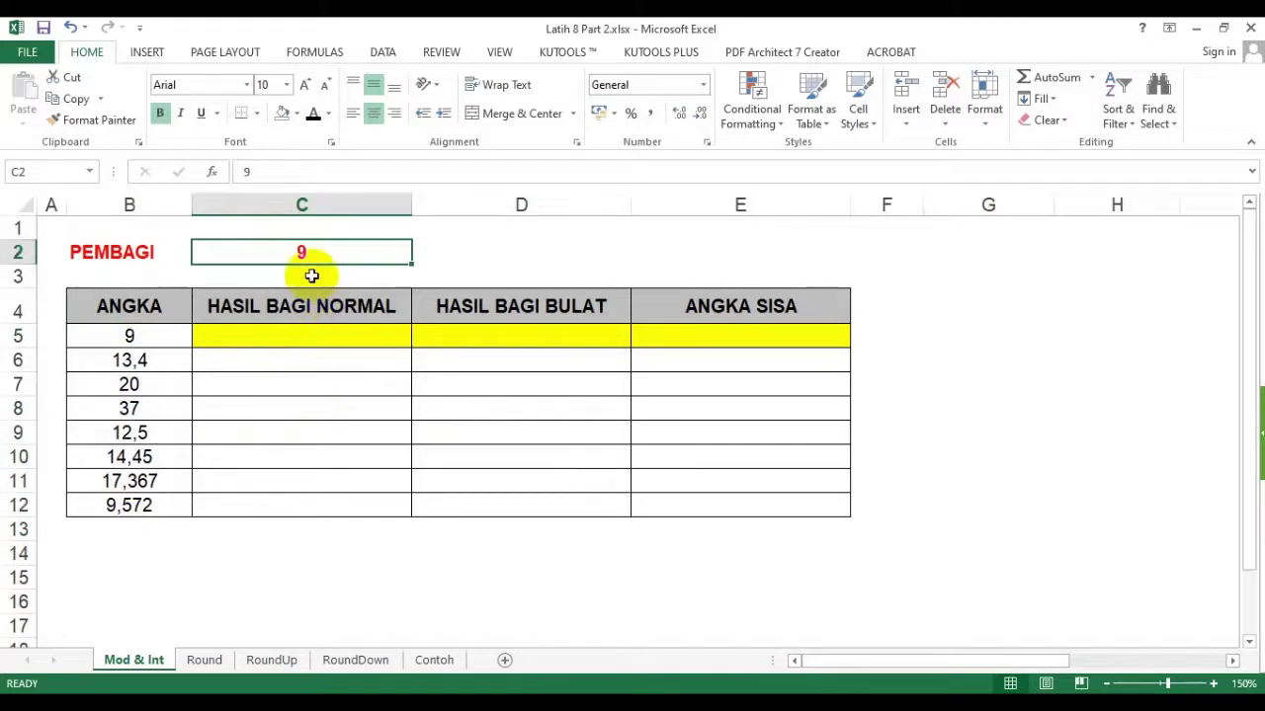
pyautogui.click(474, 386)
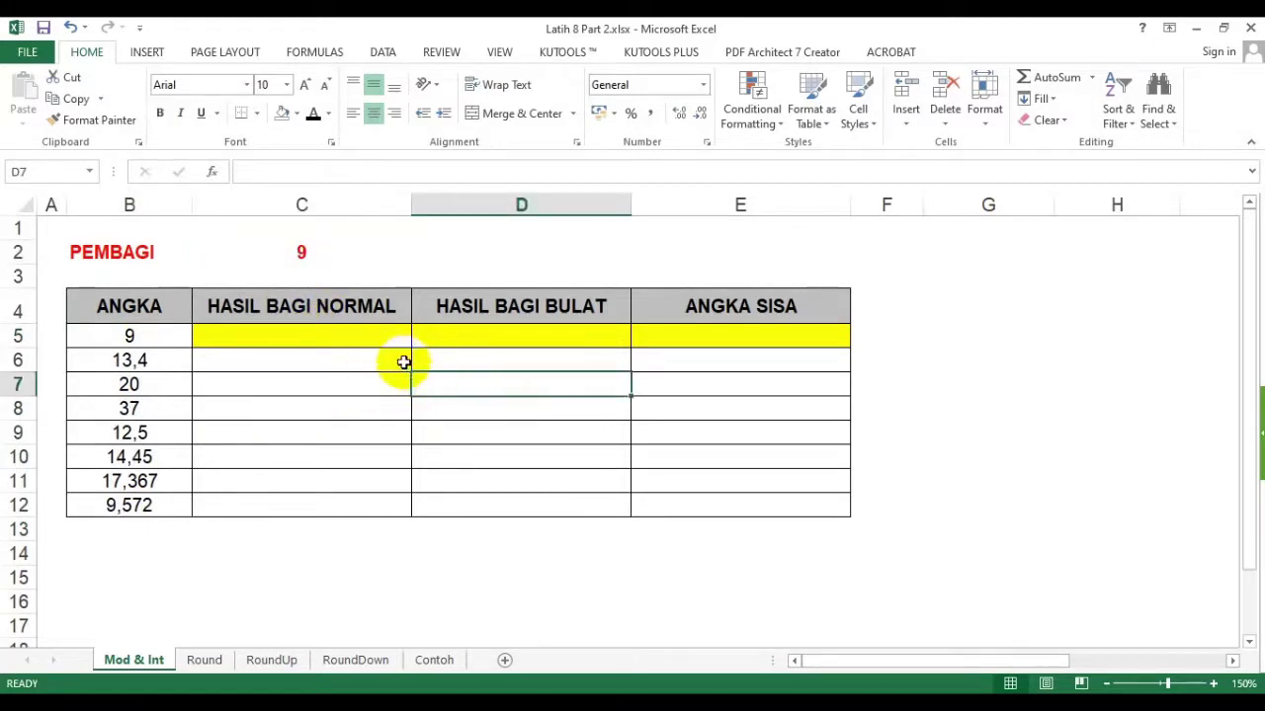
pyautogui.click(299, 336)
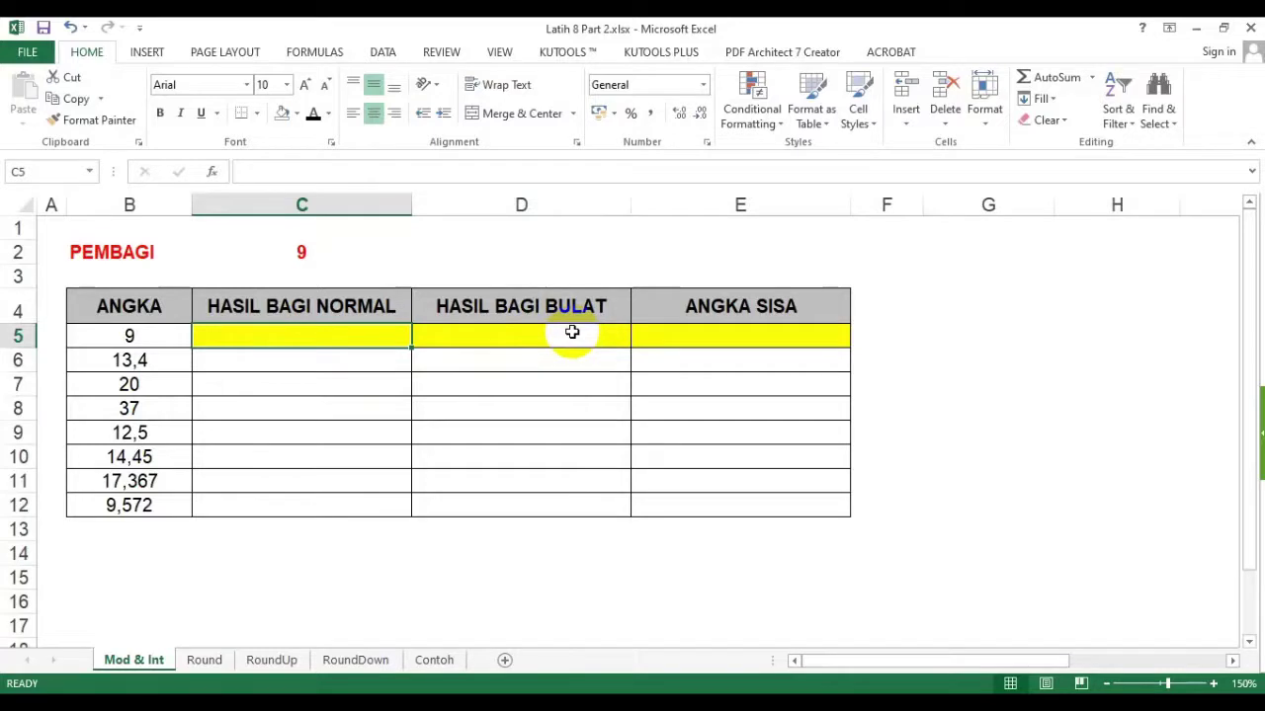
# - Enter =B5/$C$2 in C5 and fill it down to C12
pyautogui.write('=')
pyautogui.click(149, 337)
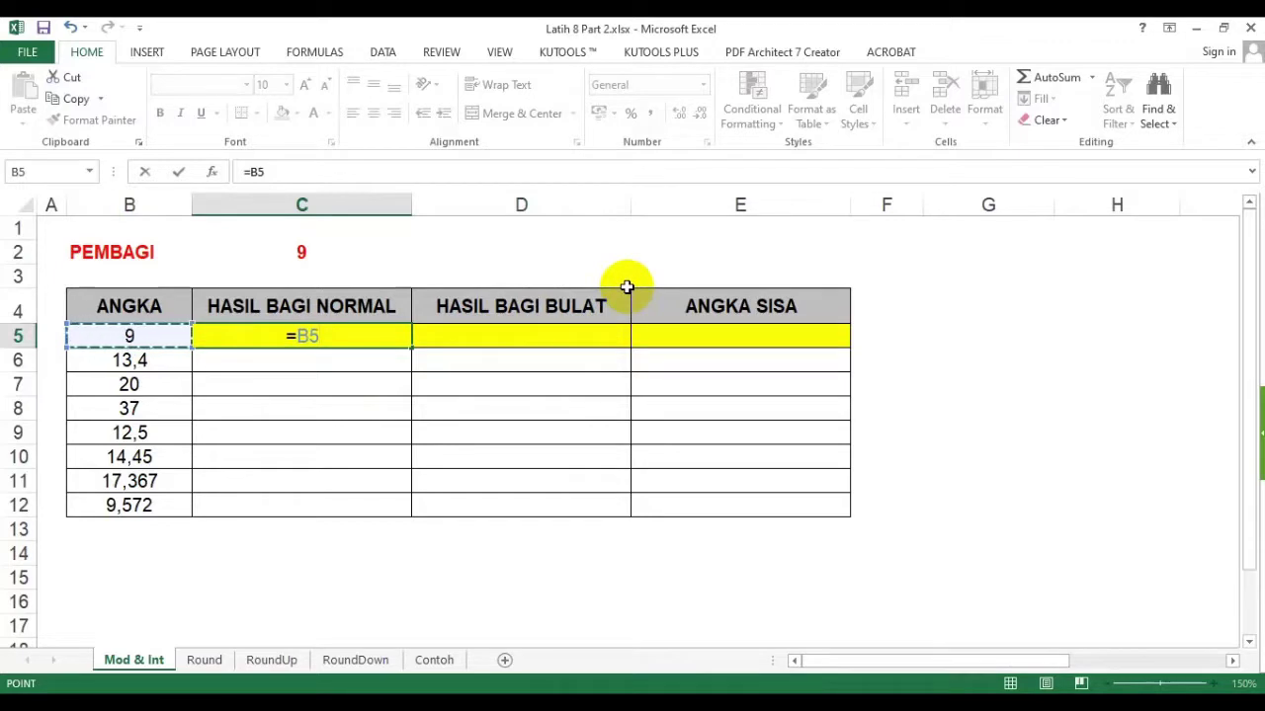
pyautogui.write('/')
pyautogui.click(319, 254)
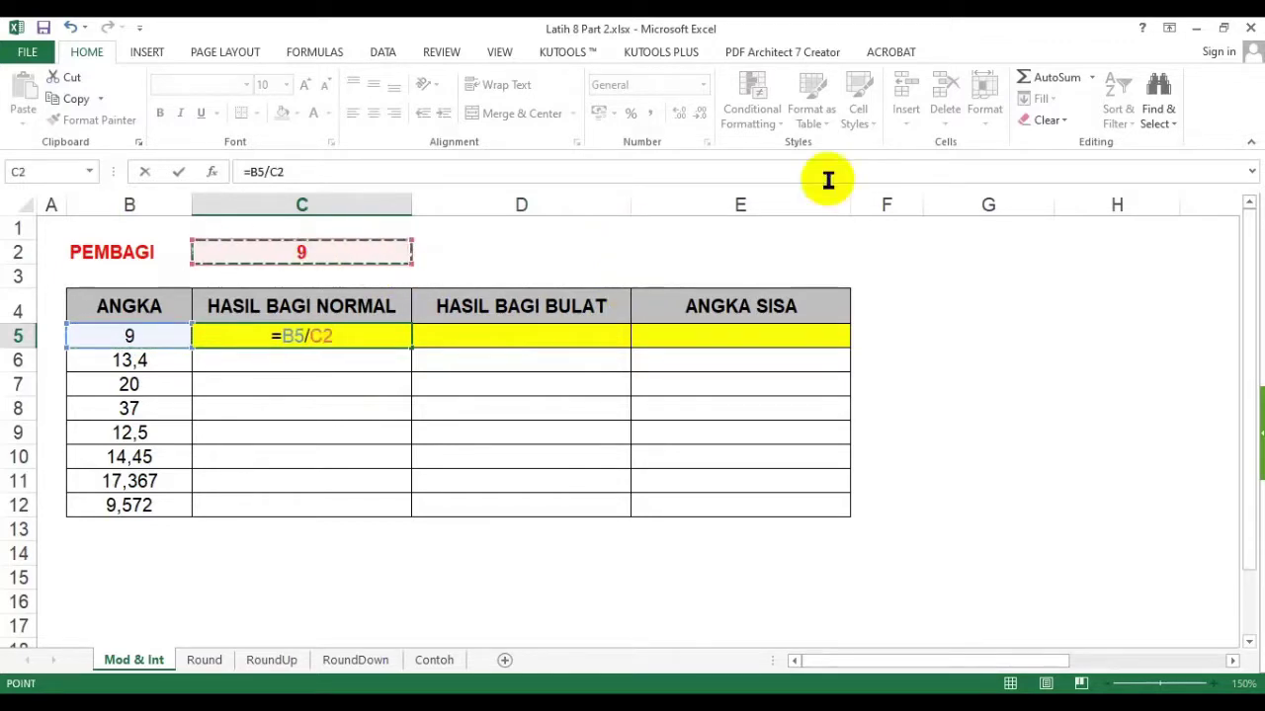
pyautogui.press('F4')
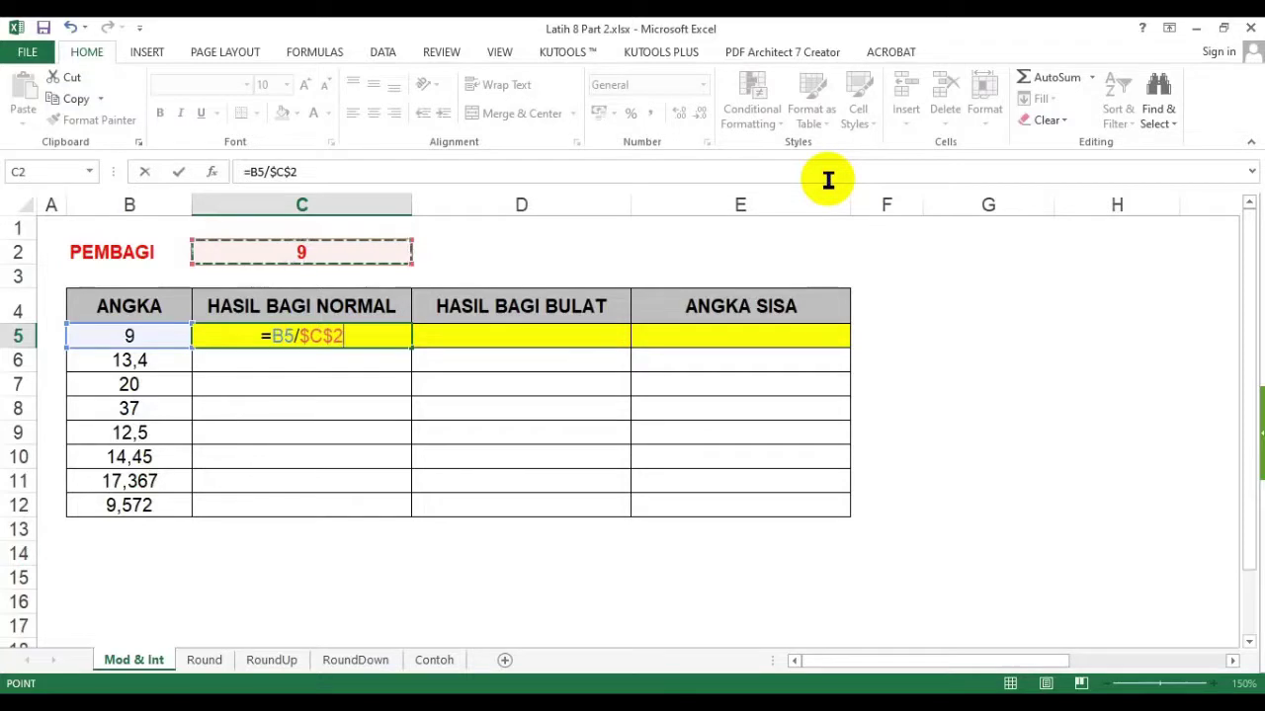
pyautogui.press('Return')
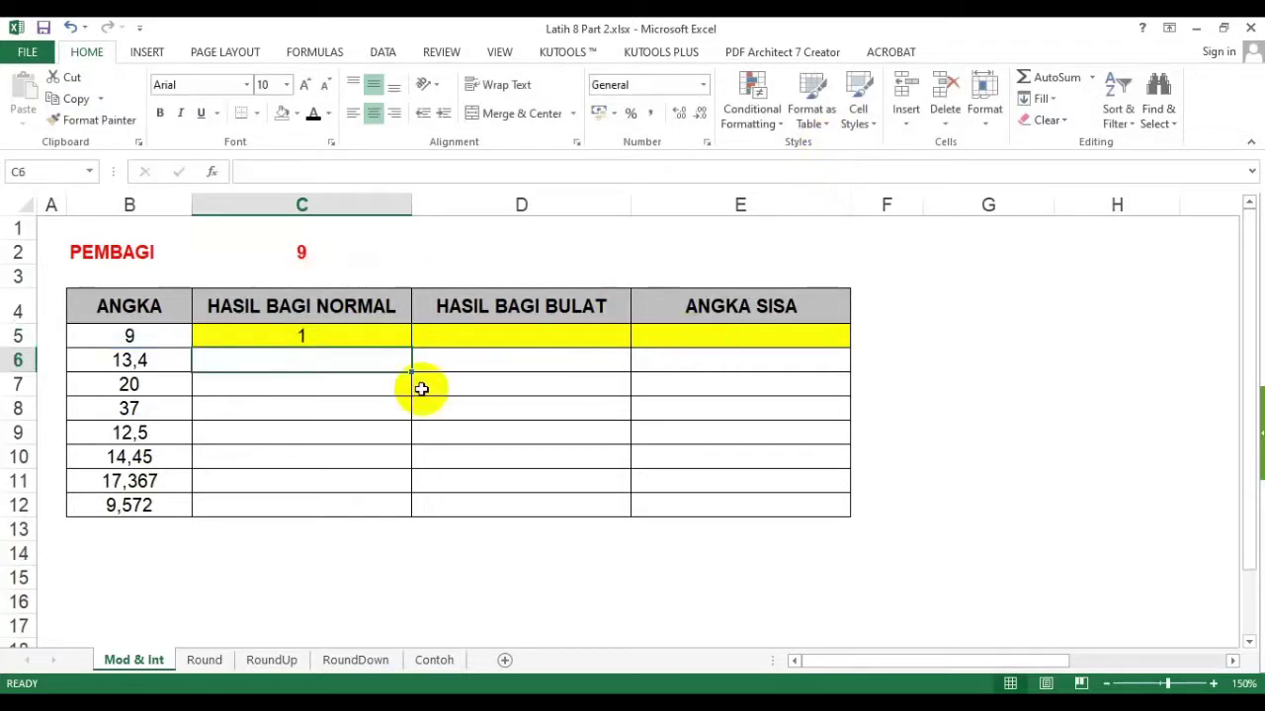
pyautogui.click(380, 338)
pyautogui.doubleClick(409, 347)
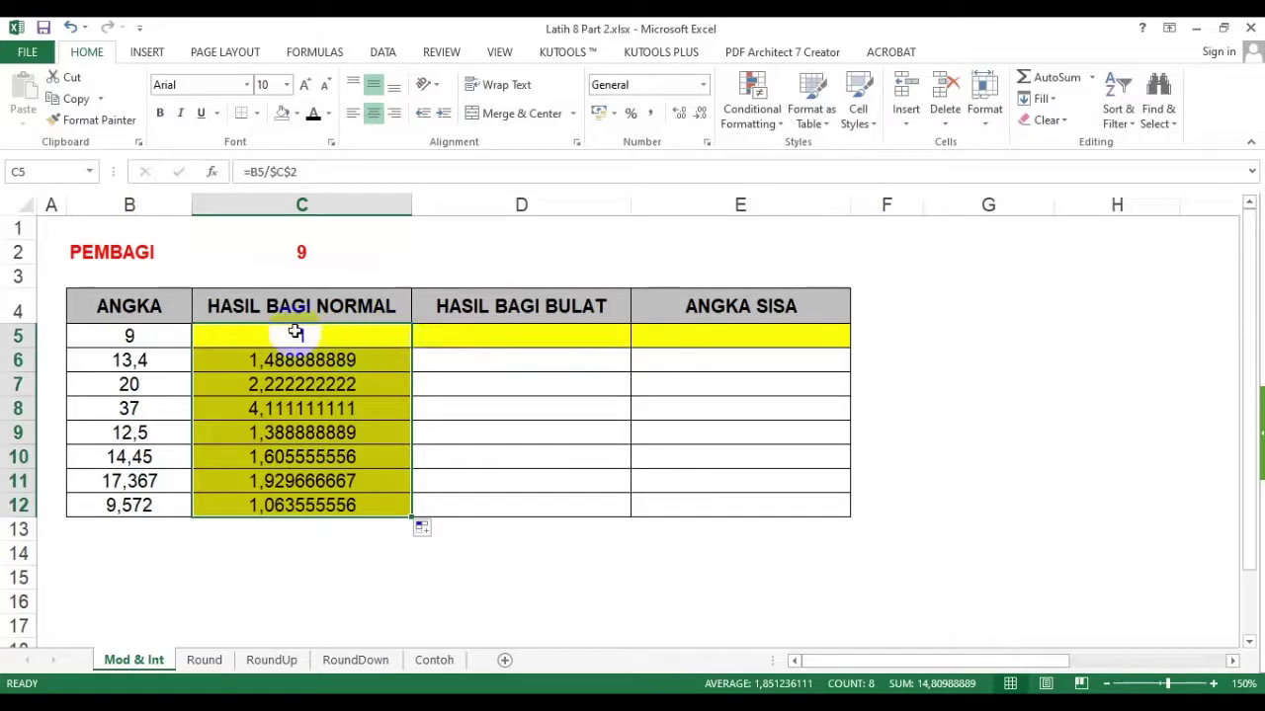
pyautogui.click(149, 563)
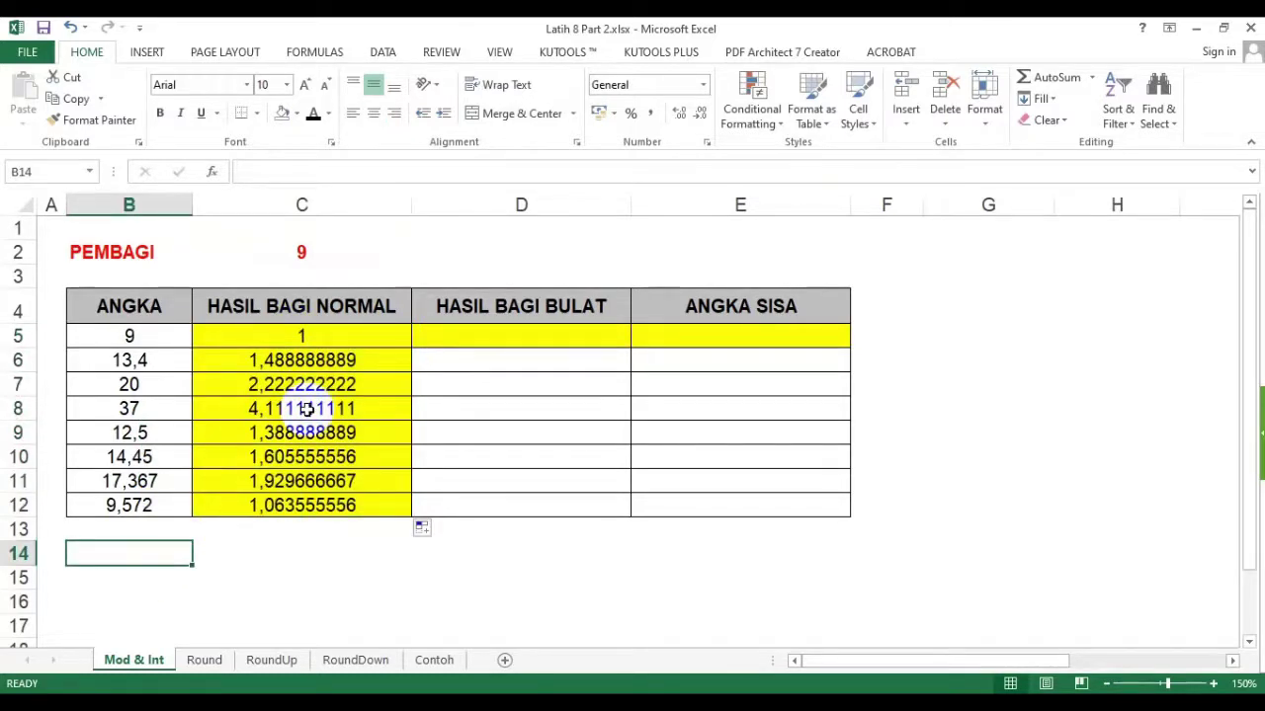
# - Type the label Normal in B14
pyautogui.write('nOR')
pyautogui.press('Escape')
pyautogui.write('Noar')
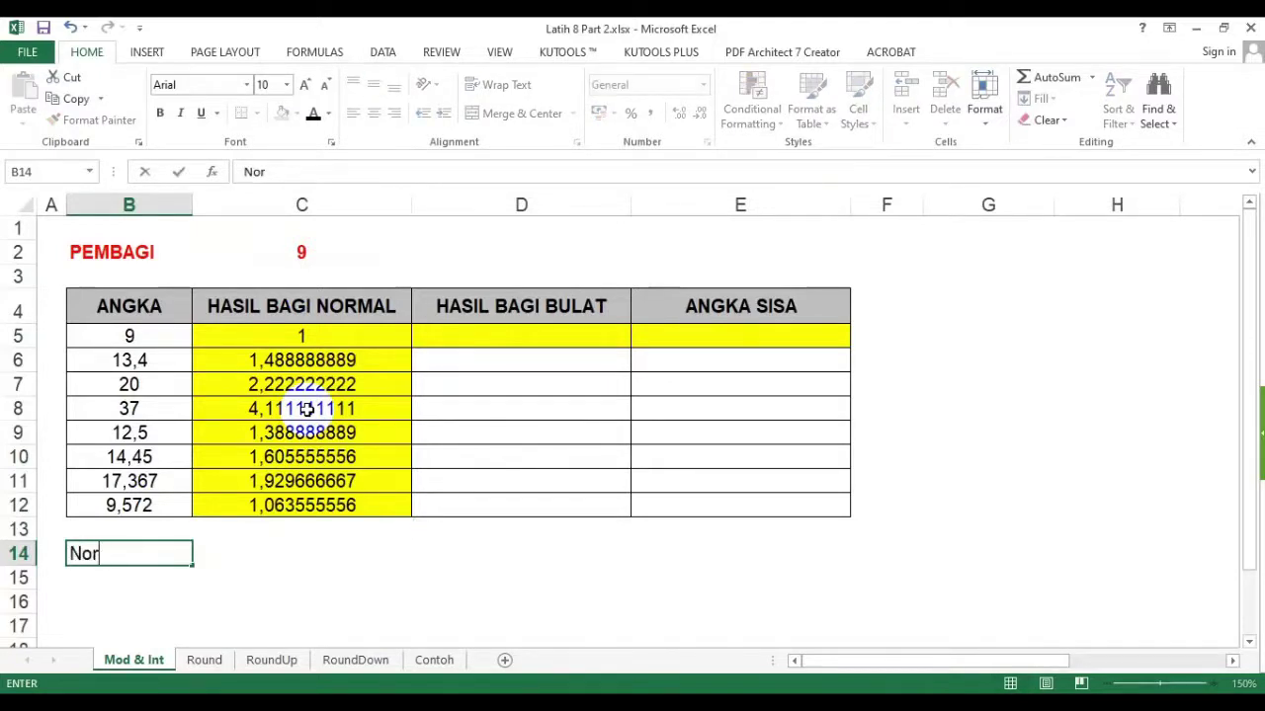
pyautogui.press('Return')
# - Enter the formula text '=B5/$C$2 as a note in C14
pyautogui.click(291, 336)
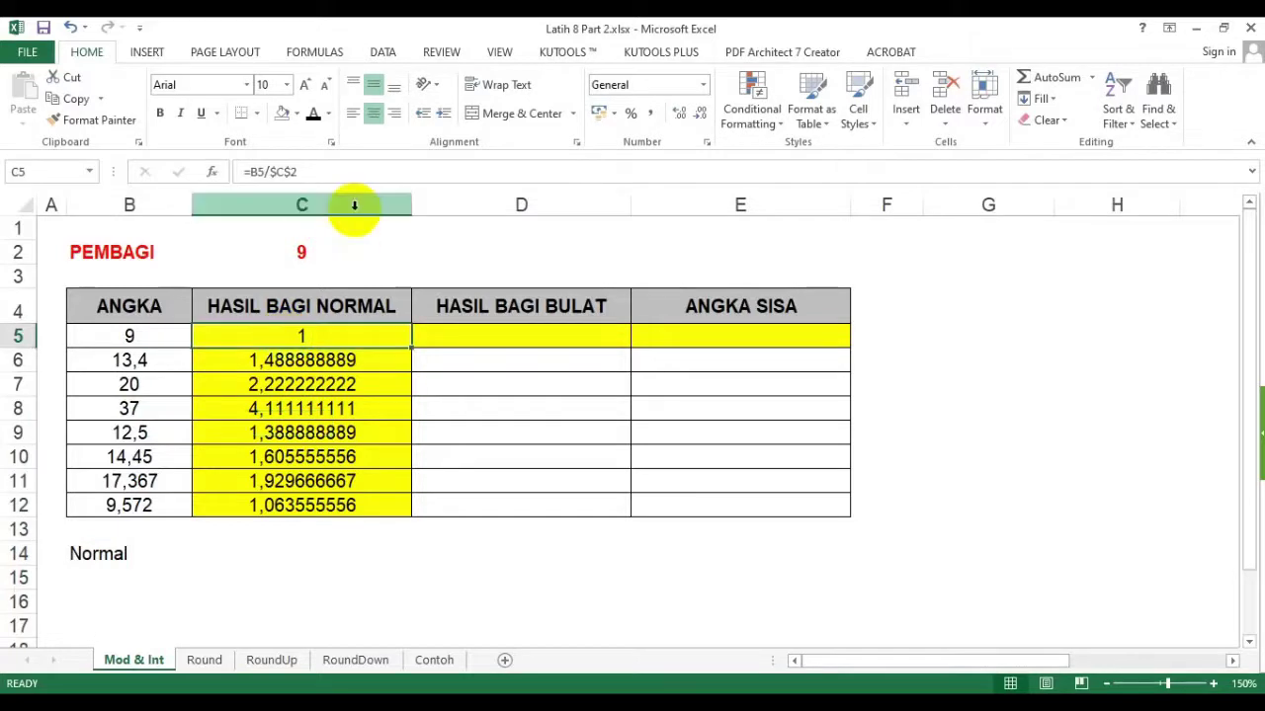
pyautogui.click(284, 174)
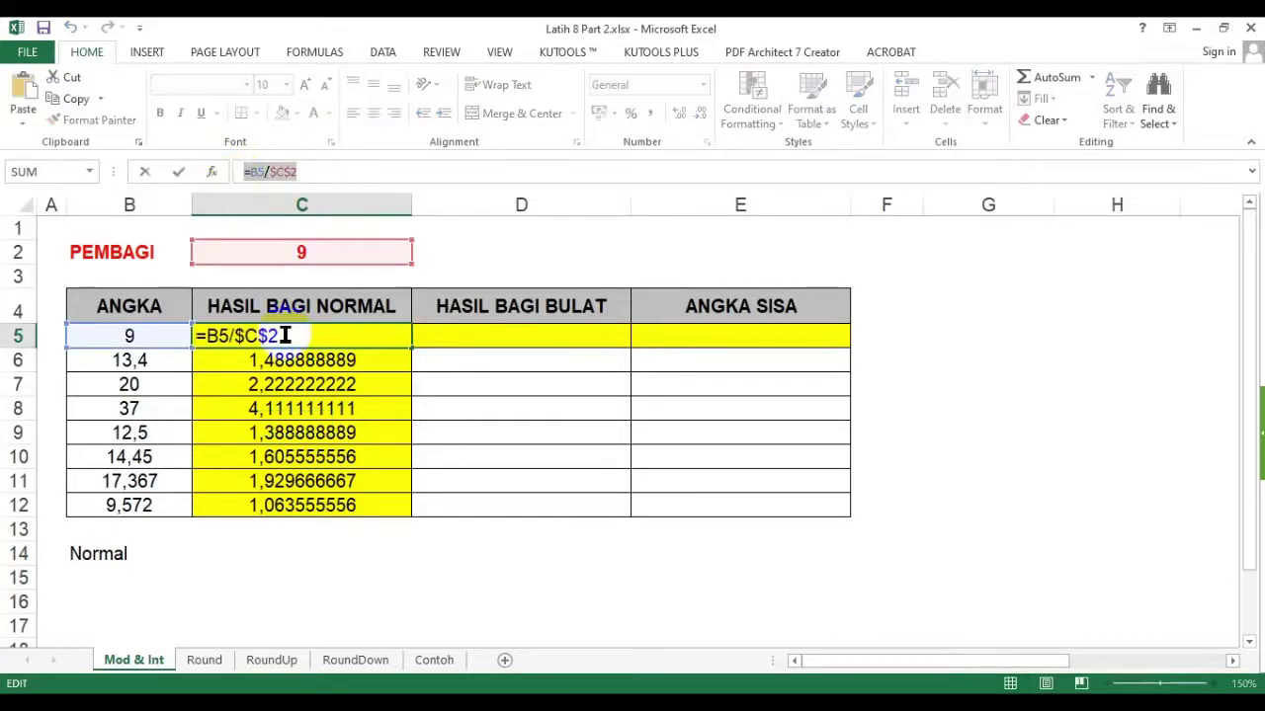
pyautogui.press('Escape')
pyautogui.click(299, 549)
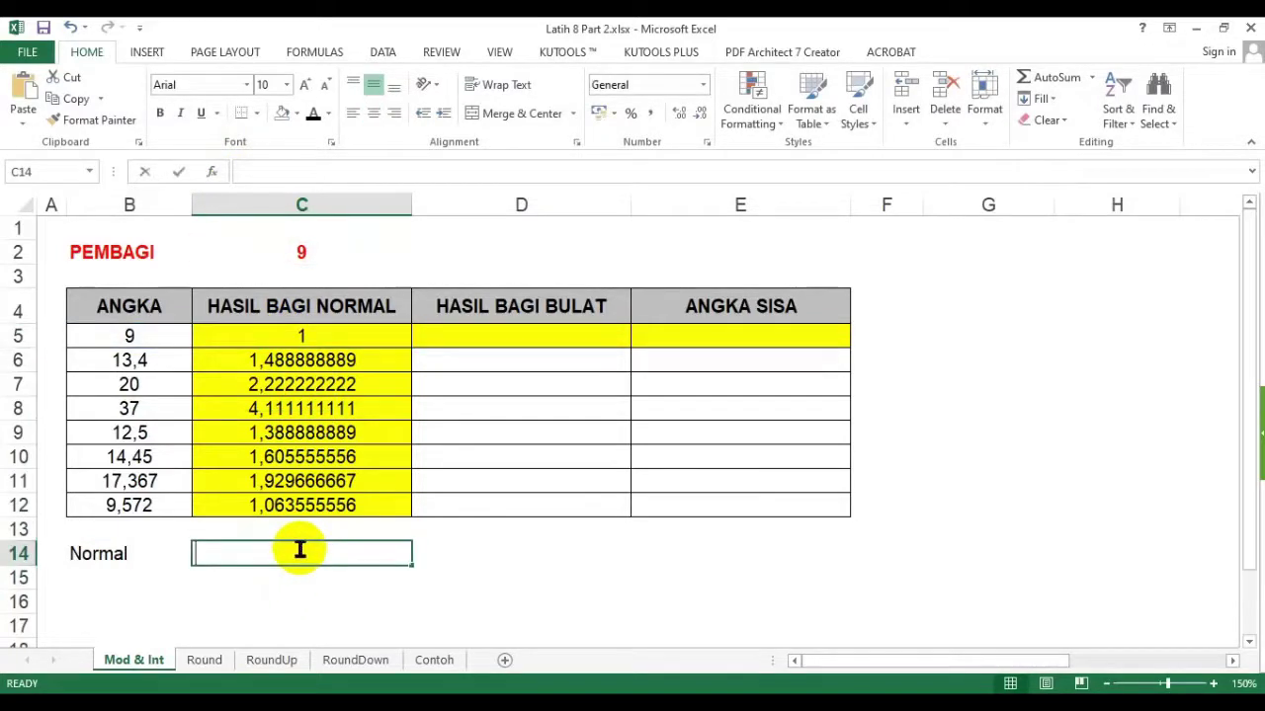
pyautogui.write("'=B5/$C$2")
pyautogui.press('Return')
# - Make the C14 formula note red and bold
pyautogui.click(282, 548)
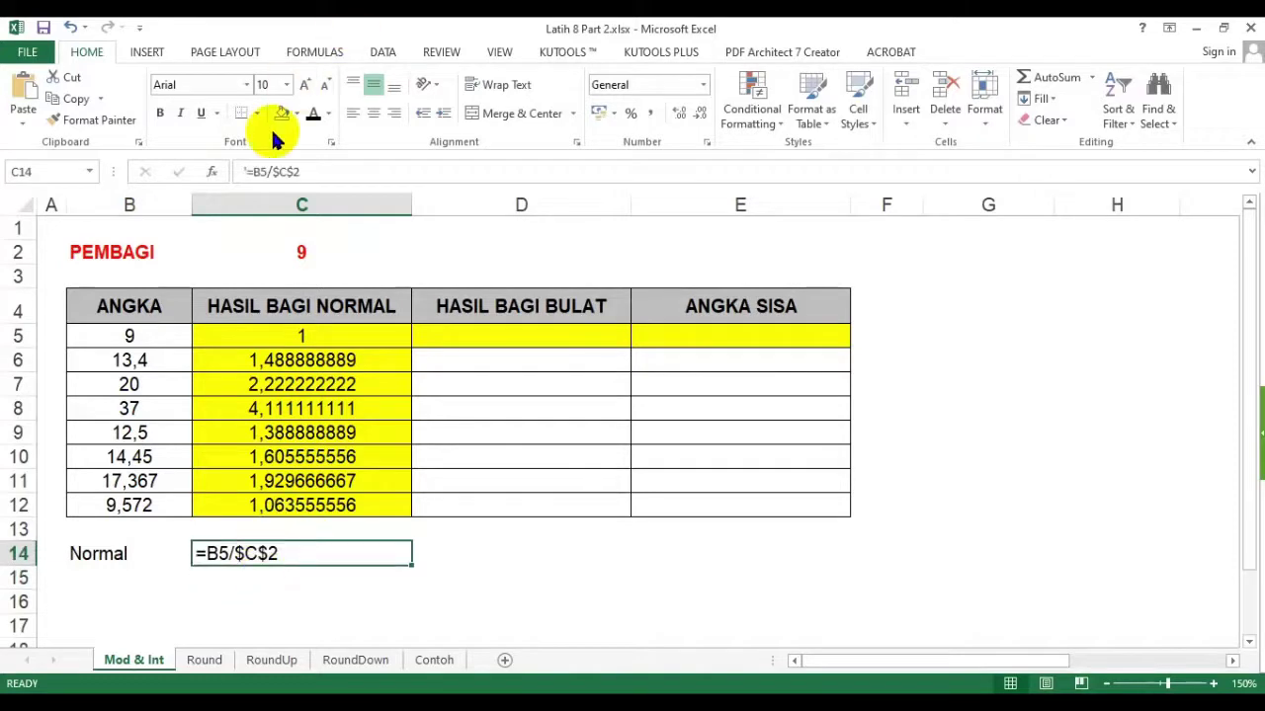
pyautogui.click(328, 114)
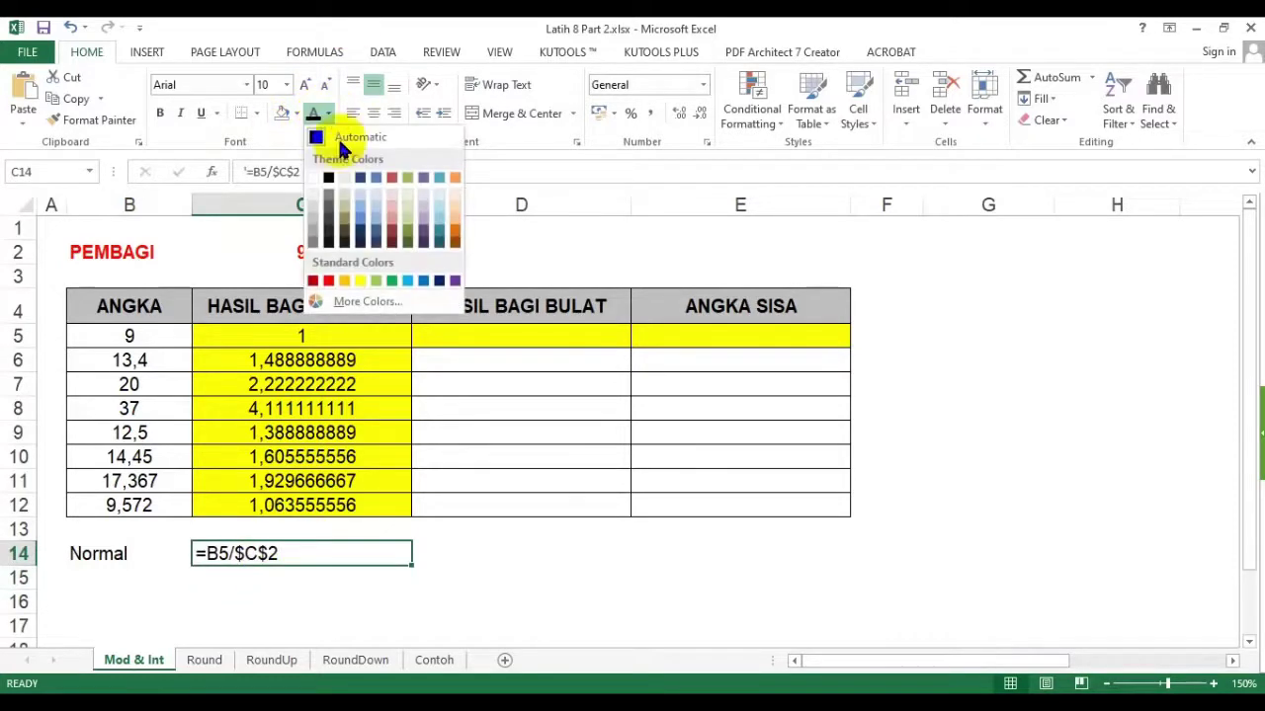
pyautogui.click(333, 283)
pyautogui.click(159, 113)
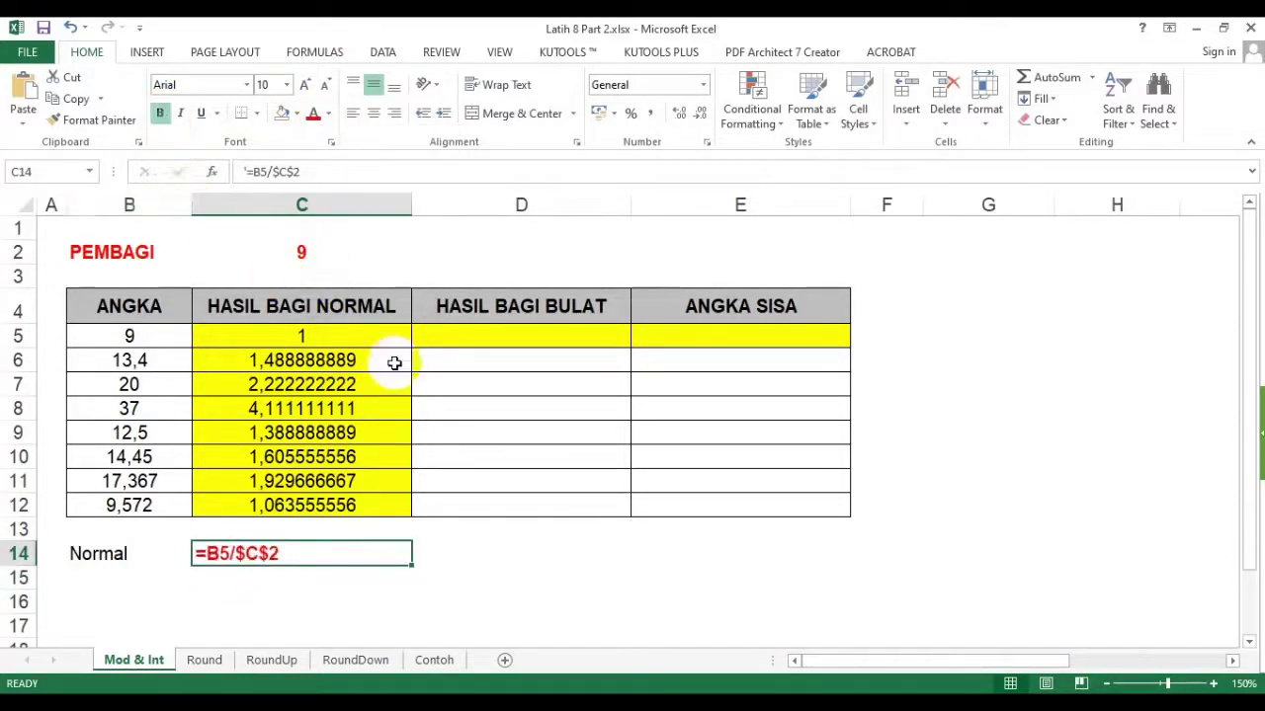
# - Review the division formulas and the eight results in C5:C12
pyautogui.click(333, 339)
pyautogui.click(322, 384)
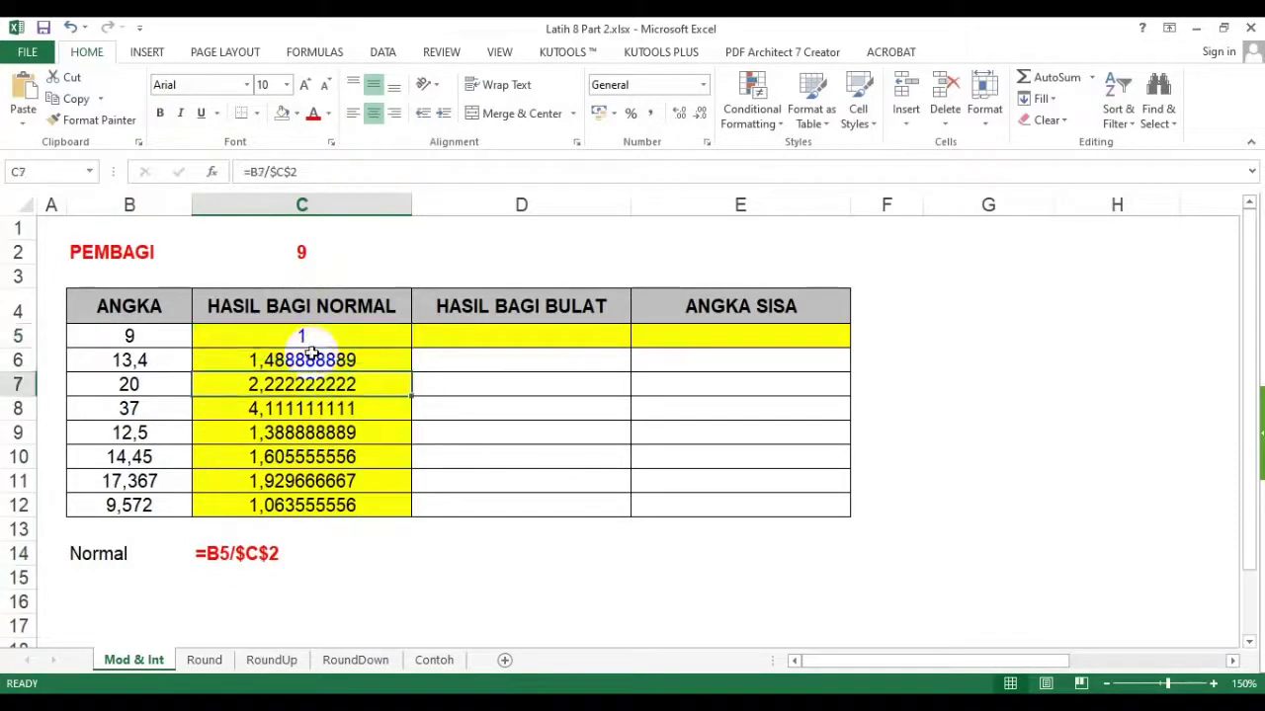
pyautogui.moveTo(309, 341); pyautogui.dragTo(308, 506)
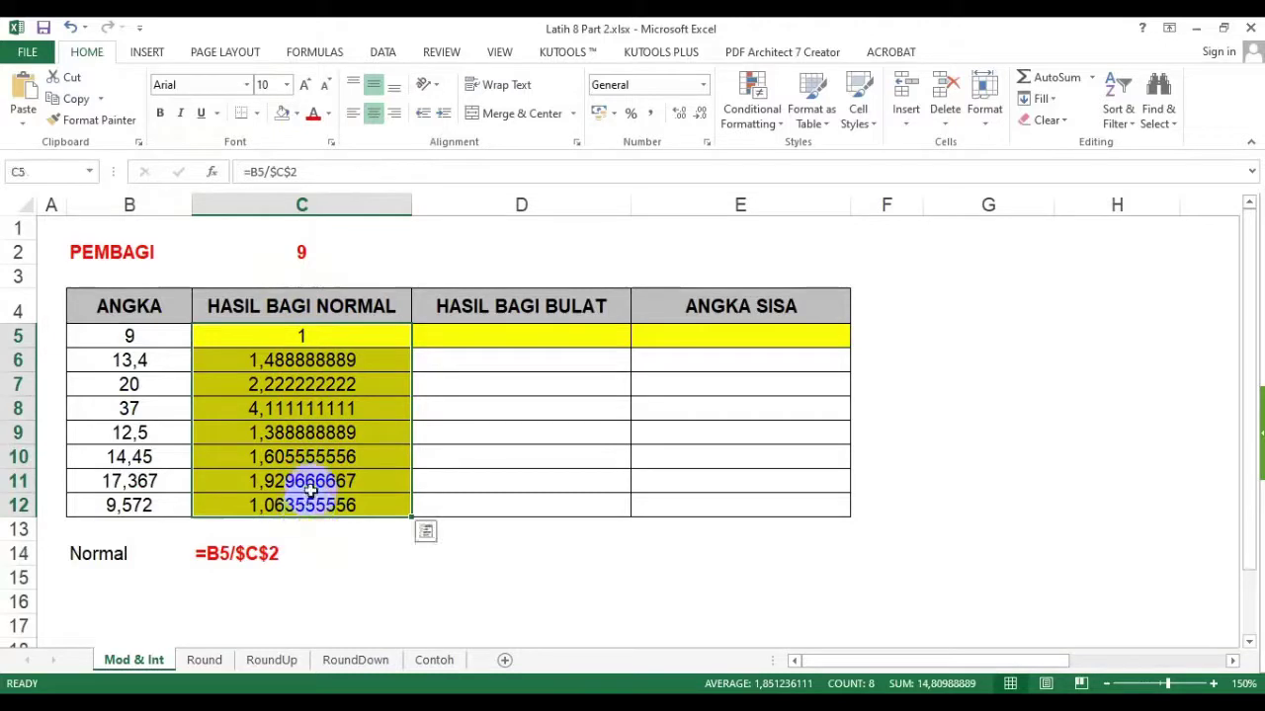
pyautogui.click(310, 456)
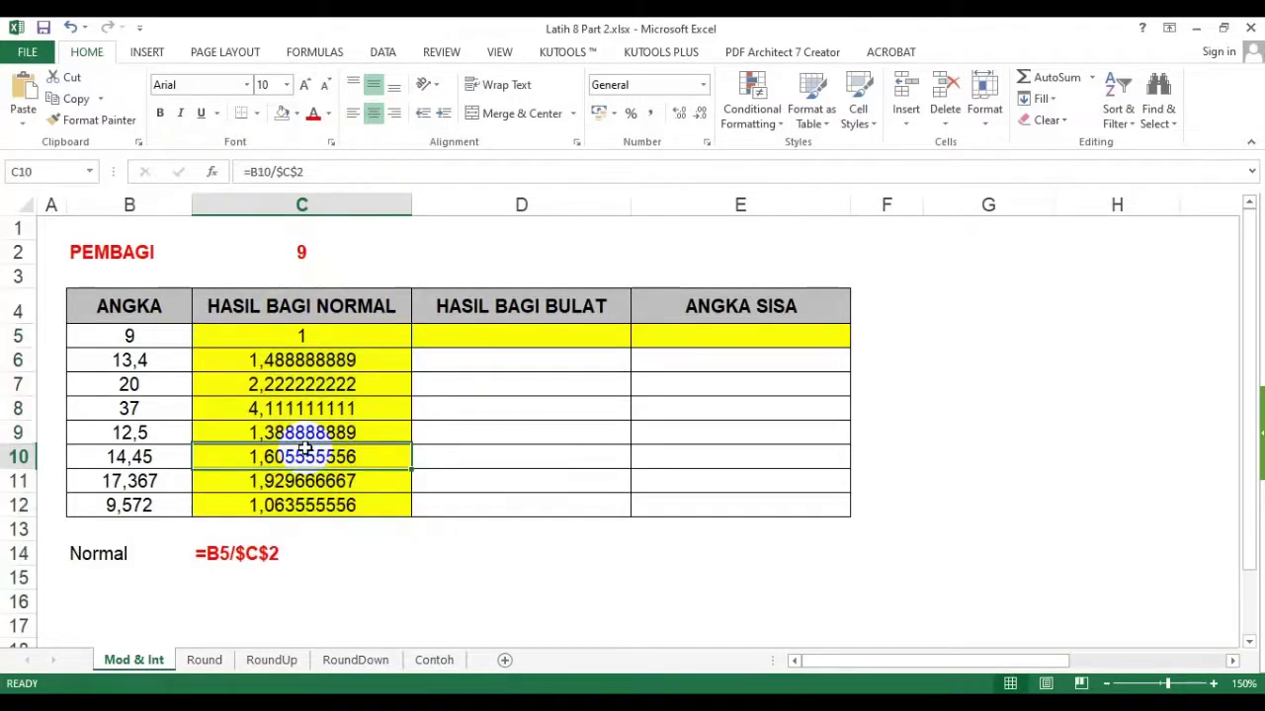
pyautogui.click(348, 338)
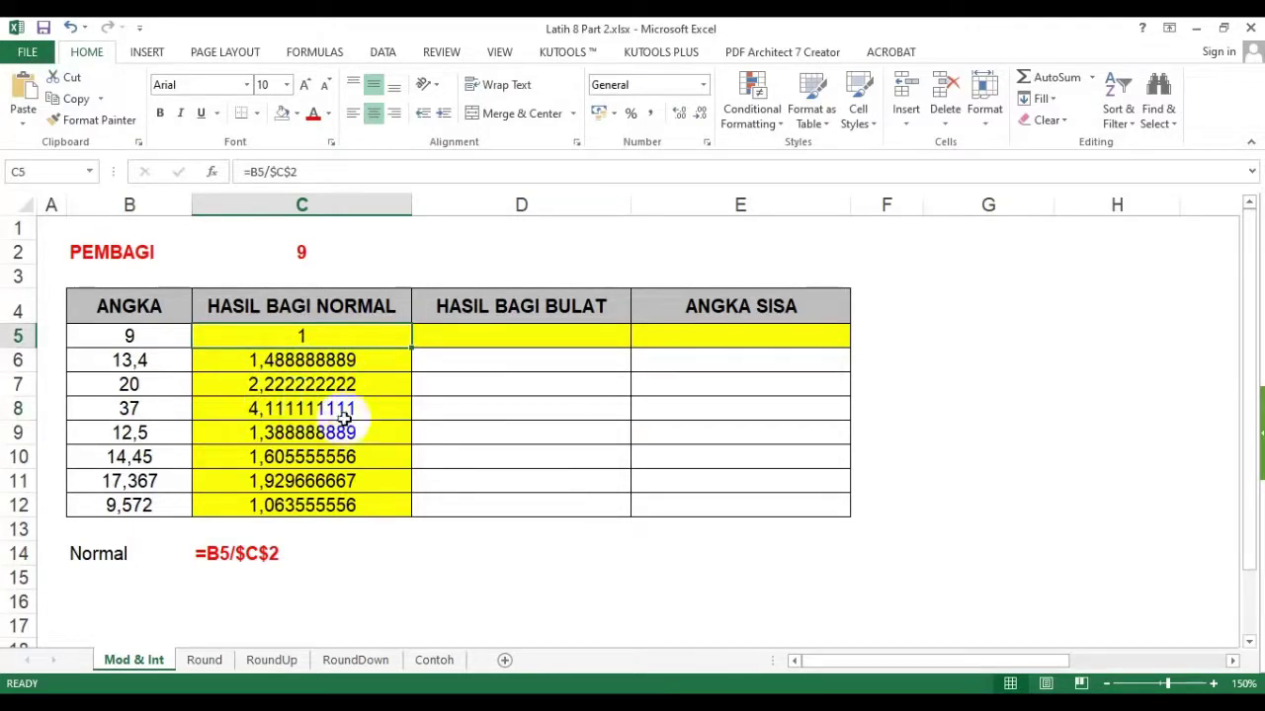
pyautogui.click(339, 413)
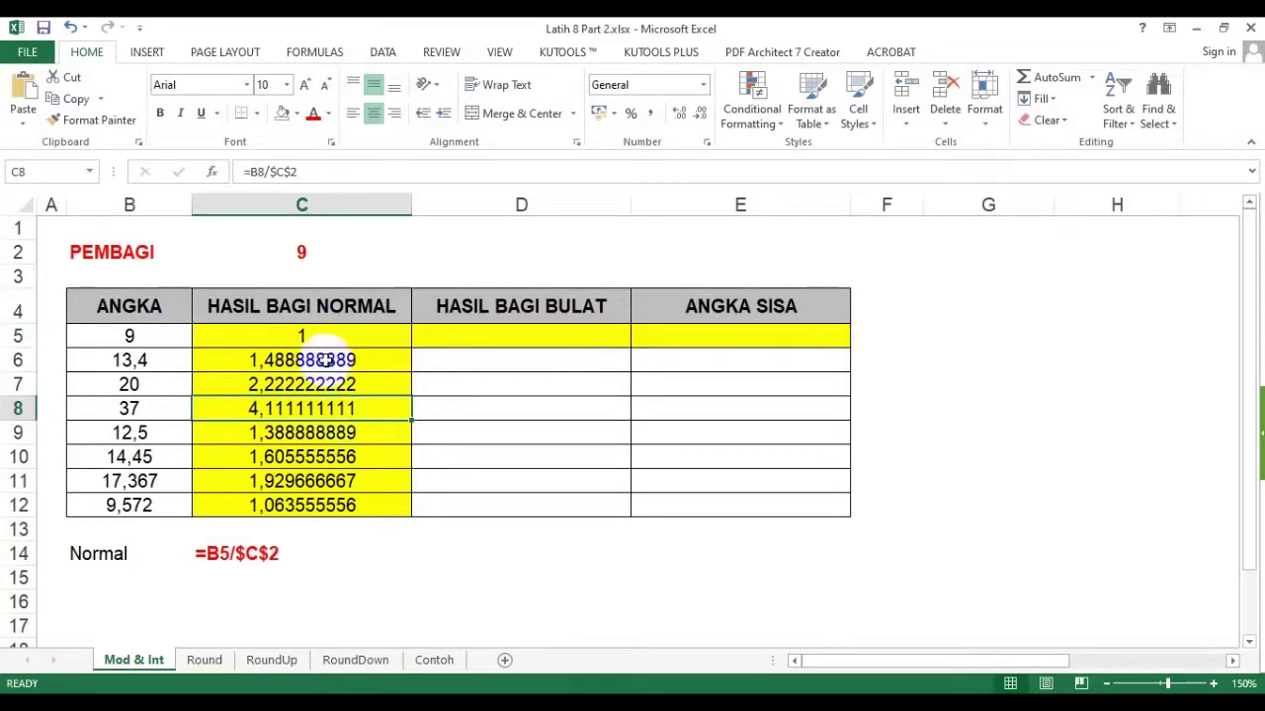
pyautogui.moveTo(327, 336); pyautogui.dragTo(330, 505)
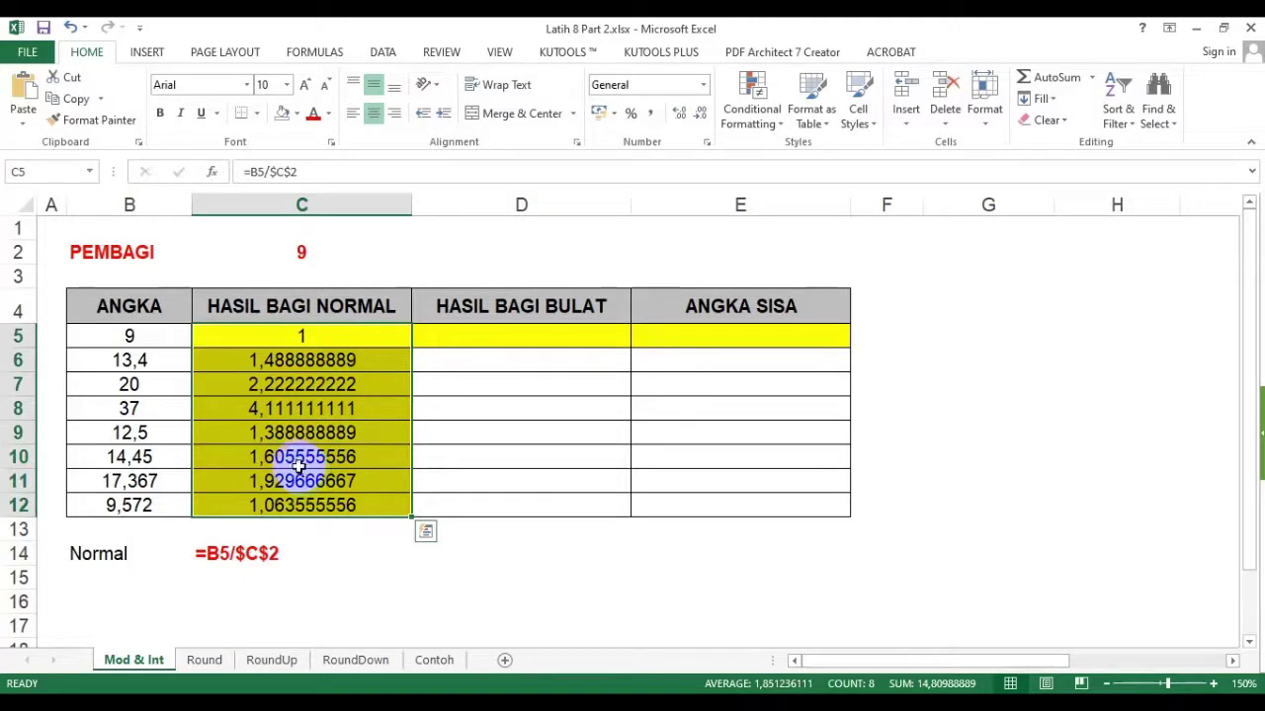
pyautogui.click(573, 336)
pyautogui.click(285, 336)
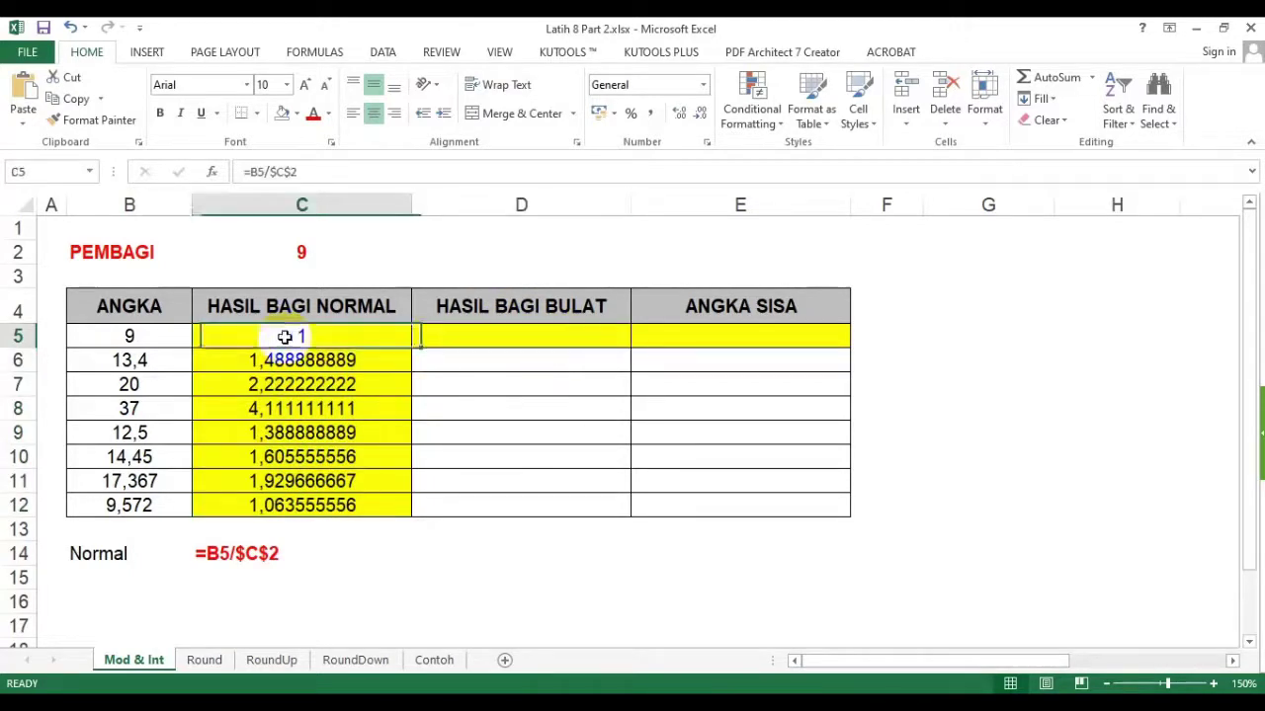
pyautogui.moveTo(284, 337); pyautogui.dragTo(287, 479)
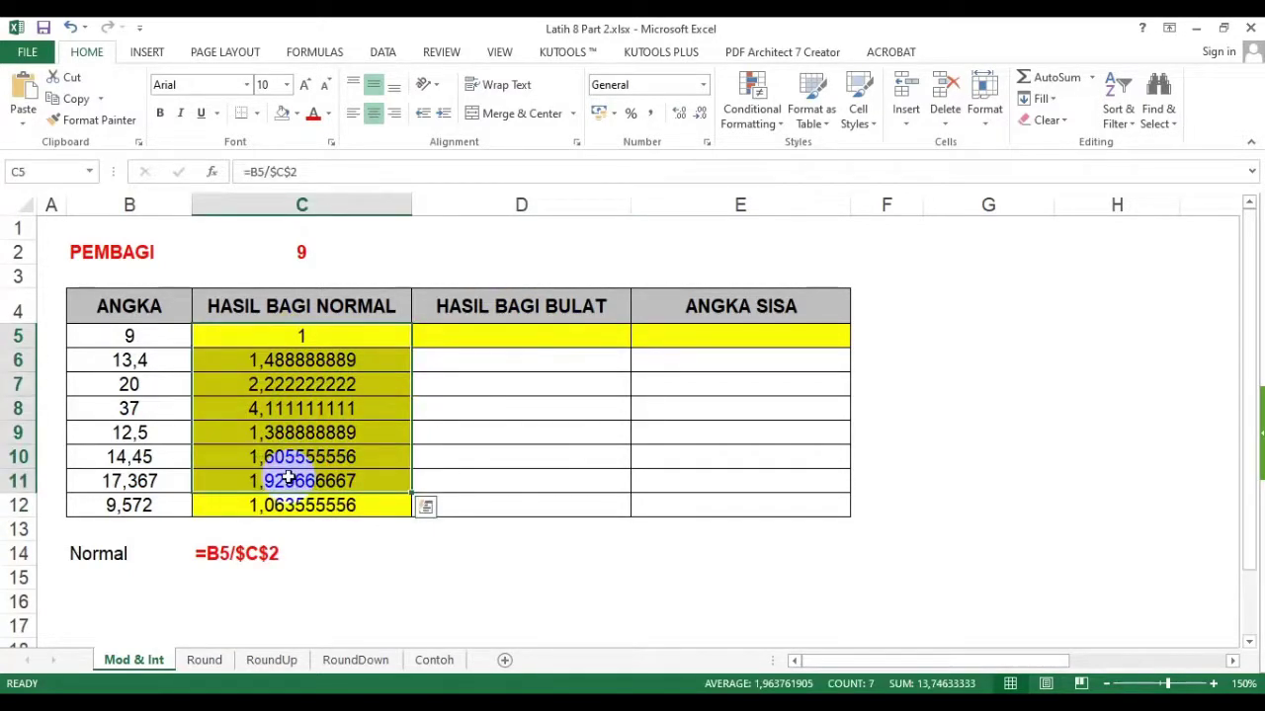
pyautogui.click(655, 441)
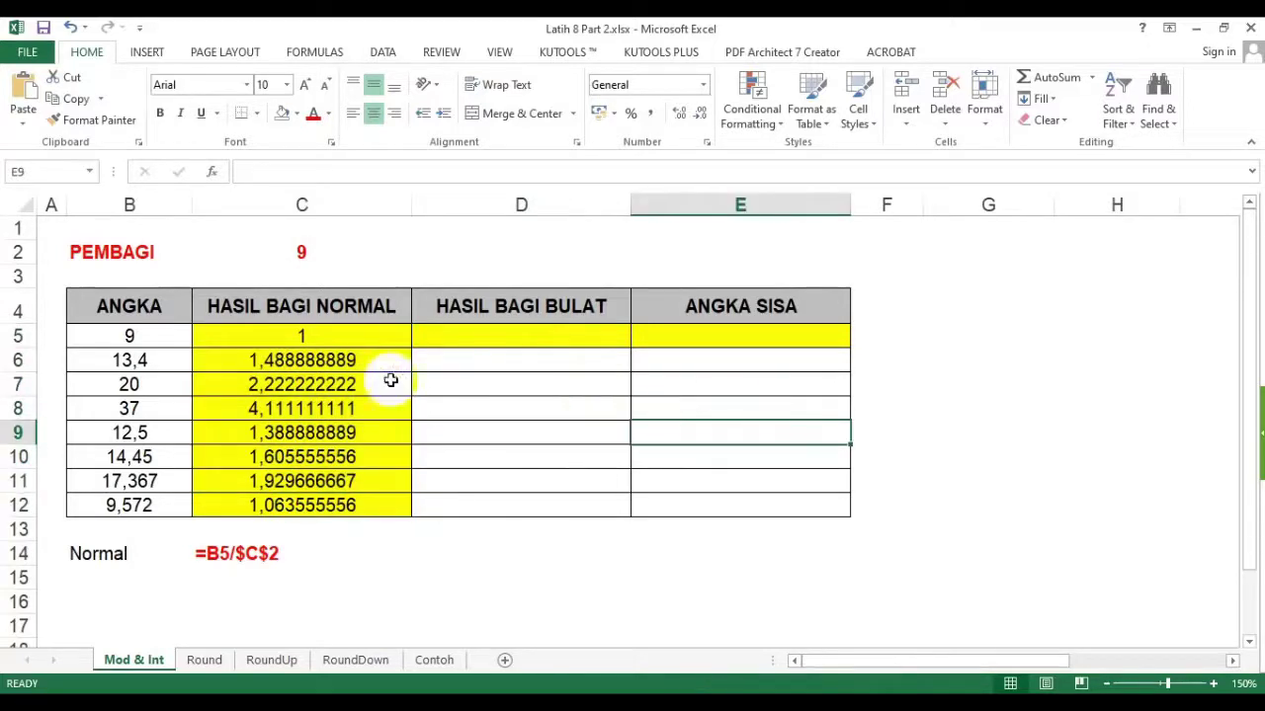
pyautogui.moveTo(286, 338); pyautogui.dragTo(308, 509)
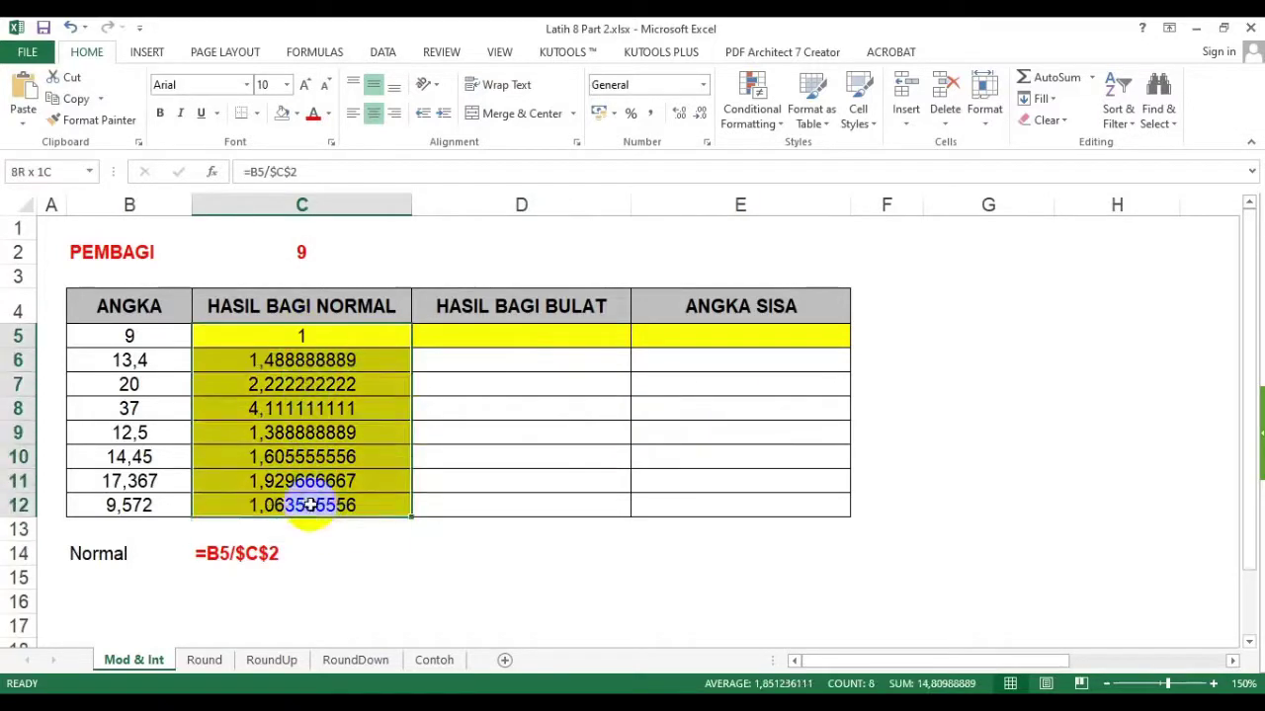
pyautogui.click(593, 455)
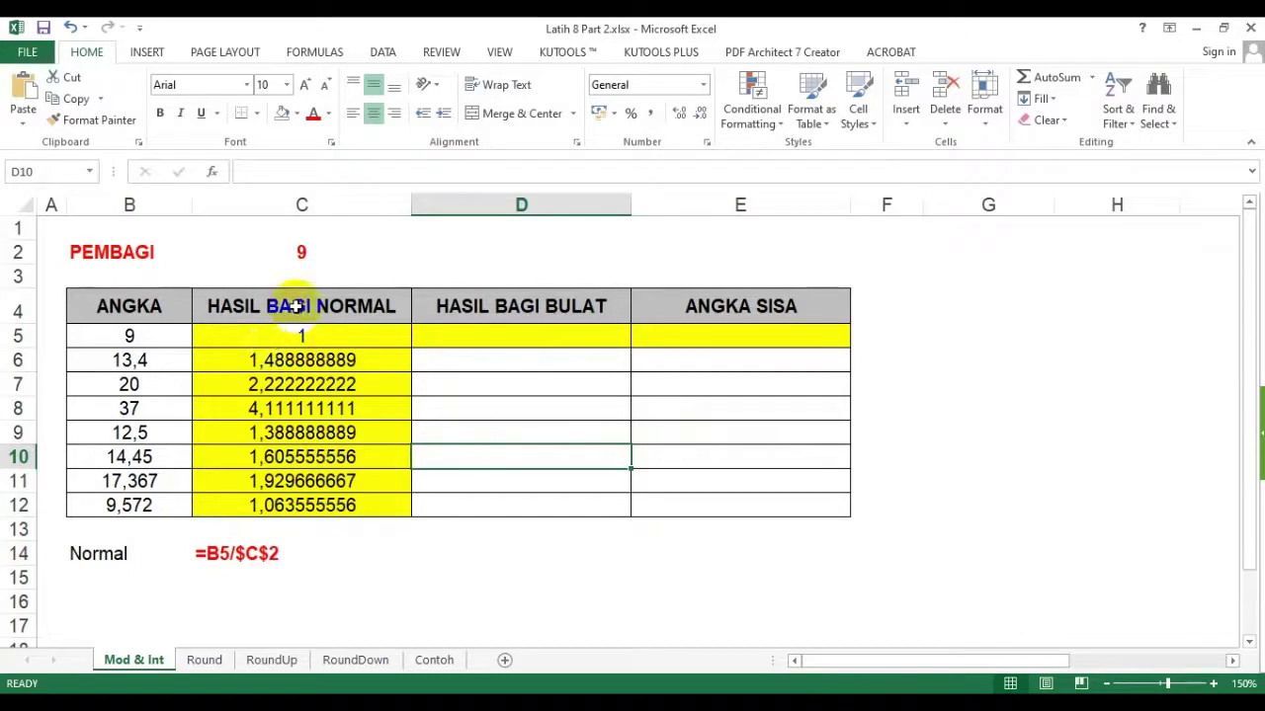
pyautogui.click(299, 297)
pyautogui.moveTo(307, 339); pyautogui.dragTo(284, 505)
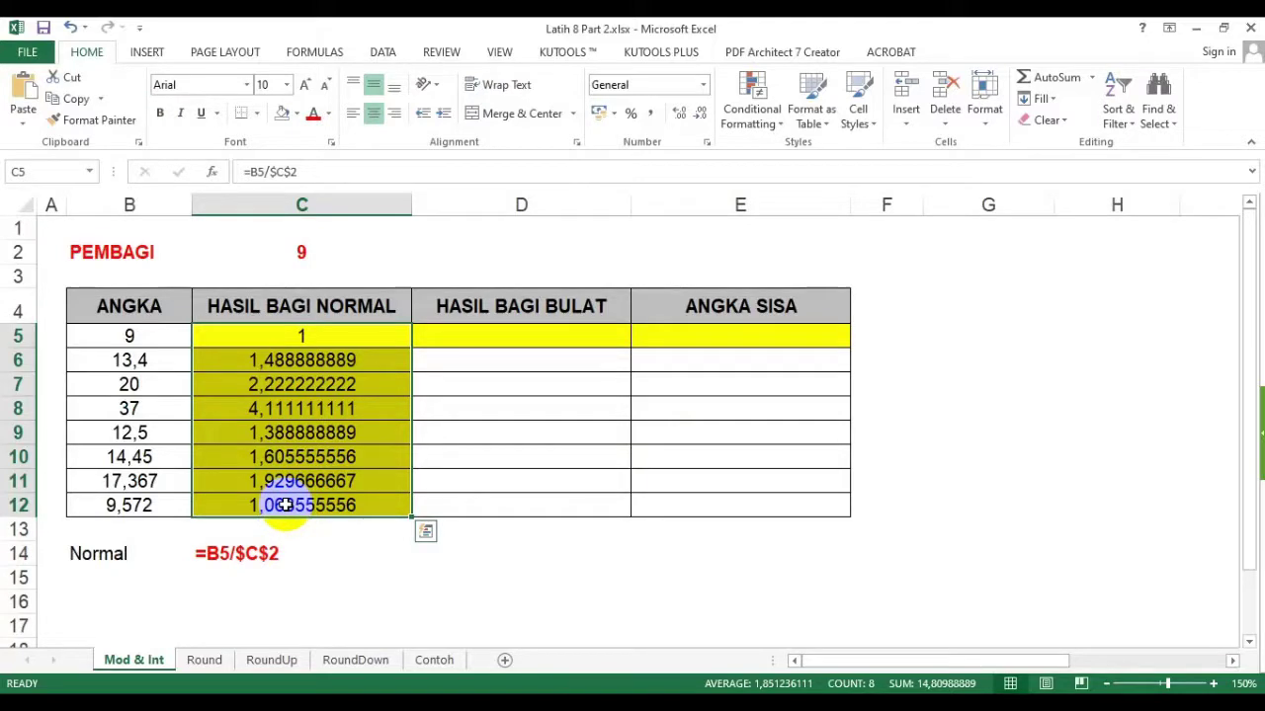
pyautogui.click(314, 410)
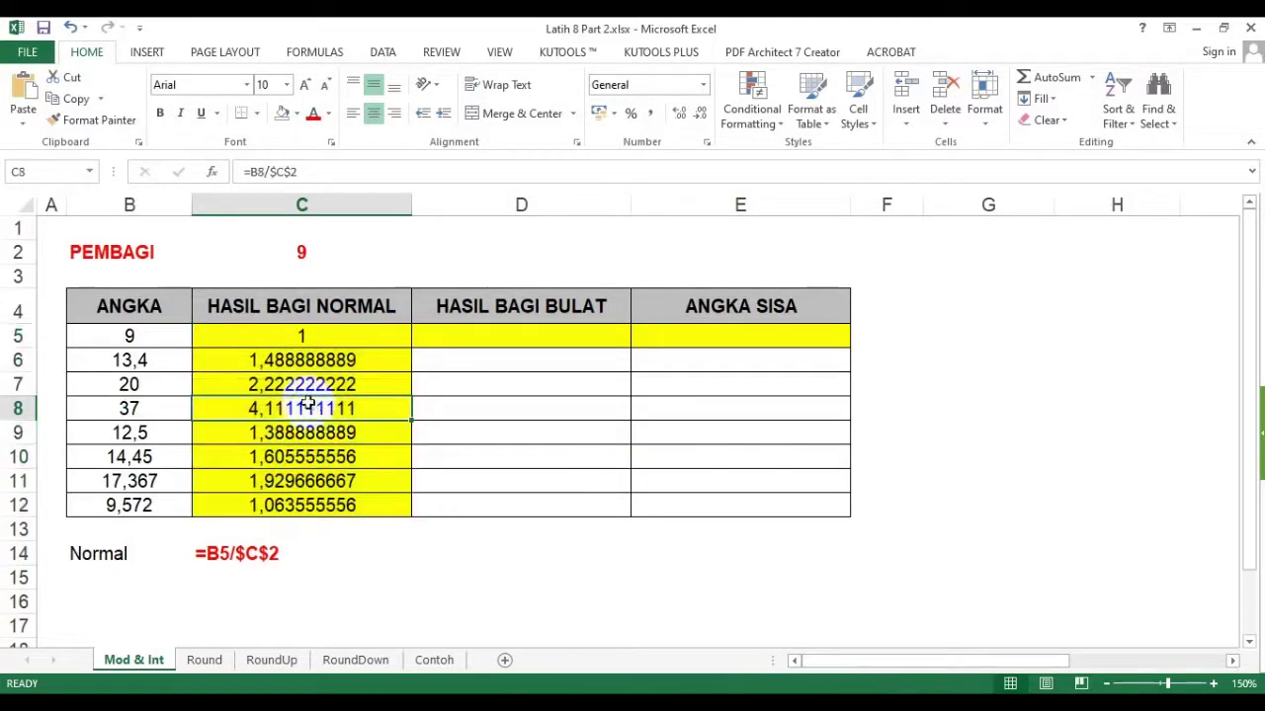
pyautogui.click(492, 328)
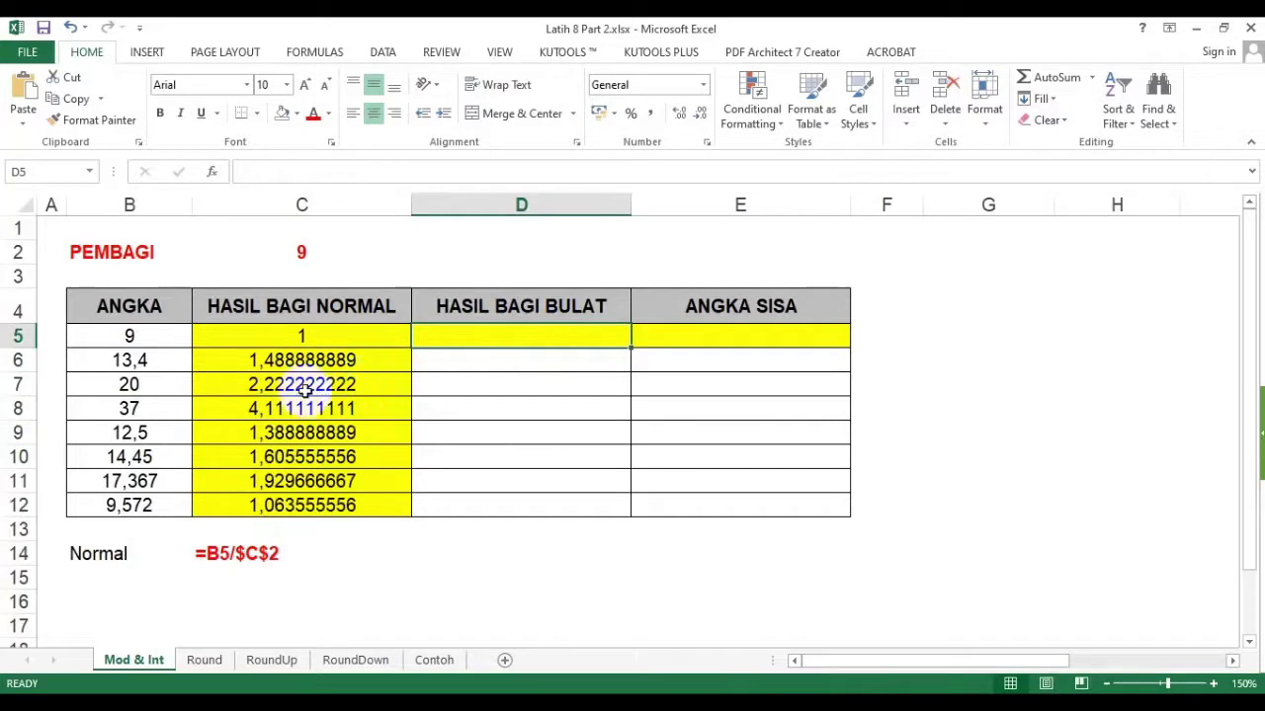
pyautogui.moveTo(319, 306); pyautogui.dragTo(336, 505)
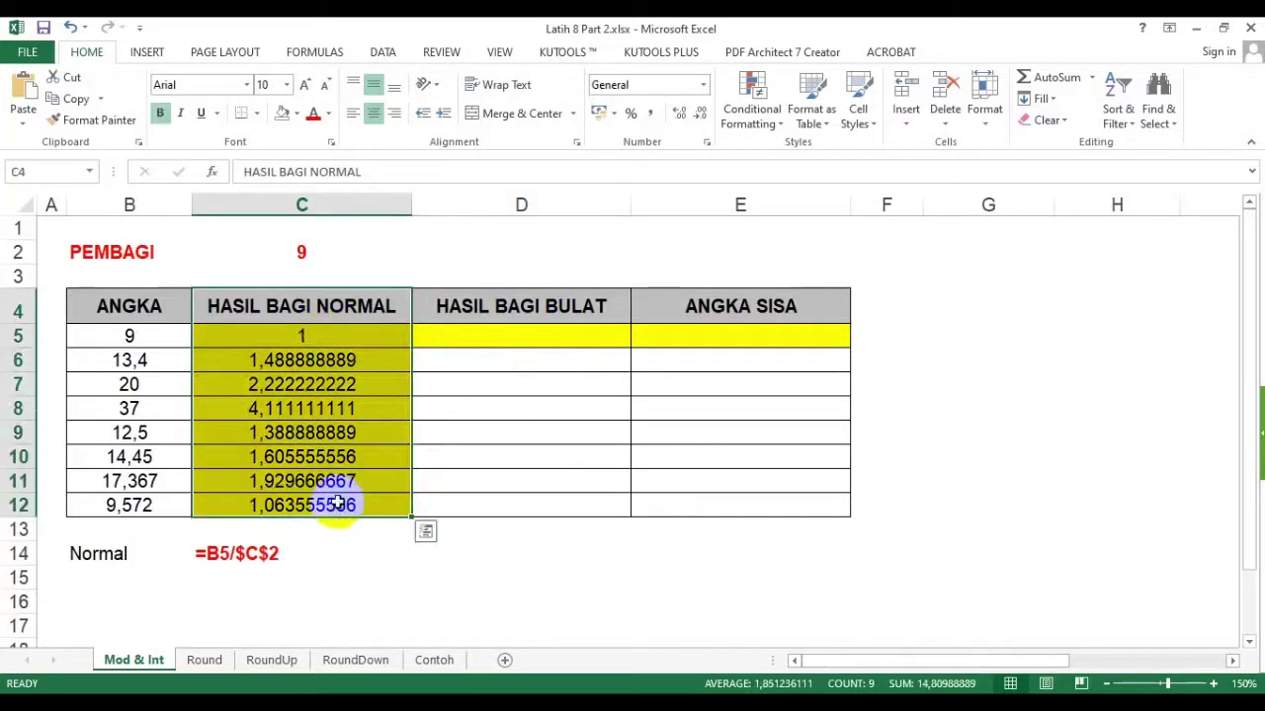
pyautogui.click(542, 332)
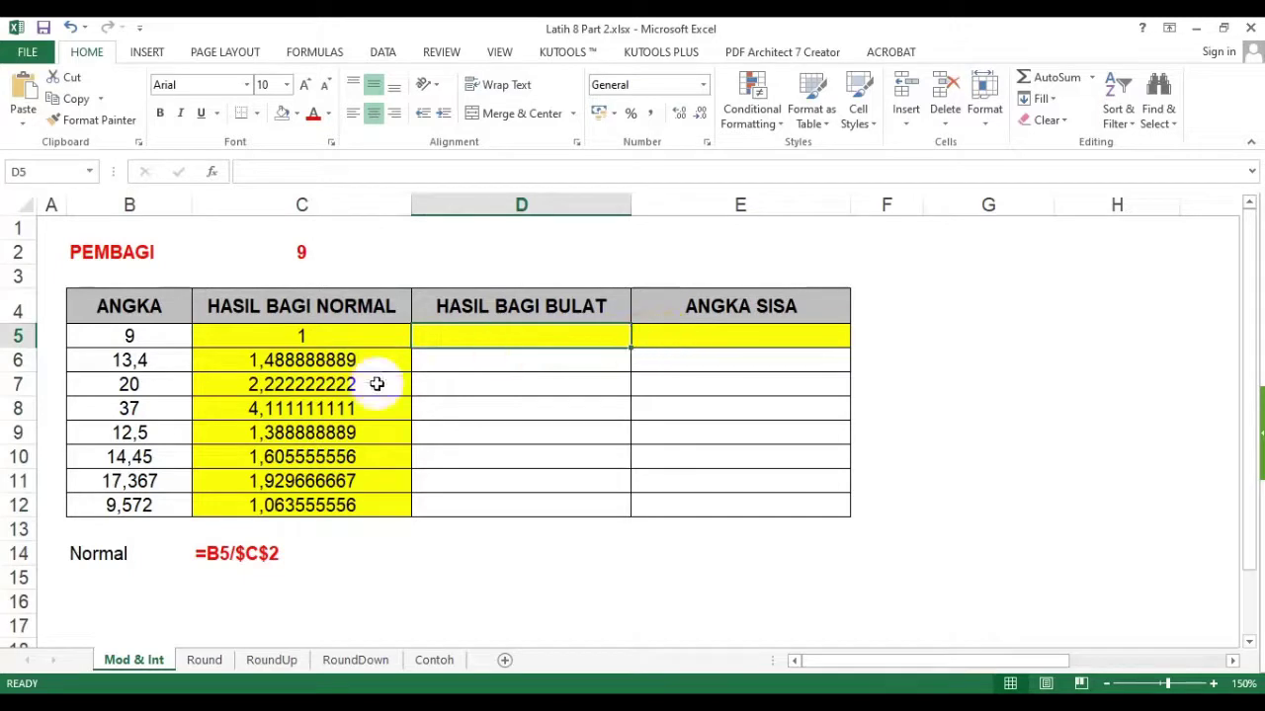
pyautogui.click(292, 312)
pyautogui.moveTo(292, 312); pyautogui.dragTo(296, 503)
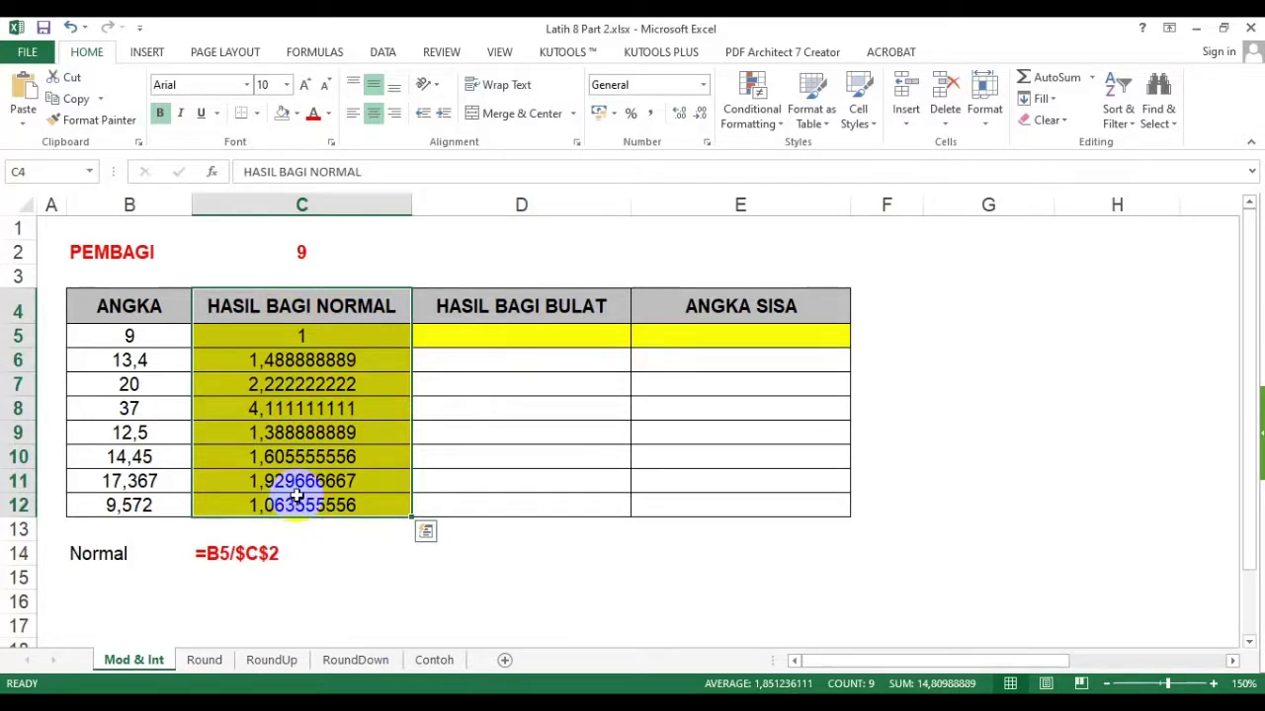
pyautogui.click(346, 339)
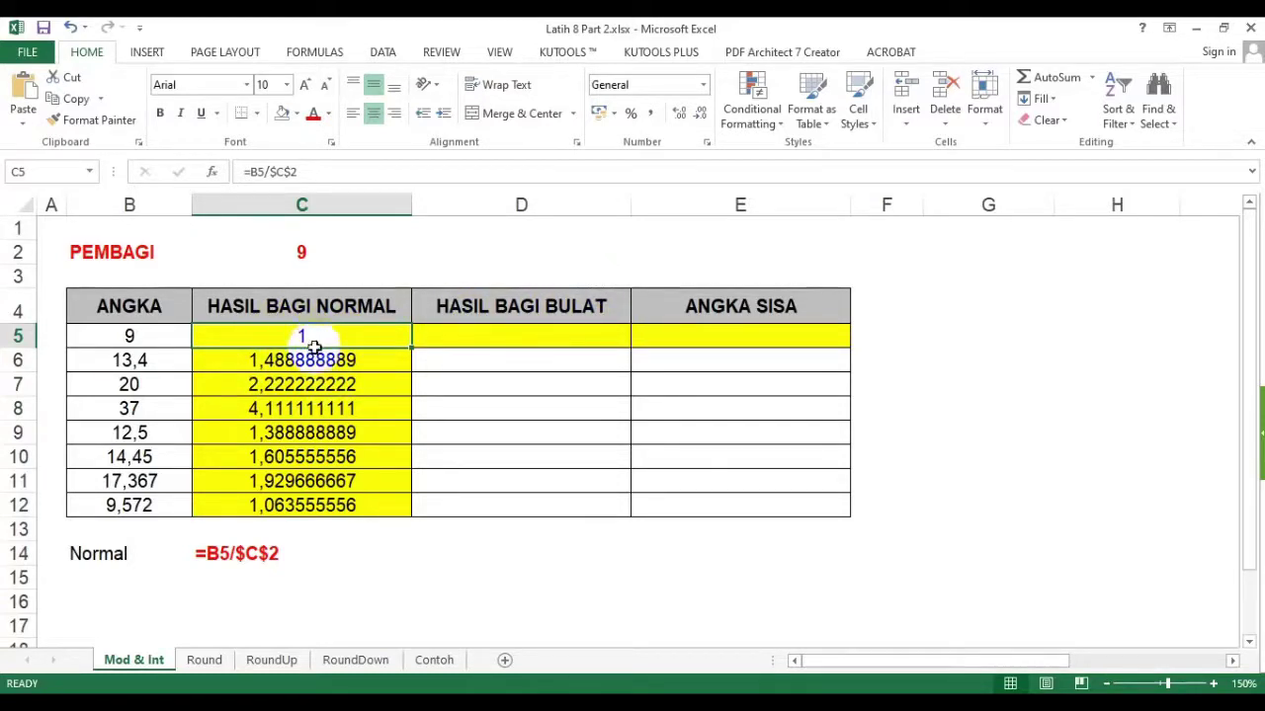
pyautogui.moveTo(310, 339); pyautogui.dragTo(339, 508)
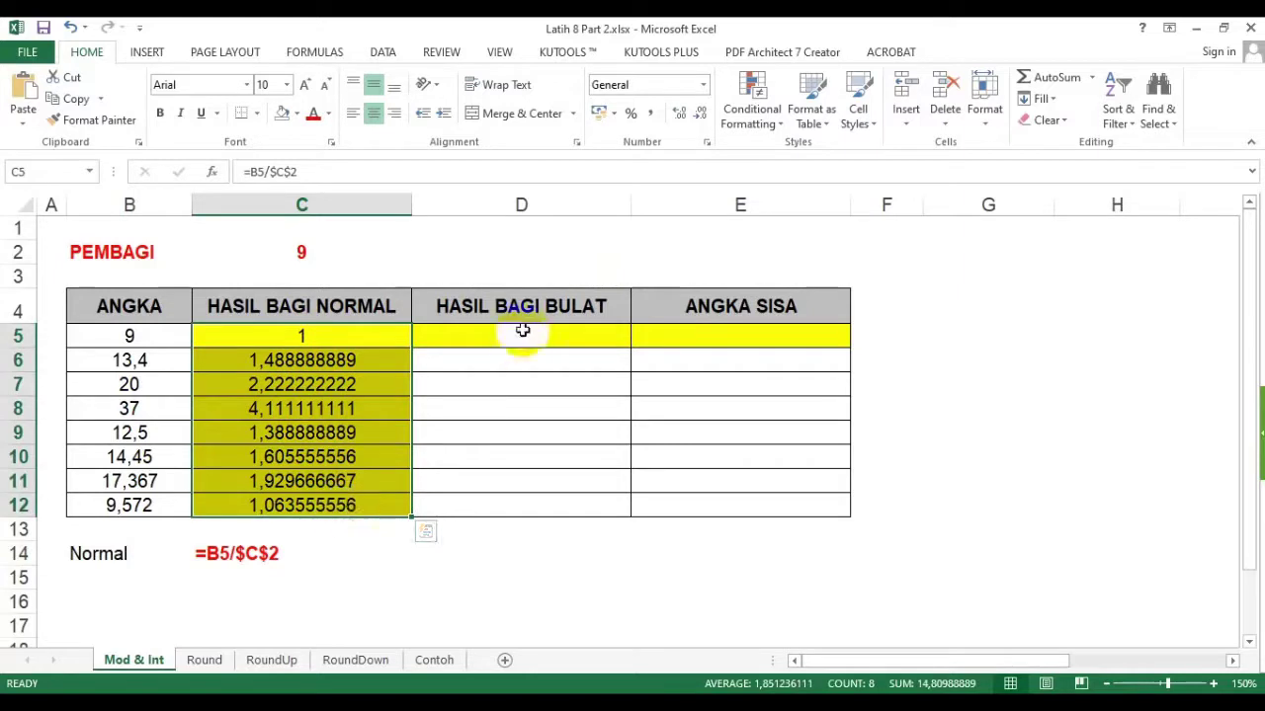
pyautogui.moveTo(521, 311); pyautogui.dragTo(527, 504)
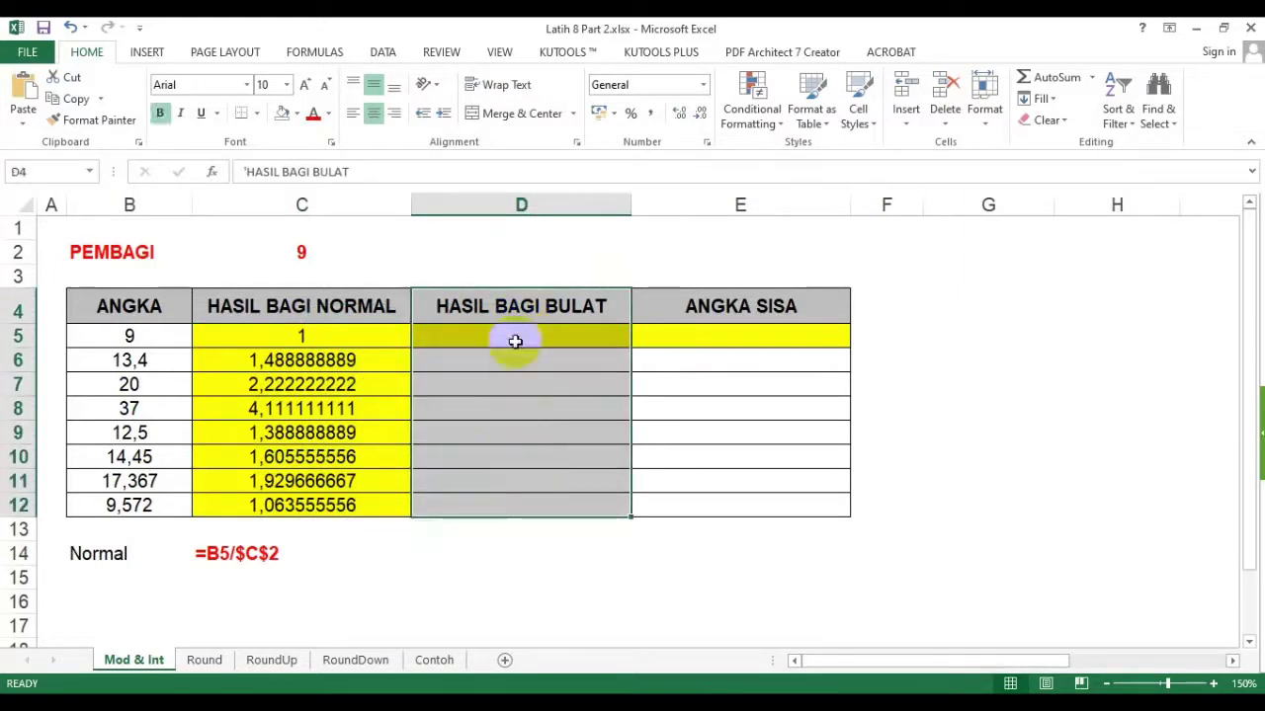
pyautogui.click(514, 341)
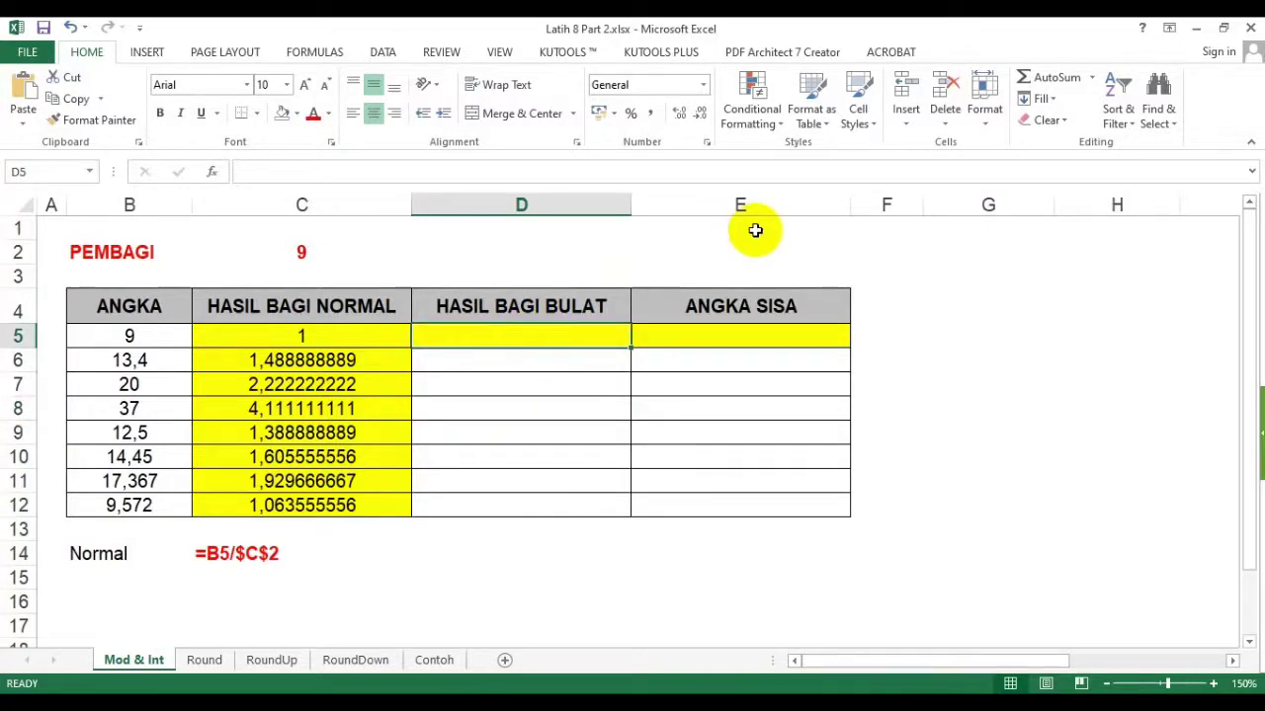
# - Start the =INT( formula in D5 with C5 as its argument
pyautogui.write('=int(')
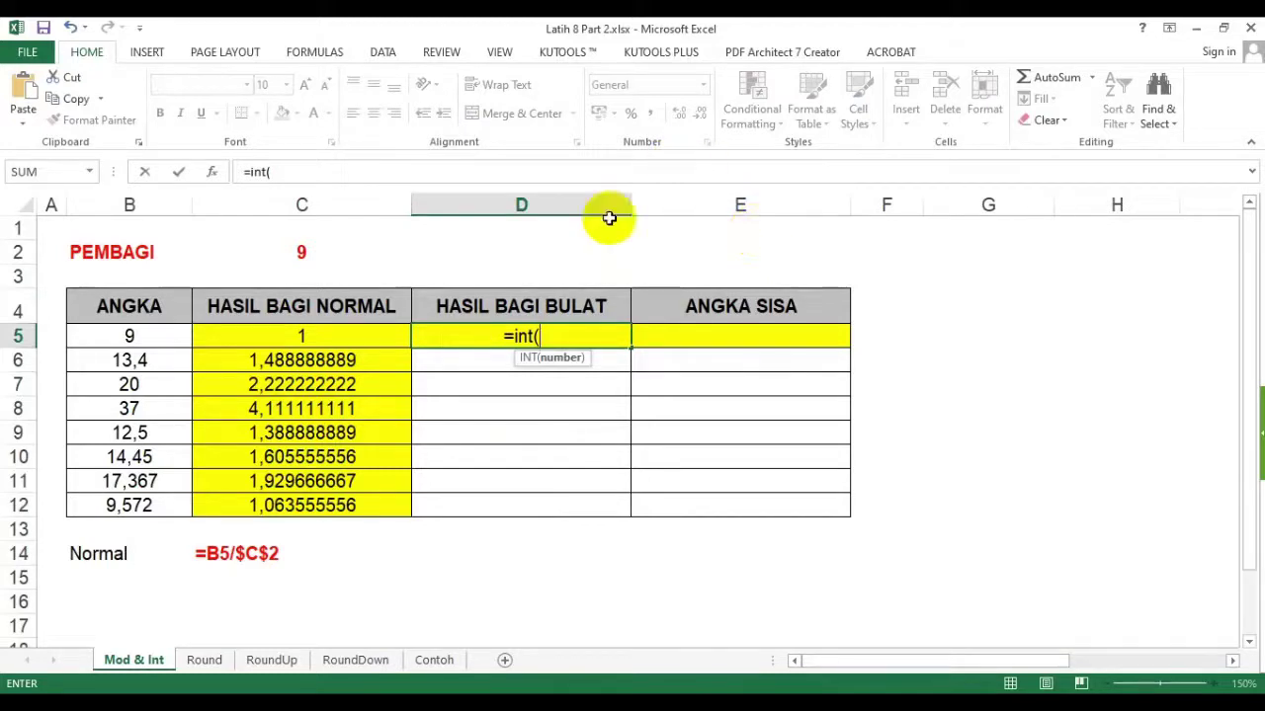
pyautogui.click(320, 338)
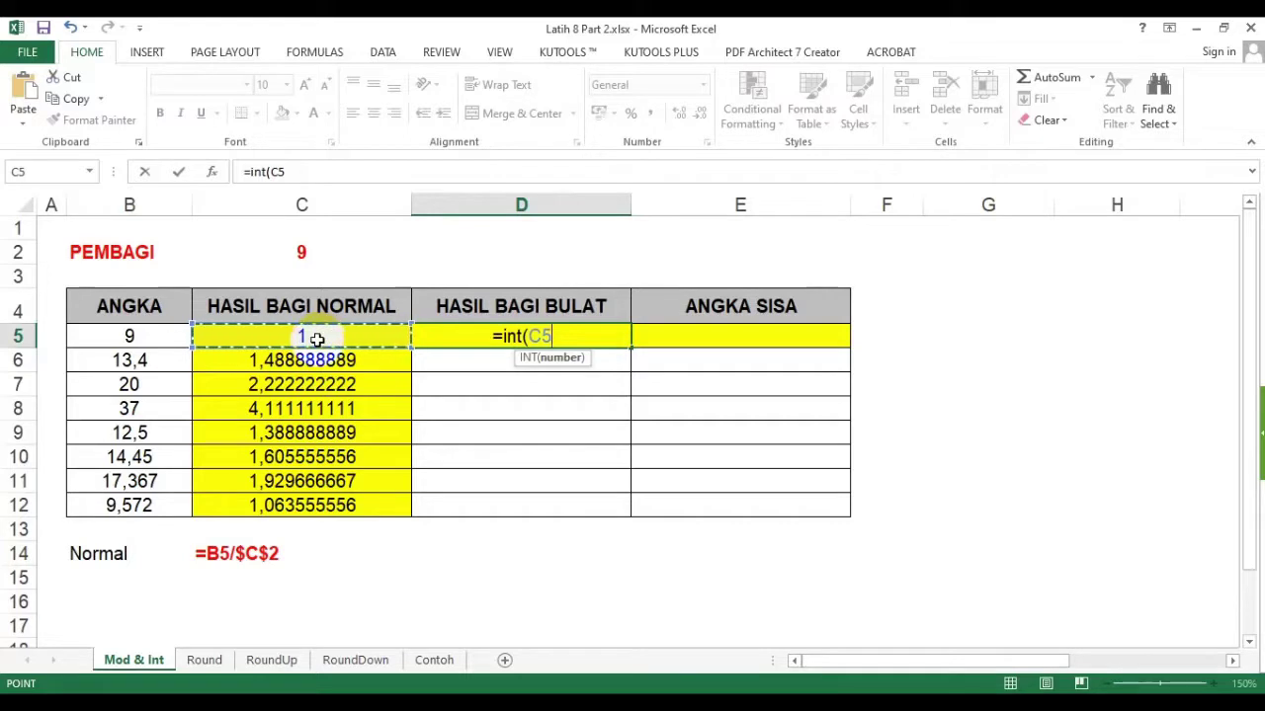
pyautogui.write(')')
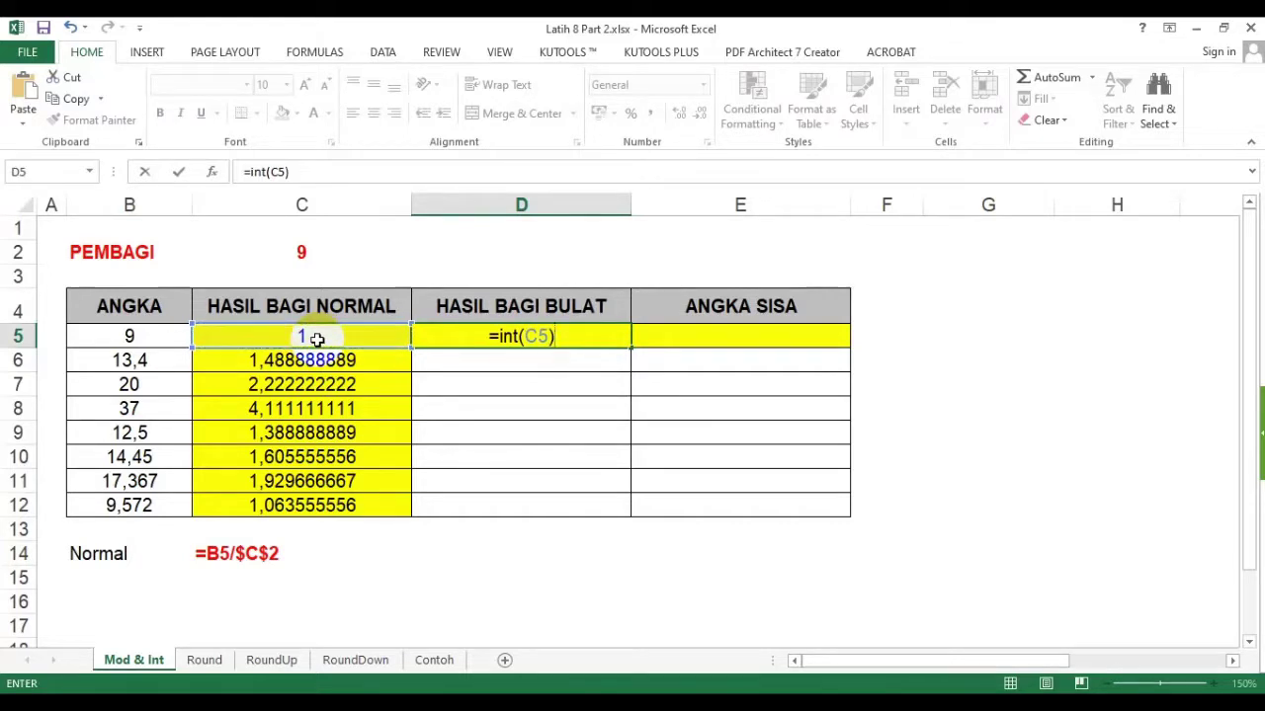
pyautogui.press('BackSpace')
pyautogui.press('BackSpace')
pyautogui.press('BackSpace')
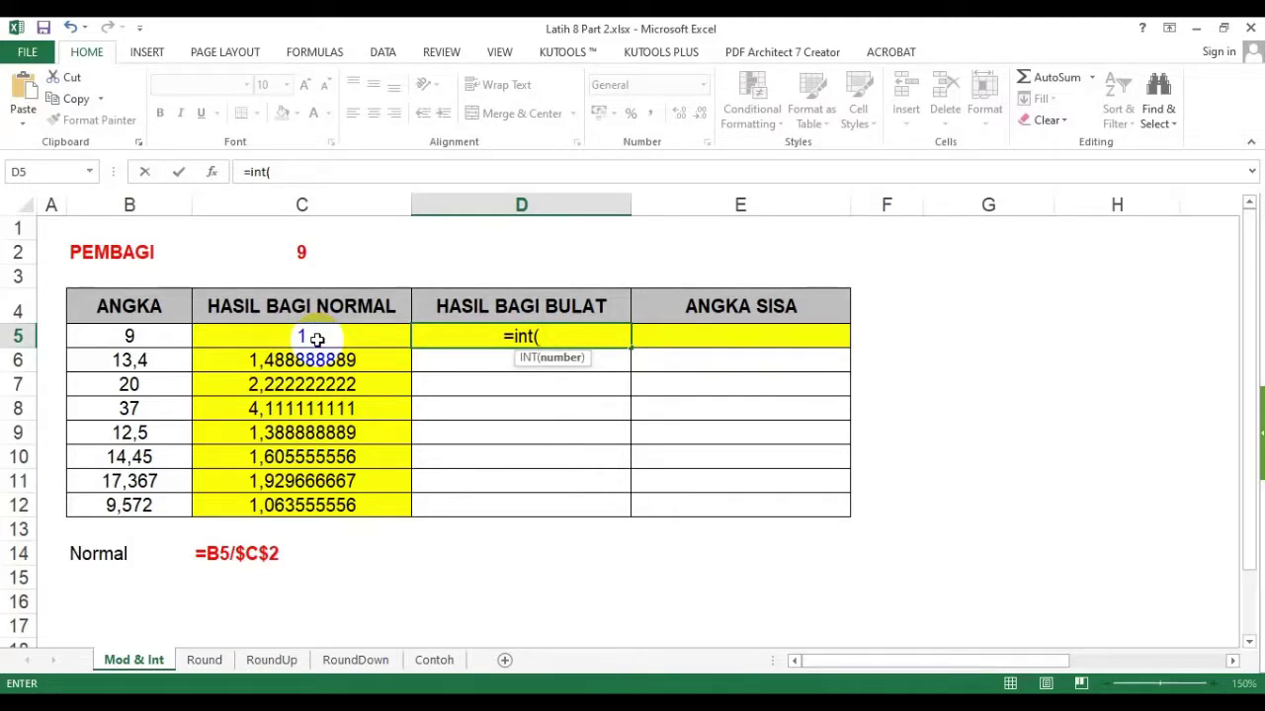
pyautogui.click(316, 339)
# - Commit =INT(C5) in D5 and fill it down to D12
pyautogui.write(')')
pyautogui.press('Return')
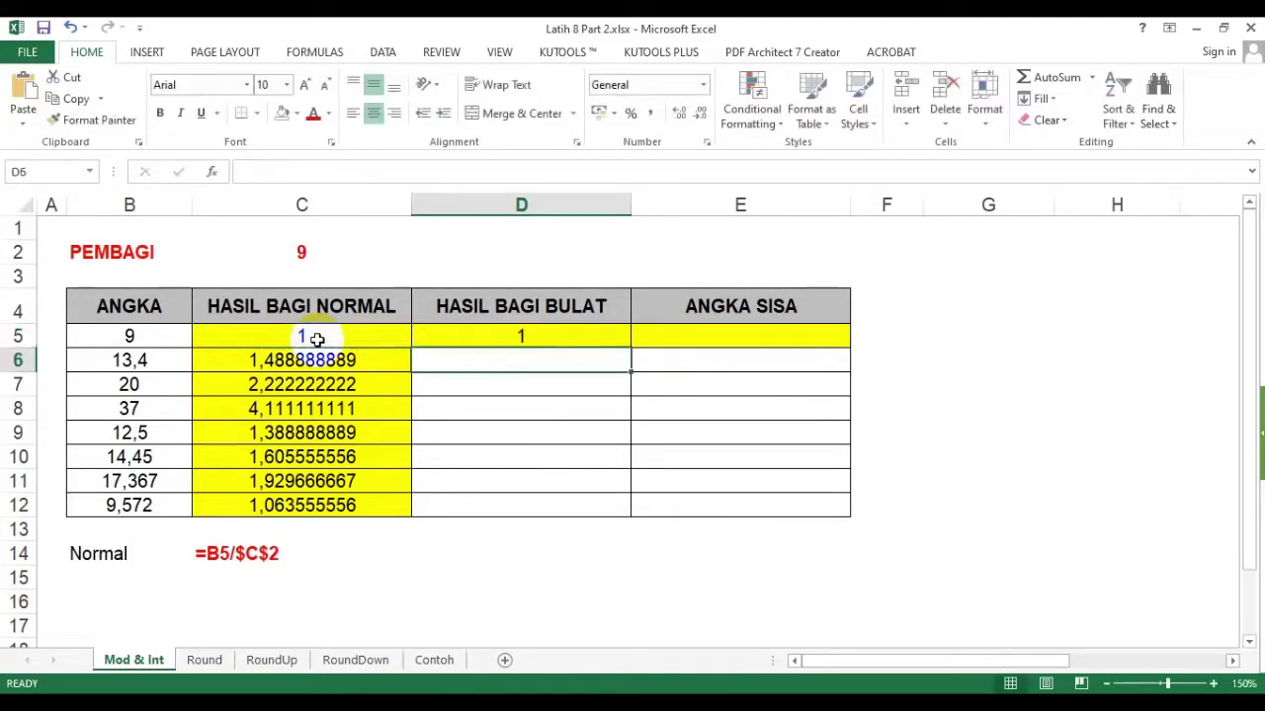
pyautogui.moveTo(521, 302); pyautogui.dragTo(512, 505)
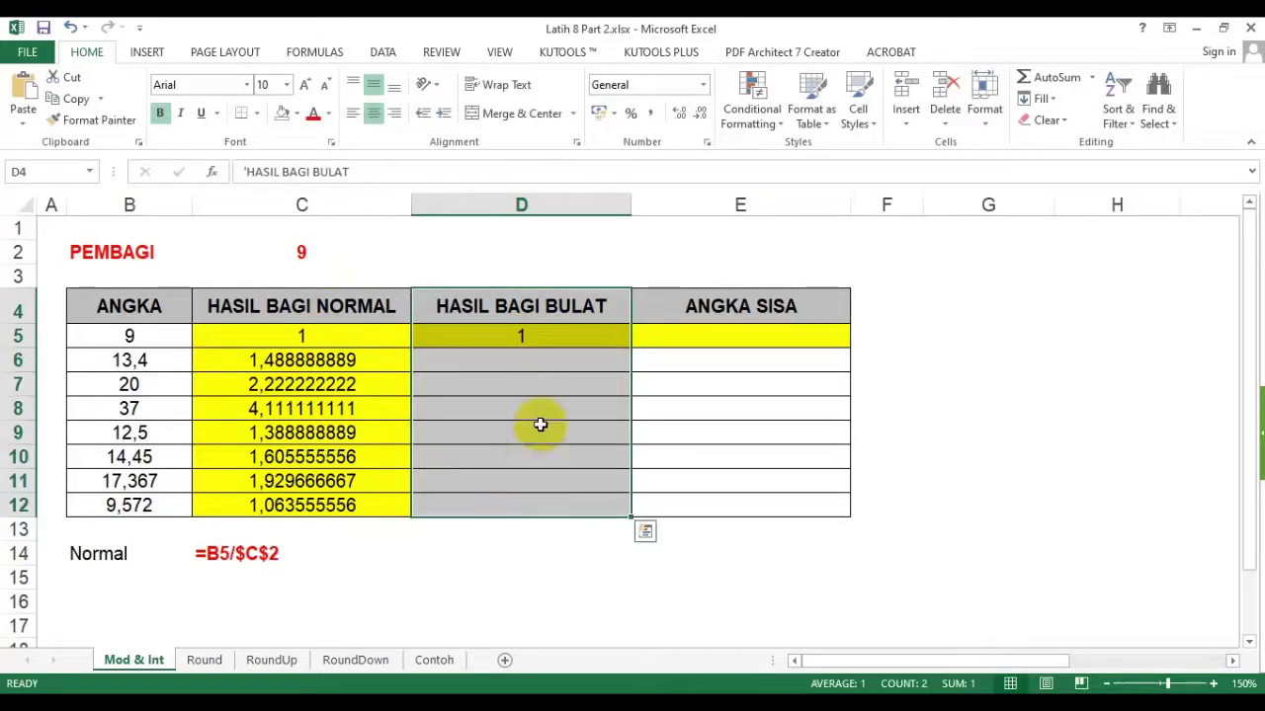
pyautogui.click(537, 336)
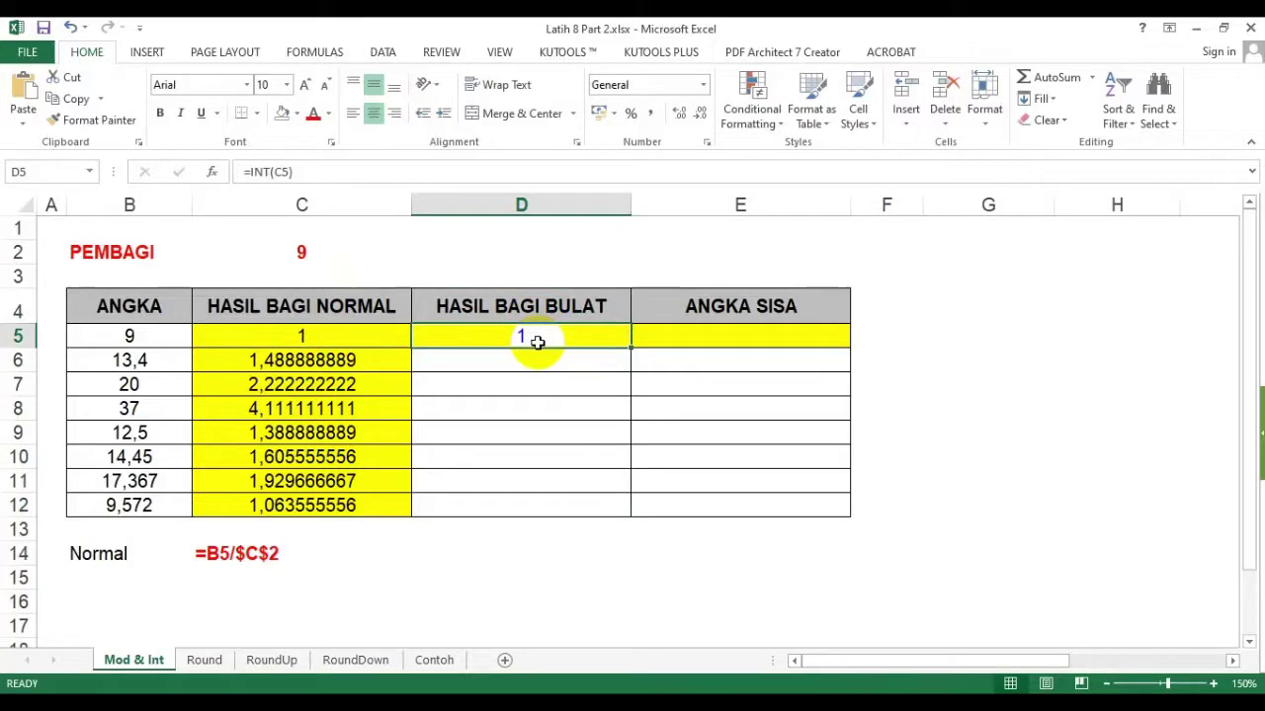
pyautogui.moveTo(629, 348); pyautogui.dragTo(627, 514)
pyautogui.click(563, 341)
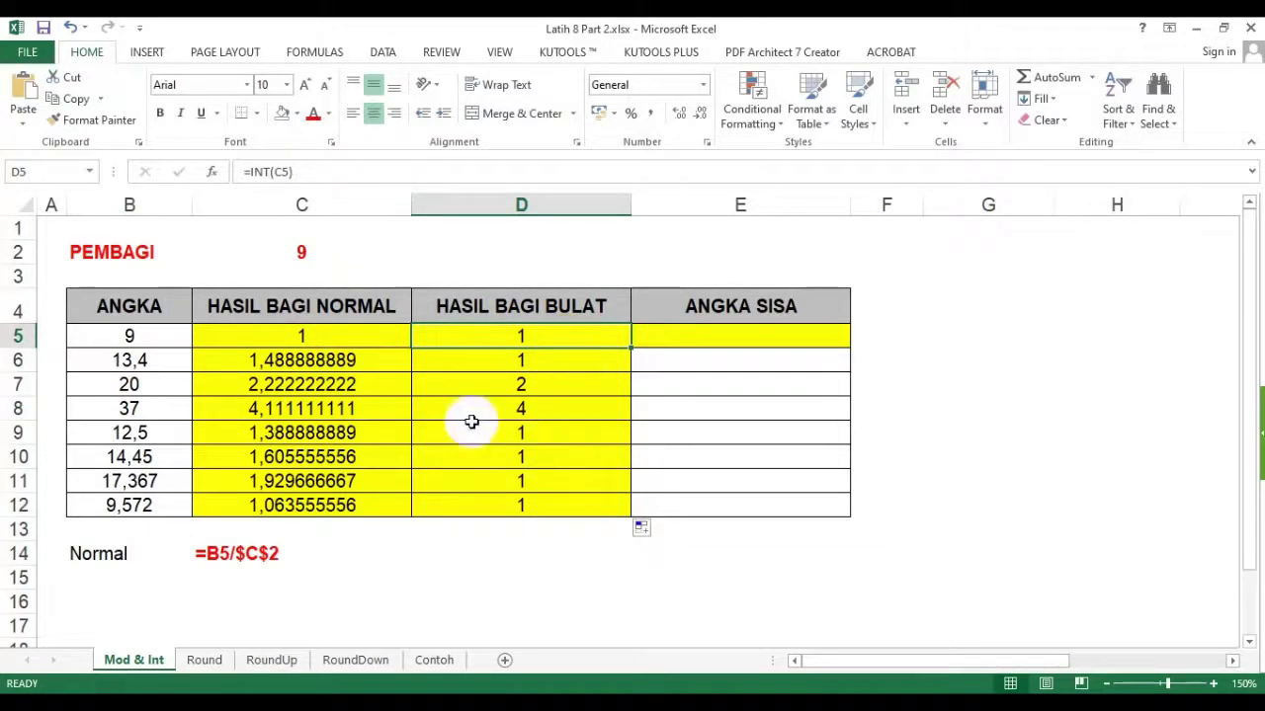
# - Check the C and D formulas in rows 5, 6 and 11, then copy the INT formula text
pyautogui.click(306, 342)
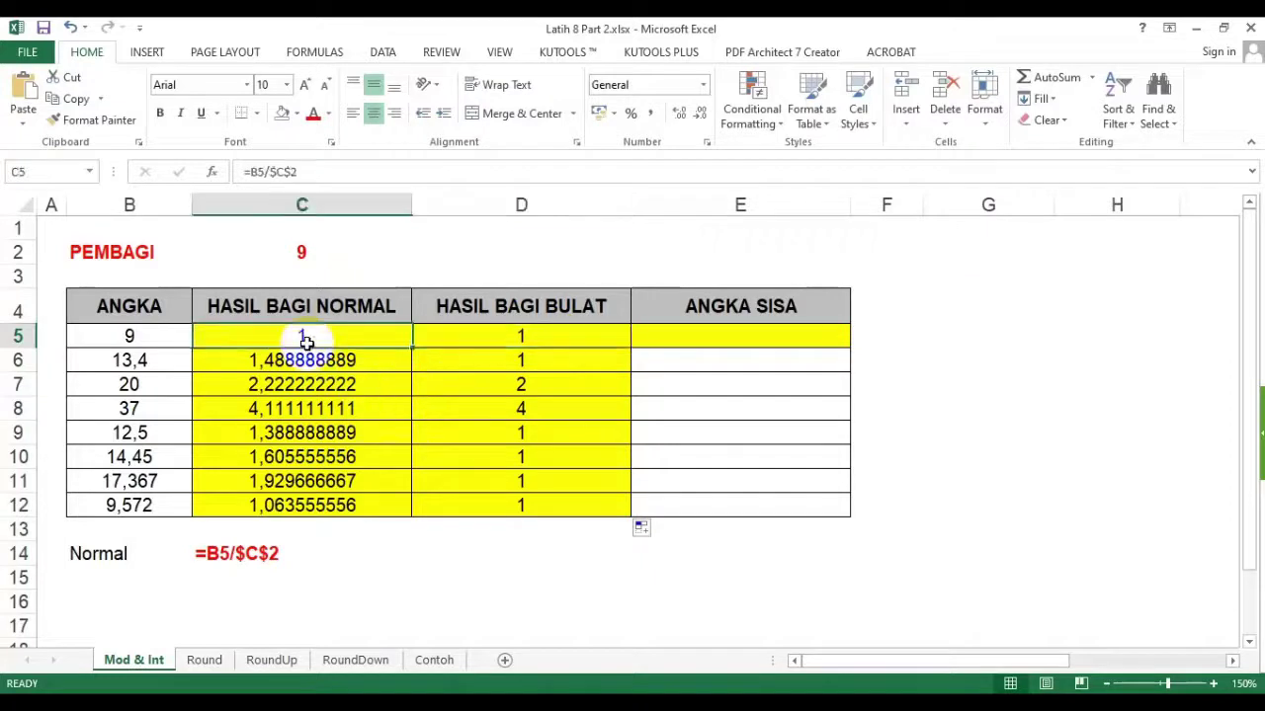
pyautogui.click(514, 334)
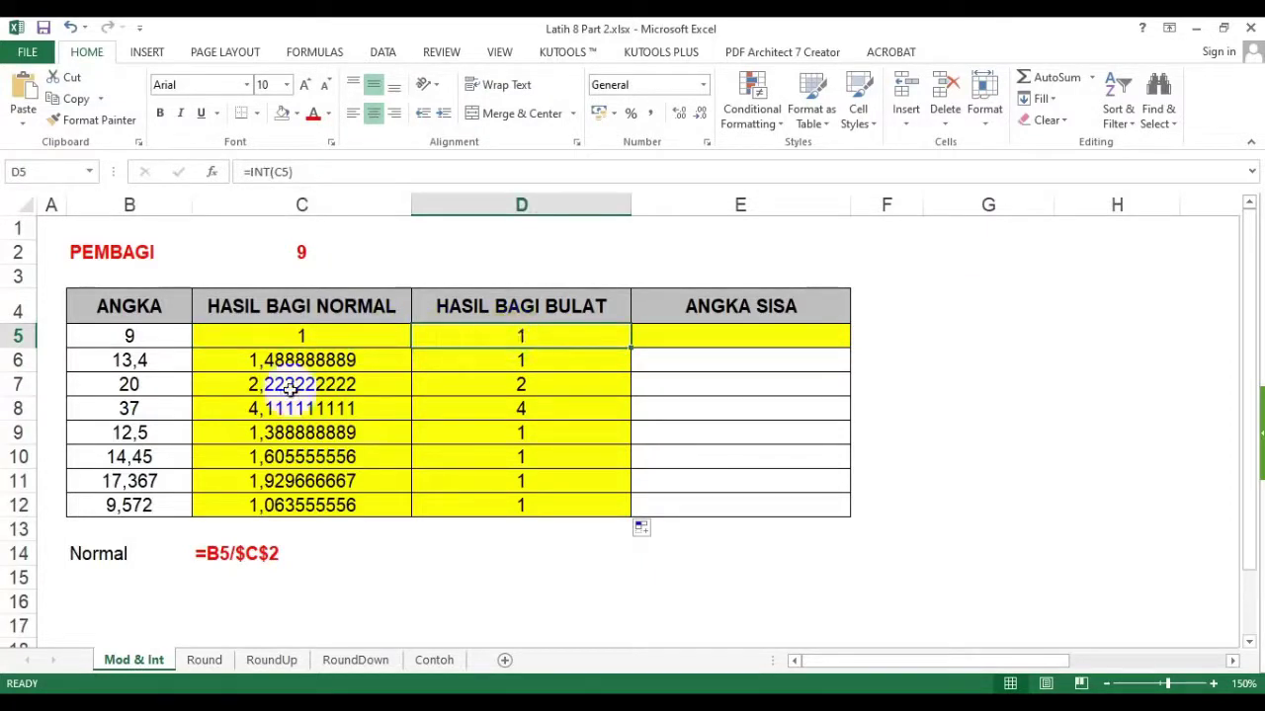
pyautogui.click(275, 360)
pyautogui.click(489, 366)
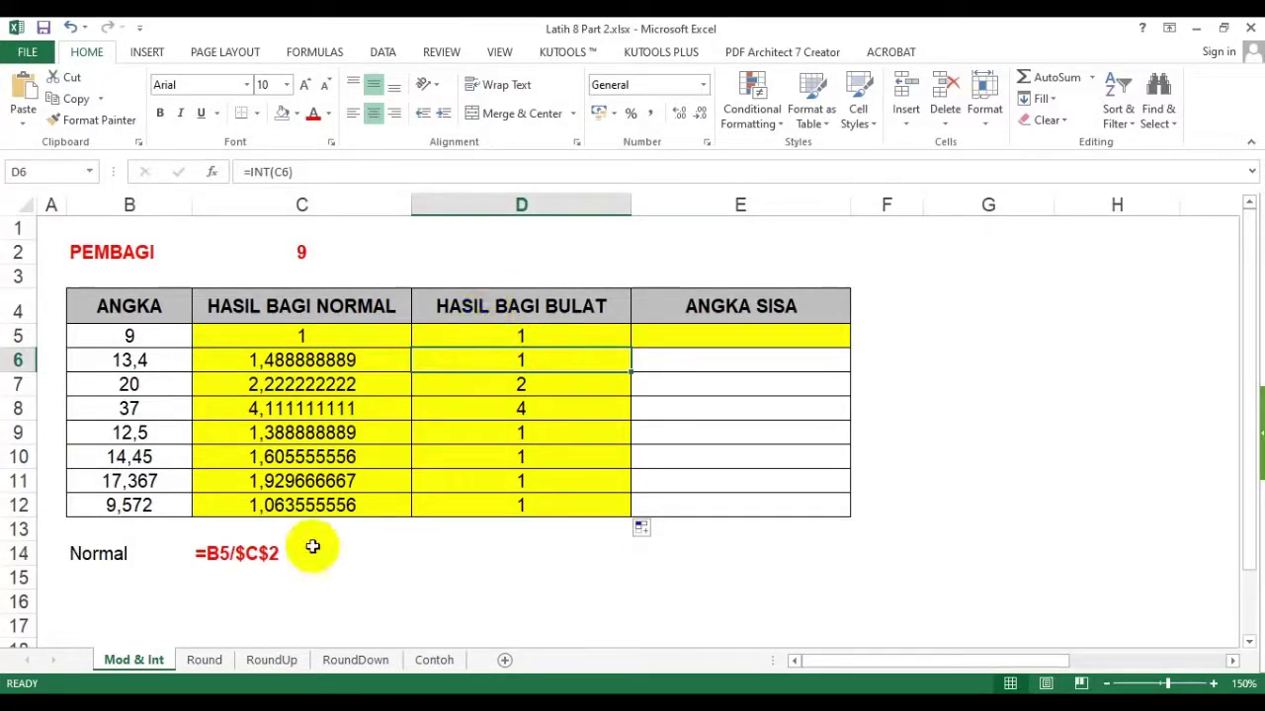
pyautogui.click(287, 482)
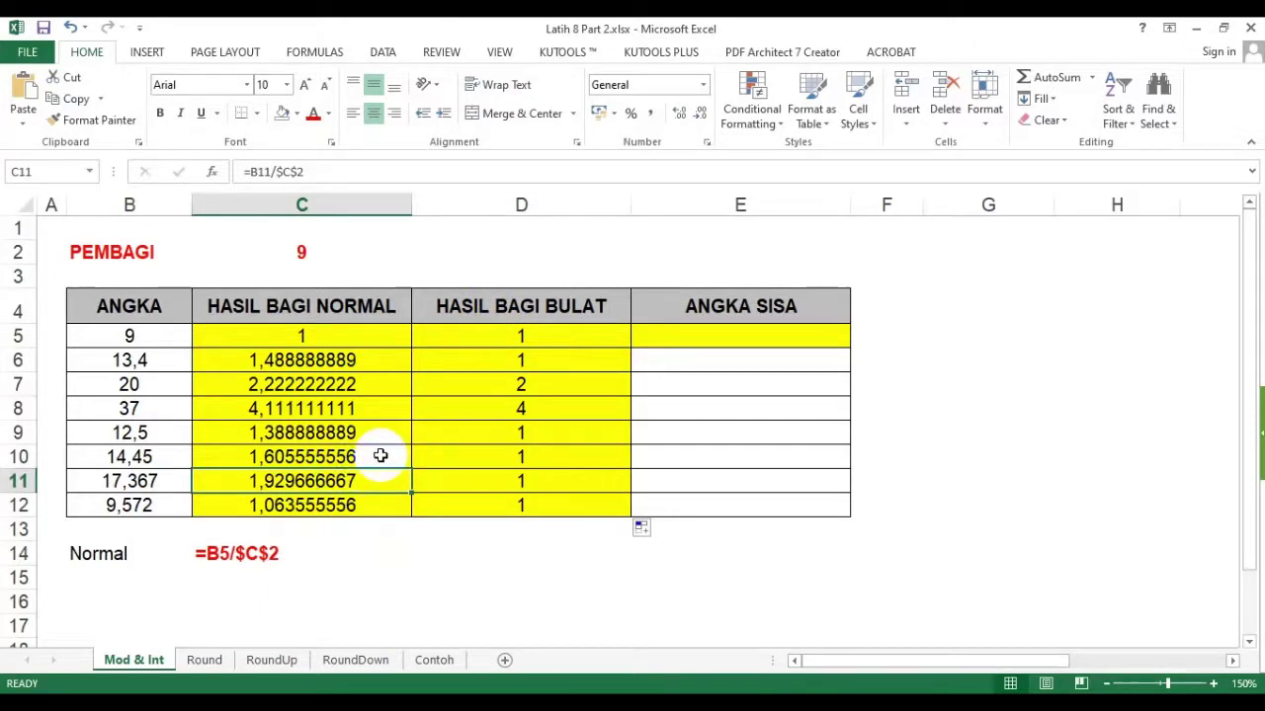
pyautogui.click(532, 479)
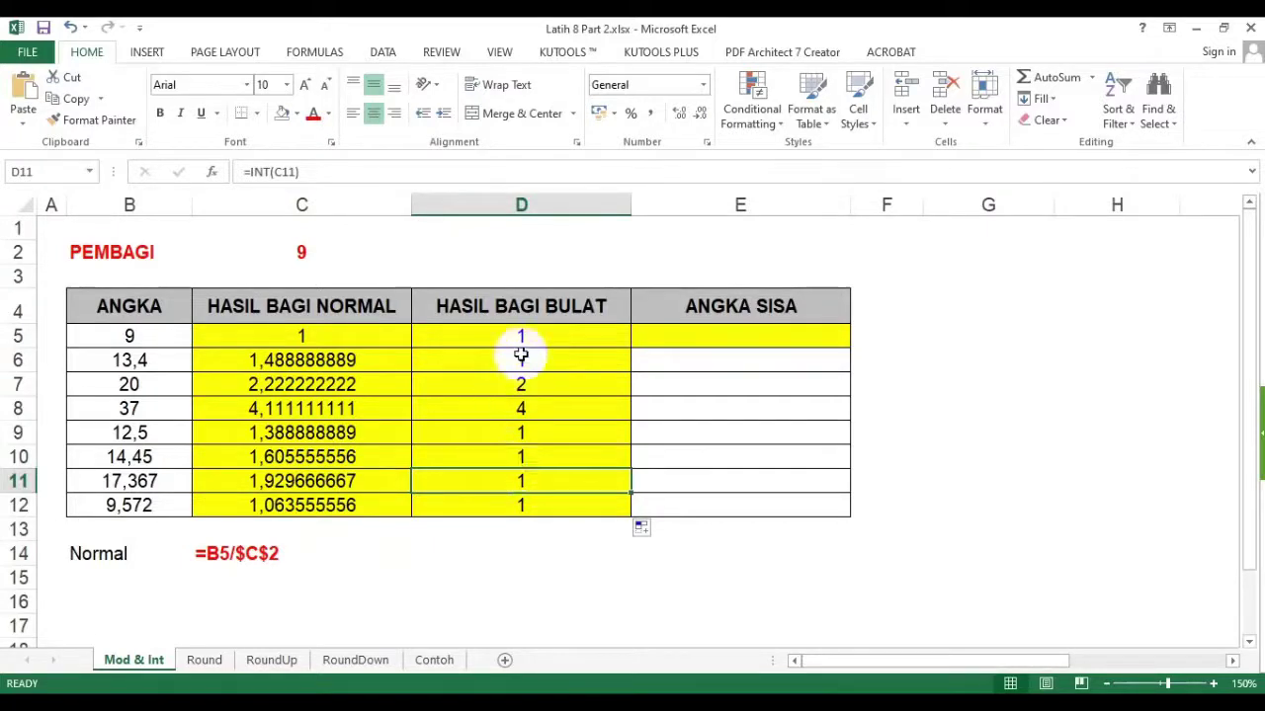
pyautogui.moveTo(521, 341); pyautogui.dragTo(532, 505)
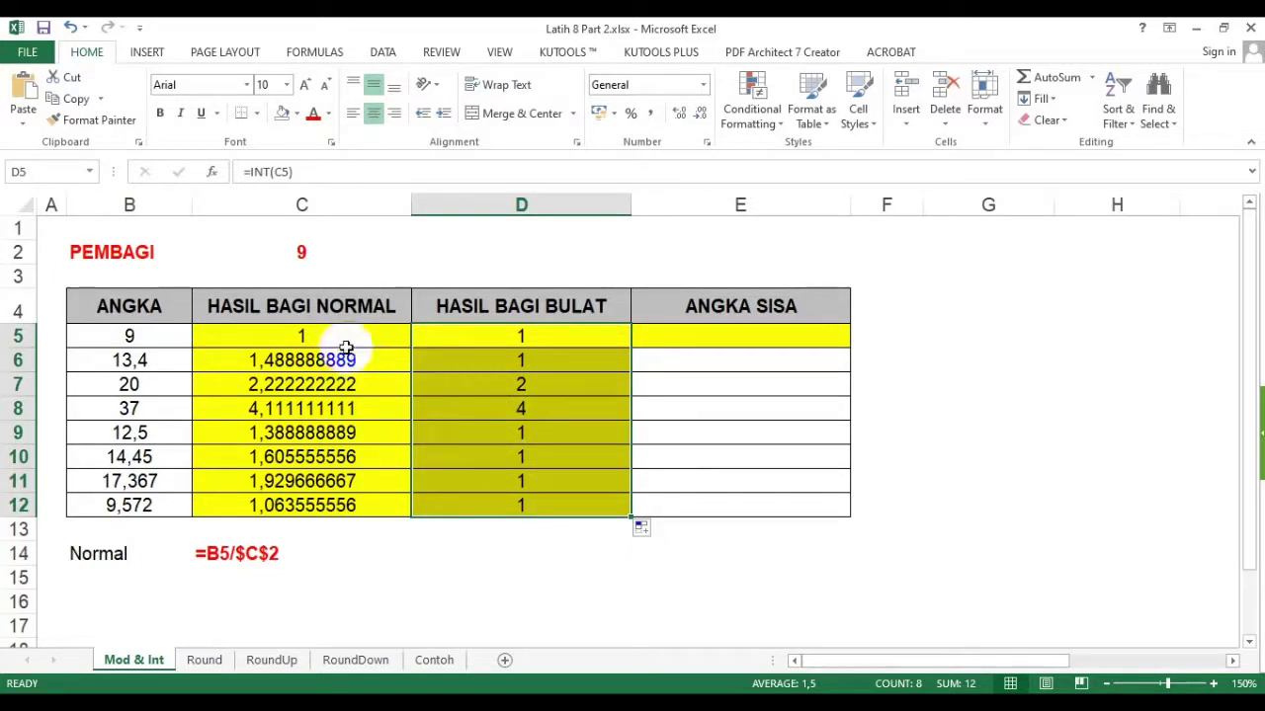
pyautogui.moveTo(341, 338); pyautogui.dragTo(341, 505)
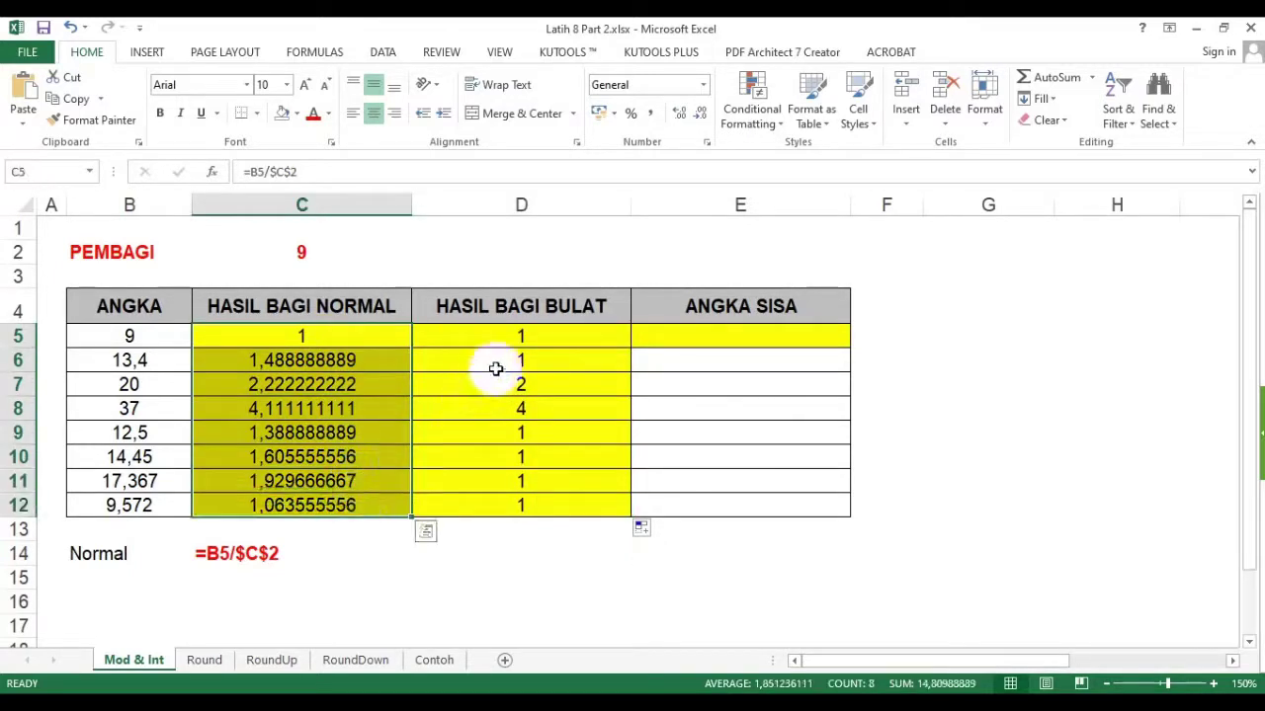
pyautogui.click(518, 336)
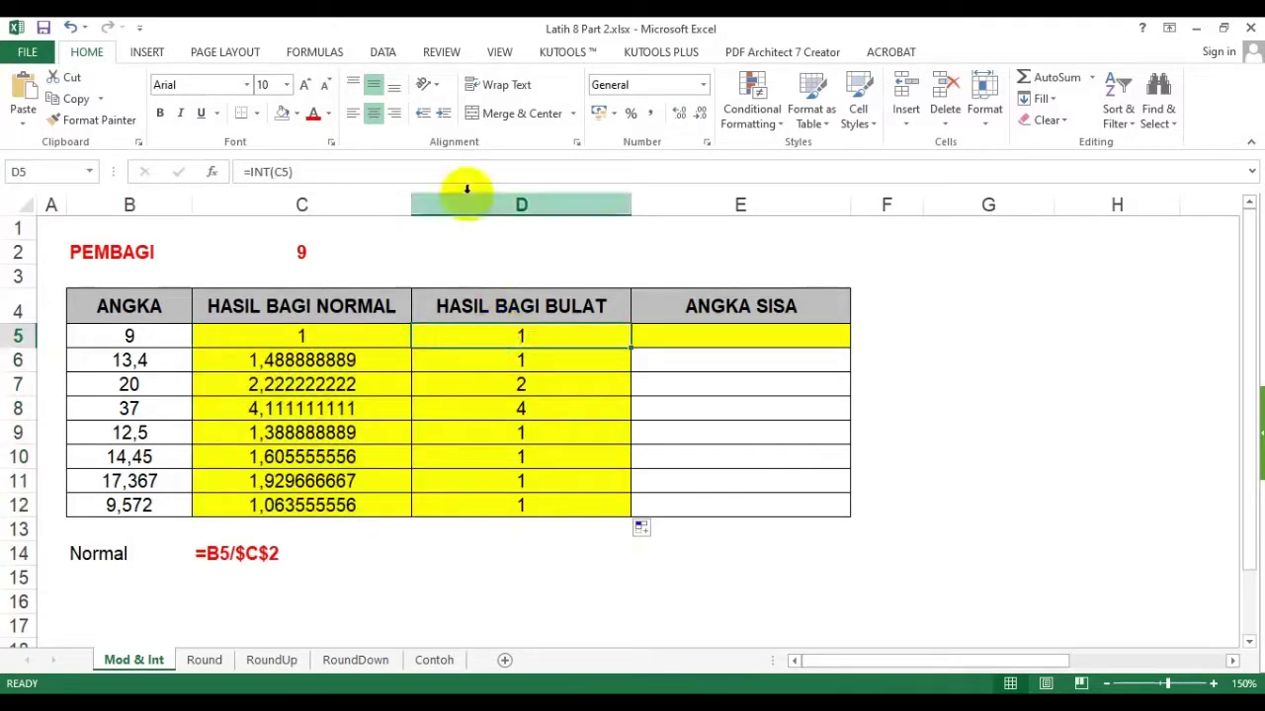
pyautogui.moveTo(333, 172); pyautogui.dragTo(211, 175)
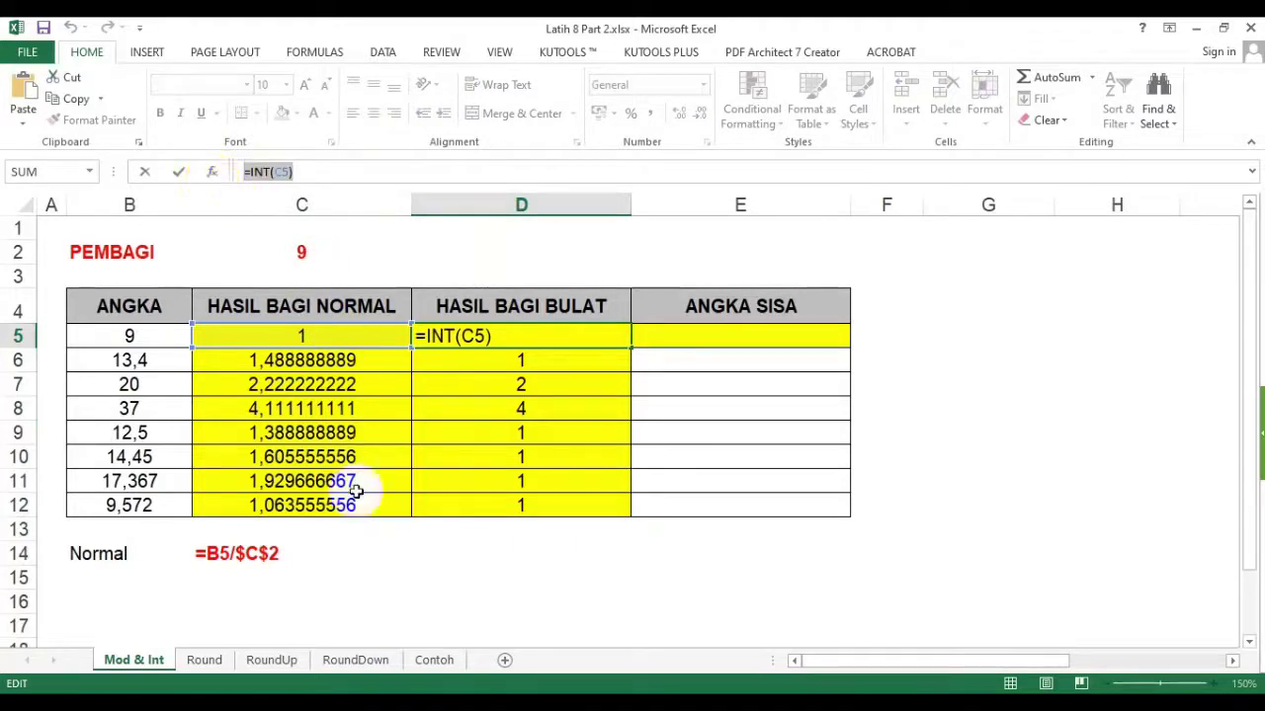
# - Add a Bulat label with a bold '=INT(C5) note below the Normal note
pyautogui.press('Escape')
pyautogui.click(87, 576)
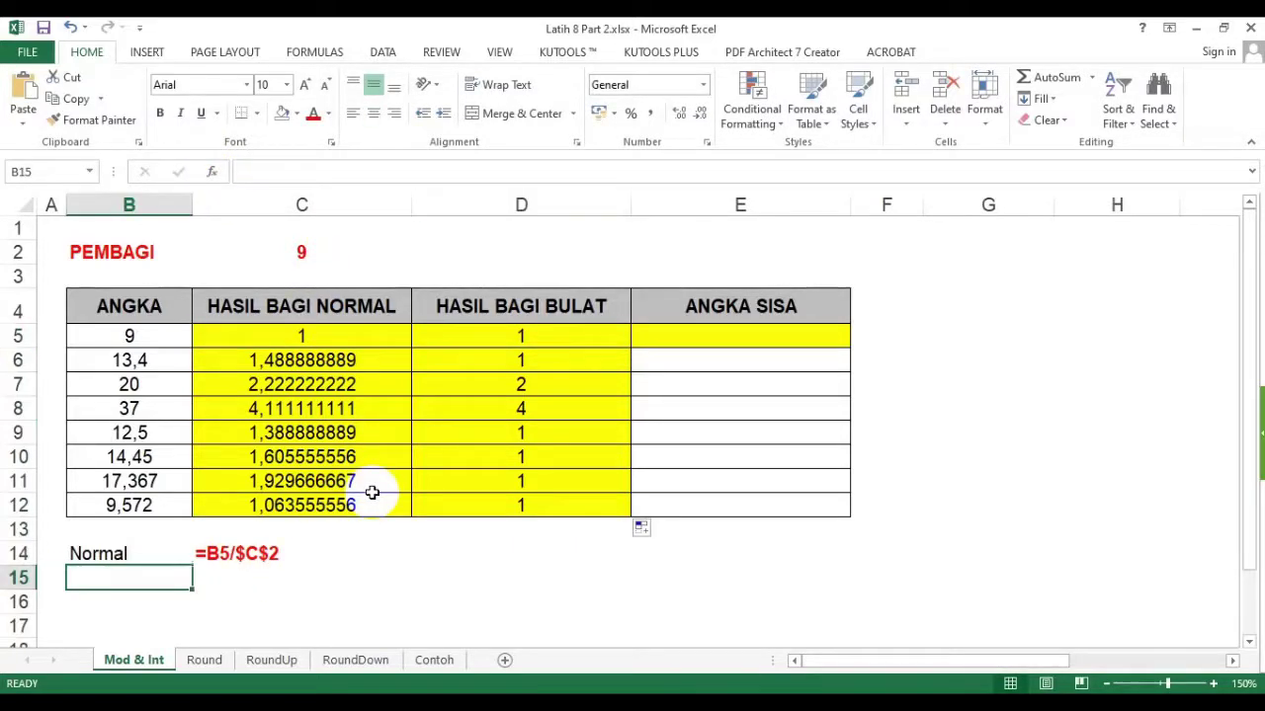
pyautogui.write('Bulat')
pyautogui.press('Tab')
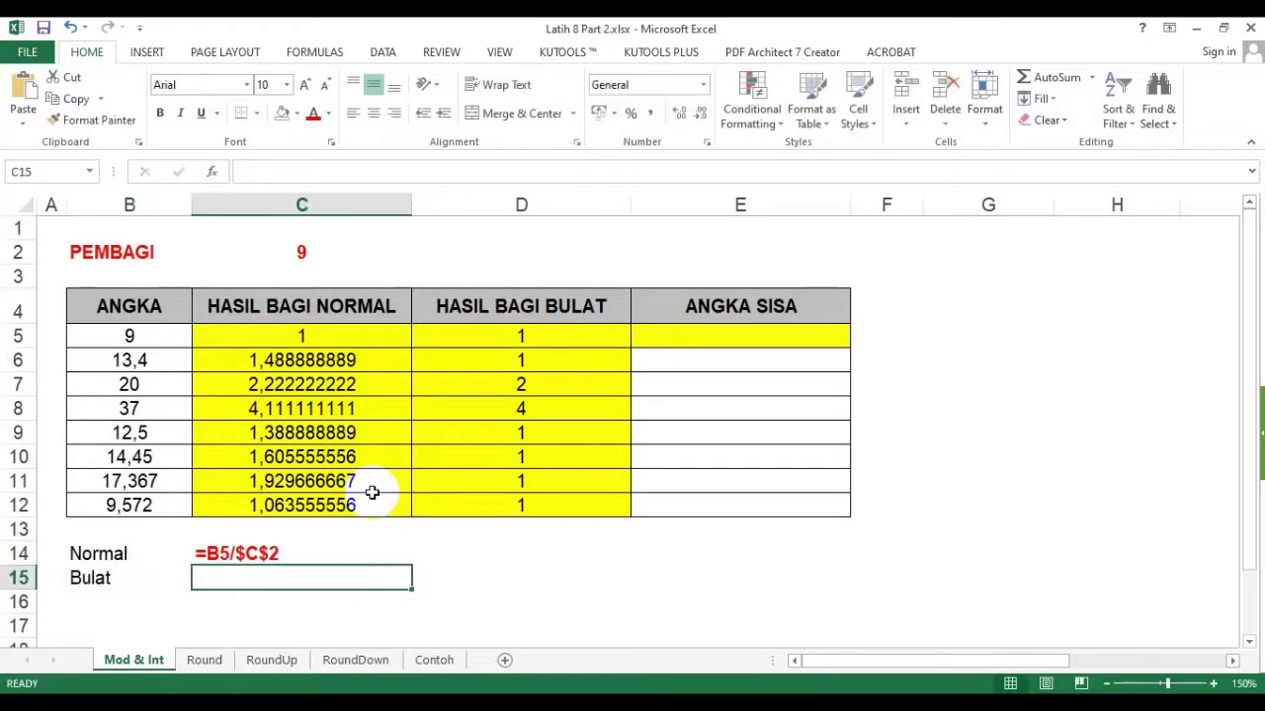
pyautogui.write("'=INT(C5)")
pyautogui.press('Return')
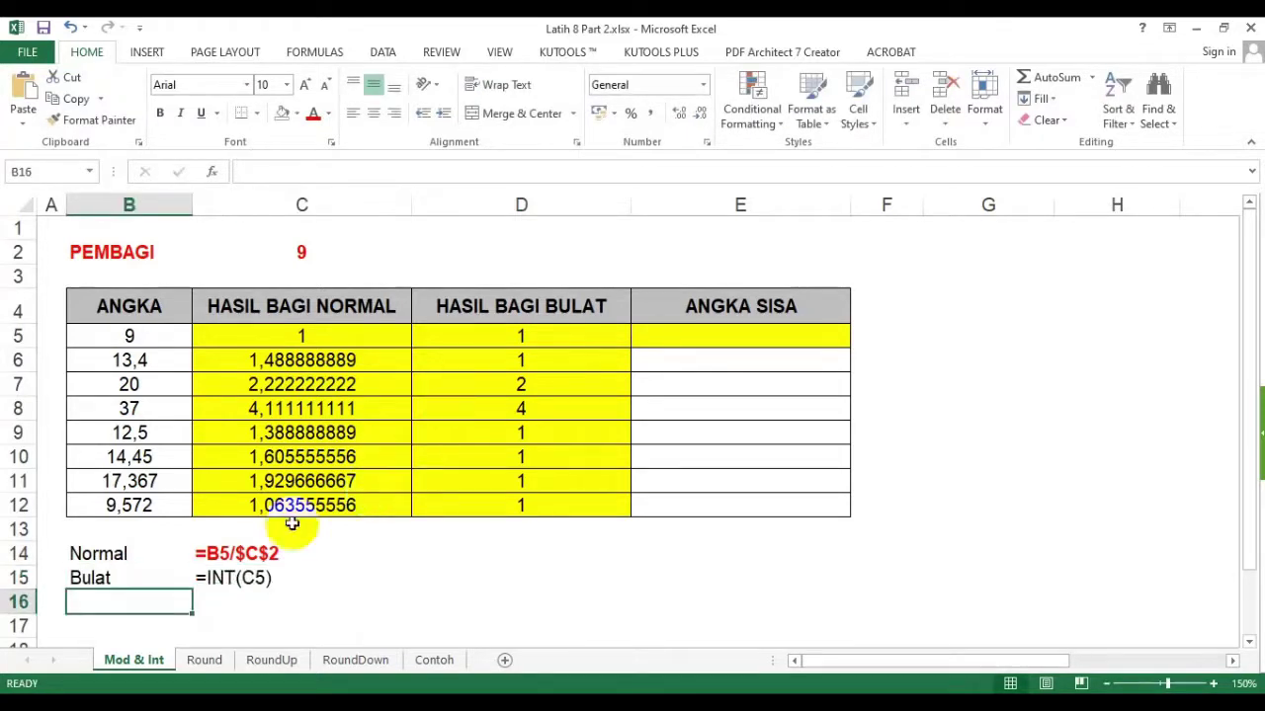
pyautogui.click(246, 576)
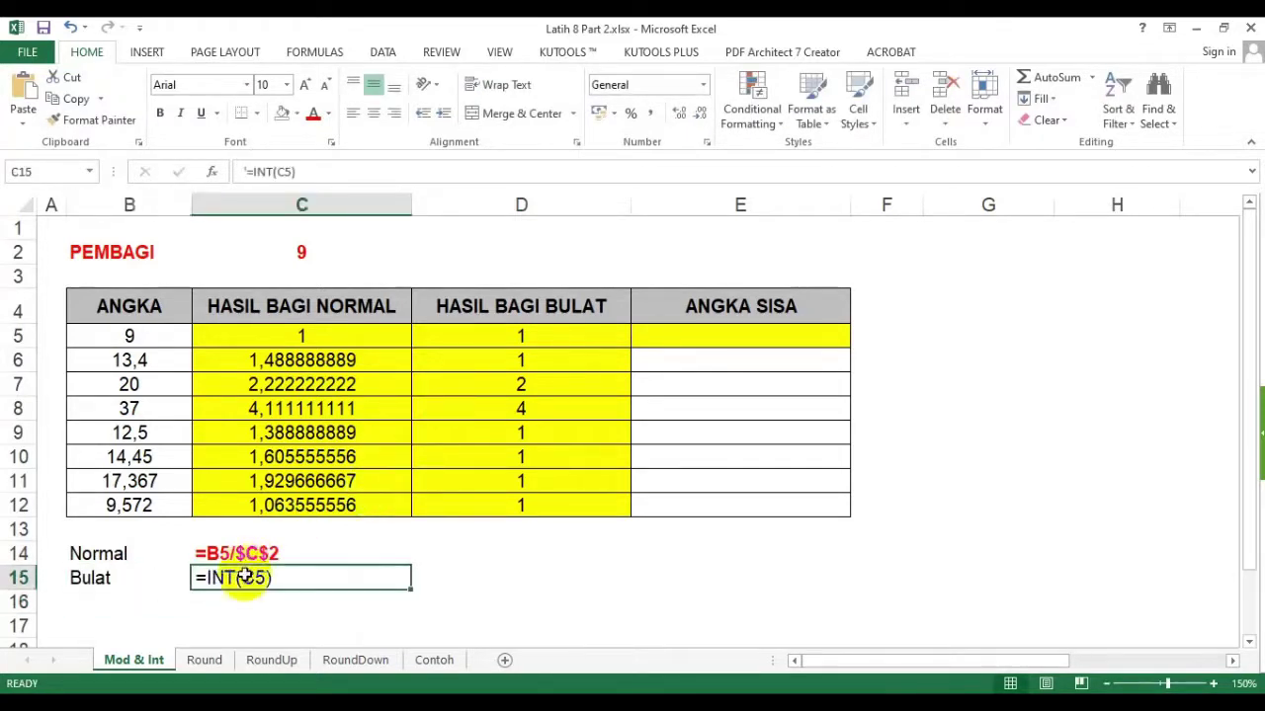
pyautogui.click(160, 112)
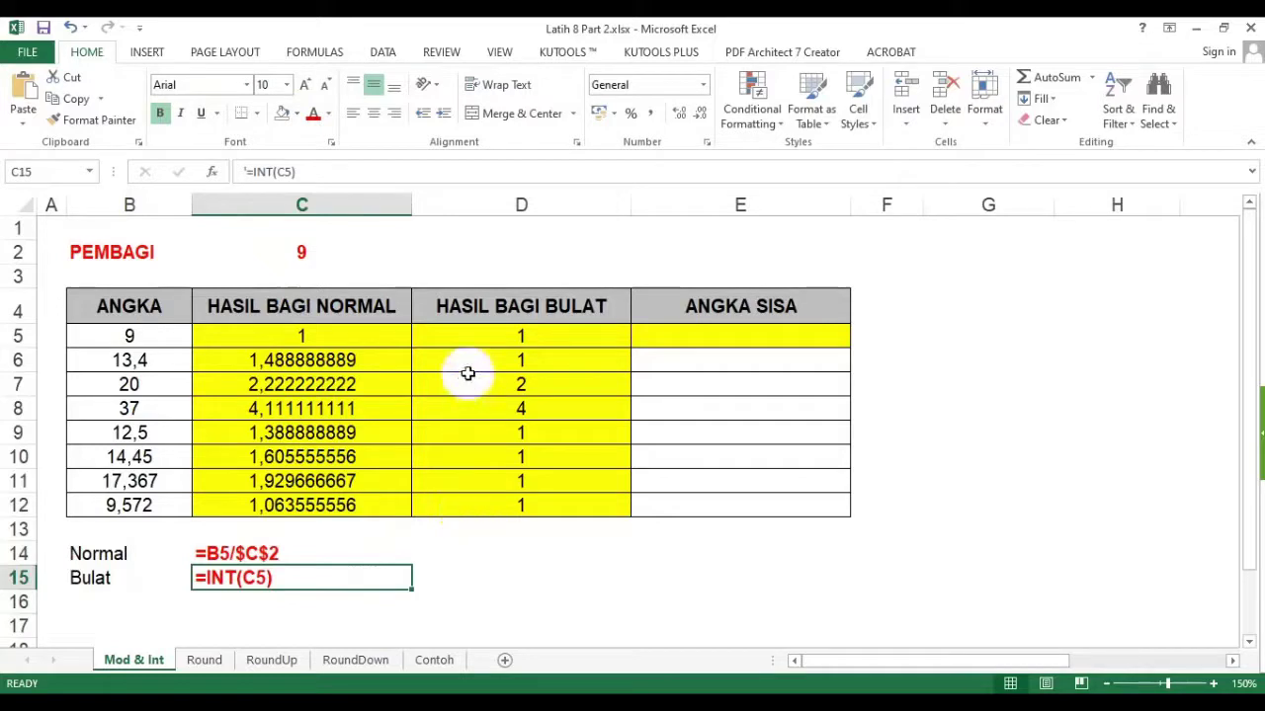
# - Compare the INT results in column D with the division values in column C
pyautogui.click(527, 338)
pyautogui.moveTo(527, 338); pyautogui.dragTo(523, 508)
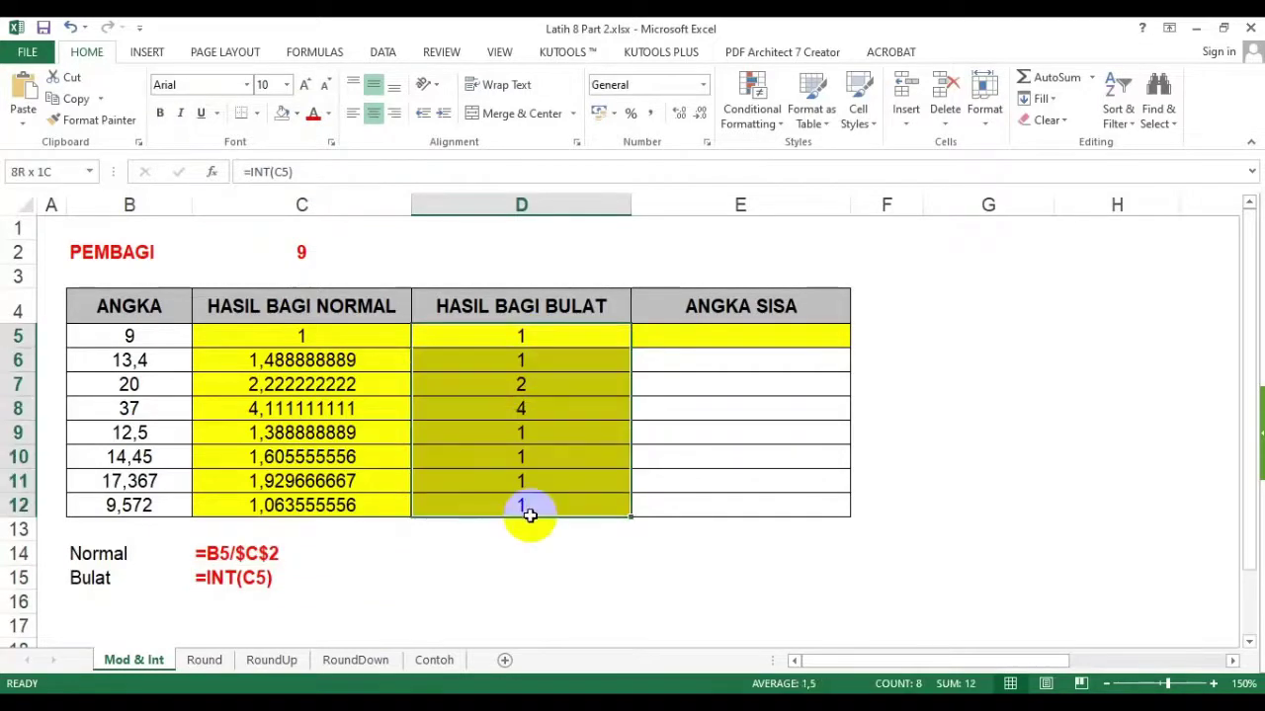
pyautogui.click(304, 405)
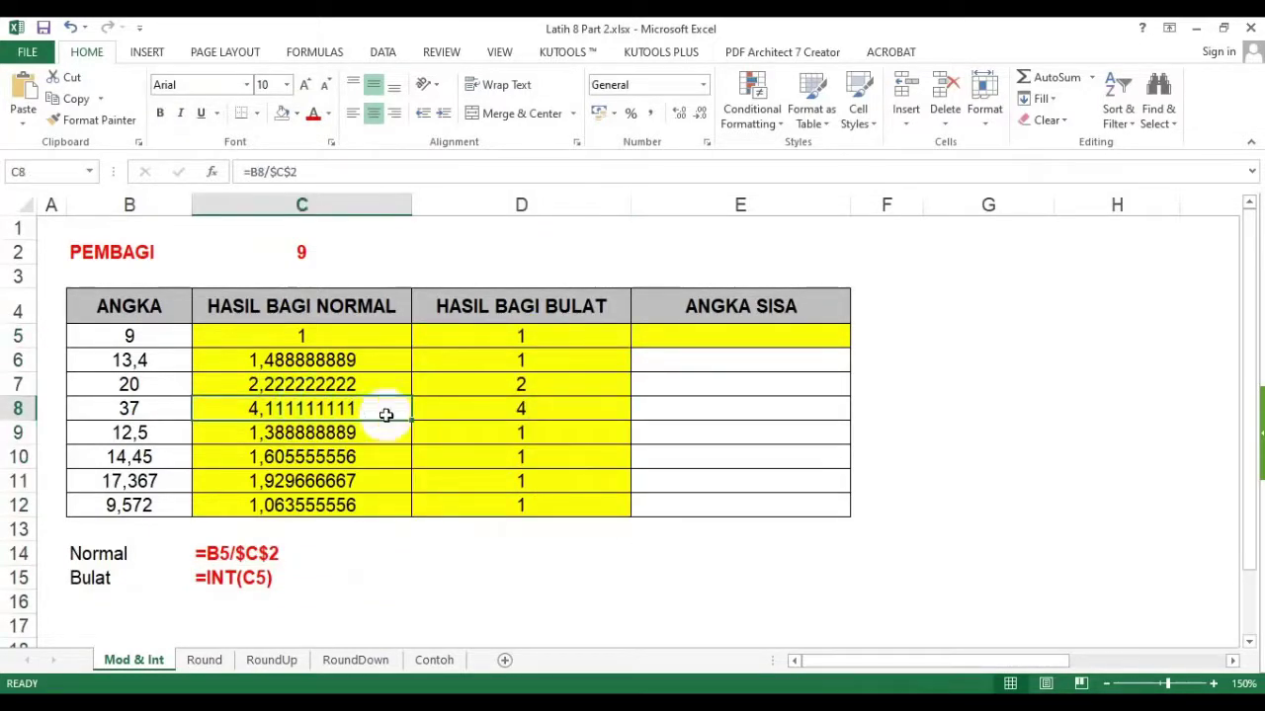
pyautogui.click(522, 421)
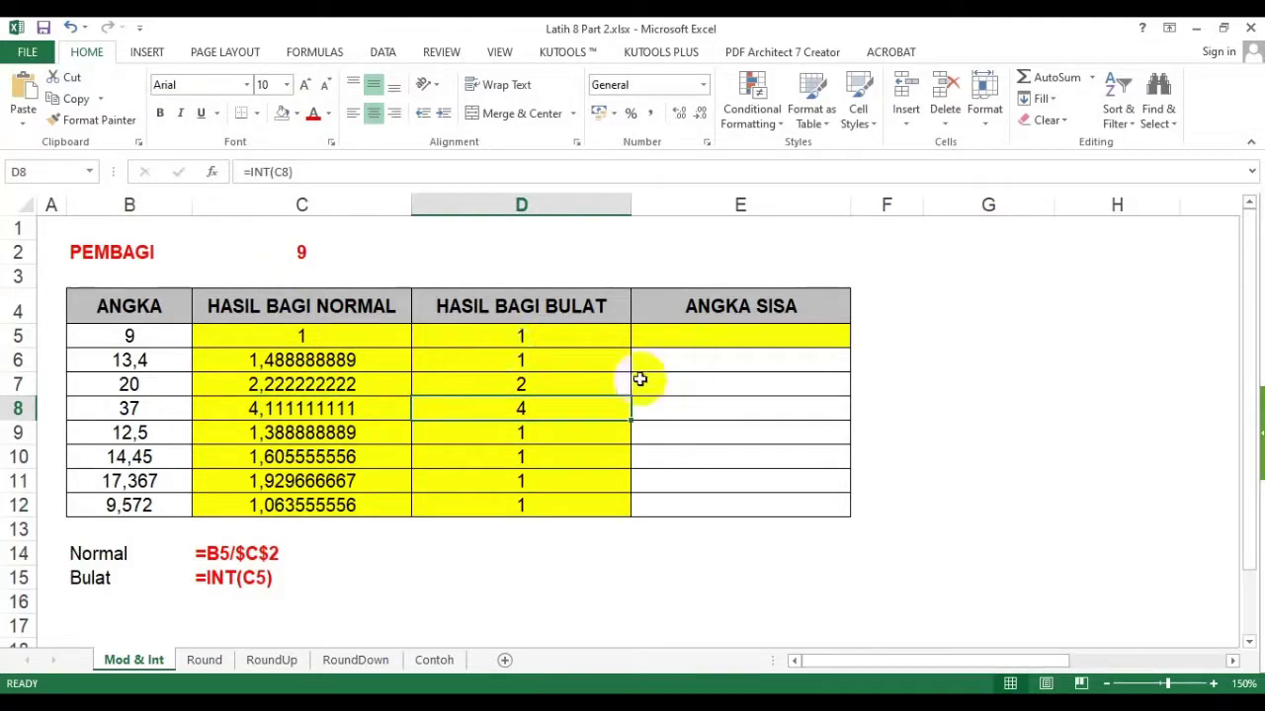
pyautogui.click(691, 339)
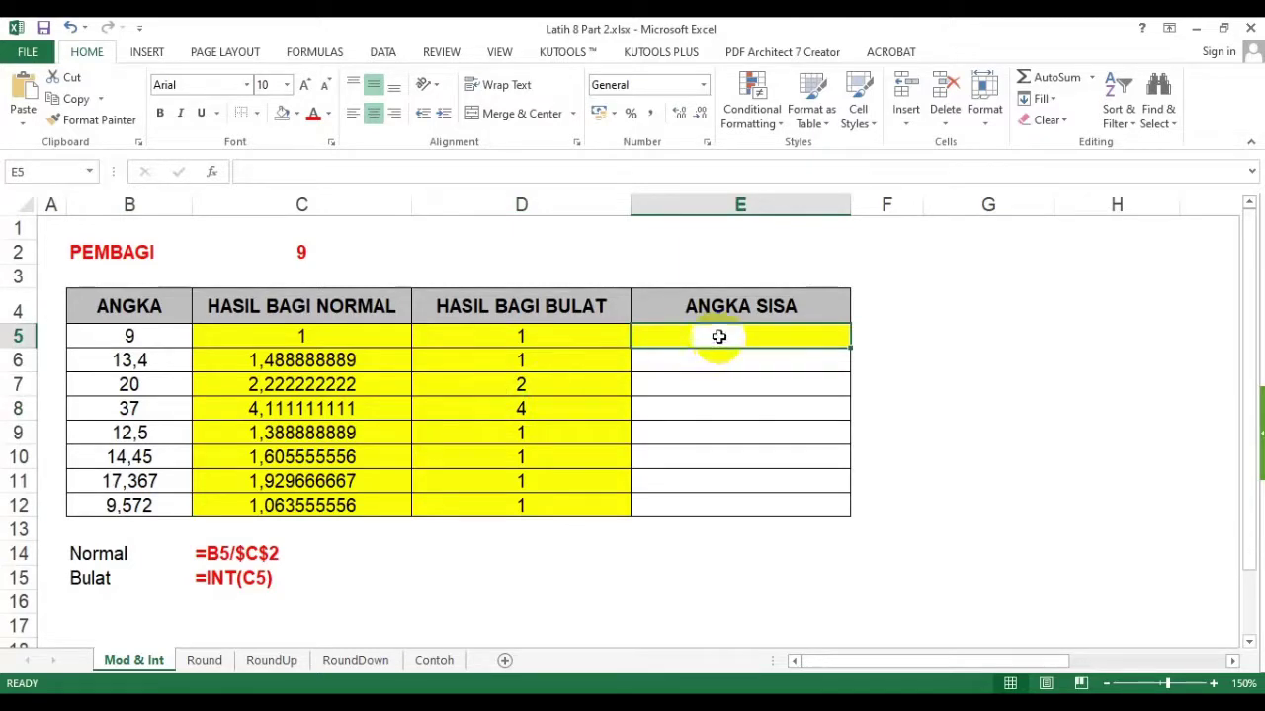
pyautogui.click(318, 336)
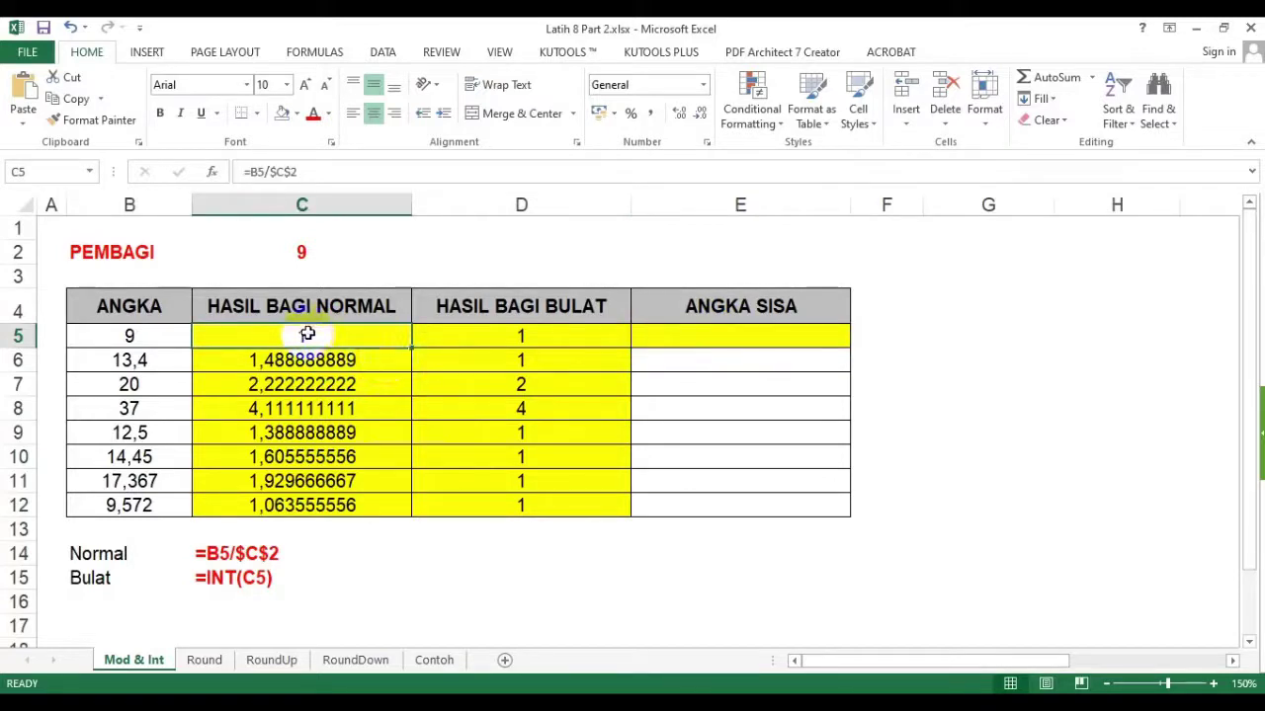
pyautogui.moveTo(308, 334); pyautogui.dragTo(301, 502)
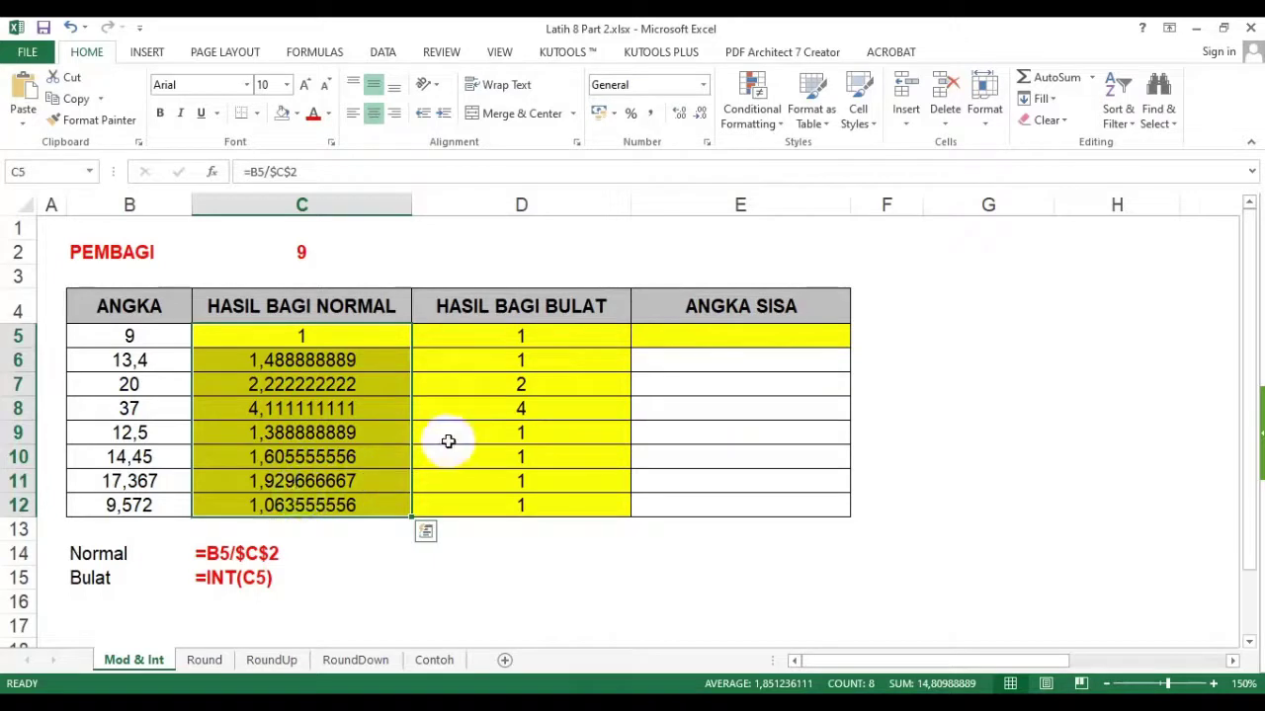
# - Compare the column D results and put the remainder 0 in E5
pyautogui.moveTo(529, 358); pyautogui.dragTo(536, 508)
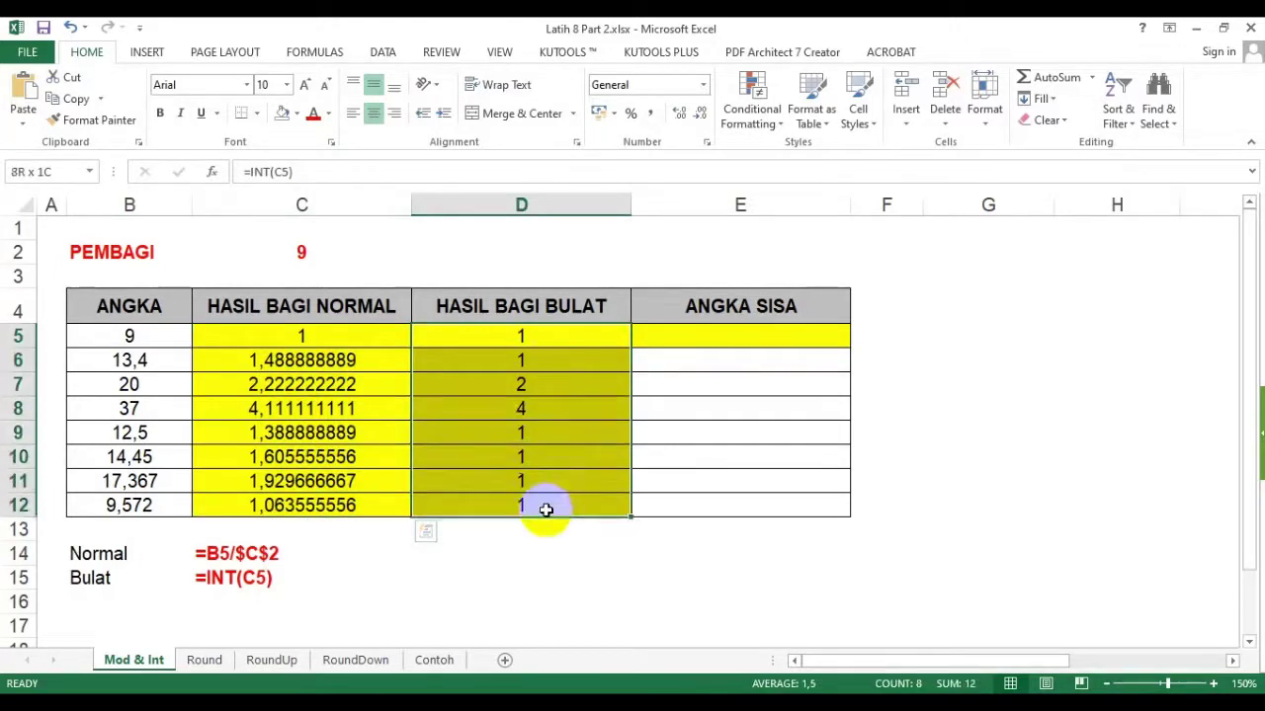
pyautogui.click(753, 335)
pyautogui.write('0')
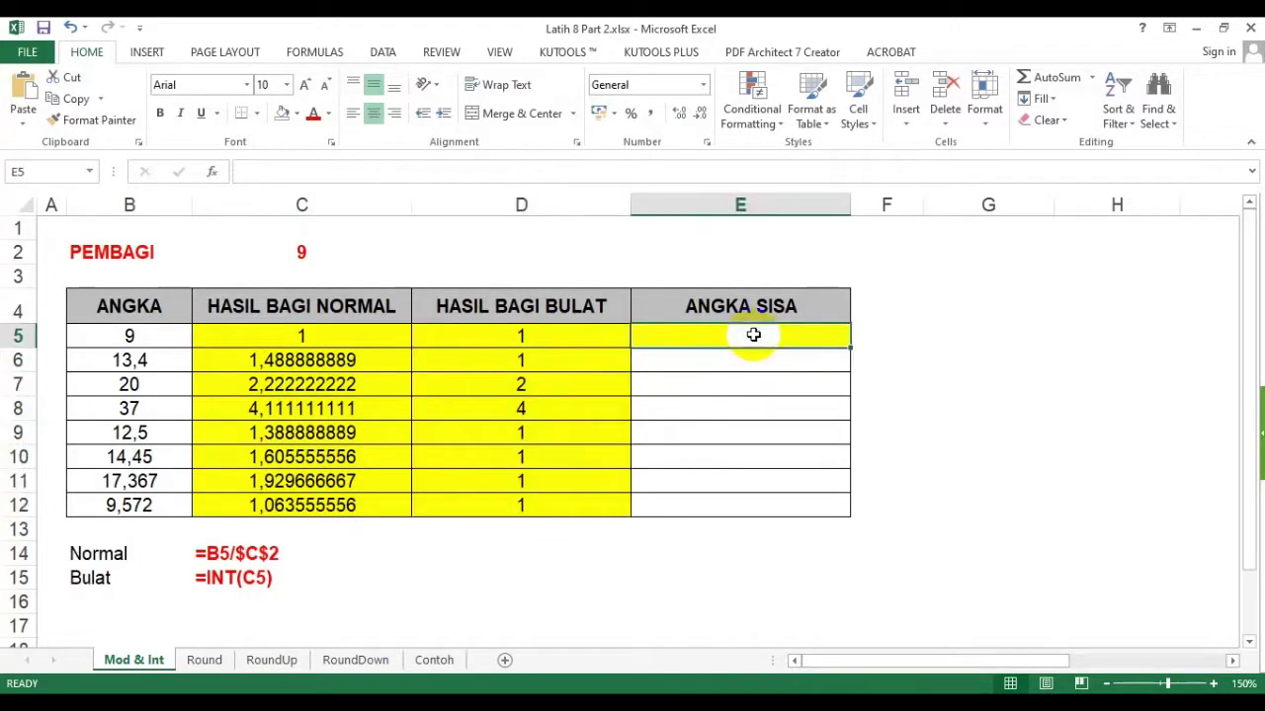
pyautogui.click(889, 451)
# - Explain the remainders using 9 in B5, the divisor 9 in C2, and row 6's formulas
pyautogui.click(135, 335)
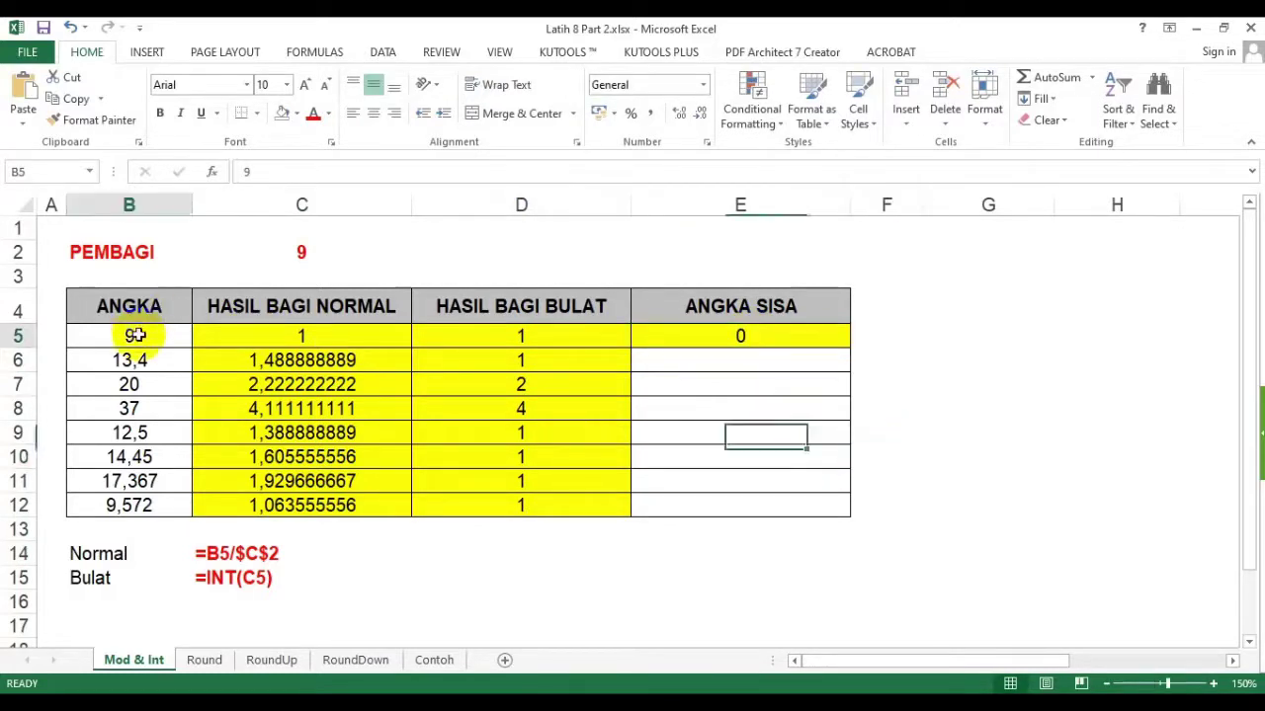
pyautogui.click(303, 255)
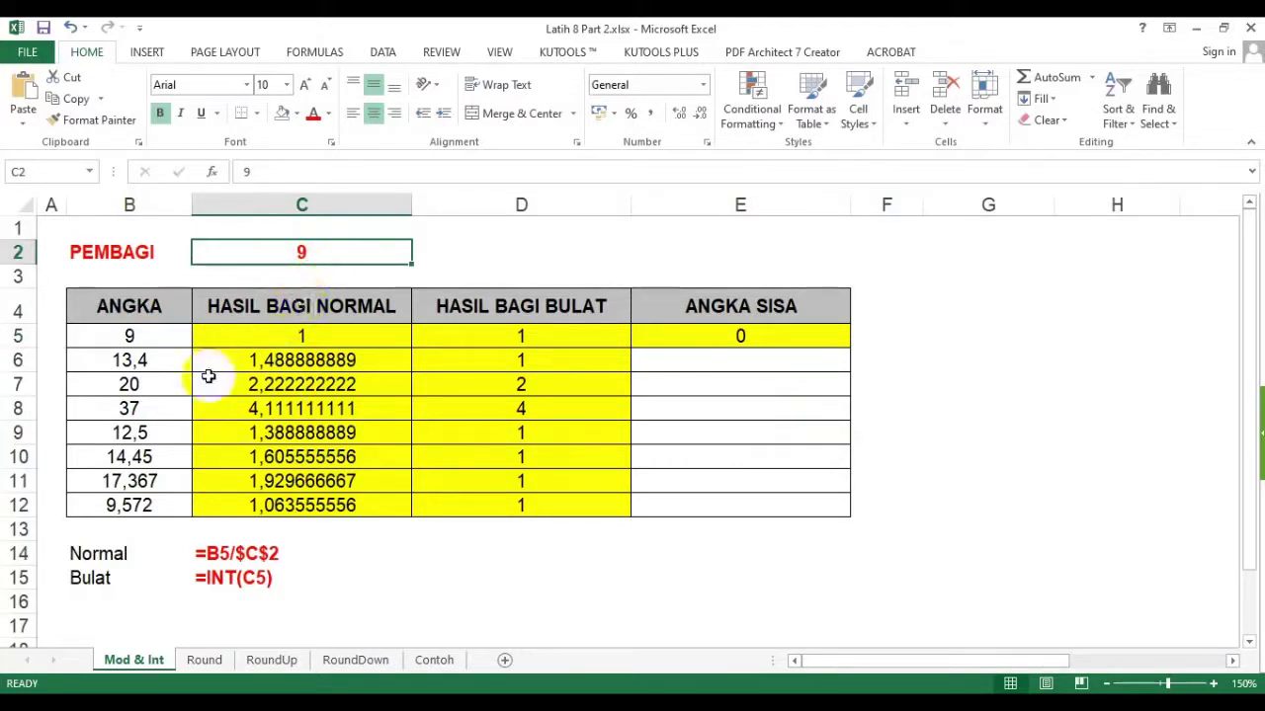
pyautogui.click(154, 359)
pyautogui.click(299, 253)
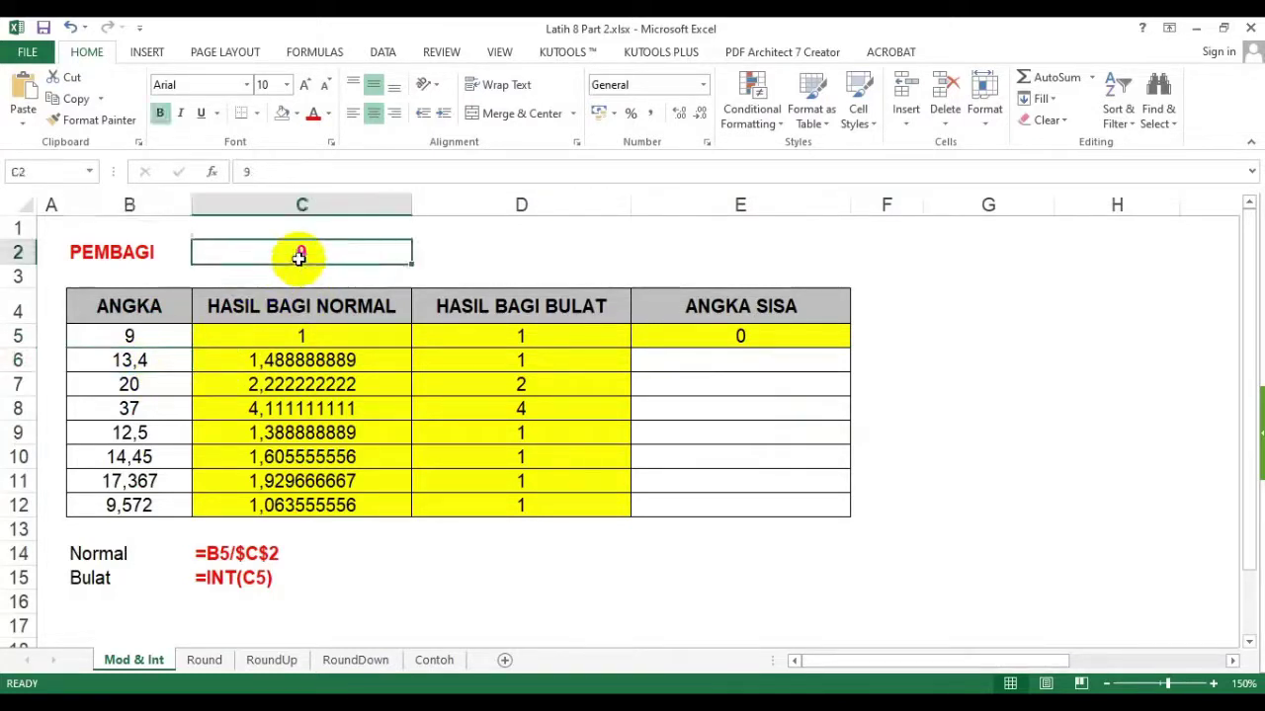
pyautogui.click(287, 362)
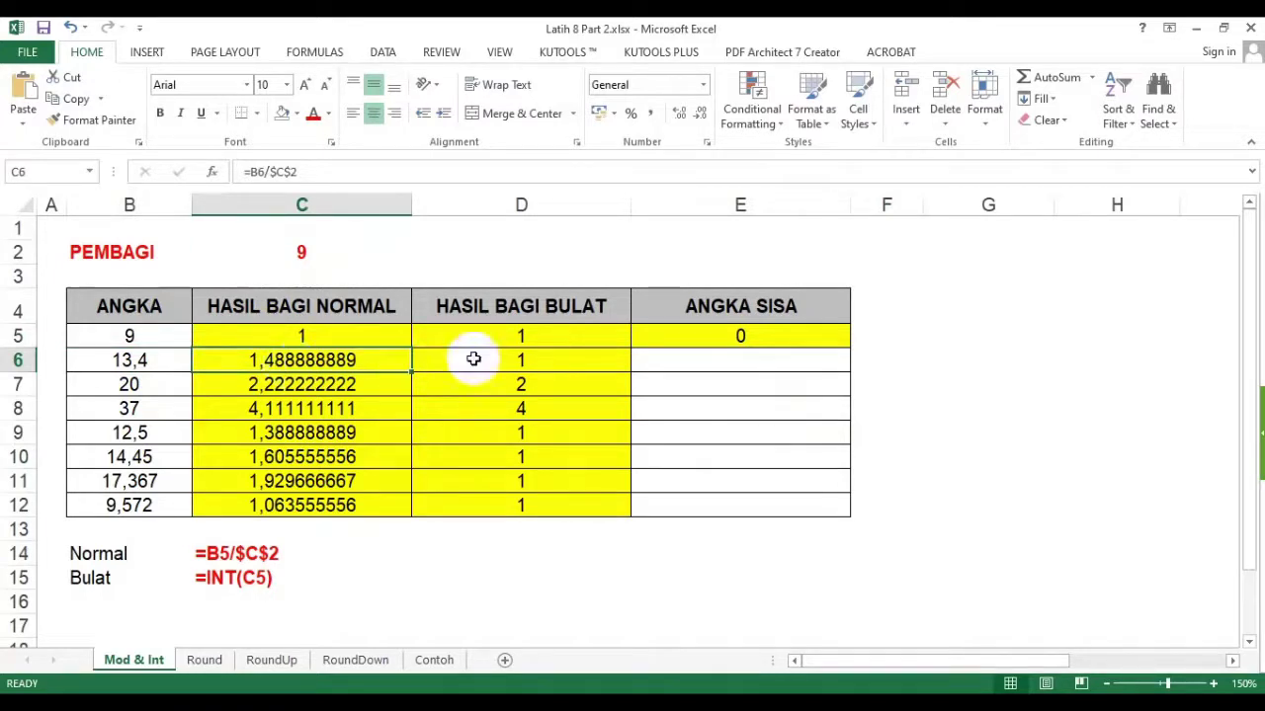
pyautogui.click(518, 360)
# - Enter the remainder 0,488889 in E6
pyautogui.click(728, 357)
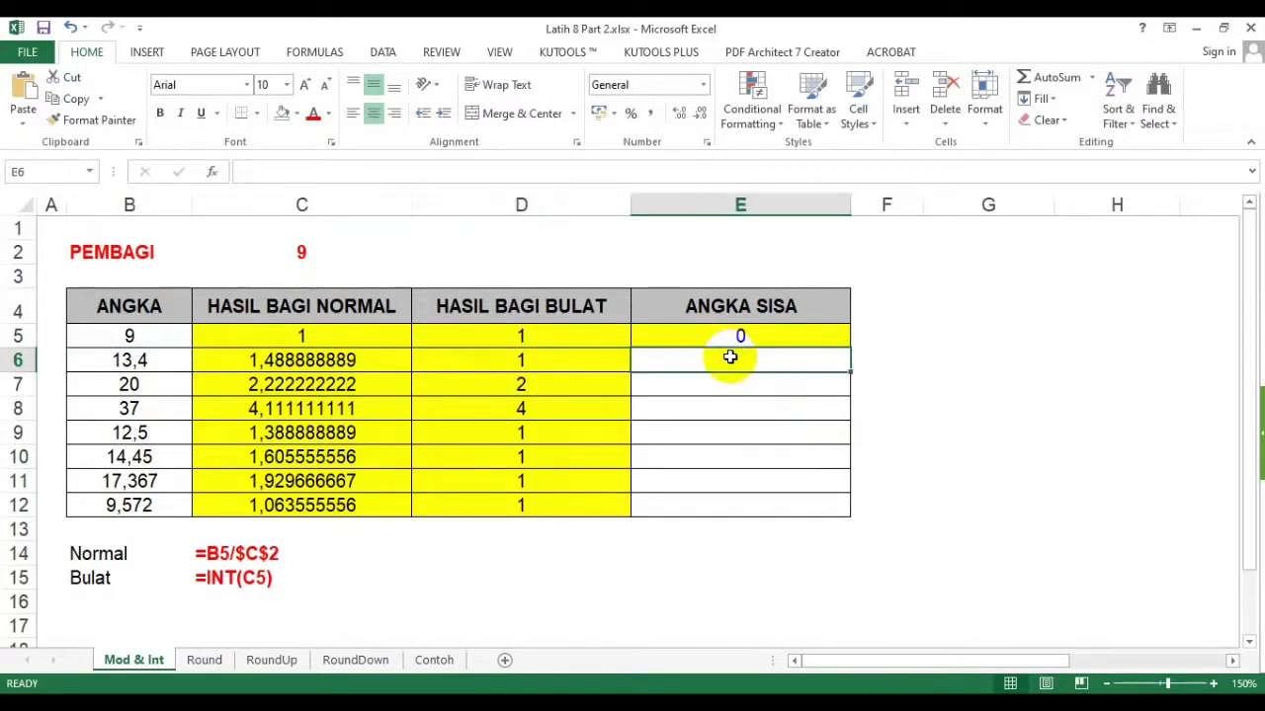
pyautogui.write('0,')
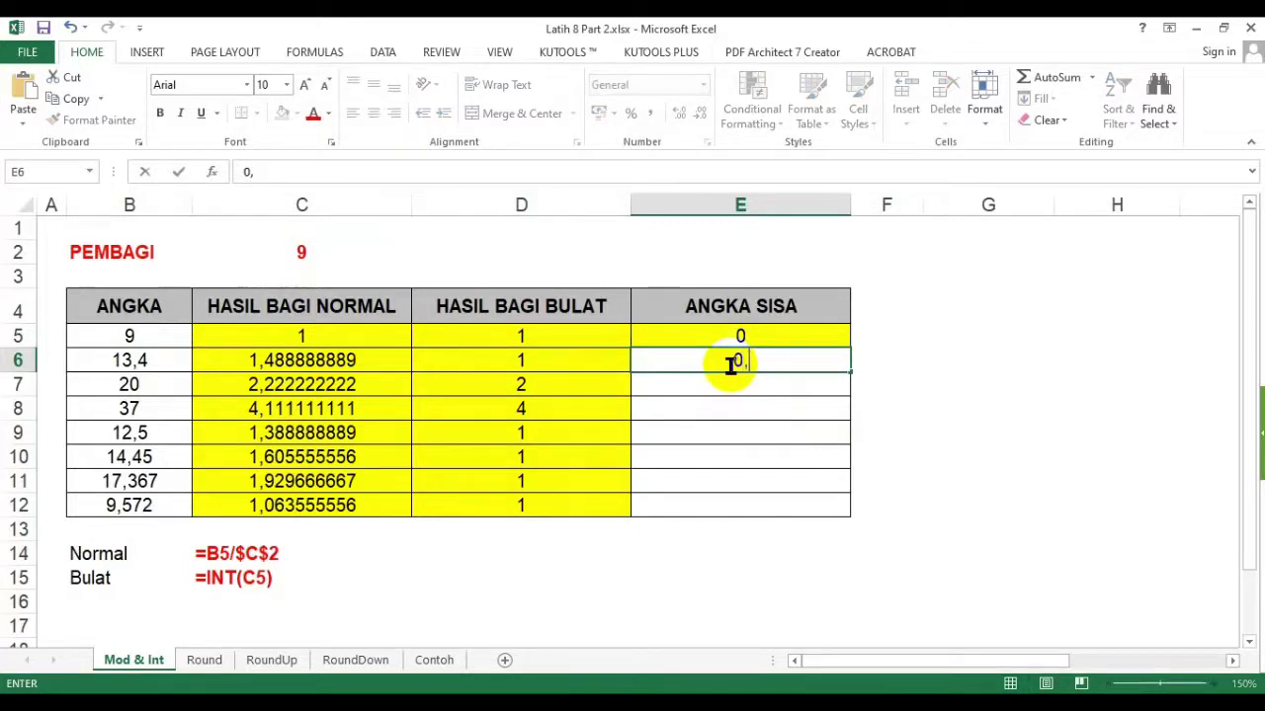
pyautogui.write('488889')
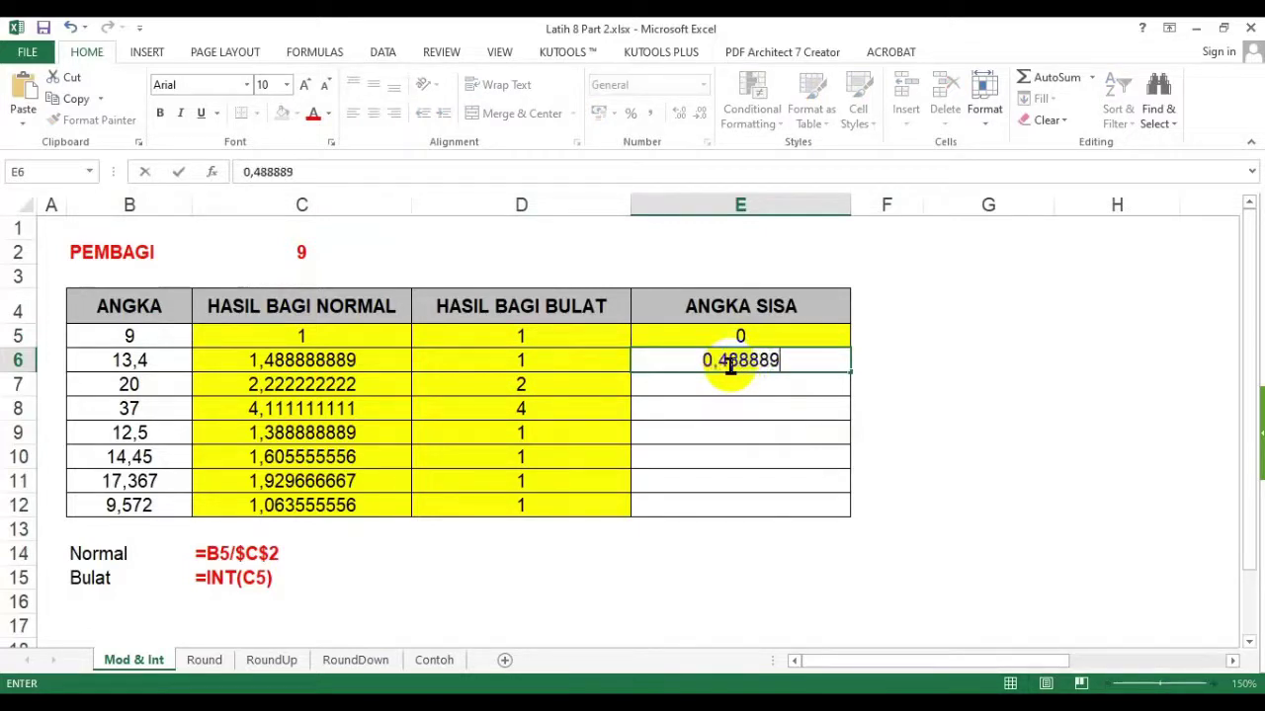
pyautogui.press('Return')
pyautogui.click(1103, 398)
pyautogui.click(777, 358)
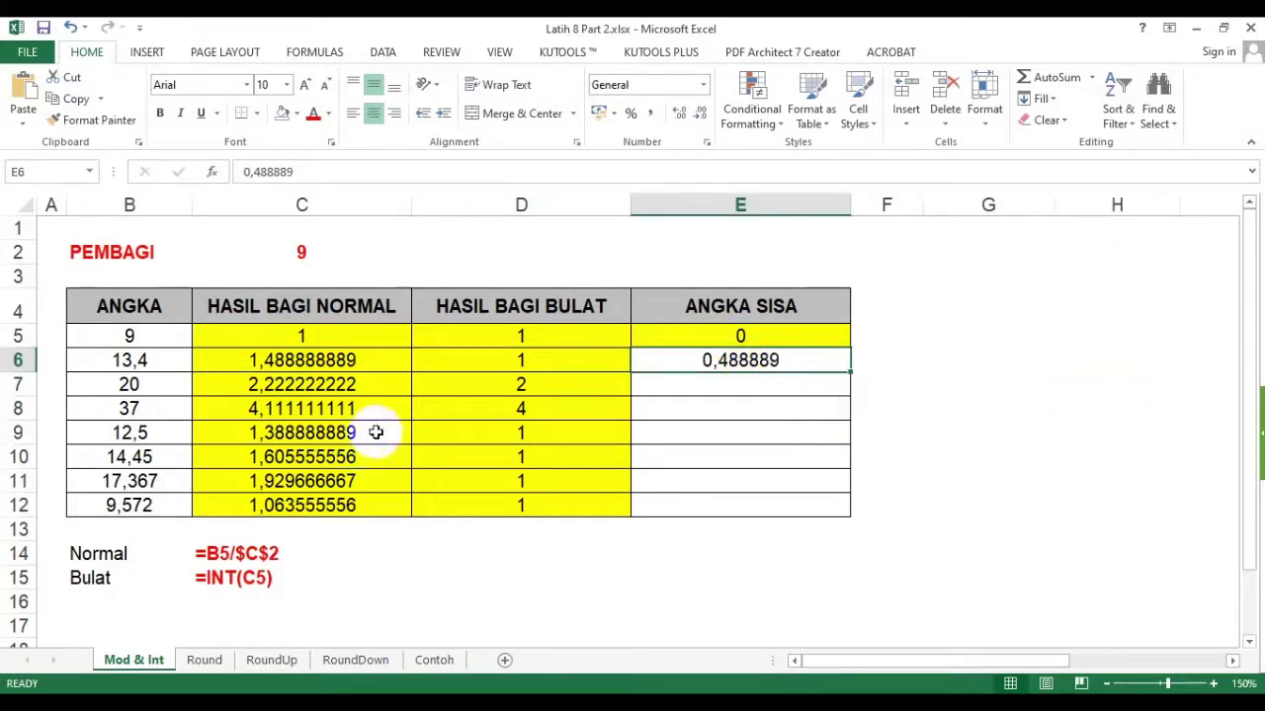
# - Explain E6's remainder using 13,4 in B6, the divisor in C2, and row 6's formulas
pyautogui.click(765, 308)
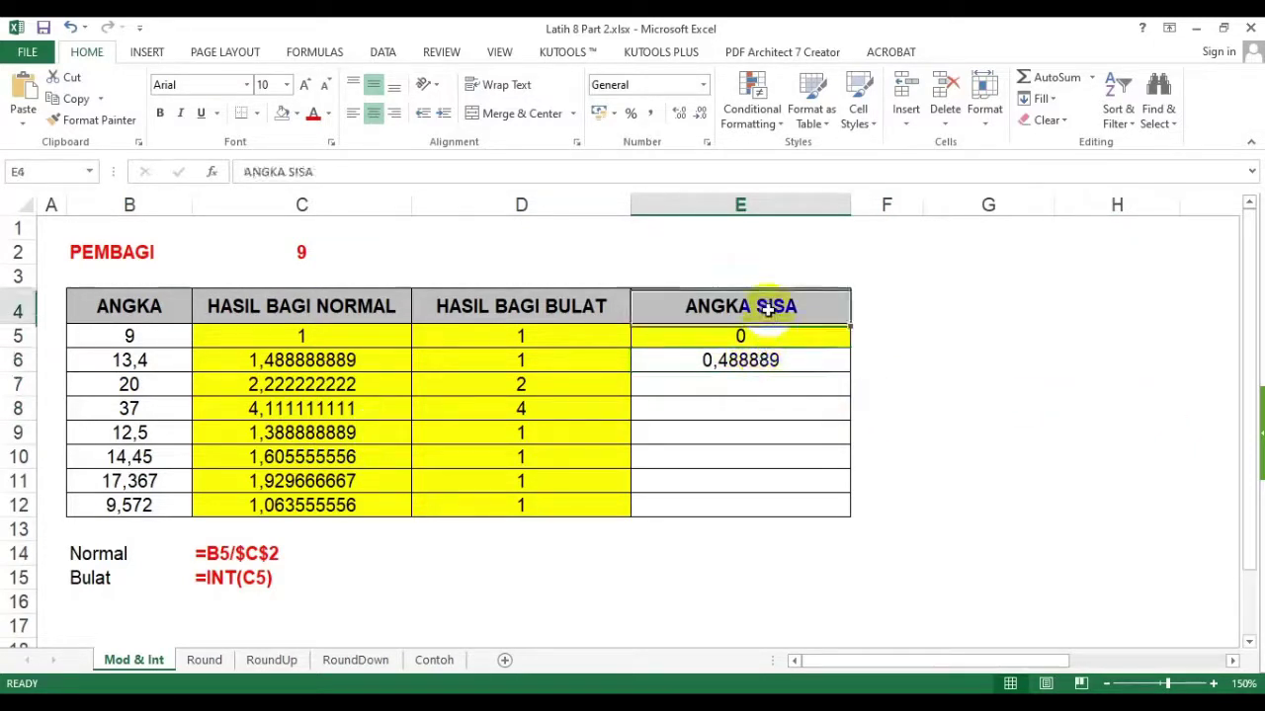
pyautogui.click(746, 341)
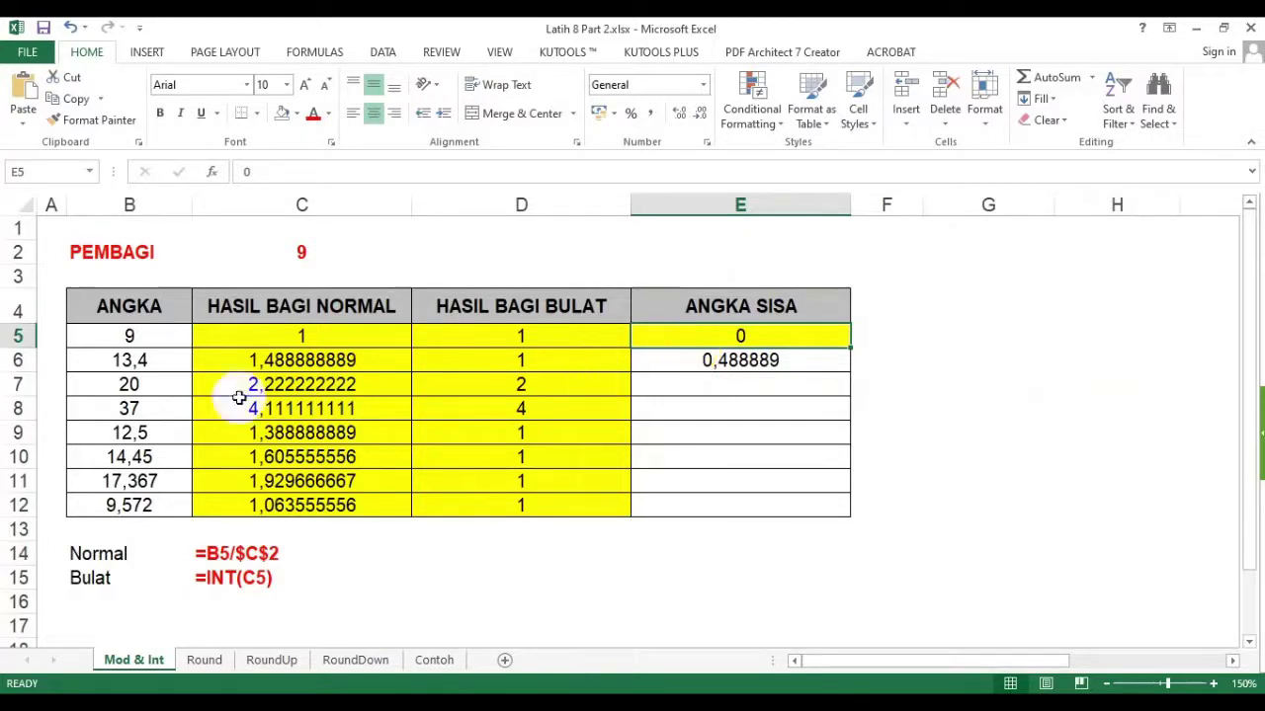
pyautogui.click(136, 363)
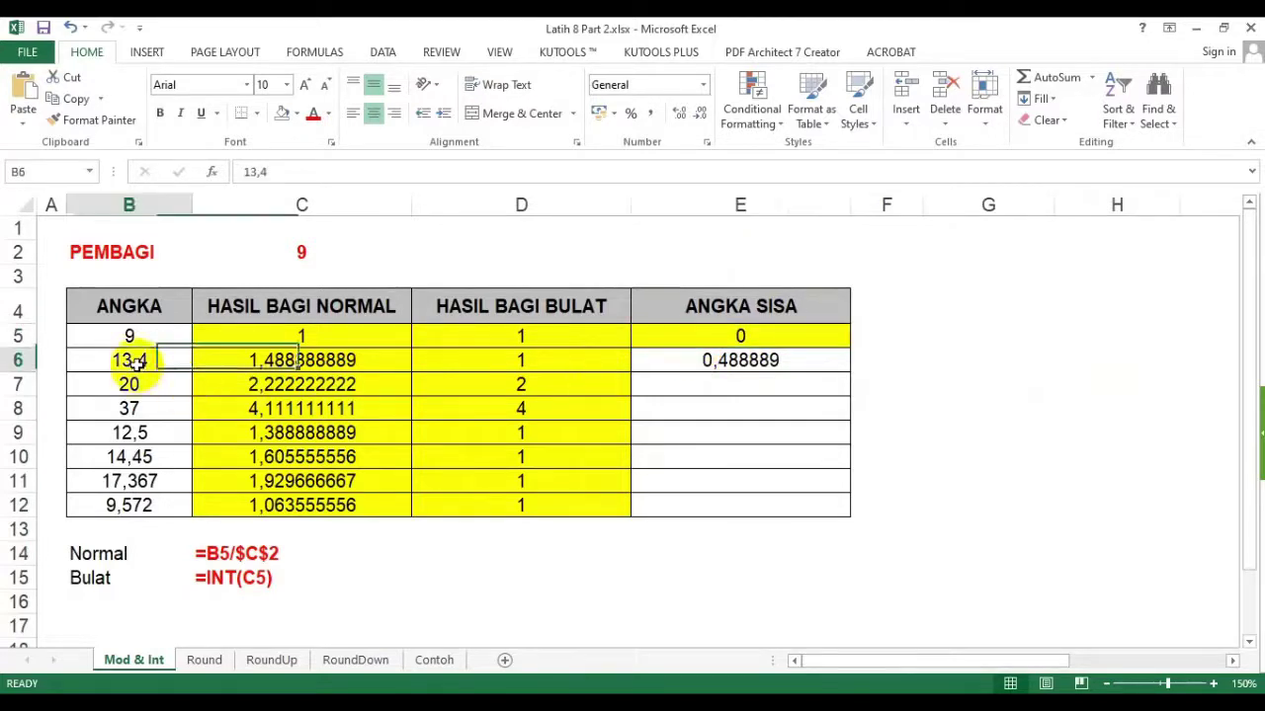
pyautogui.click(301, 253)
pyautogui.click(145, 361)
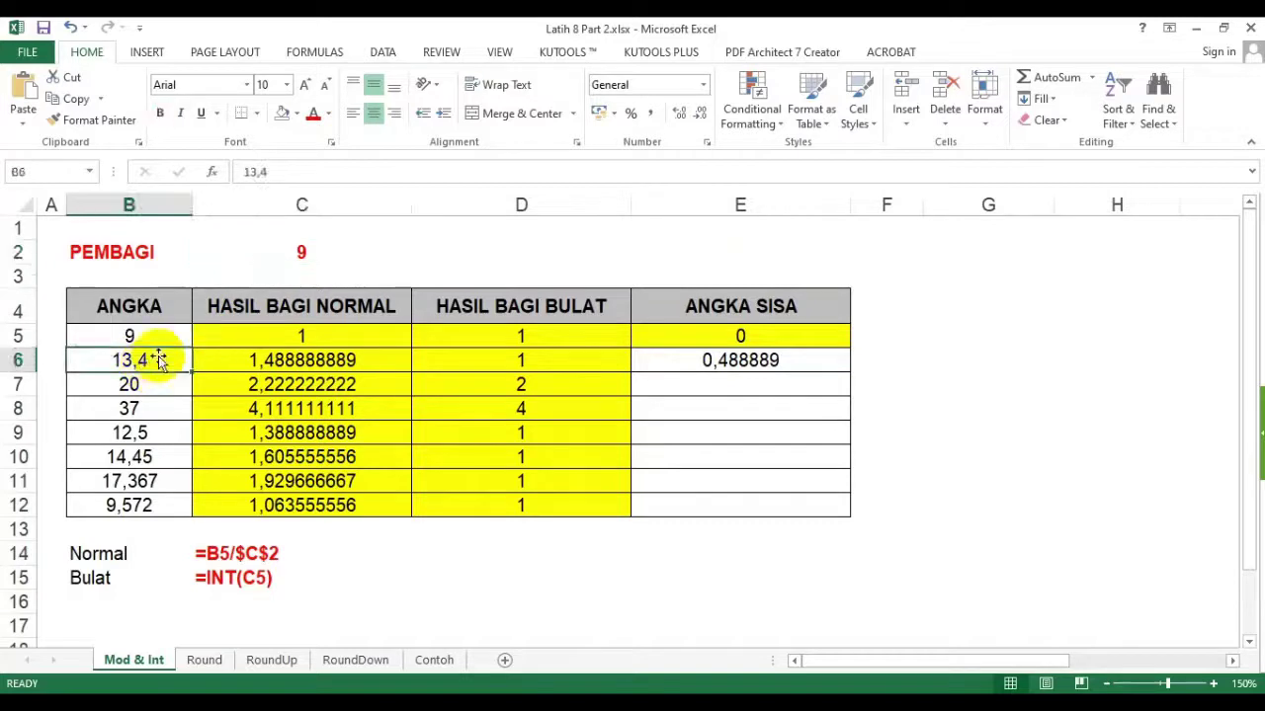
pyautogui.click(297, 251)
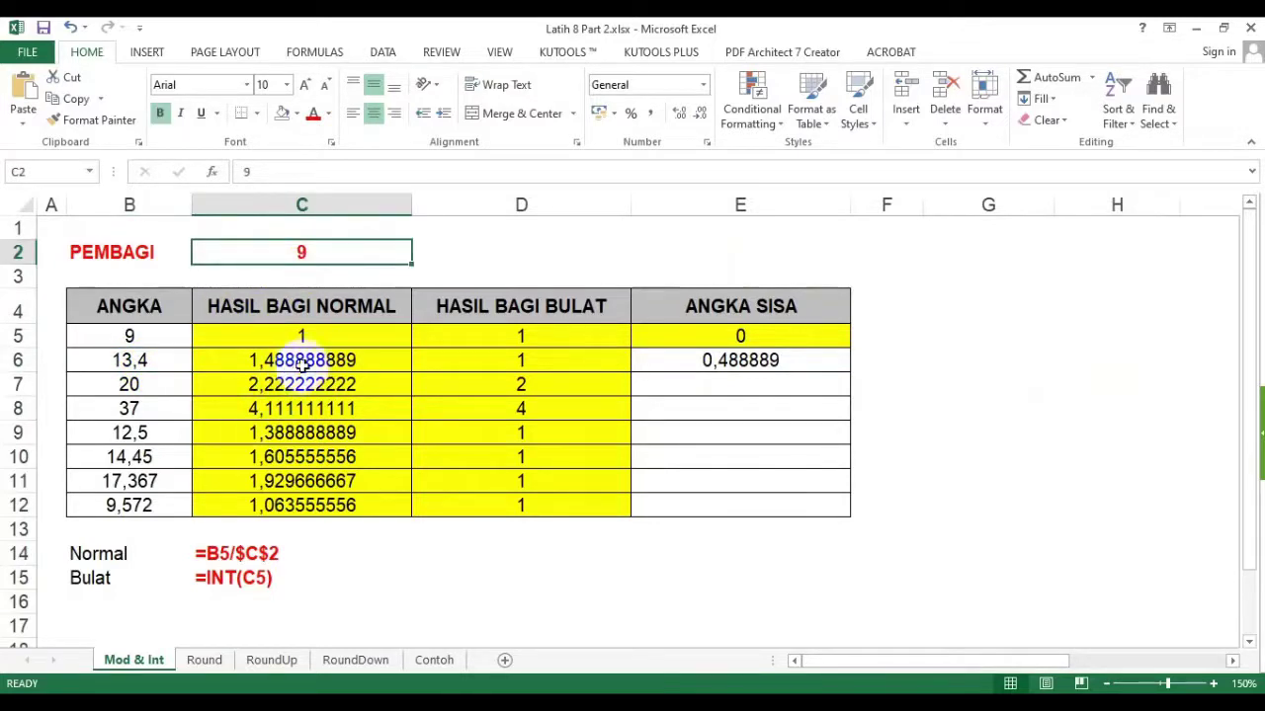
pyautogui.click(306, 362)
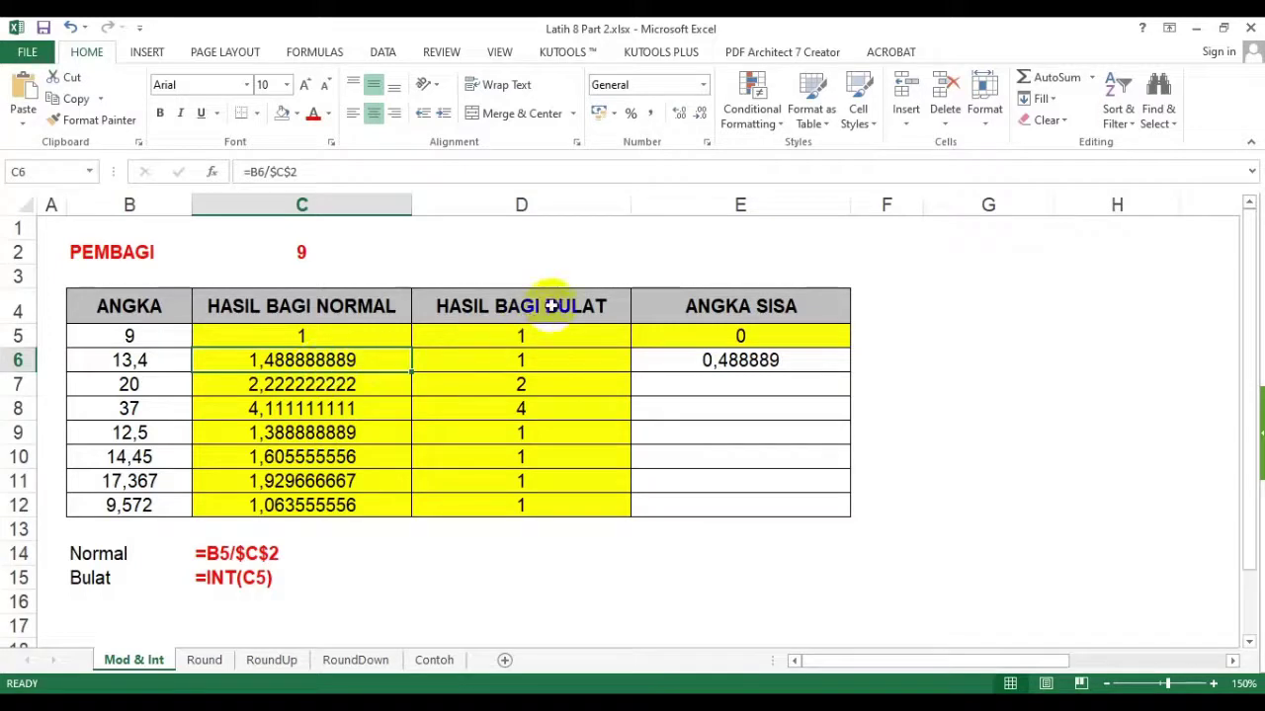
pyautogui.click(543, 362)
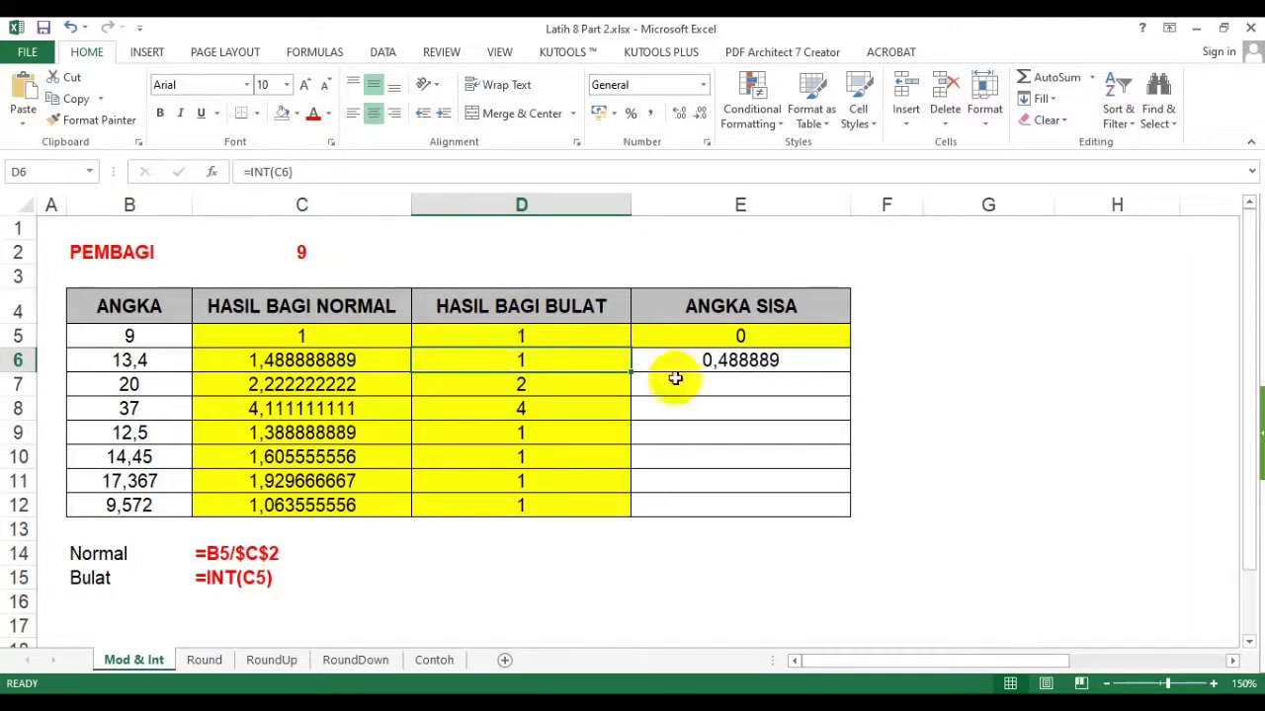
# - Delete the typed remainder from E6 and select E5
pyautogui.click(796, 368)
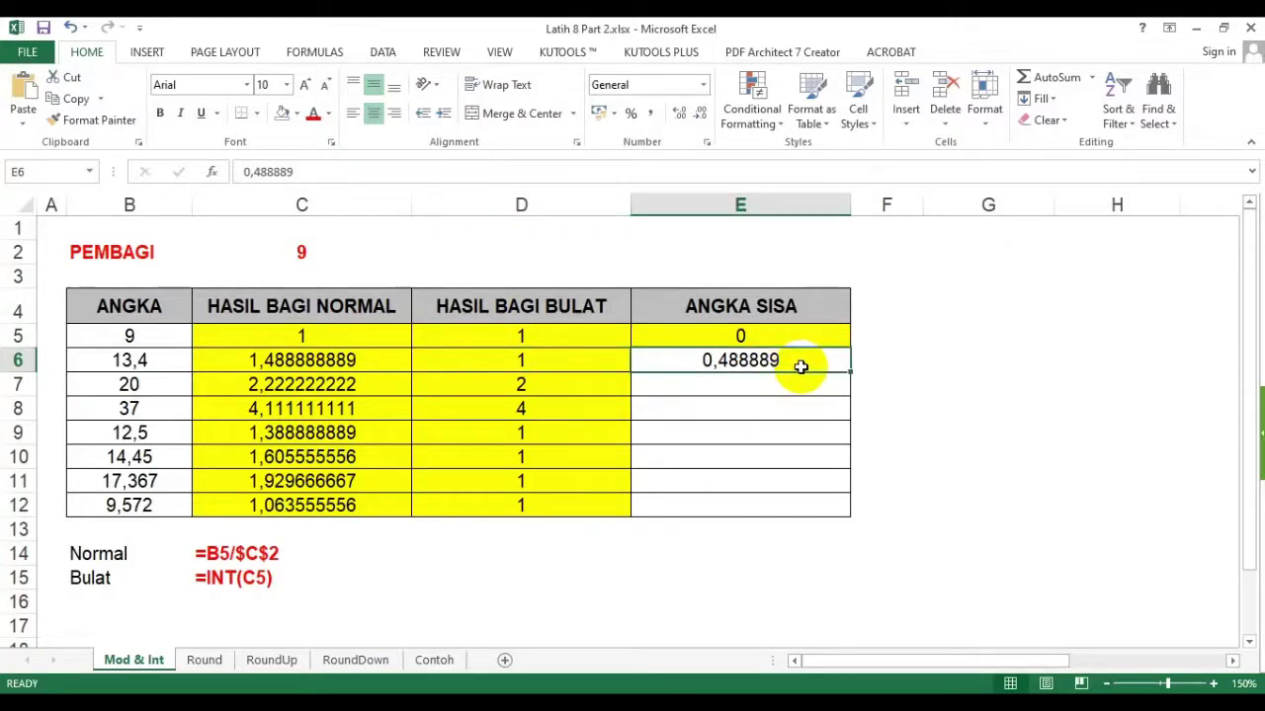
pyautogui.press('Delete')
pyautogui.click(797, 334)
# - Replace E5's typed 0 with the formula =MOD(B5;$C$2)
pyautogui.press('Delete')
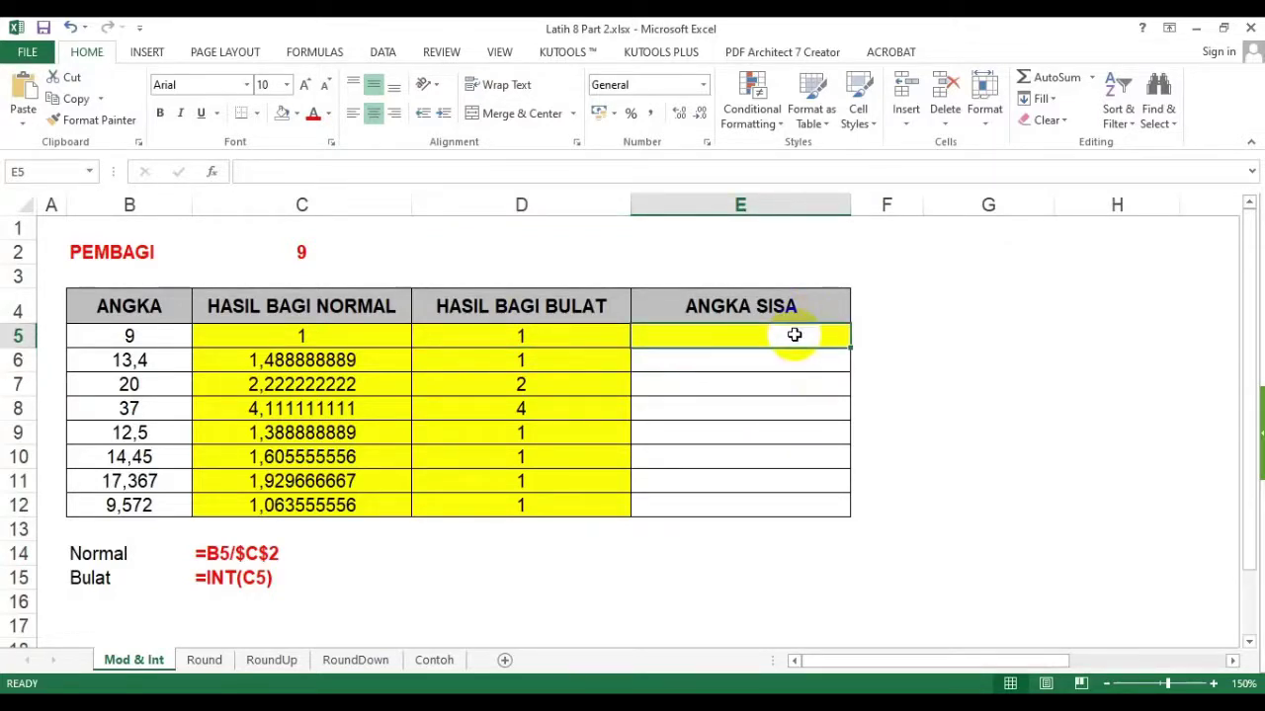
pyautogui.write('=mo')
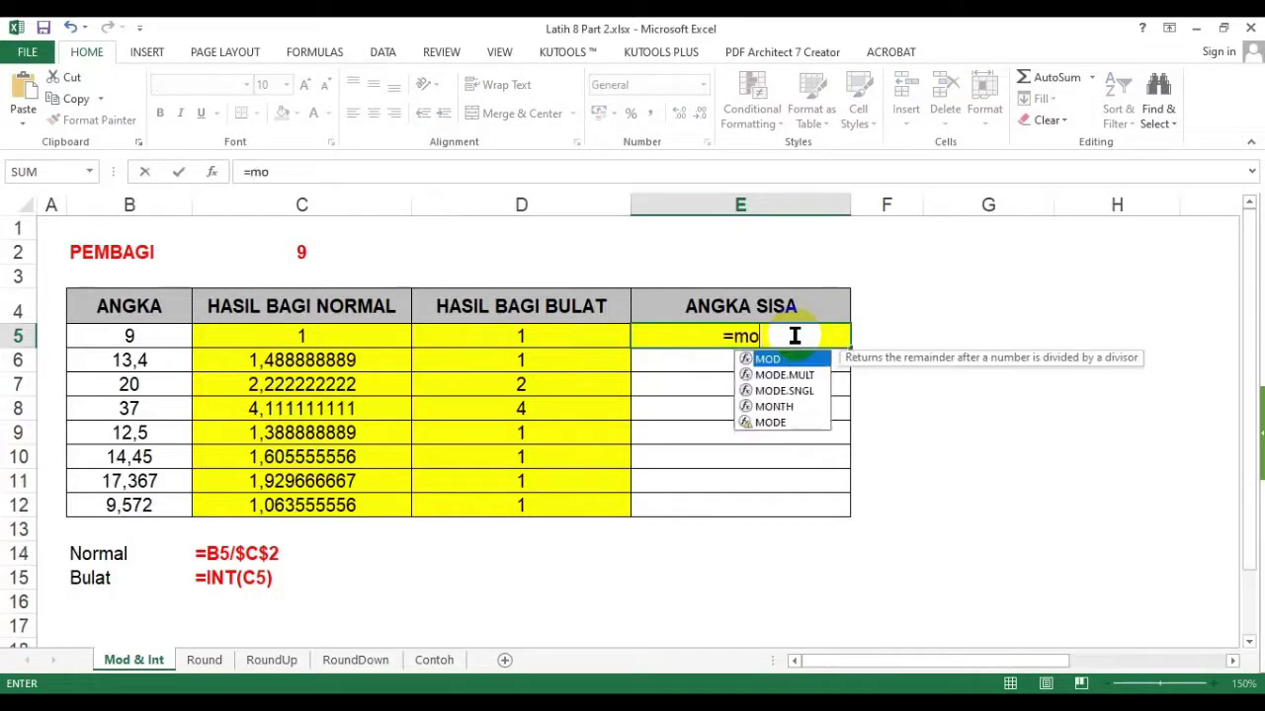
pyautogui.write('d')
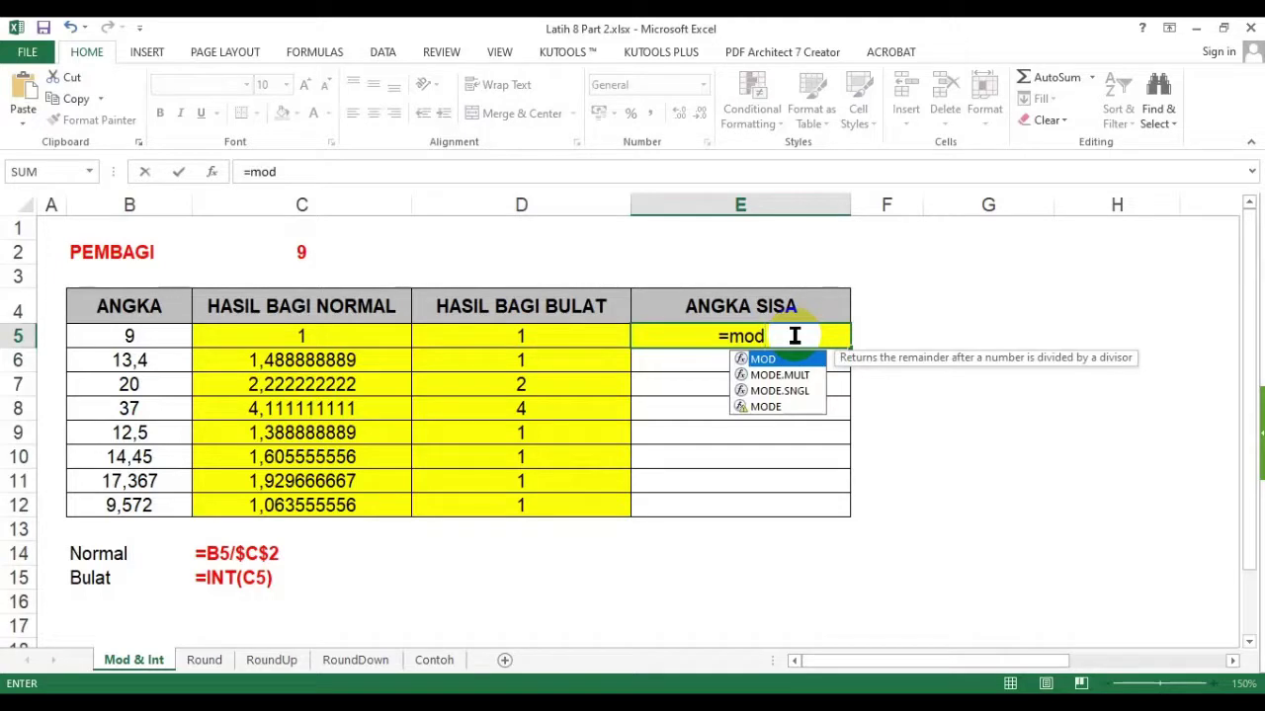
pyautogui.write('(')
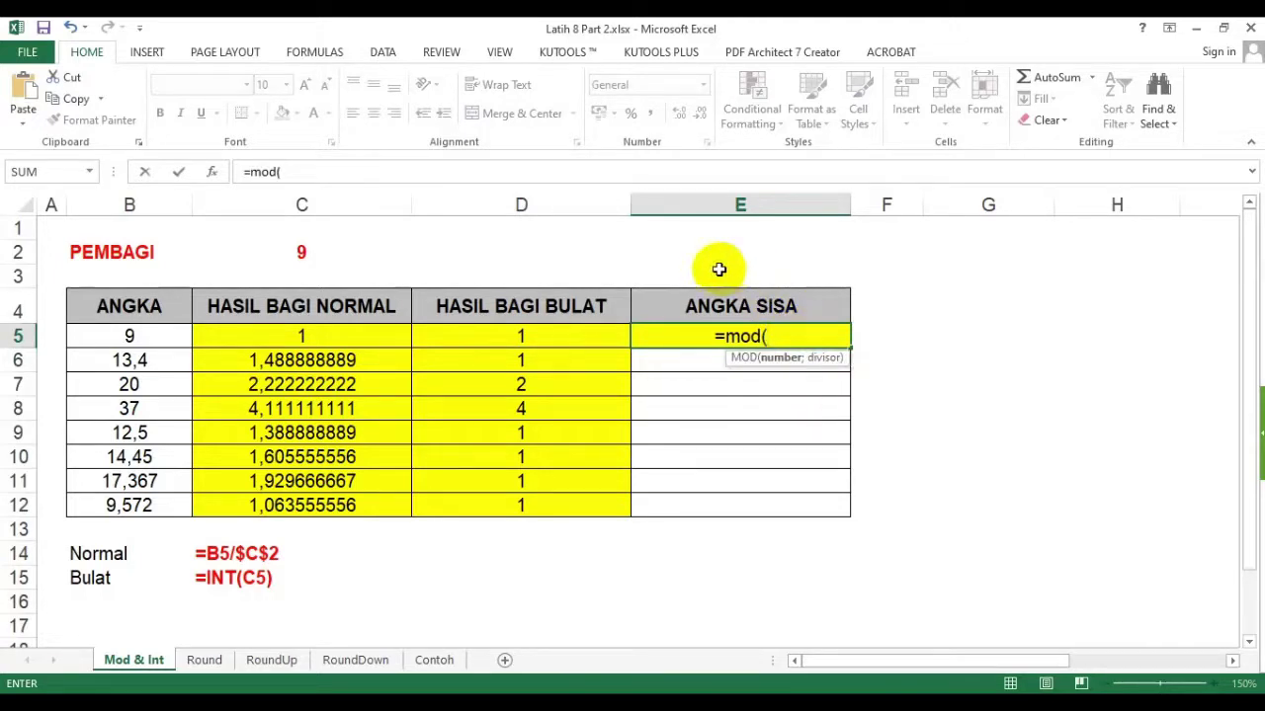
pyautogui.click(158, 330)
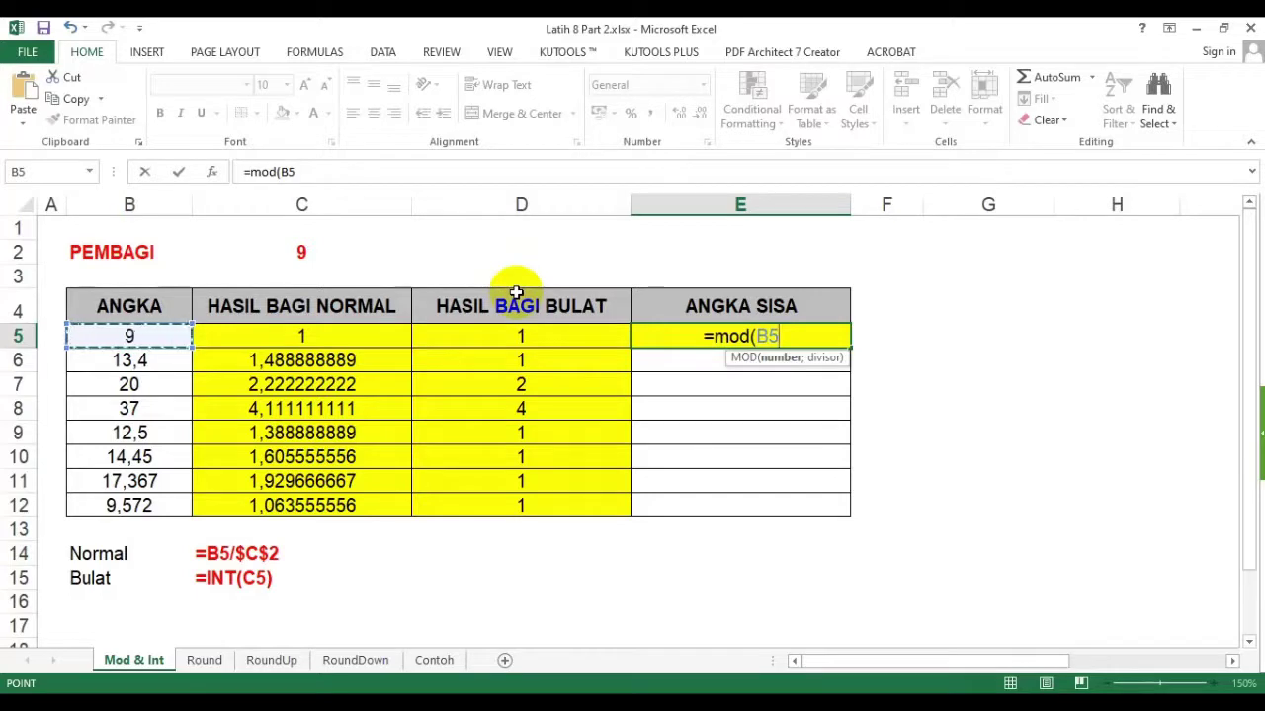
pyautogui.write(';')
pyautogui.click(310, 253)
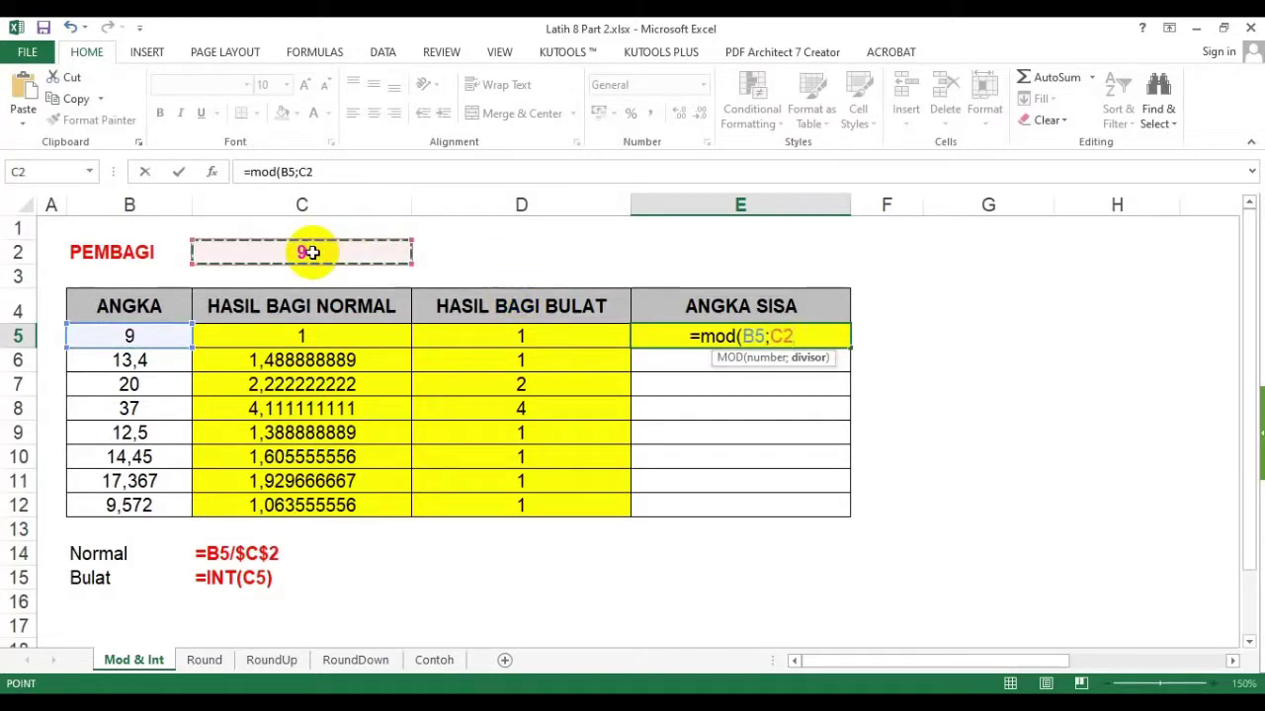
pyautogui.press('F4')
pyautogui.write(')')
pyautogui.press('Return')
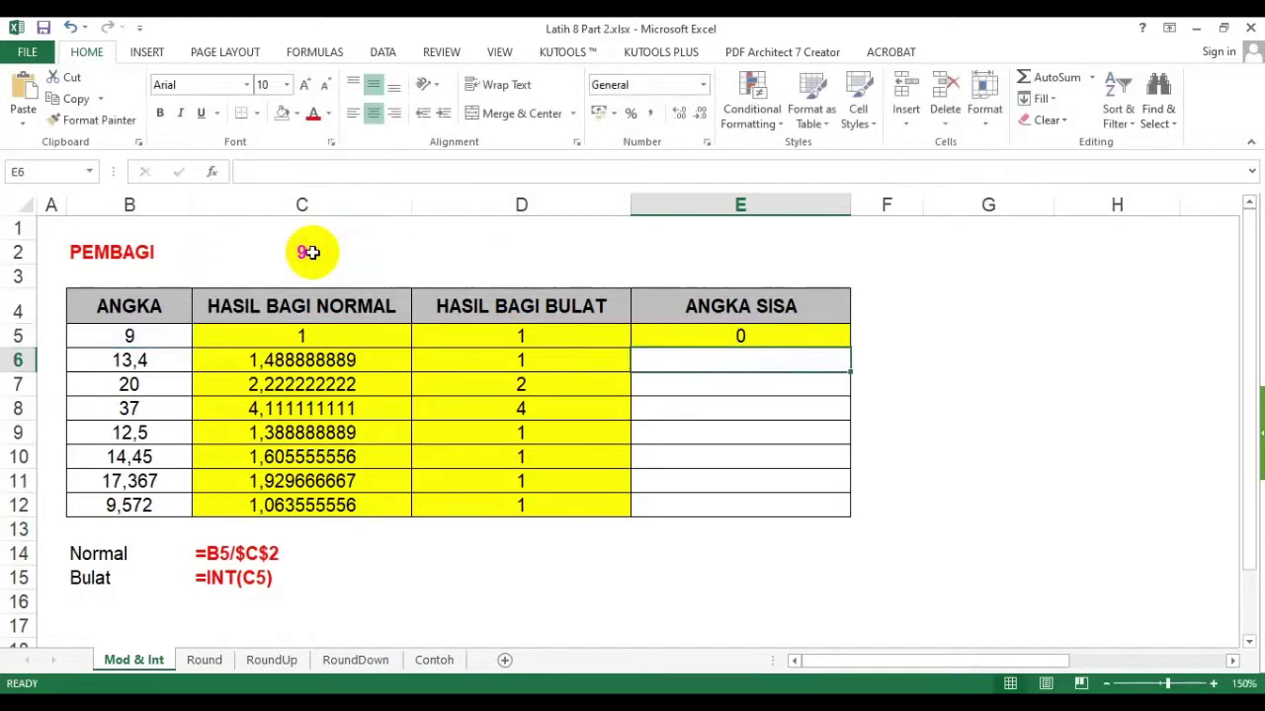
# - Review E5's MOD formula against the number 9 in B5 and the divisor in C2
pyautogui.click(694, 332)
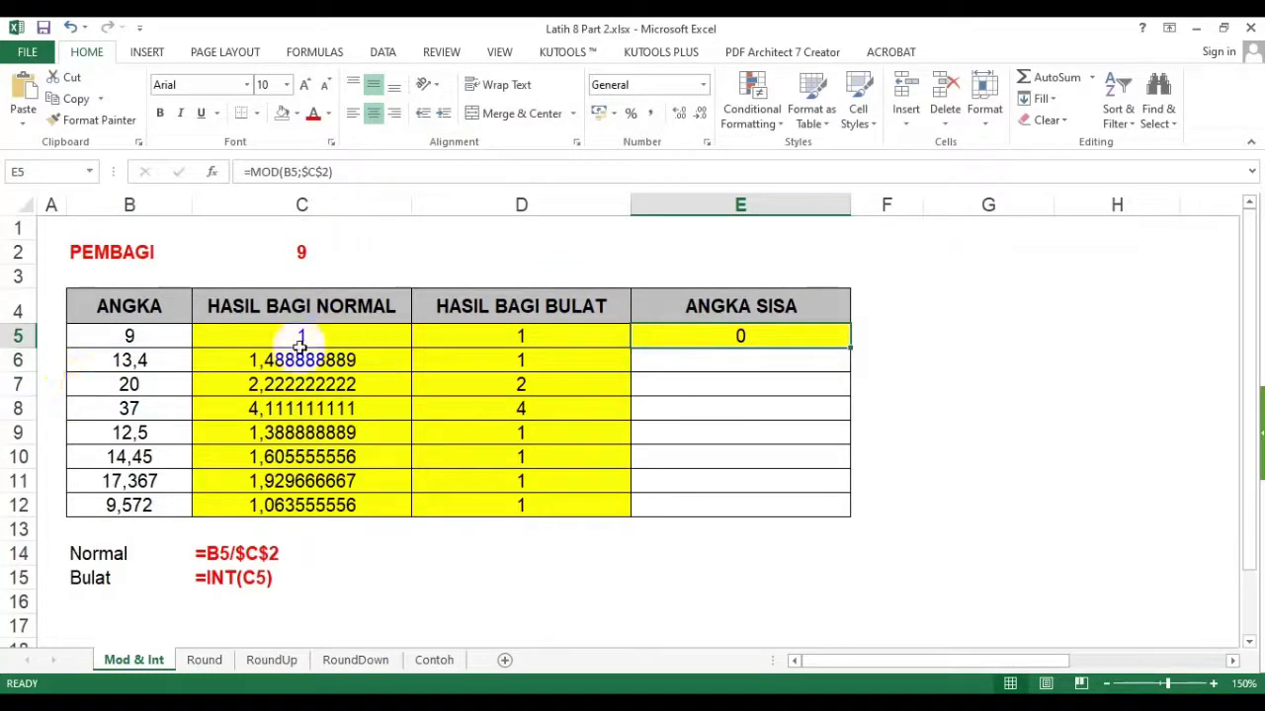
pyautogui.click(131, 339)
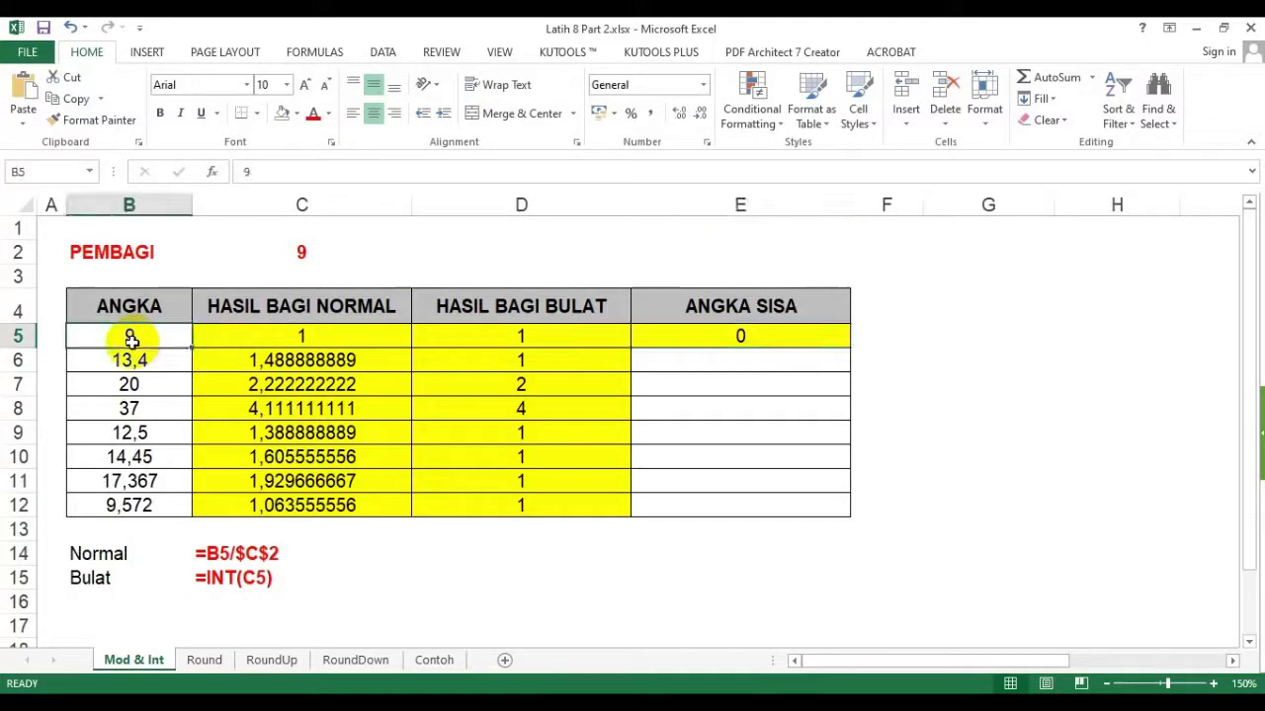
pyautogui.click(302, 251)
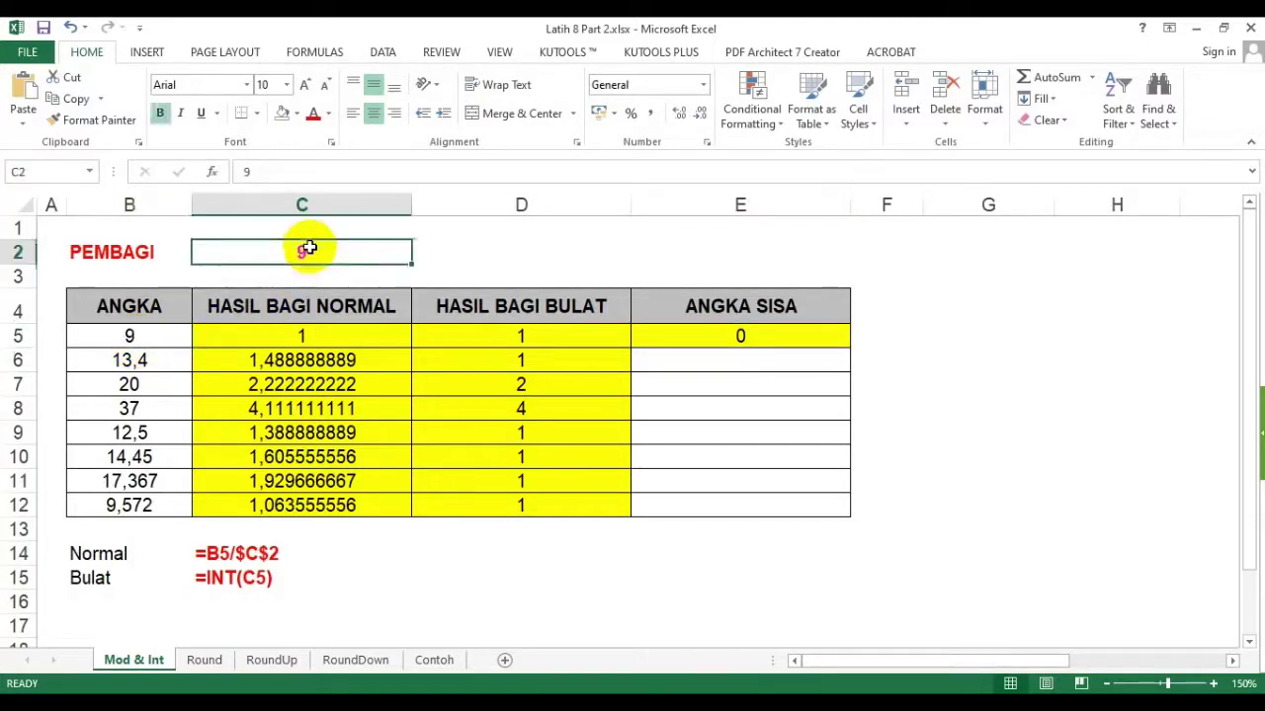
pyautogui.click(138, 341)
pyautogui.click(301, 262)
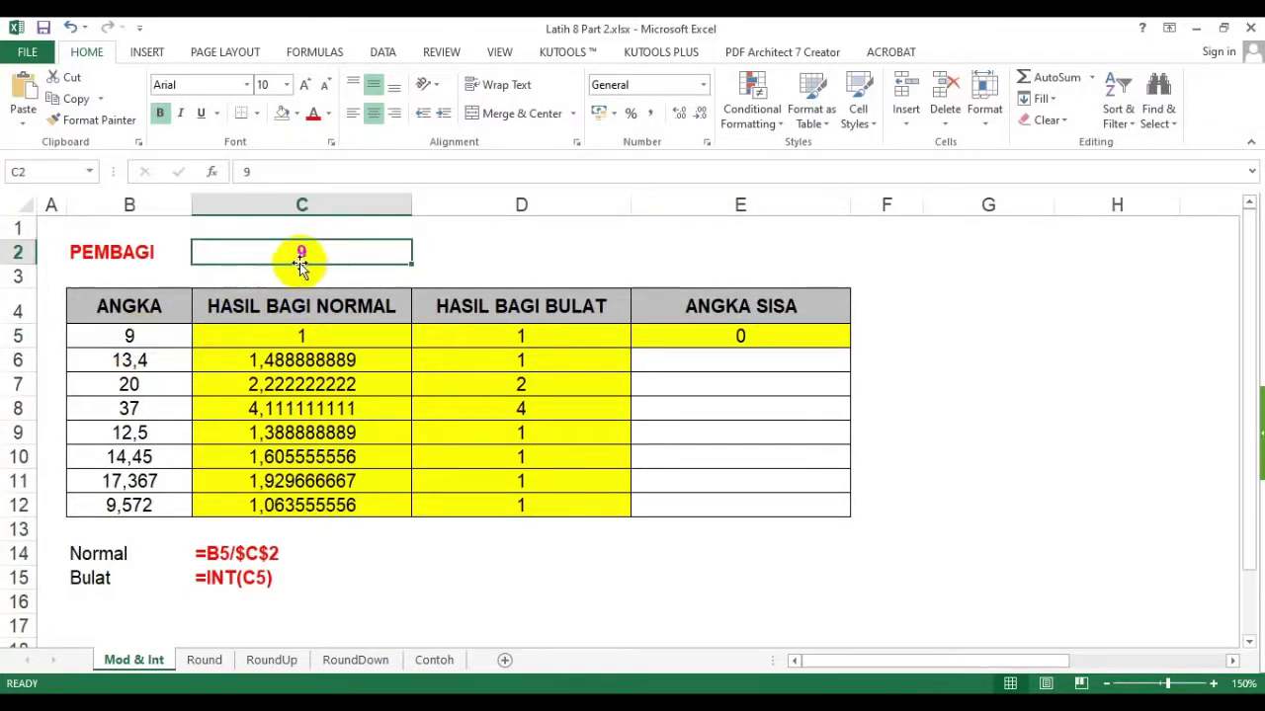
pyautogui.click(770, 345)
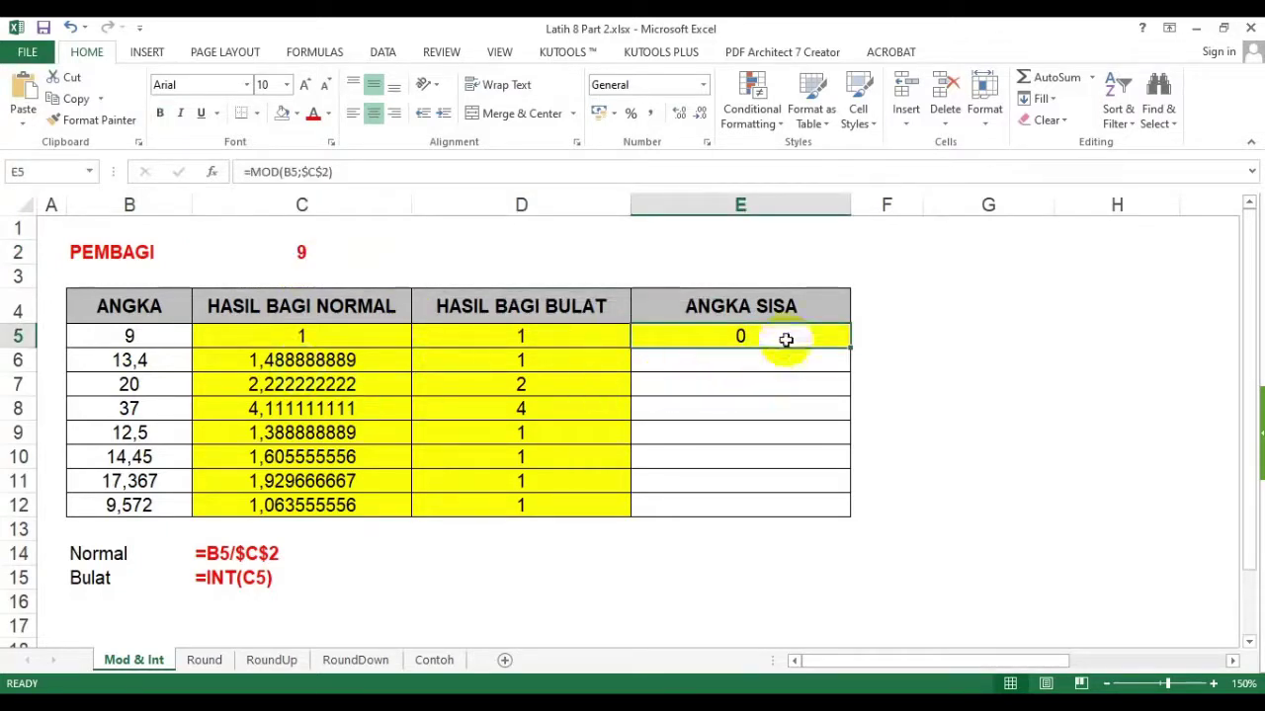
# - Copy the MOD formula into E6 and check it against 13,4 and the divisor
pyautogui.moveTo(849, 348); pyautogui.dragTo(785, 390)
pyautogui.click(755, 362)
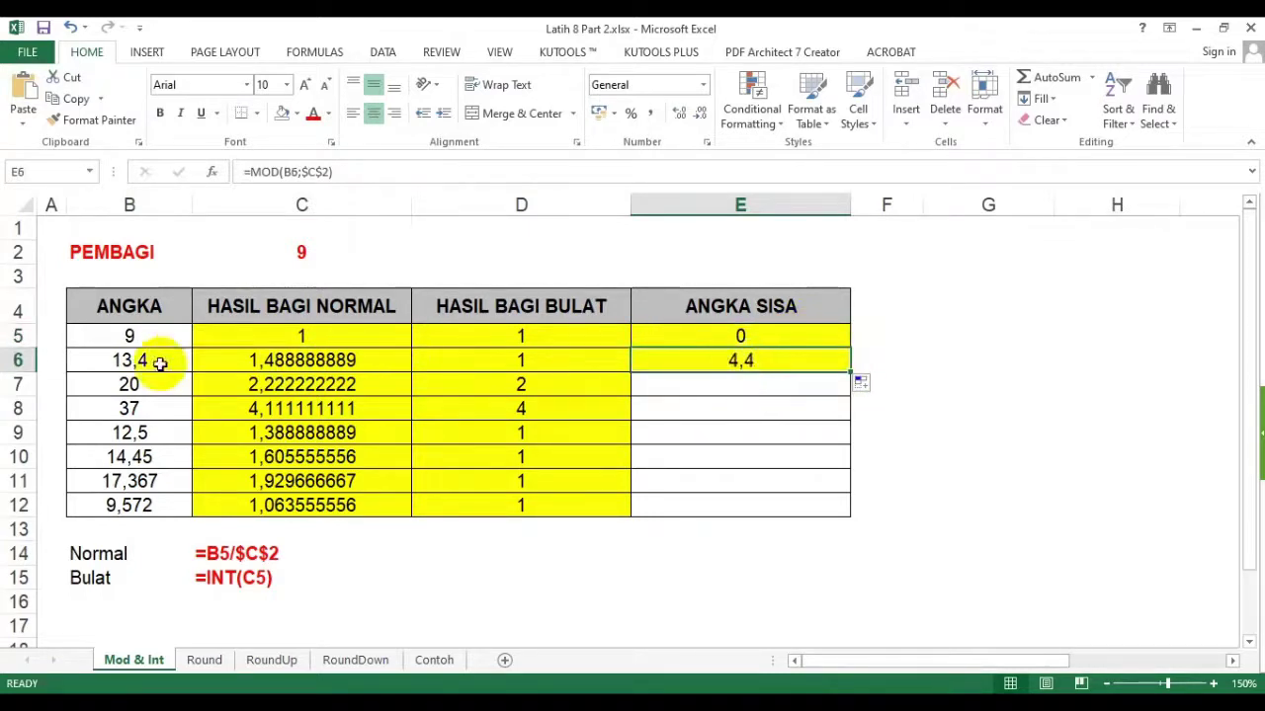
pyautogui.click(156, 360)
pyautogui.click(300, 256)
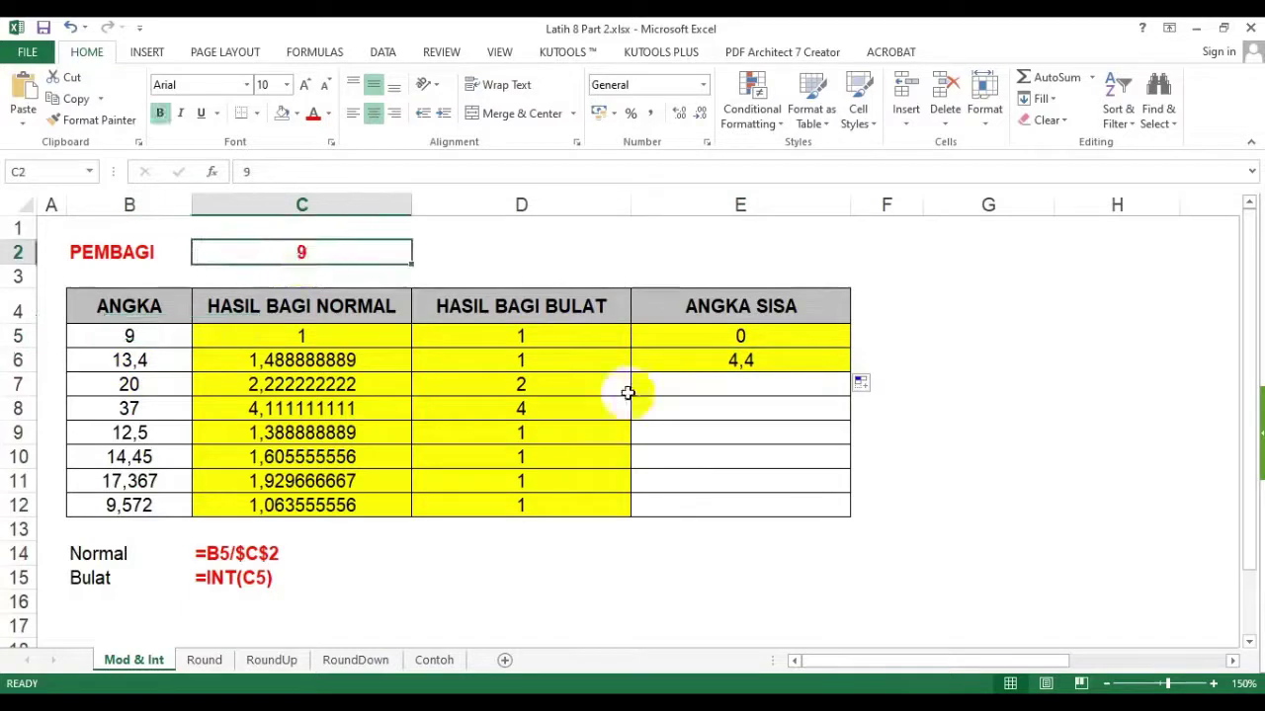
pyautogui.click(740, 360)
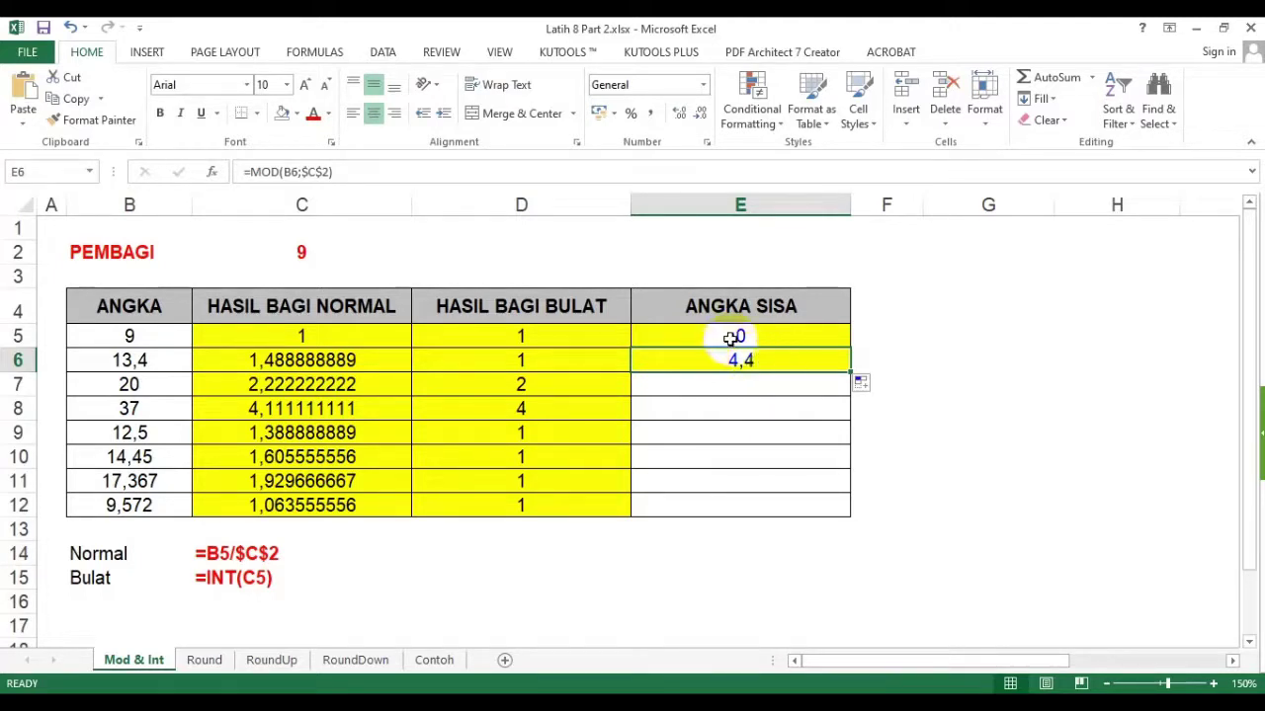
# - Fill the MOD formula down to E12, giving remainders from 0 to 0,572
pyautogui.click(736, 332)
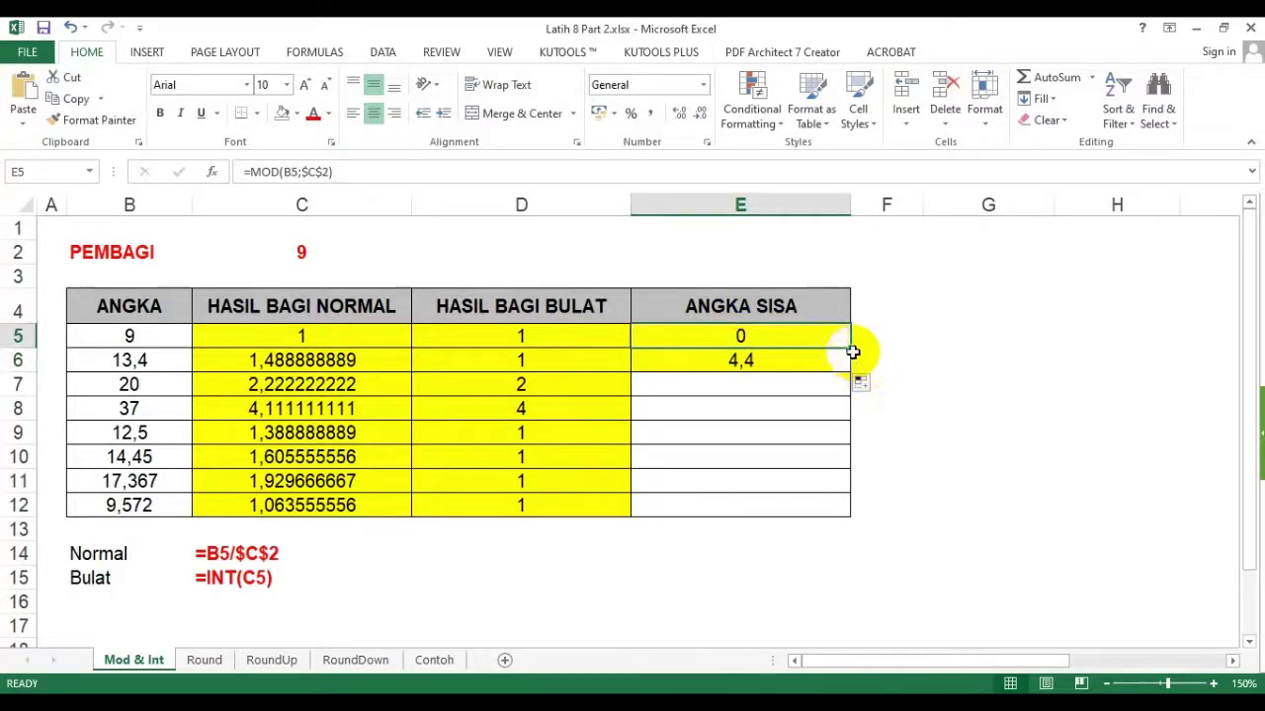
pyautogui.moveTo(850, 372); pyautogui.dragTo(844, 512)
pyautogui.click(742, 346)
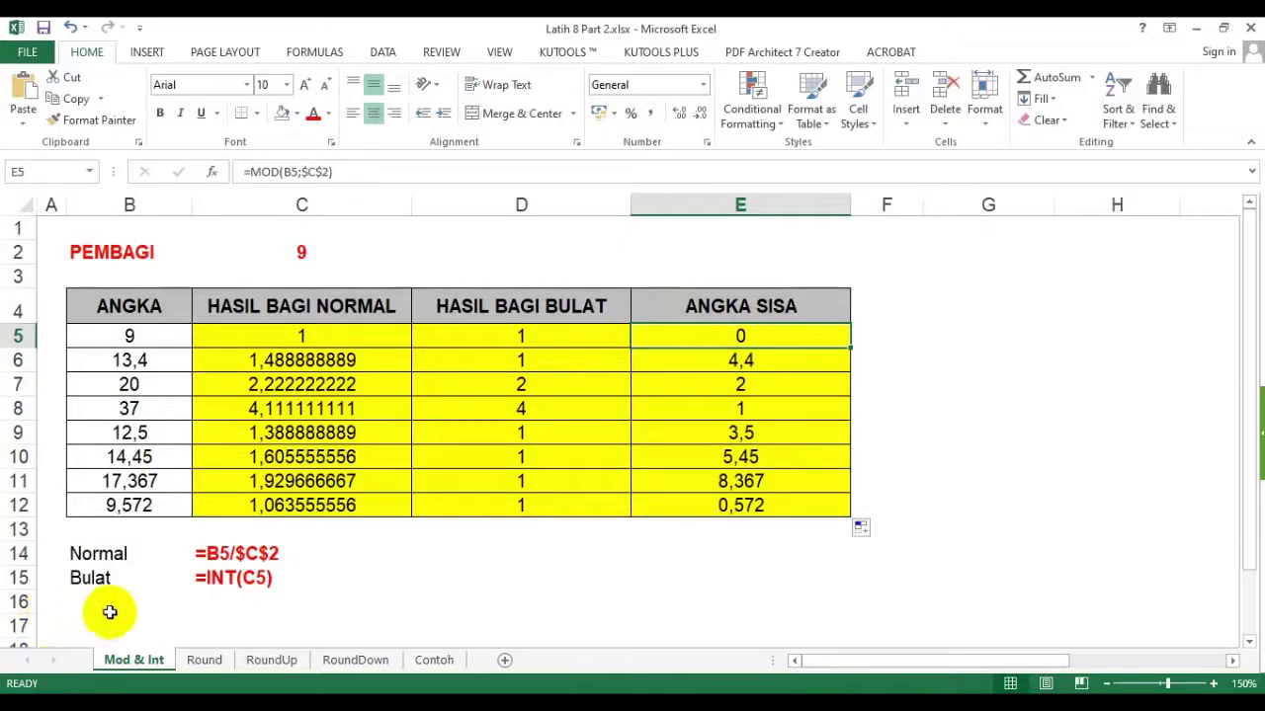
# - Type the label 'Sisa' in cell B16
pyautogui.click(99, 599)
pyautogui.write('Sis')
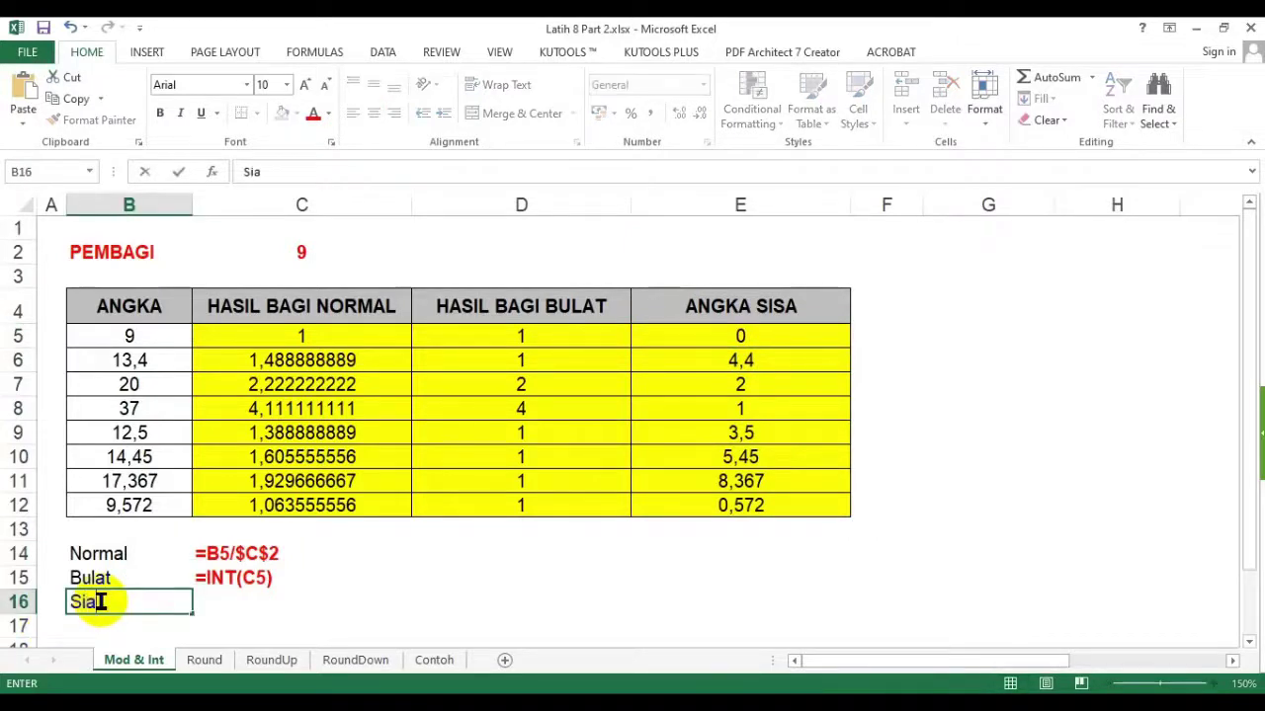
pyautogui.press('BackSpace')
pyautogui.write('sa')
pyautogui.press('Return')
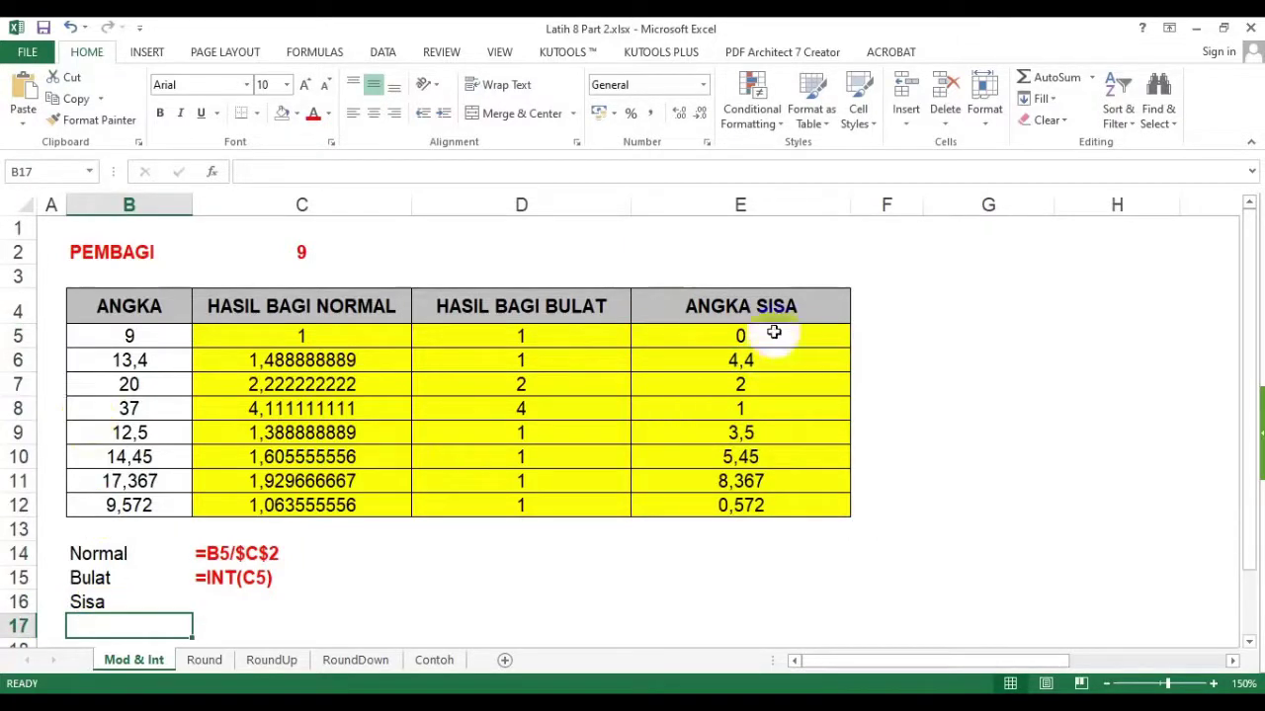
# - Copy E5's formula and paste it into C16 as the text note '=MOD(B5;$C$2)
pyautogui.click(771, 333)
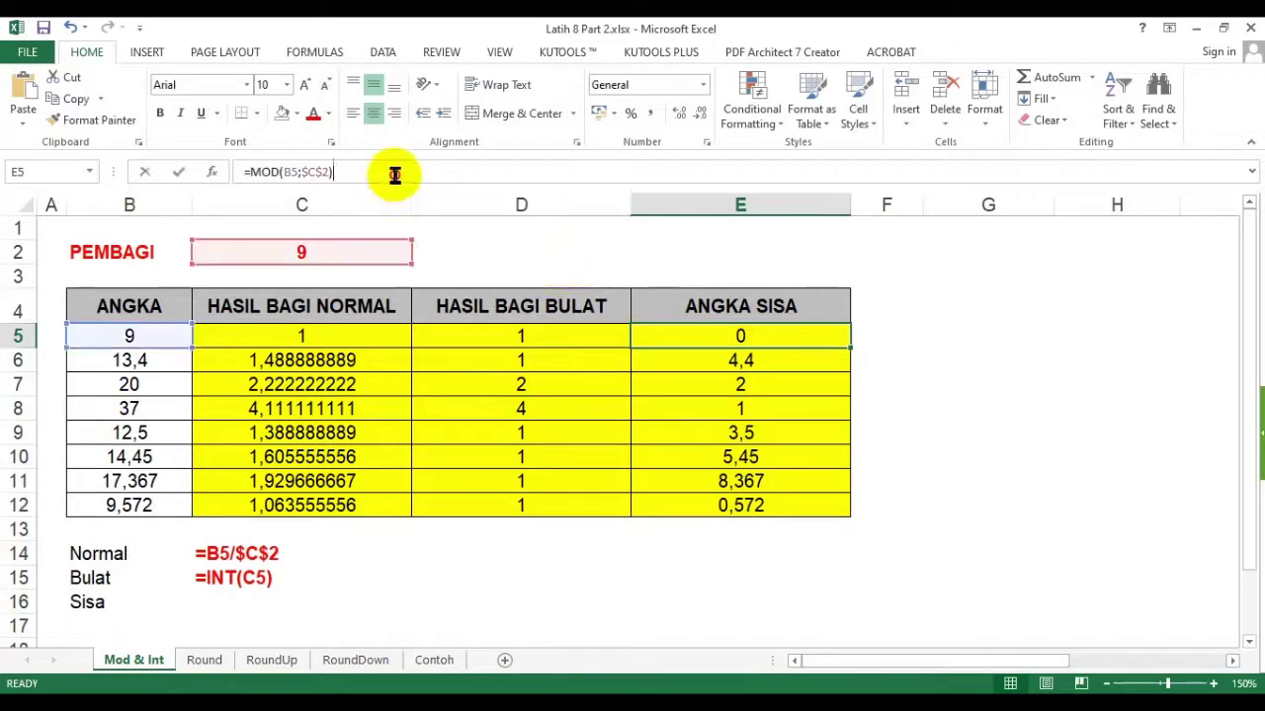
pyautogui.moveTo(395, 172); pyautogui.dragTo(242, 172)
pyautogui.hotkey('ctrl', 'c')
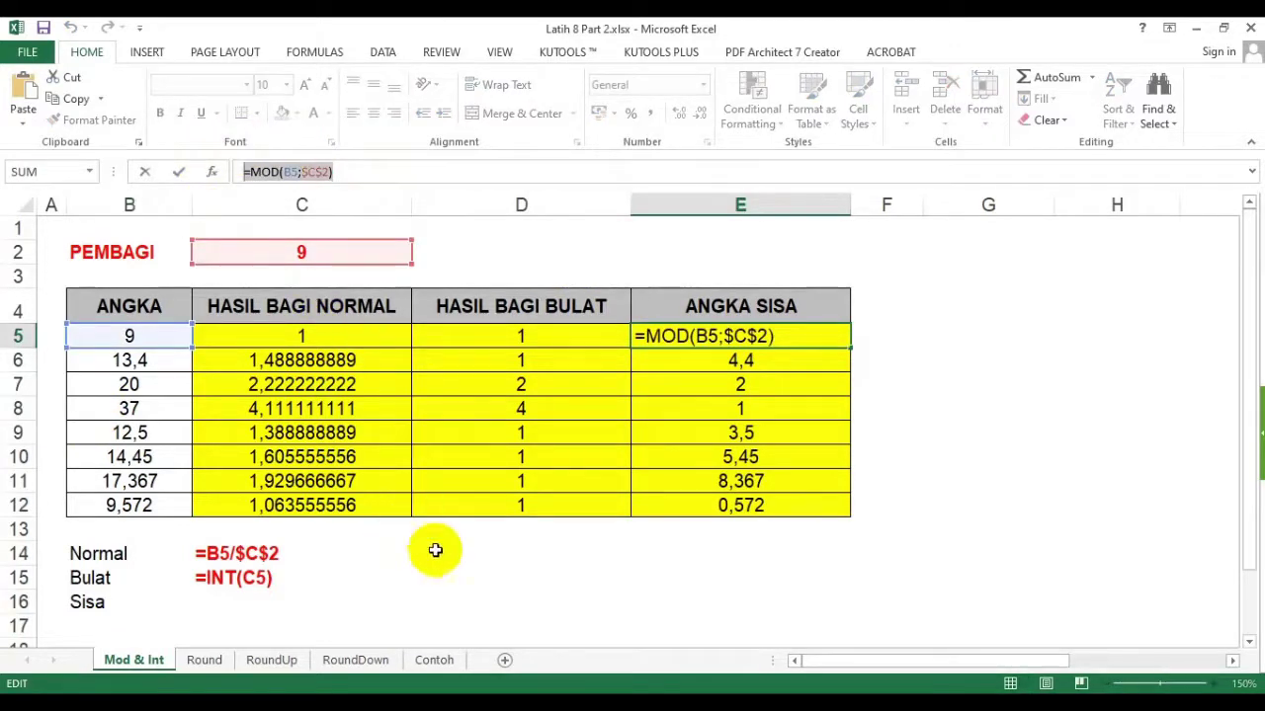
pyautogui.press('Escape')
pyautogui.click(238, 596)
pyautogui.write("'")
pyautogui.hotkey('ctrl', 'v')
pyautogui.press('Return')
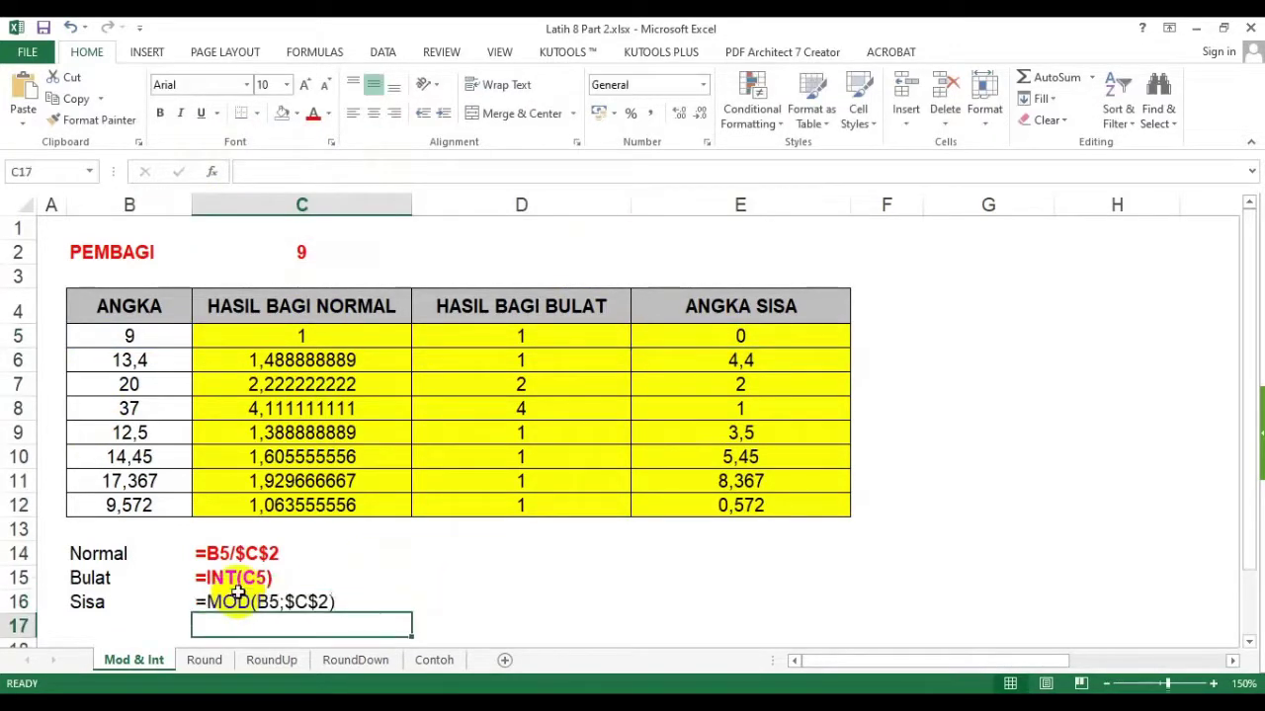
# - Format the C16 formula note in red bold like the other notes
pyautogui.click(230, 605)
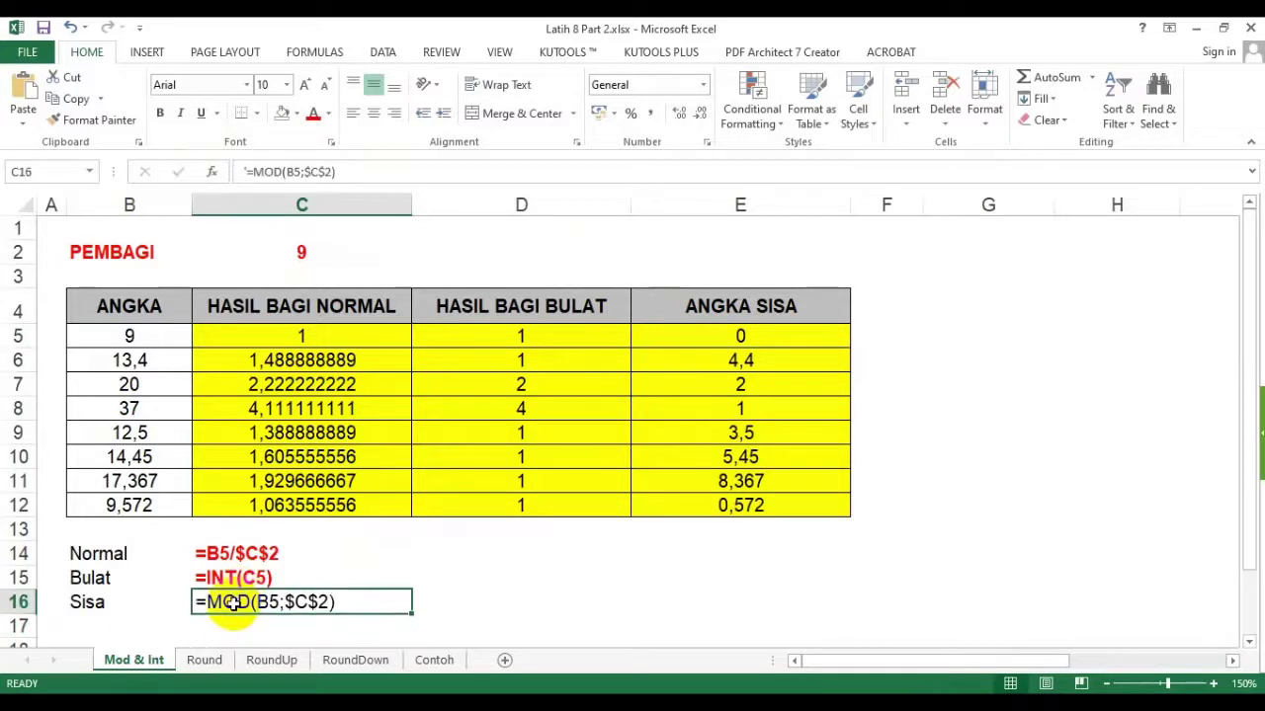
pyautogui.click(312, 112)
pyautogui.click(158, 115)
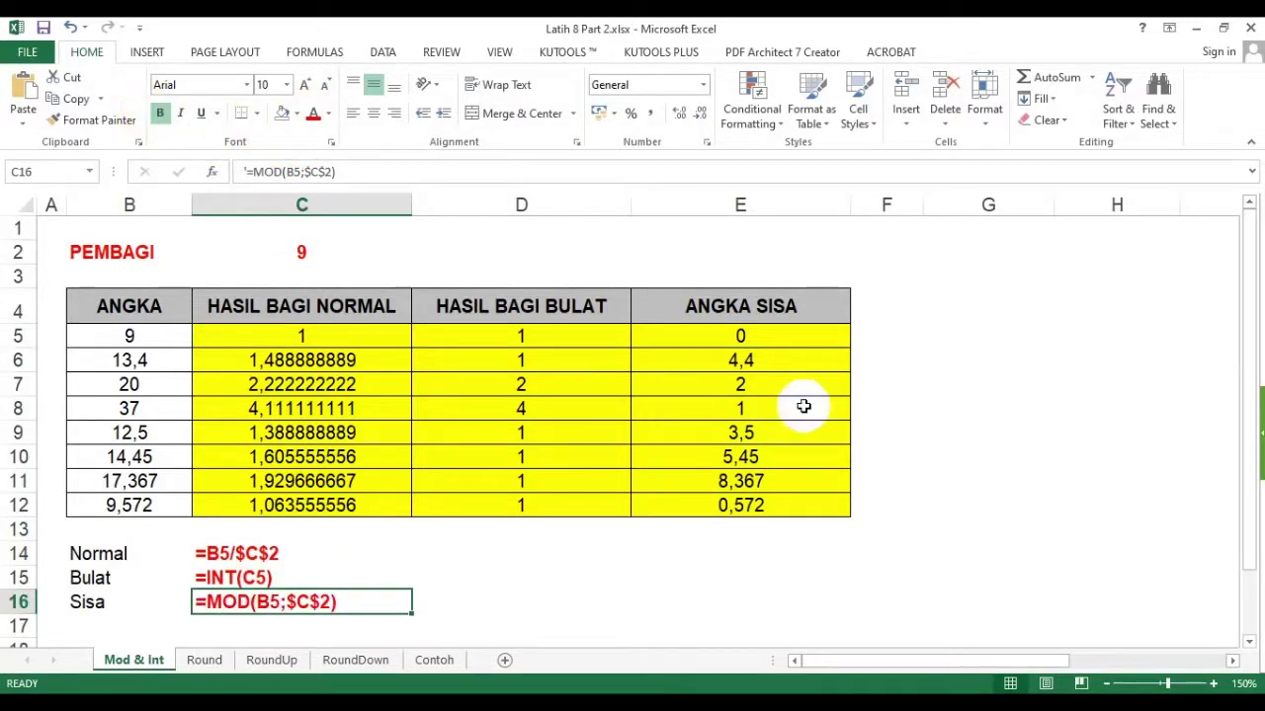
# - Highlight the remainder results in column E and the division results in column C for comparison
pyautogui.click(779, 340)
pyautogui.press('Down')
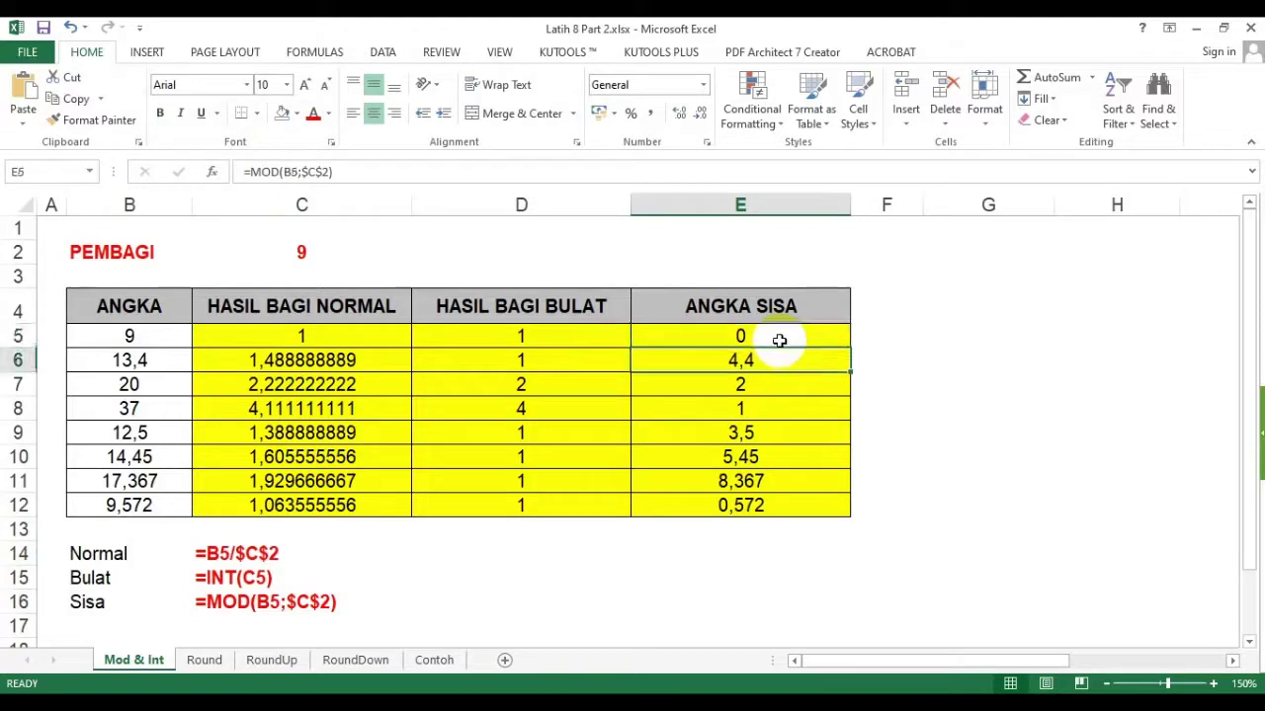
pyautogui.press('Down')
pyautogui.press('Down')
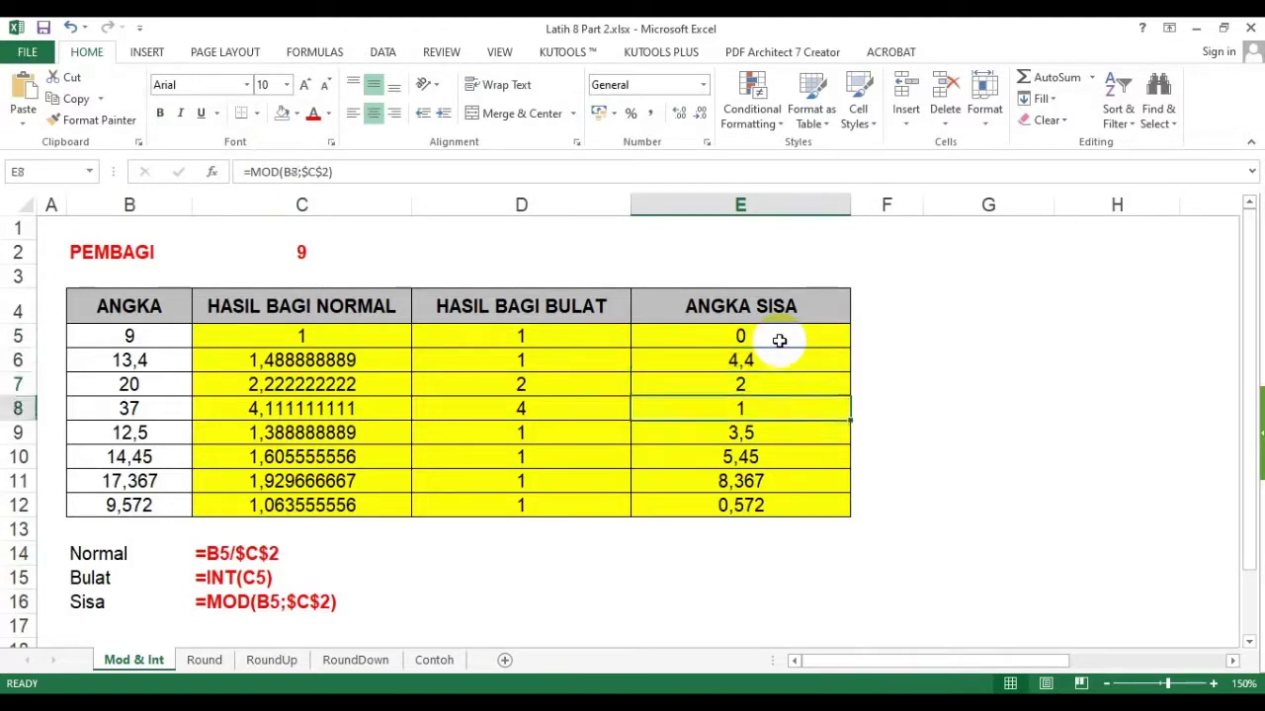
pyautogui.moveTo(768, 340); pyautogui.dragTo(760, 461)
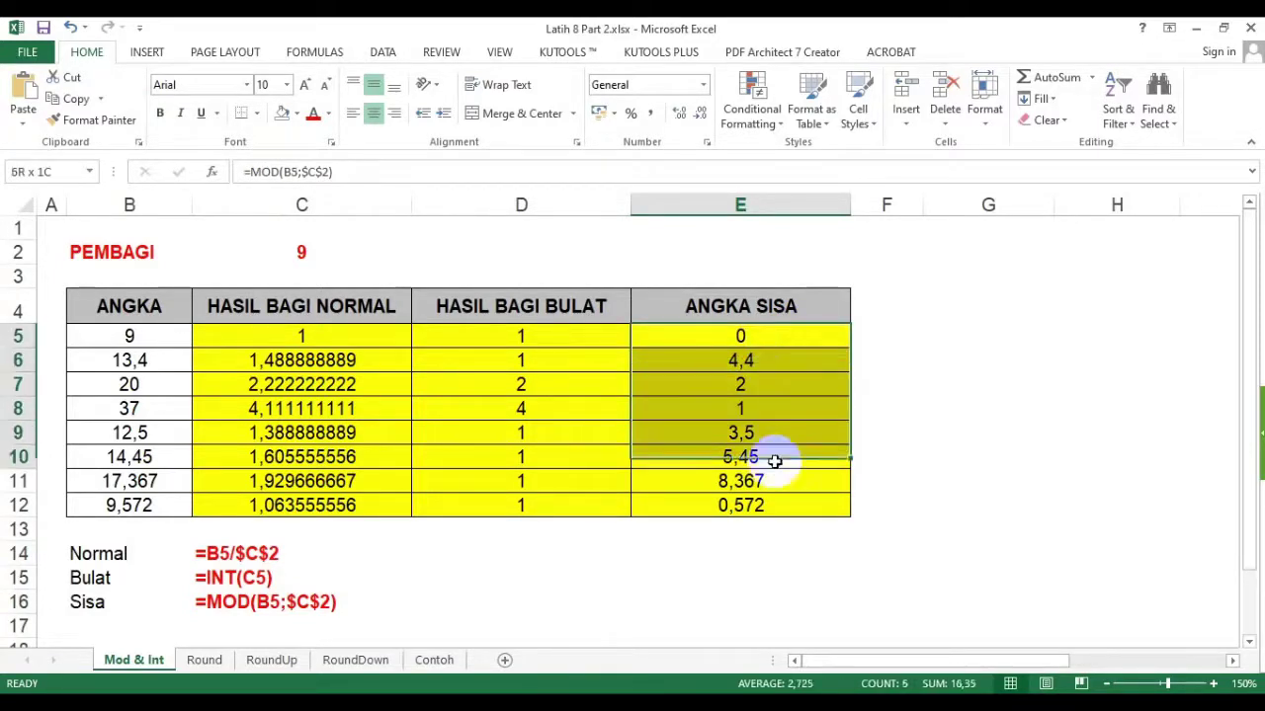
pyautogui.moveTo(340, 361); pyautogui.dragTo(385, 450)
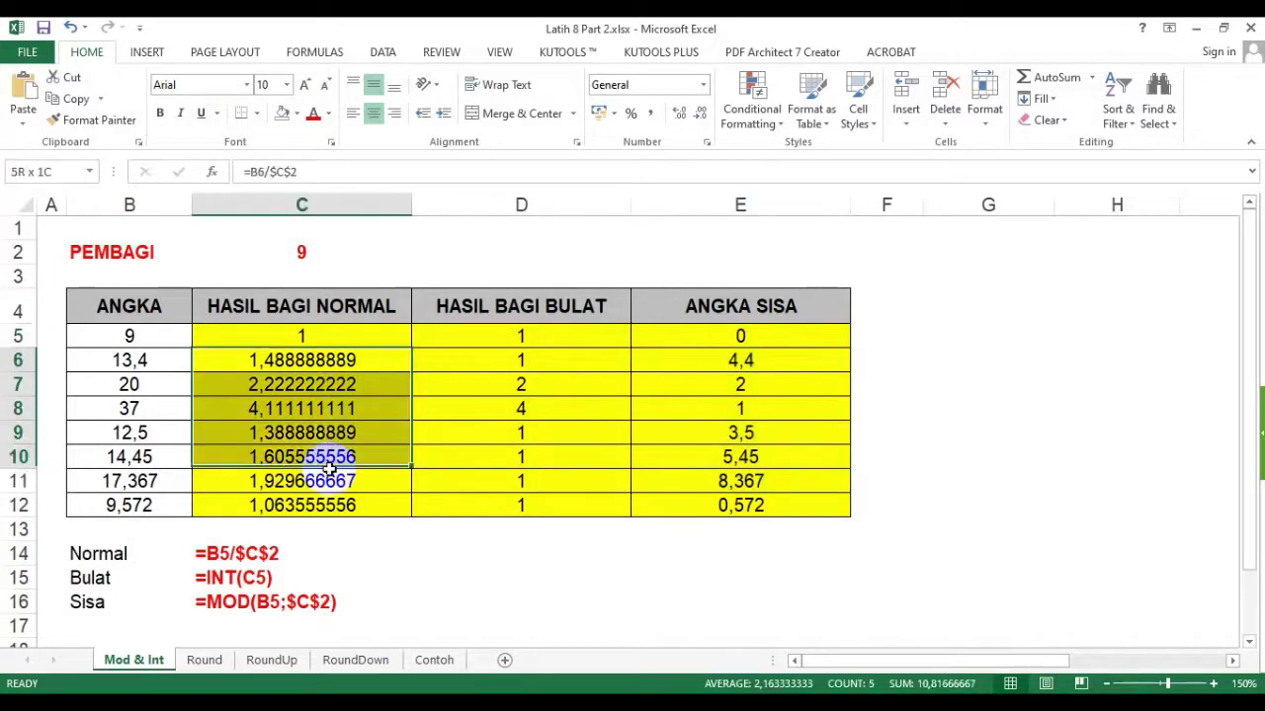
pyautogui.click(385, 444)
# - Show the division, INT and MOD formulas in C6, D6, E6 and E7
pyautogui.click(279, 361)
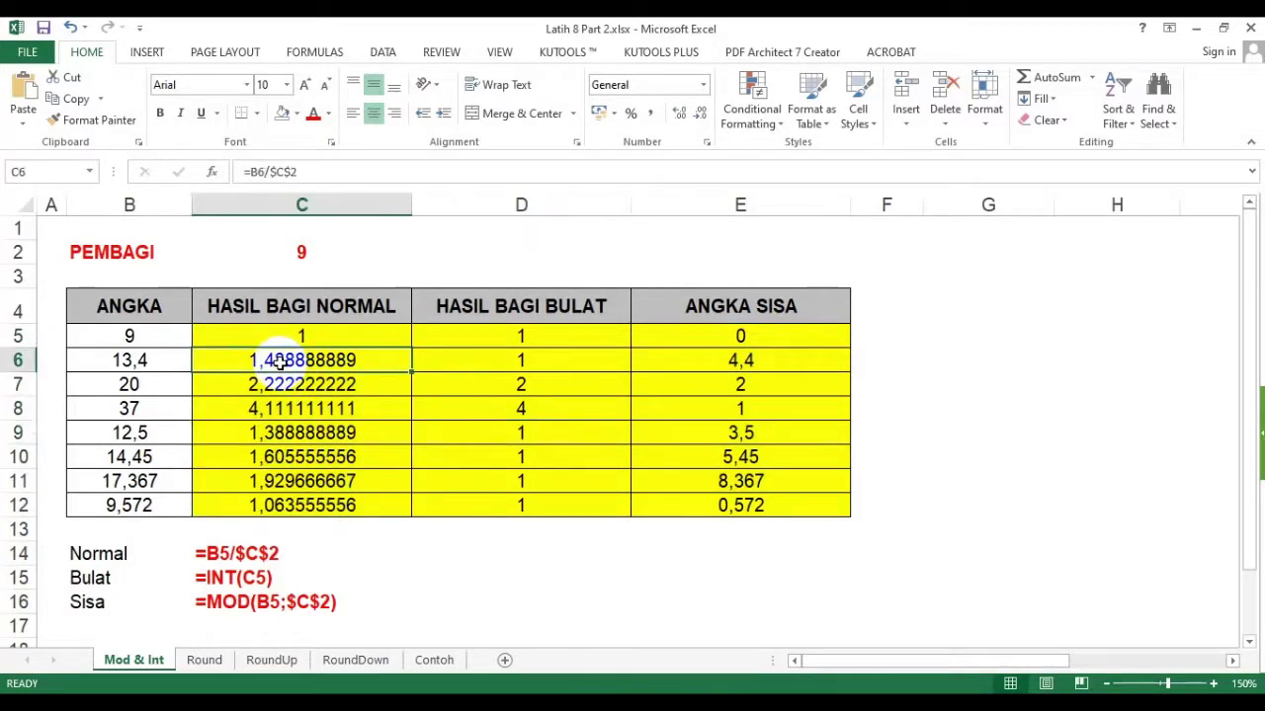
pyautogui.click(502, 360)
pyautogui.click(739, 362)
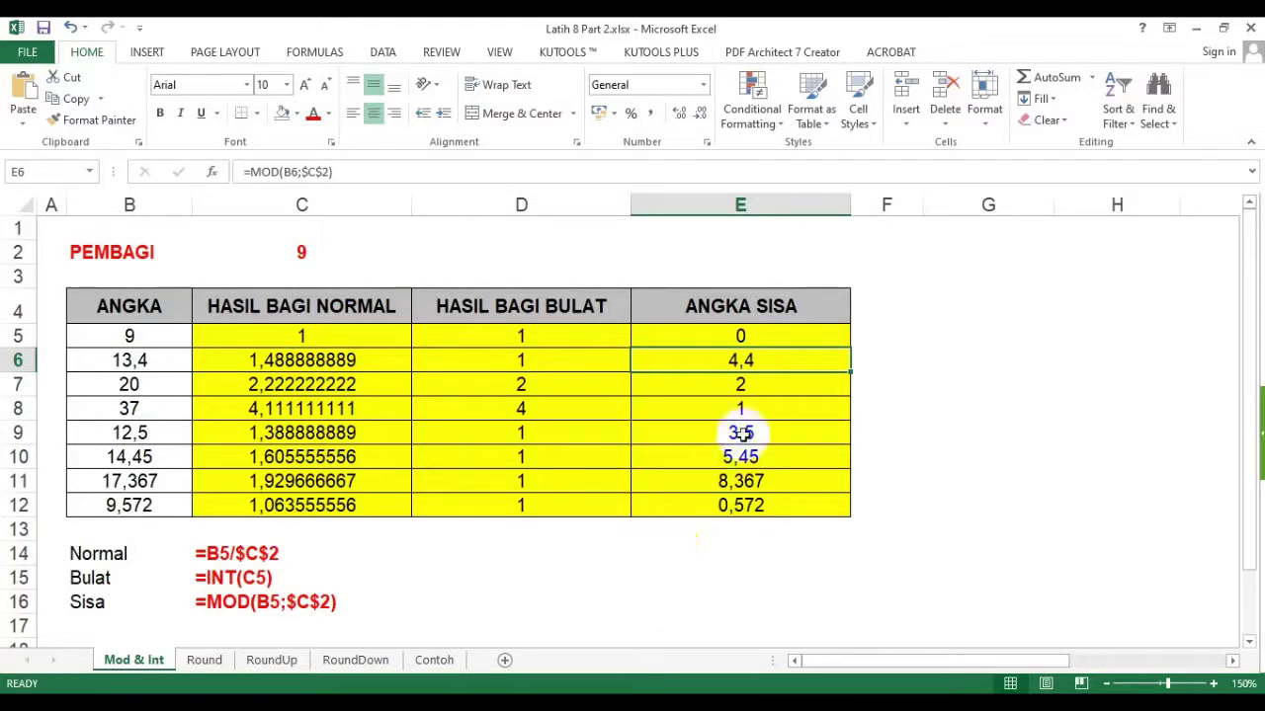
pyautogui.click(757, 387)
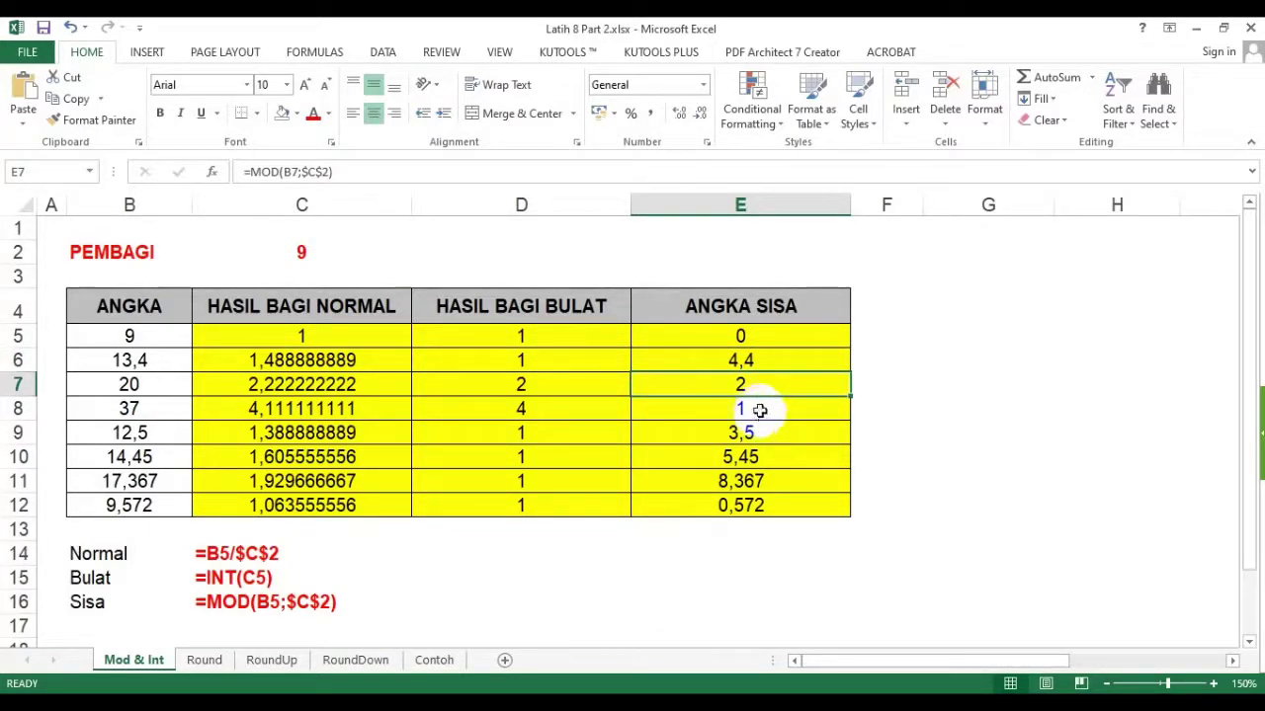
pyautogui.click(757, 312)
pyautogui.click(747, 332)
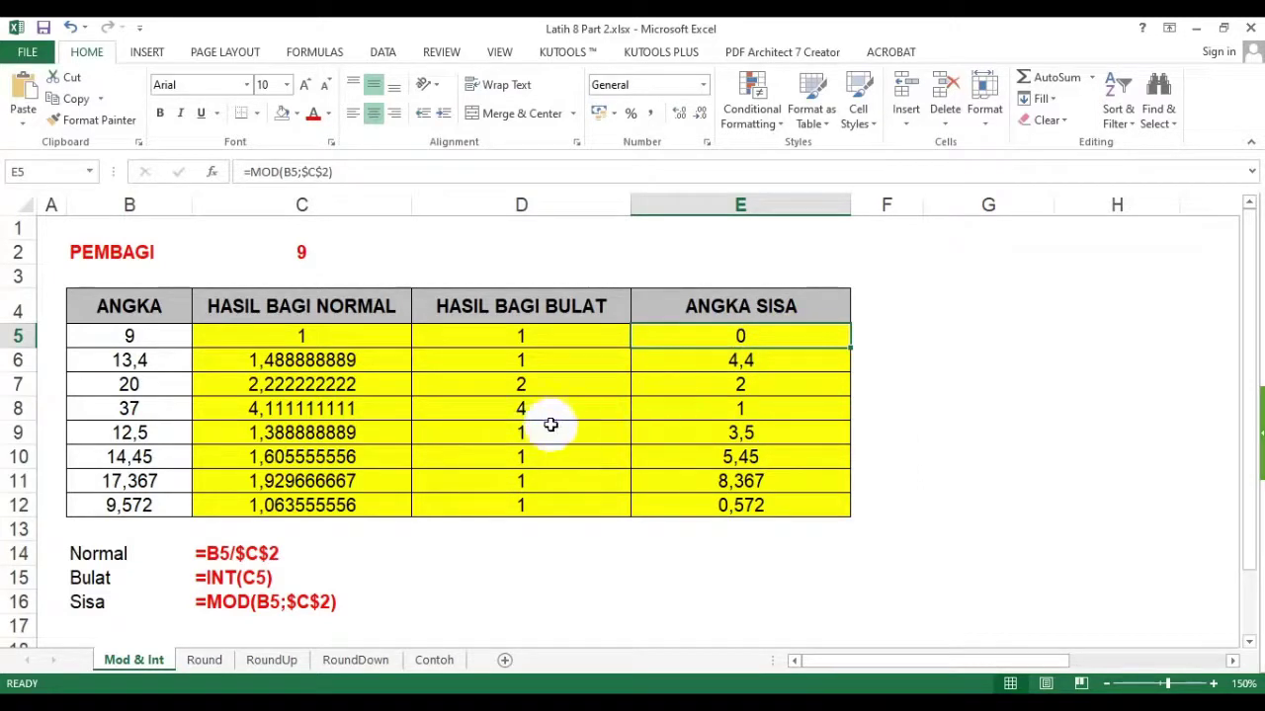
# - Point out the integer and remainder results, then enter a name label in D14
pyautogui.moveTo(520, 359); pyautogui.dragTo(521, 408)
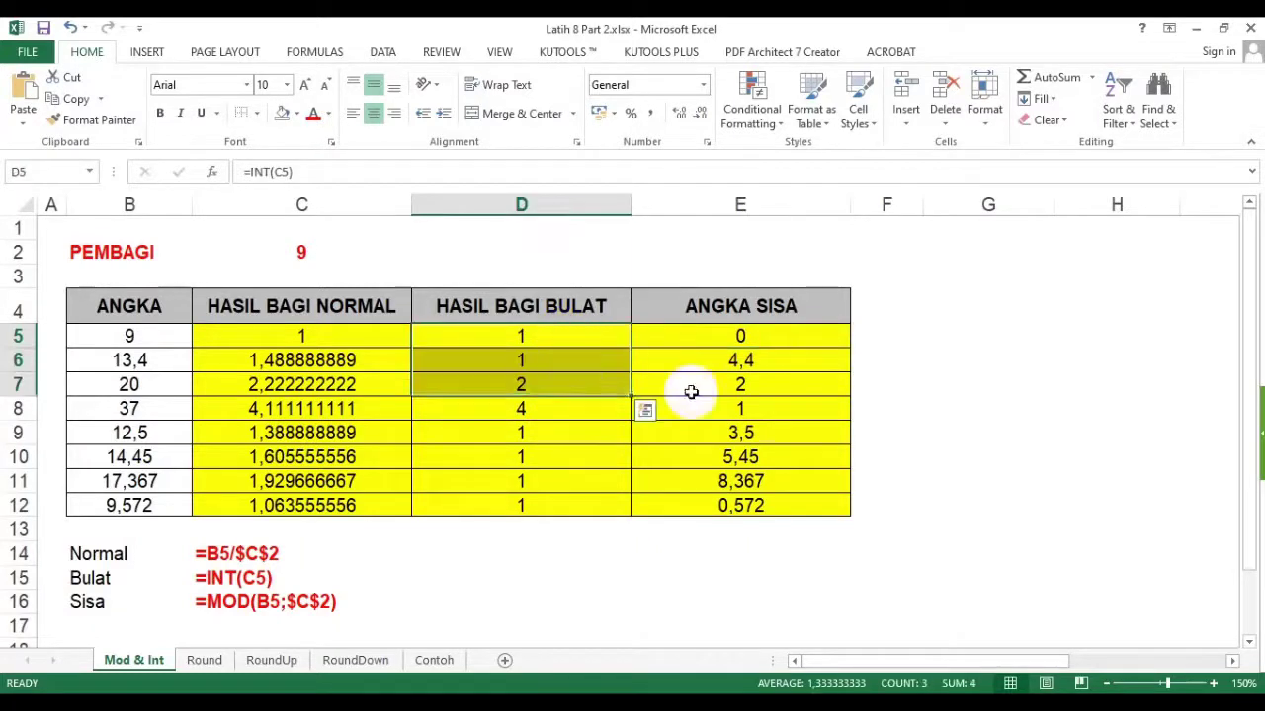
pyautogui.moveTo(740, 360); pyautogui.dragTo(740, 457)
pyautogui.click(493, 578)
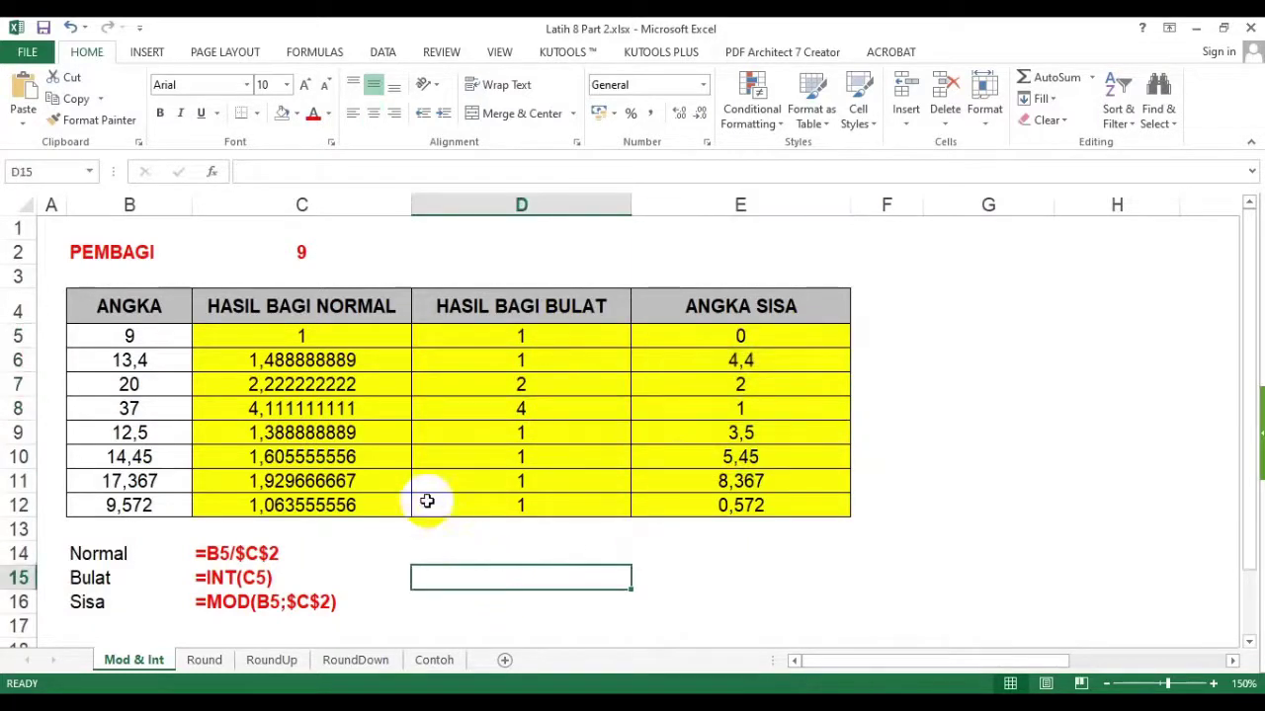
pyautogui.click(583, 554)
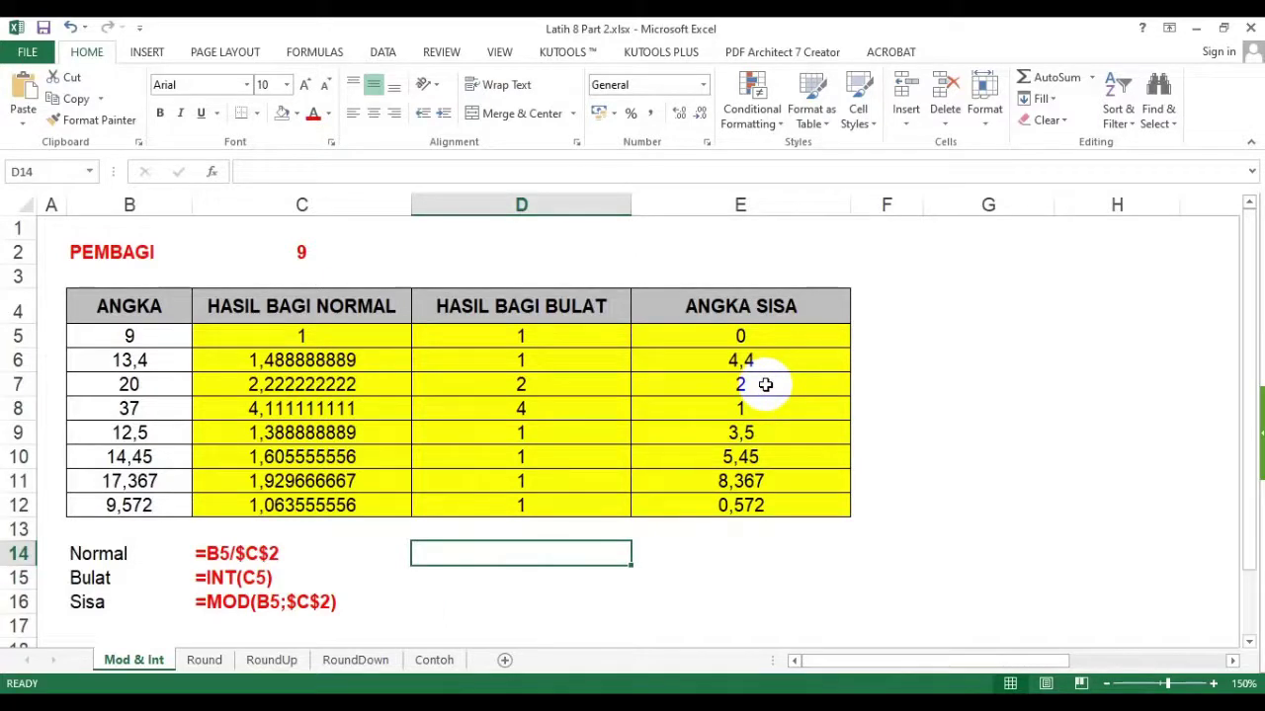
pyautogui.write('Toyib')
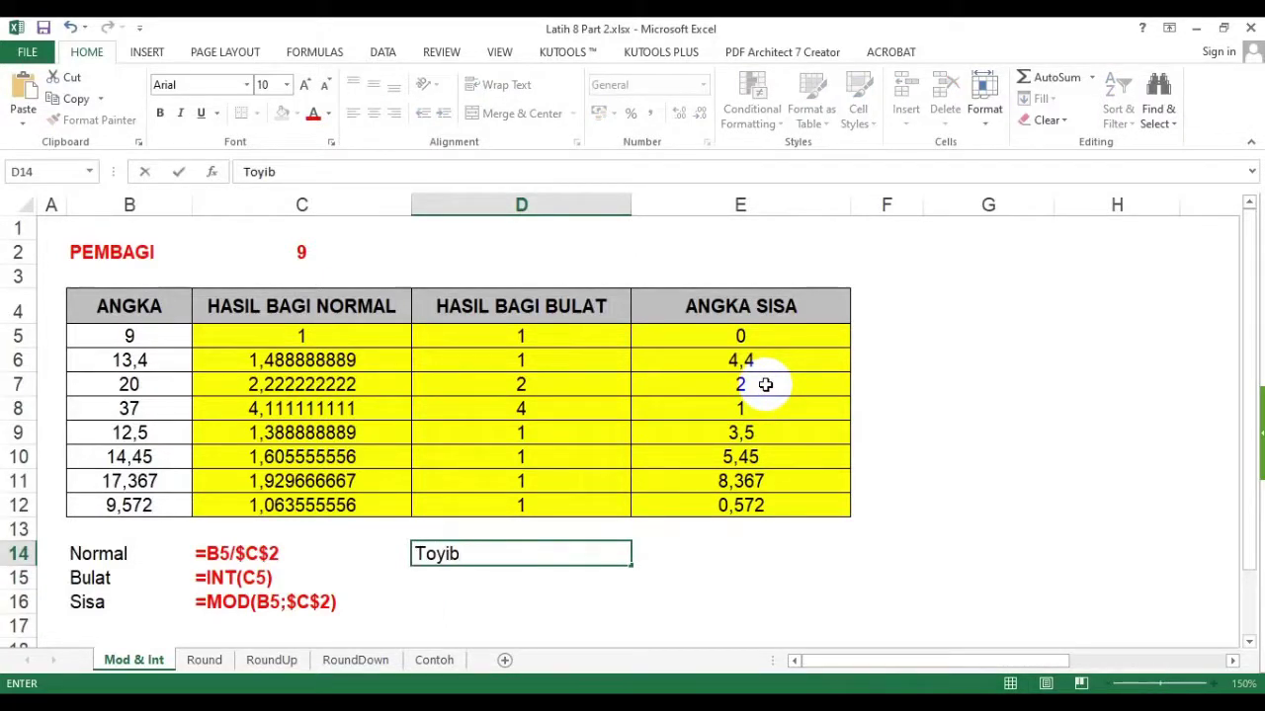
pyautogui.hotkey('ctrl', 'Return')
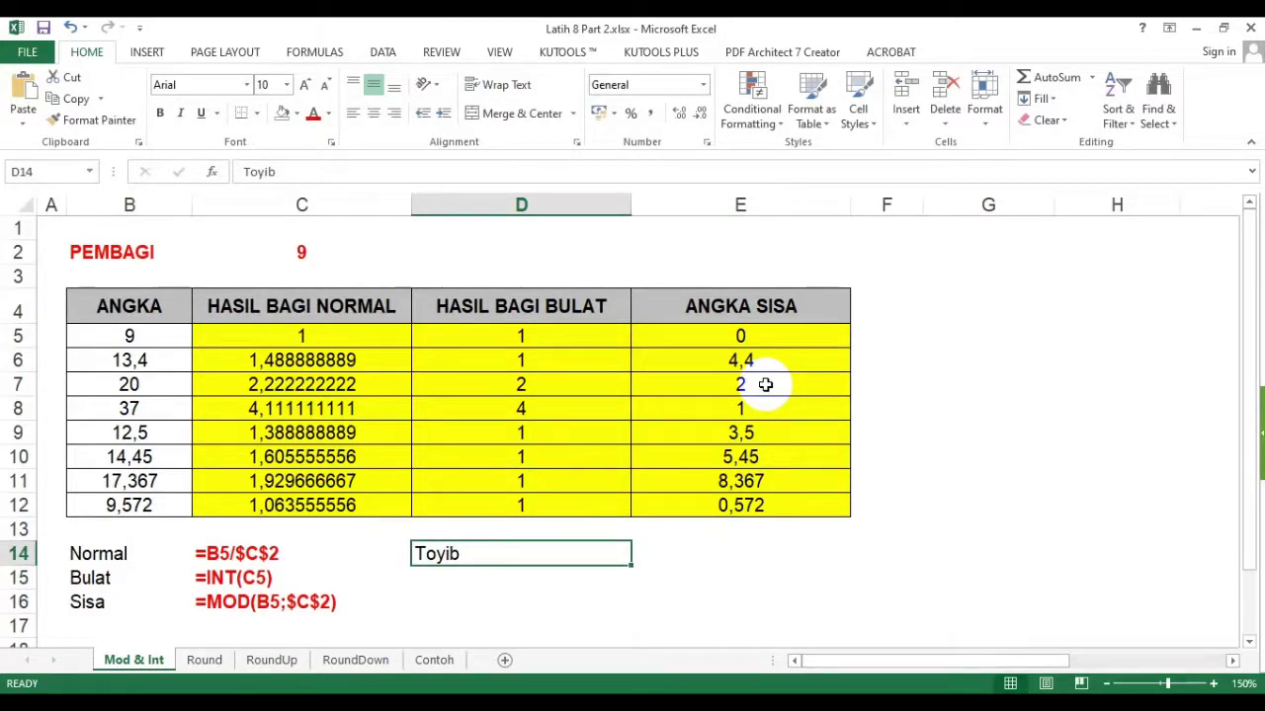
# - Enter the value 4 in E14 and centre it
pyautogui.press('Right')
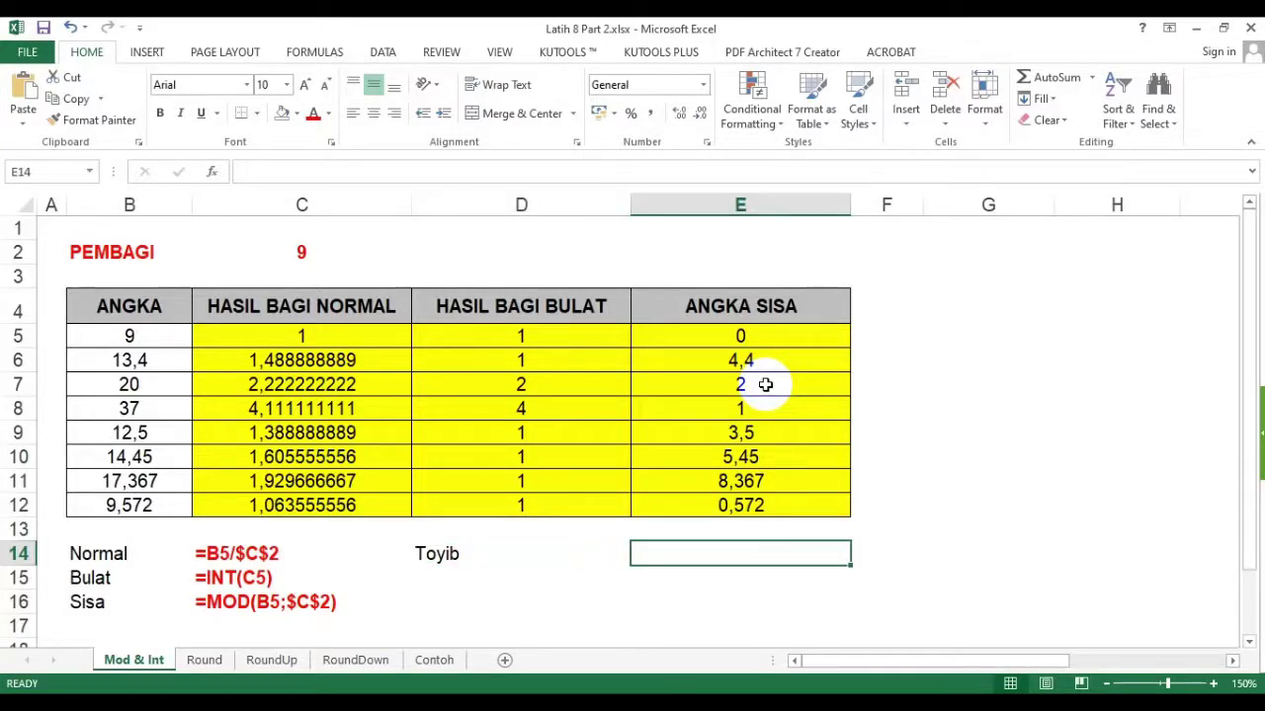
pyautogui.write('4')
pyautogui.press('Return')
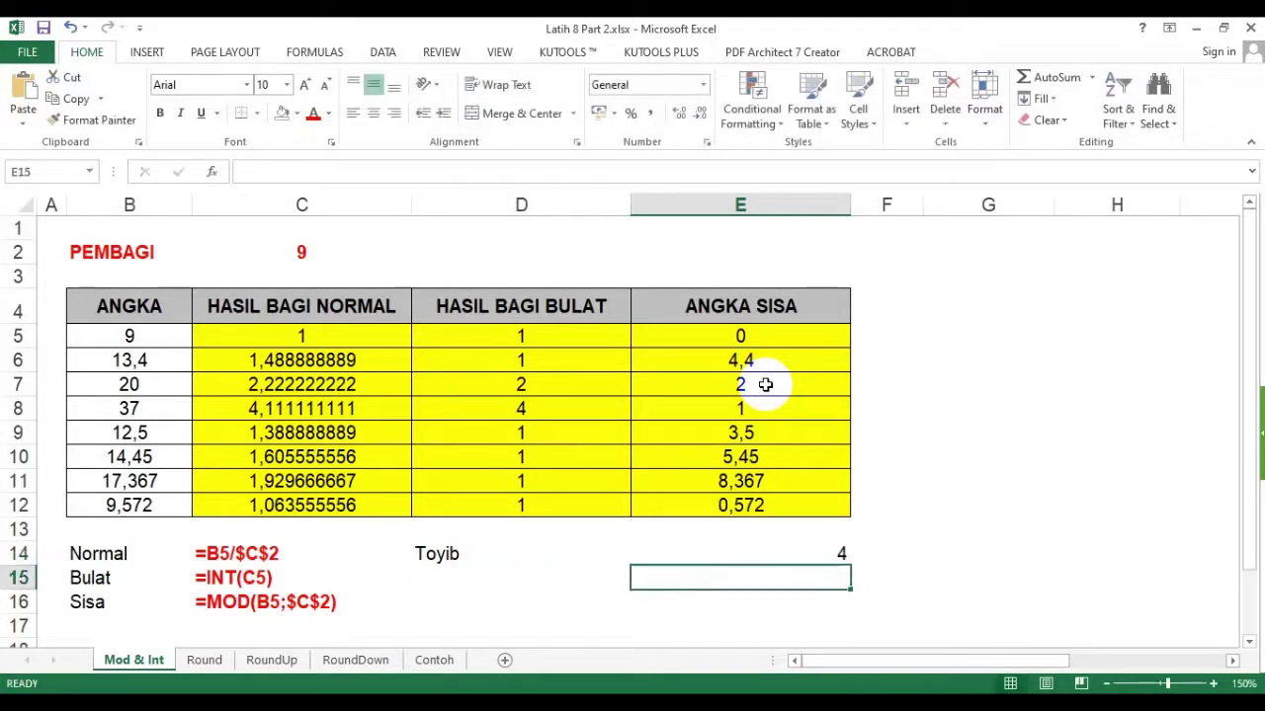
pyautogui.press('Up')
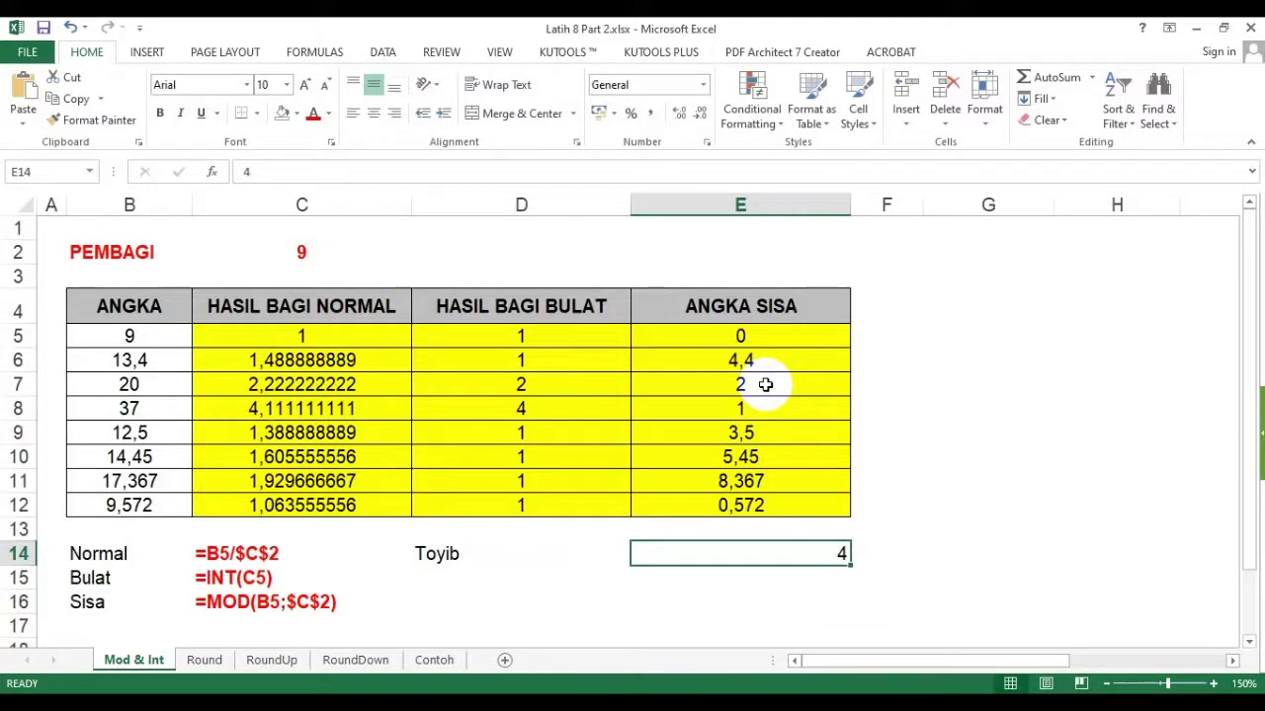
pyautogui.click(374, 115)
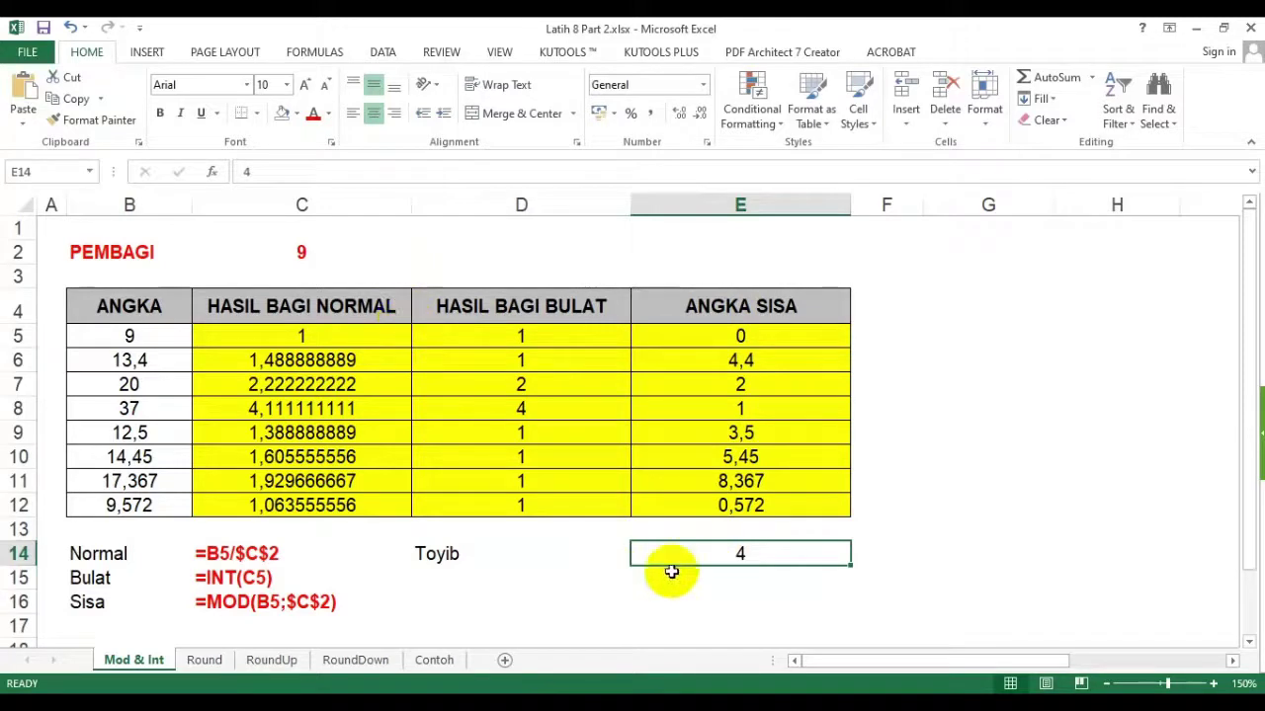
# - Enter the value 14 in E15 and centre it
pyautogui.click(770, 577)
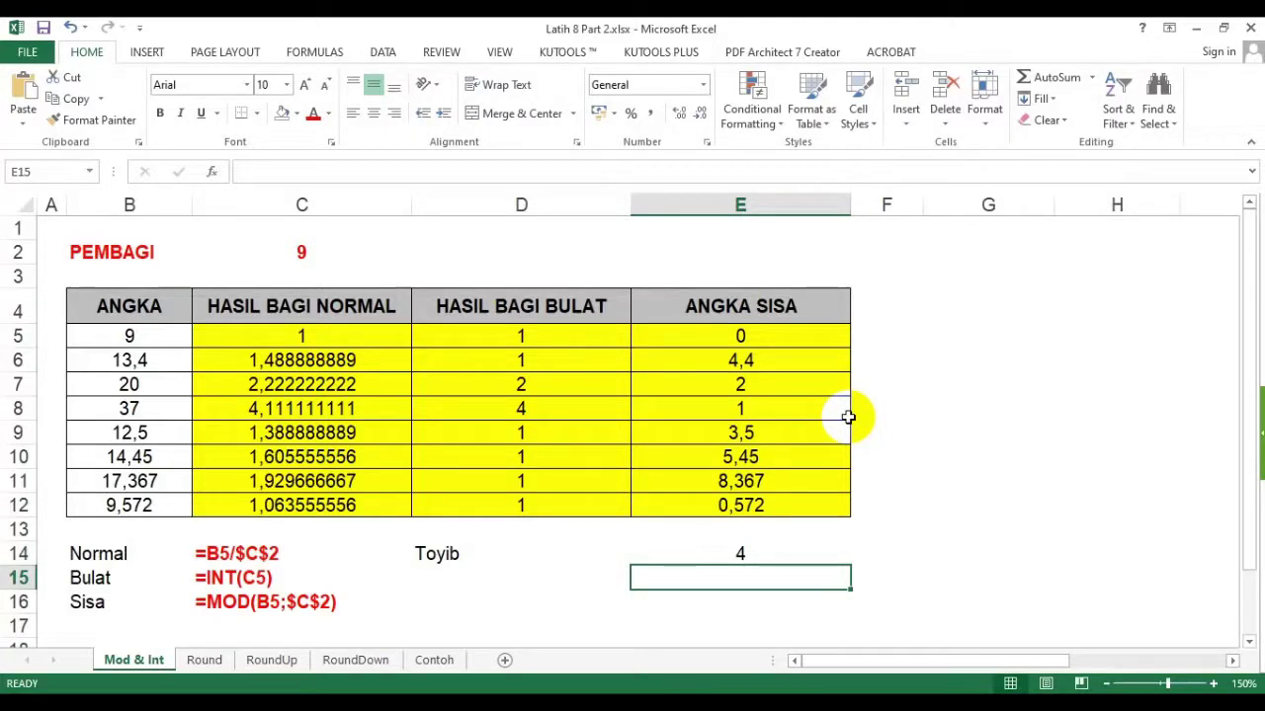
pyautogui.write('14')
pyautogui.press('Return')
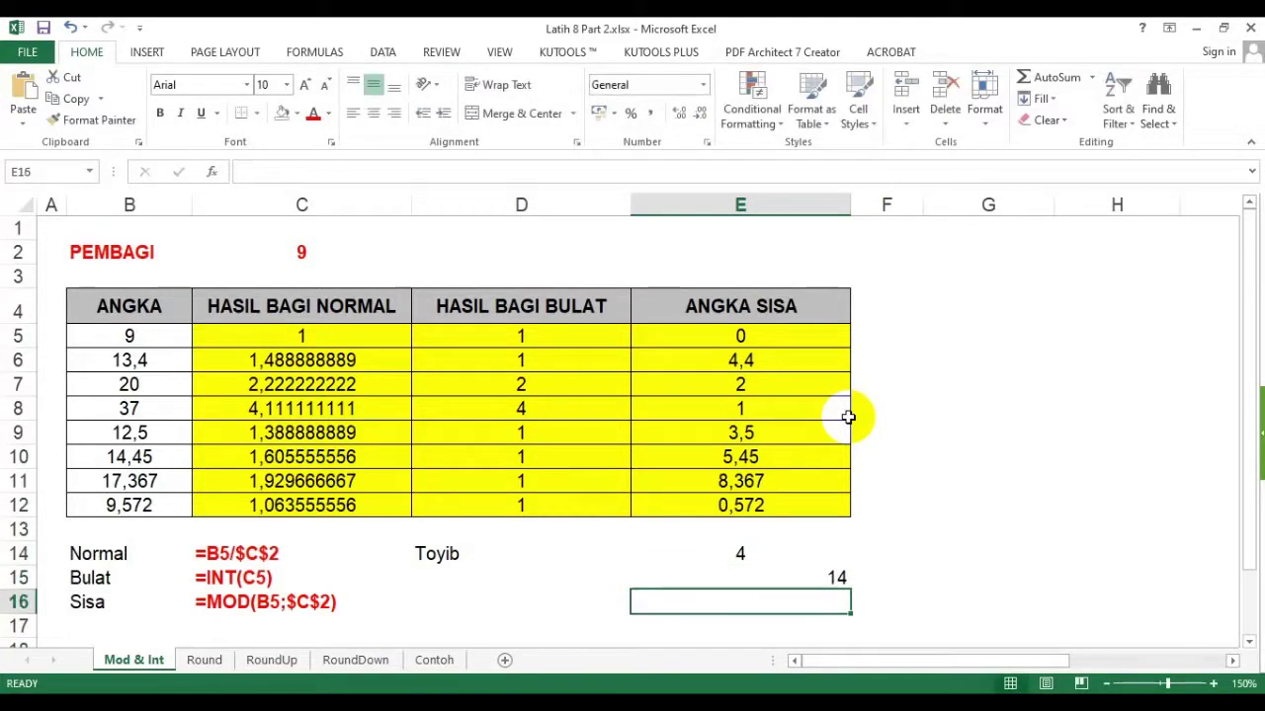
pyautogui.press('Up')
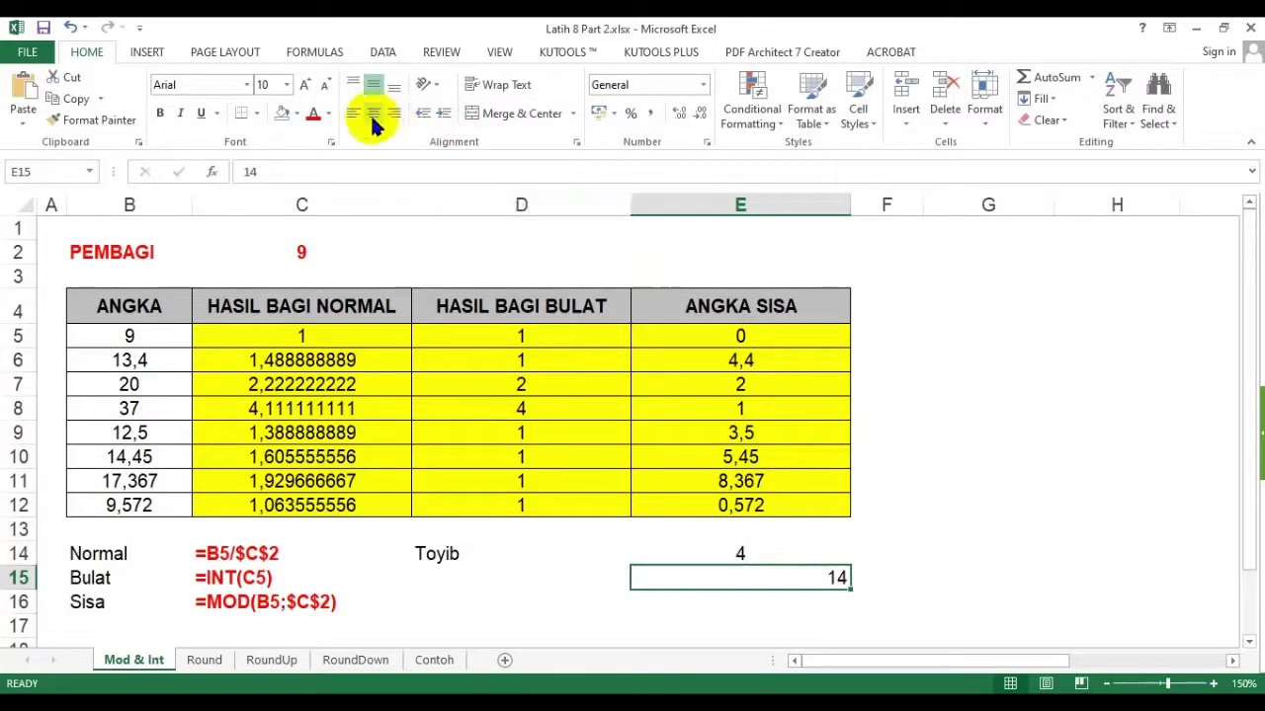
pyautogui.click(373, 112)
pyautogui.click(931, 484)
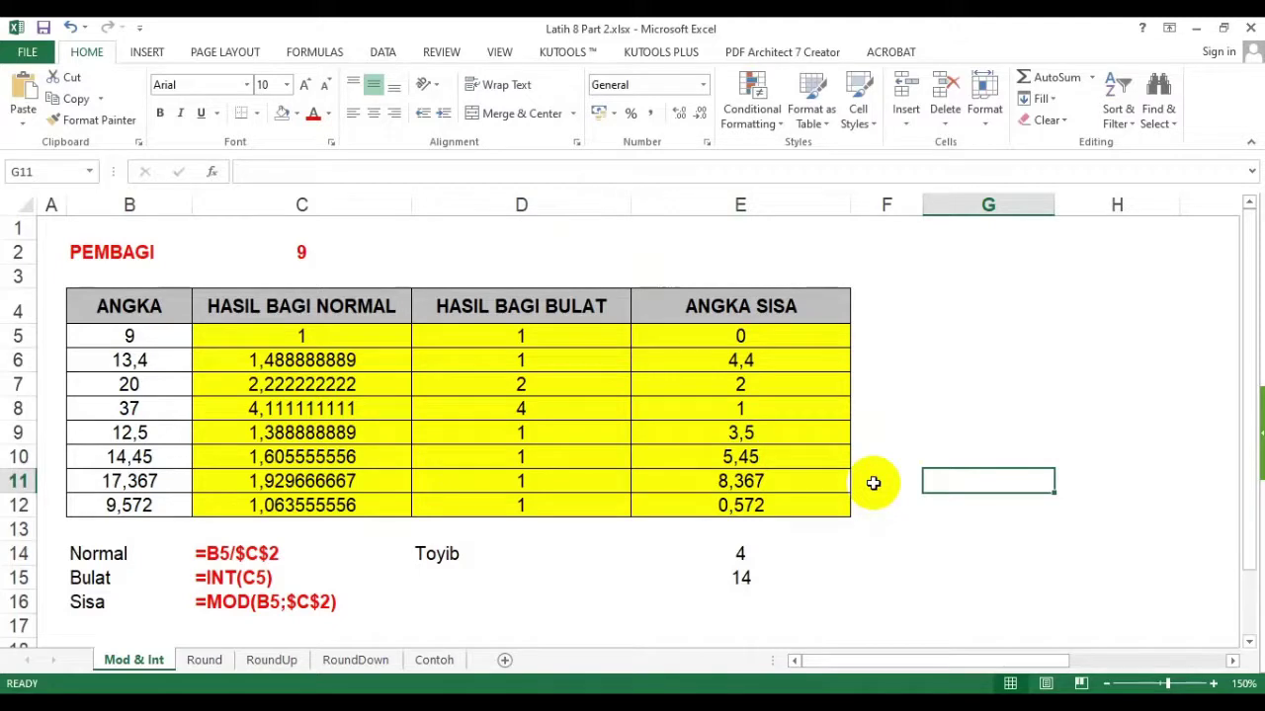
# - Check the 4 in E14 and the empty cells around the worked example
pyautogui.click(738, 554)
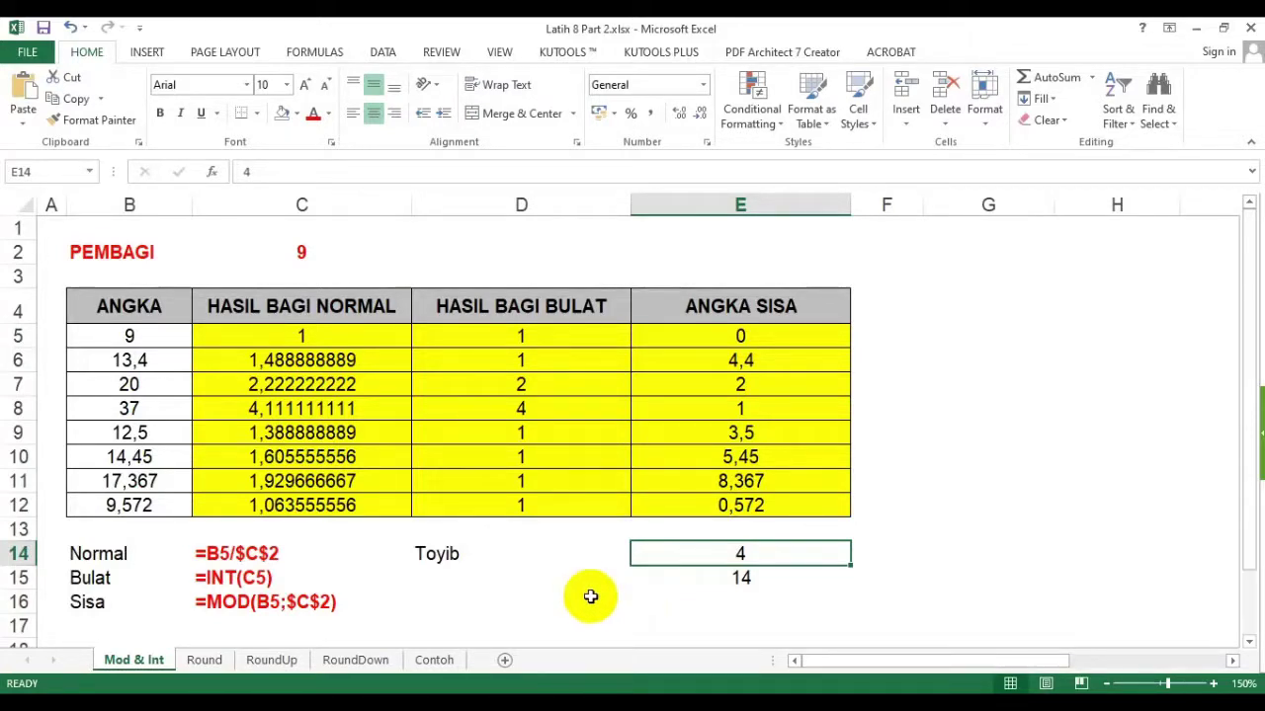
pyautogui.click(465, 604)
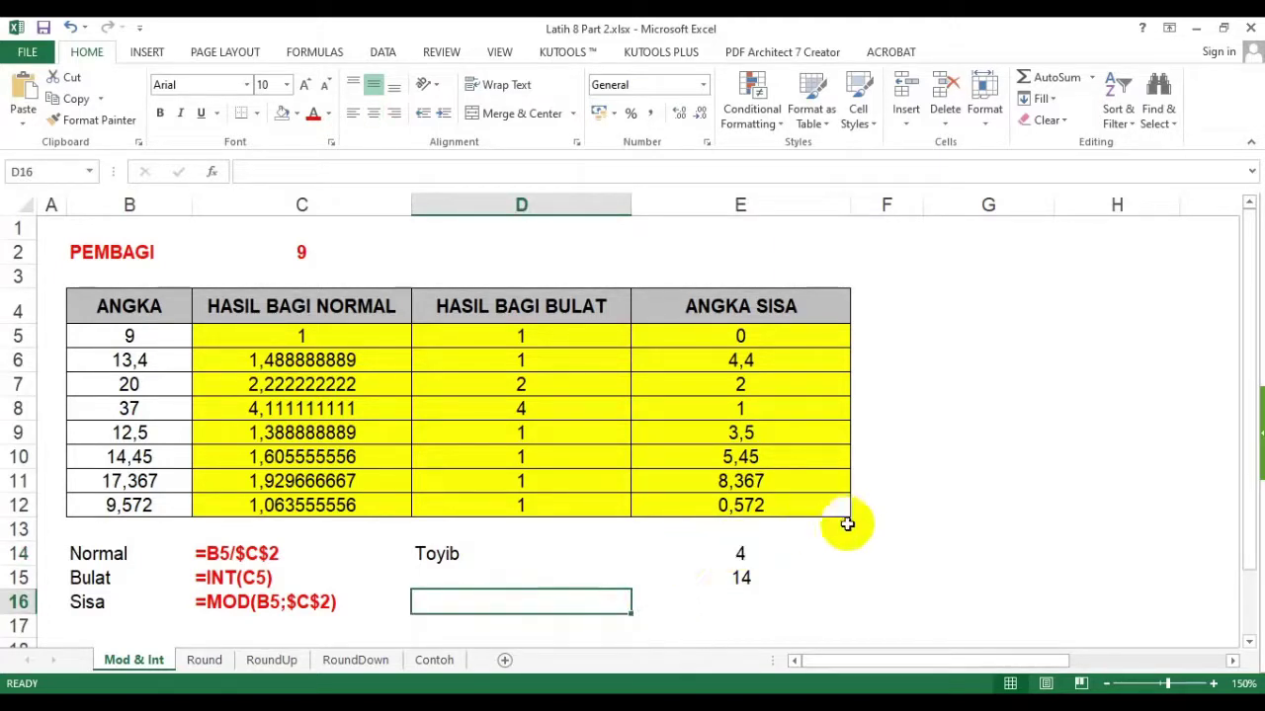
pyautogui.click(928, 462)
pyautogui.click(712, 606)
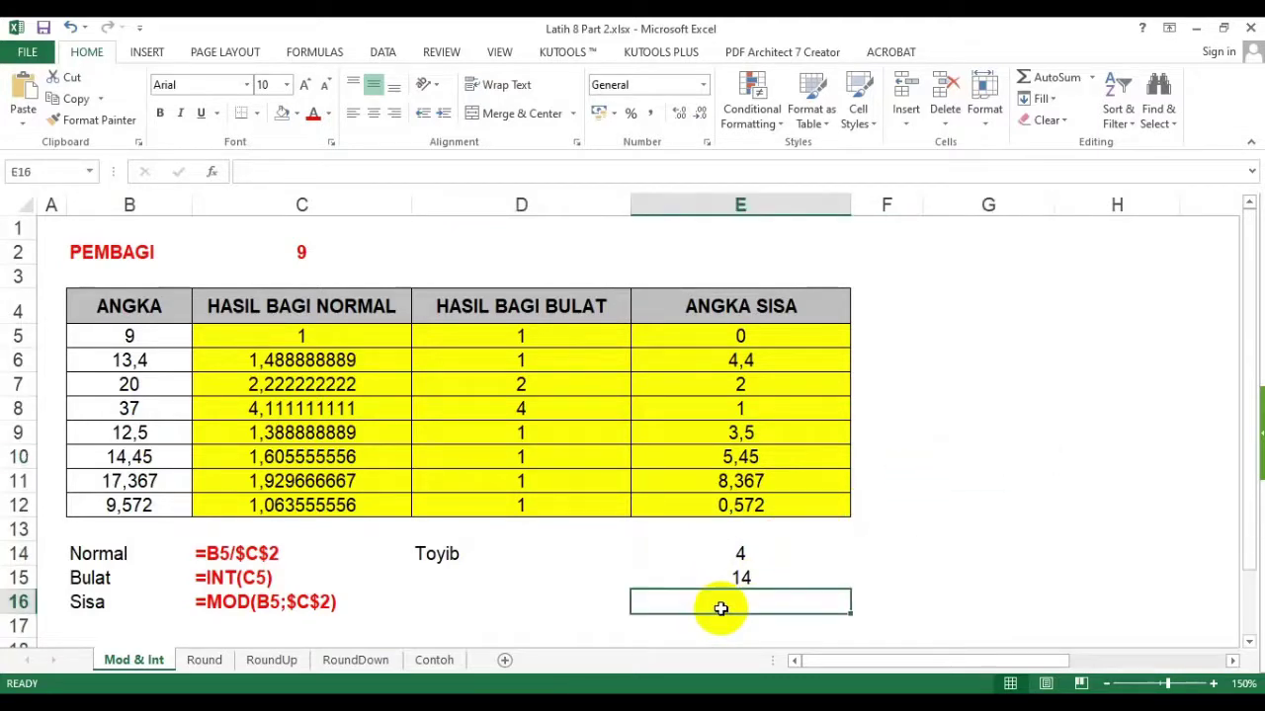
pyautogui.click(510, 620)
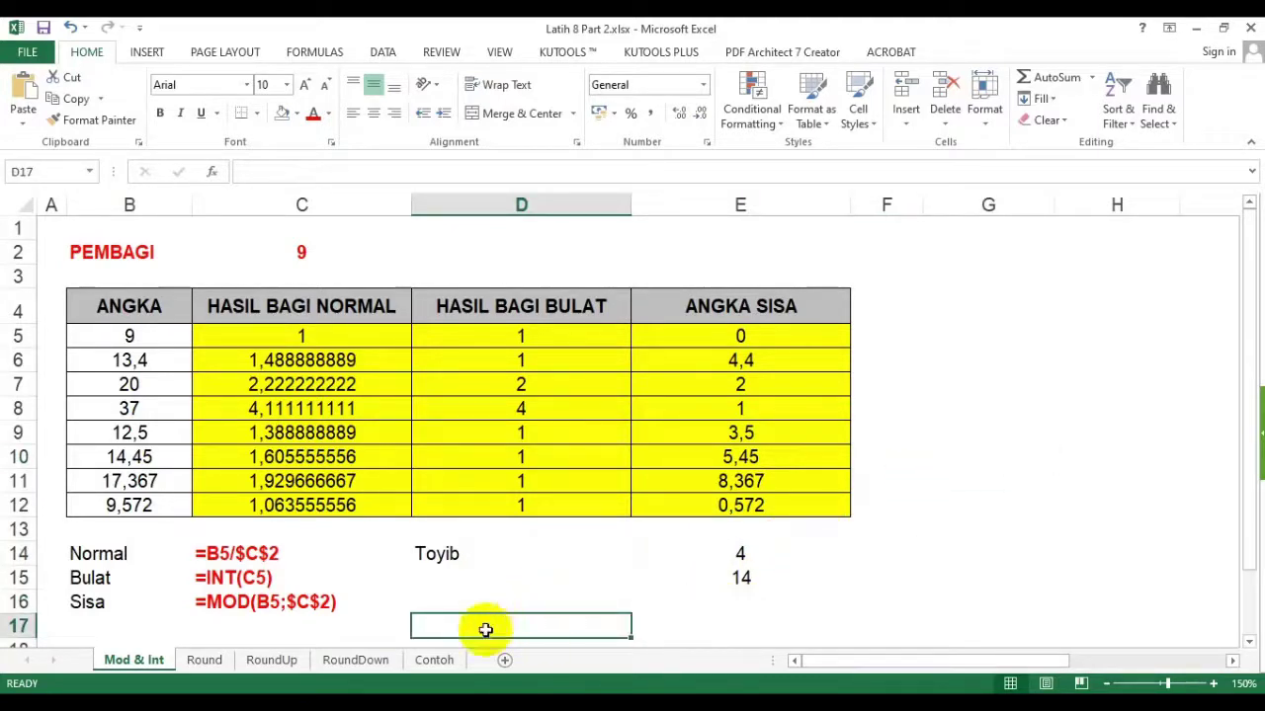
pyautogui.click(691, 604)
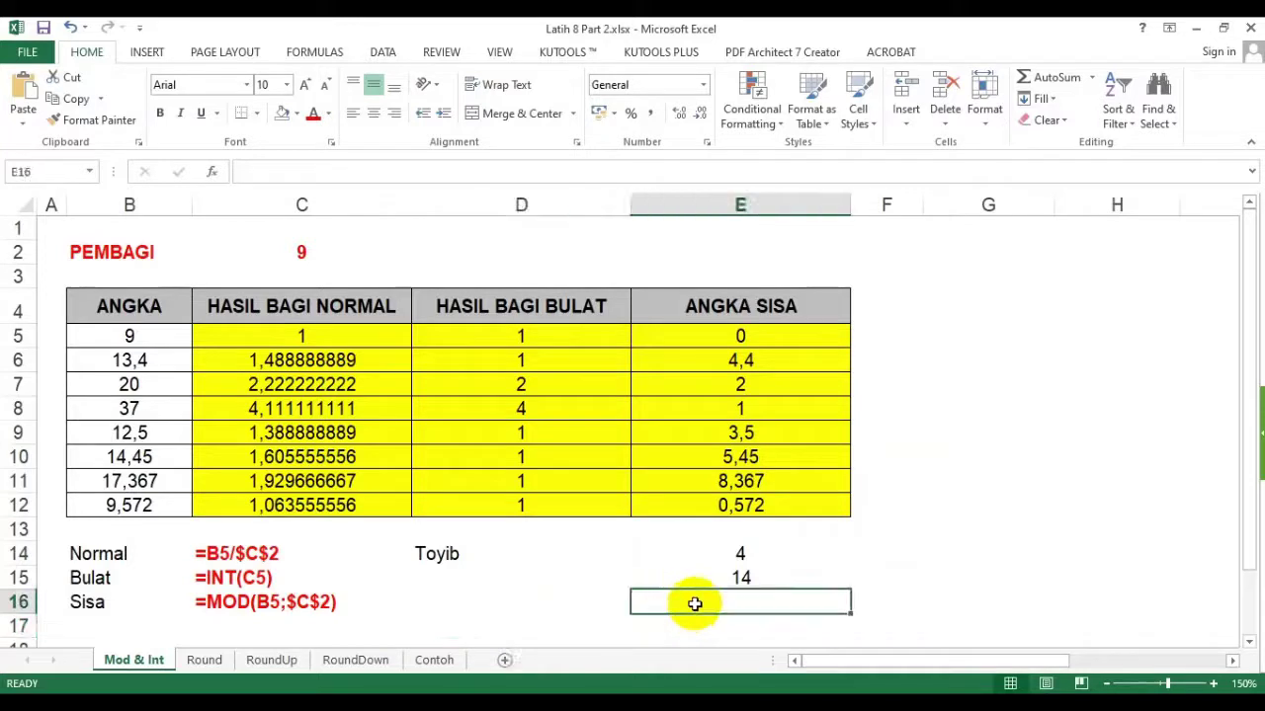
pyautogui.scroll(-1, 860, 500)
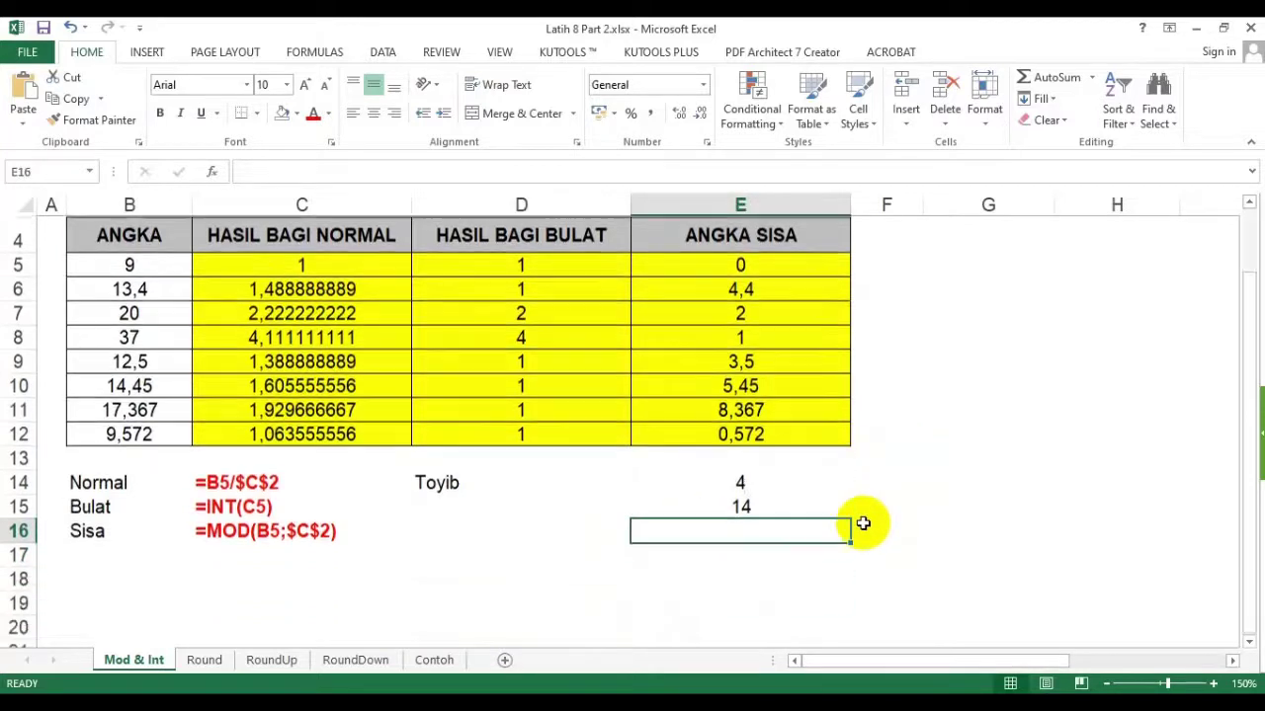
# - Enter 3,5 centred in cell E17
pyautogui.click(731, 549)
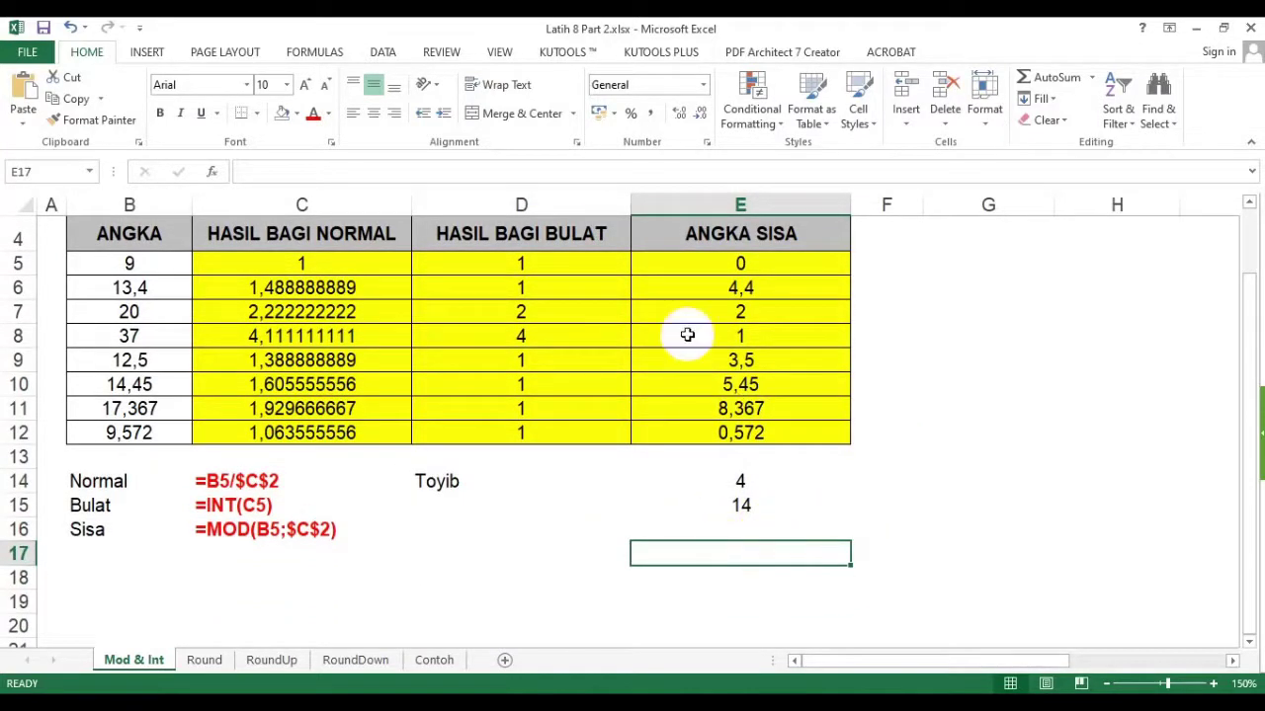
pyautogui.click(372, 112)
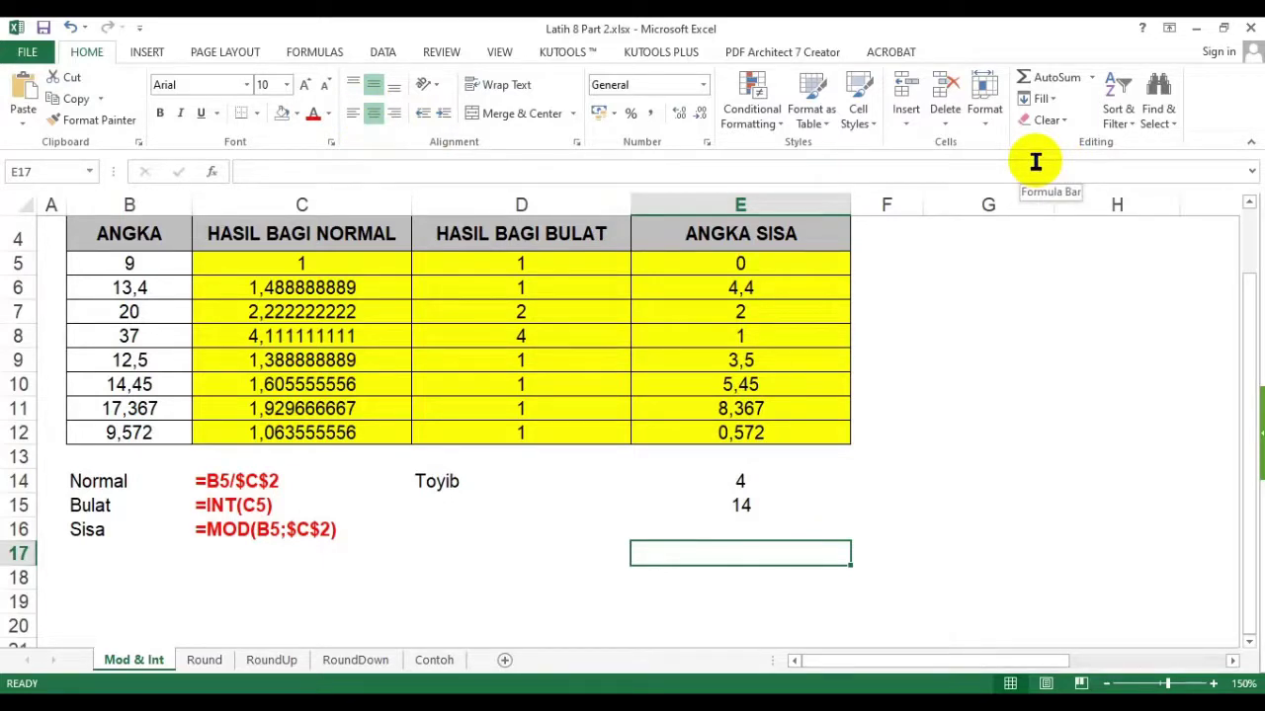
pyautogui.write('3,5')
pyautogui.press('Return')
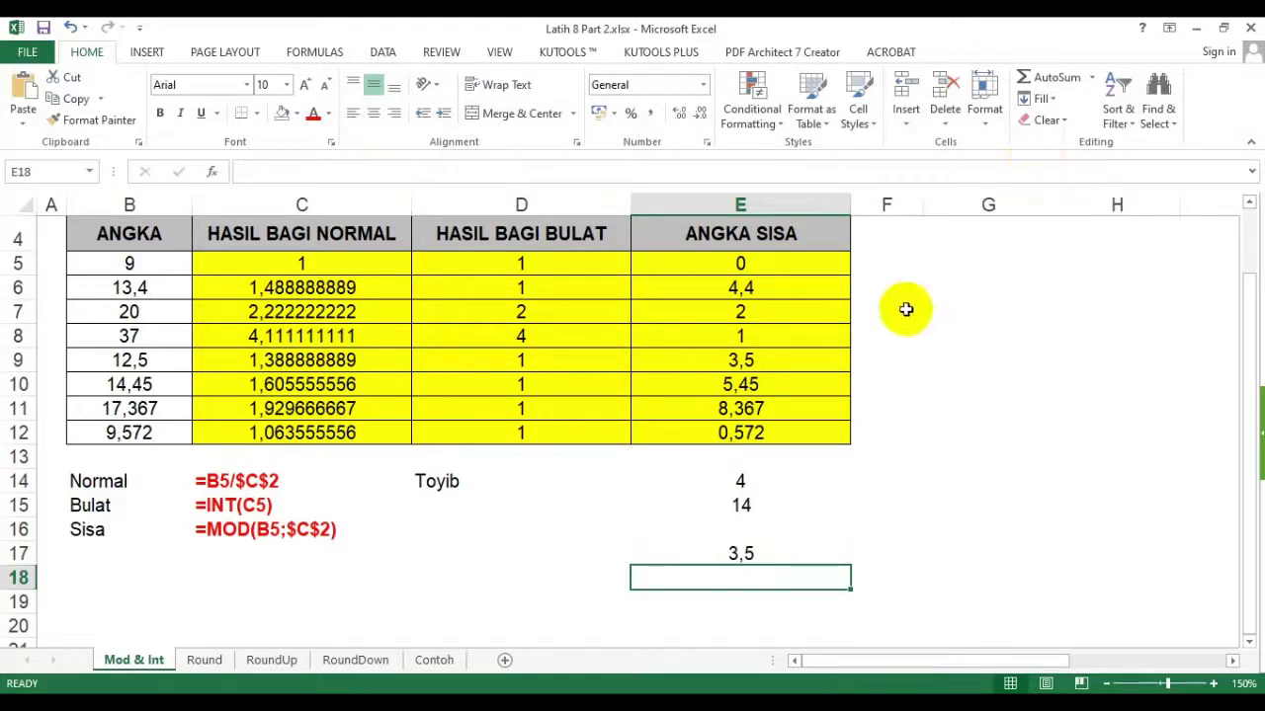
pyautogui.click(718, 546)
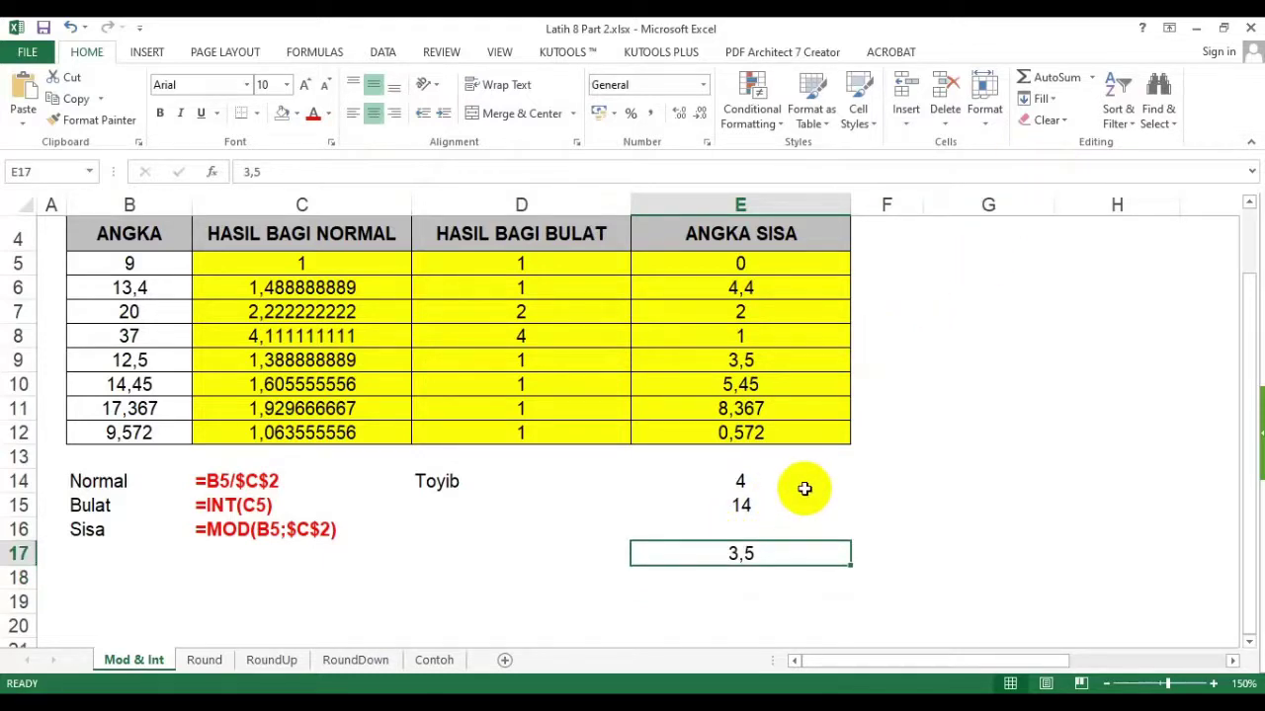
# - Enter =E15/E14 in E17, then overwrite it with =14/4
pyautogui.write('=')
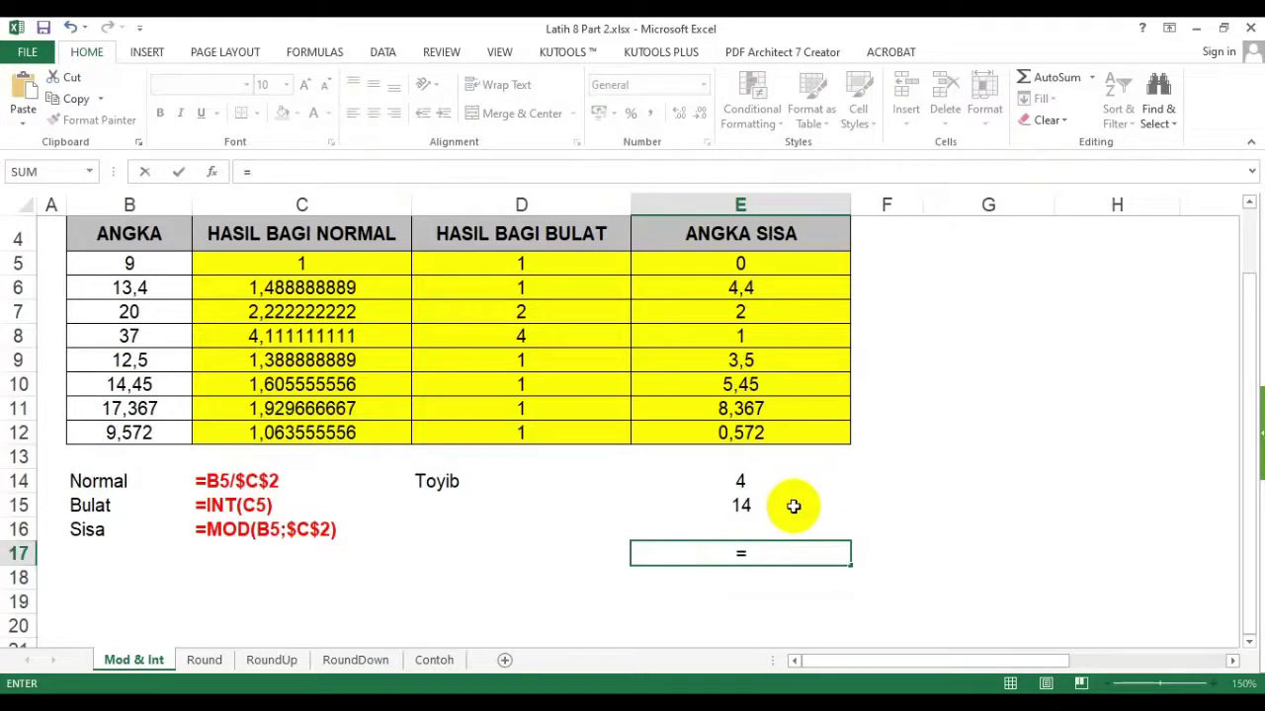
pyautogui.click(746, 507)
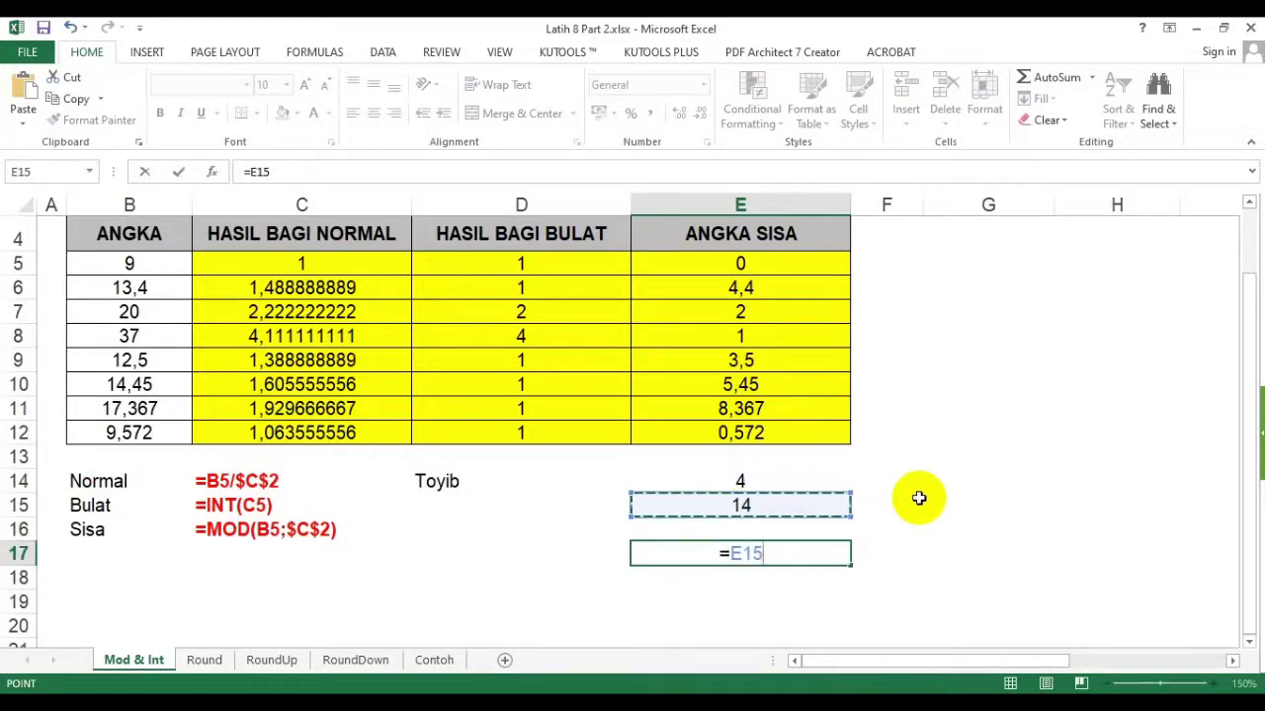
pyautogui.write('/')
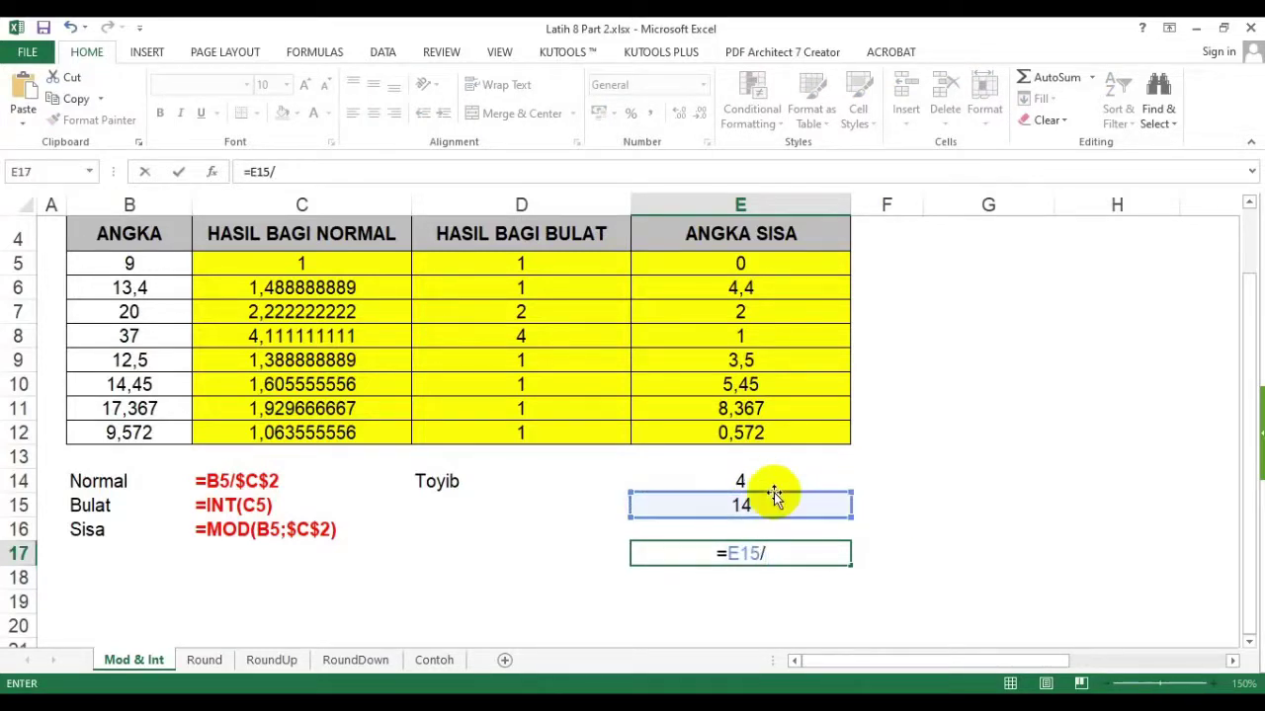
pyautogui.click(758, 480)
pyautogui.hotkey('ctrl', 'Return')
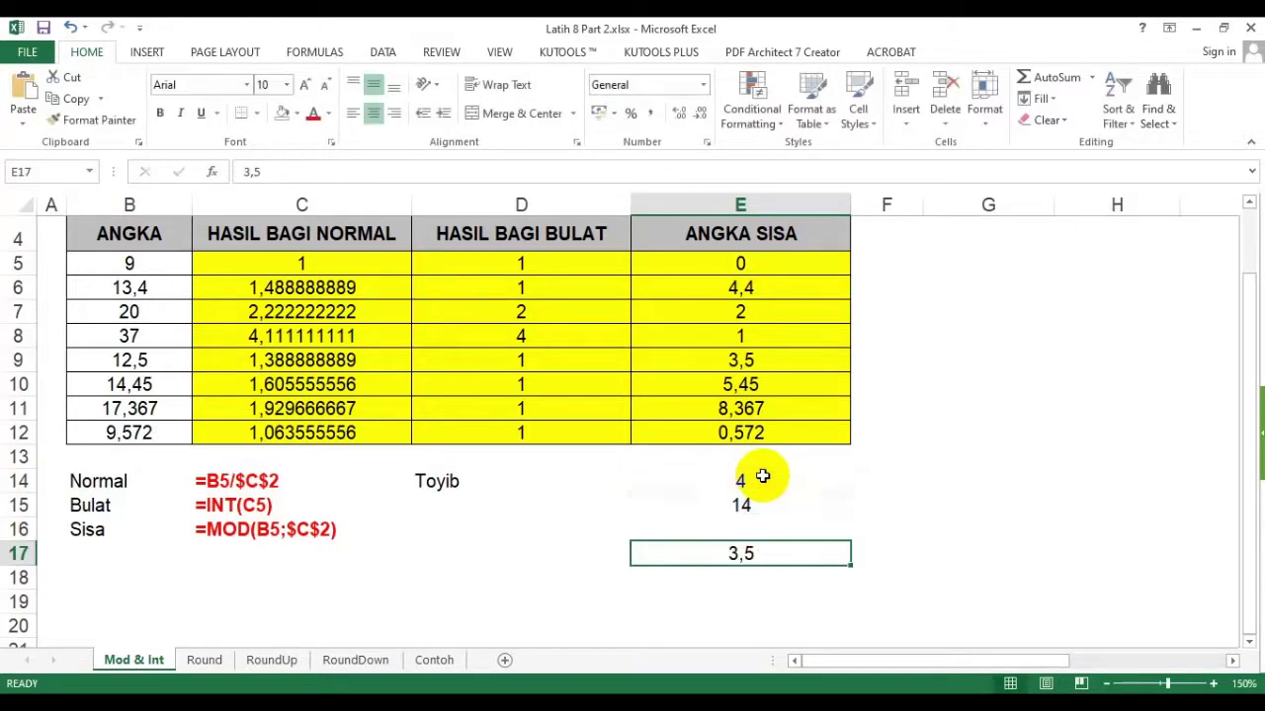
pyautogui.write('=1`4')
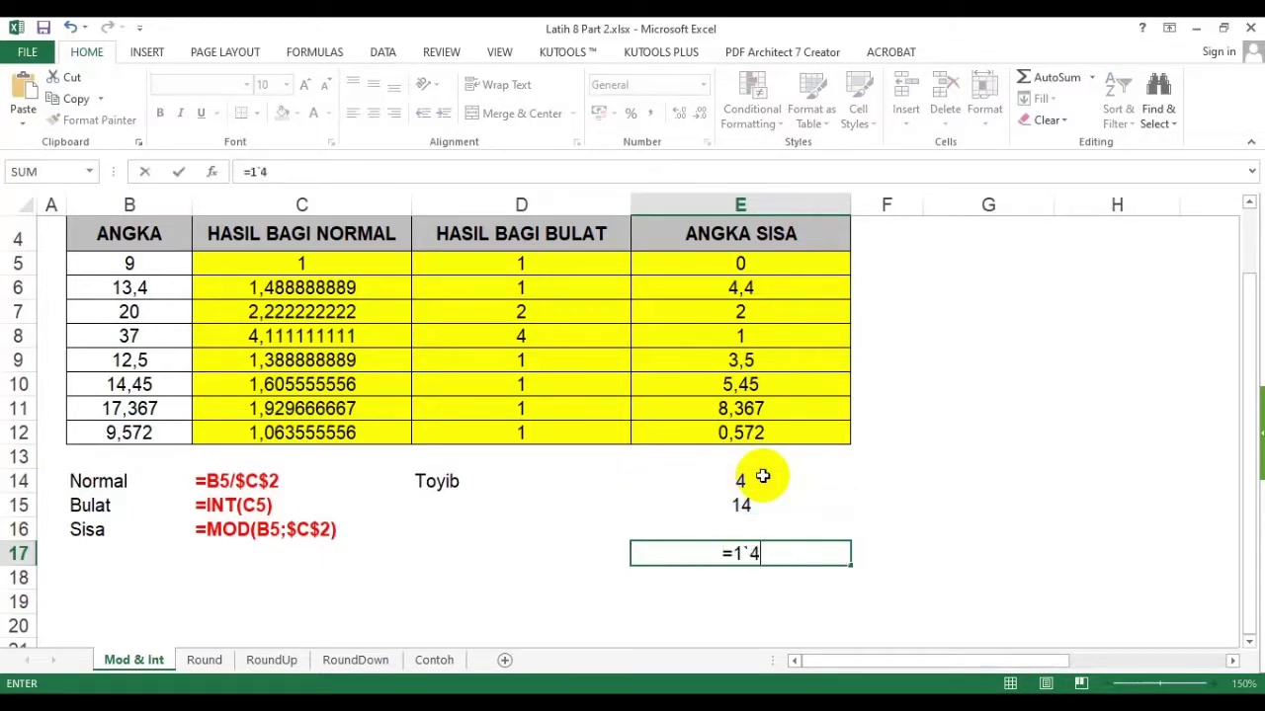
pyautogui.press('BackSpace')
pyautogui.press('BackSpace')
pyautogui.write('4')
pyautogui.write('/4')
pyautogui.press('Return')
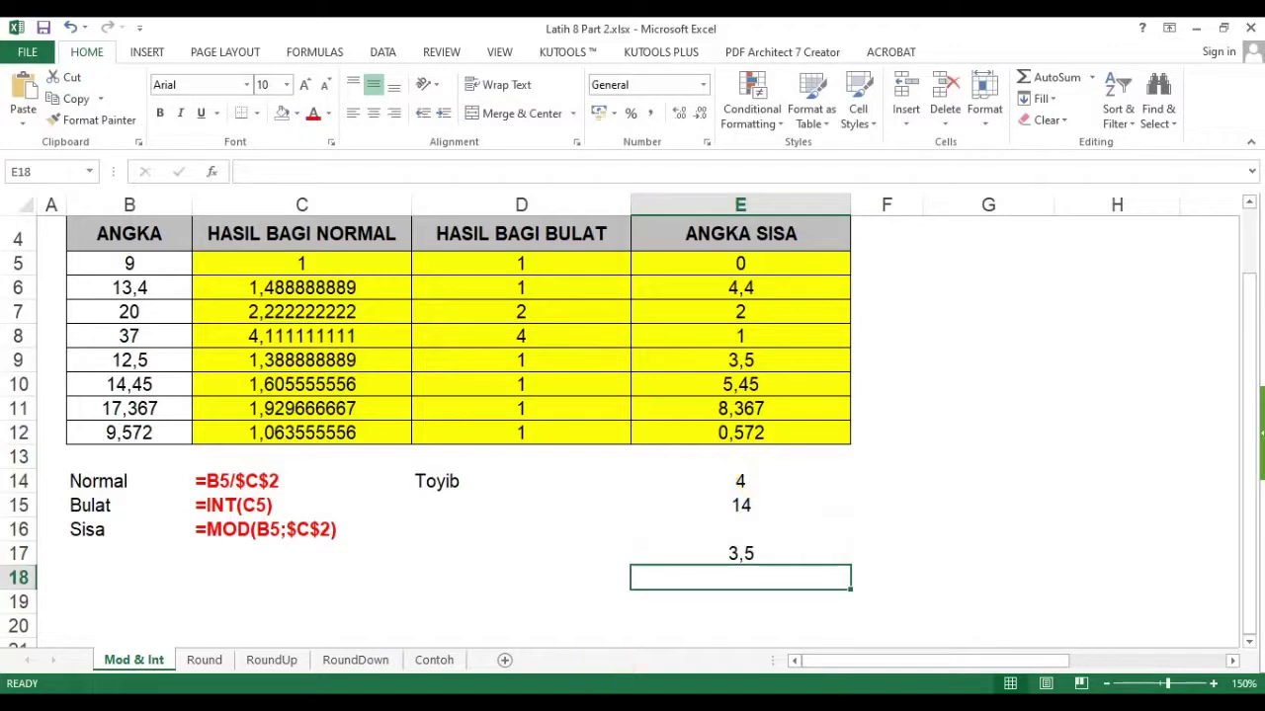
# - Review E17's =14/4 formula and move to E18 for the next formula
pyautogui.click(757, 553)
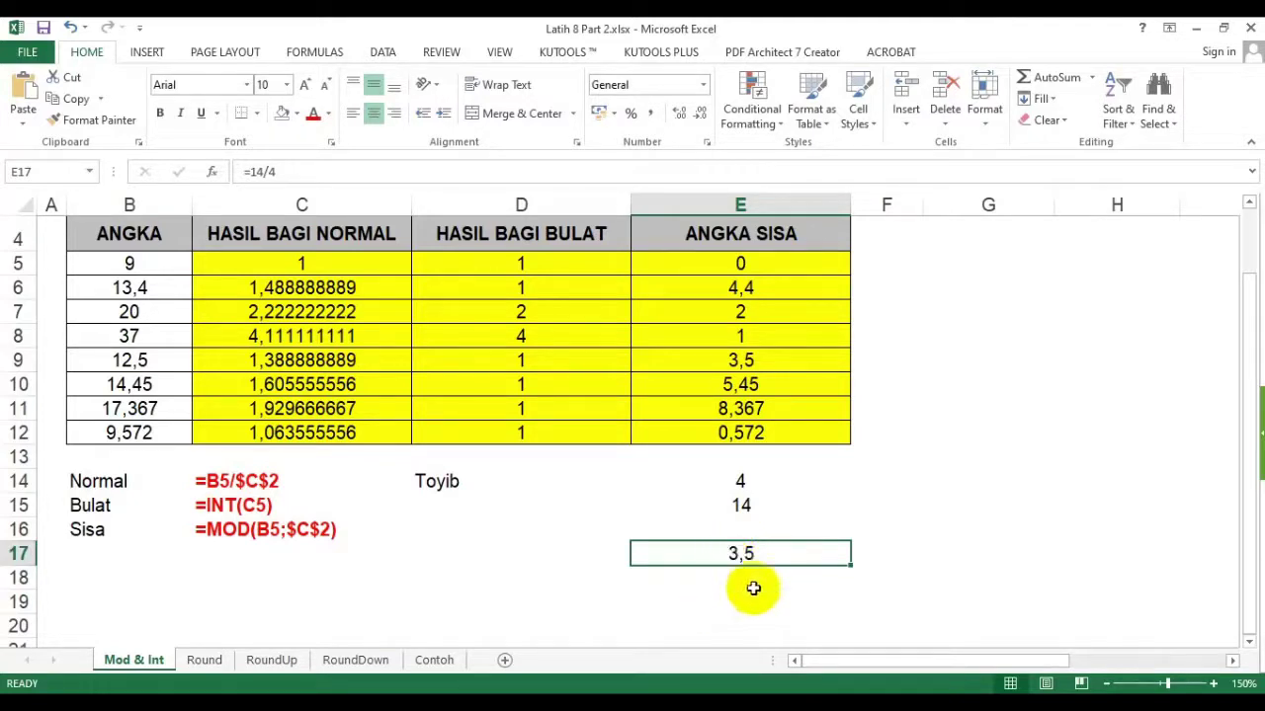
pyautogui.click(937, 509)
pyautogui.click(741, 577)
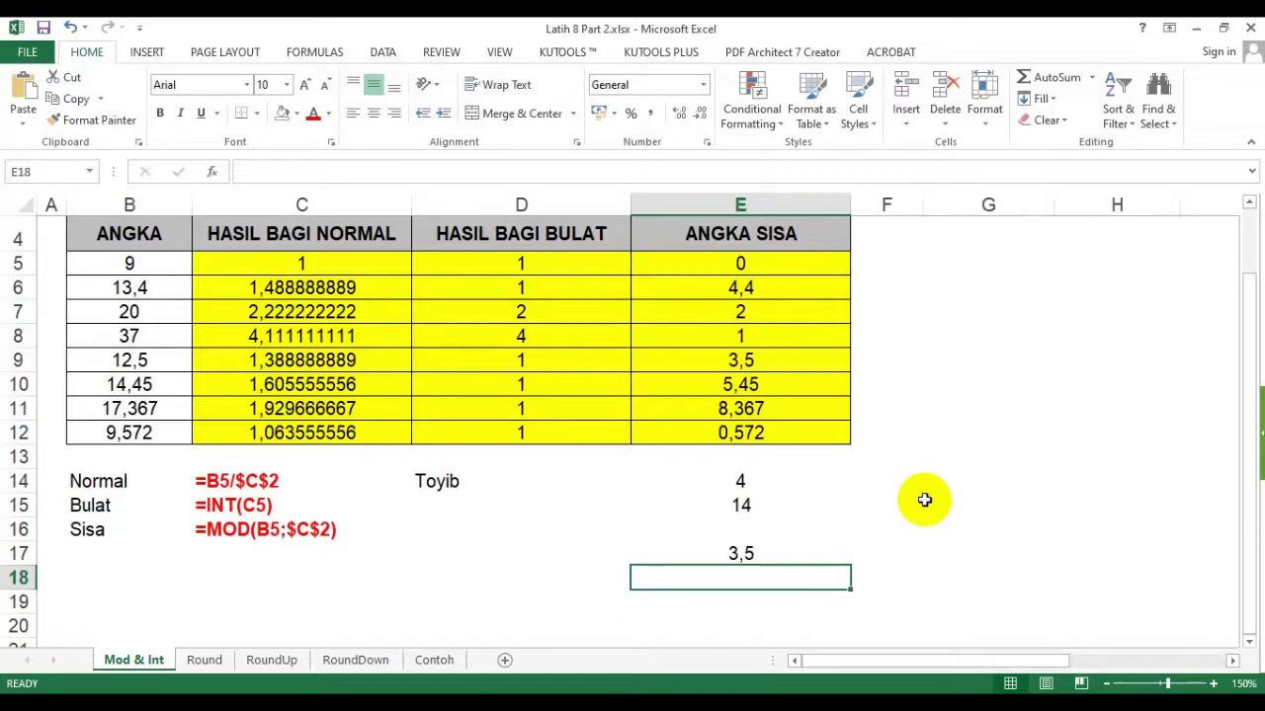
pyautogui.click(736, 555)
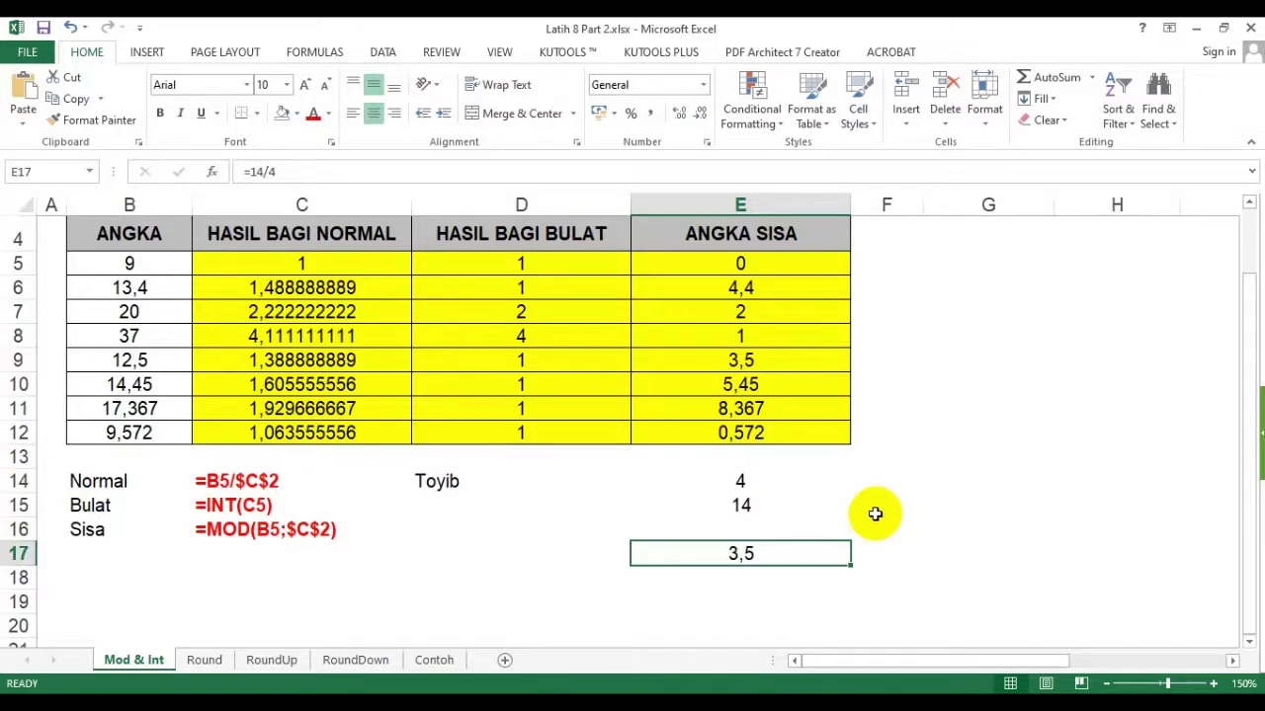
pyautogui.press('Return')
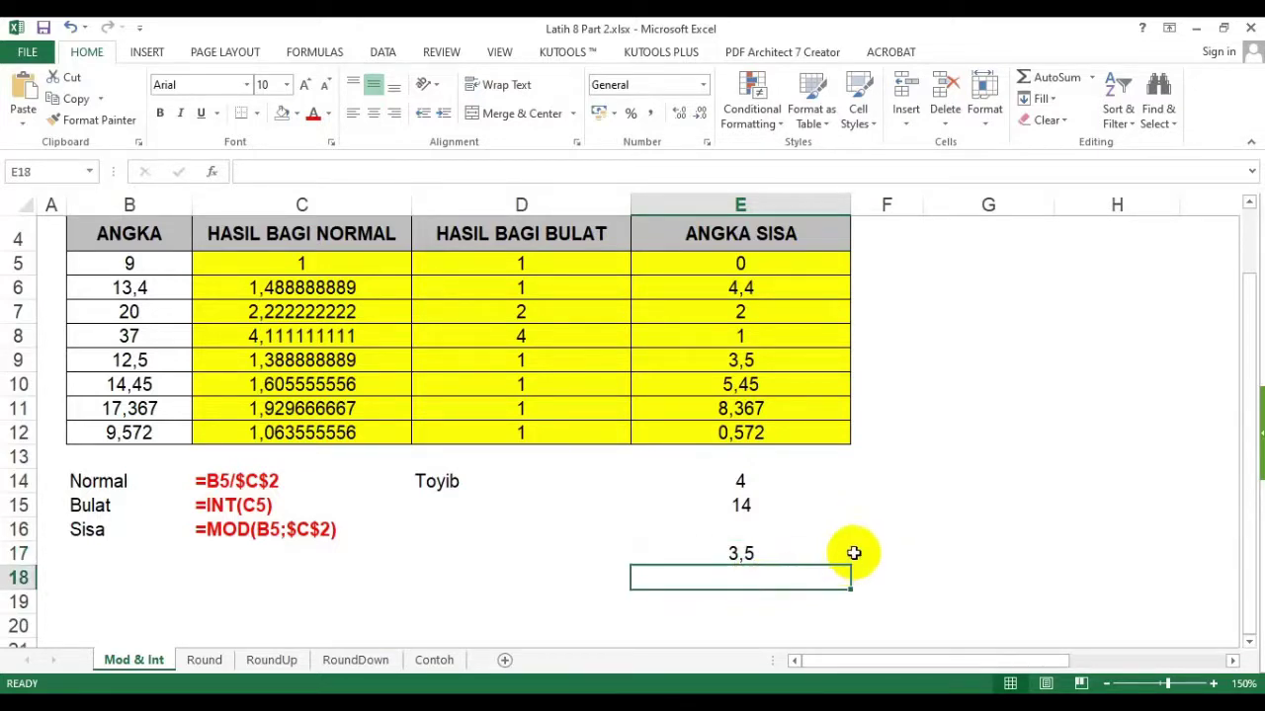
pyautogui.click(791, 551)
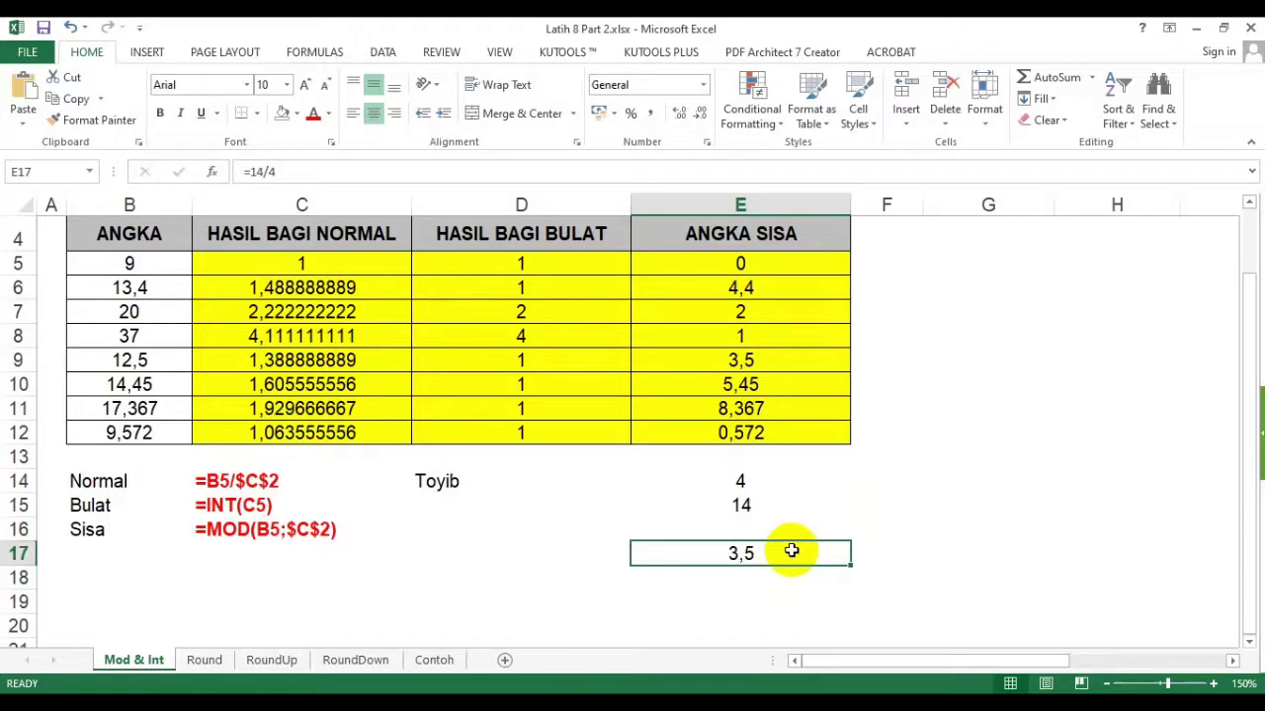
pyautogui.click(765, 581)
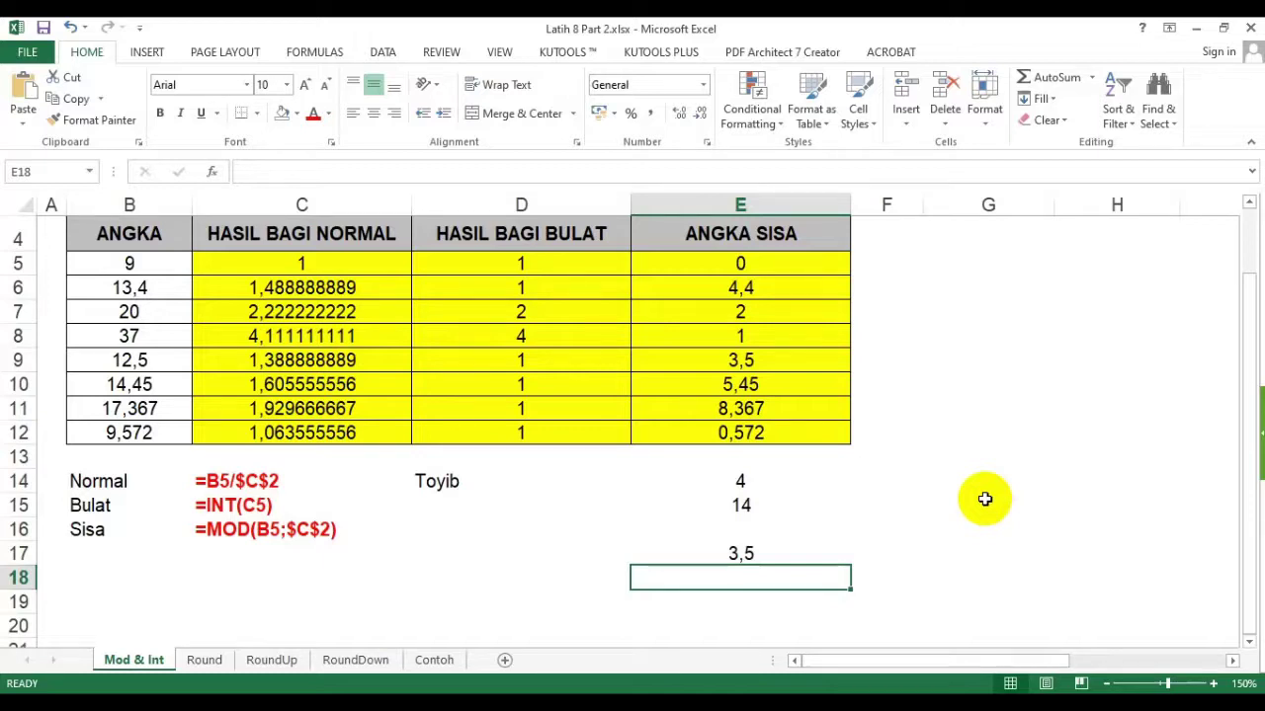
pyautogui.write('=')
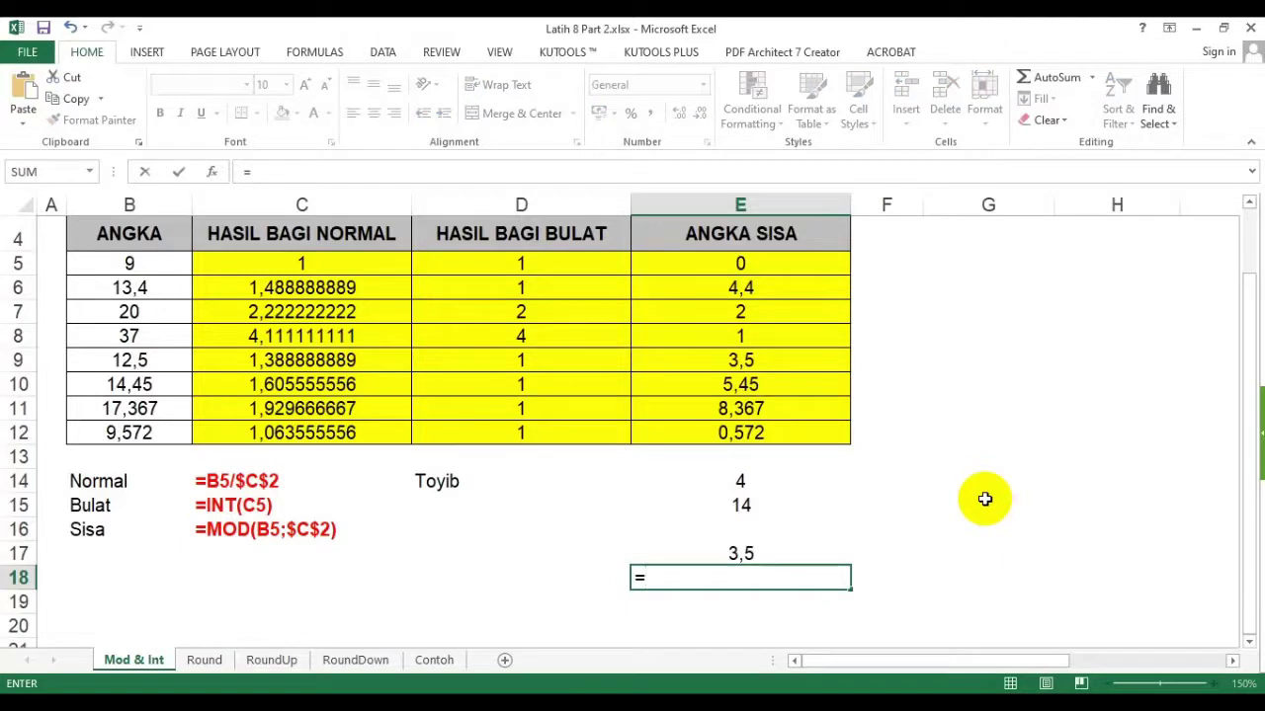
pyautogui.write('in')
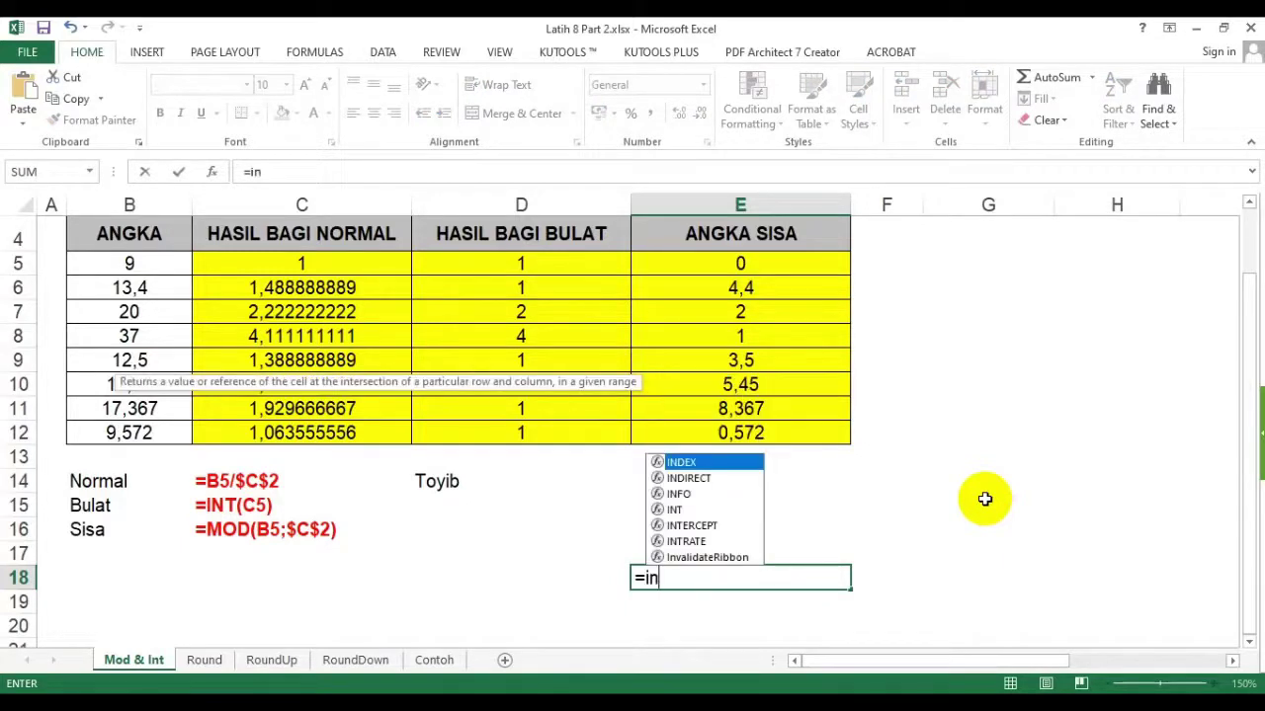
pyautogui.write('t(')
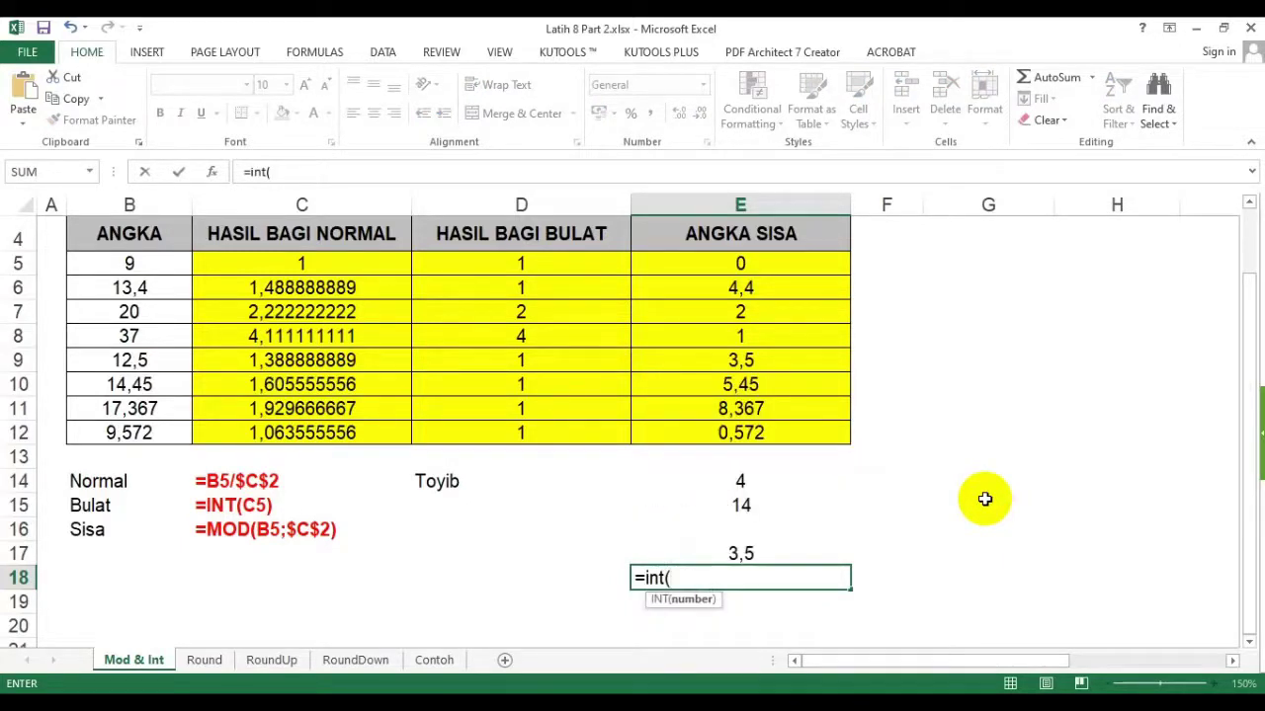
pyautogui.click(750, 553)
pyautogui.write(')')
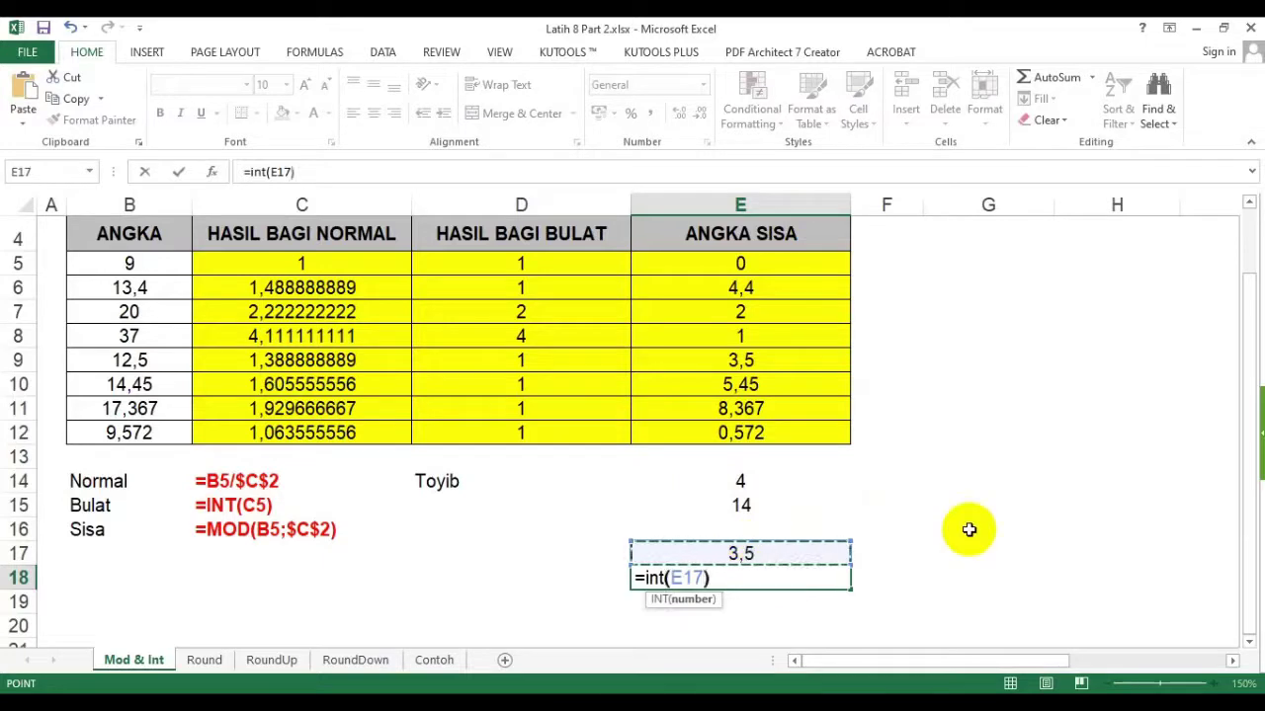
pyautogui.press('Return')
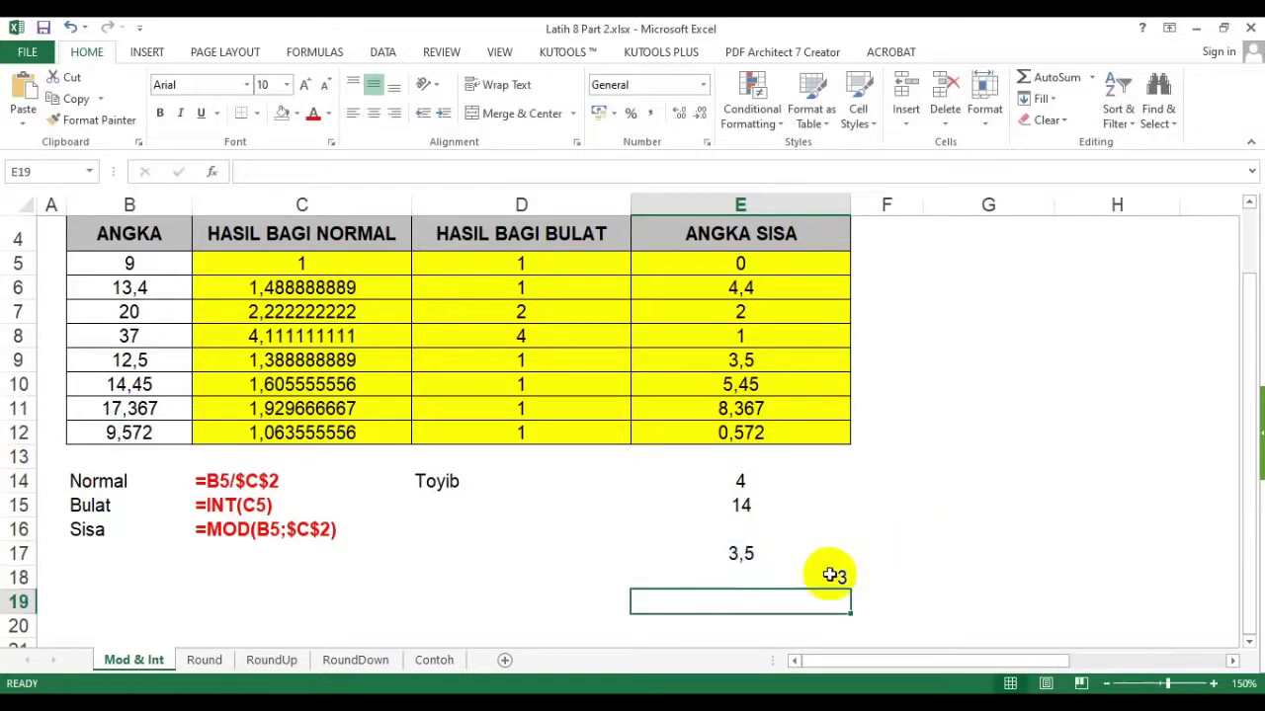
pyautogui.click(830, 578)
pyautogui.click(373, 112)
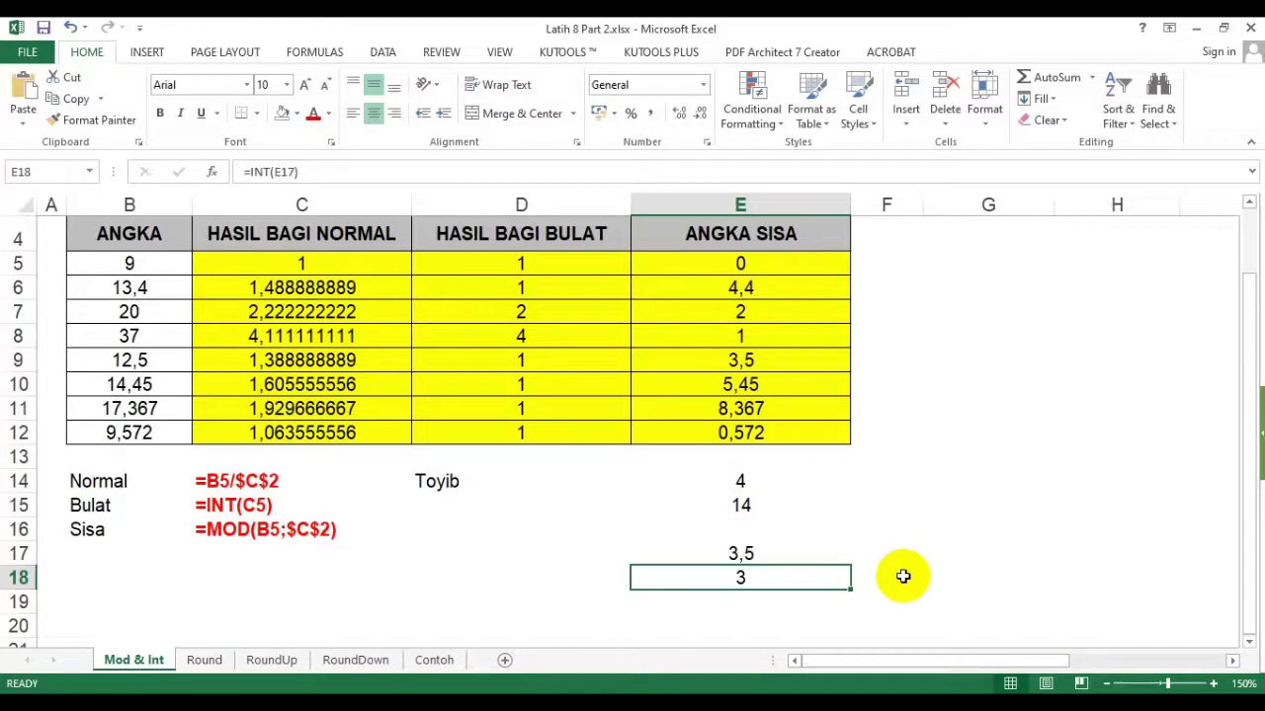
pyautogui.click(933, 524)
pyautogui.click(744, 582)
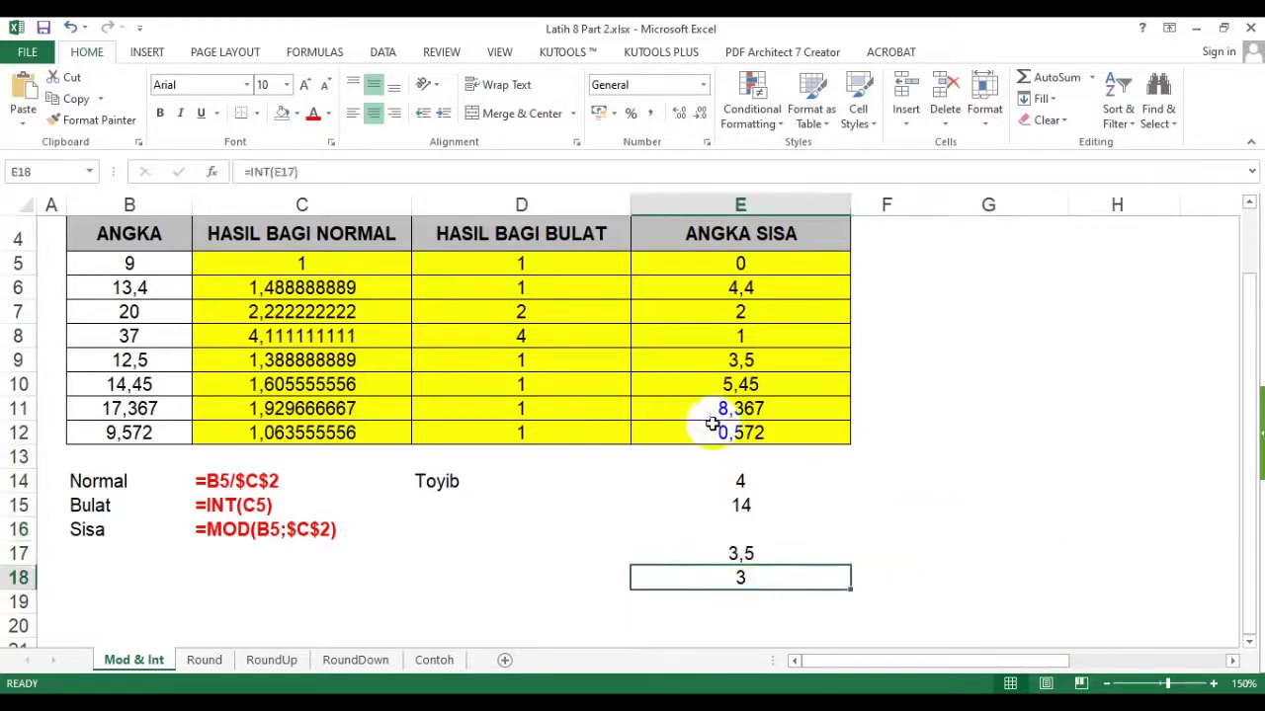
pyautogui.click(971, 495)
pyautogui.click(747, 580)
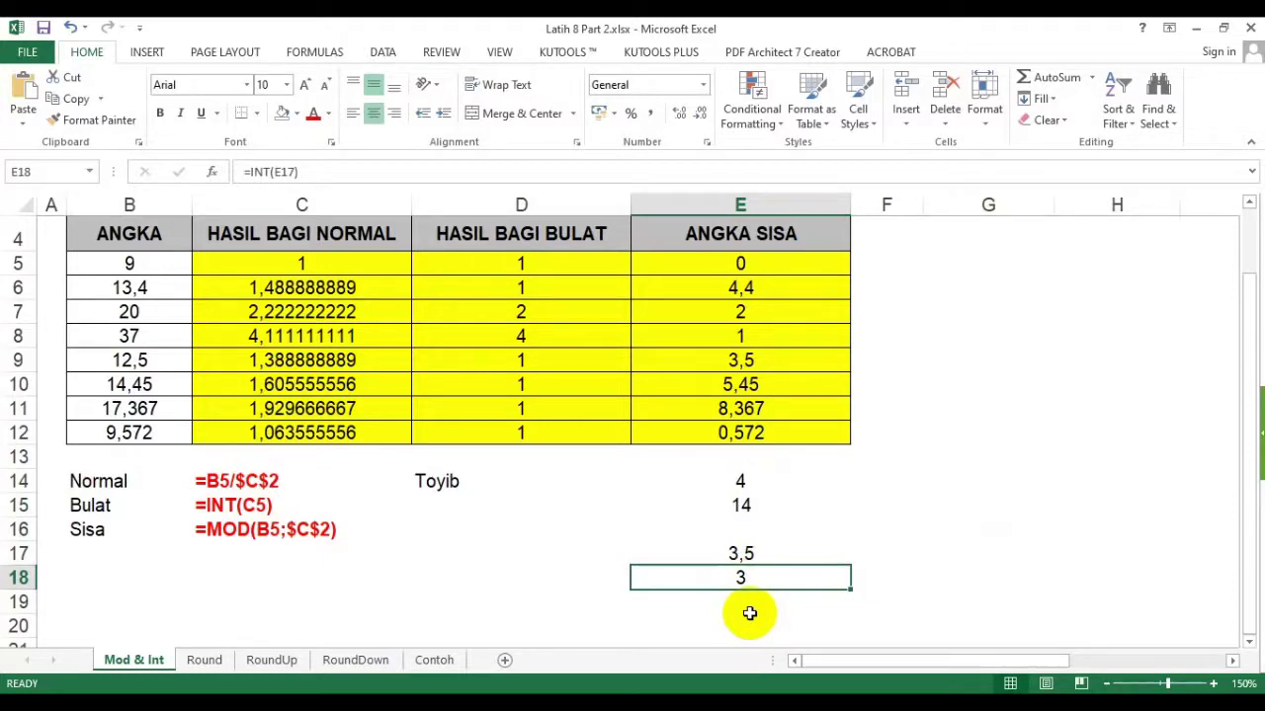
pyautogui.click(748, 603)
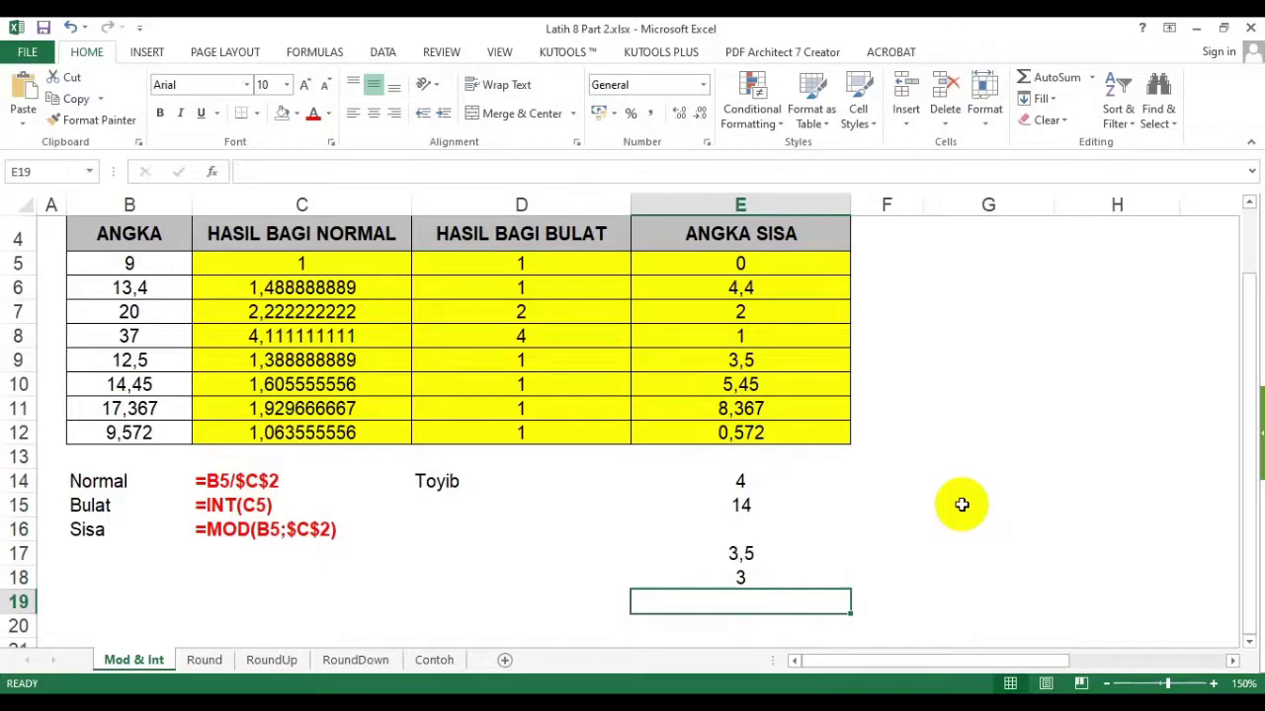
# - Discard a half-typed entry in E19 and check the INT result 3 and dividend 14
pyautogui.write('2')
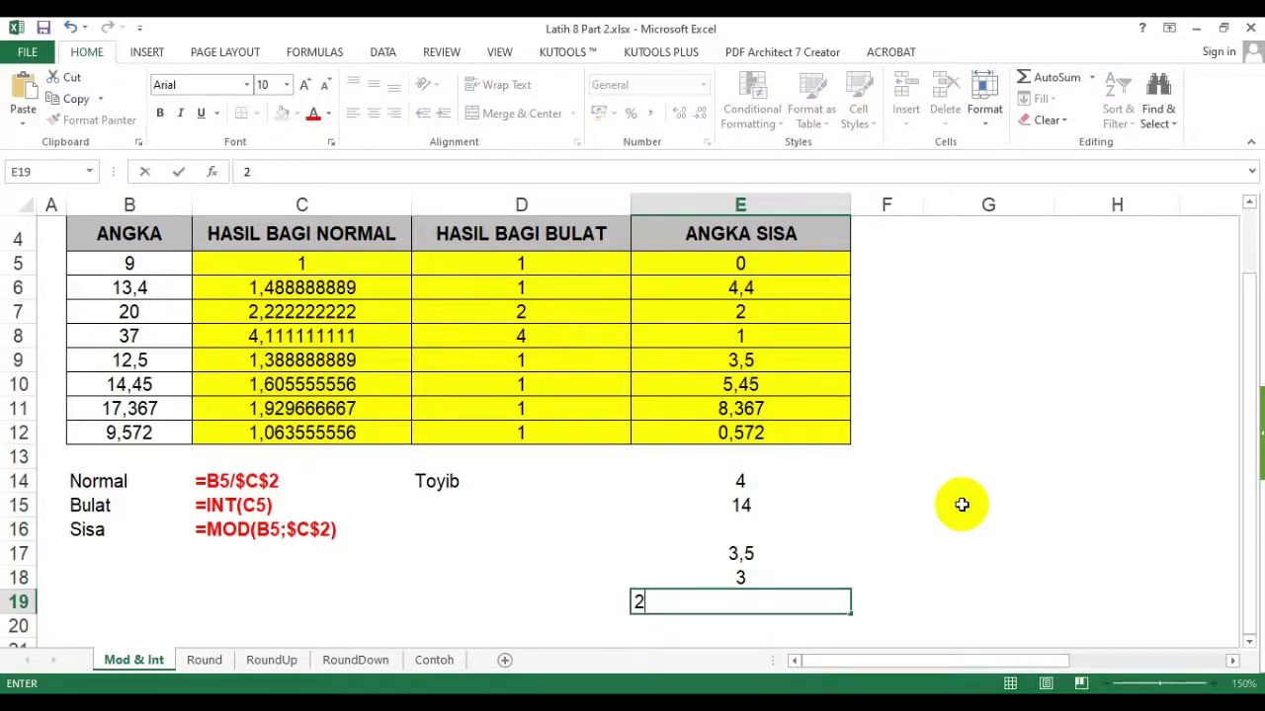
pyautogui.press('Escape')
pyautogui.click(961, 505)
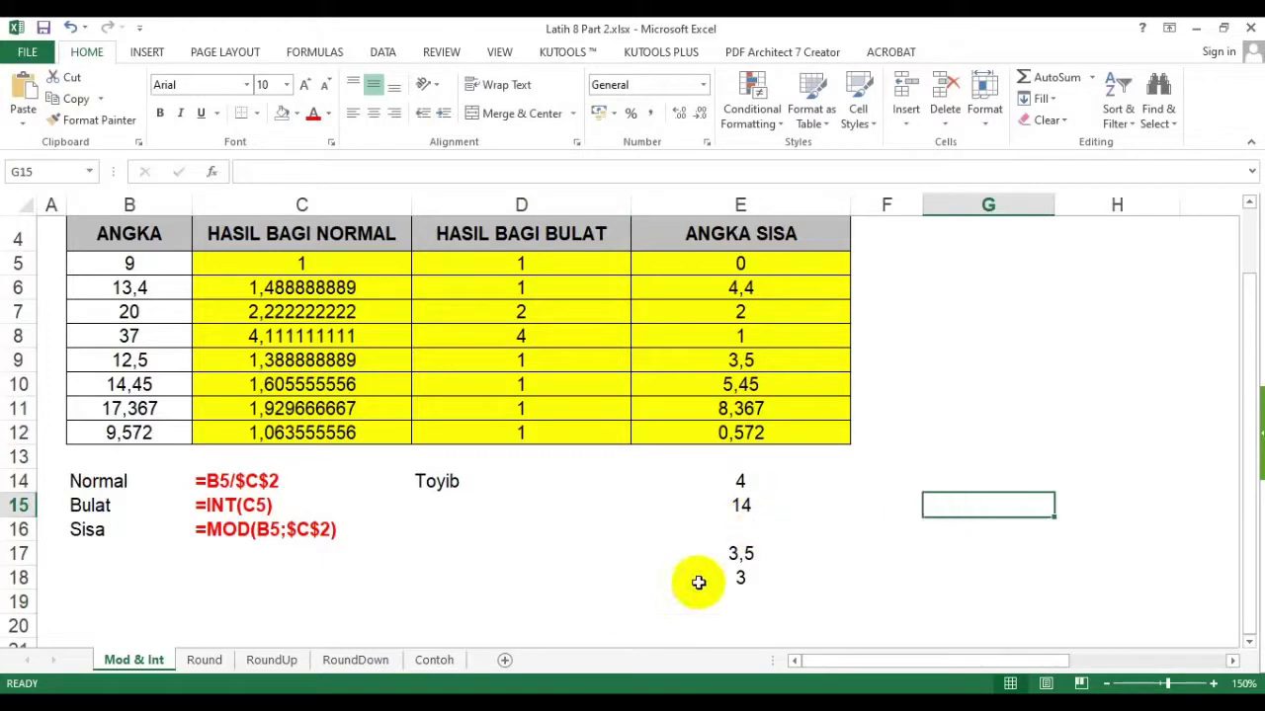
pyautogui.click(737, 579)
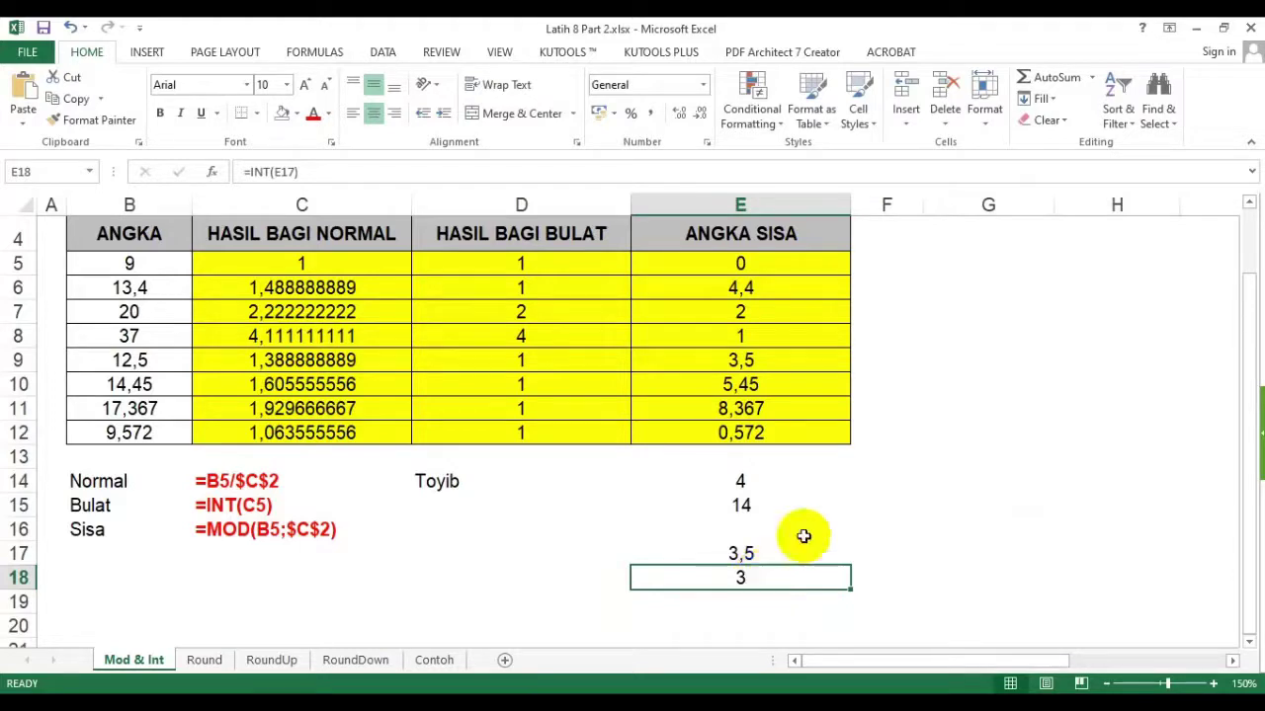
pyautogui.click(761, 507)
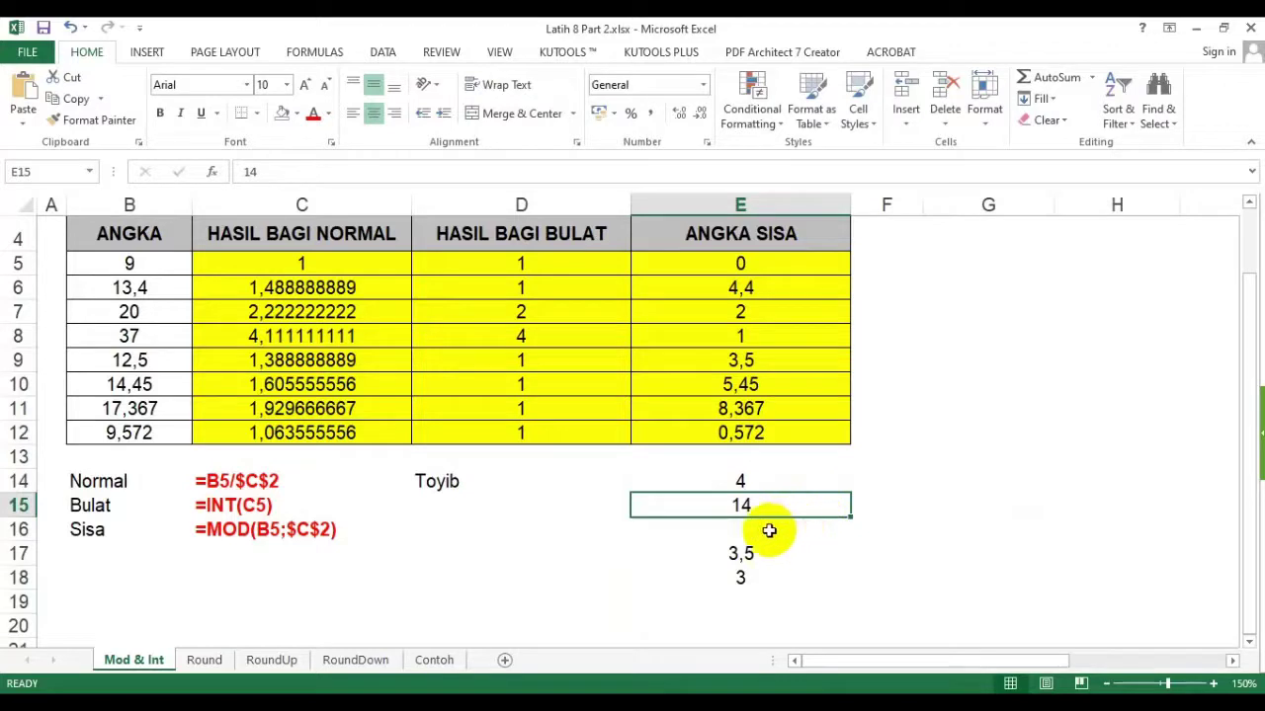
pyautogui.click(725, 599)
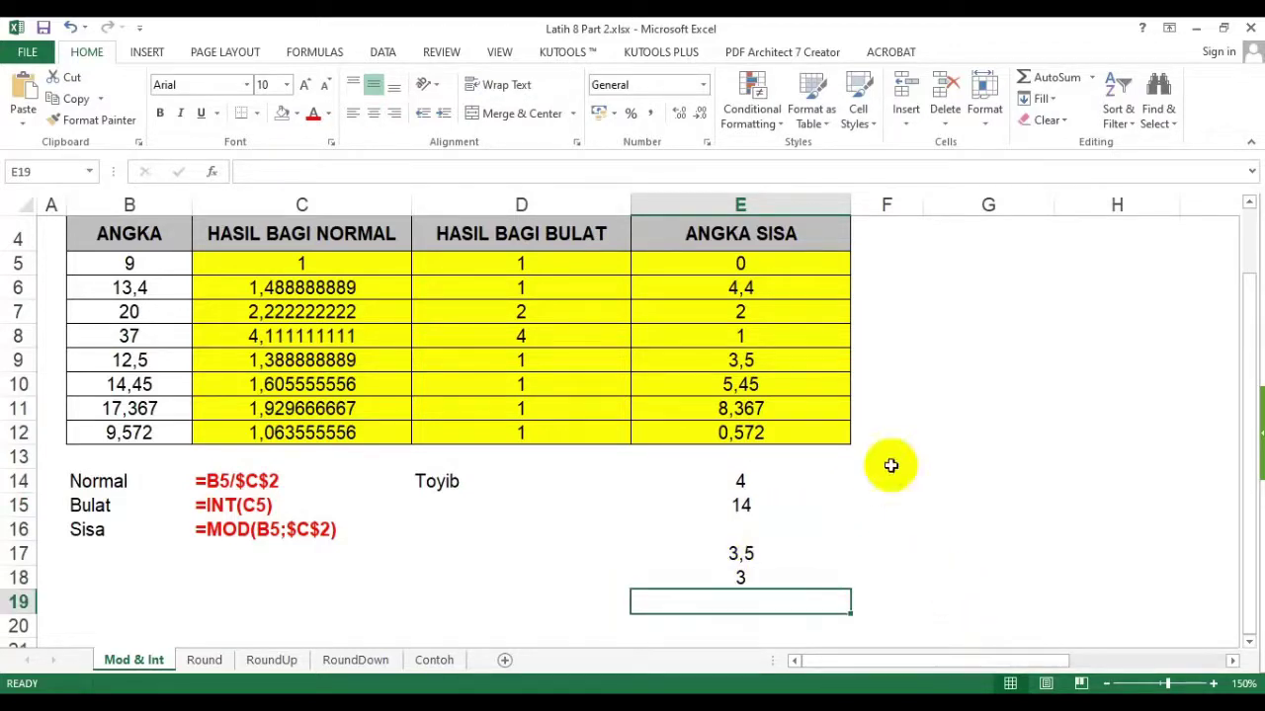
# - Enter 2 in E19 and centre it
pyautogui.write('2')
pyautogui.press('Return')
pyautogui.press('Up')
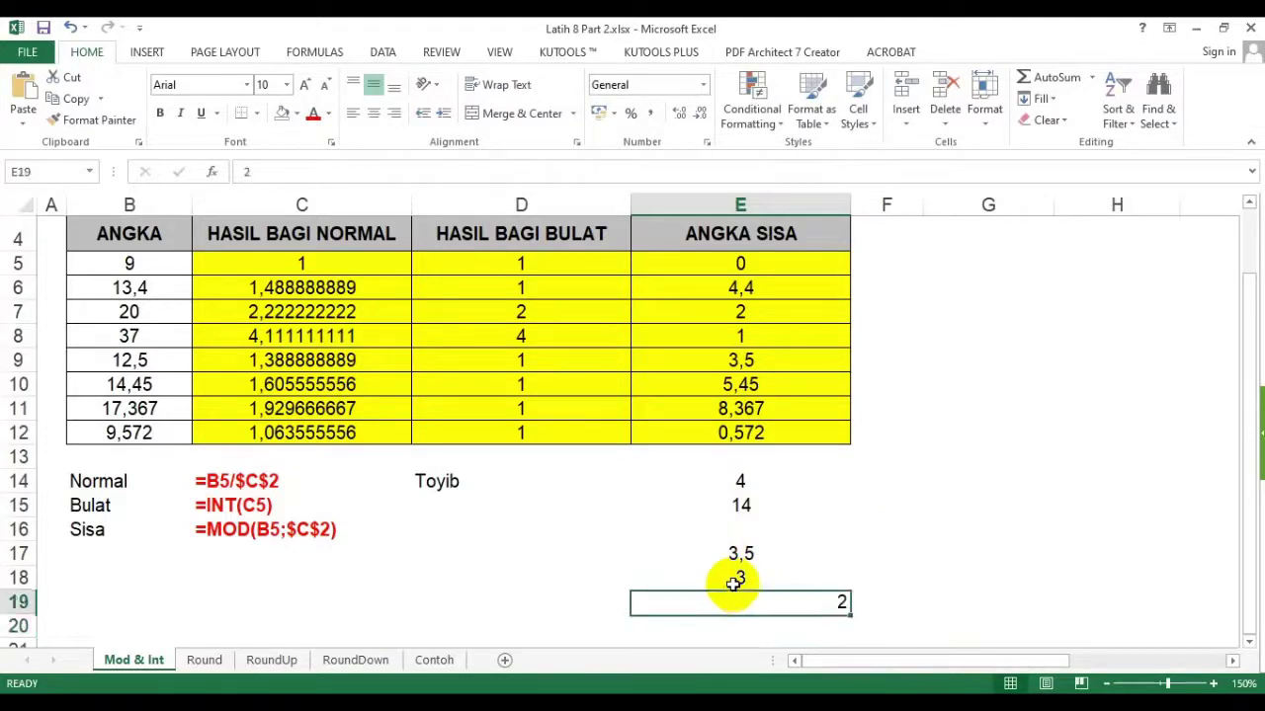
pyautogui.click(373, 113)
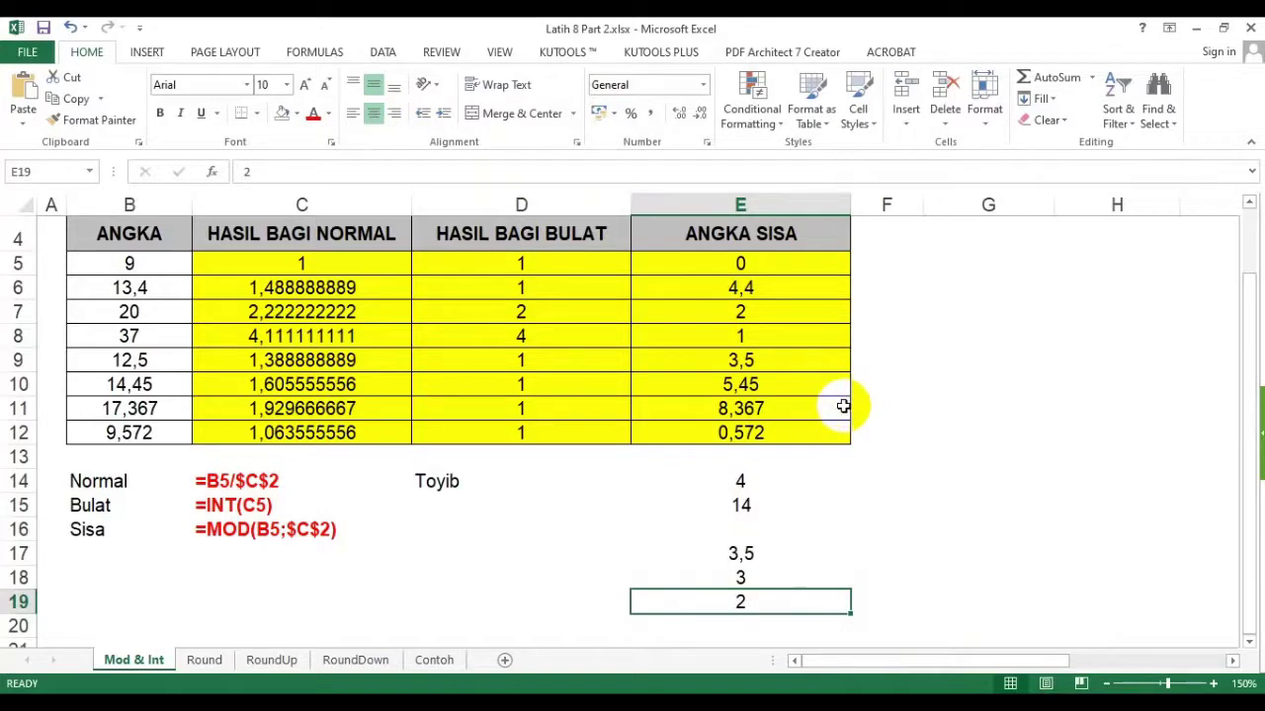
# - Replace E19's typed 2 with the formula =MOD(14;4) and review the result
pyautogui.write('=')
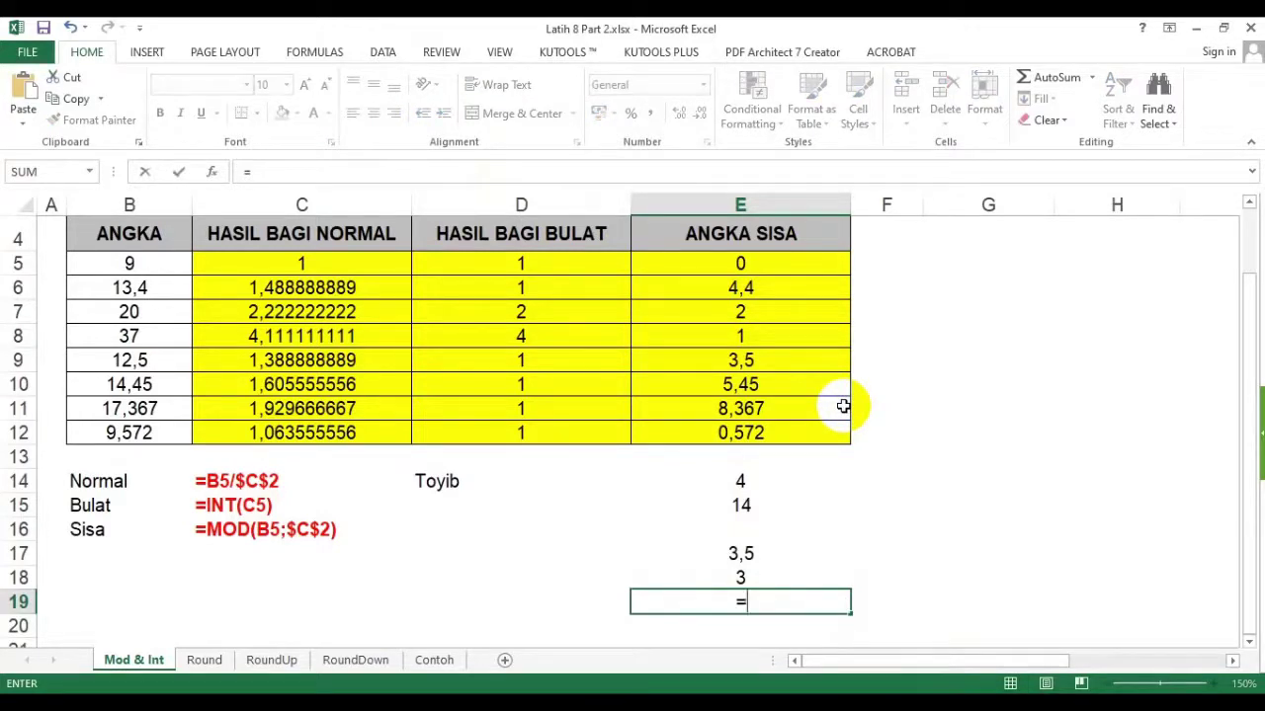
pyautogui.write('(')
pyautogui.press('BackSpace')
pyautogui.write('mo')
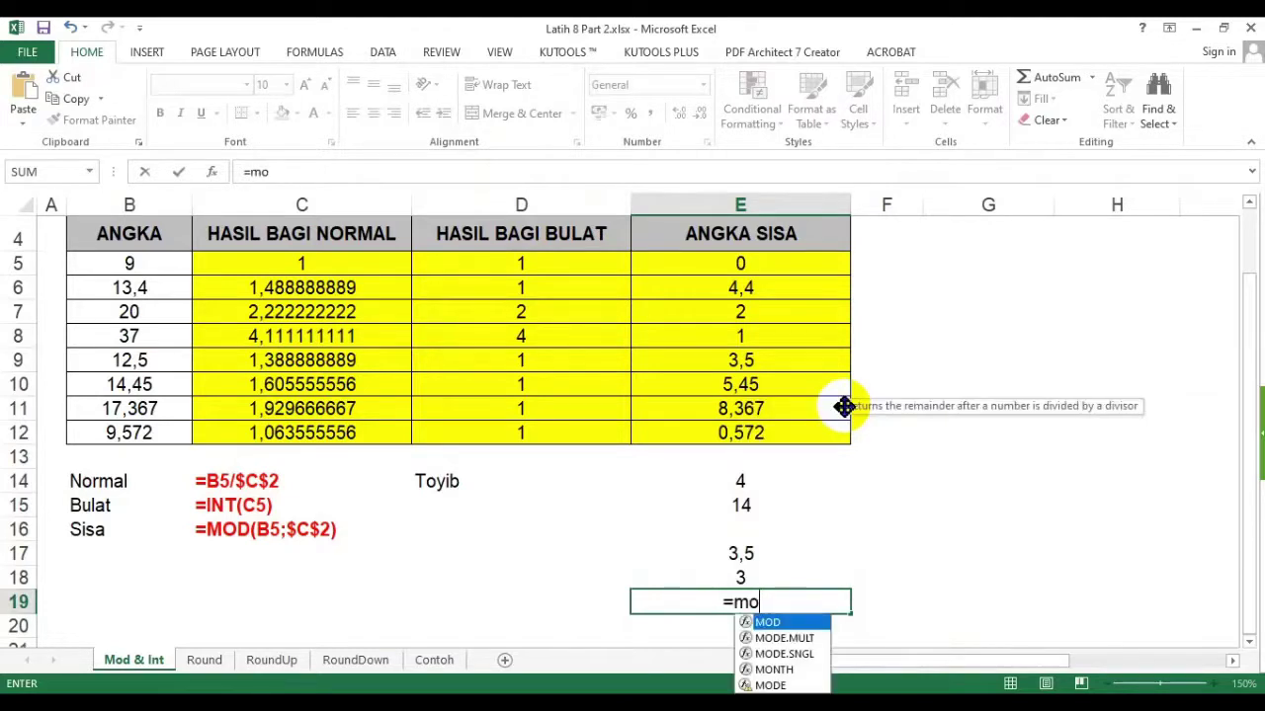
pyautogui.write('d(')
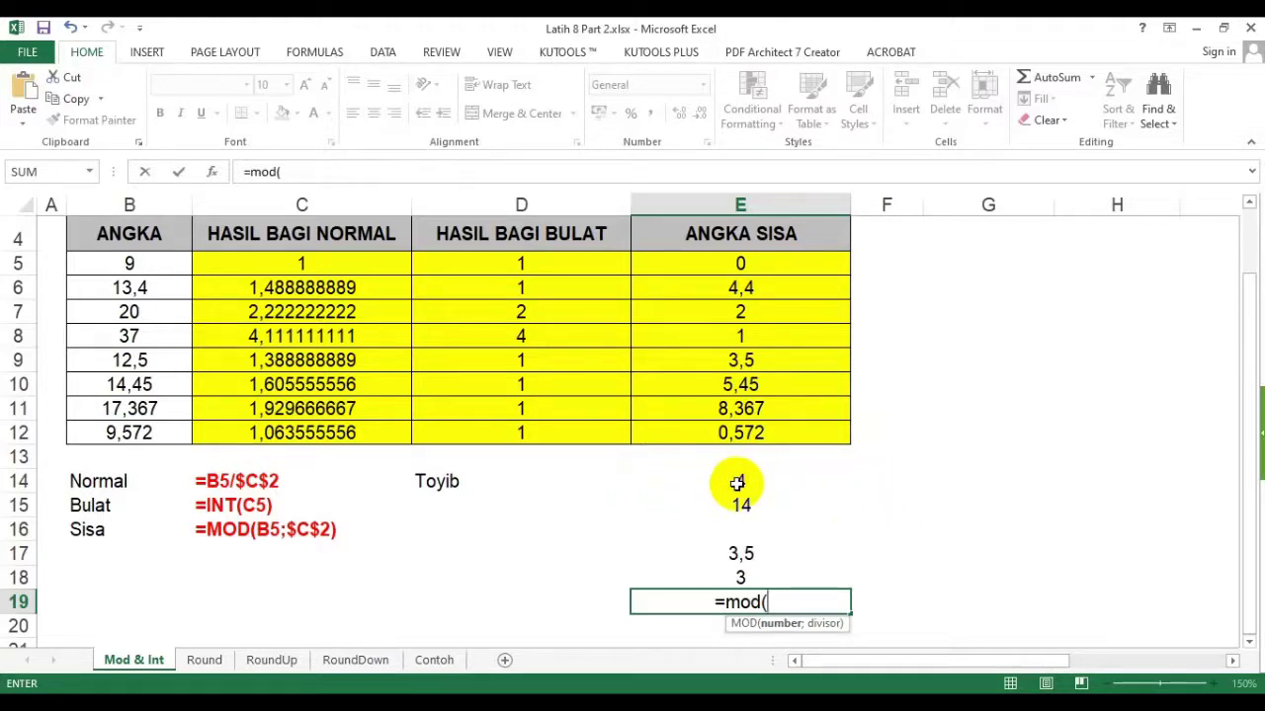
pyautogui.write('14')
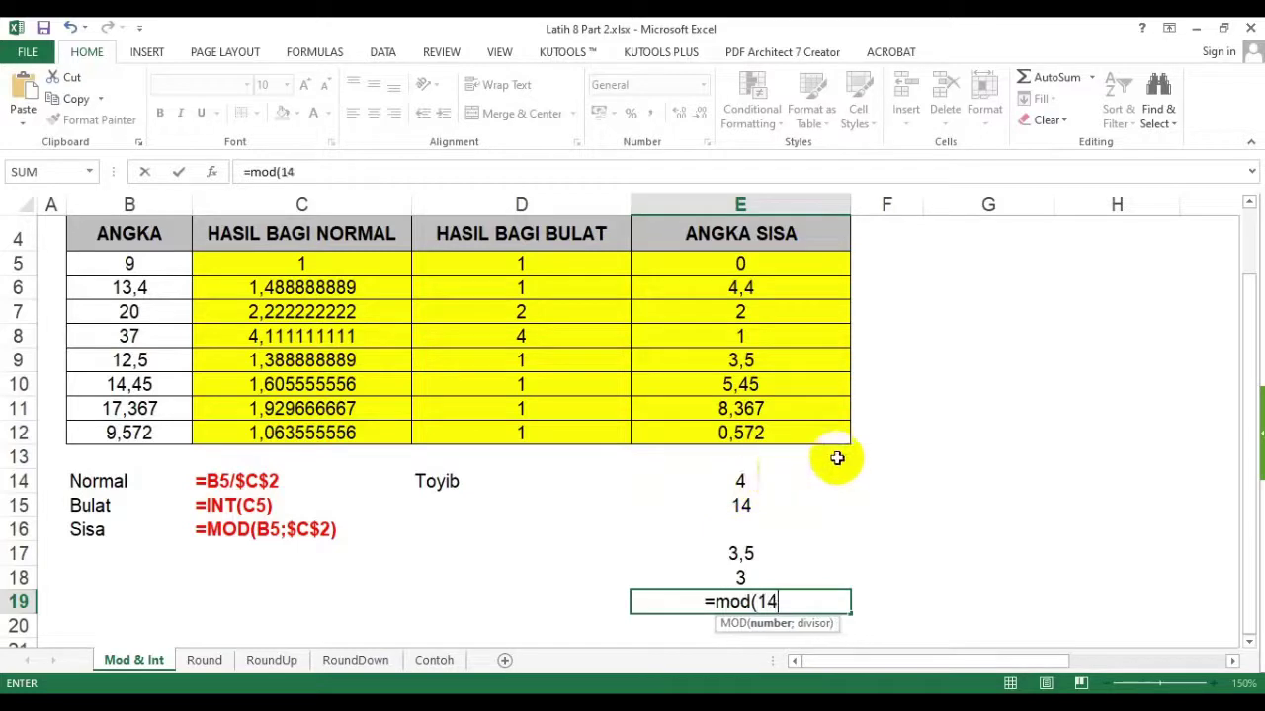
pyautogui.write(';')
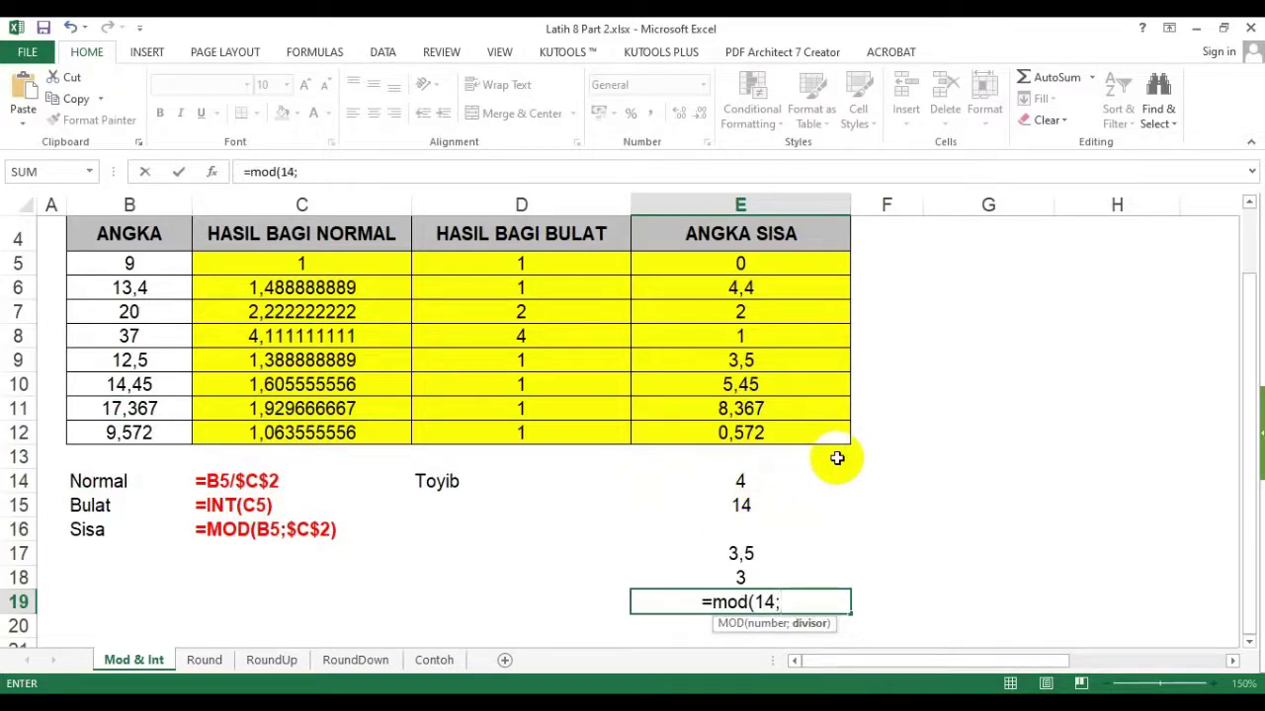
pyautogui.write('4')
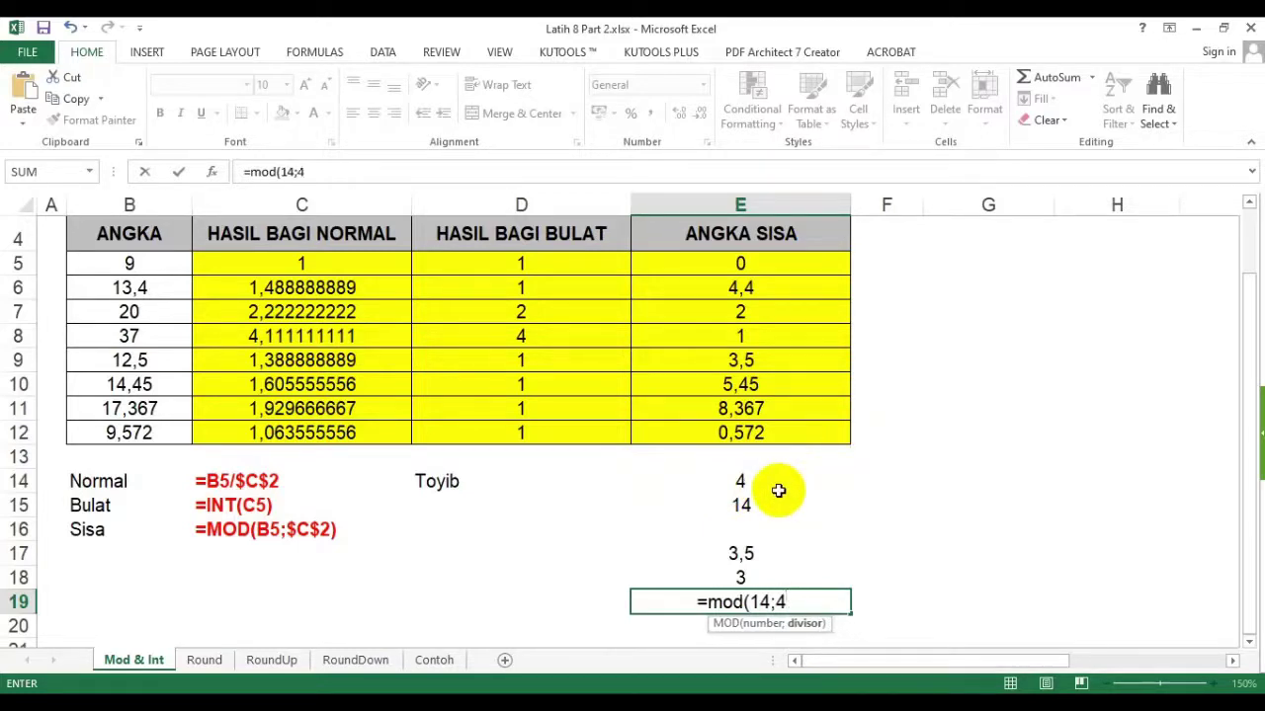
pyautogui.write(')')
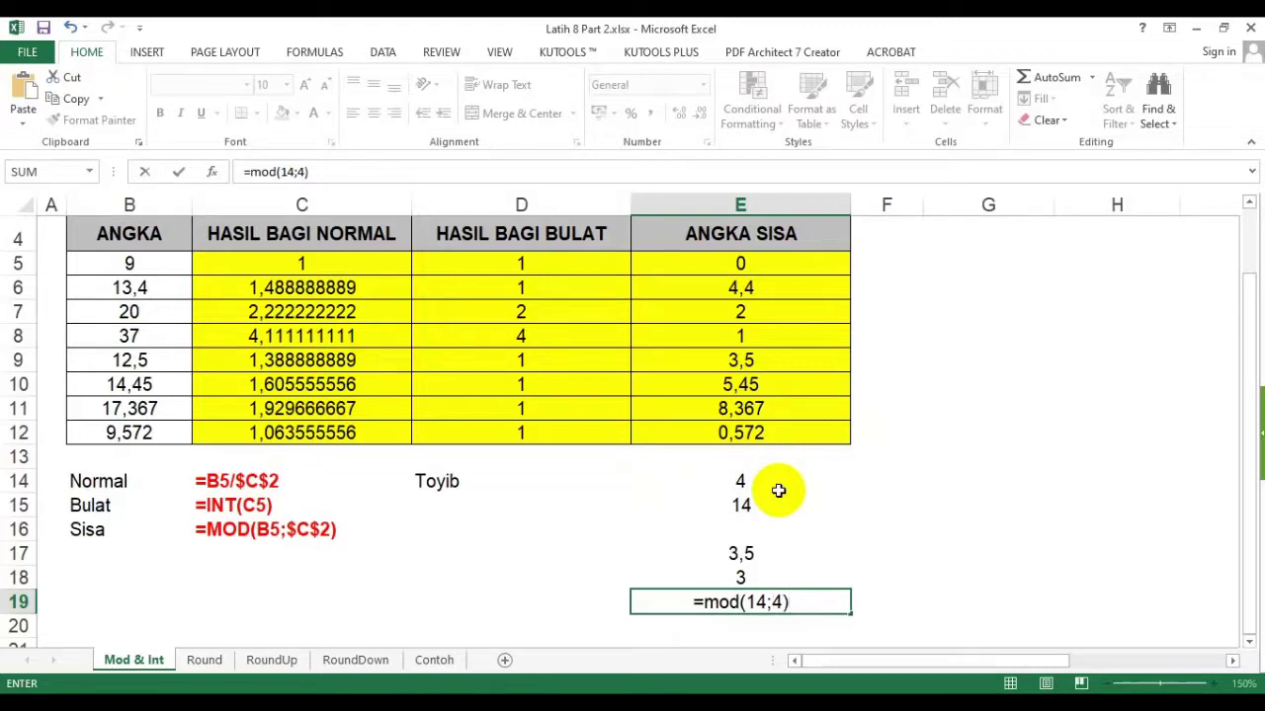
pyautogui.hotkey('ctrl', 'Return')
pyautogui.press('Return')
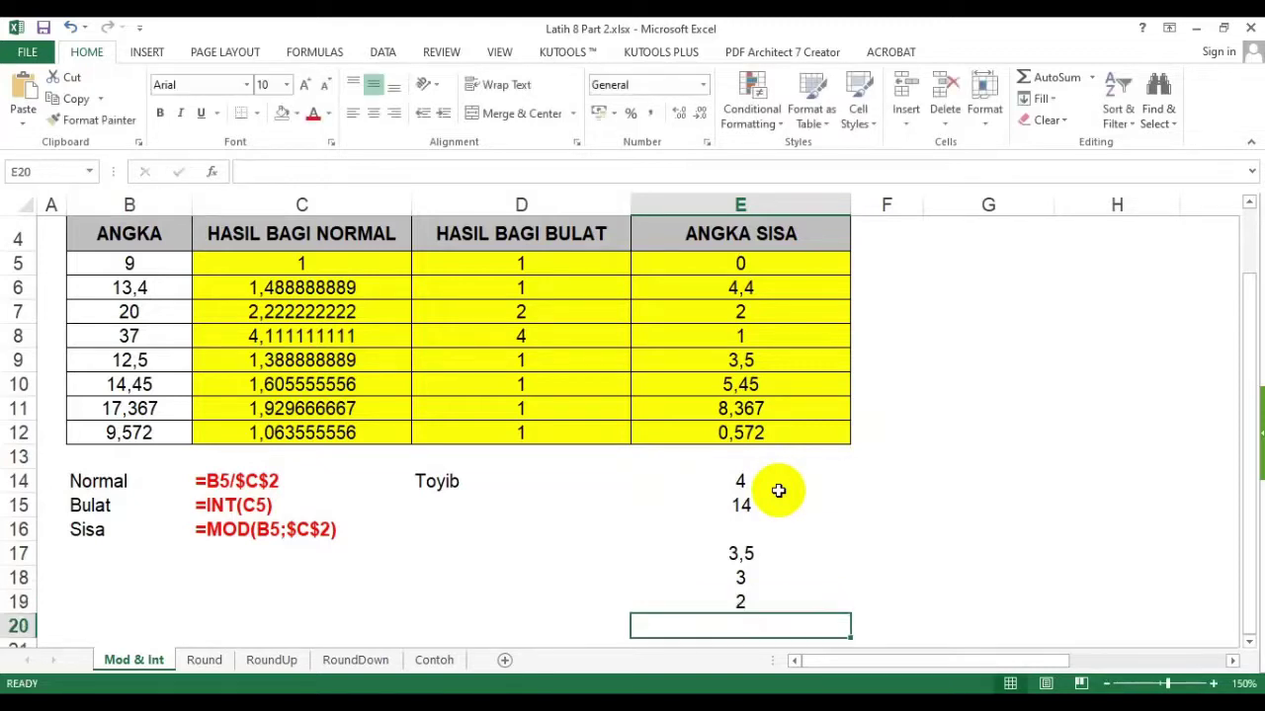
pyautogui.press('Up')
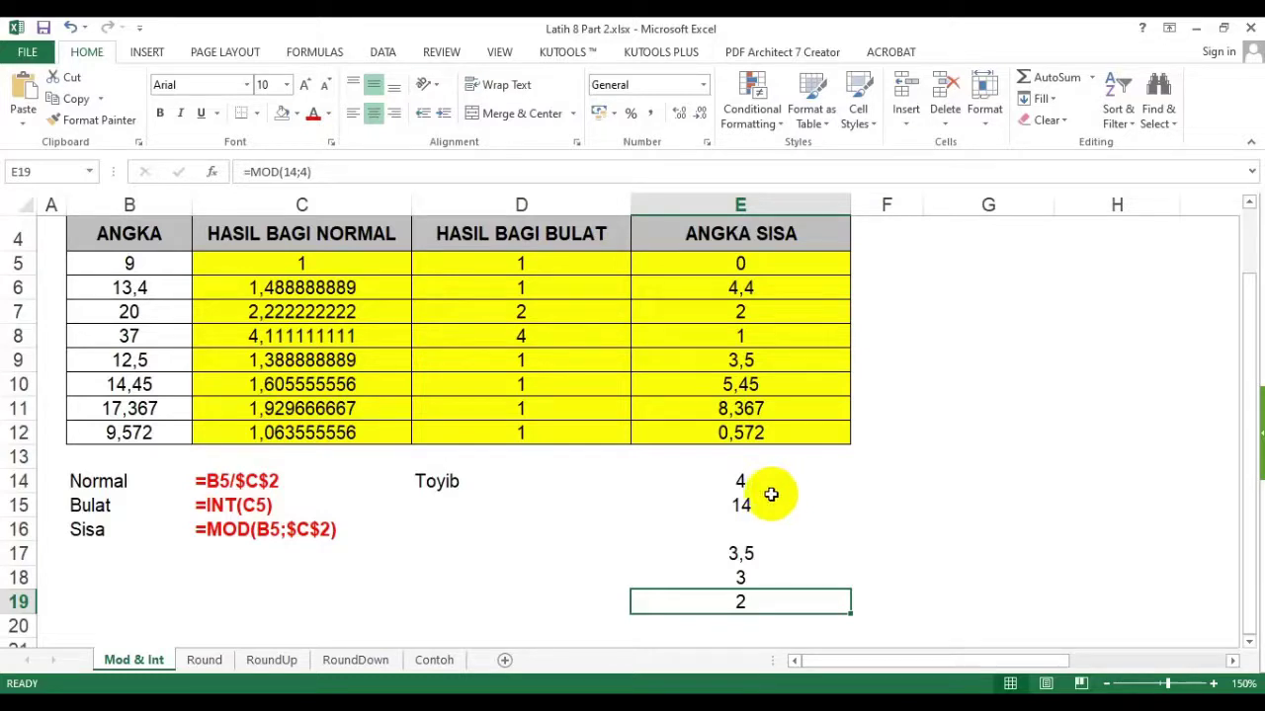
# - Point out the dividend 14, then enter 0,5 in E19
pyautogui.click(760, 502)
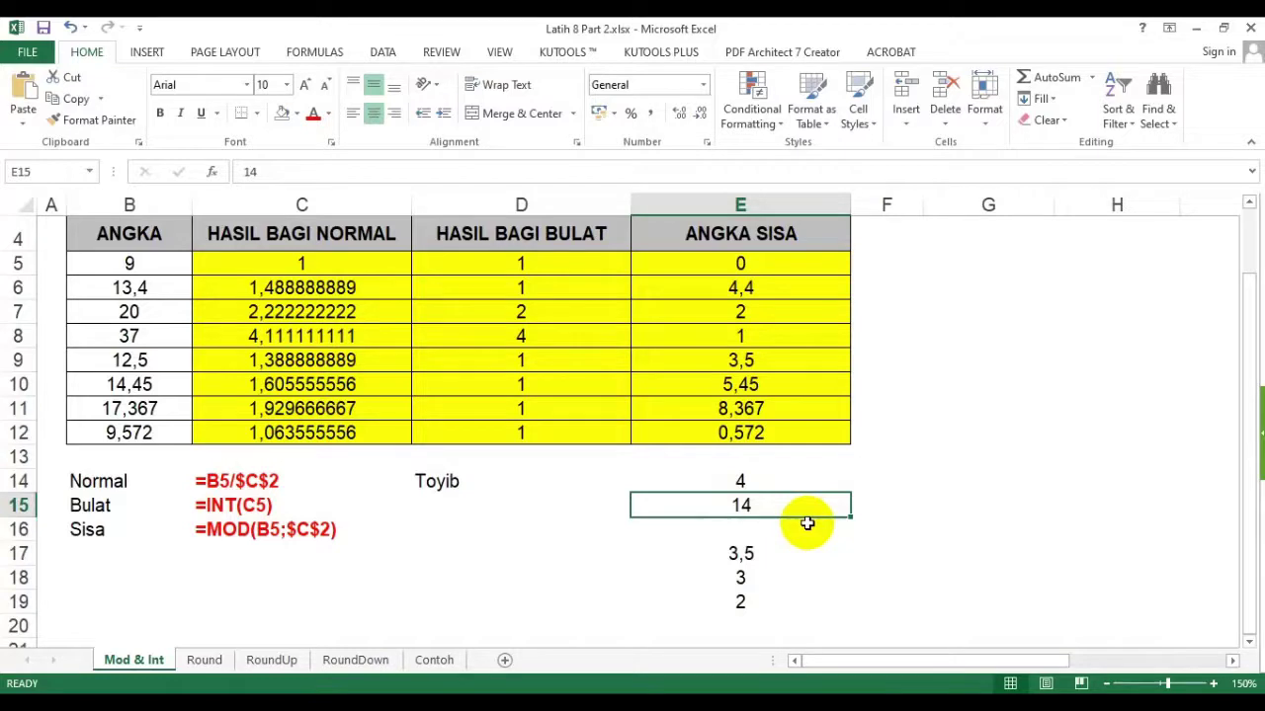
pyautogui.click(751, 598)
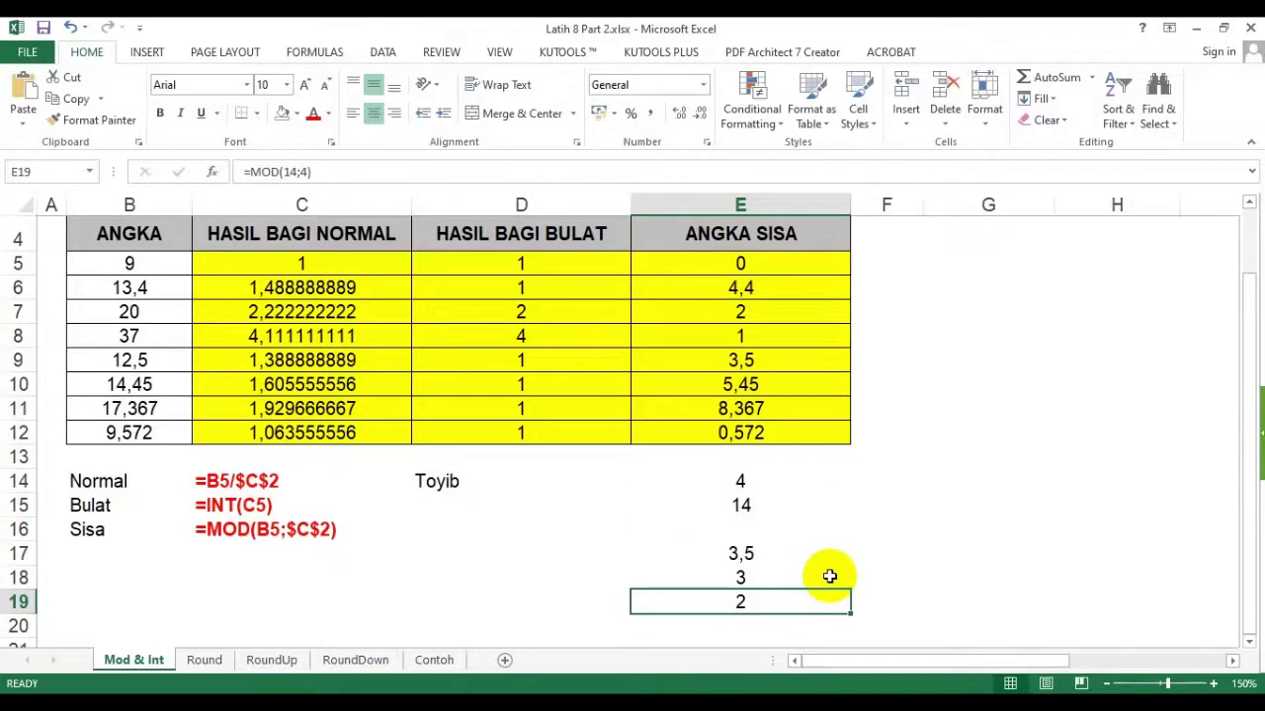
pyautogui.write('0,5')
pyautogui.press('Return')
pyautogui.press('Up')
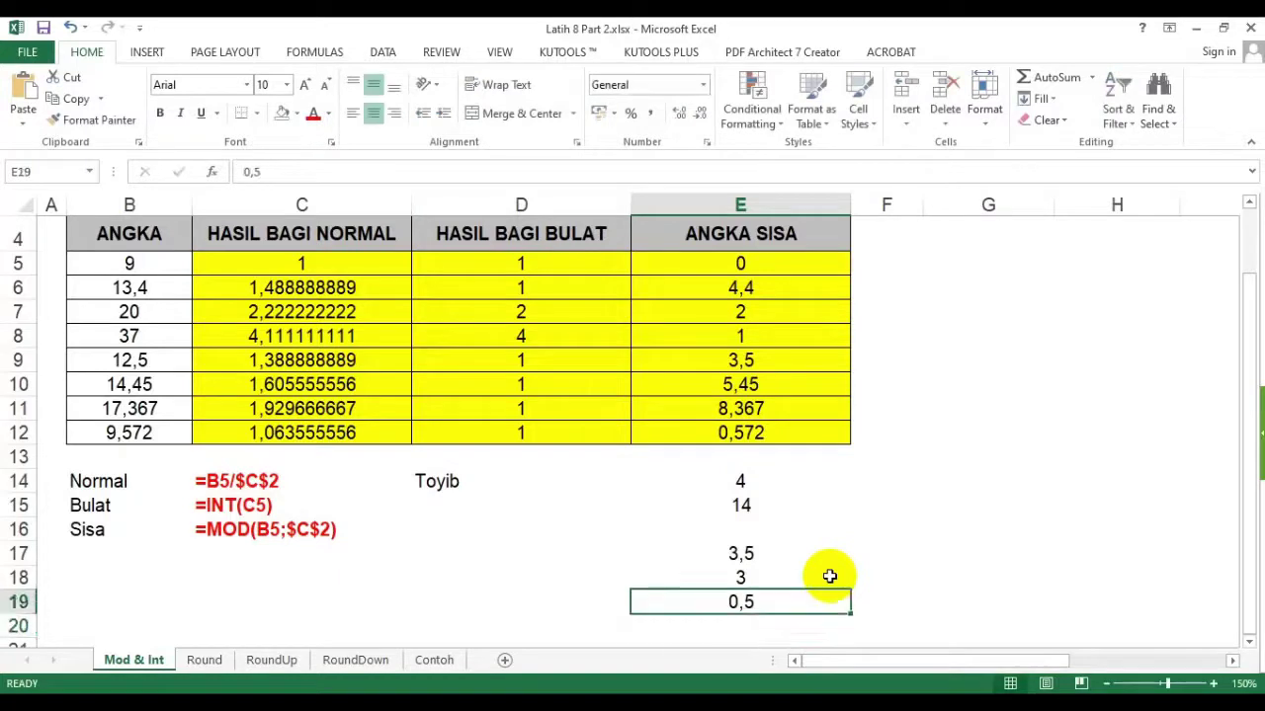
# - Overwrite E19 with a plain typed value of 2
pyautogui.write('12')
pyautogui.press('BackSpace')
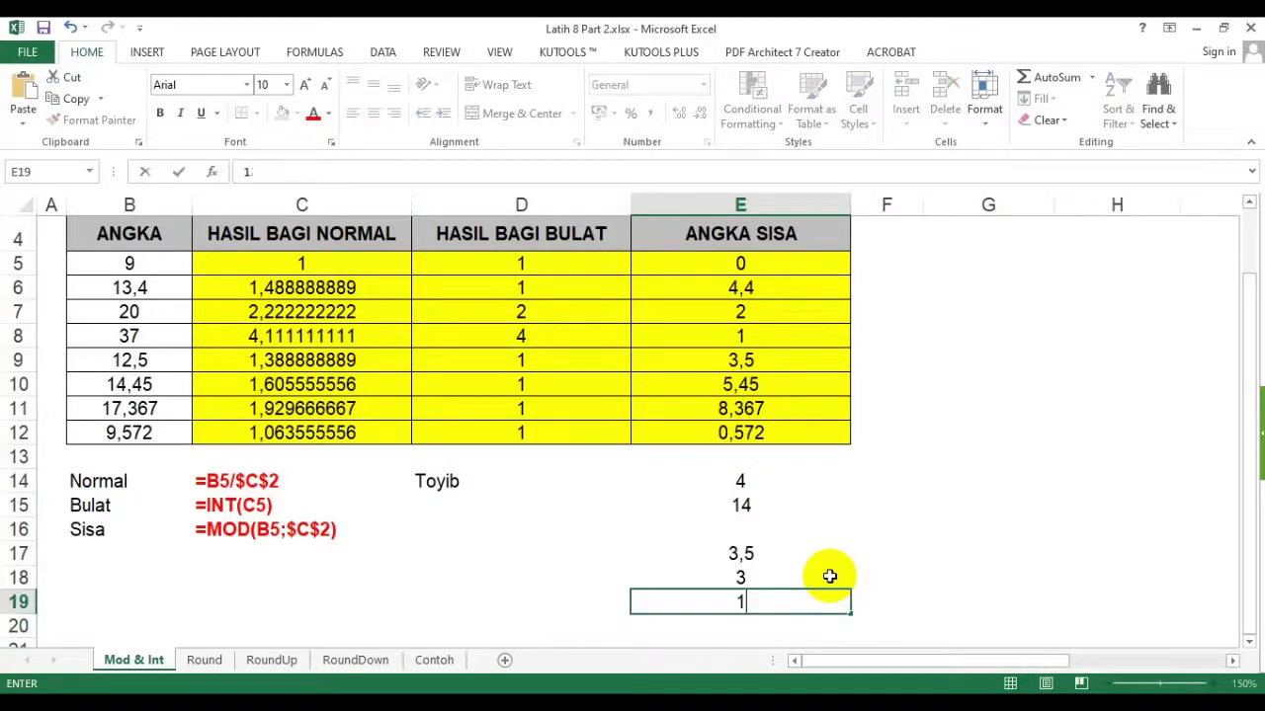
pyautogui.press('BackSpace')
pyautogui.write('2')
pyautogui.press('Return')
pyautogui.press('Up')
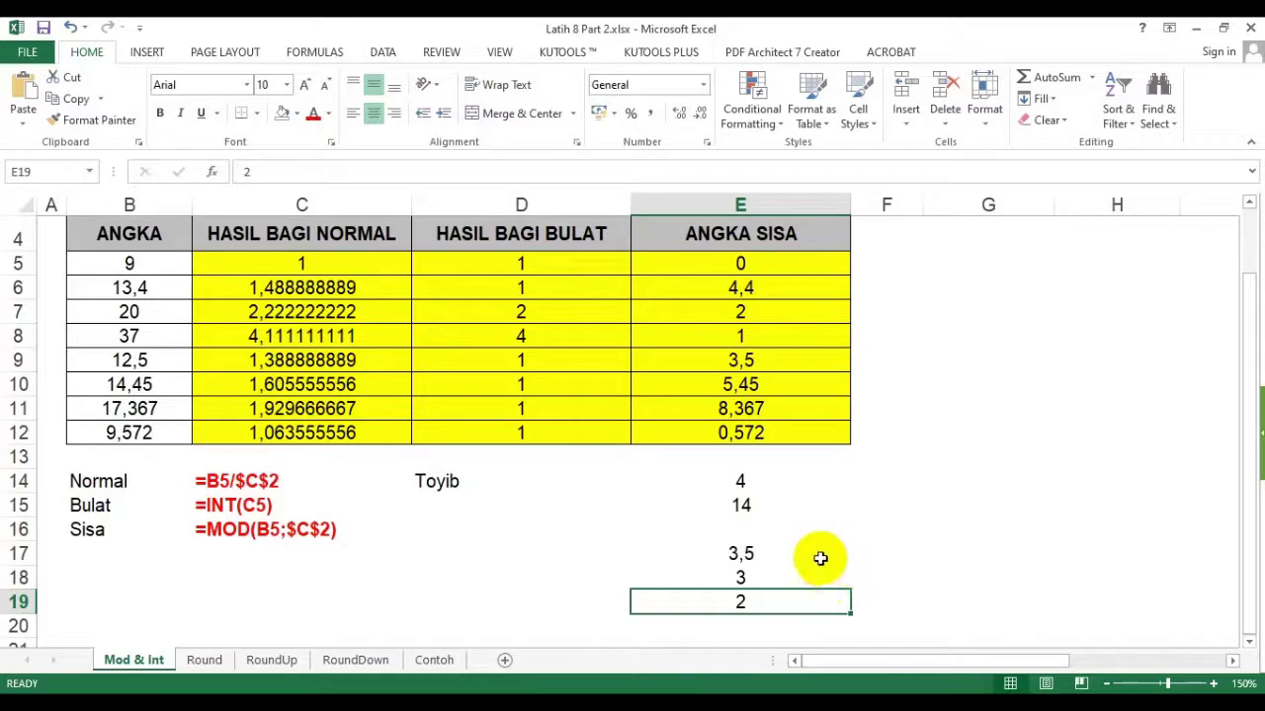
# - Highlight the normal division results in column C and whole-number results in column D
pyautogui.click(751, 553)
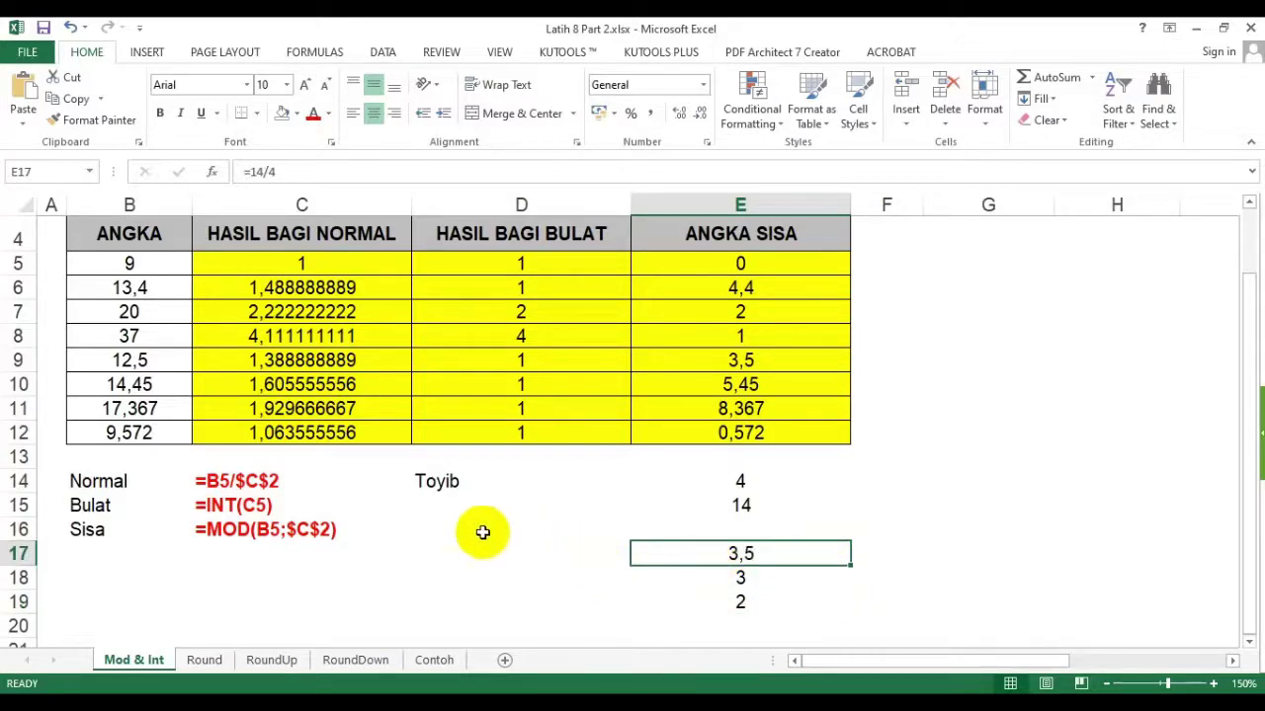
pyautogui.moveTo(296, 233); pyautogui.dragTo(326, 385)
pyautogui.click(680, 555)
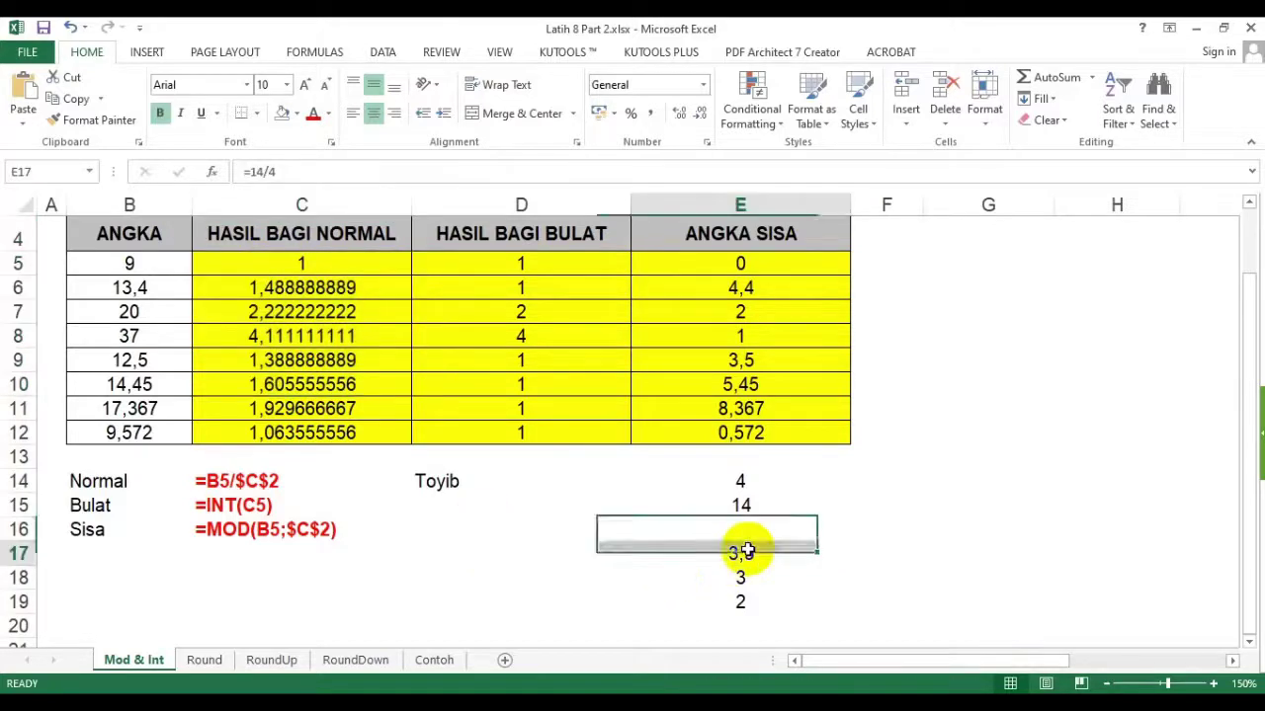
pyautogui.click(743, 581)
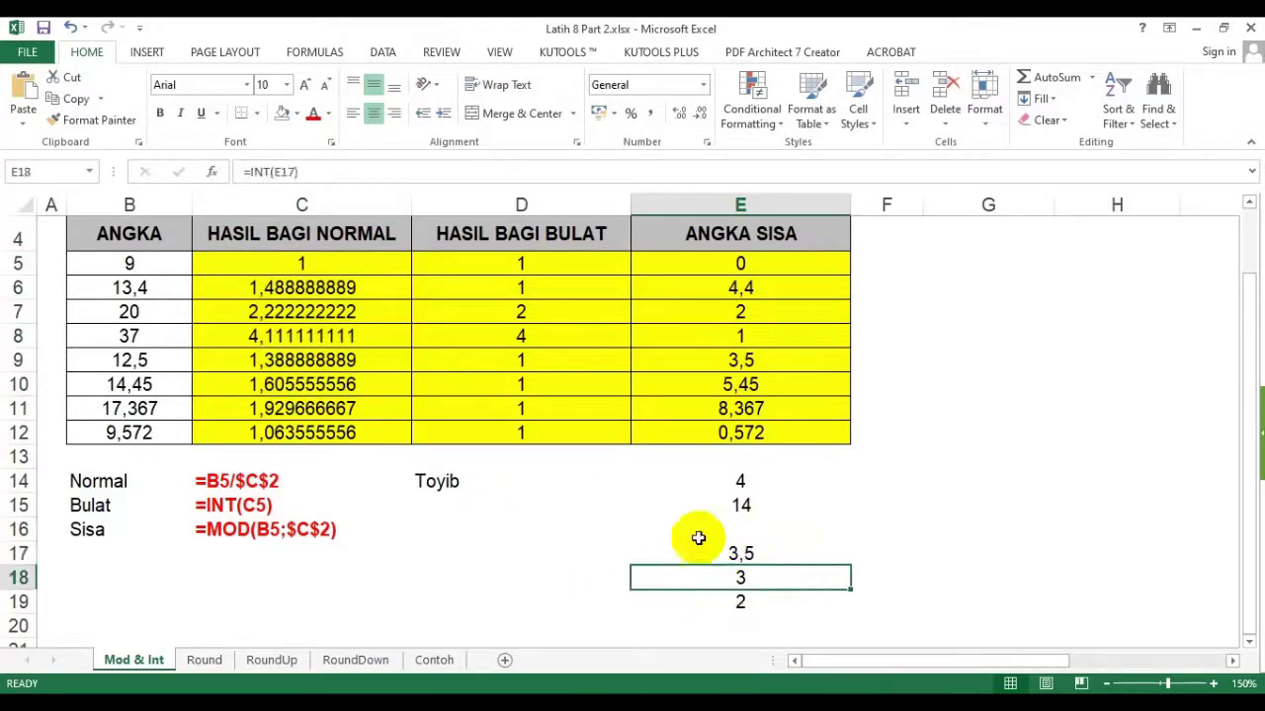
pyautogui.moveTo(521, 263); pyautogui.dragTo(520, 408)
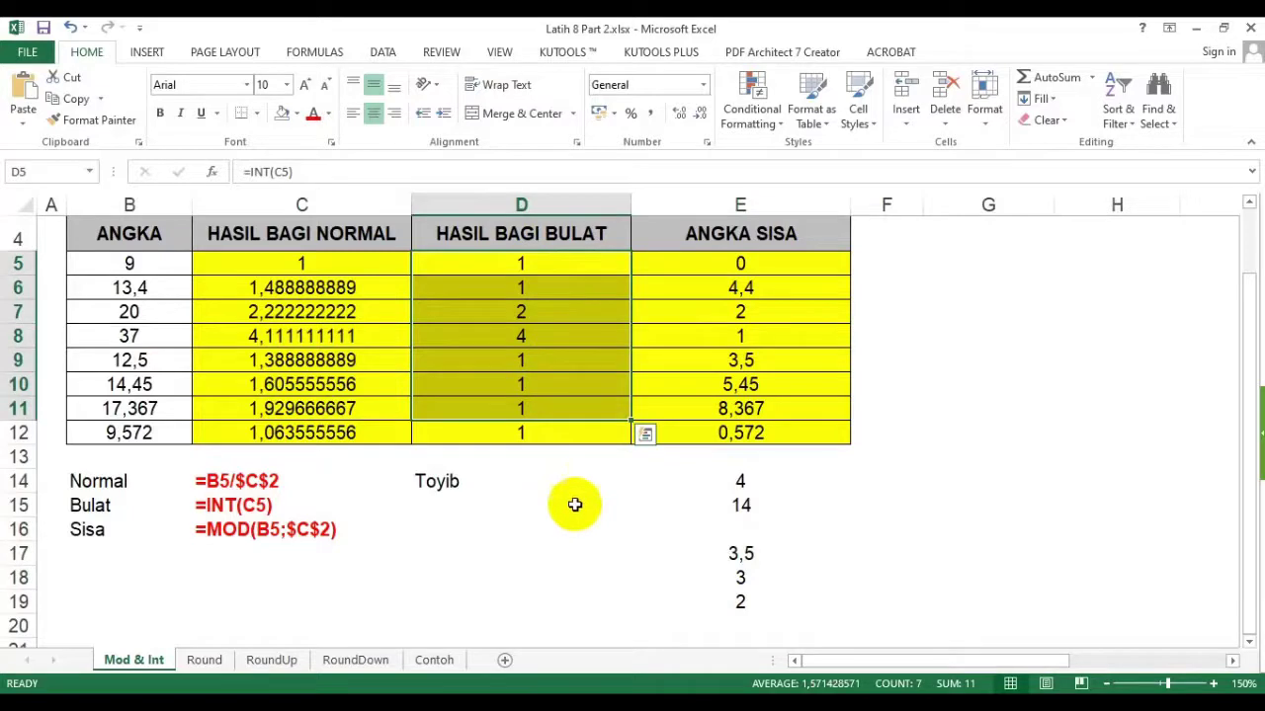
pyautogui.click(709, 576)
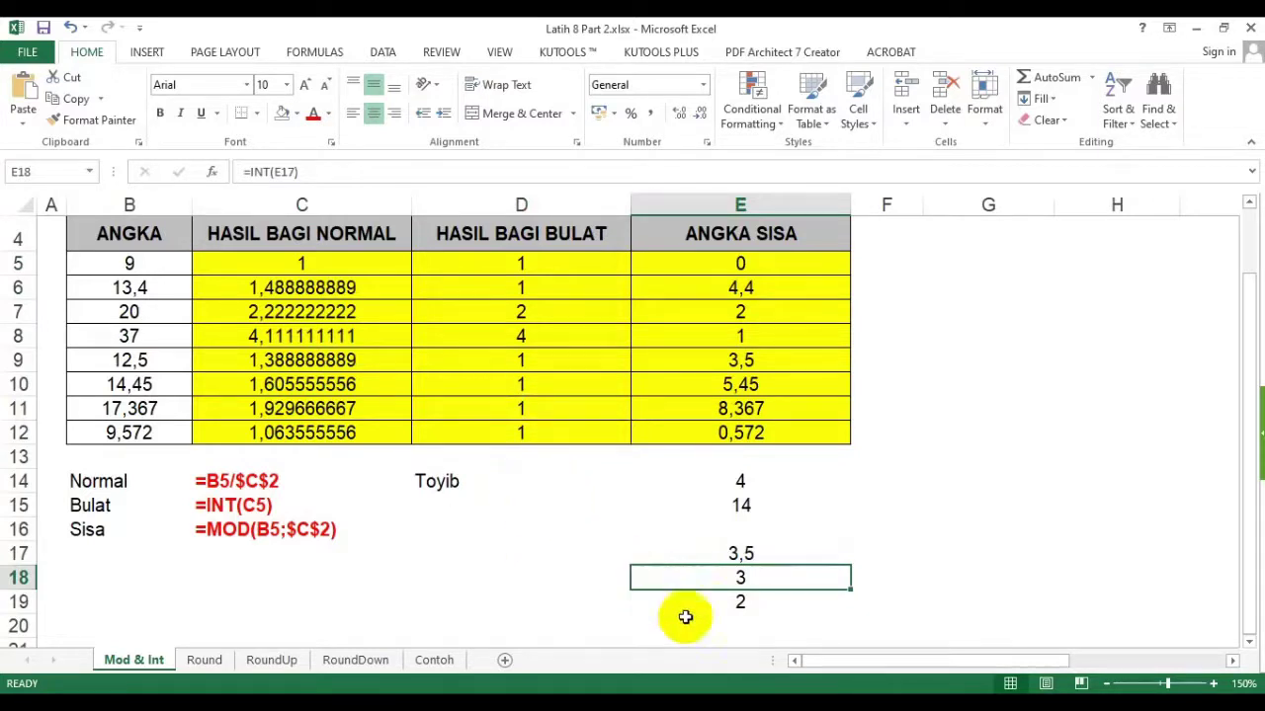
# - Check the remainder 2, then open E18's =INT(E17) formula for editing
pyautogui.click(741, 602)
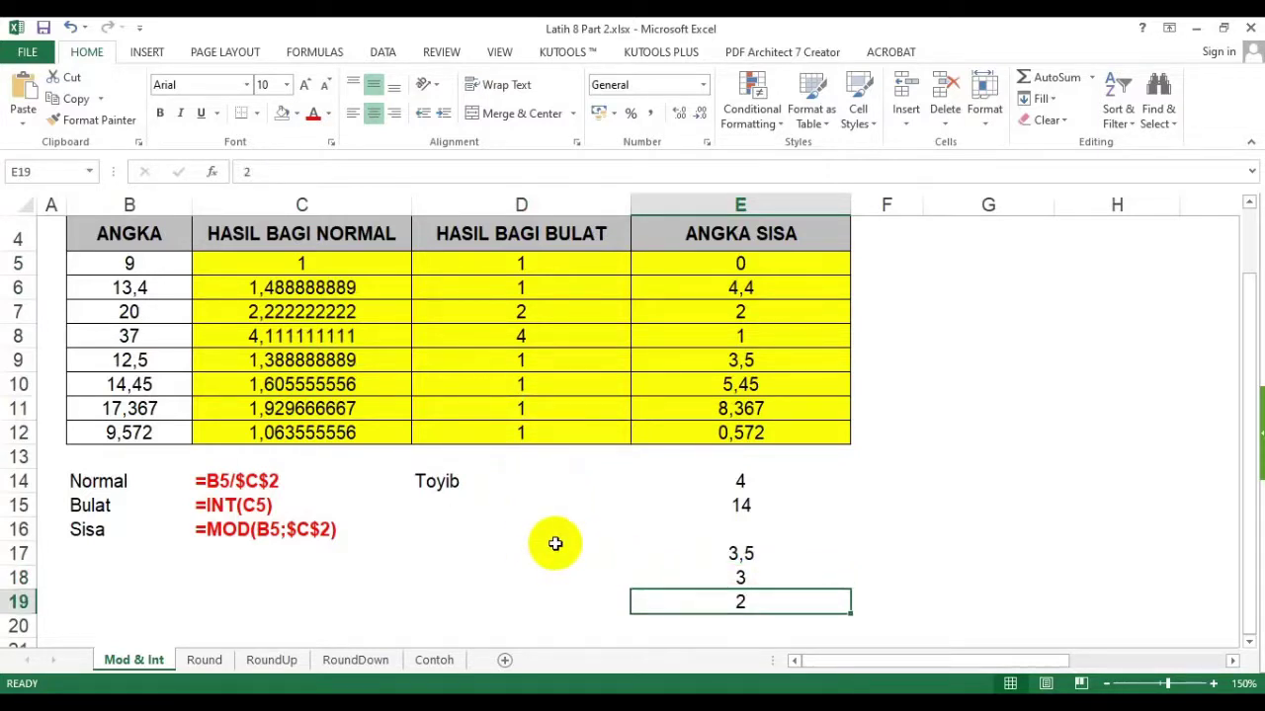
pyautogui.click(756, 577)
pyautogui.doubleClick(760, 578)
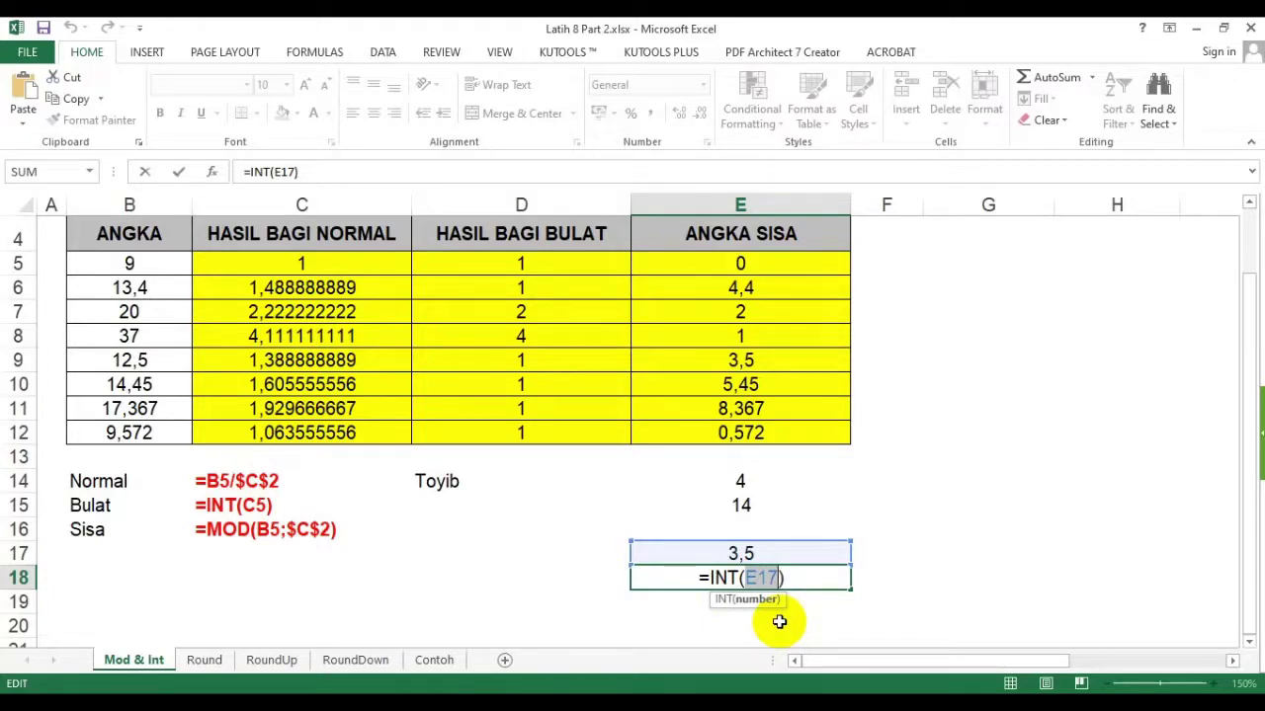
# - Rewrite E18's formula as =INT(14/4)
pyautogui.write('2+0-')
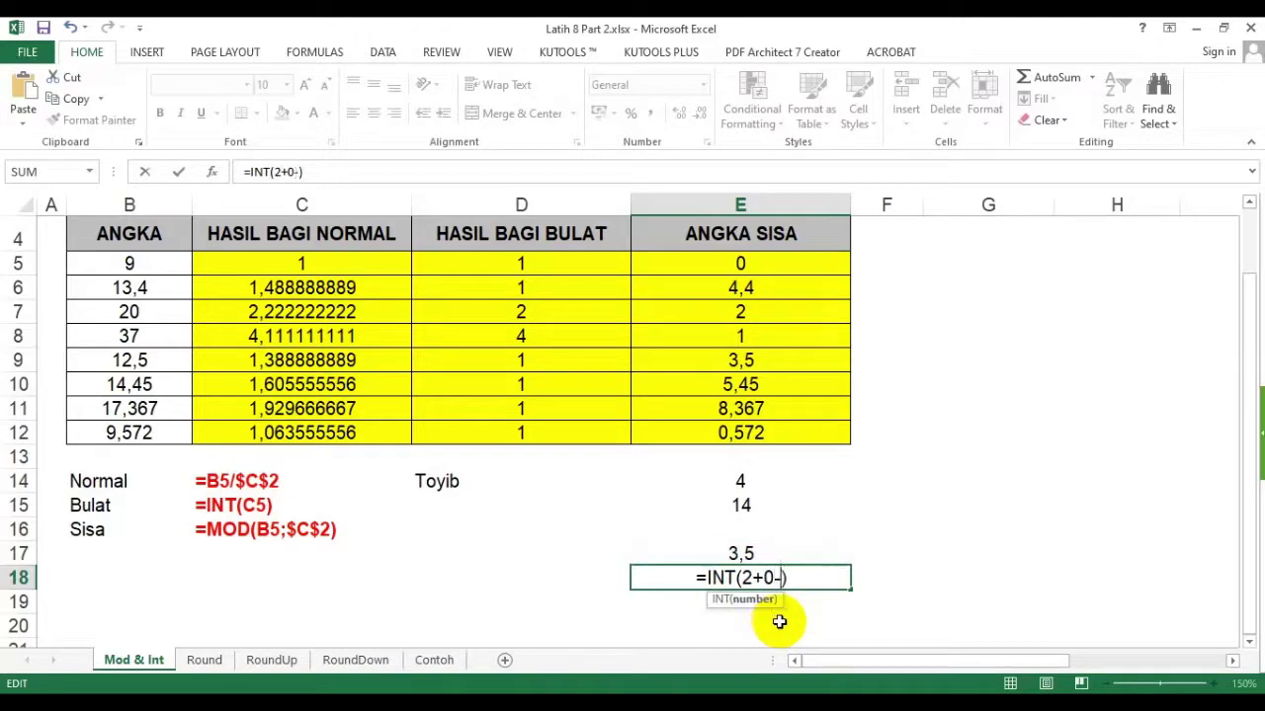
pyautogui.write('7*4')
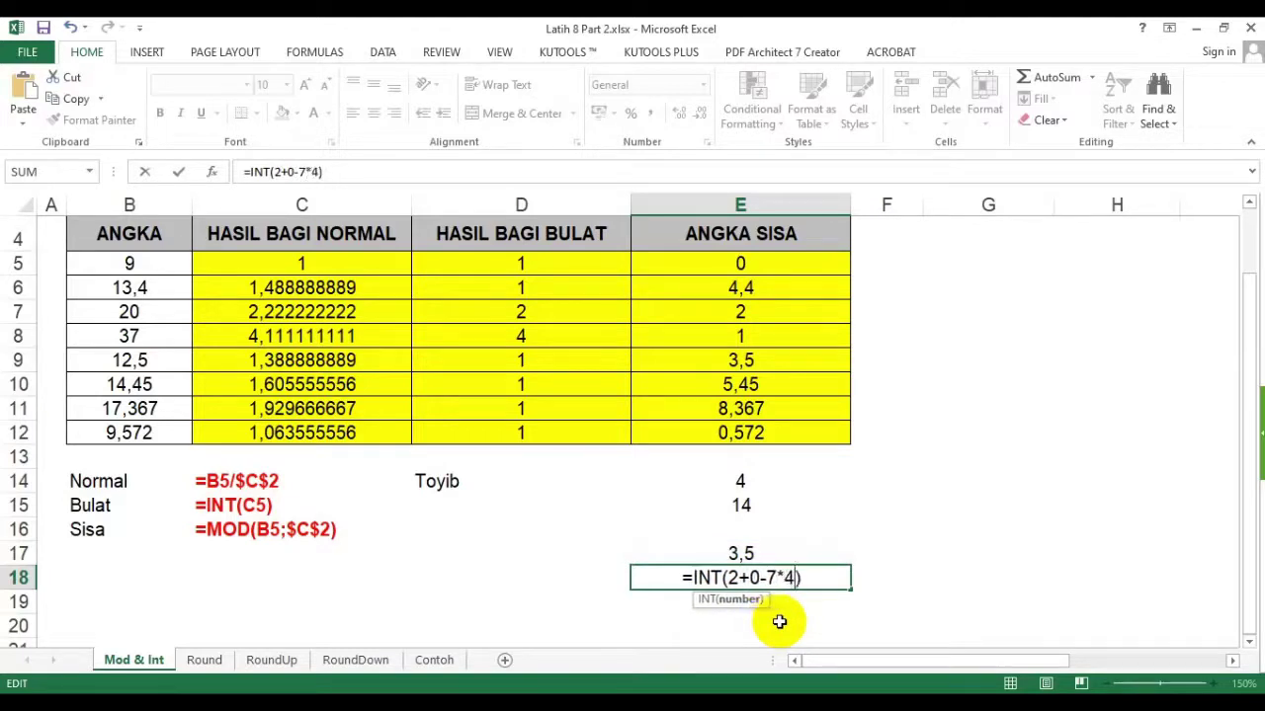
pyautogui.write('/4')
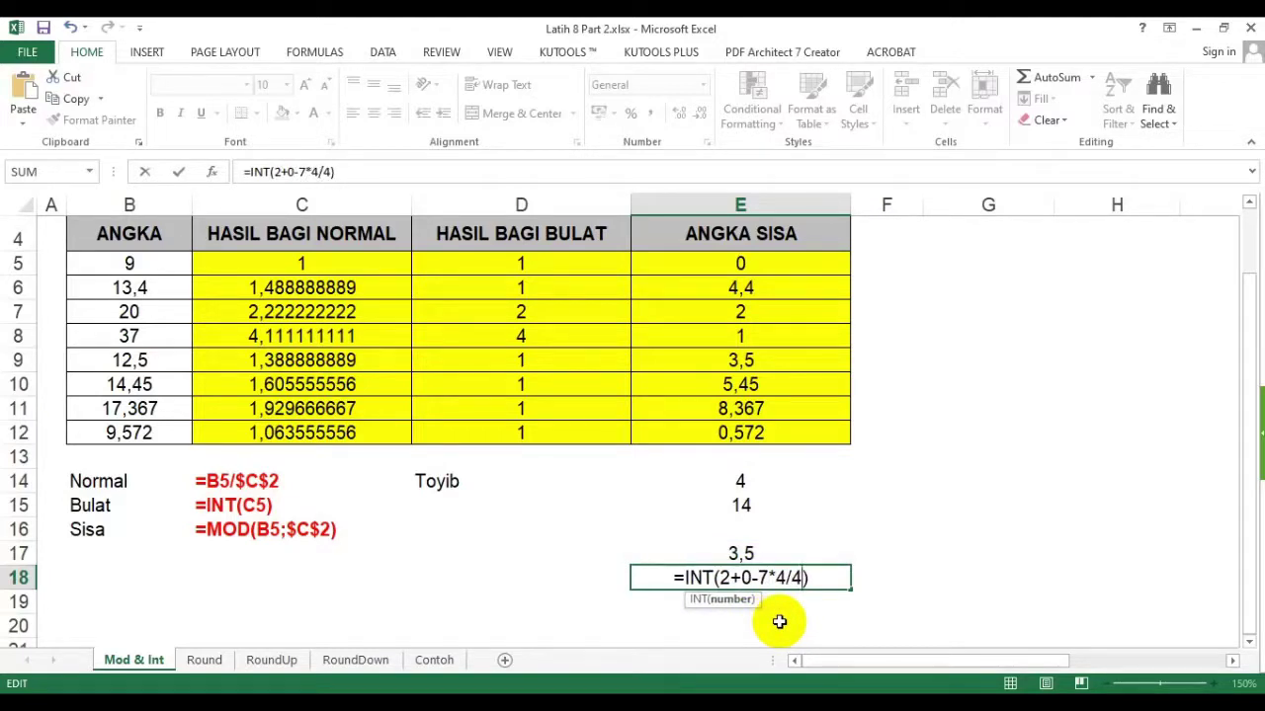
pyautogui.hotkey('shift', 'Left')
pyautogui.hotkey('shift', 'Left')
pyautogui.hotkey('shift', 'Left')
pyautogui.hotkey('shift', 'Left')
pyautogui.hotkey('shift', 'Left')
pyautogui.hotkey('shift', 'Left')
pyautogui.hotkey('shift', 'Left')
pyautogui.hotkey('shift', 'Left')
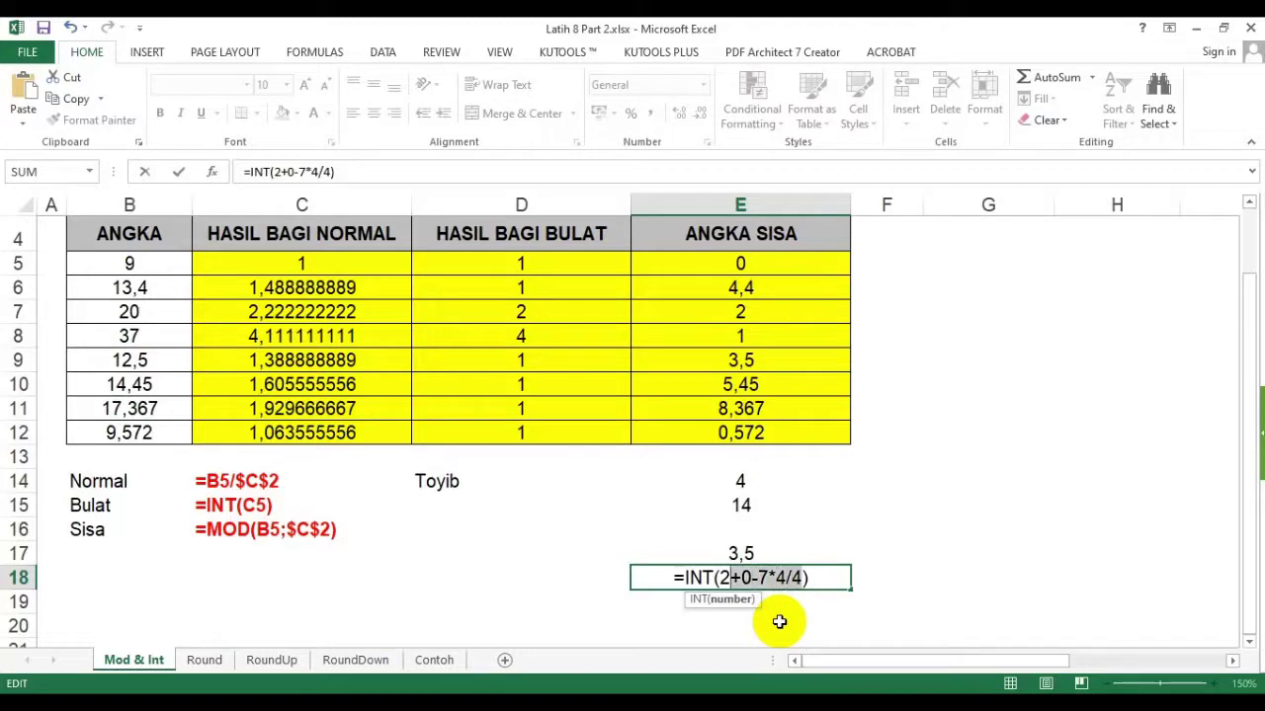
pyautogui.hotkey('shift', 'Left')
pyautogui.press('BackSpace')
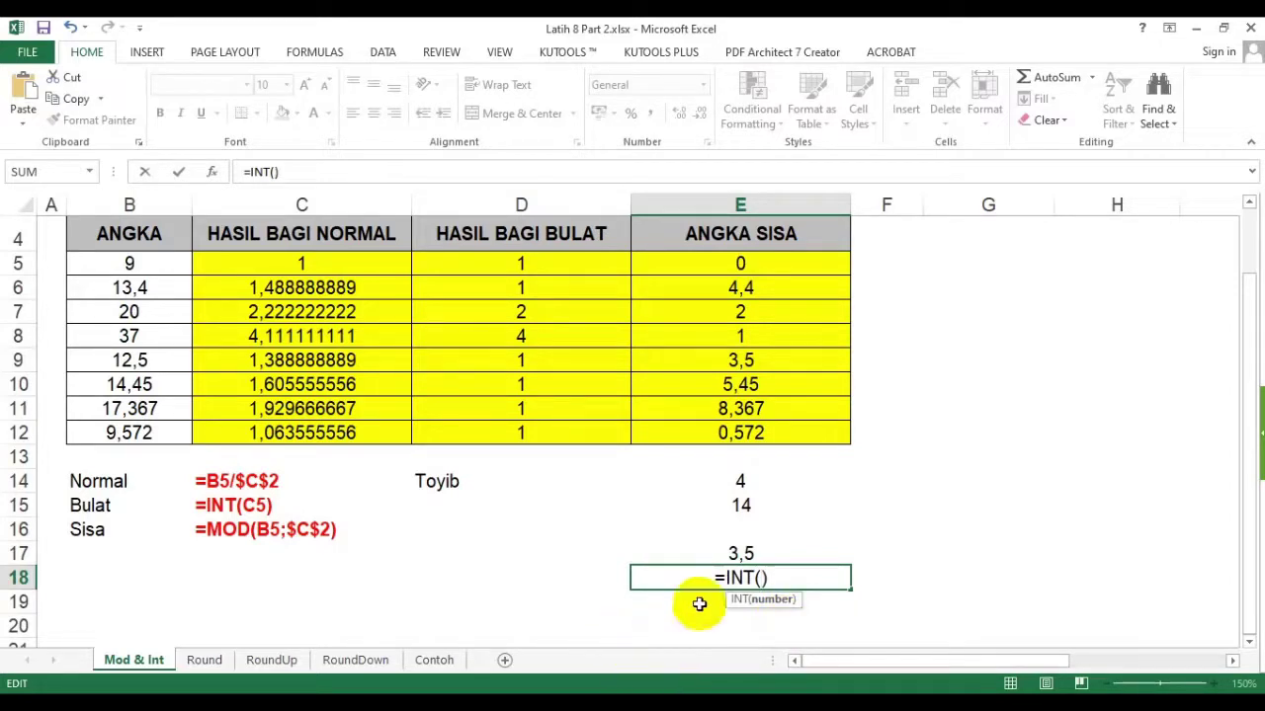
pyautogui.click(747, 550)
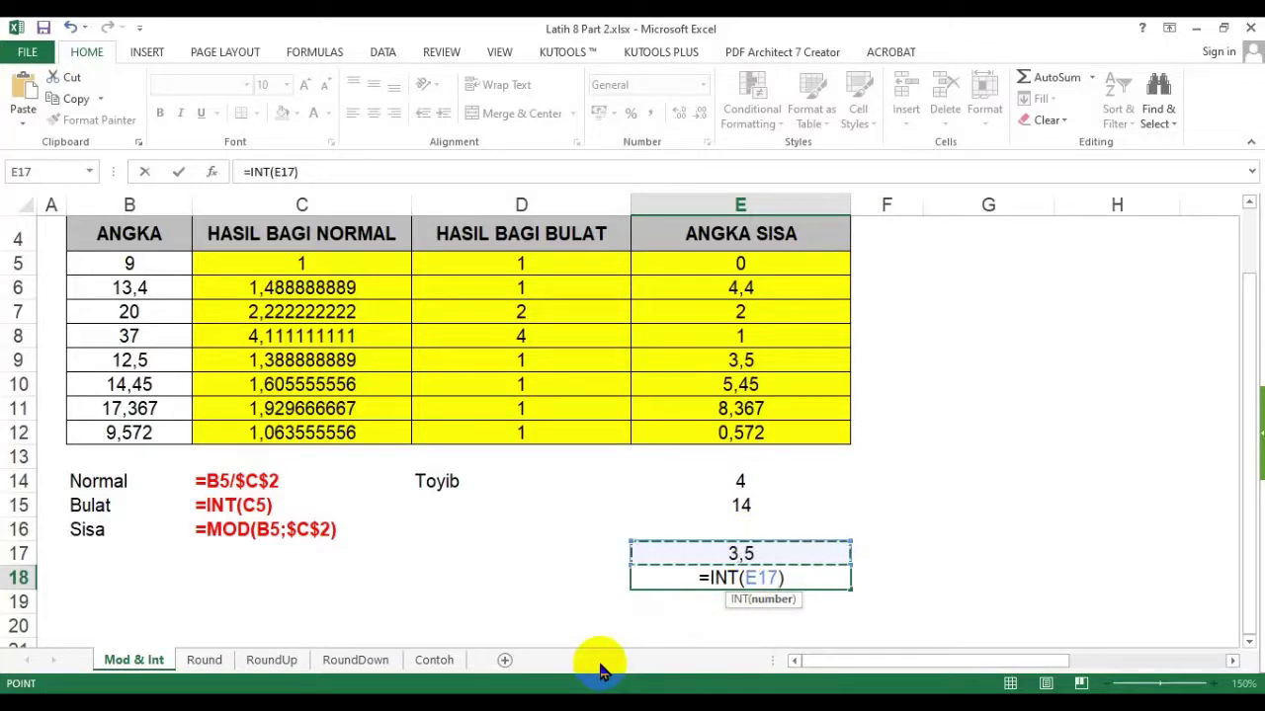
pyautogui.press('BackSpace')
pyautogui.press('BackSpace')
pyautogui.press('BackSpace')
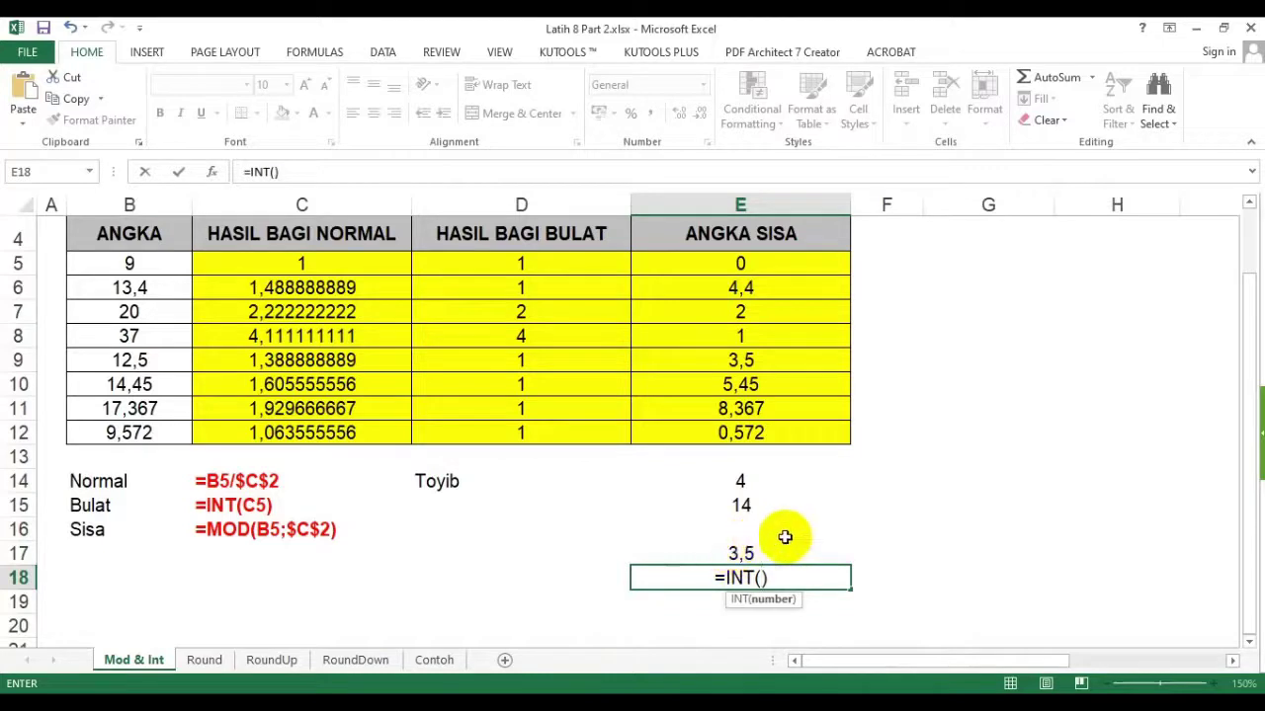
pyautogui.write('14/4')
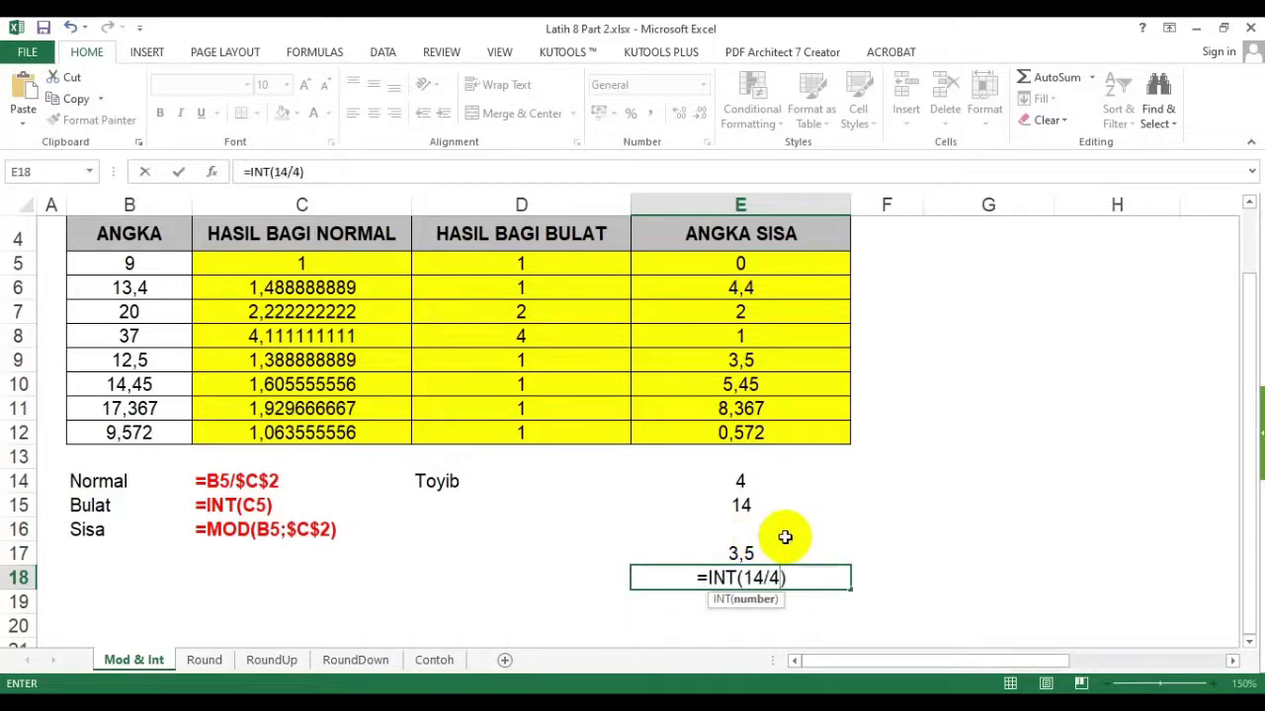
pyautogui.press('Return')
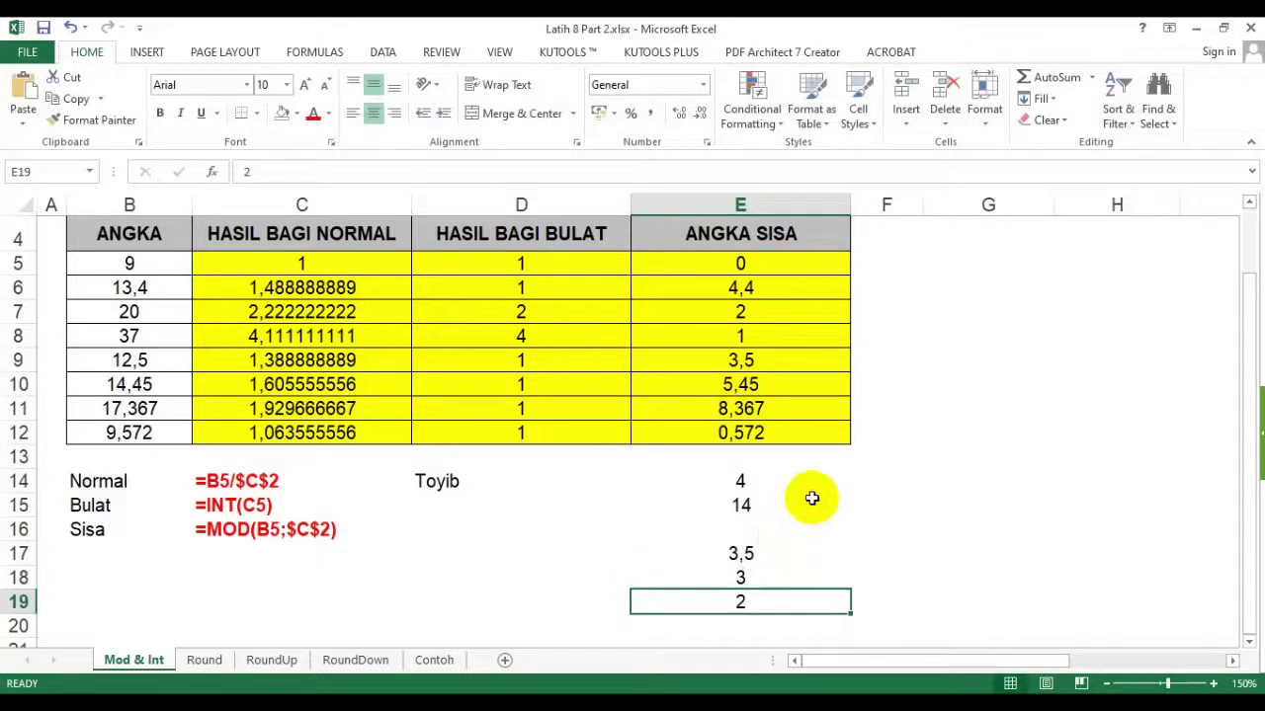
# - Reopen E18's formula, highlight the 14/4 argument, and cancel without changes
pyautogui.click(762, 573)
pyautogui.doubleClick(763, 573)
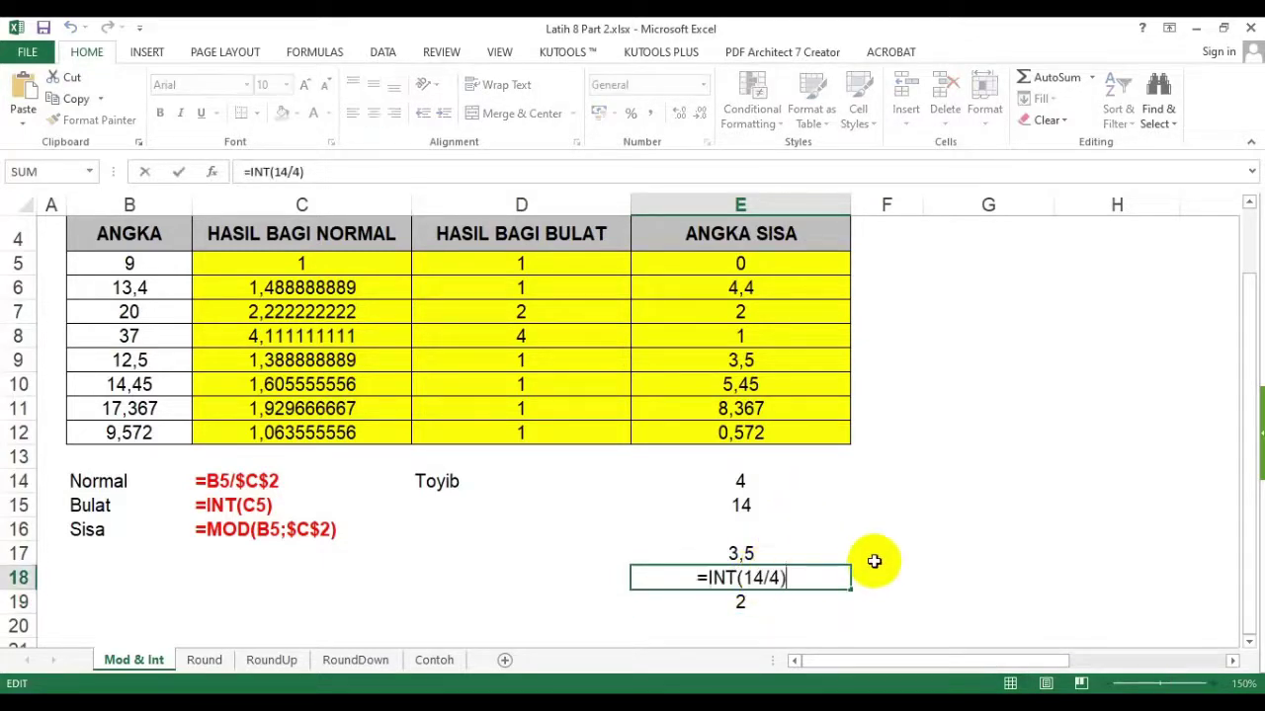
pyautogui.moveTo(743, 578); pyautogui.dragTo(775, 578)
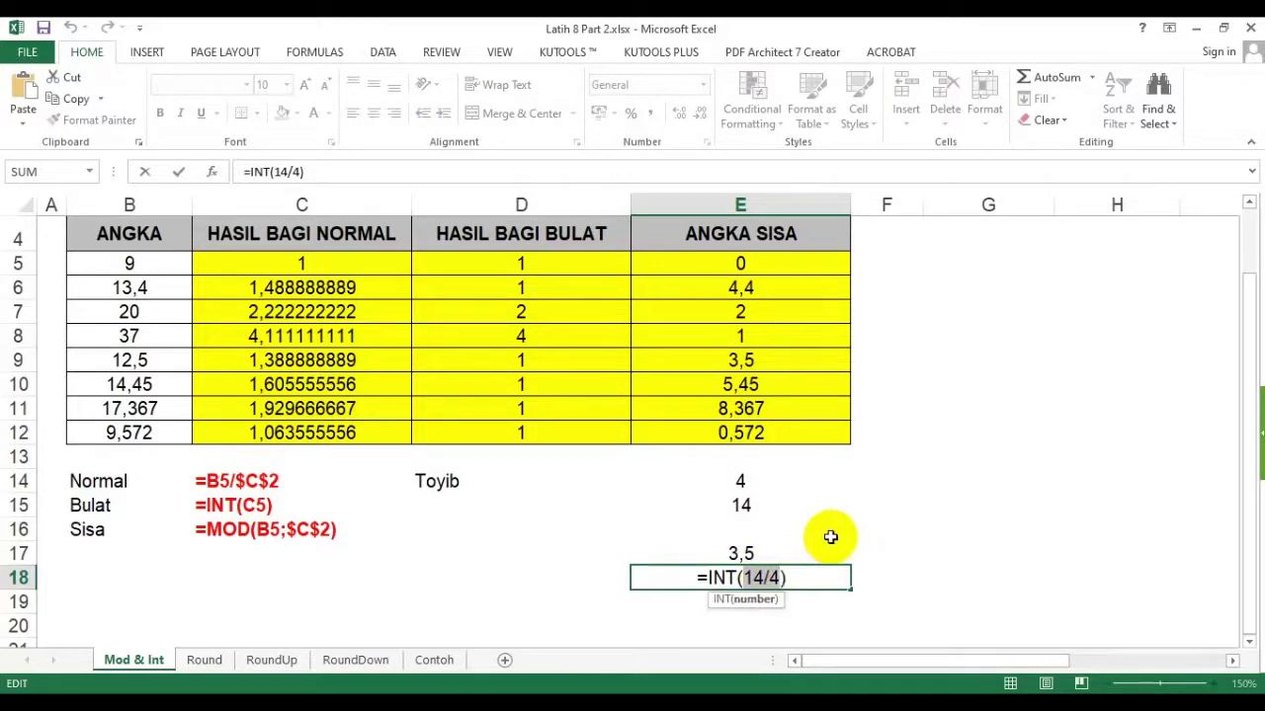
pyautogui.write('?')
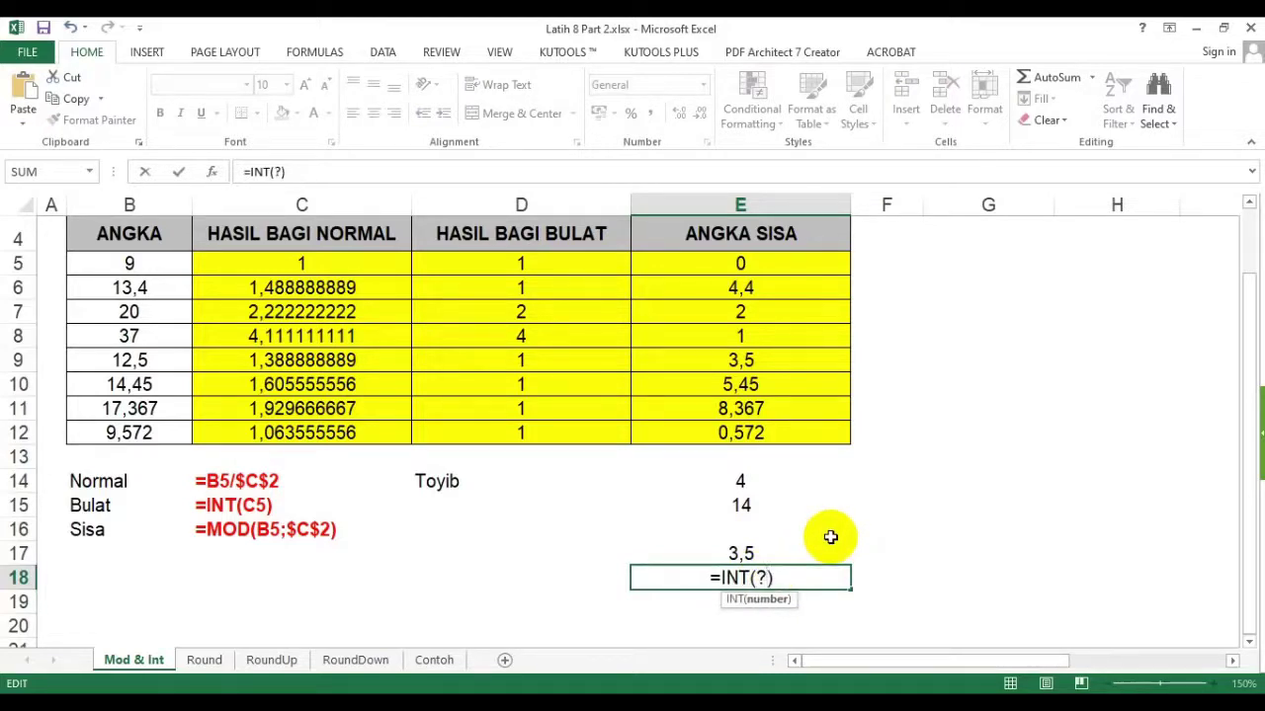
pyautogui.press('Escape')
# - Replace E19's typed 2 with the formula =MOD(14;4)
pyautogui.click(757, 599)
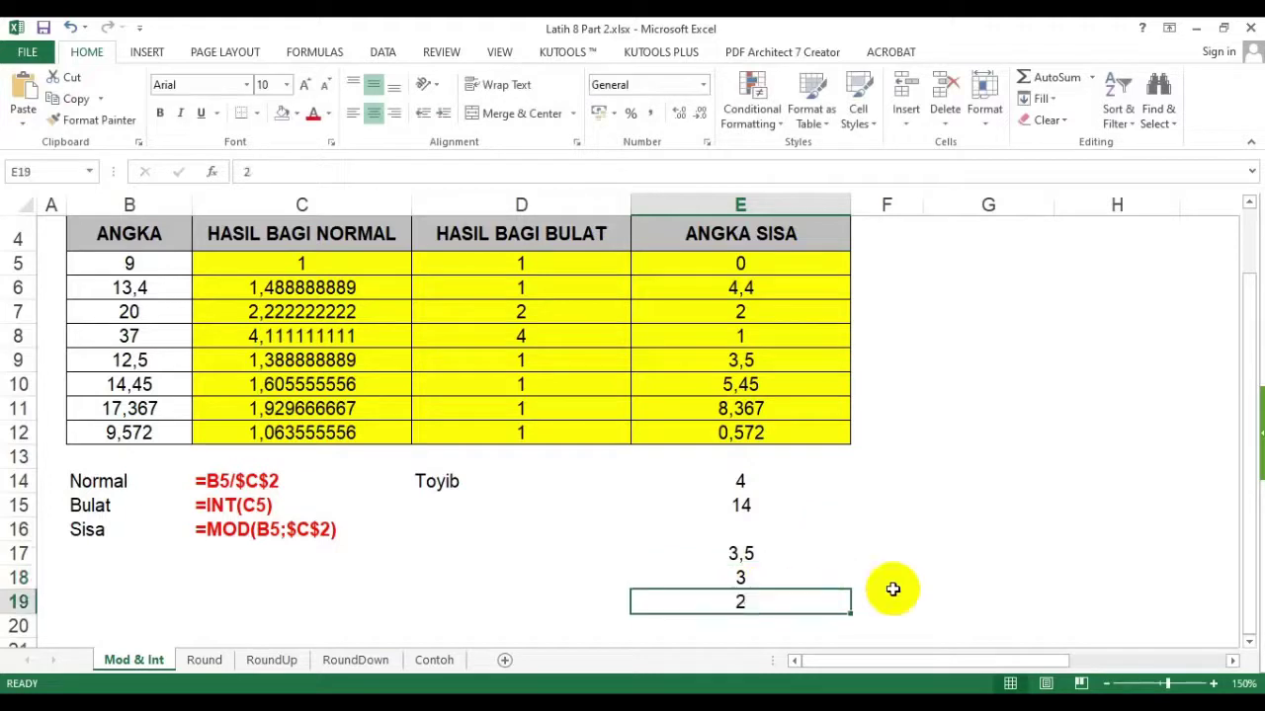
pyautogui.press('F2')
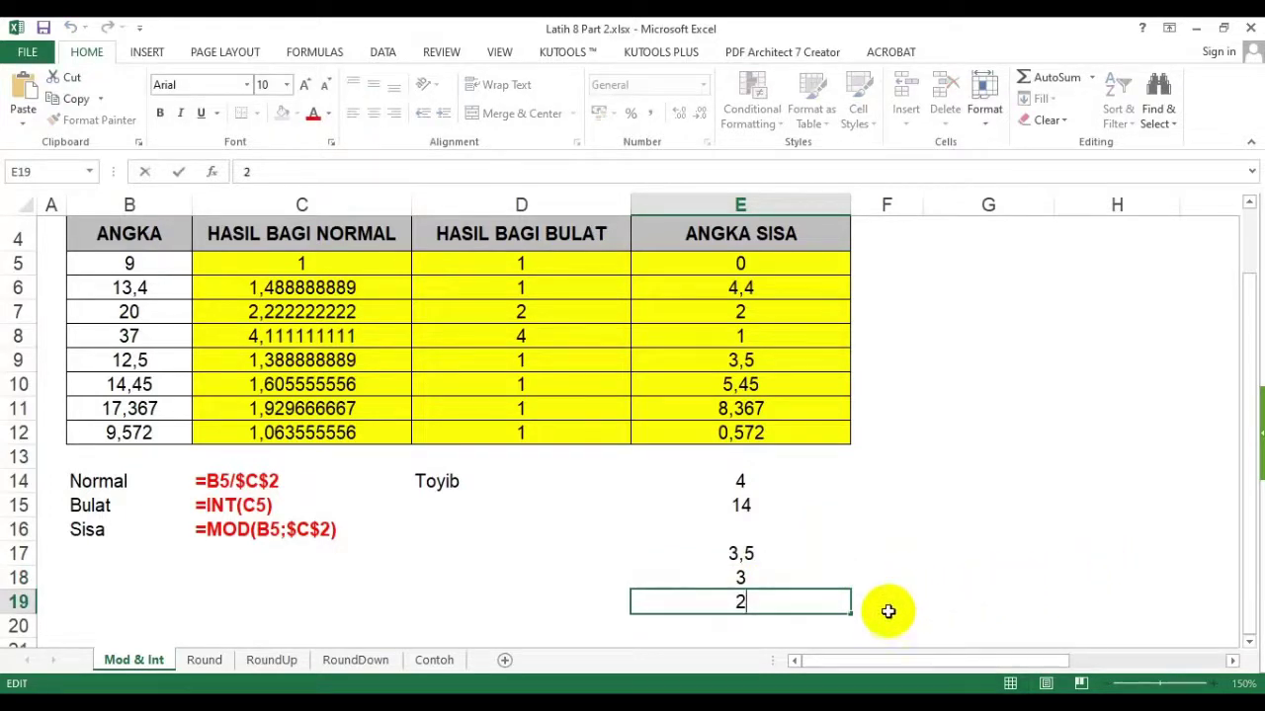
pyautogui.click(968, 518)
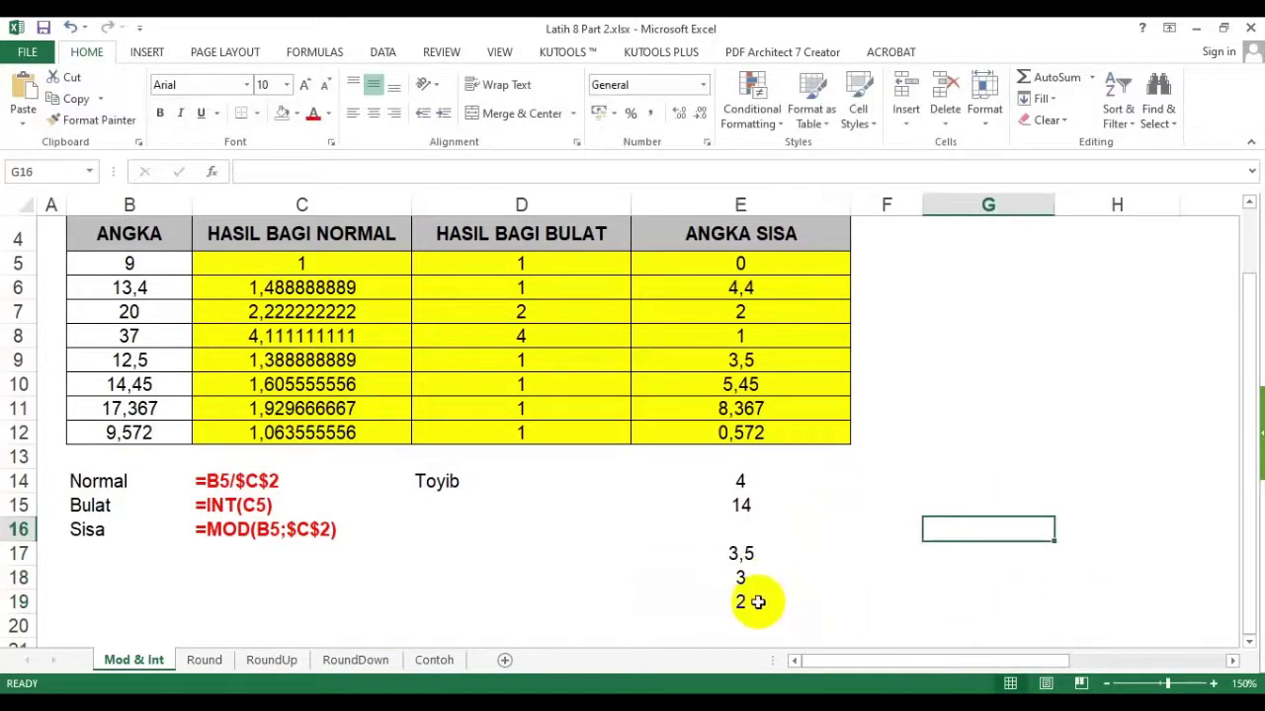
pyautogui.click(757, 602)
pyautogui.write('=mo')
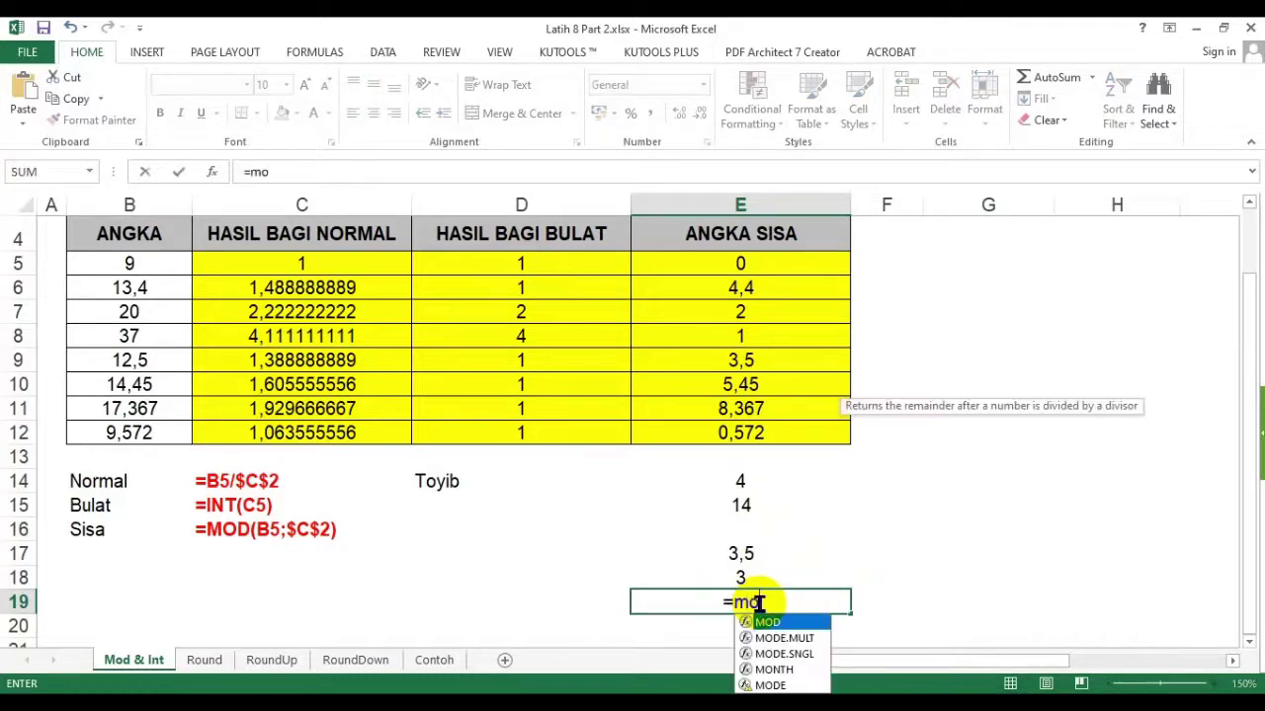
pyautogui.write('d(')
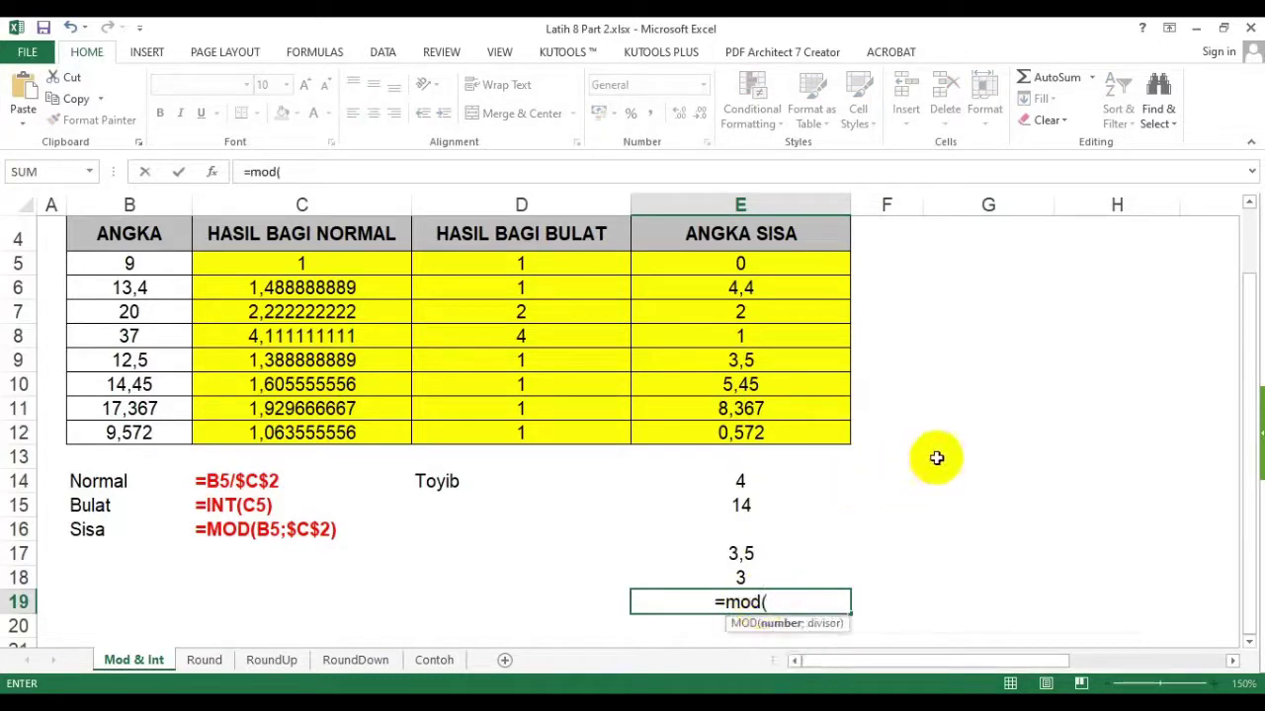
pyautogui.write('14;')
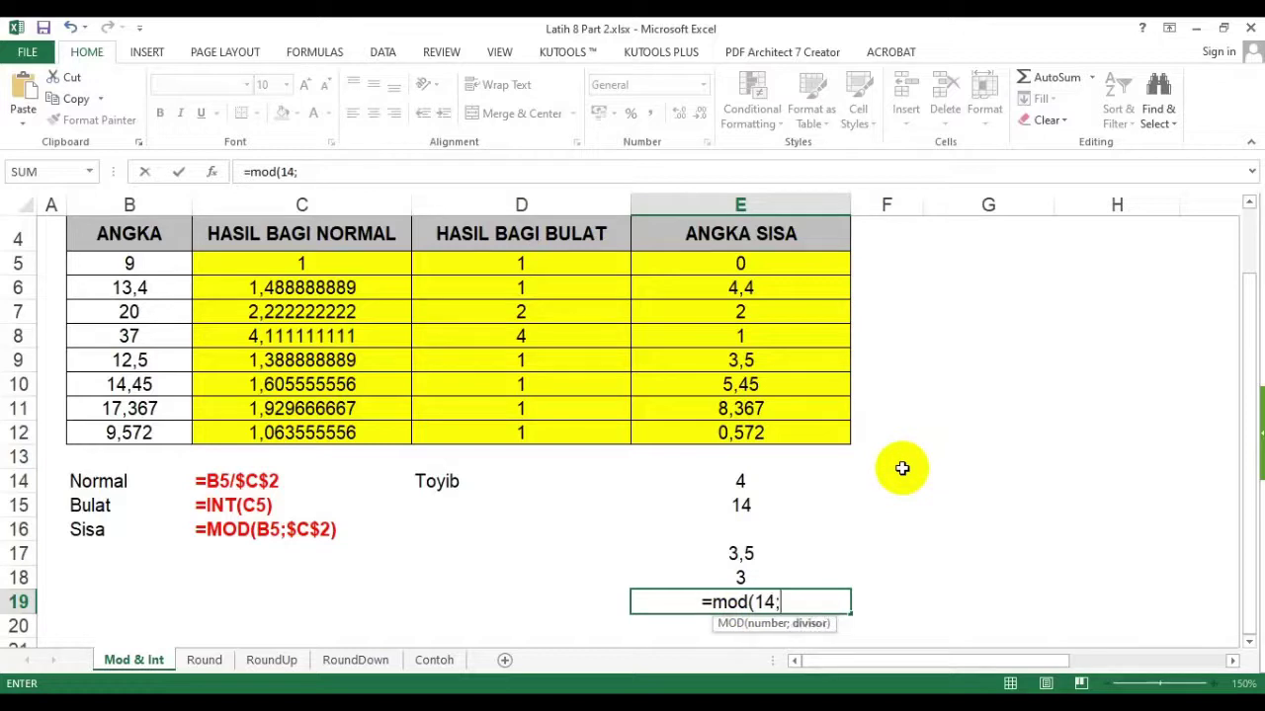
pyautogui.write('4)')
pyautogui.press('Return')
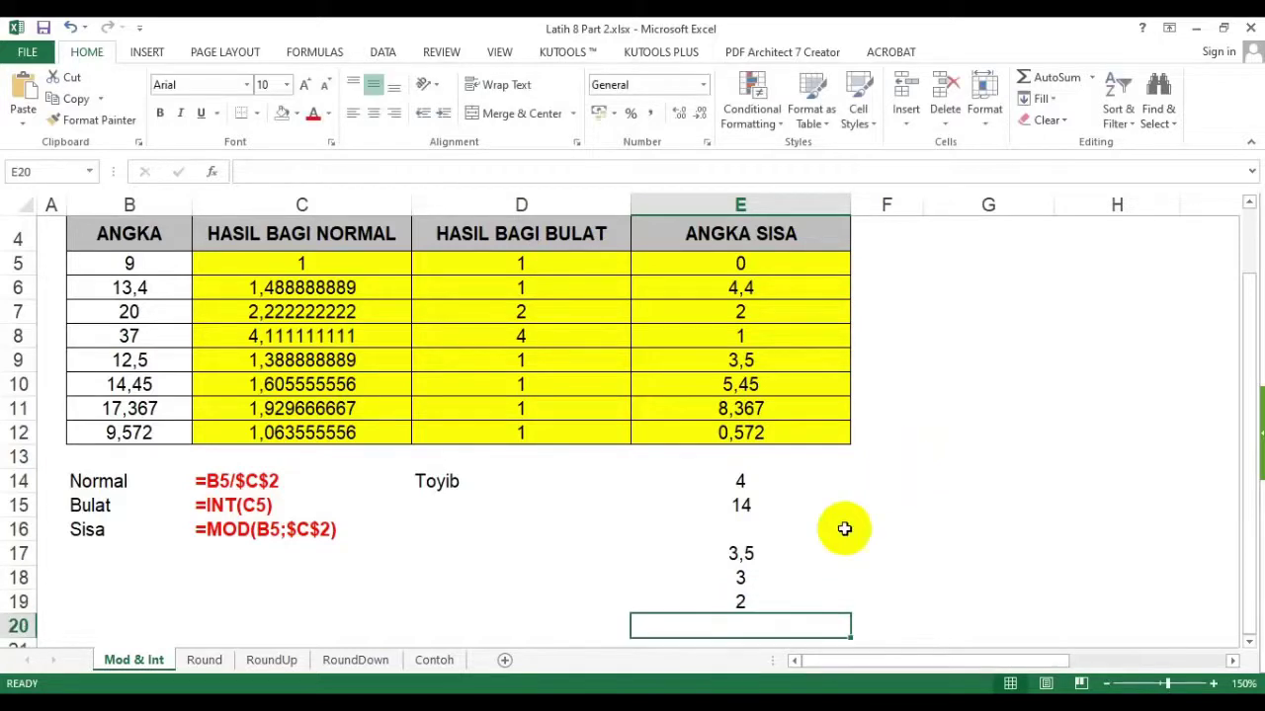
pyautogui.click(736, 601)
pyautogui.doubleClick(798, 602)
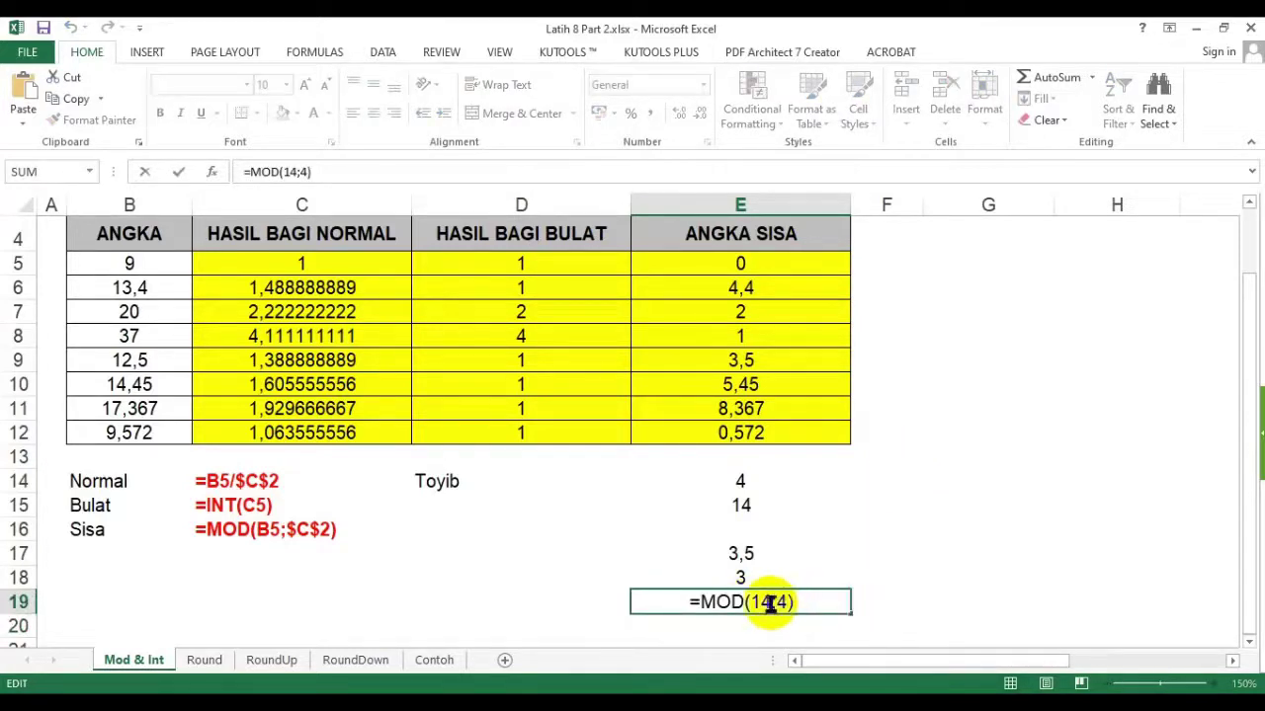
pyautogui.moveTo(752, 603); pyautogui.dragTo(805, 603)
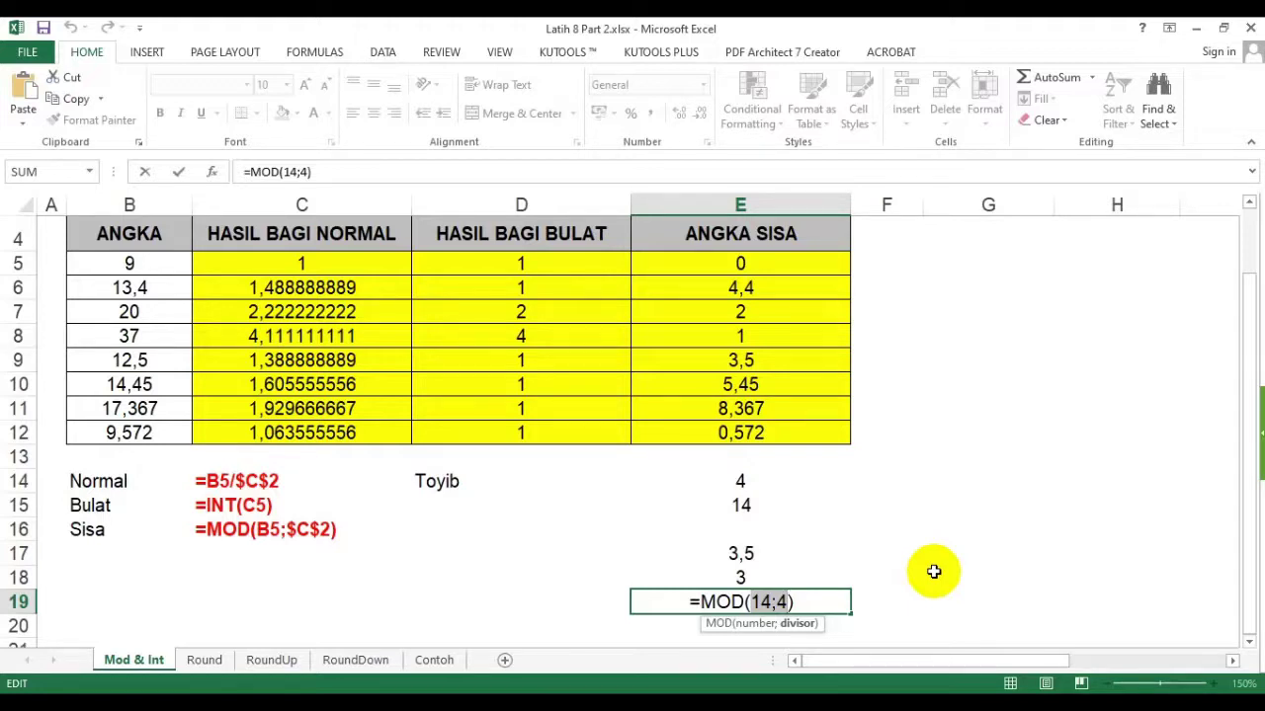
pyautogui.hotkey('ctrl', 'Return')
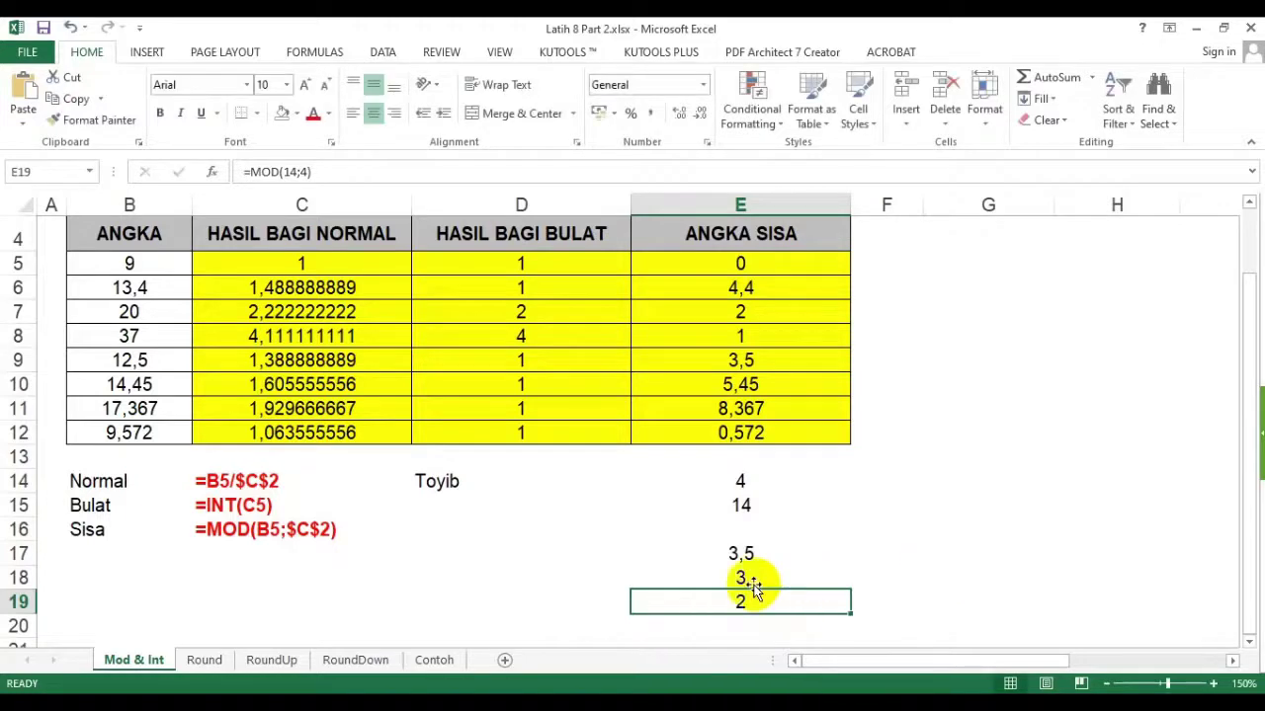
pyautogui.click(811, 577)
pyautogui.press('F2')
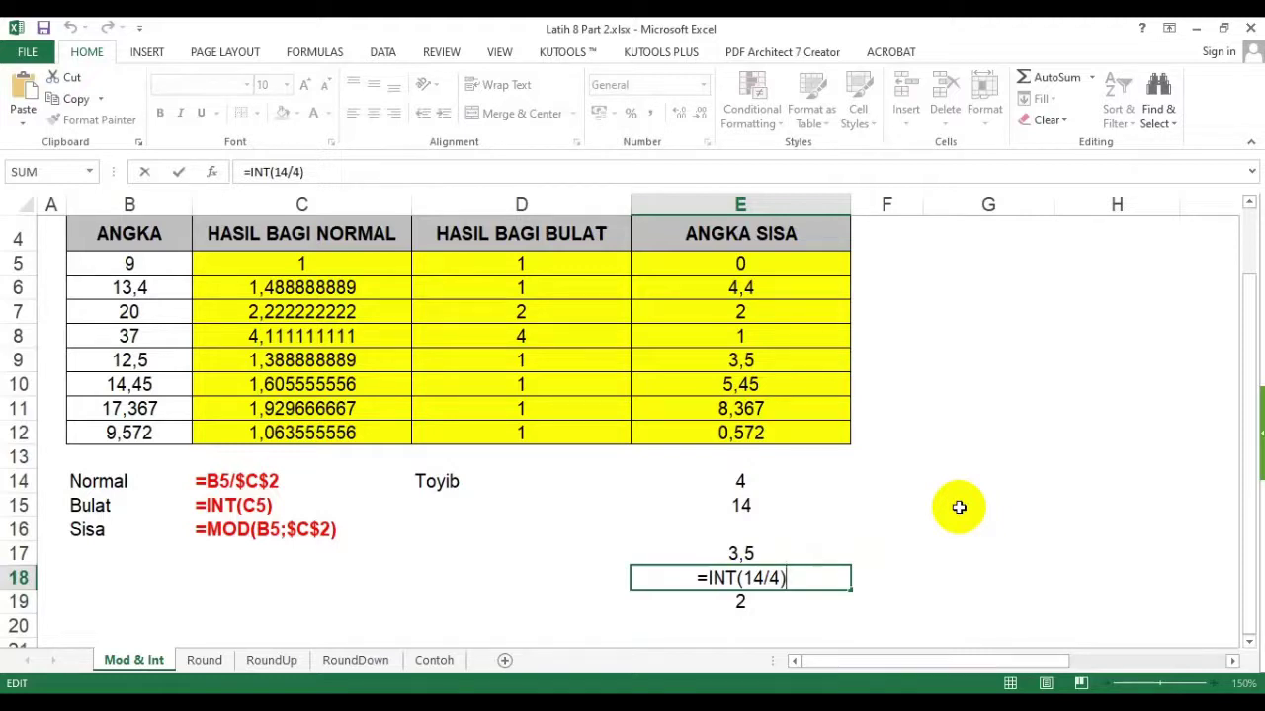
# - Keep E18's formula unchanged, then clear the INT and MOD example results from E18:E19
pyautogui.hotkey('ctrl', 'Return')
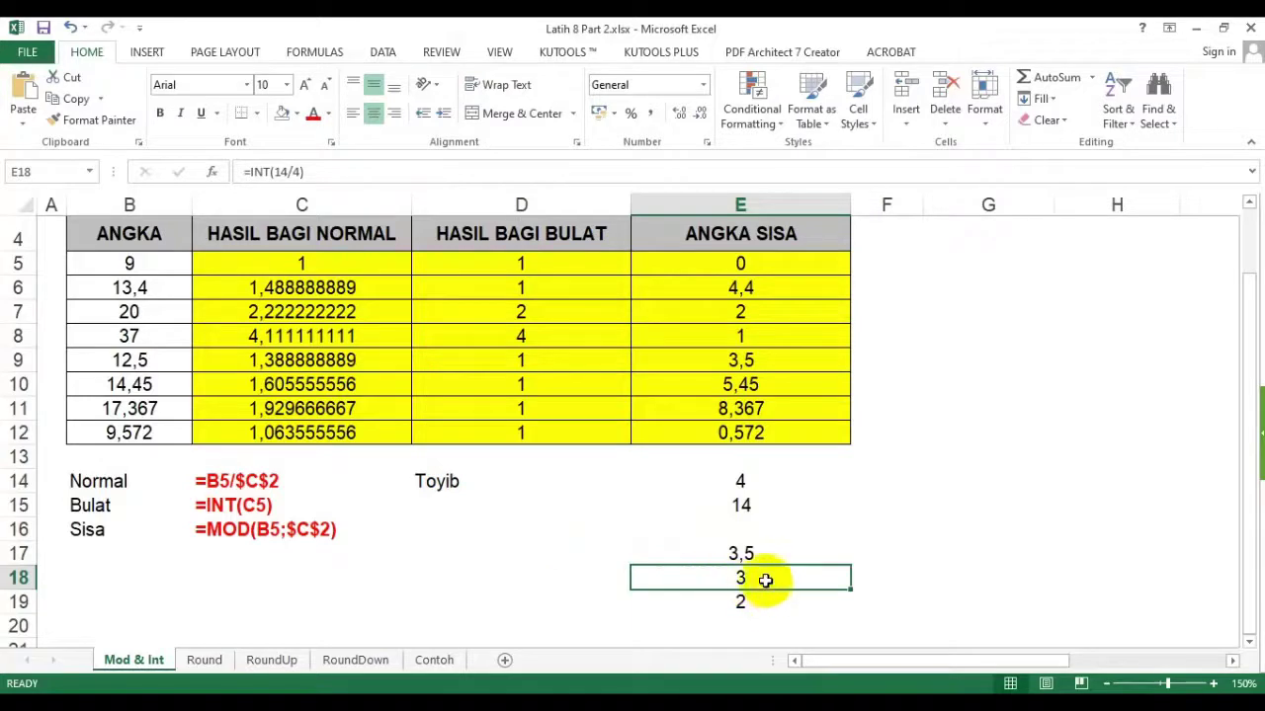
pyautogui.moveTo(763, 579); pyautogui.dragTo(772, 600)
pyautogui.press('Delete')
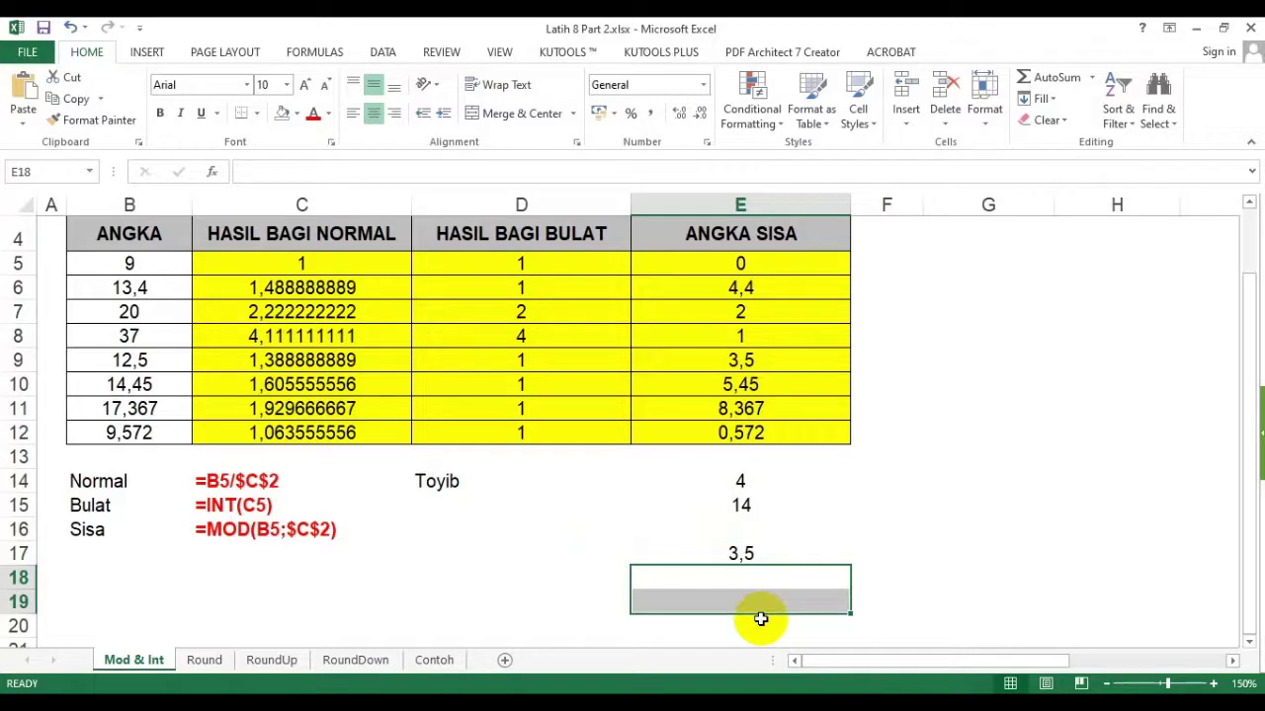
pyautogui.click(772, 572)
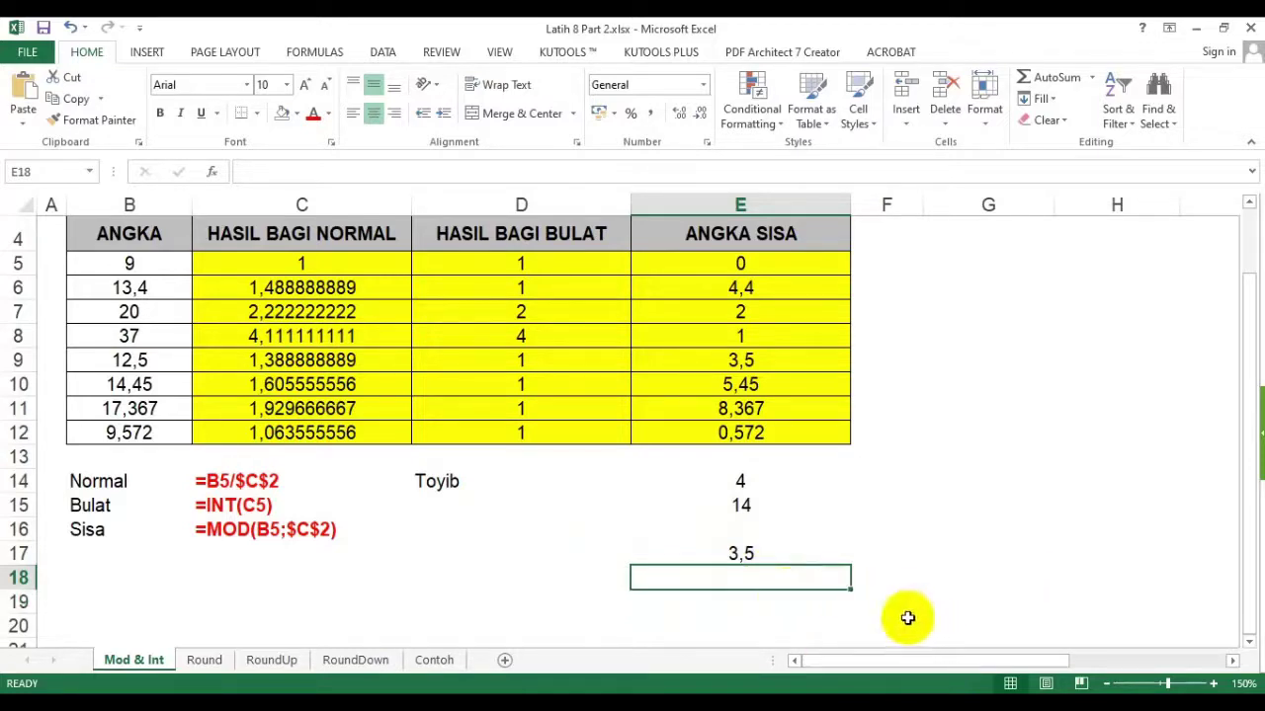
pyautogui.write('=inf')
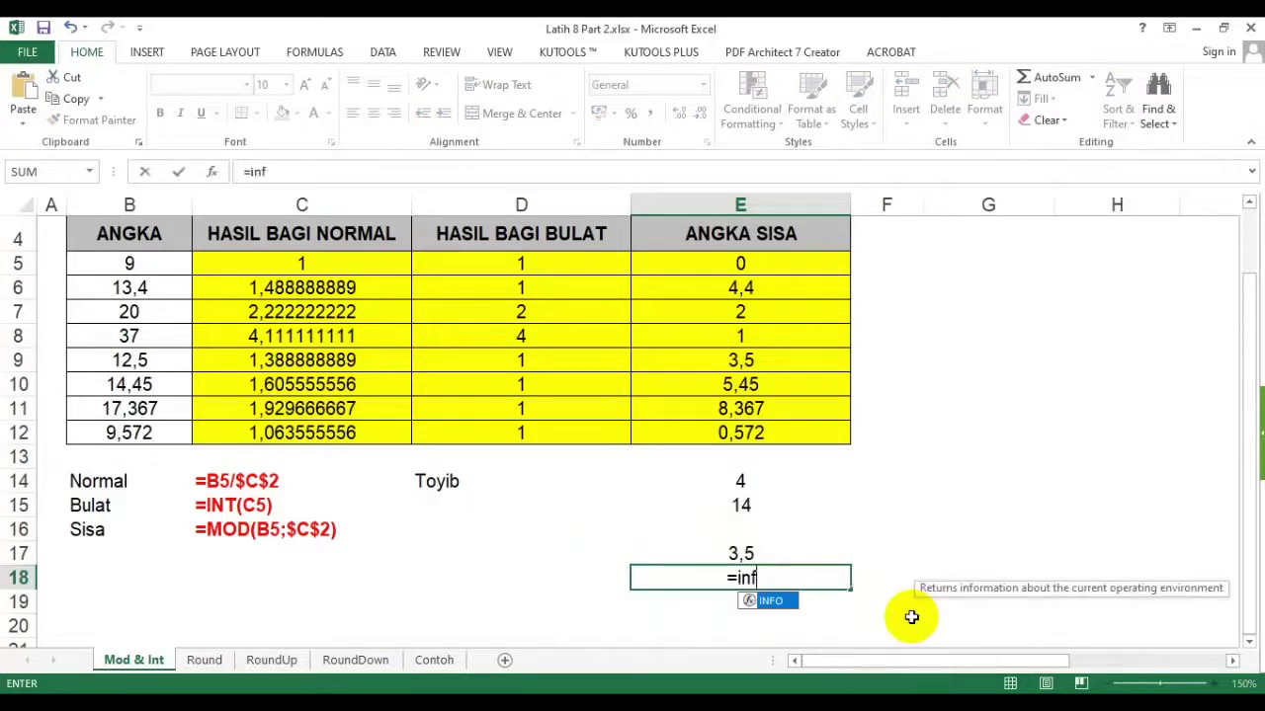
pyautogui.press('BackSpace')
pyautogui.write('tt')
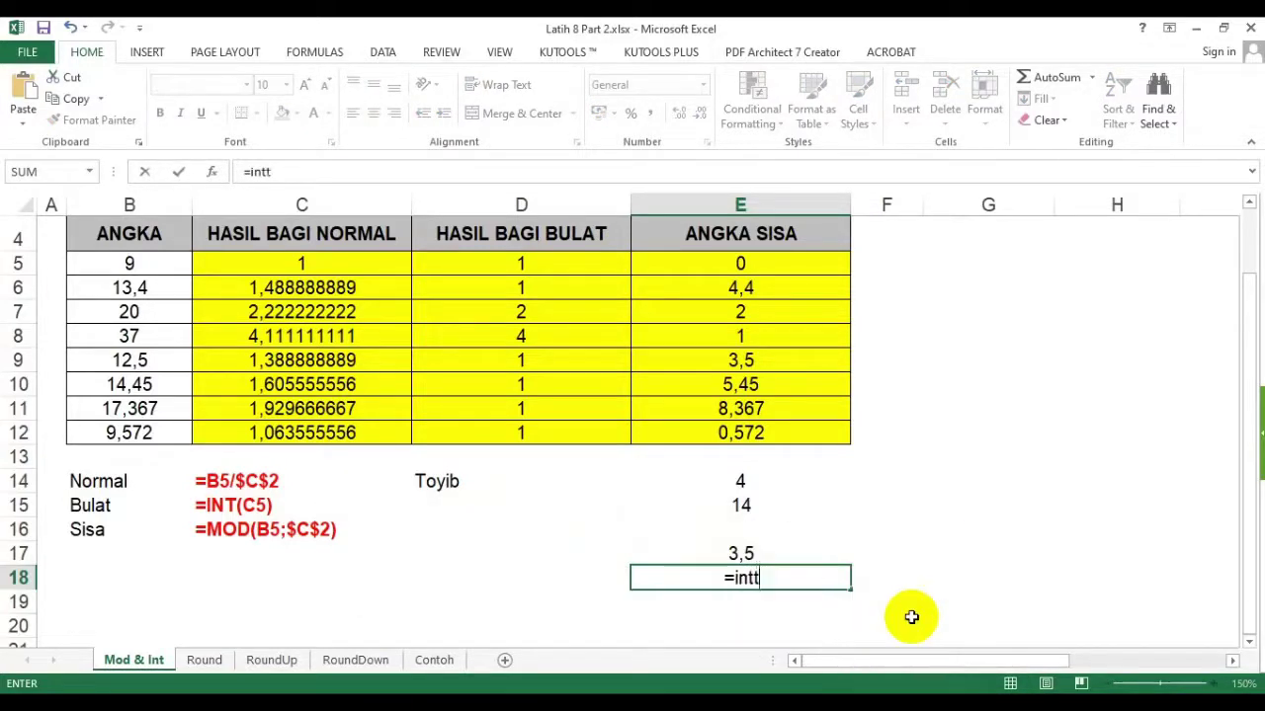
pyautogui.press('BackSpace')
pyautogui.write('(')
pyautogui.click(753, 546)
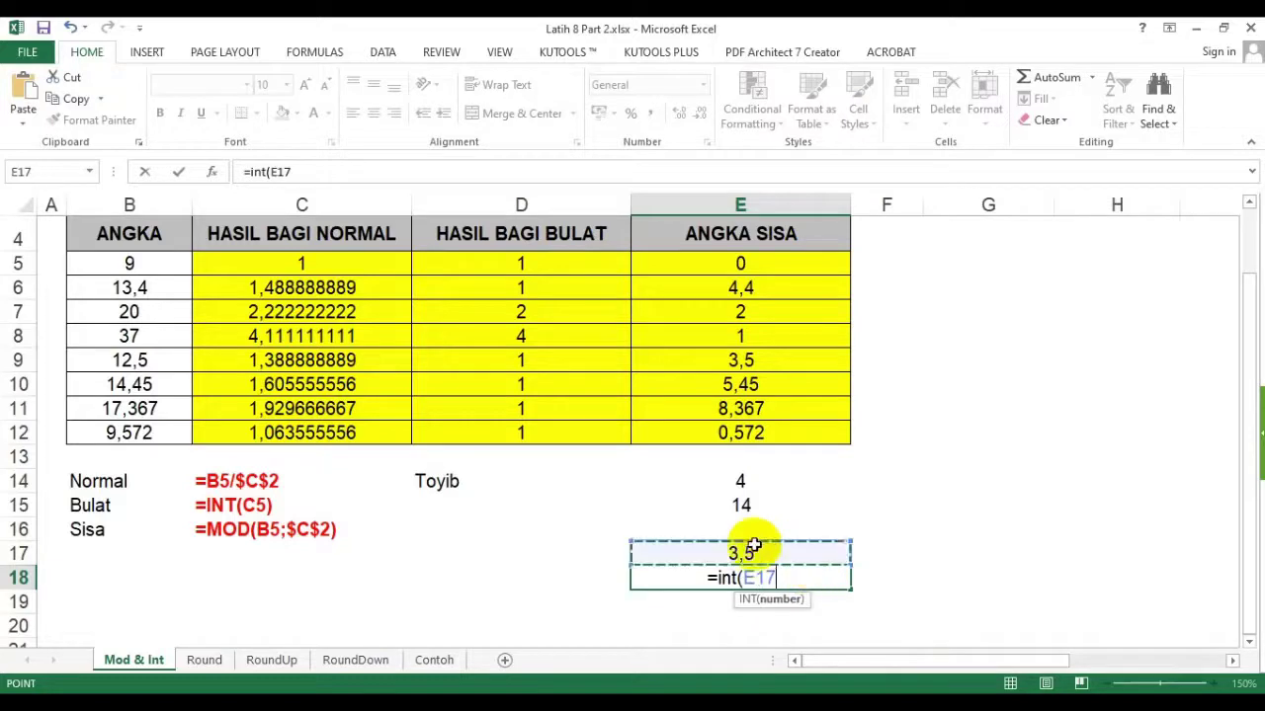
pyautogui.write(')')
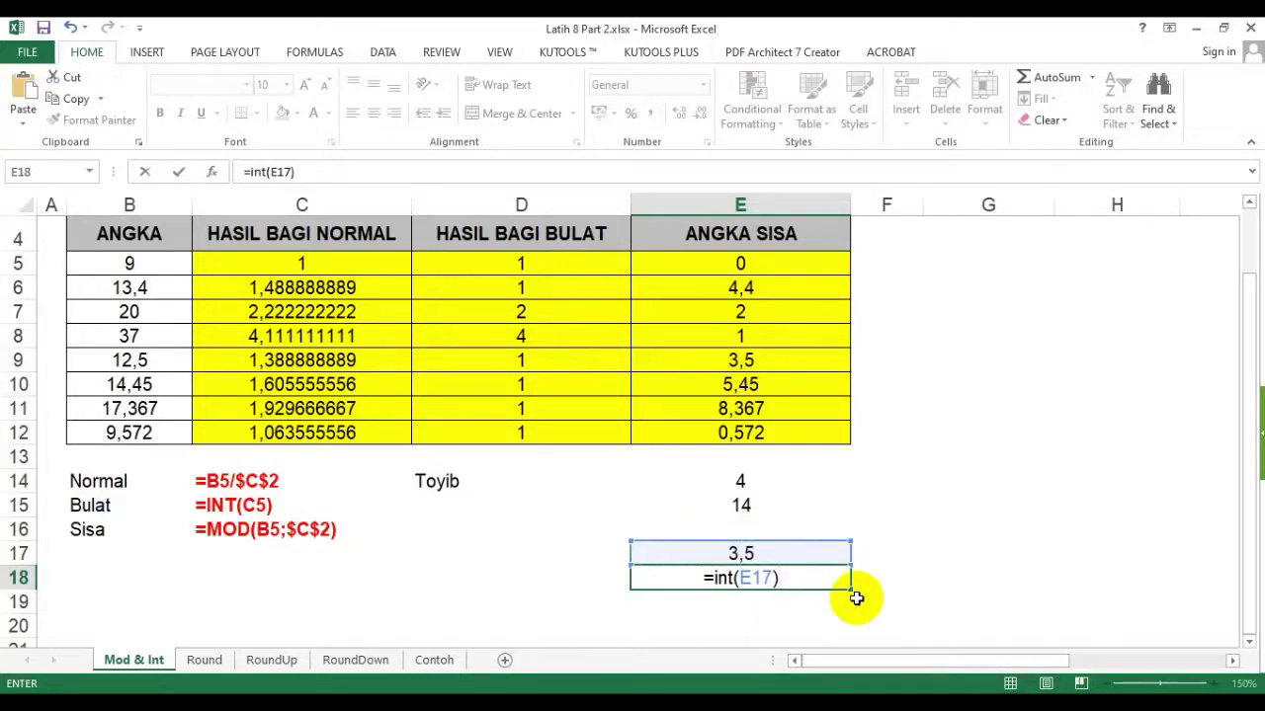
pyautogui.press('Escape')
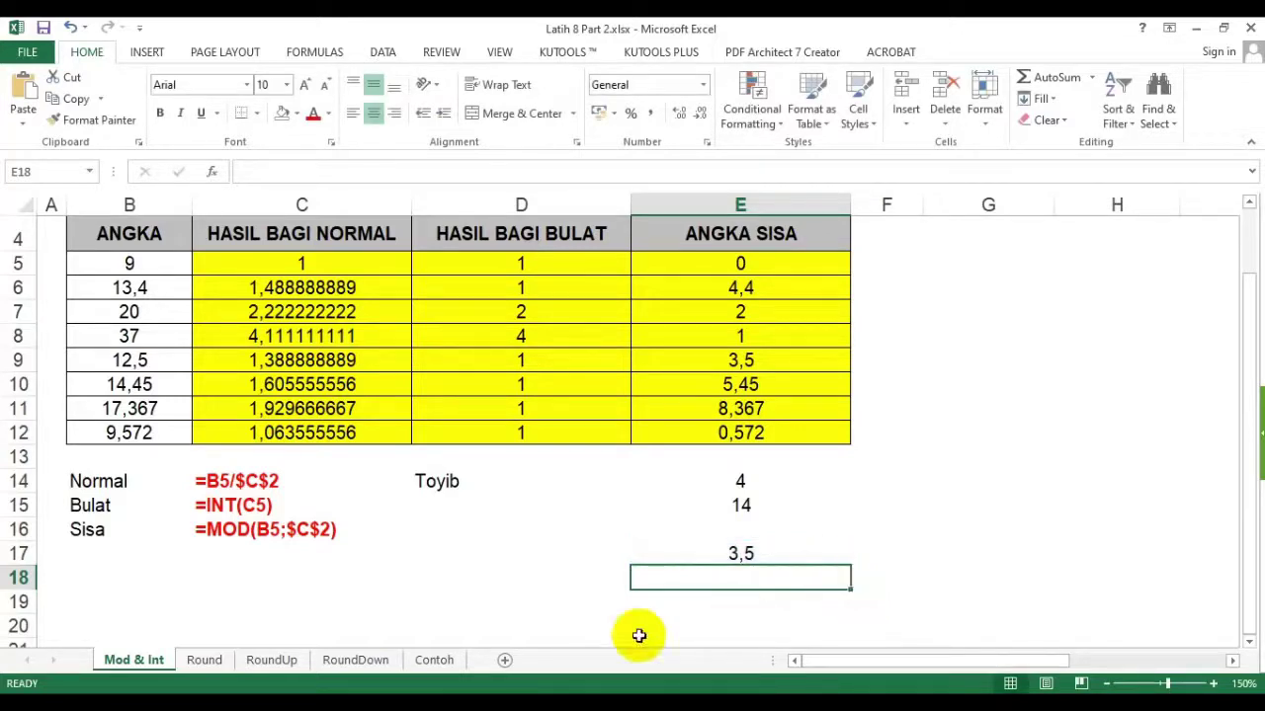
# - Clear the leftover sample values in D14:E17 and write 'mengambil hasil bagi bulatnya saja' beside the INT formula
pyautogui.moveTo(502, 488); pyautogui.dragTo(740, 549)
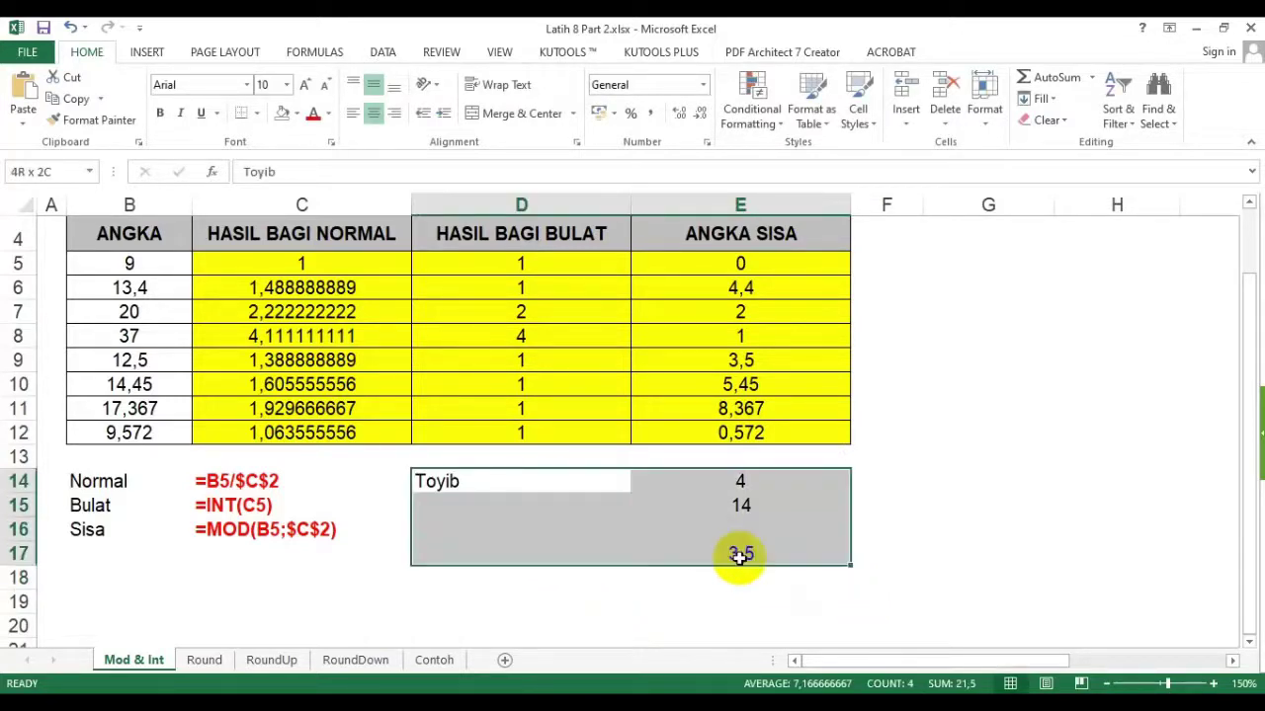
pyautogui.press('Delete')
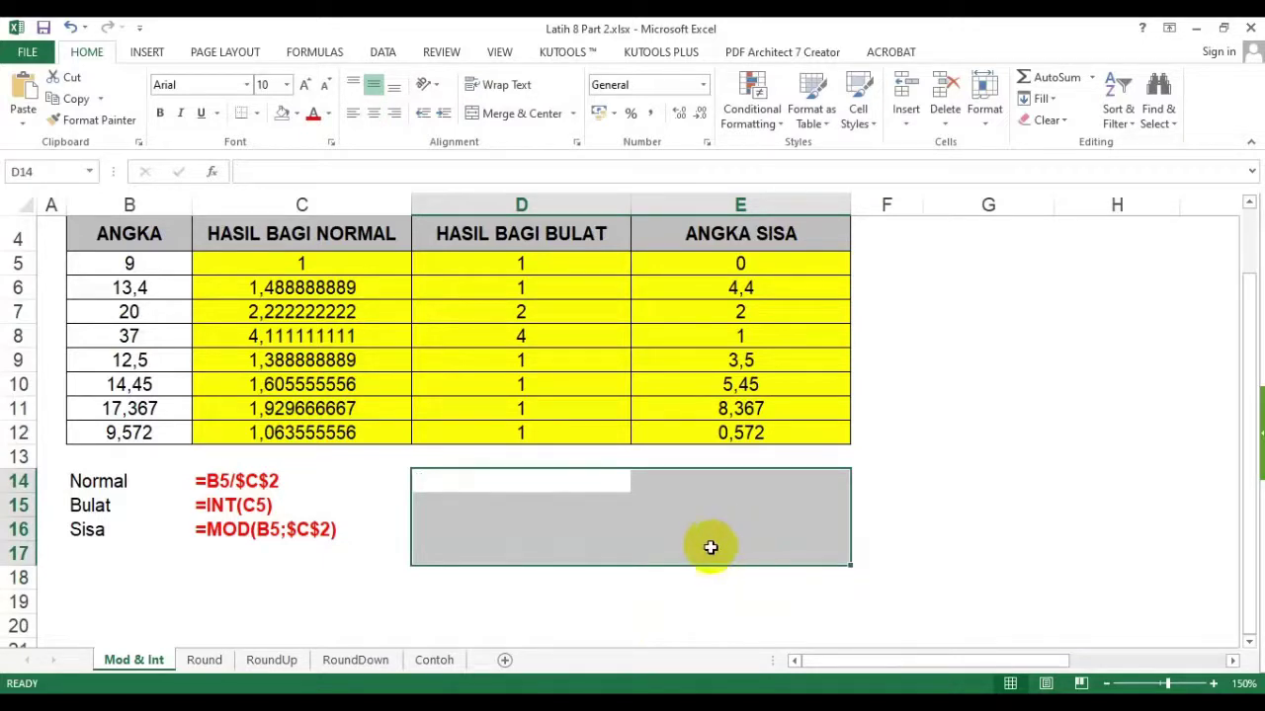
pyautogui.click(342, 506)
pyautogui.click(448, 507)
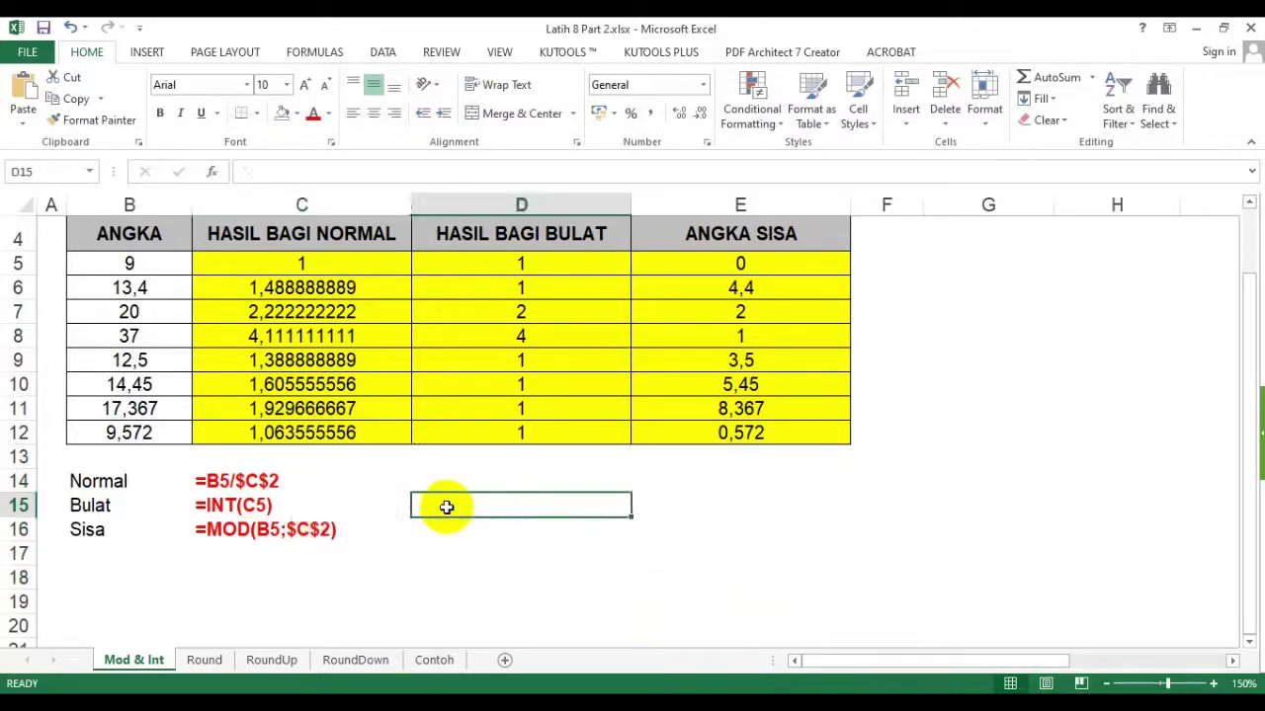
pyautogui.write('m')
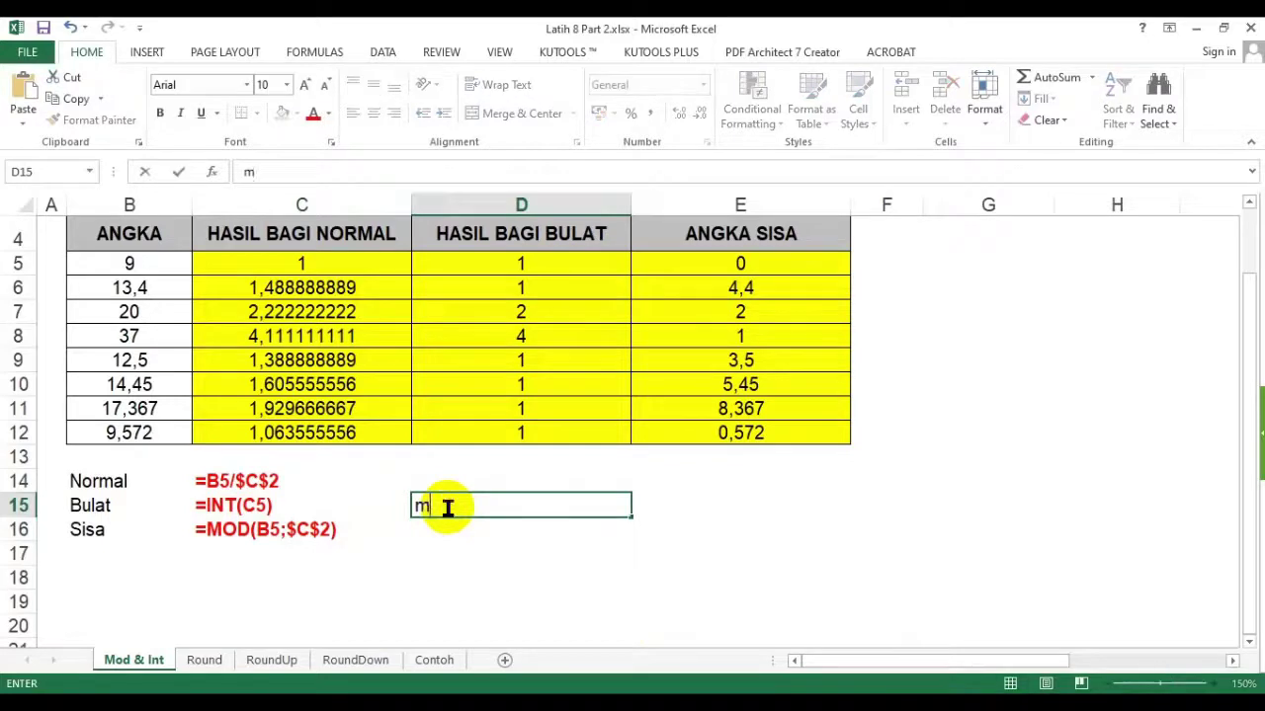
pyautogui.write('engambil ')
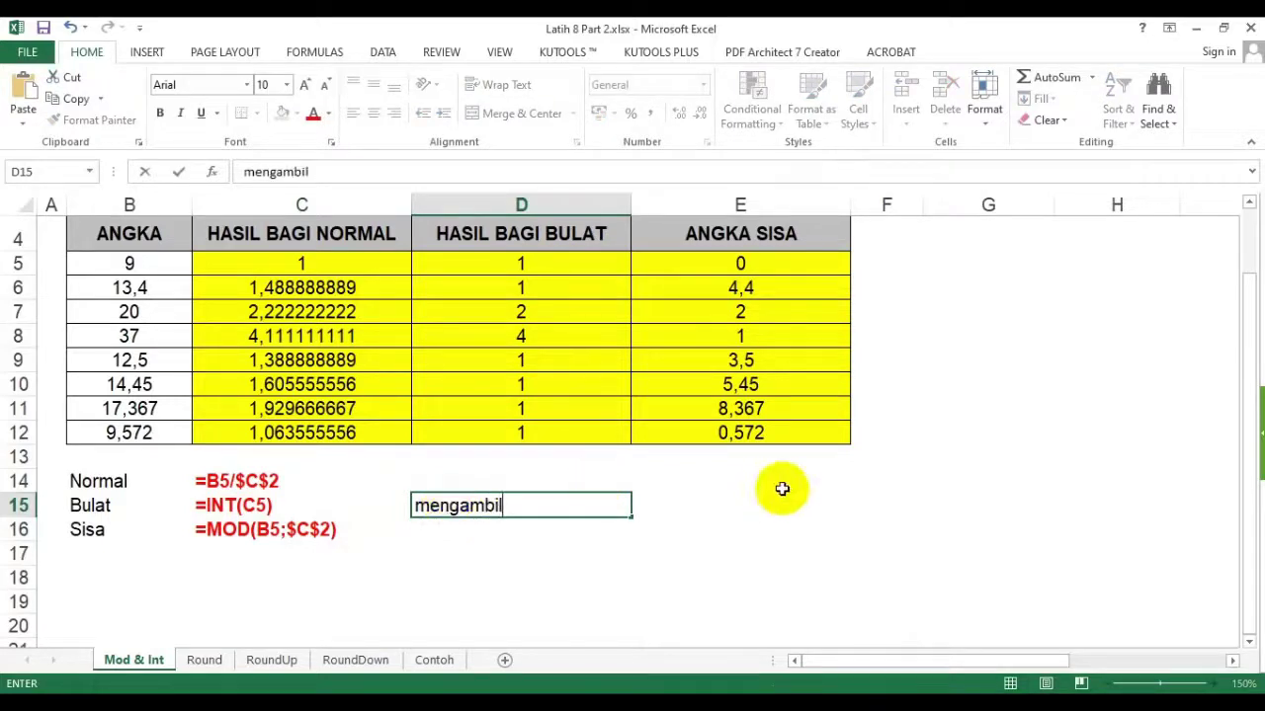
pyautogui.write('hasil bagi')
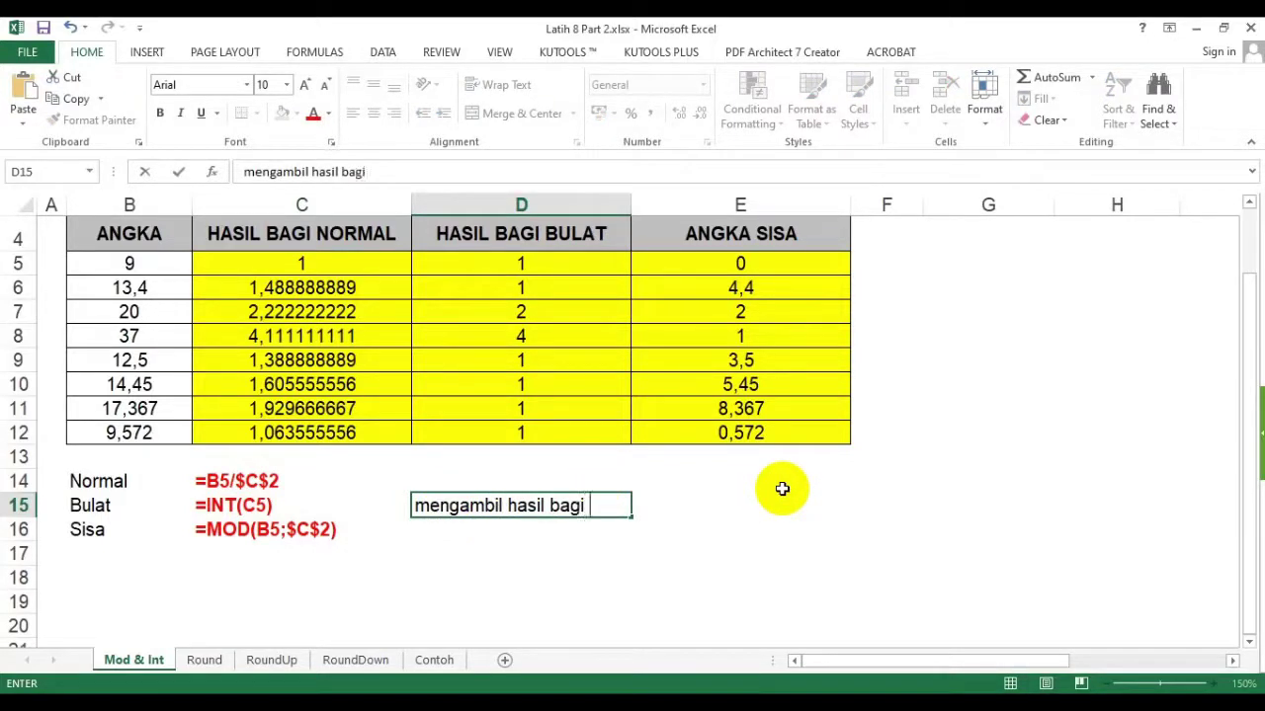
pyautogui.write(' bulatnya sa')
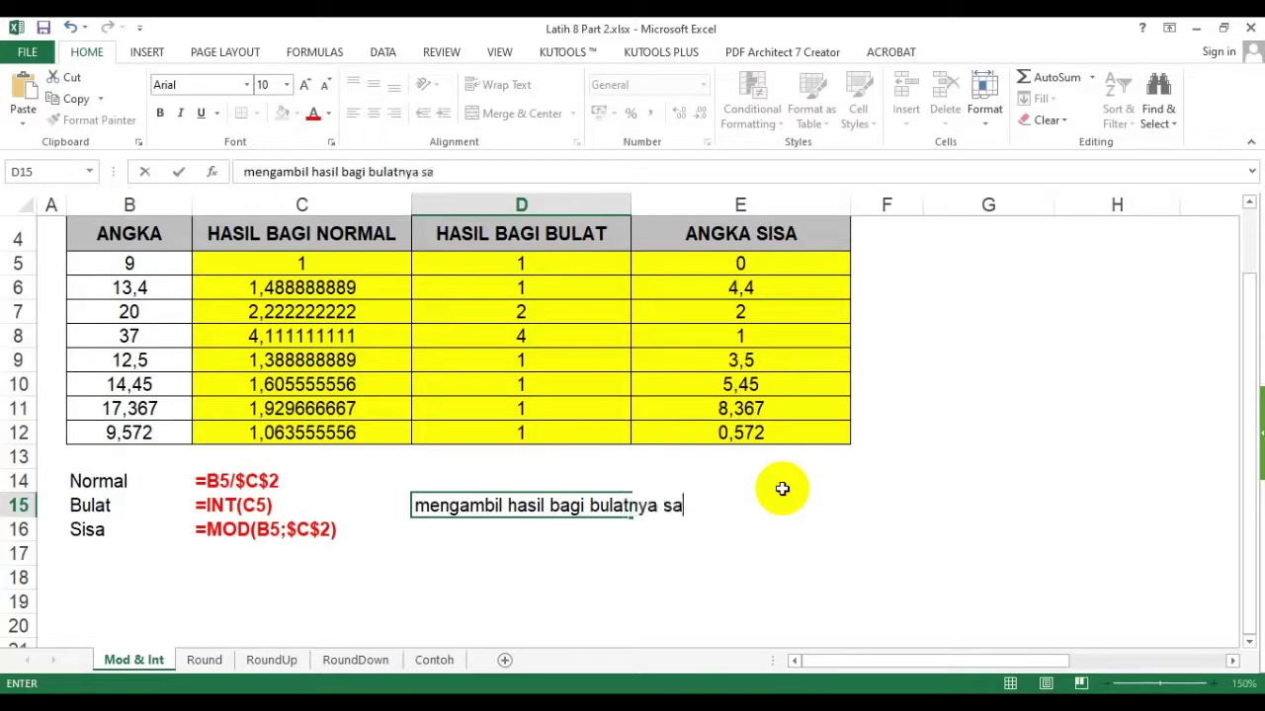
pyautogui.write('ja')
pyautogui.press('Return')
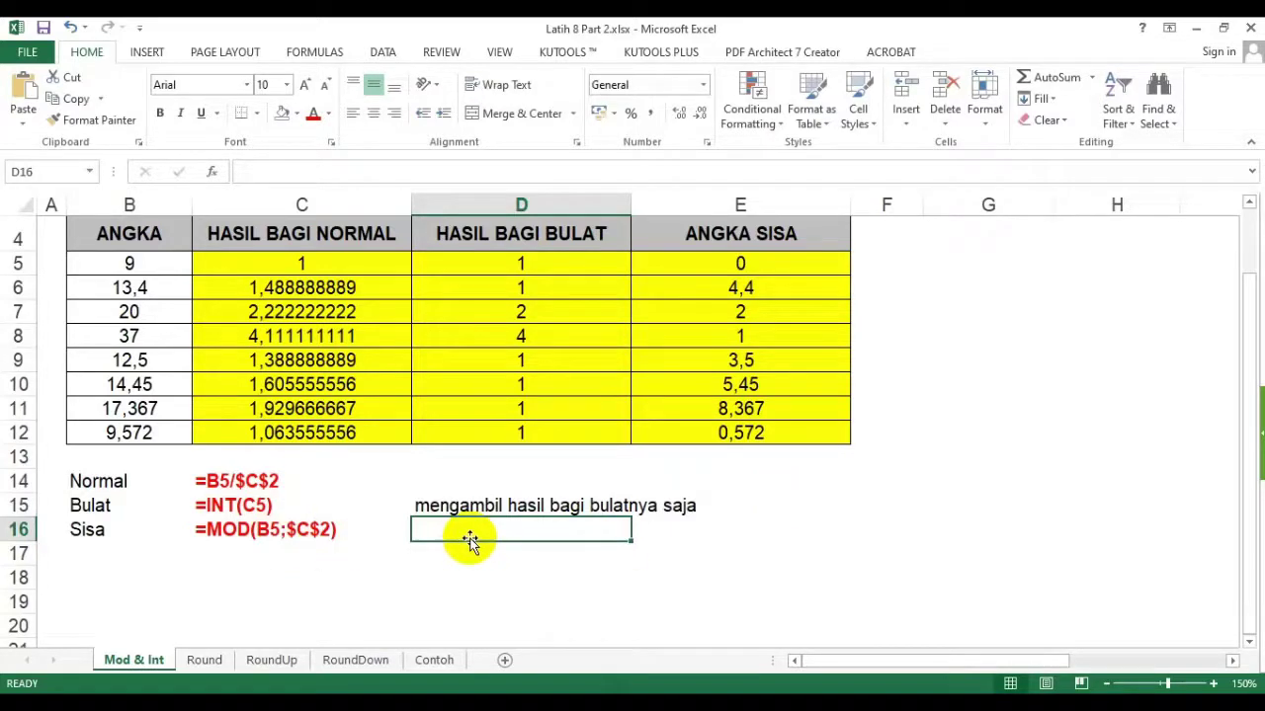
# - Write 'mengambil angka sisa yang tidak bisa dibagi' beside the MOD formula in D16
pyautogui.write('mengambil ang')
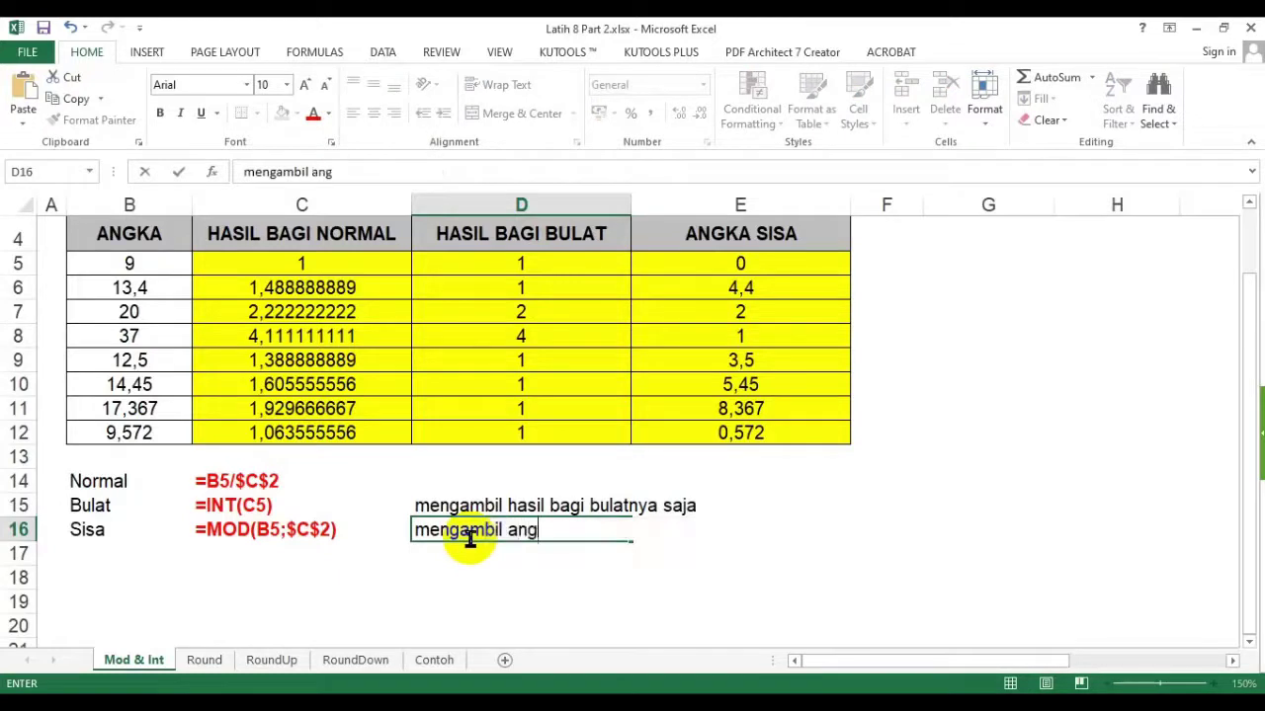
pyautogui.write('ka sissa y')
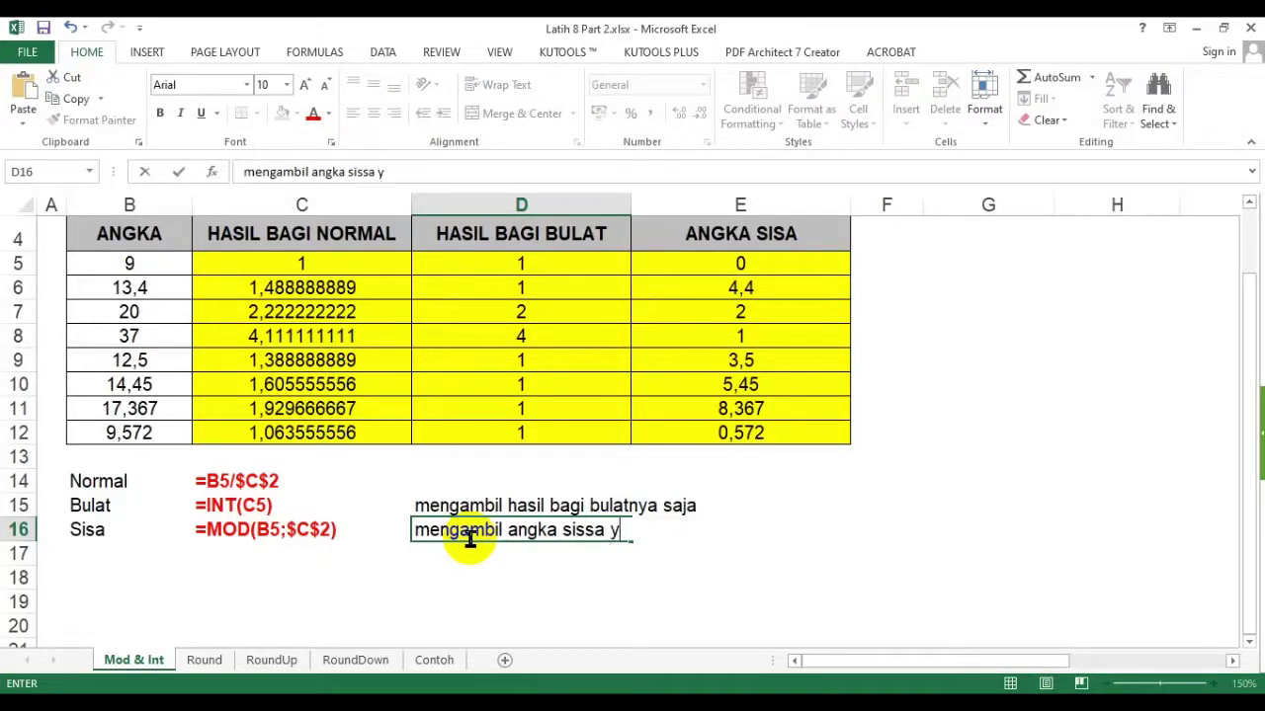
pyautogui.press('BackSpace')
pyautogui.press('BackSpace')
pyautogui.press('BackSpace')
pyautogui.write('a sayn')
pyautogui.press('BackSpace')
pyautogui.press('BackSpace')
pyautogui.press('BackSpace')
pyautogui.press('BackSpace')
pyautogui.write('yang tidak bisa d')
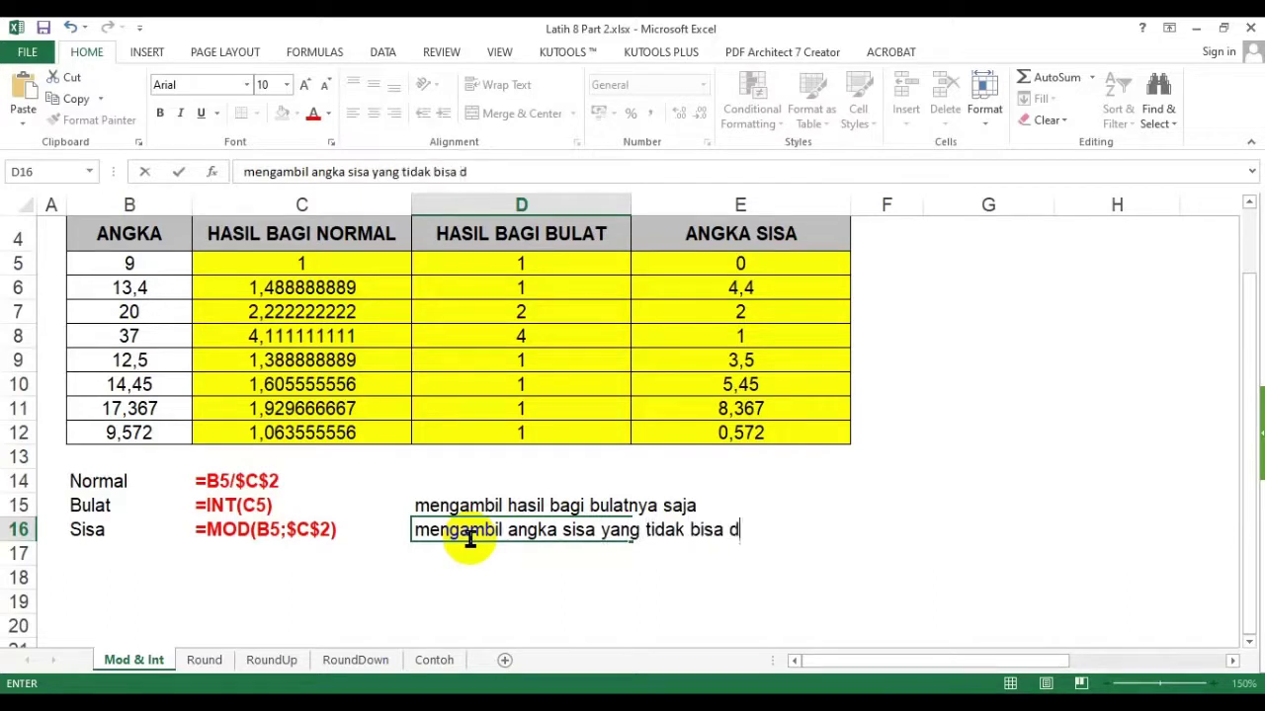
pyautogui.write('ibagi')
pyautogui.press('Return')
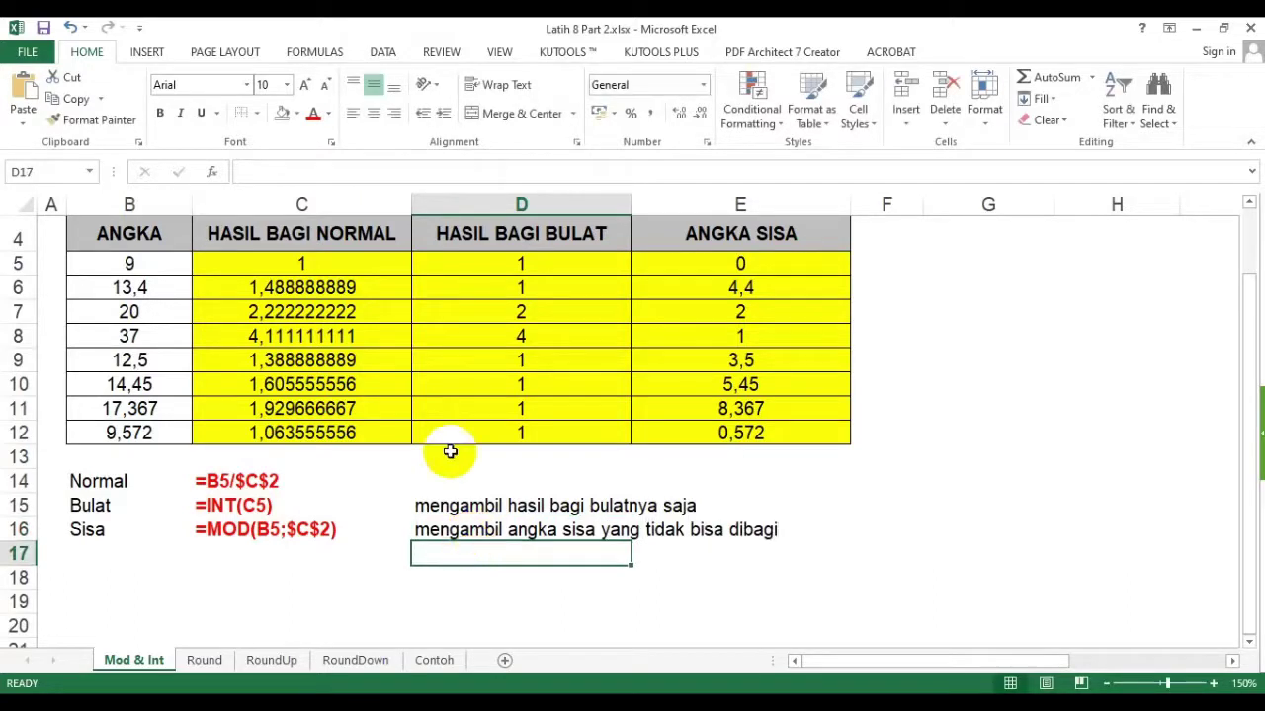
# - Review the =INT(C5) note in C15 and check the results in D5:D12 and E6:E7
pyautogui.click(318, 559)
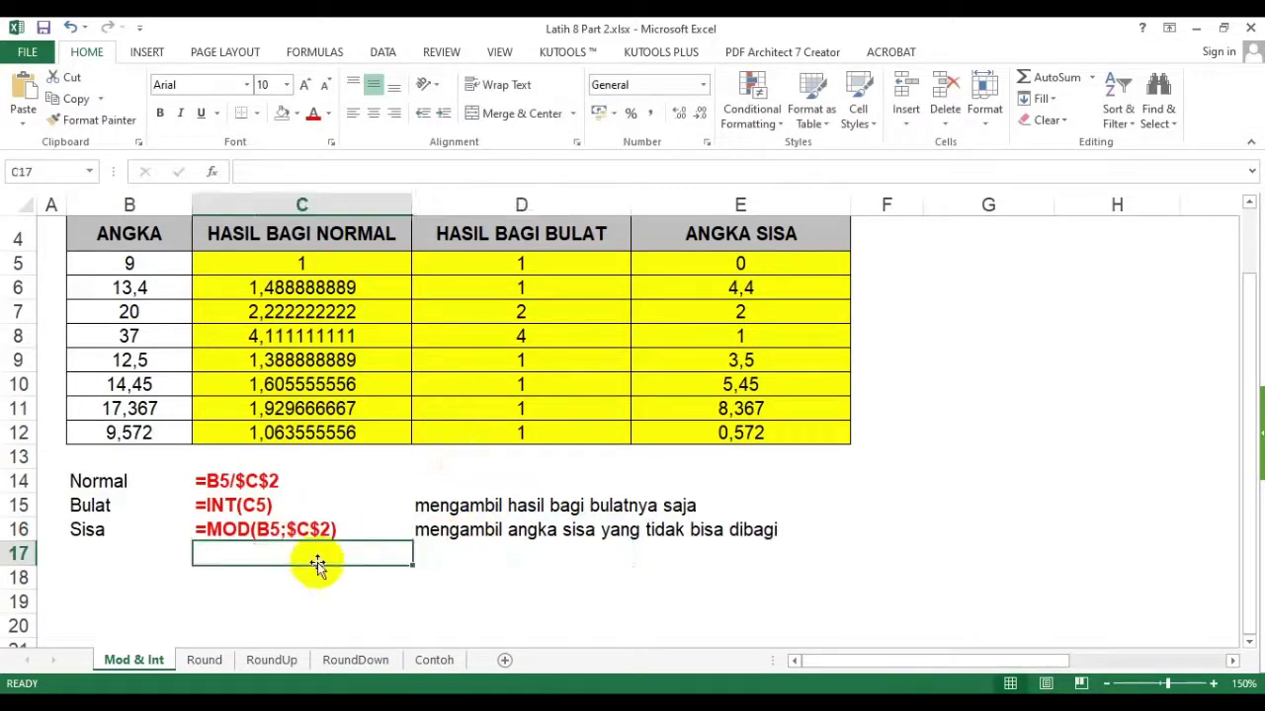
pyautogui.click(325, 508)
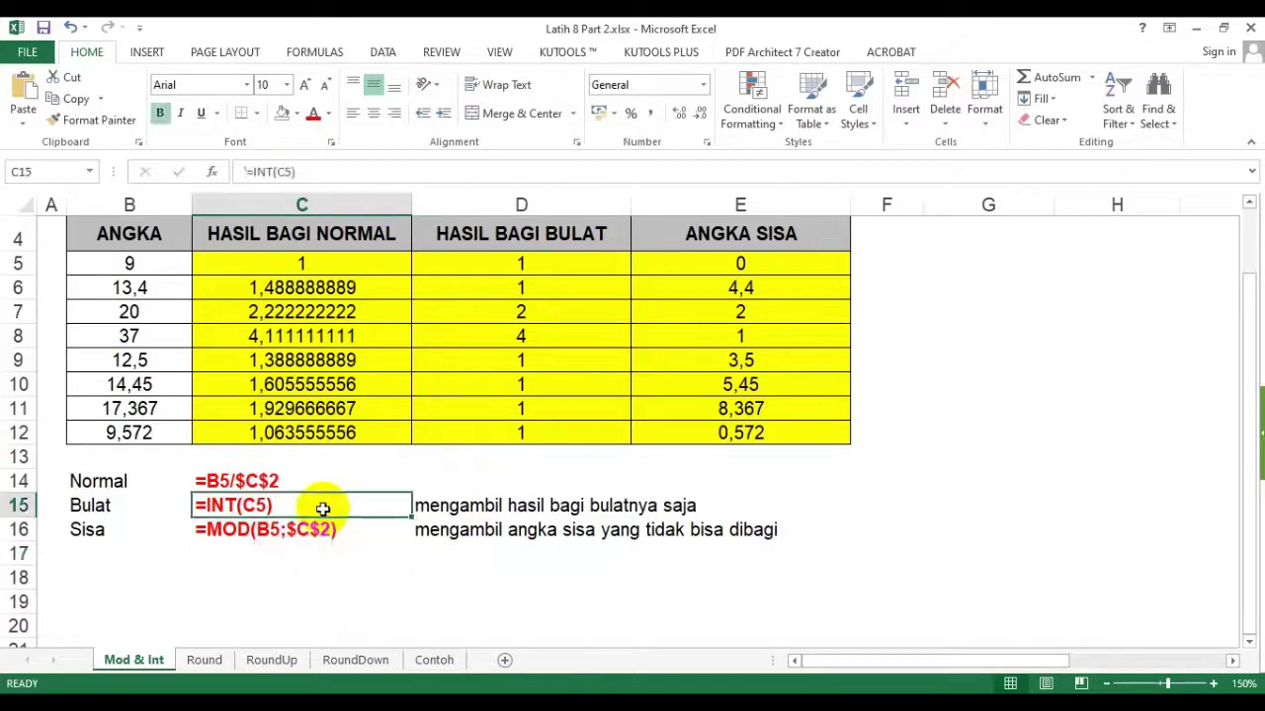
pyautogui.moveTo(528, 274); pyautogui.dragTo(522, 432)
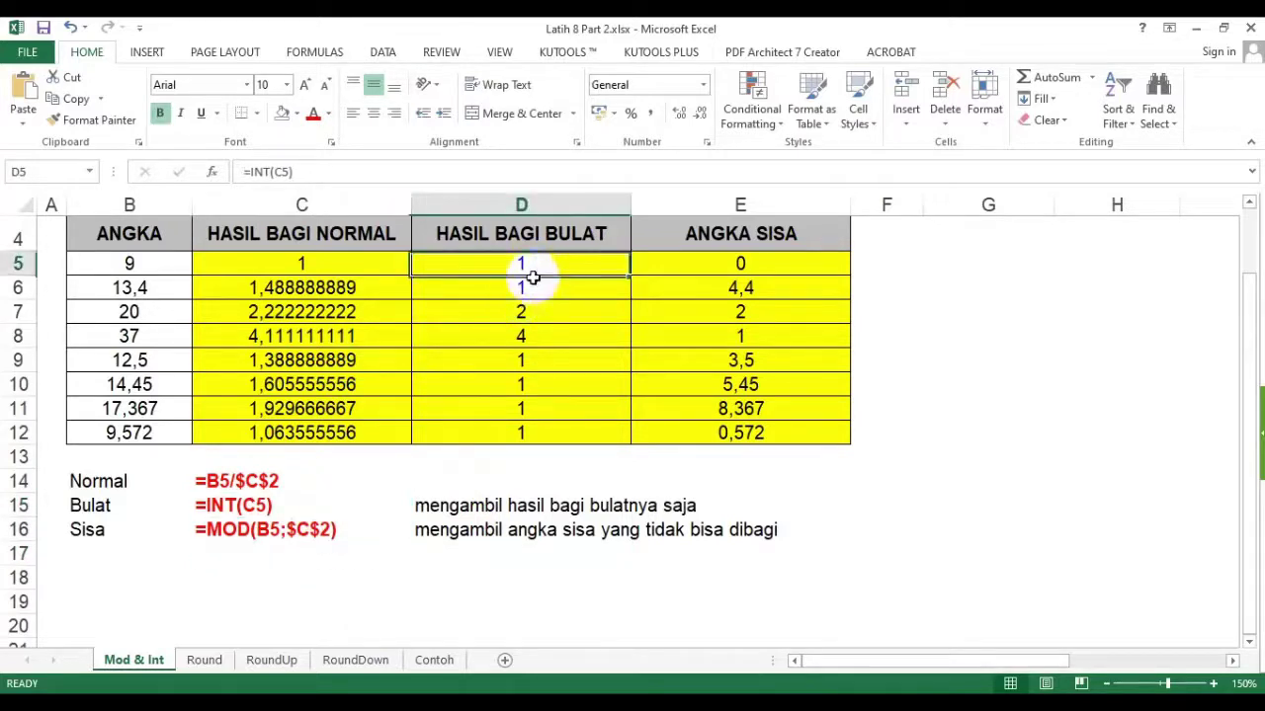
pyautogui.moveTo(740, 287); pyautogui.dragTo(741, 318)
pyautogui.click(524, 483)
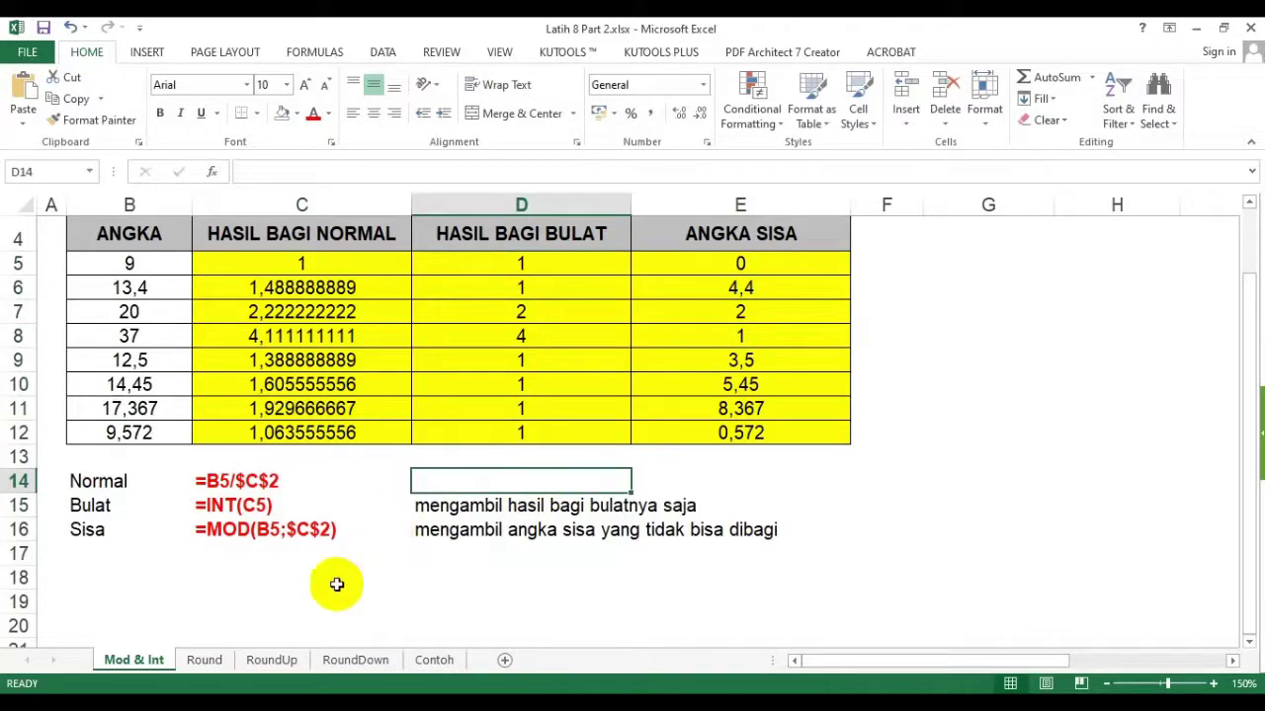
pyautogui.click(205, 660)
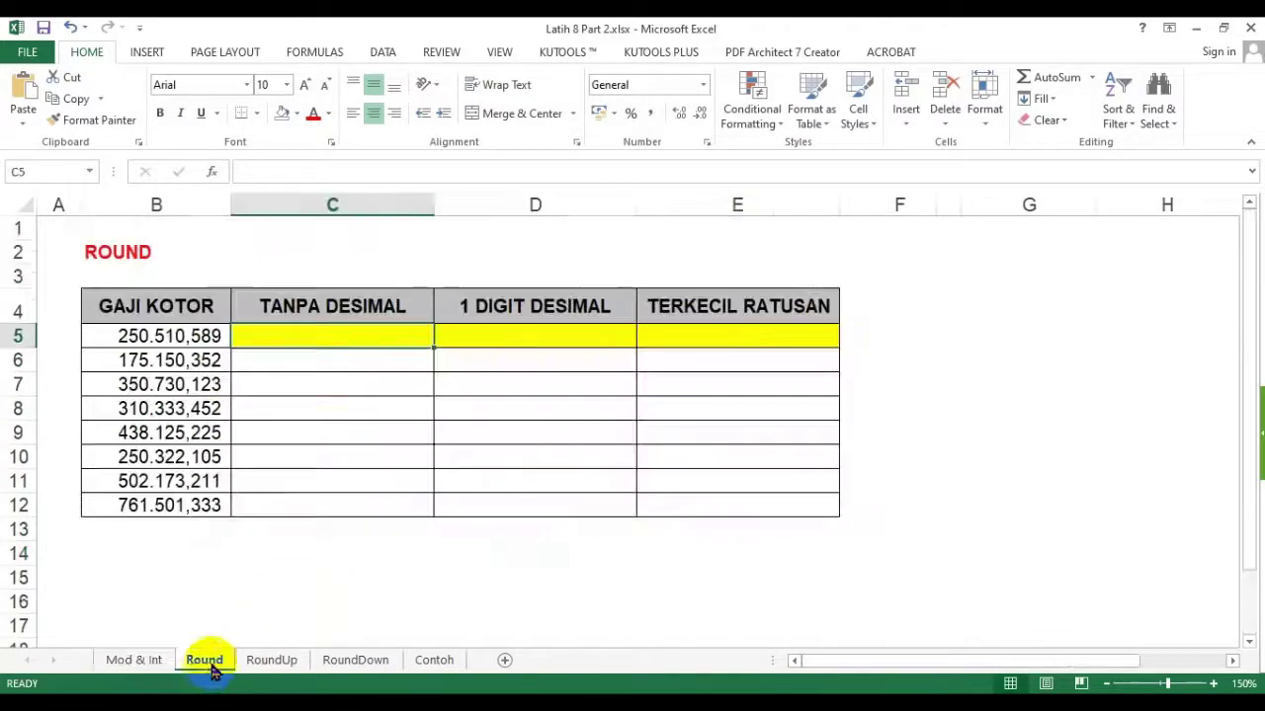
pyautogui.click(258, 661)
pyautogui.click(353, 659)
pyautogui.click(426, 431)
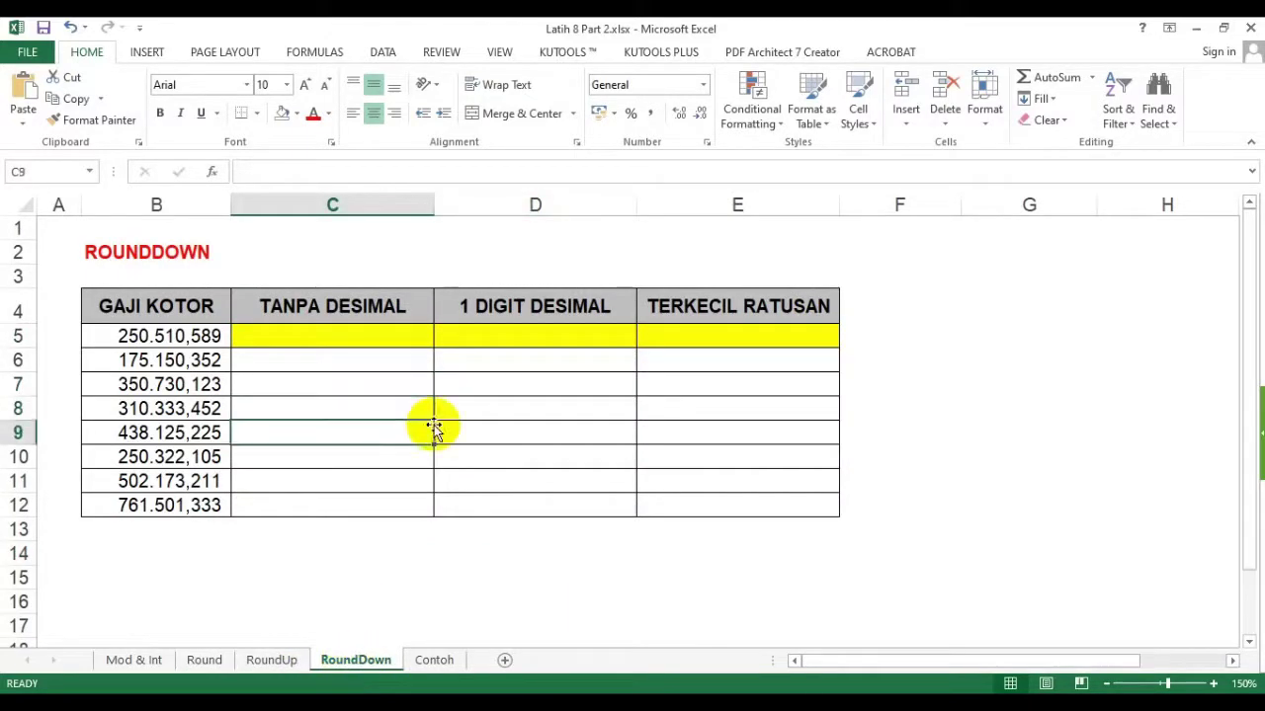
pyautogui.click(207, 660)
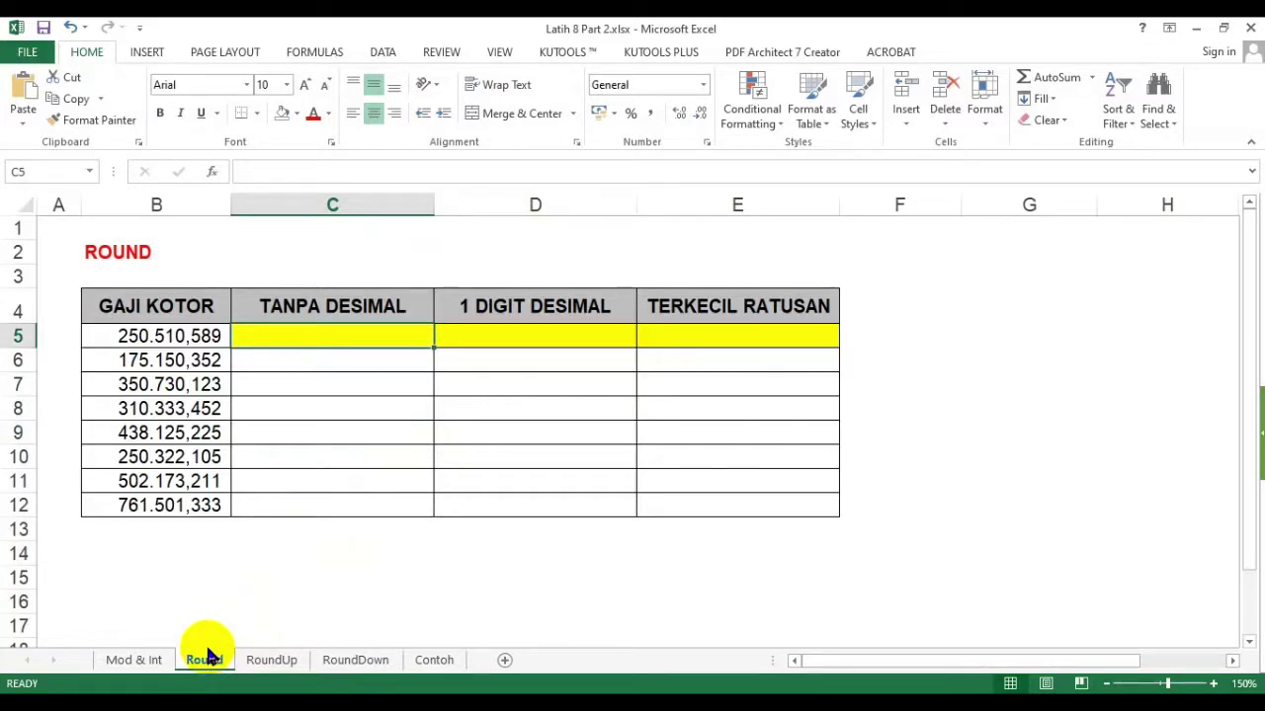
pyautogui.click(285, 561)
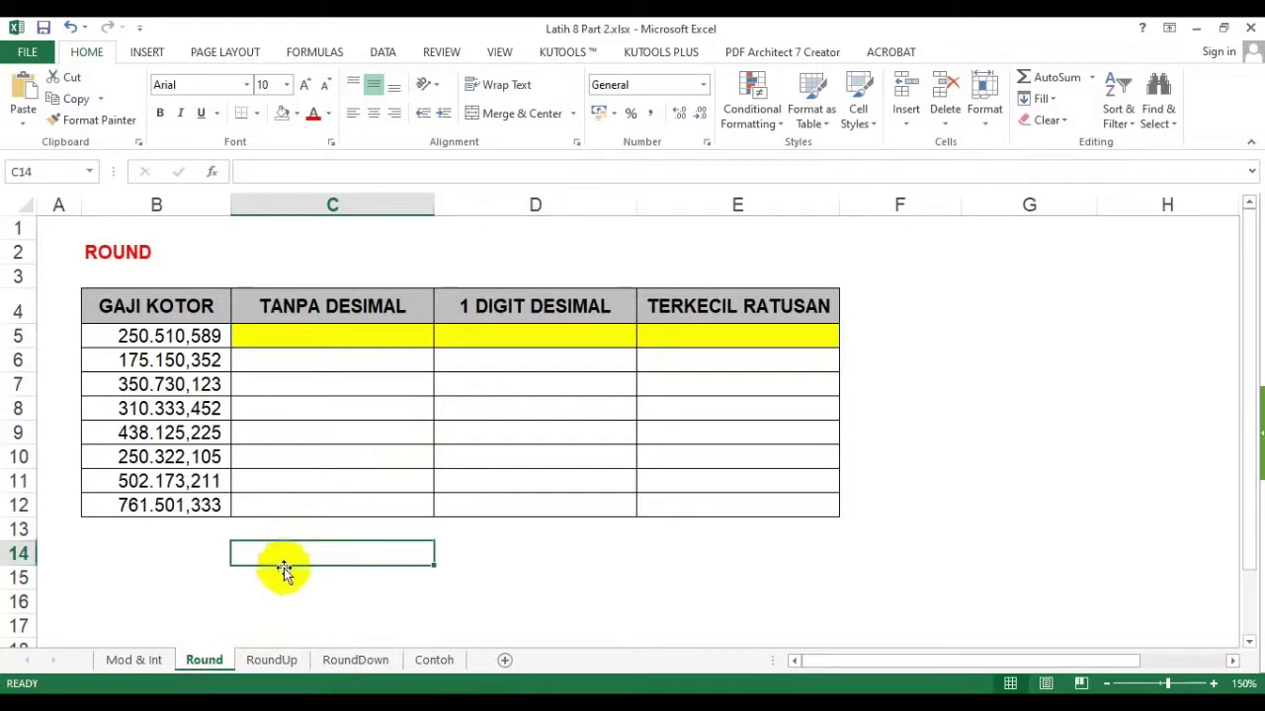
pyautogui.click(249, 436)
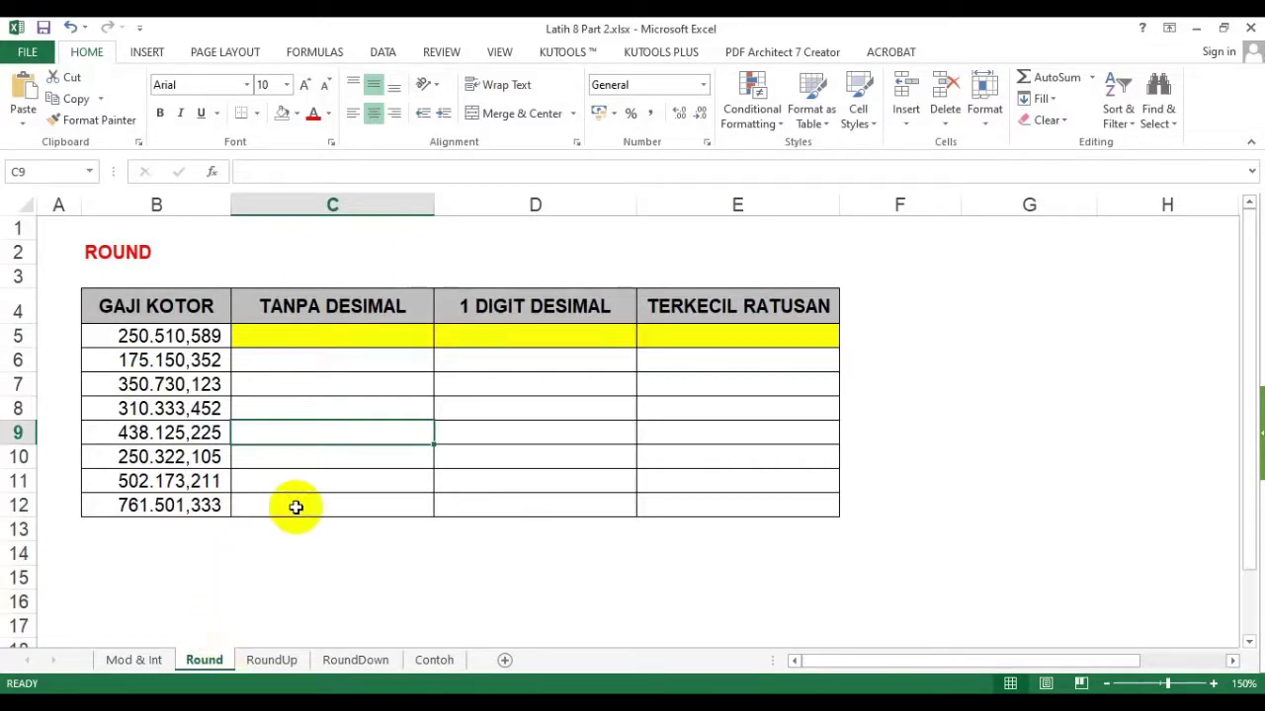
pyautogui.click(272, 662)
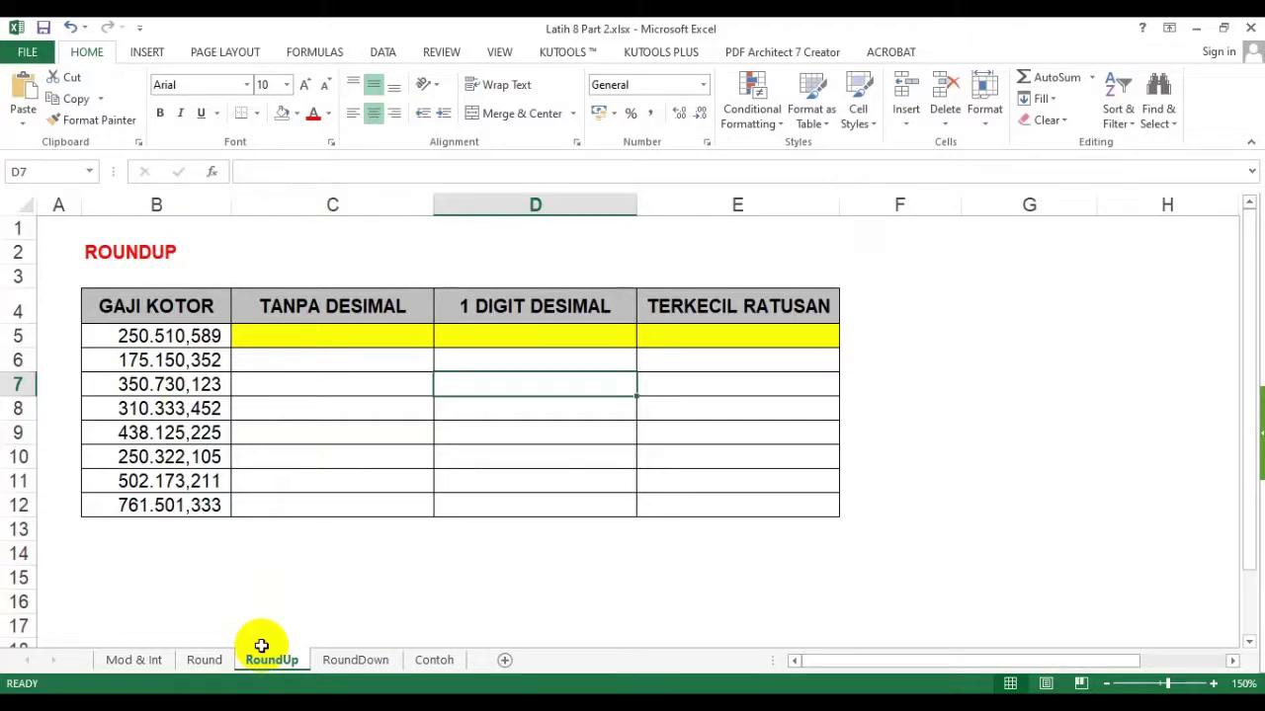
pyautogui.click(339, 661)
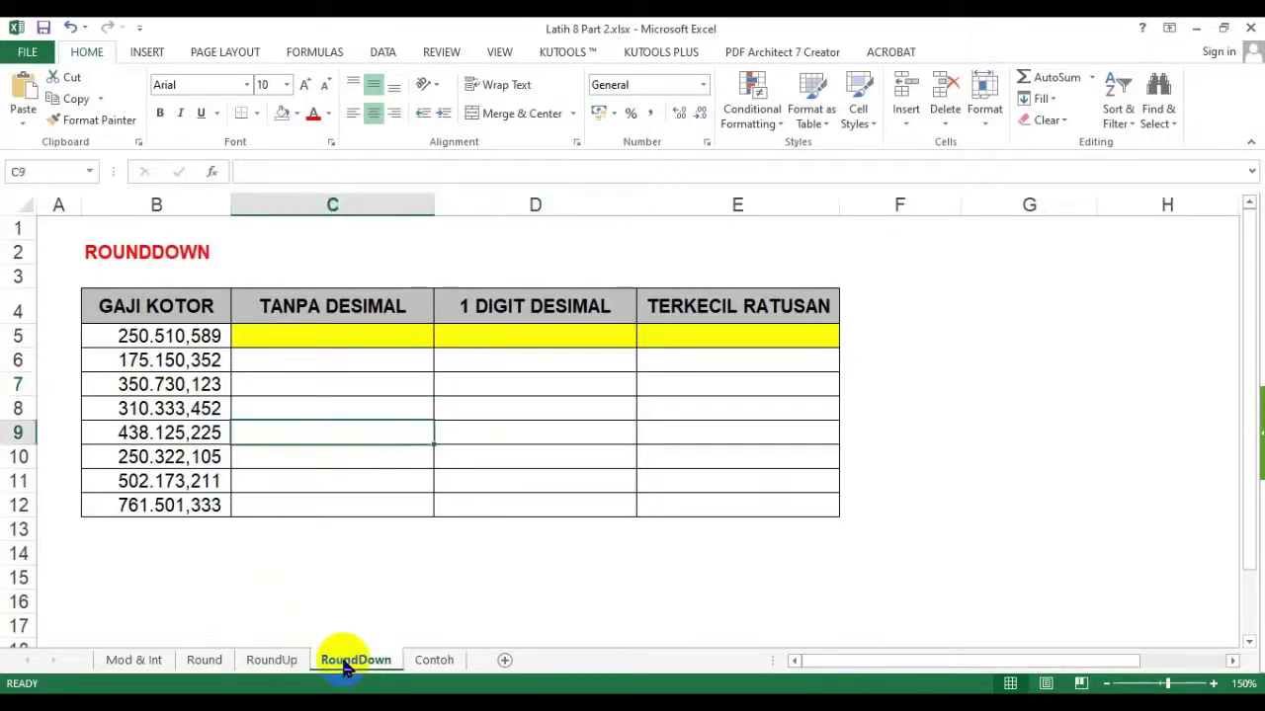
pyautogui.click(292, 664)
pyautogui.click(339, 662)
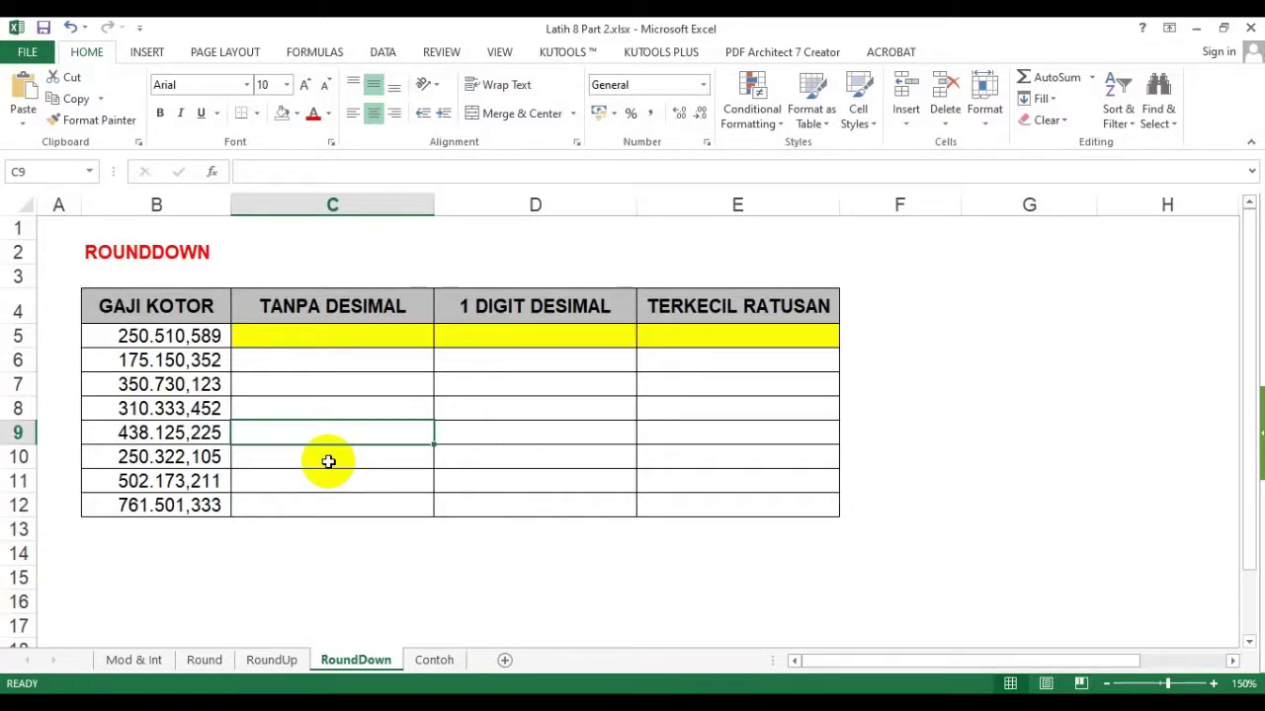
pyautogui.click(273, 658)
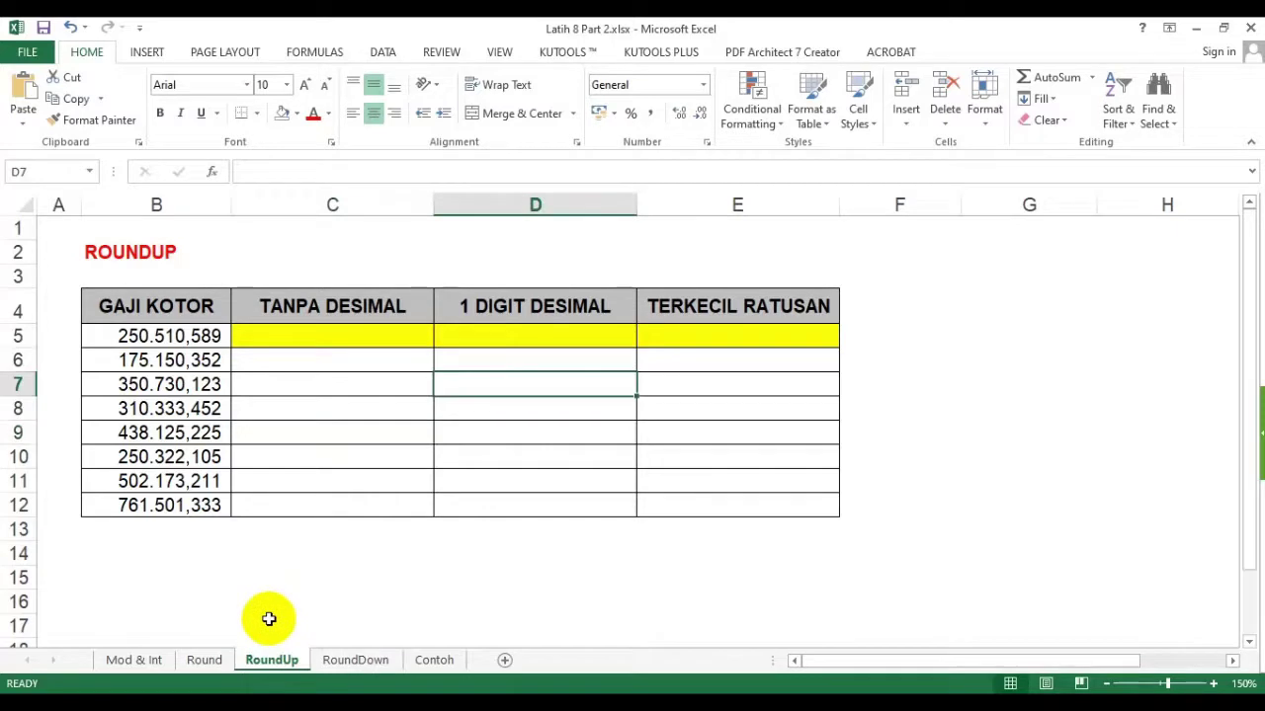
pyautogui.click(346, 659)
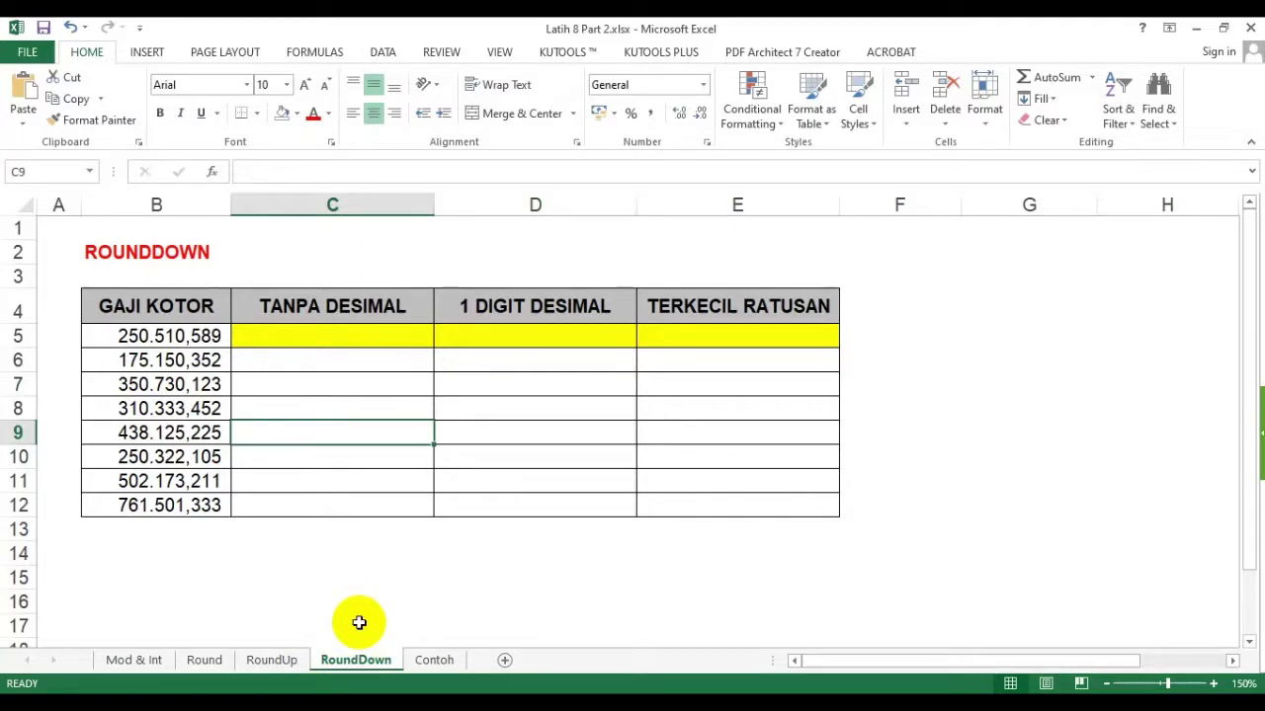
pyautogui.click(207, 659)
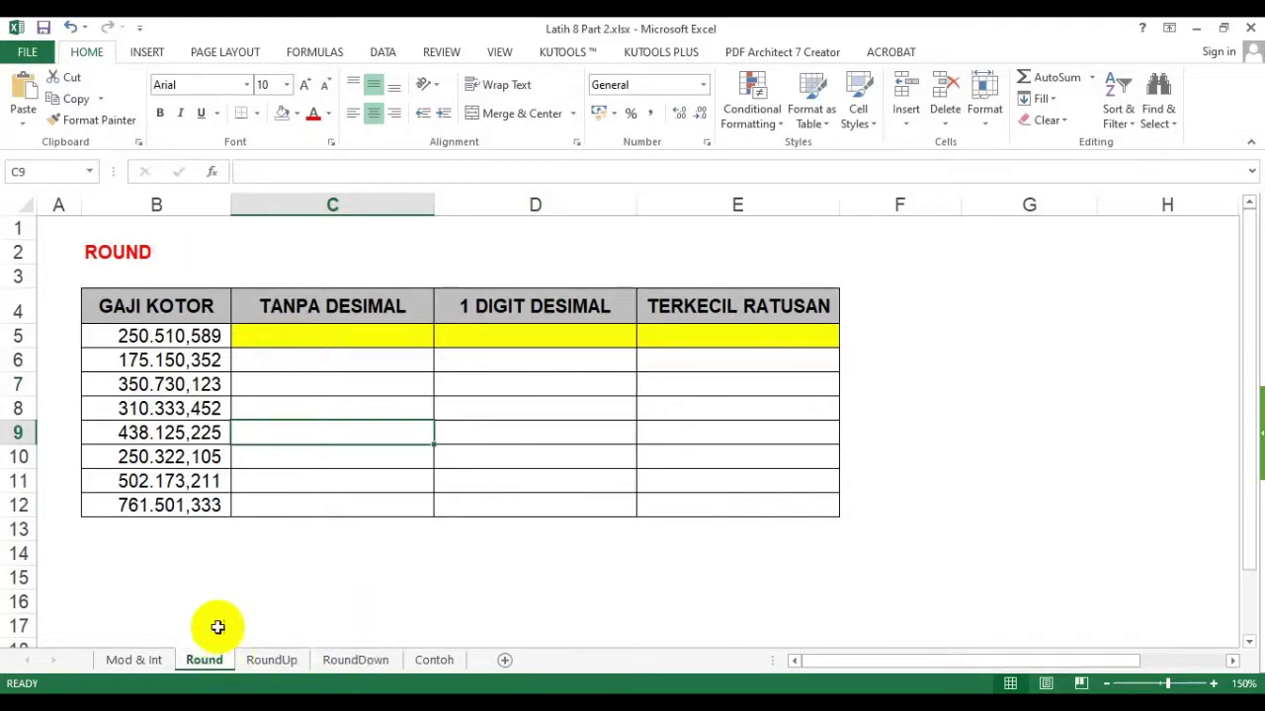
pyautogui.moveTo(340, 604); pyautogui.dragTo(325, 585)
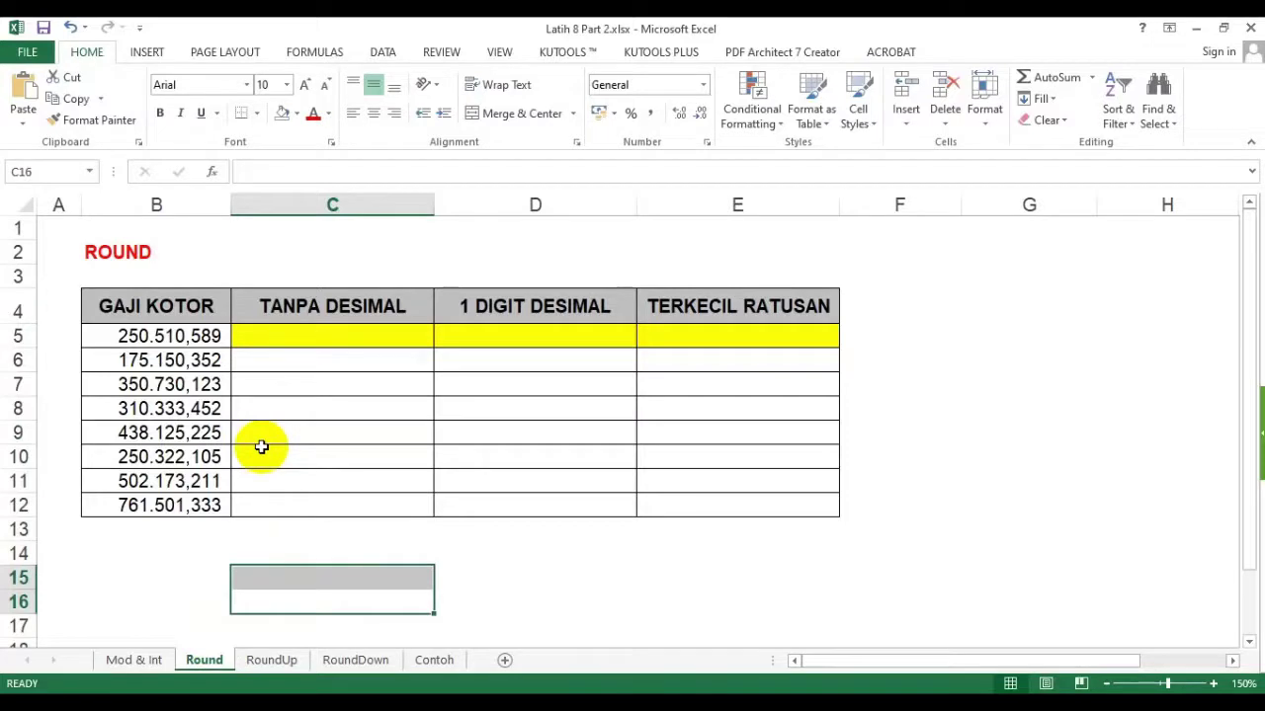
pyautogui.click(494, 256)
pyautogui.click(345, 337)
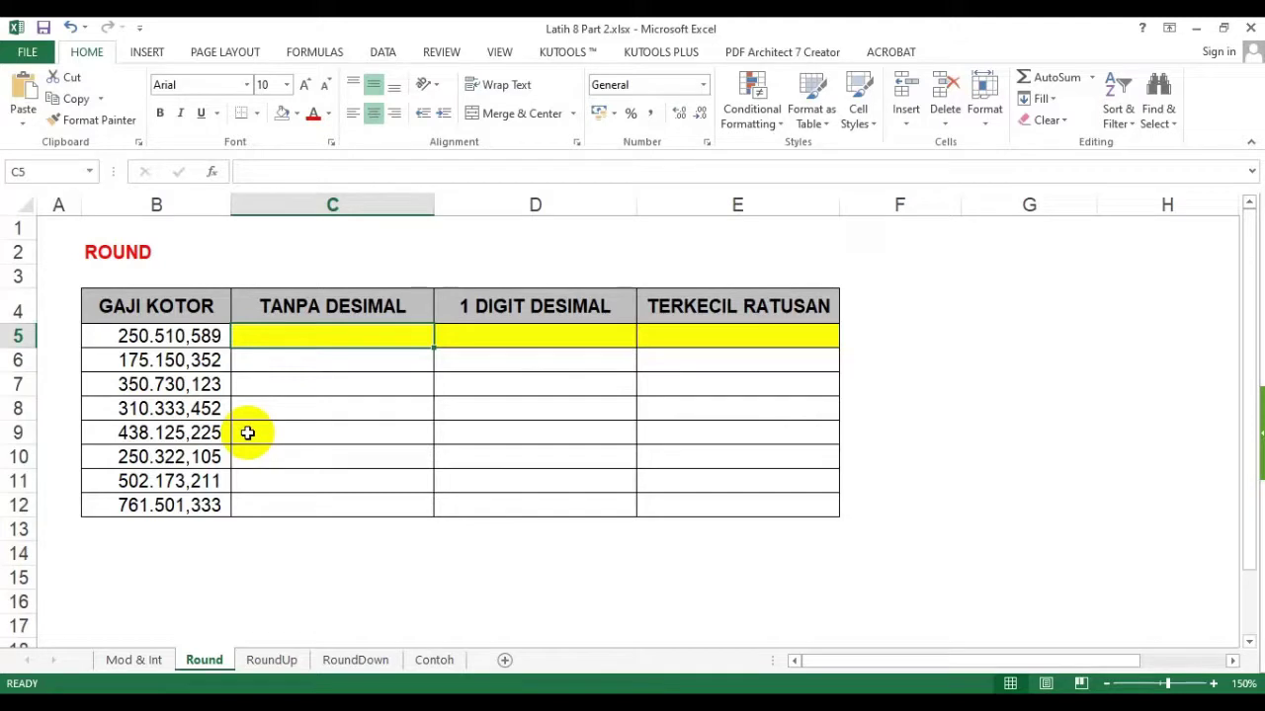
# - Select the GAJI KOTOR salaries in B4:B12 and the empty result cells to review the table
pyautogui.moveTo(220, 315); pyautogui.dragTo(191, 505)
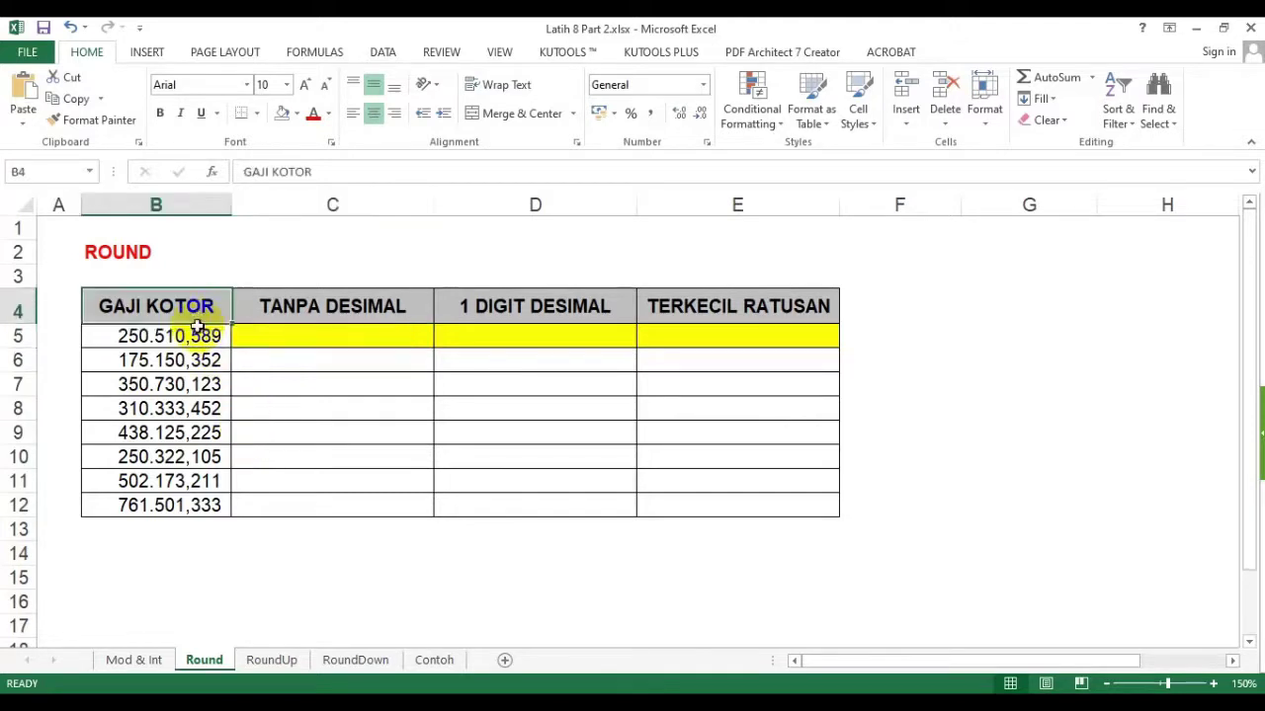
pyautogui.moveTo(181, 335); pyautogui.dragTo(172, 511)
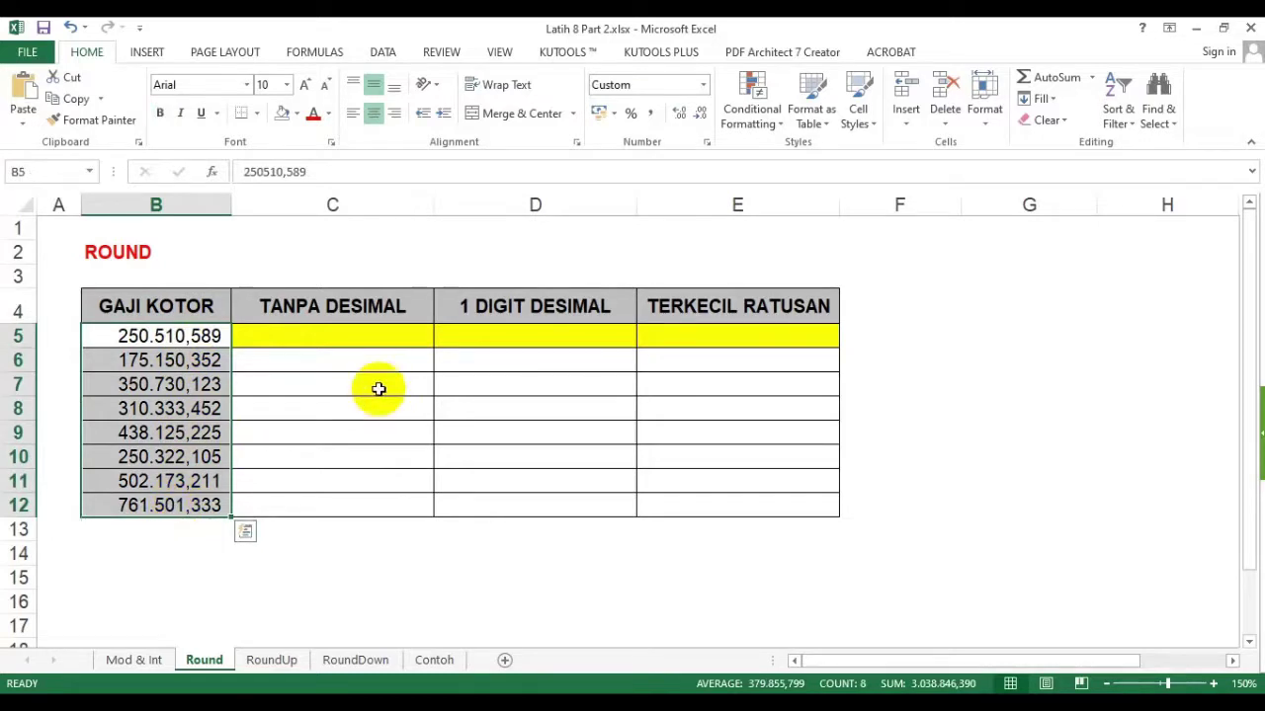
pyautogui.moveTo(175, 338); pyautogui.dragTo(169, 507)
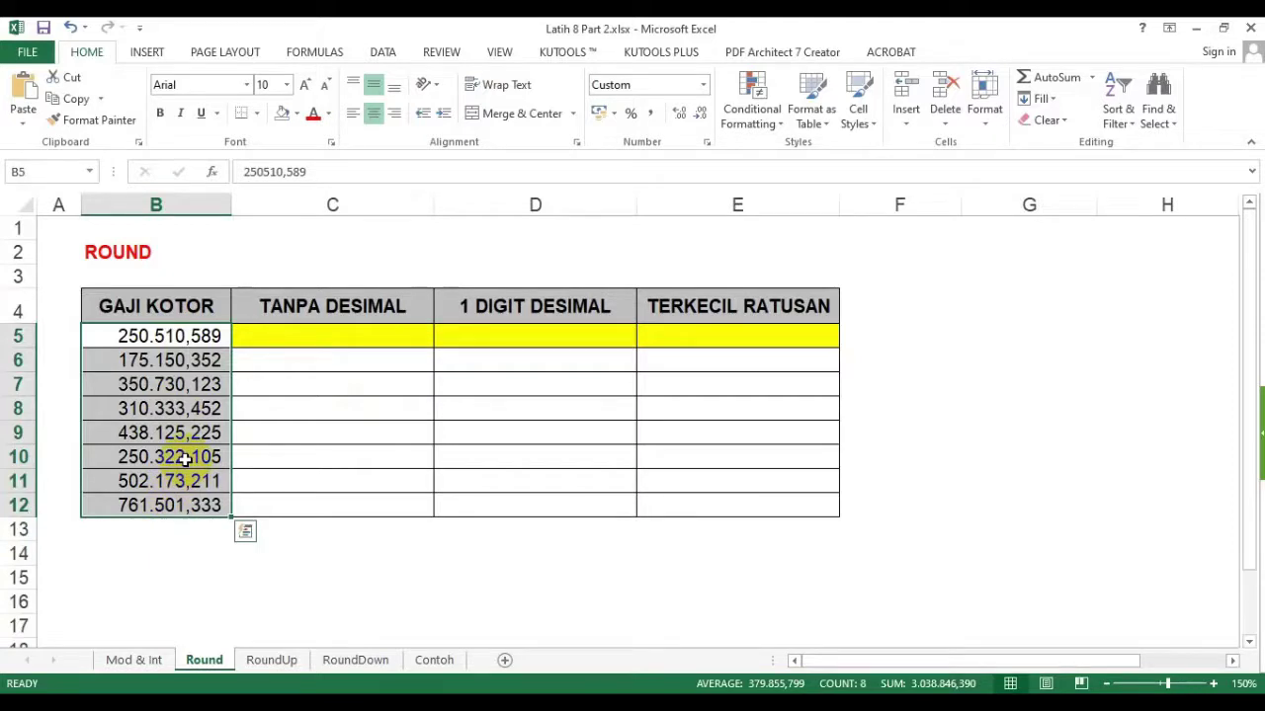
pyautogui.click(211, 338)
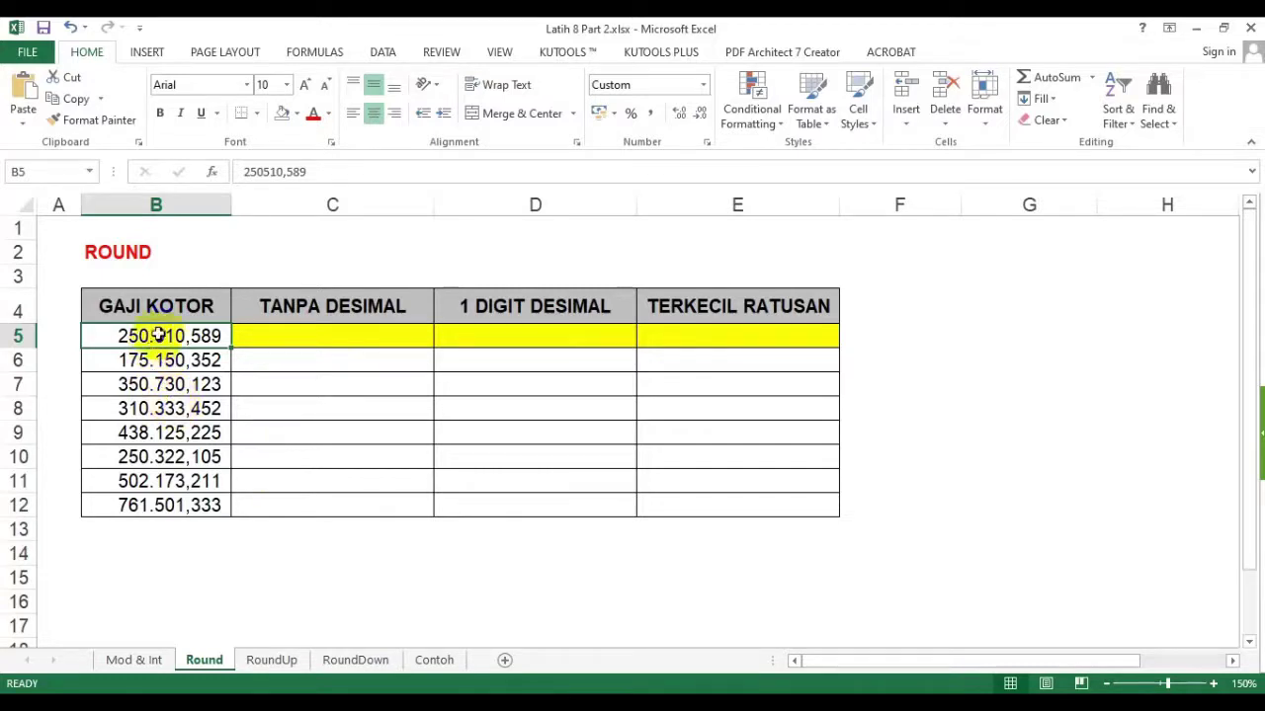
pyautogui.moveTo(164, 308); pyautogui.dragTo(174, 504)
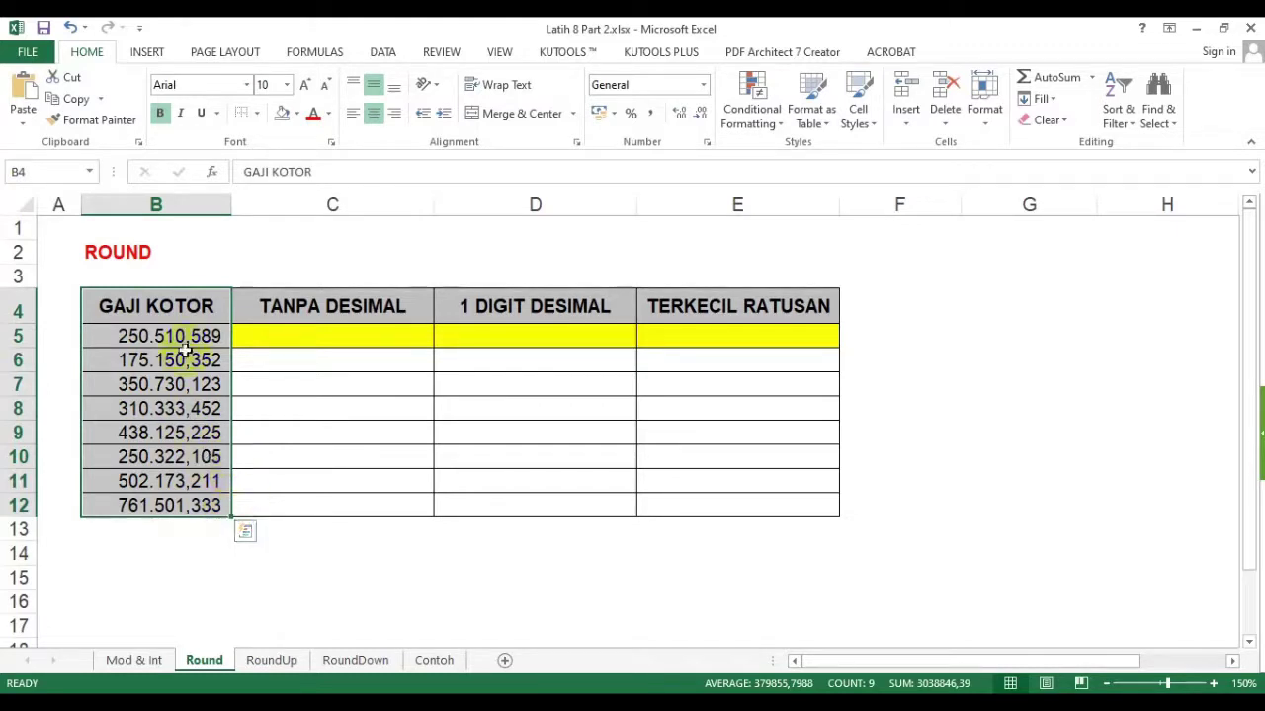
pyautogui.moveTo(169, 318); pyautogui.dragTo(188, 502)
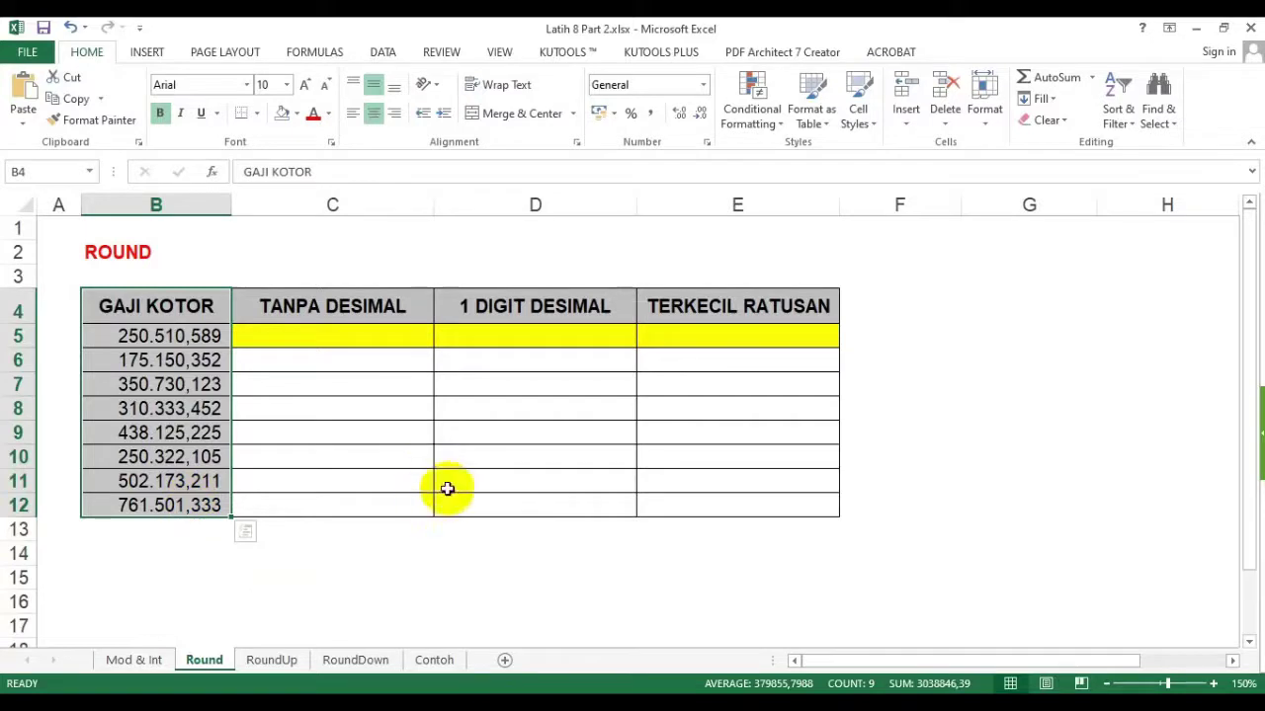
pyautogui.moveTo(395, 386); pyautogui.dragTo(711, 485)
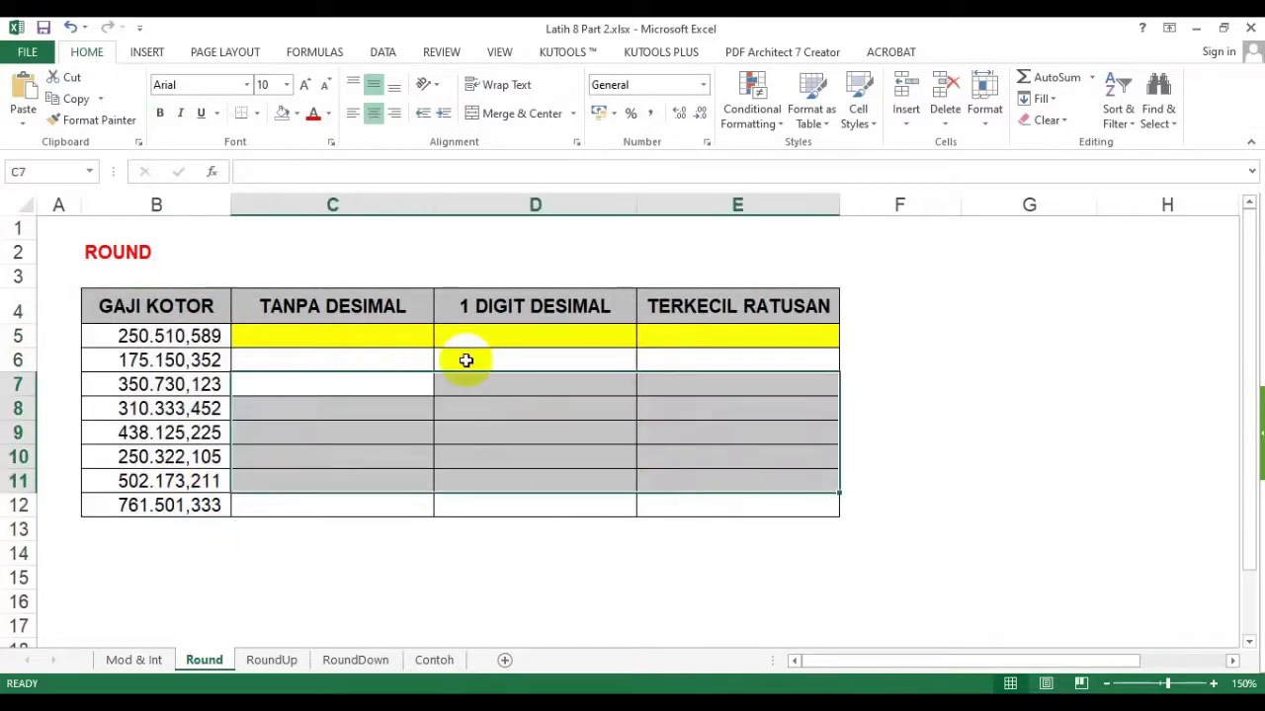
# - Enter =ROUND(B5;0) in C5 and fill it down to C12, giving 250.511,000
pyautogui.click(183, 335)
pyautogui.click(318, 343)
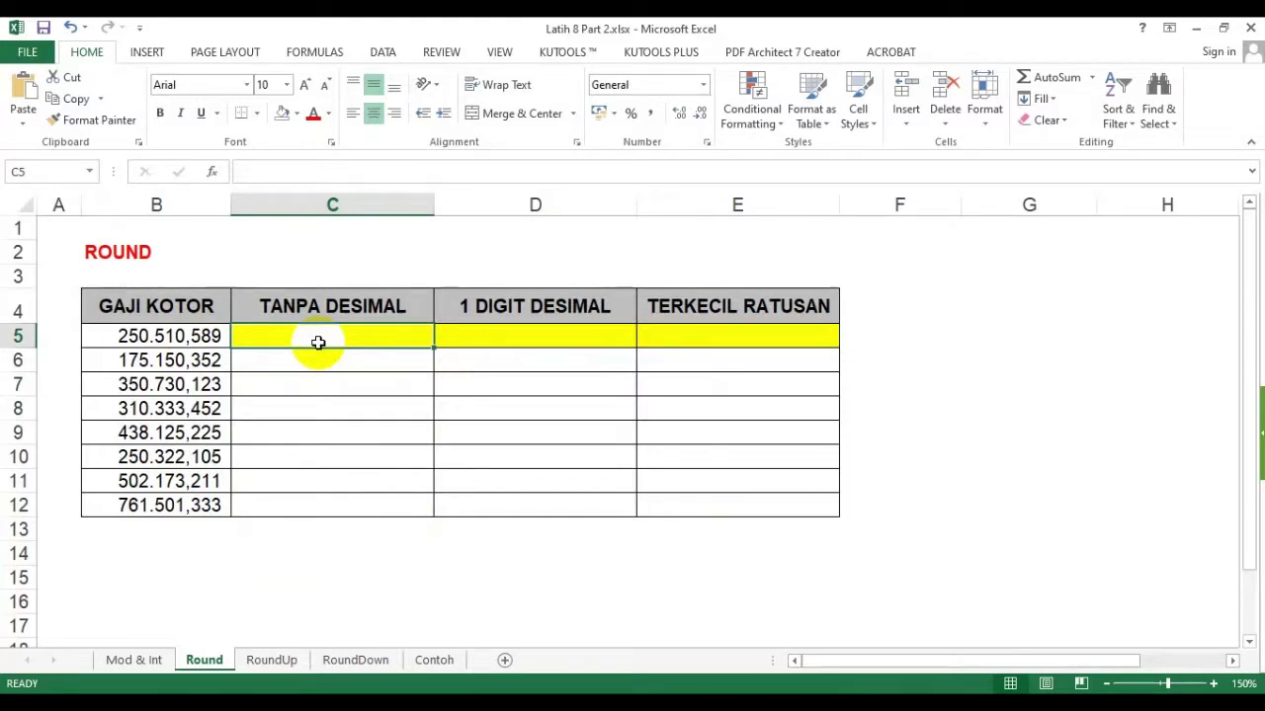
pyautogui.click(296, 455)
pyautogui.click(327, 342)
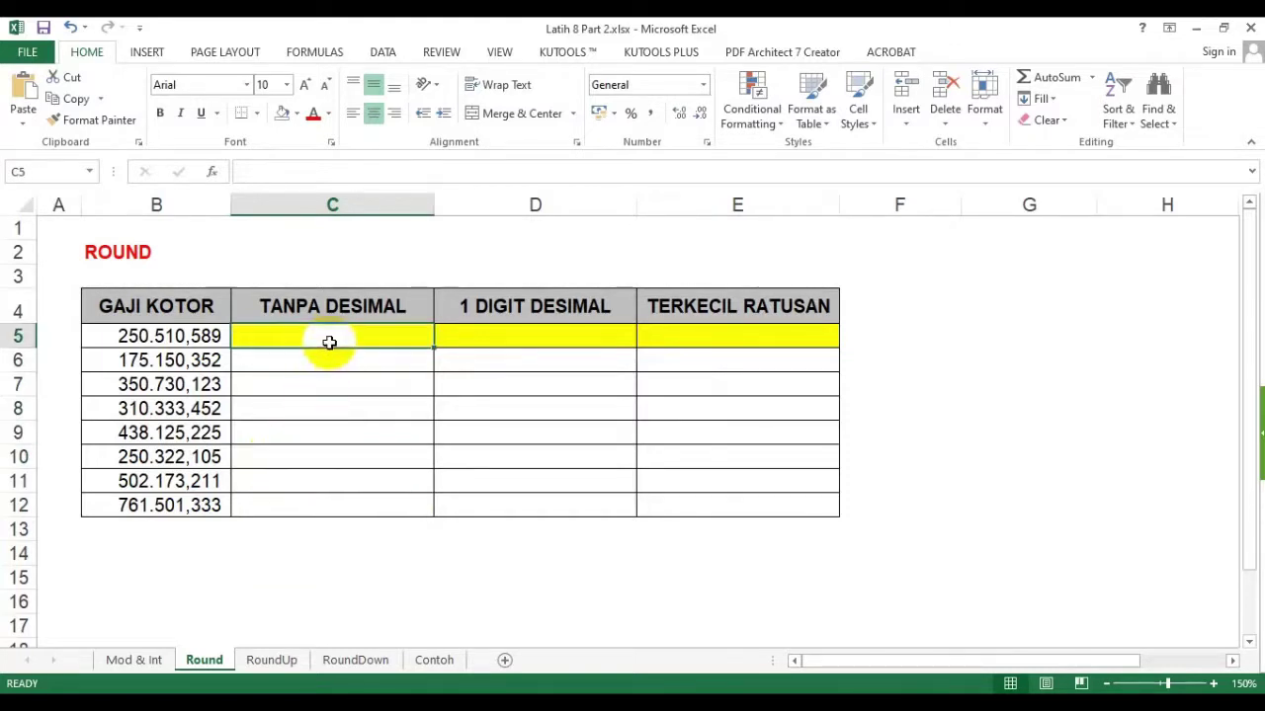
pyautogui.write('=round')
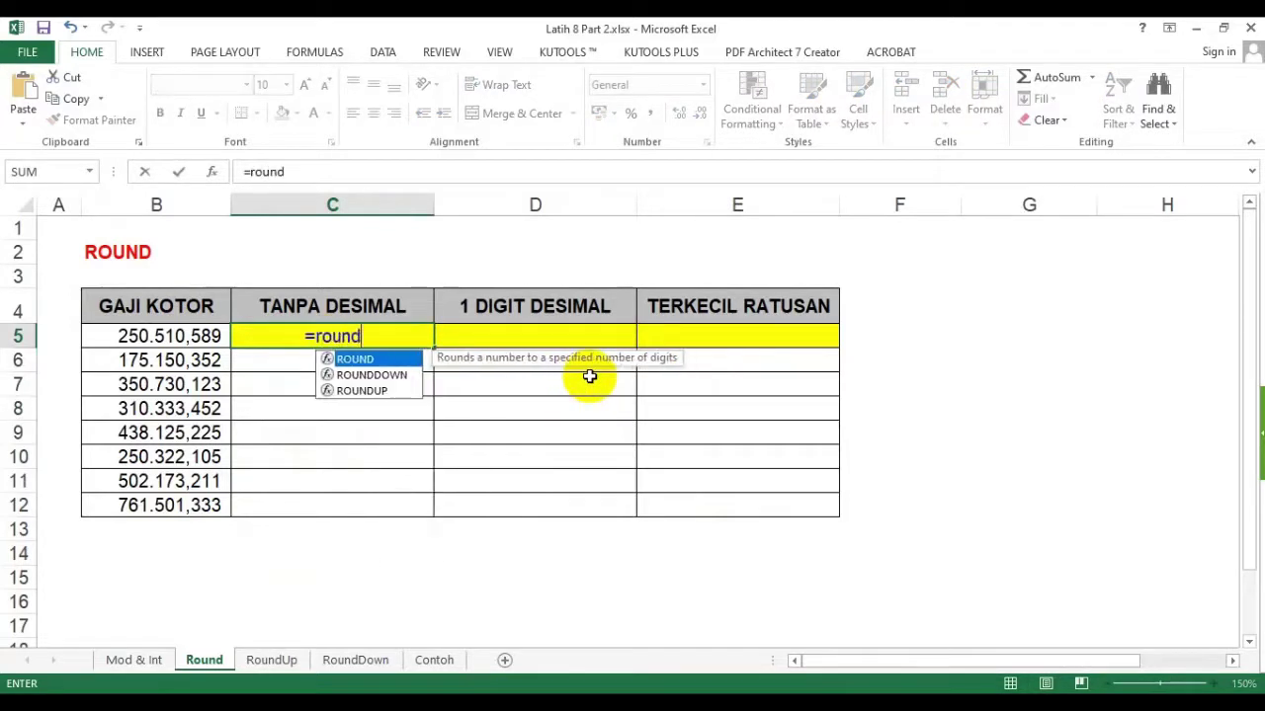
pyautogui.write('(')
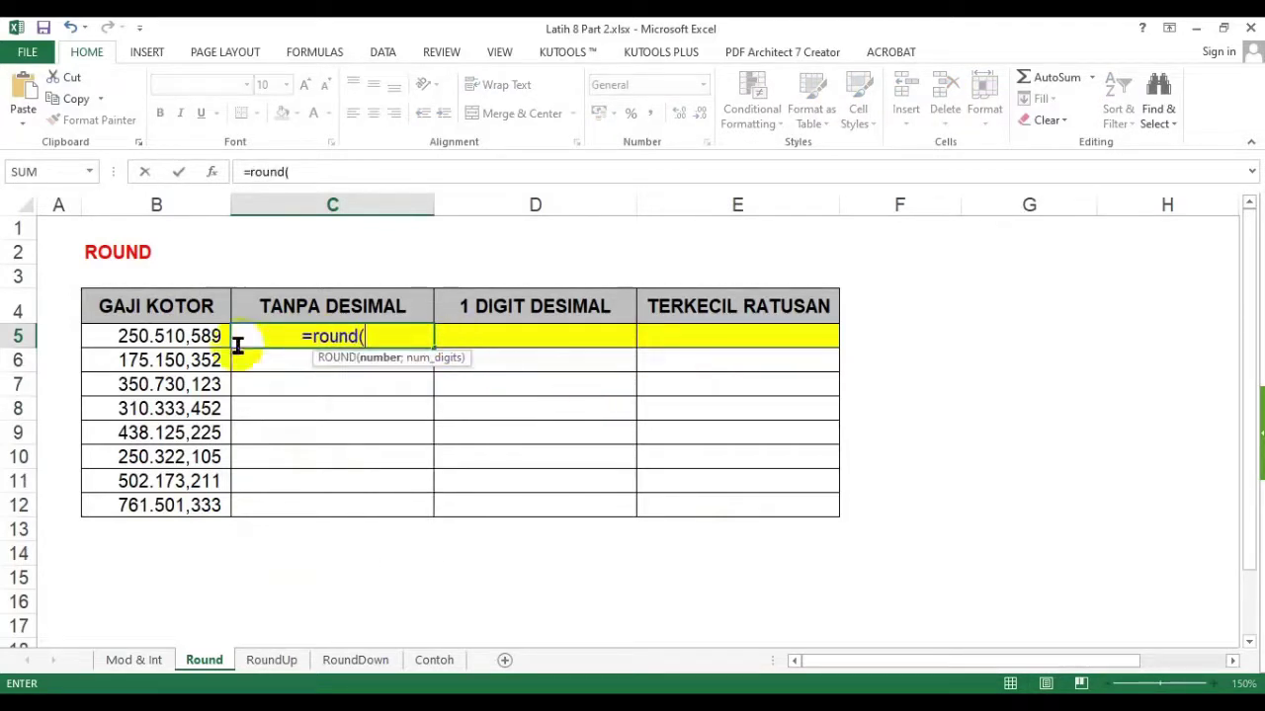
pyautogui.click(183, 336)
pyautogui.write(';')
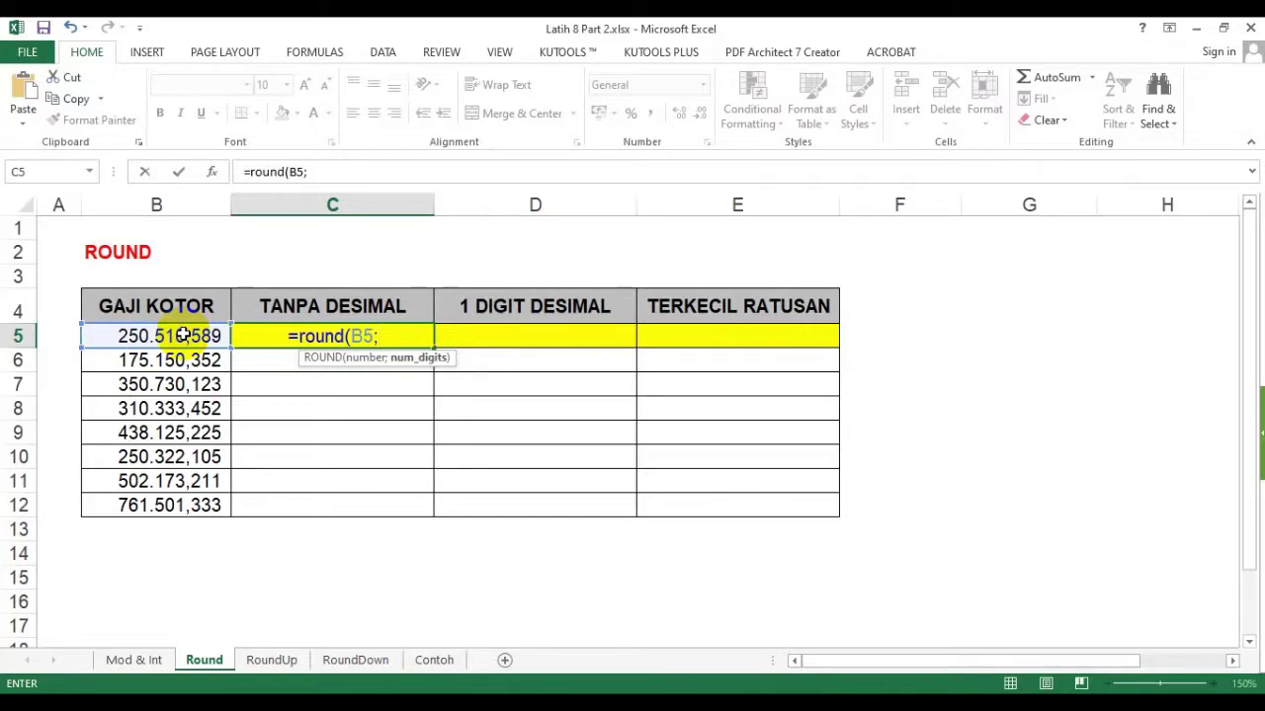
pyautogui.write('0)')
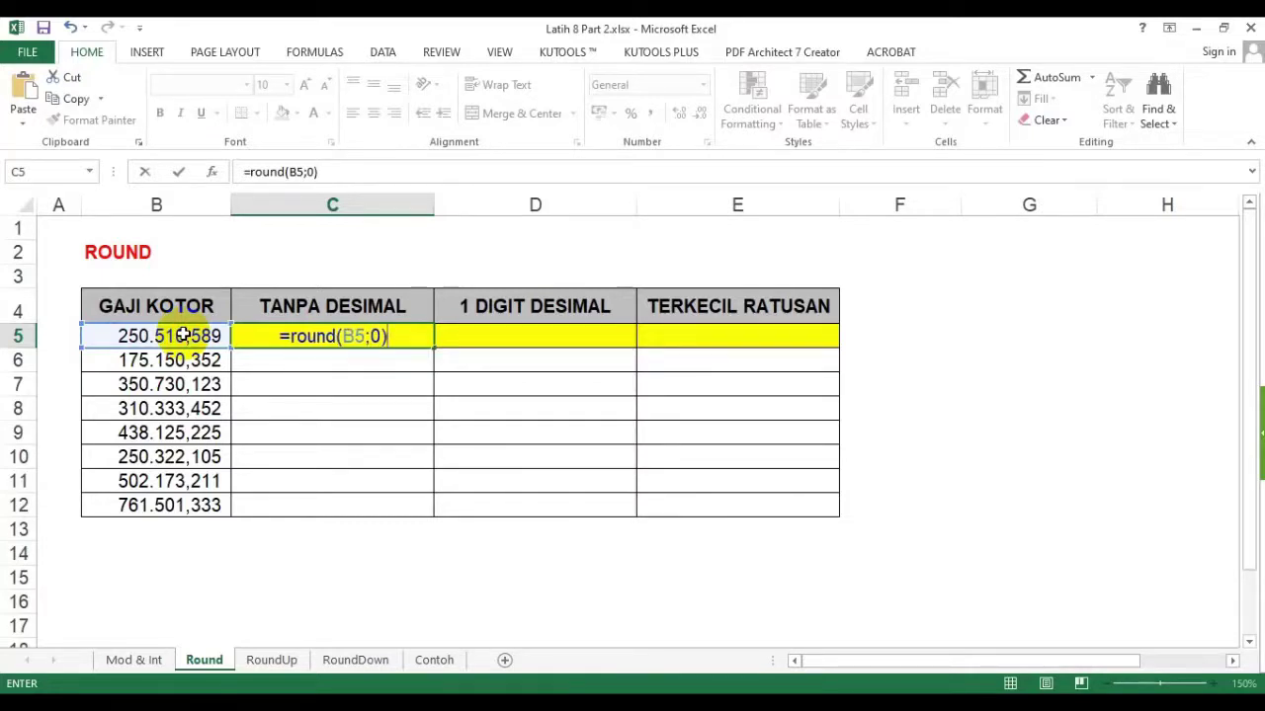
pyautogui.press('Return')
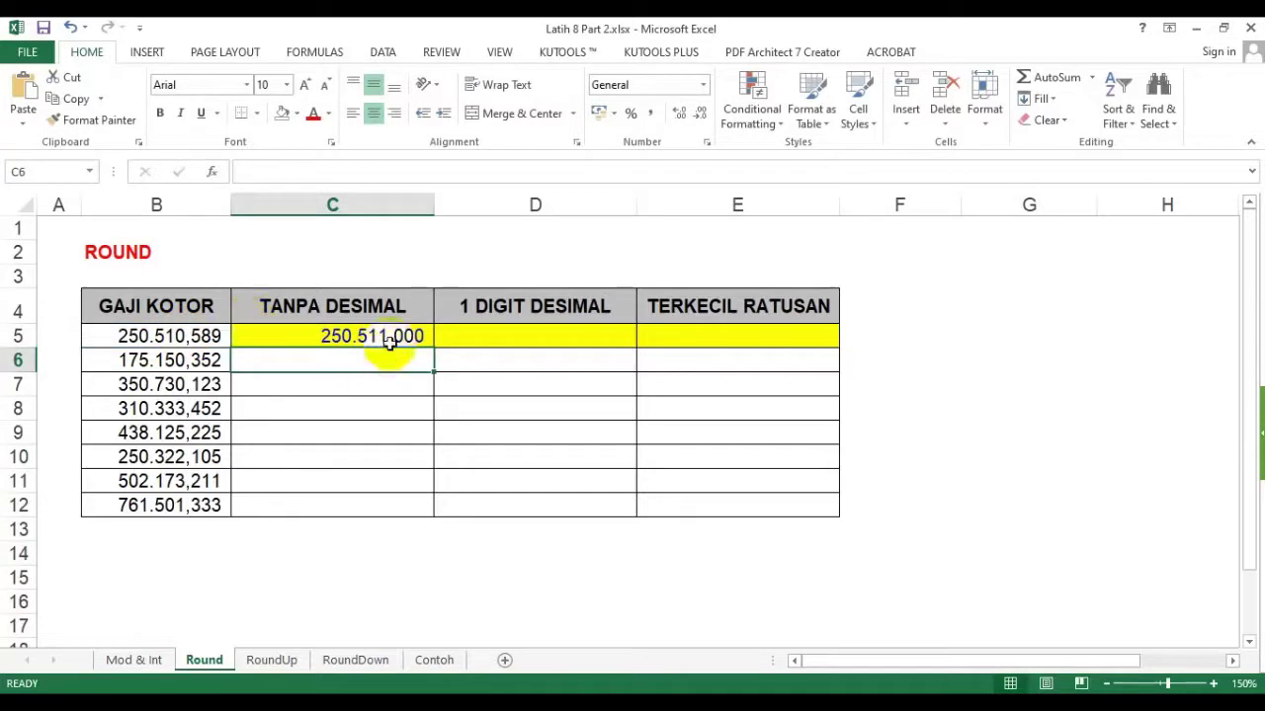
pyautogui.click(385, 341)
pyautogui.doubleClick(432, 347)
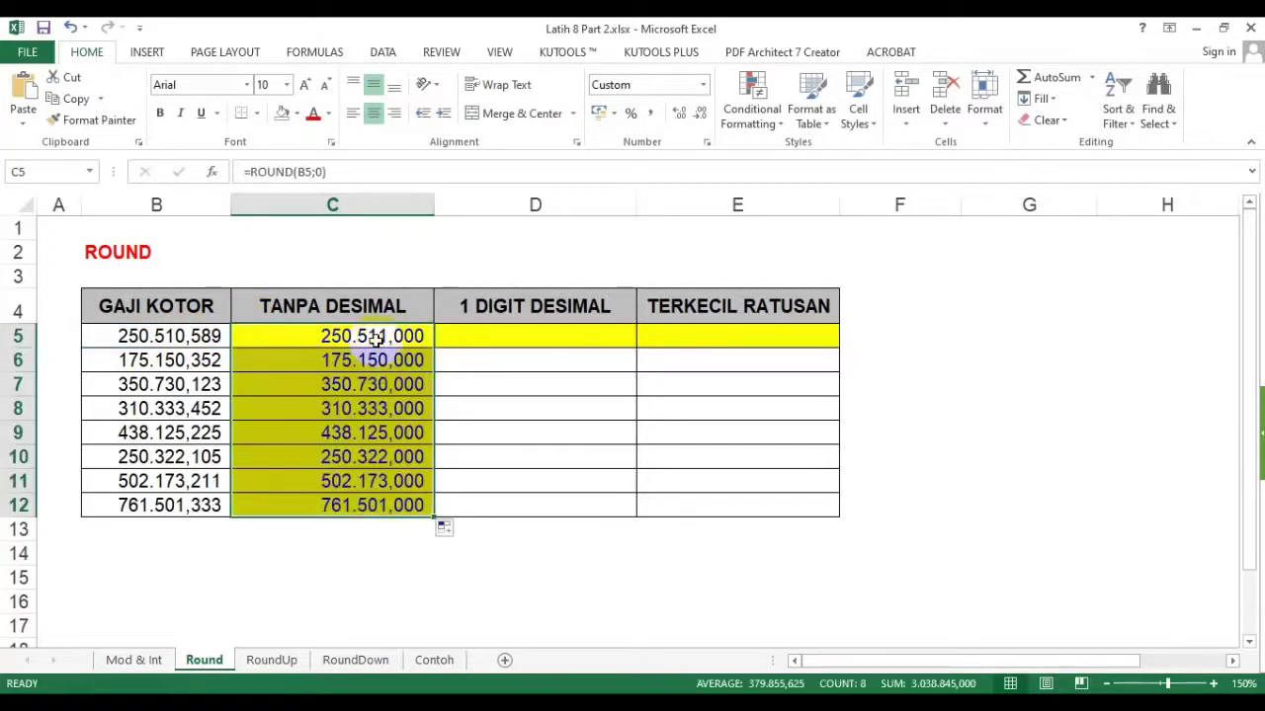
pyautogui.click(339, 314)
pyautogui.moveTo(339, 336); pyautogui.dragTo(341, 506)
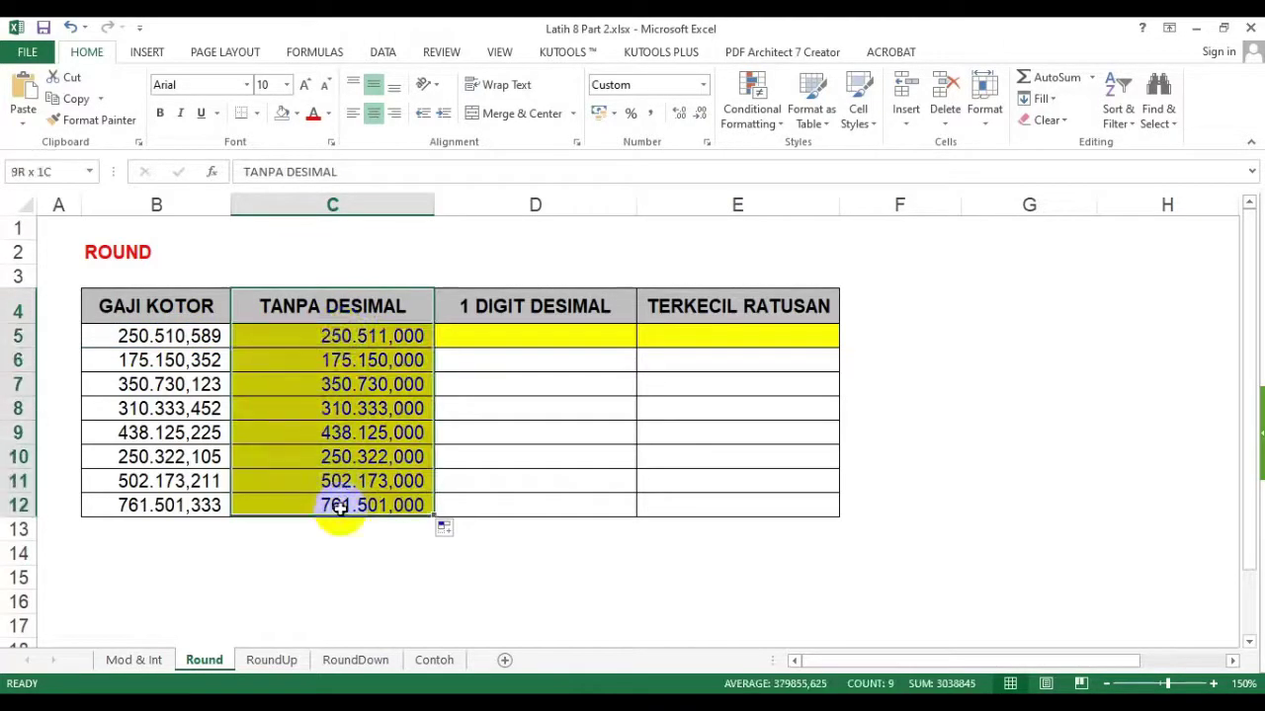
pyautogui.click(332, 208)
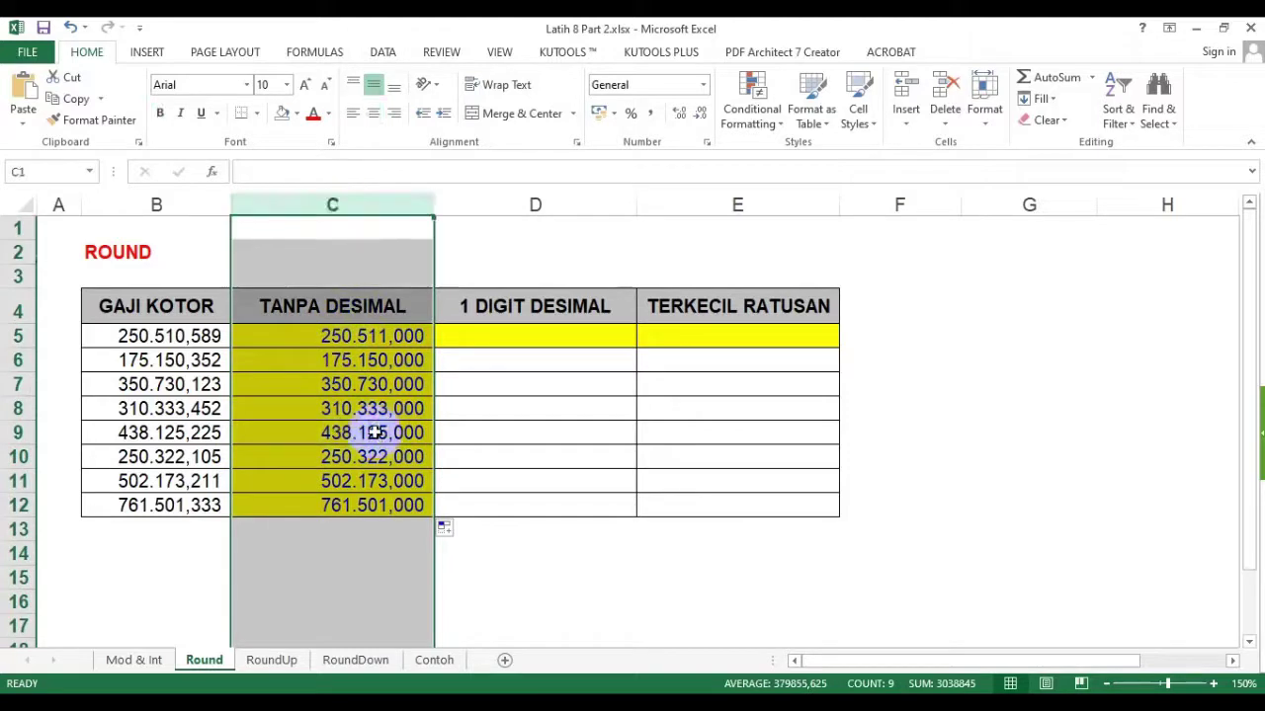
pyautogui.moveTo(345, 338); pyautogui.dragTo(339, 505)
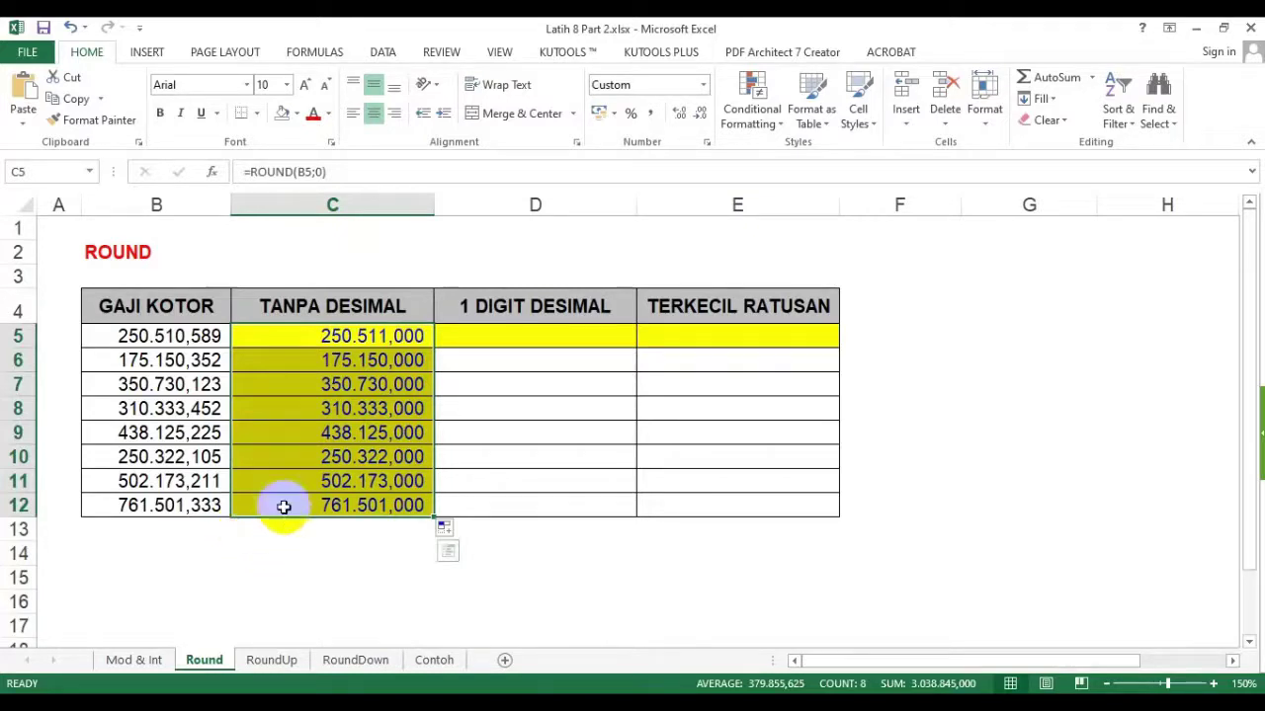
pyautogui.click(334, 336)
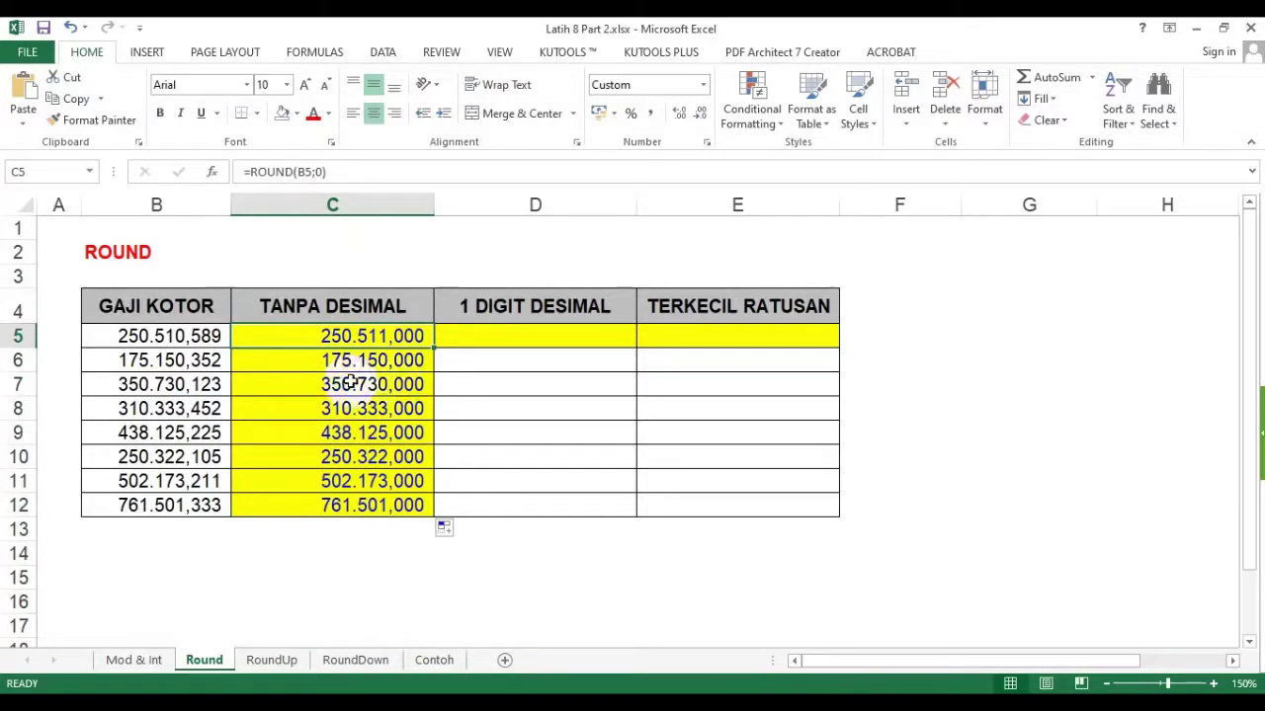
pyautogui.click(480, 455)
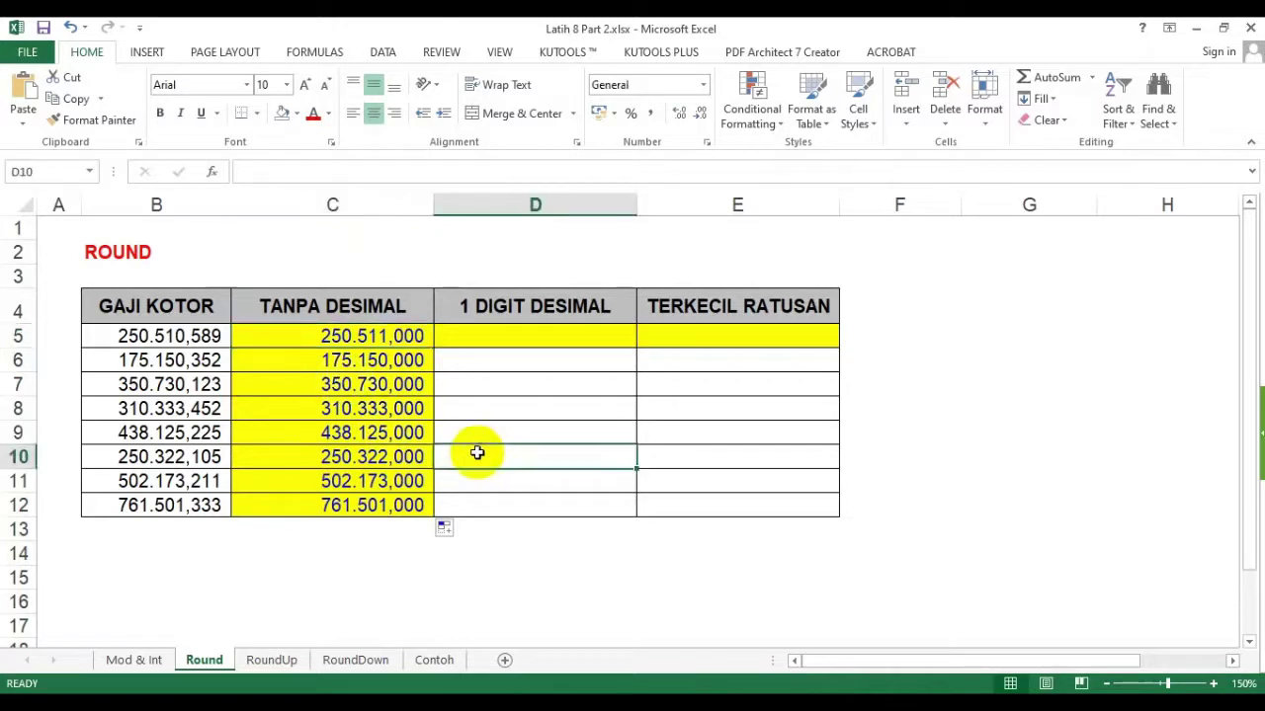
pyautogui.click(335, 432)
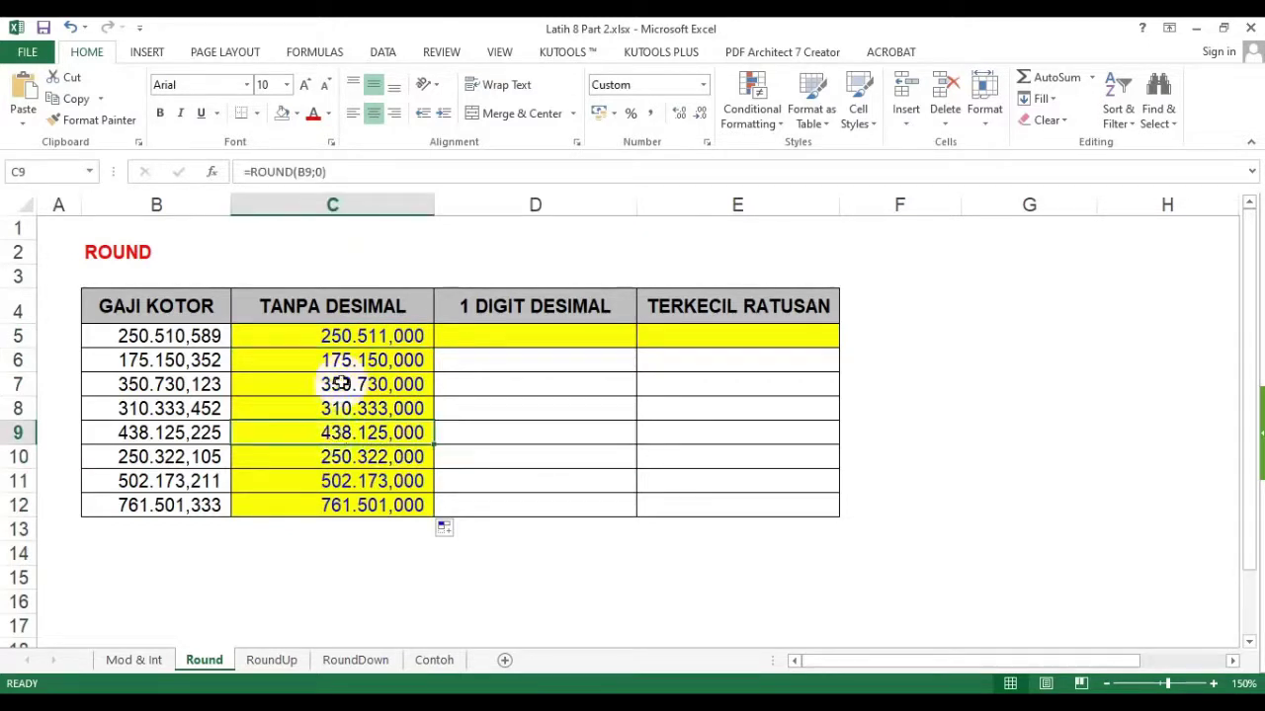
pyautogui.moveTo(366, 337); pyautogui.dragTo(365, 506)
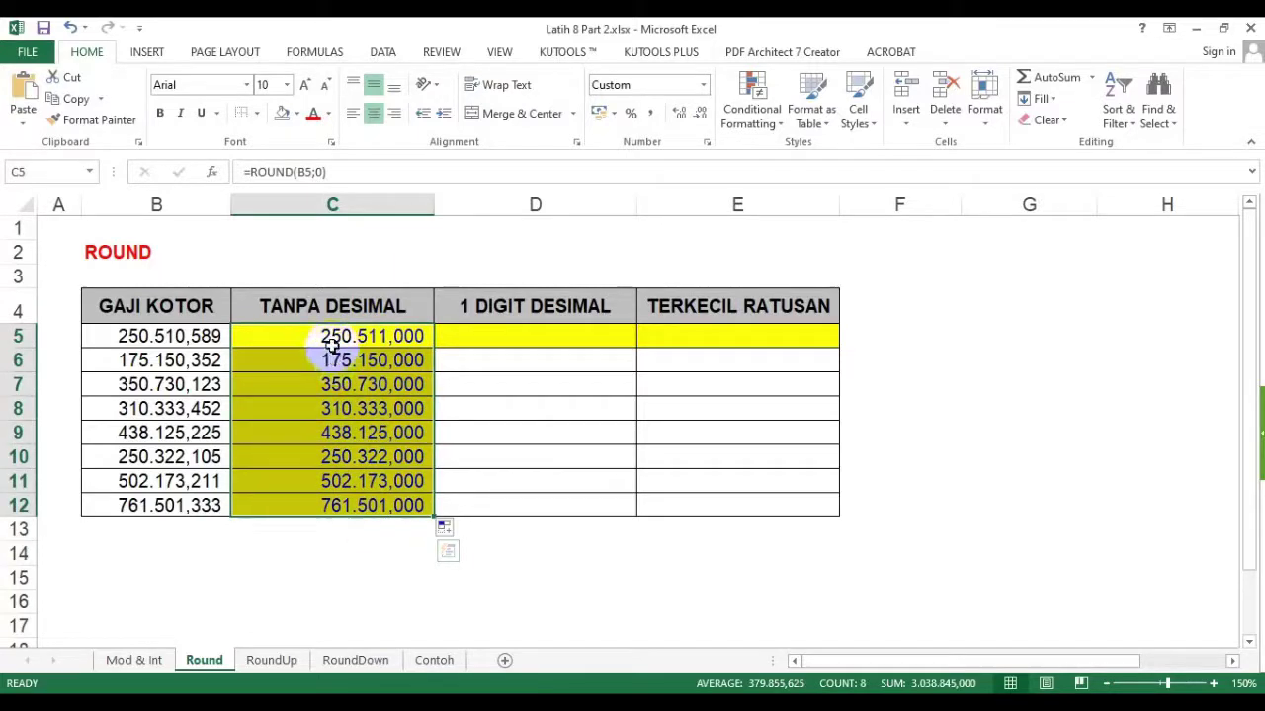
pyautogui.click(270, 431)
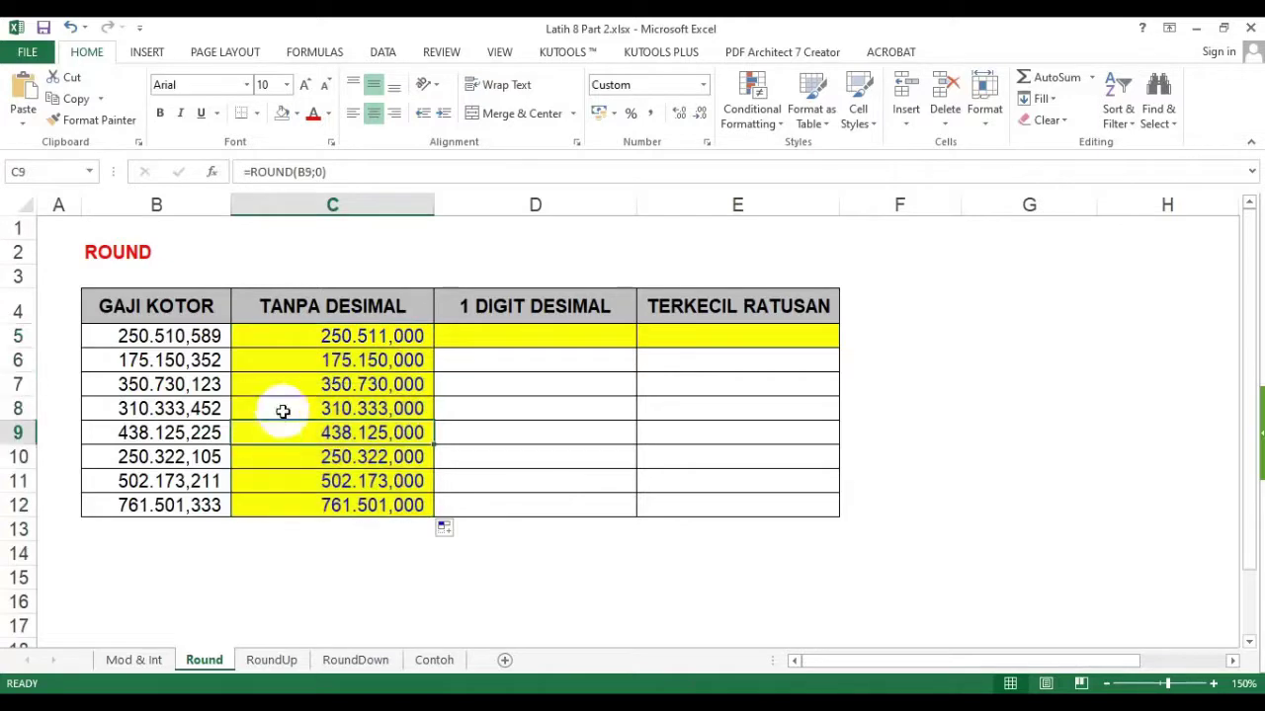
pyautogui.moveTo(336, 336); pyautogui.dragTo(296, 501)
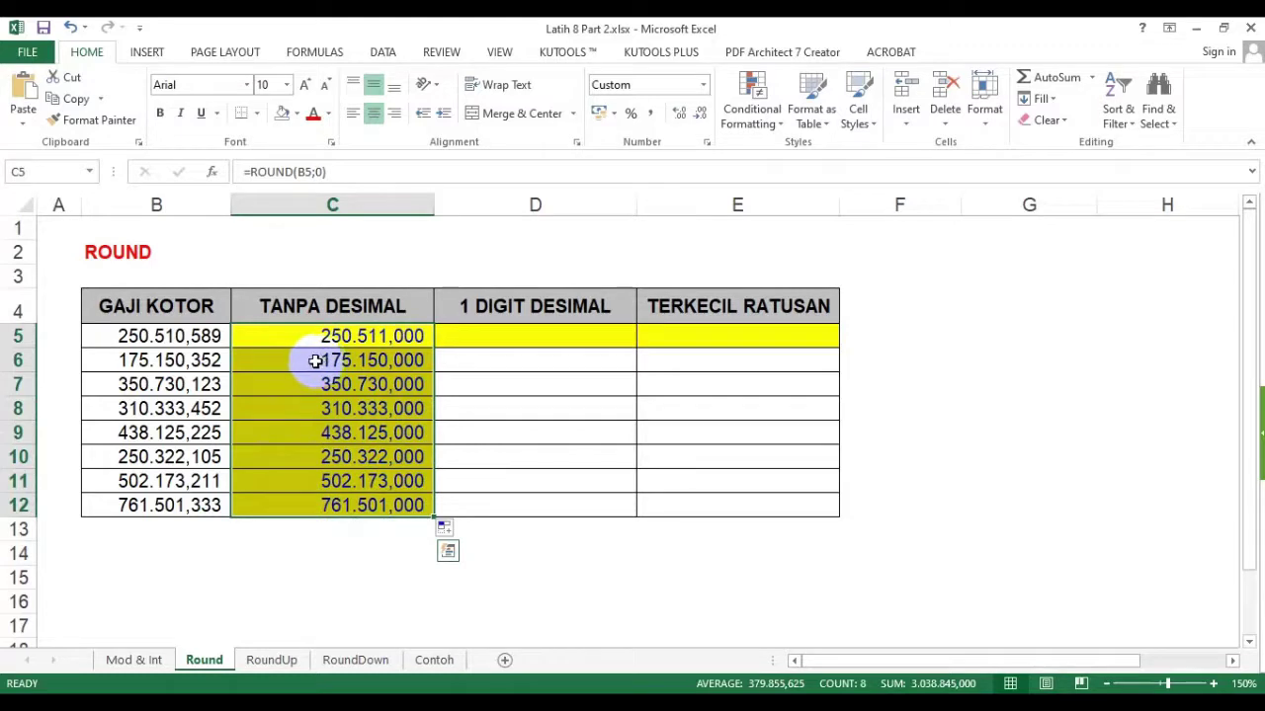
pyautogui.click(307, 442)
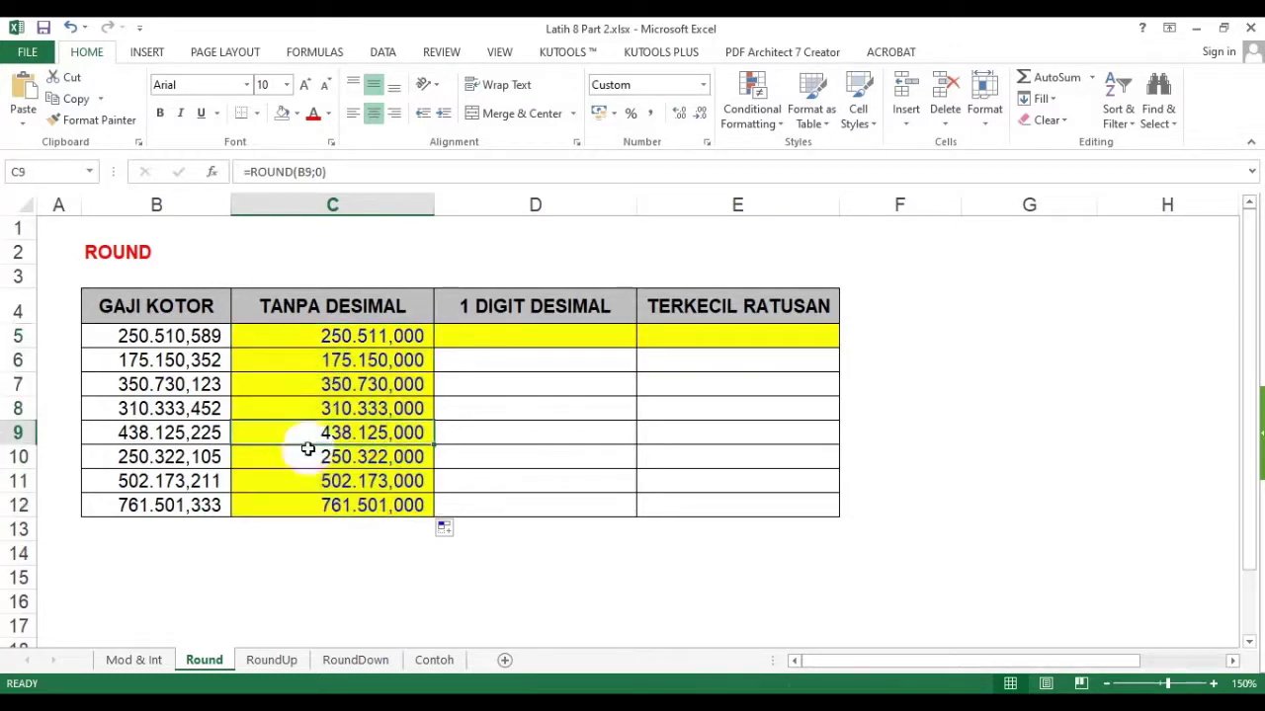
pyautogui.moveTo(333, 341); pyautogui.dragTo(336, 503)
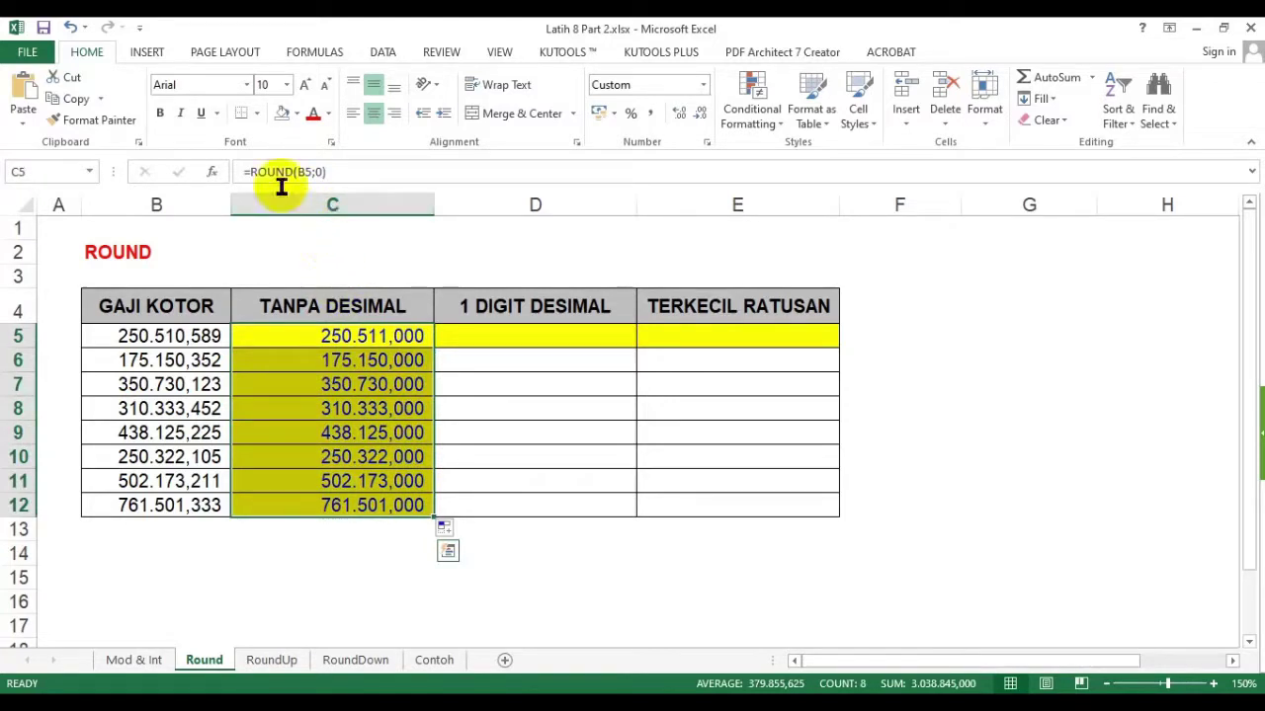
pyautogui.click(363, 336)
pyautogui.doubleClick(363, 336)
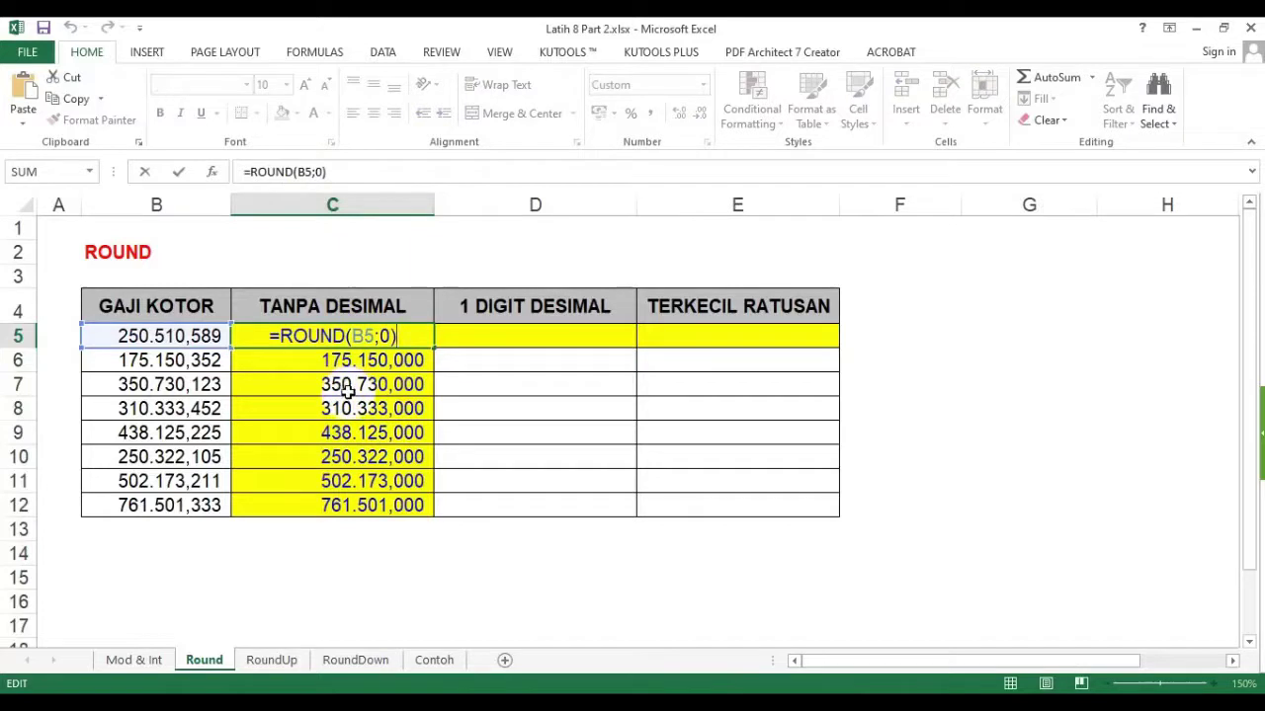
pyautogui.hotkey('ctrl', 'Return')
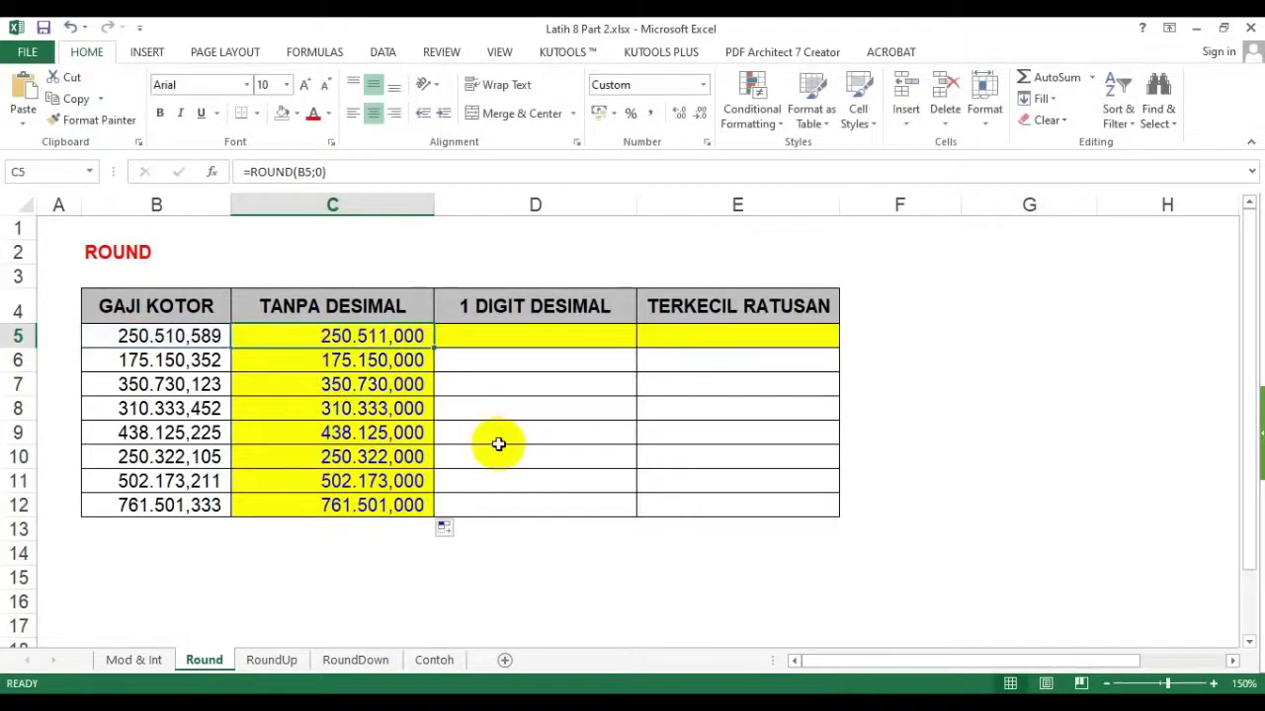
pyautogui.moveTo(341, 314); pyautogui.dragTo(363, 531)
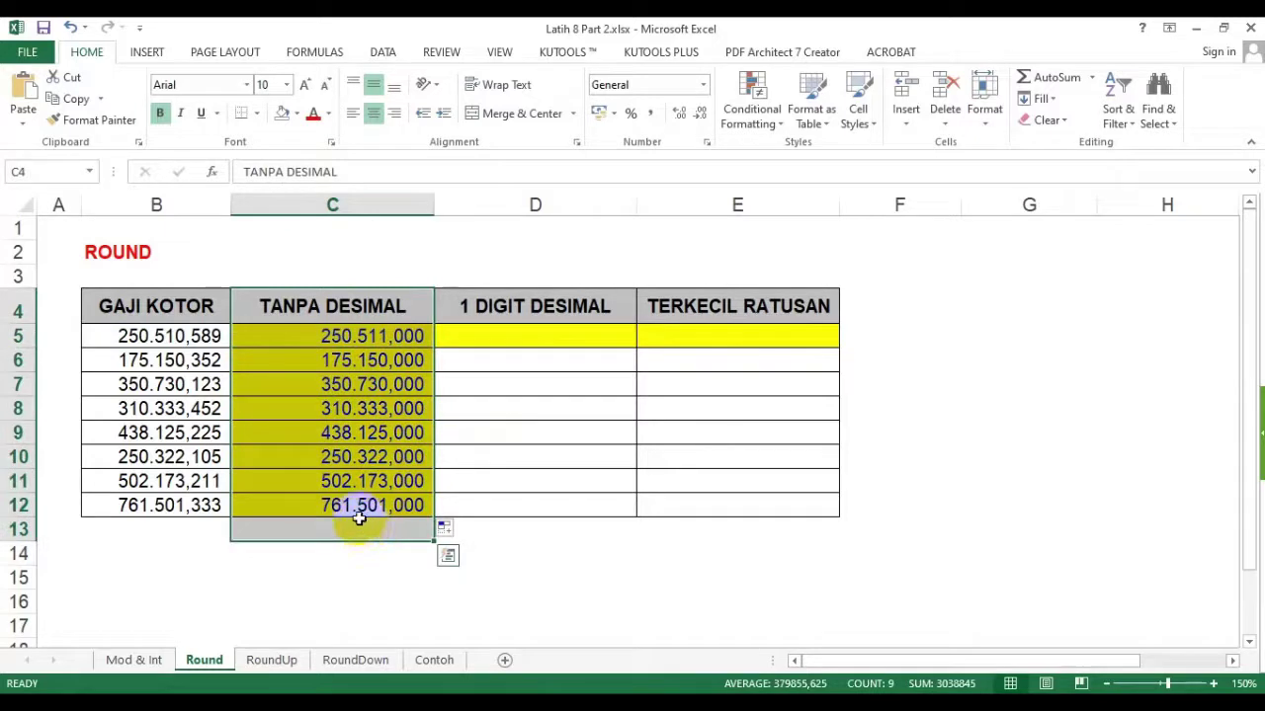
pyautogui.click(370, 386)
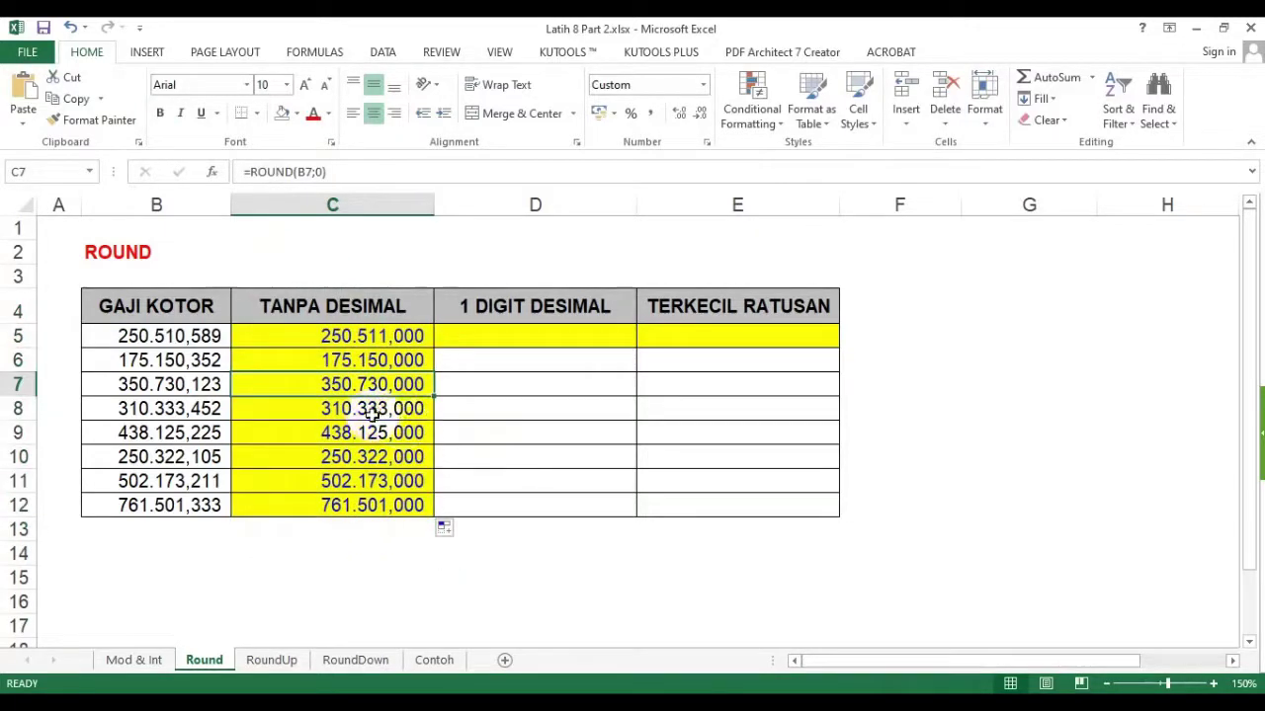
pyautogui.moveTo(367, 336); pyautogui.dragTo(367, 505)
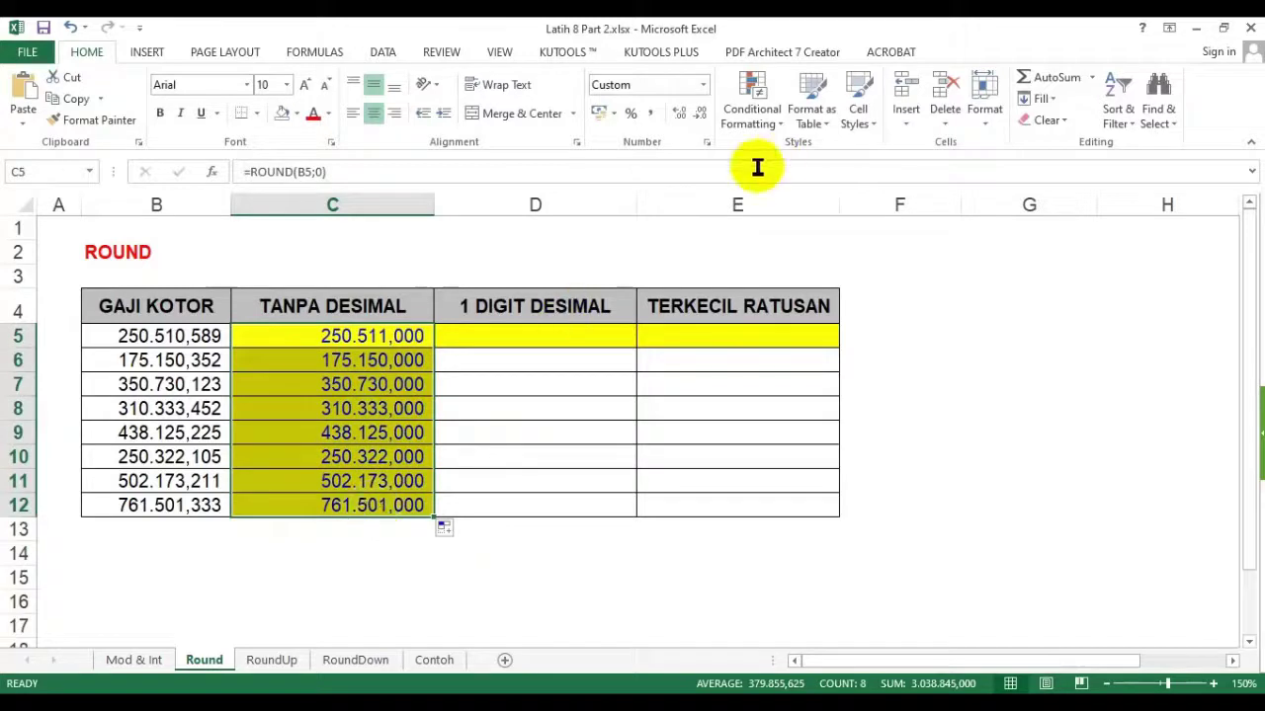
# - Remove all decimals from the TANPA DESIMAL results so they show 250.511
pyautogui.click(701, 112)
pyautogui.click(700, 112)
pyautogui.click(700, 113)
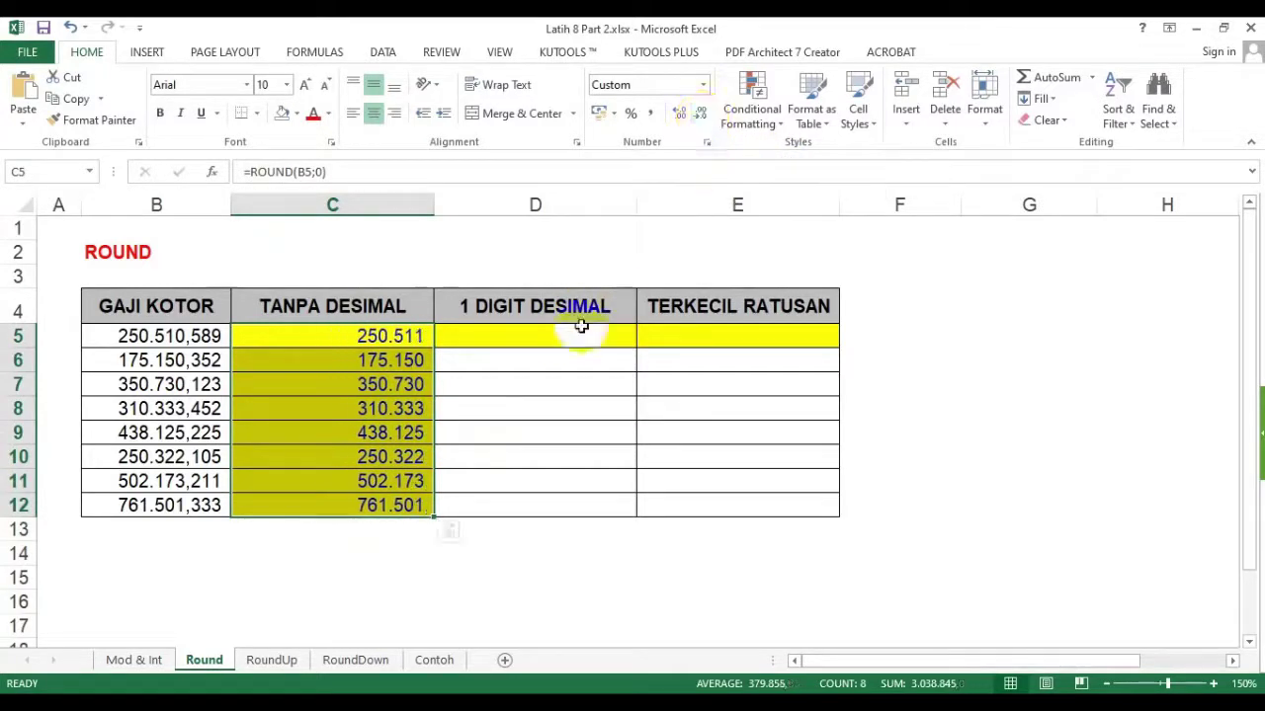
# - Reduce the GAJI KOTOR salaries B5:B12 to one decimal, like 250.510,6
pyautogui.moveTo(177, 336); pyautogui.dragTo(156, 505)
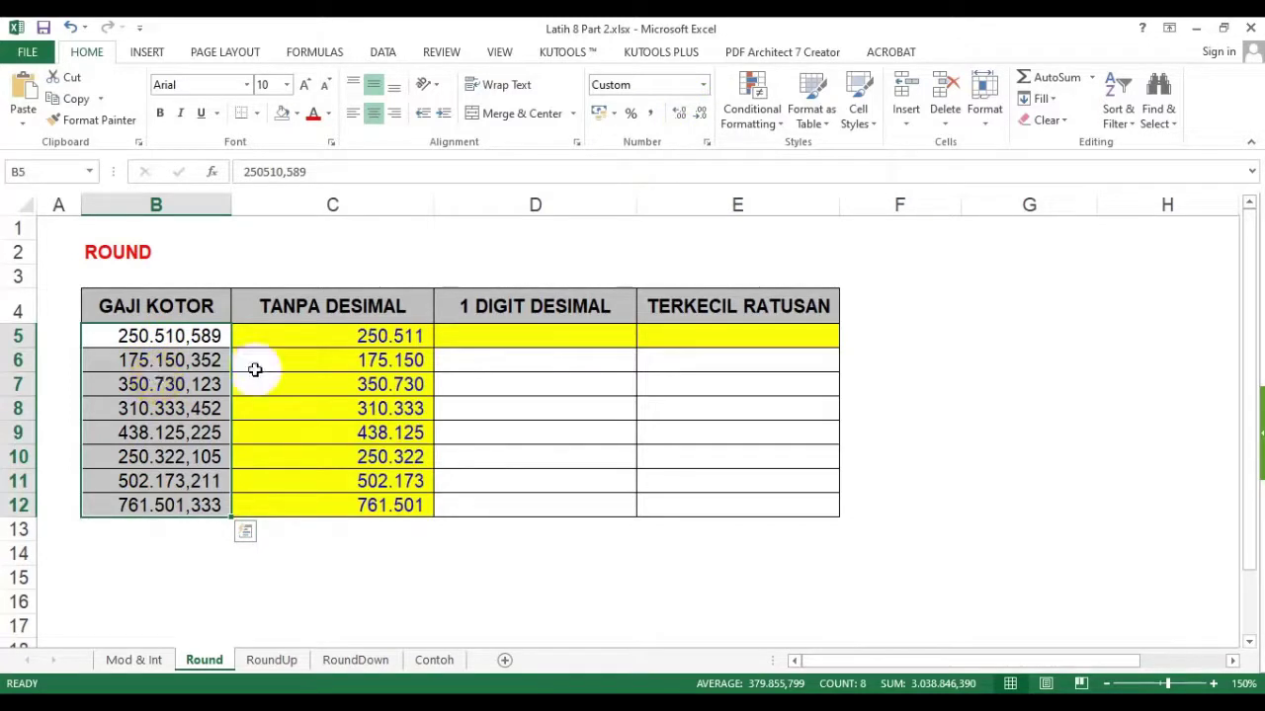
pyautogui.click(701, 114)
pyautogui.click(702, 114)
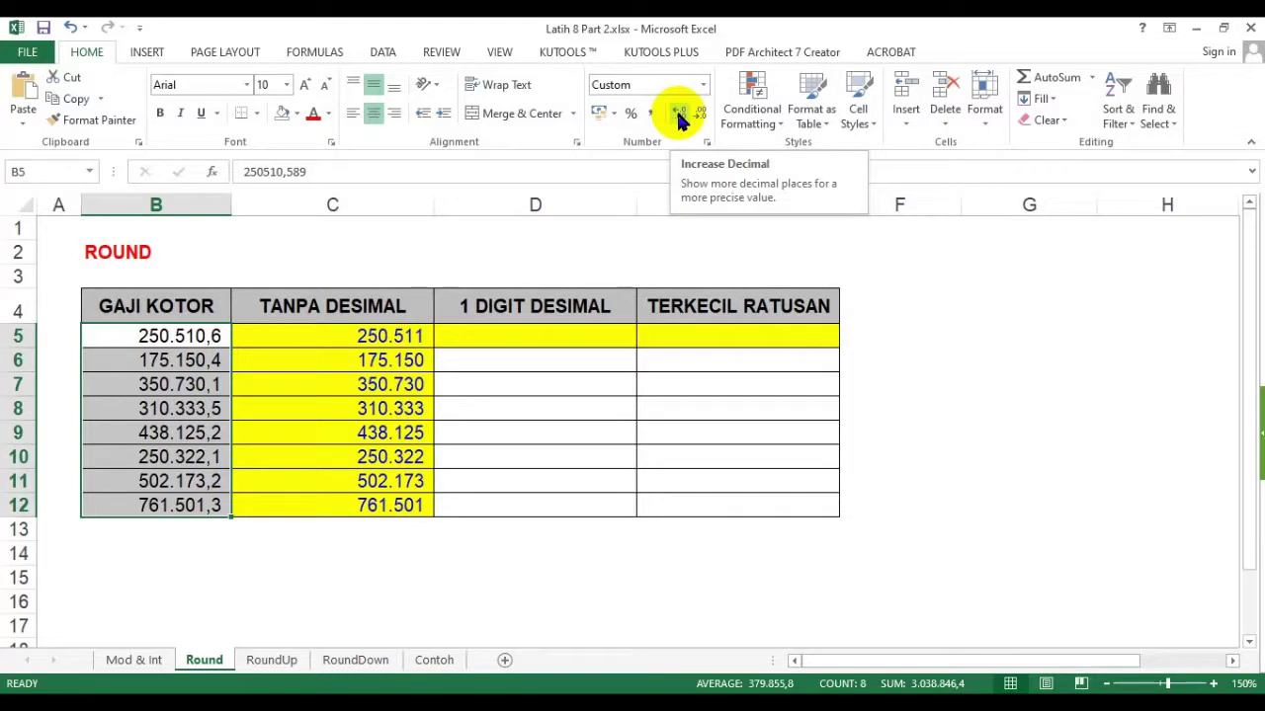
# - Compare decimal displays on the GAJI KOTOR salaries, ending at three decimals (250.510,589)
pyautogui.click(679, 114)
pyautogui.click(680, 114)
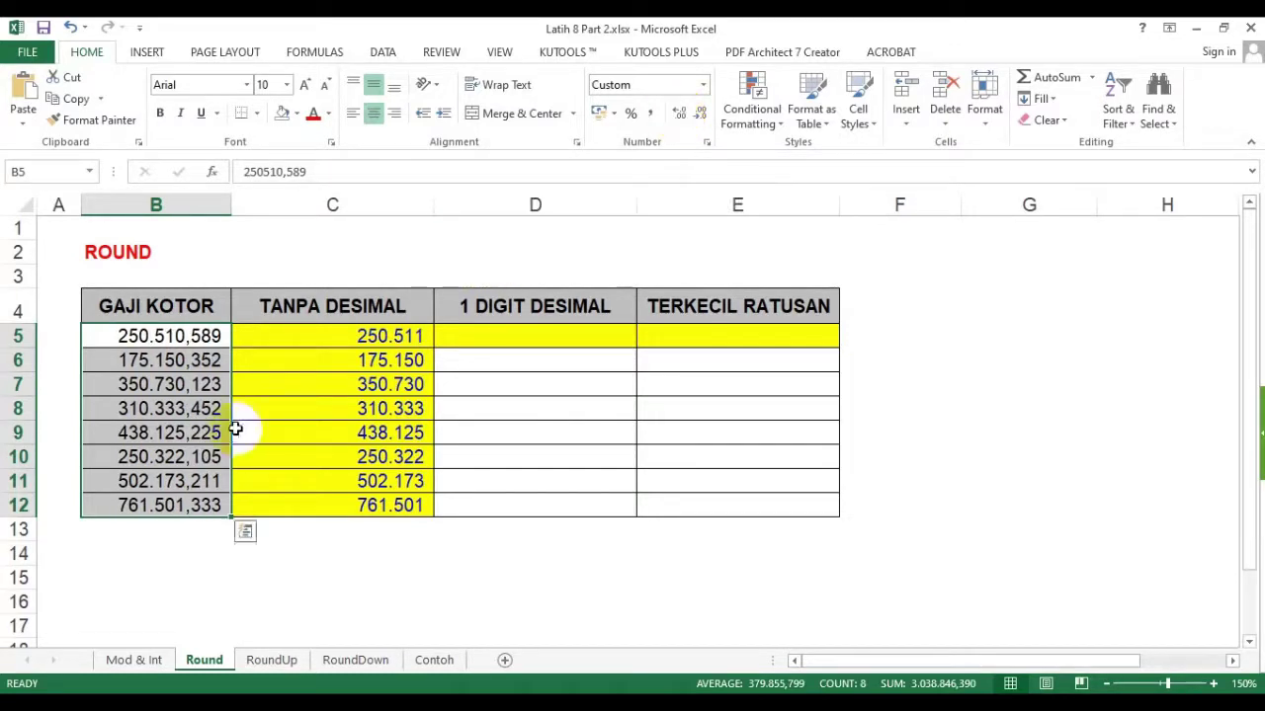
pyautogui.moveTo(189, 336); pyautogui.dragTo(170, 499)
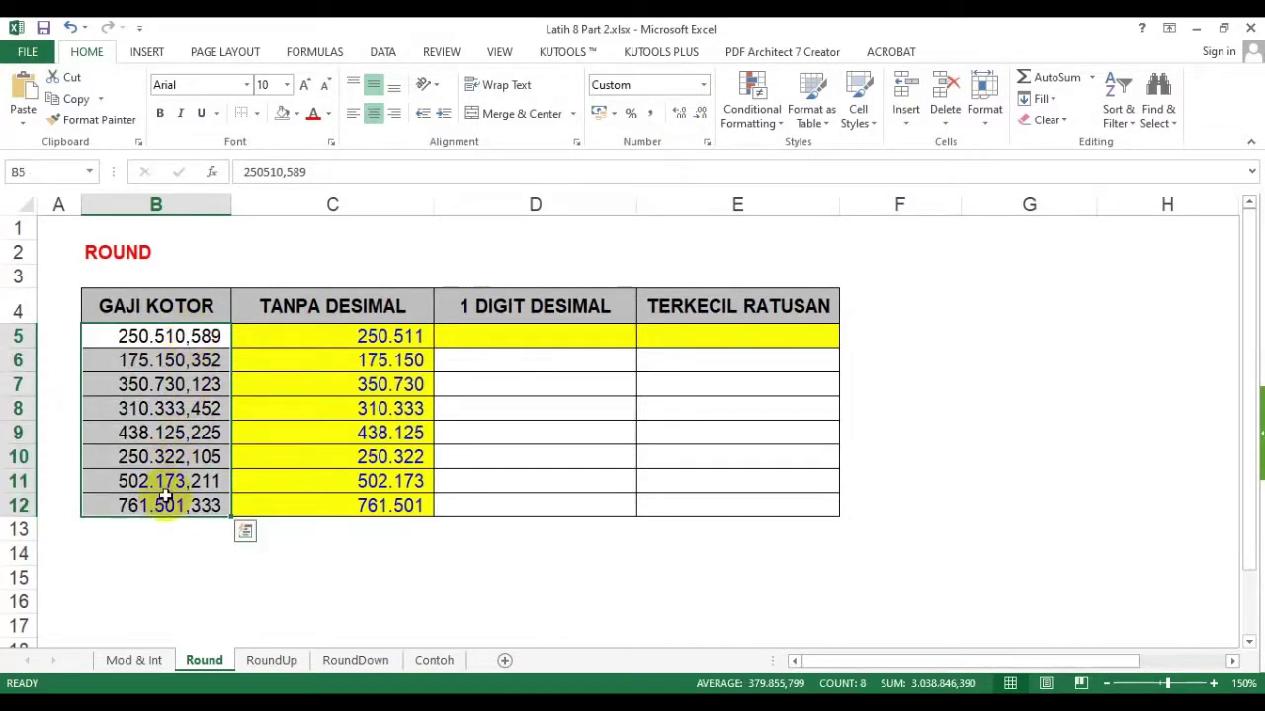
pyautogui.moveTo(366, 333); pyautogui.dragTo(367, 499)
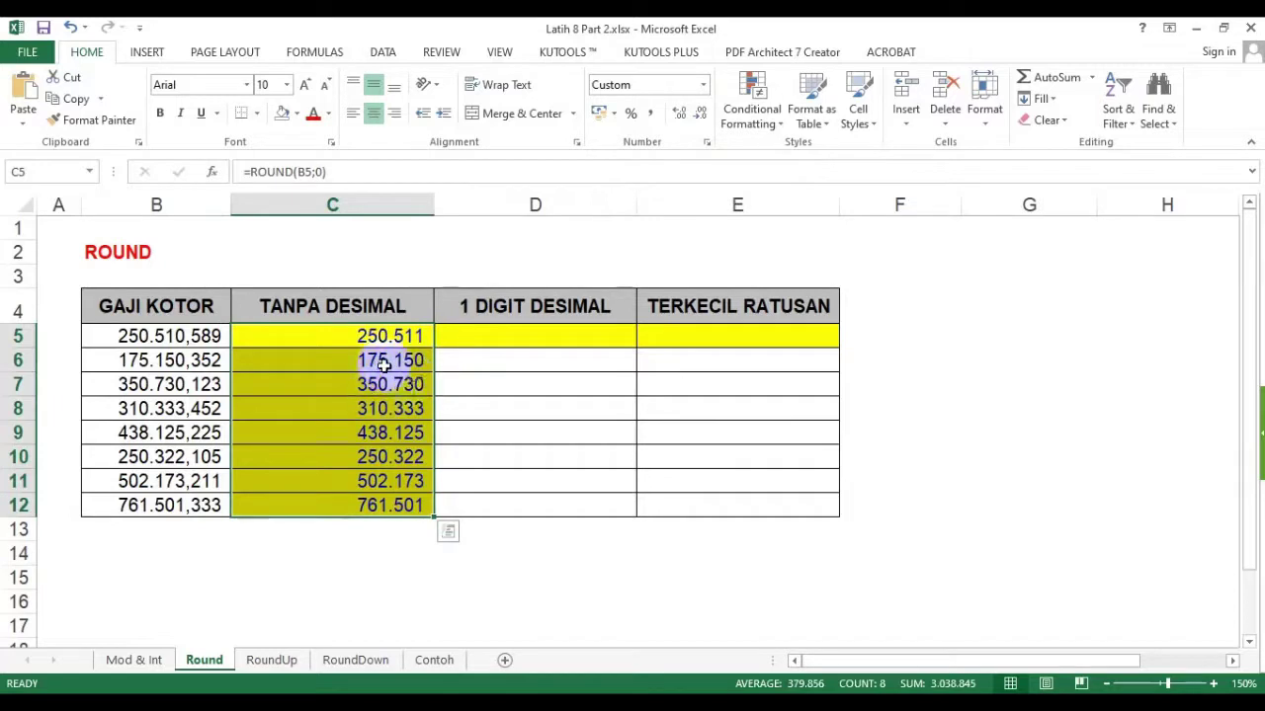
pyautogui.moveTo(193, 336); pyautogui.dragTo(183, 505)
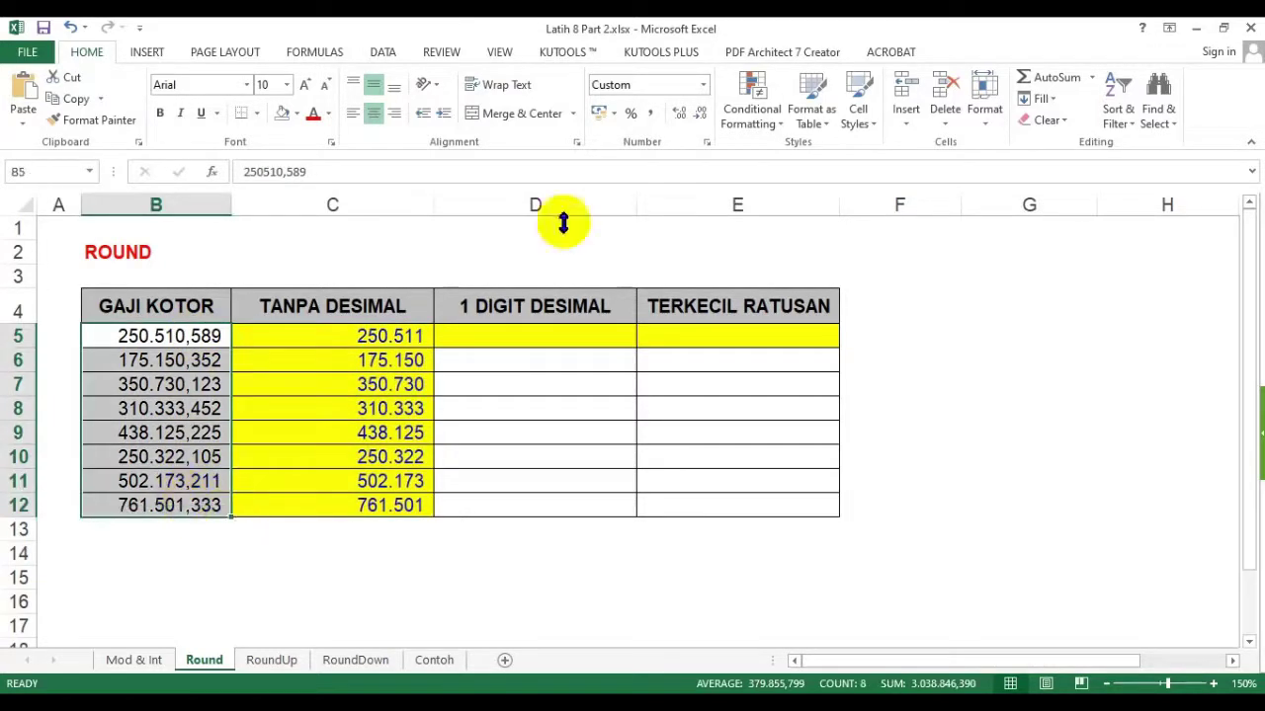
pyautogui.click(700, 114)
pyautogui.doubleClick(701, 115)
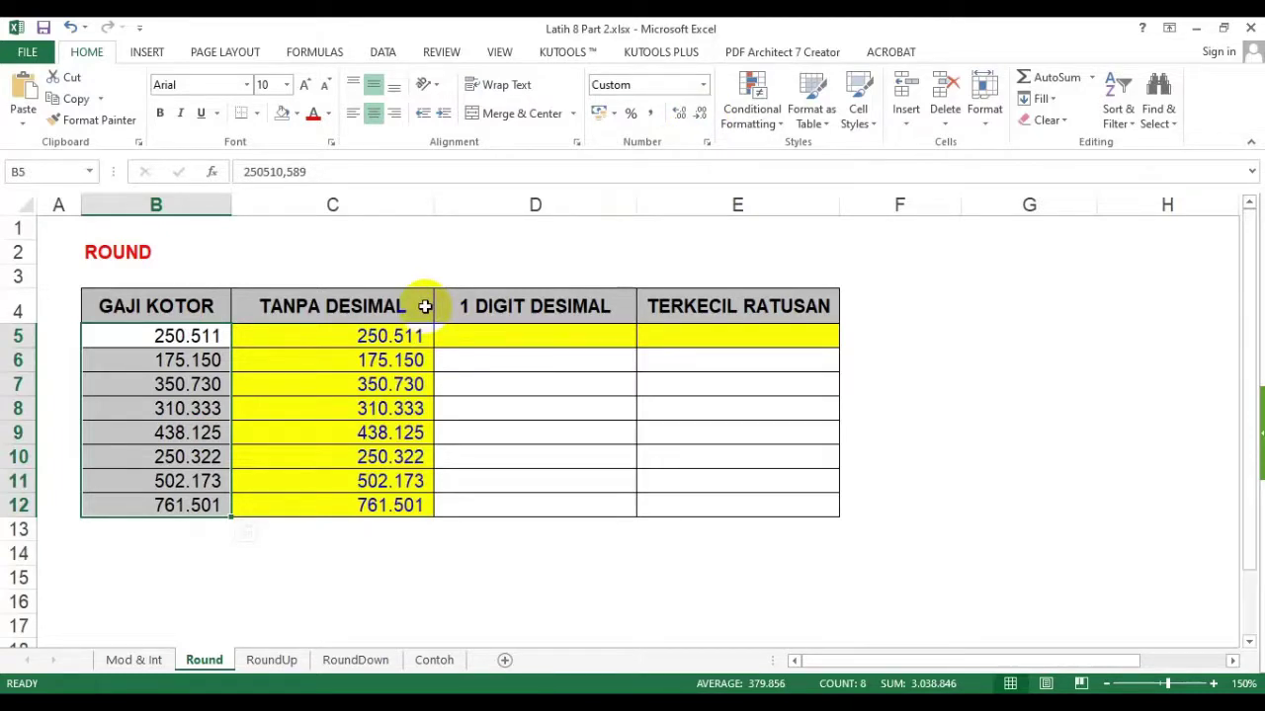
pyautogui.click(678, 115)
pyautogui.click(678, 115)
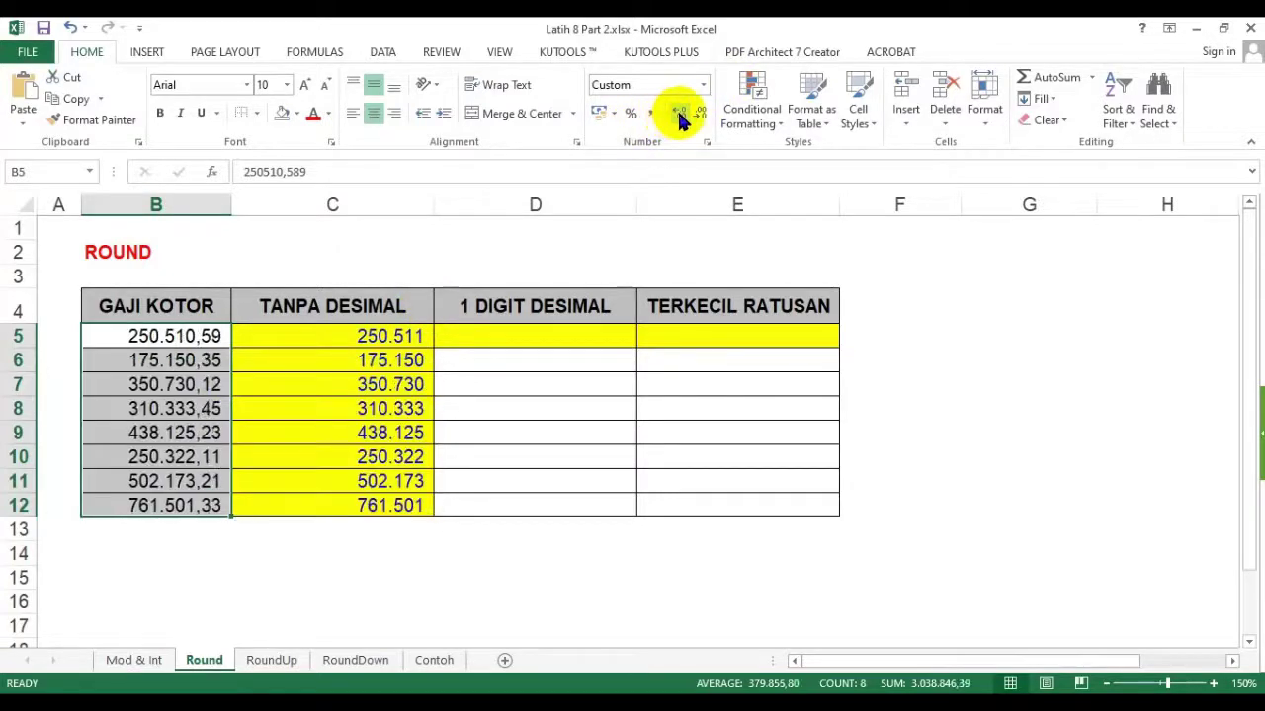
pyautogui.click(678, 115)
# - Add and remove decimals on the TANPA DESIMAL values C5:C12, leaving 250.511,0
pyautogui.click(370, 337)
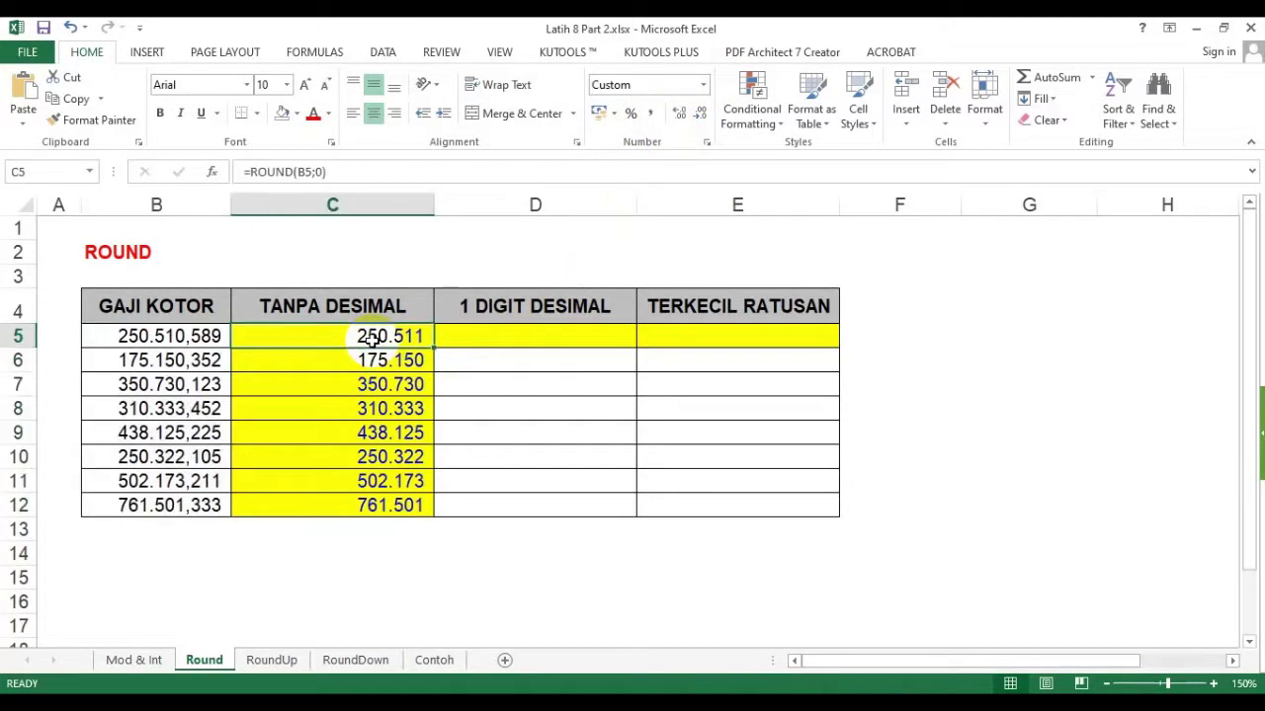
pyautogui.moveTo(369, 338); pyautogui.dragTo(346, 499)
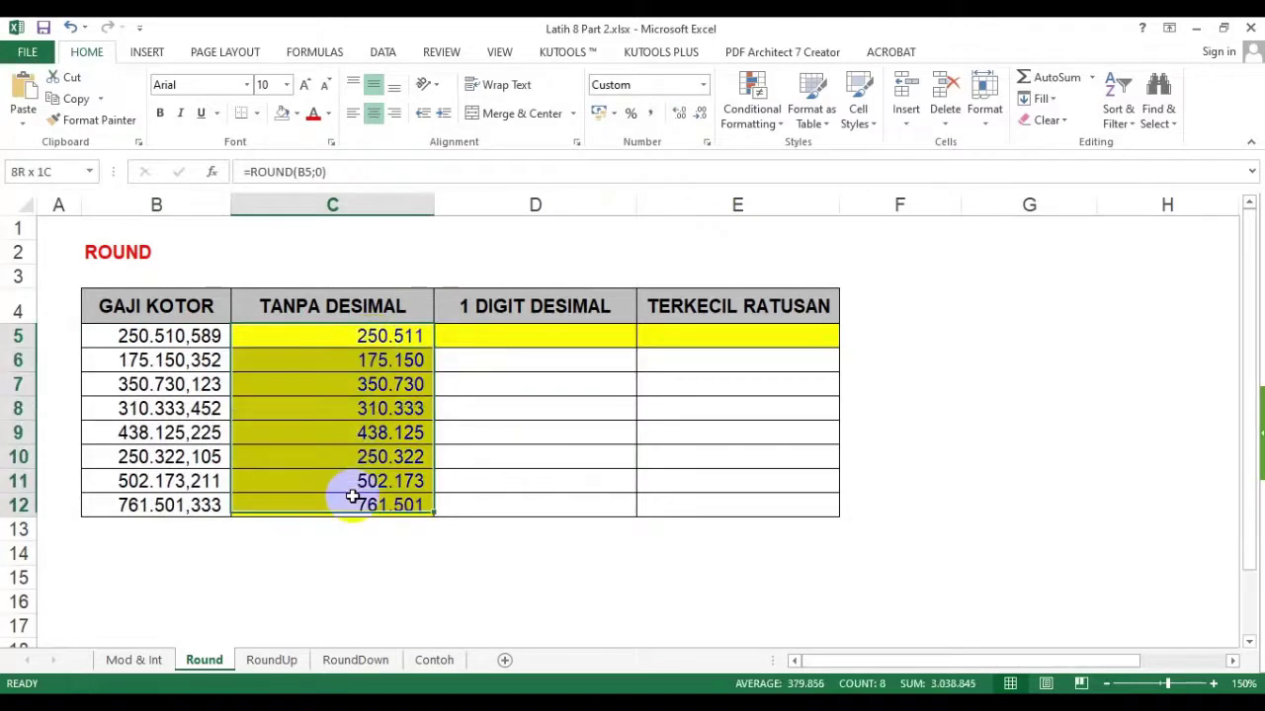
pyautogui.click(678, 115)
pyautogui.click(677, 115)
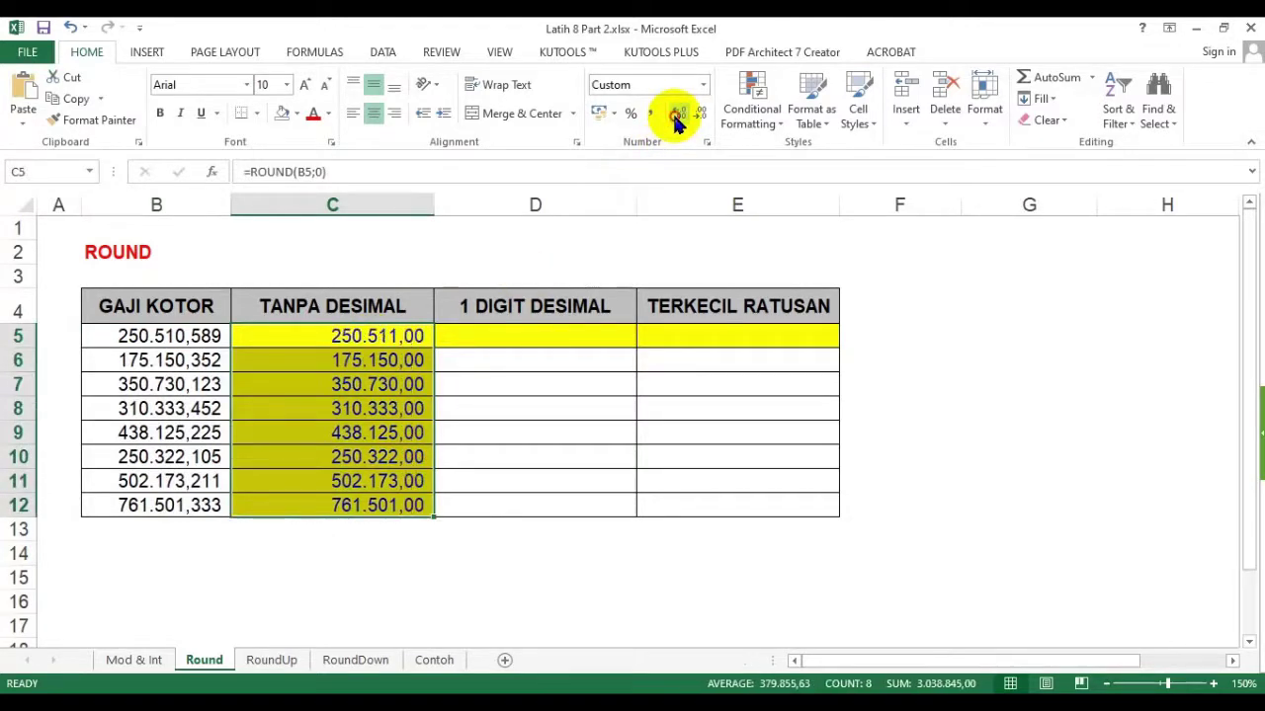
pyautogui.click(678, 114)
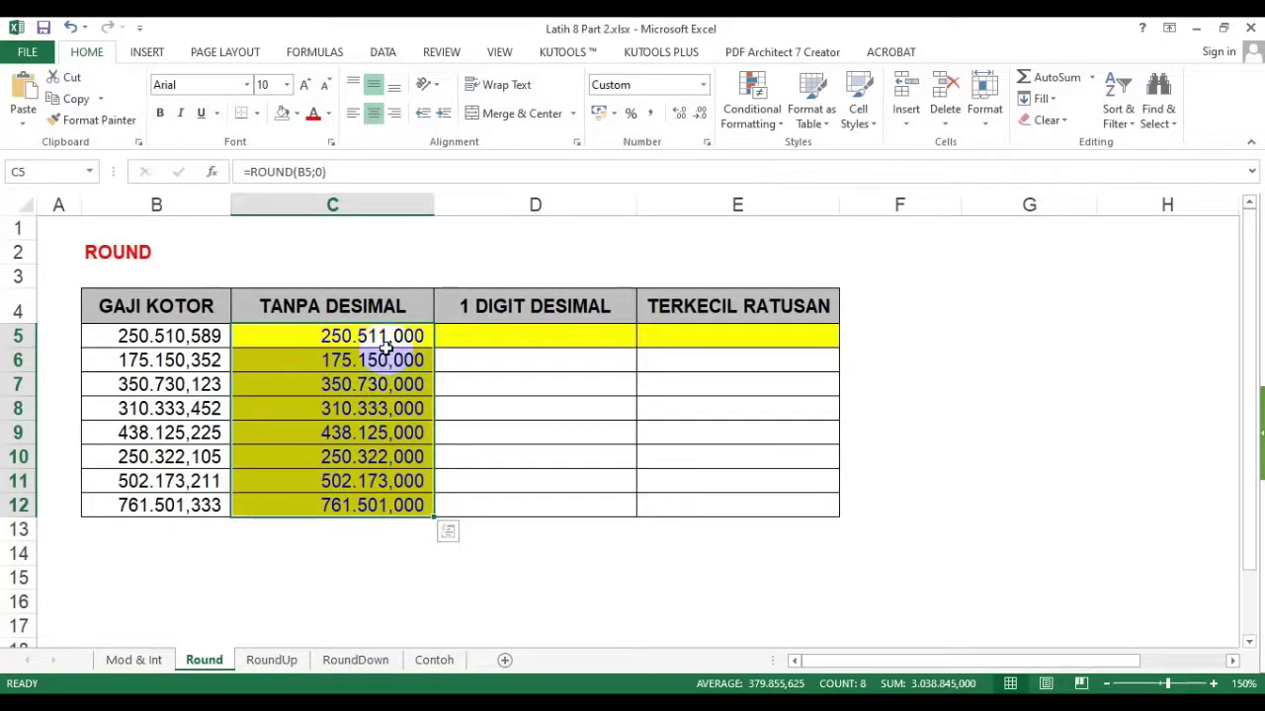
pyautogui.click(698, 115)
pyautogui.click(698, 114)
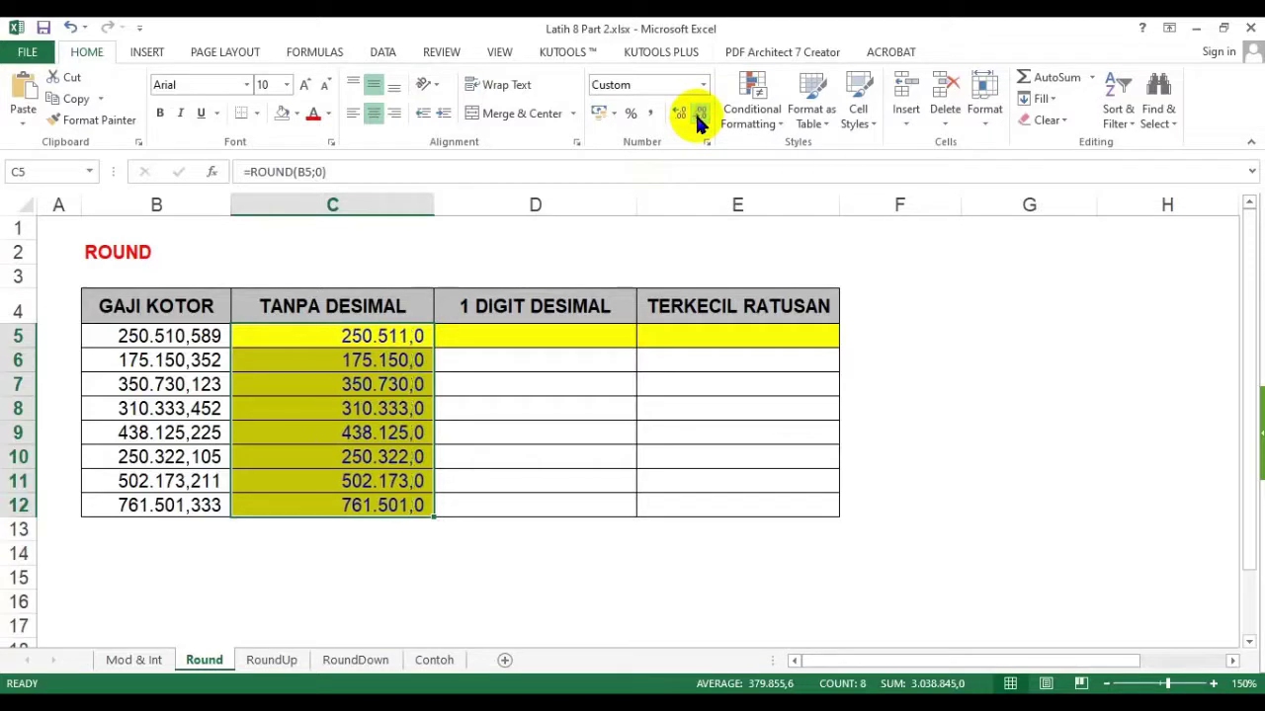
pyautogui.click(697, 114)
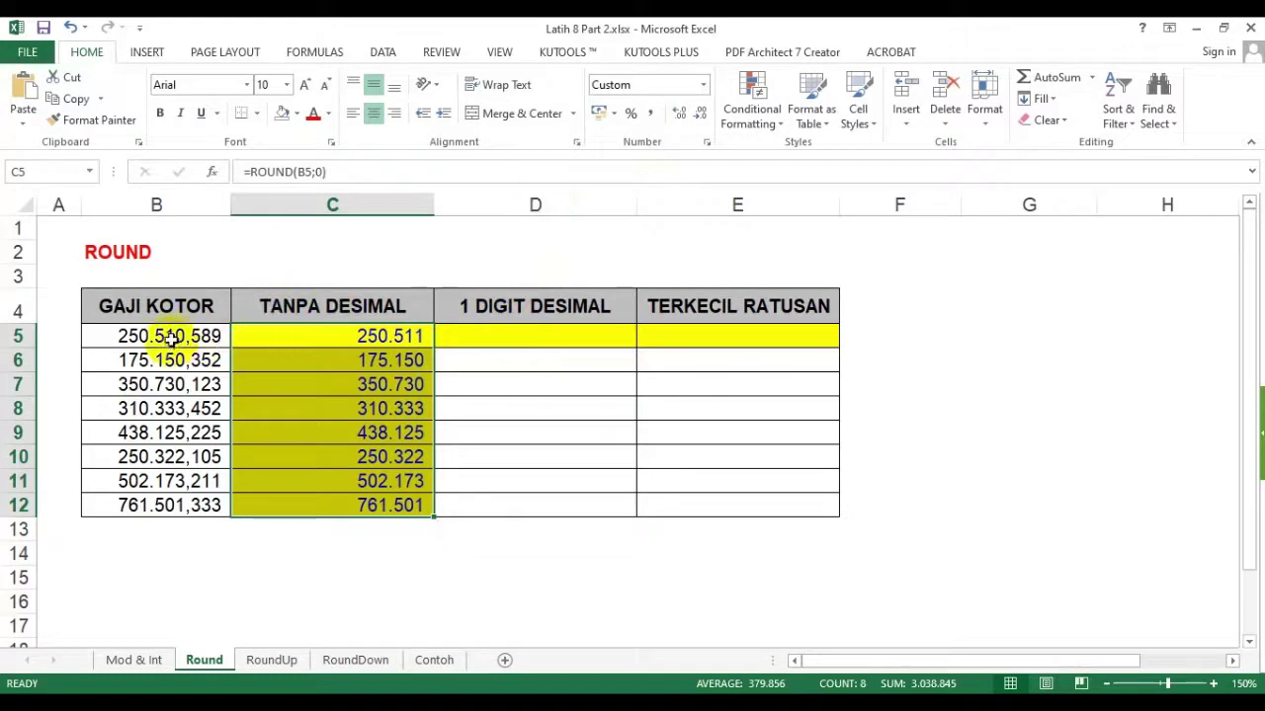
pyautogui.moveTo(163, 336)
pyautogui.mouseDown()
pyautogui.moveTo(349, 353)
pyautogui.moveTo(361, 336)
pyautogui.mouseUp()
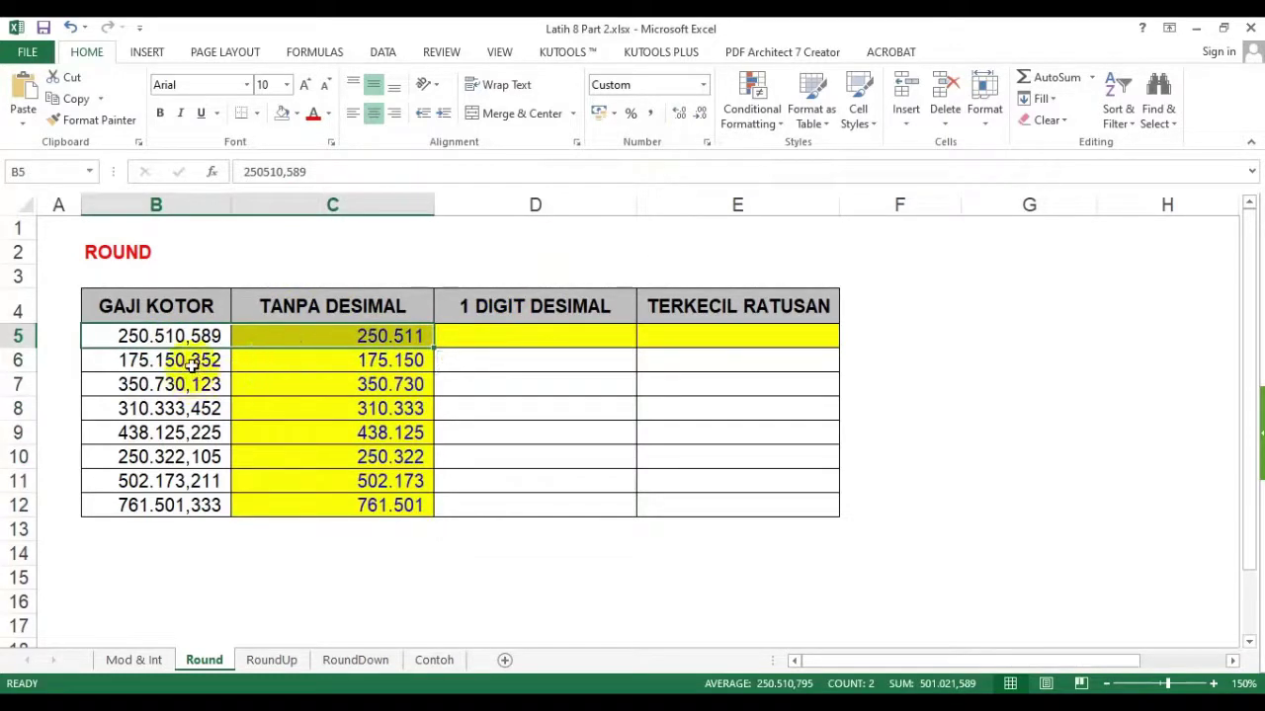
pyautogui.moveTo(184, 362); pyautogui.dragTo(356, 361)
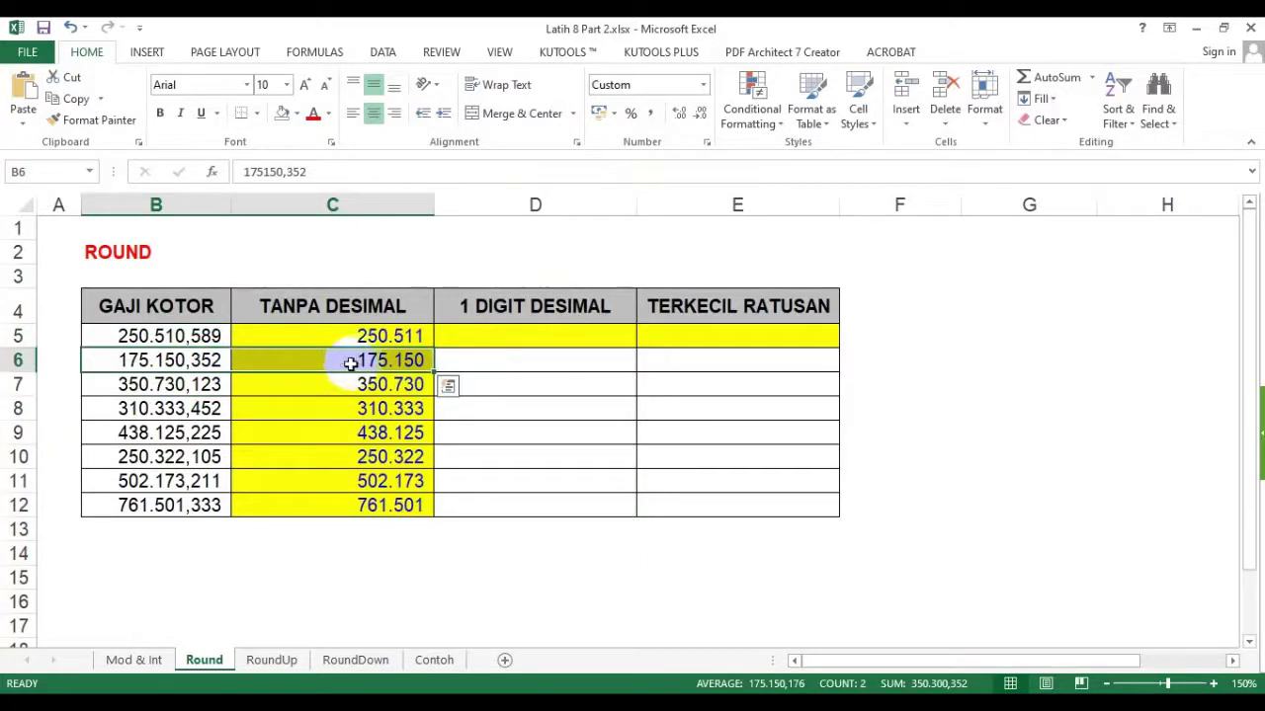
pyautogui.moveTo(209, 385); pyautogui.dragTo(336, 387)
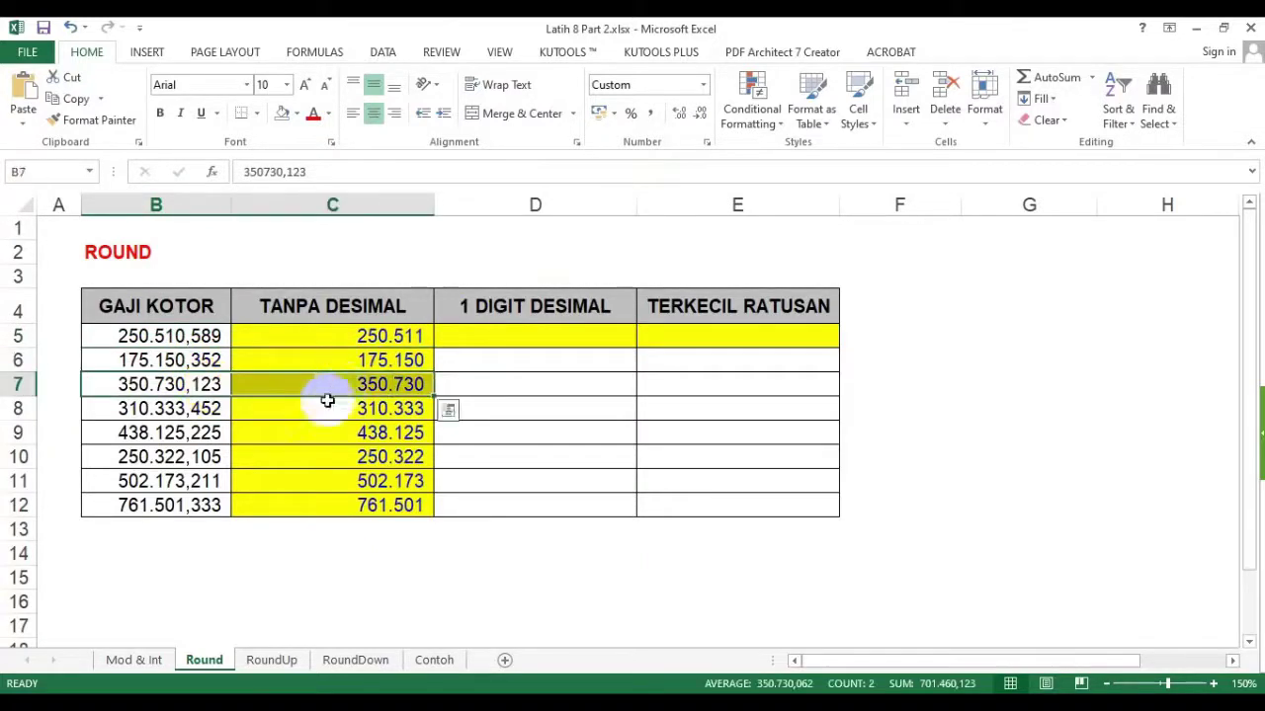
pyautogui.click(208, 405)
pyautogui.moveTo(207, 405); pyautogui.dragTo(330, 410)
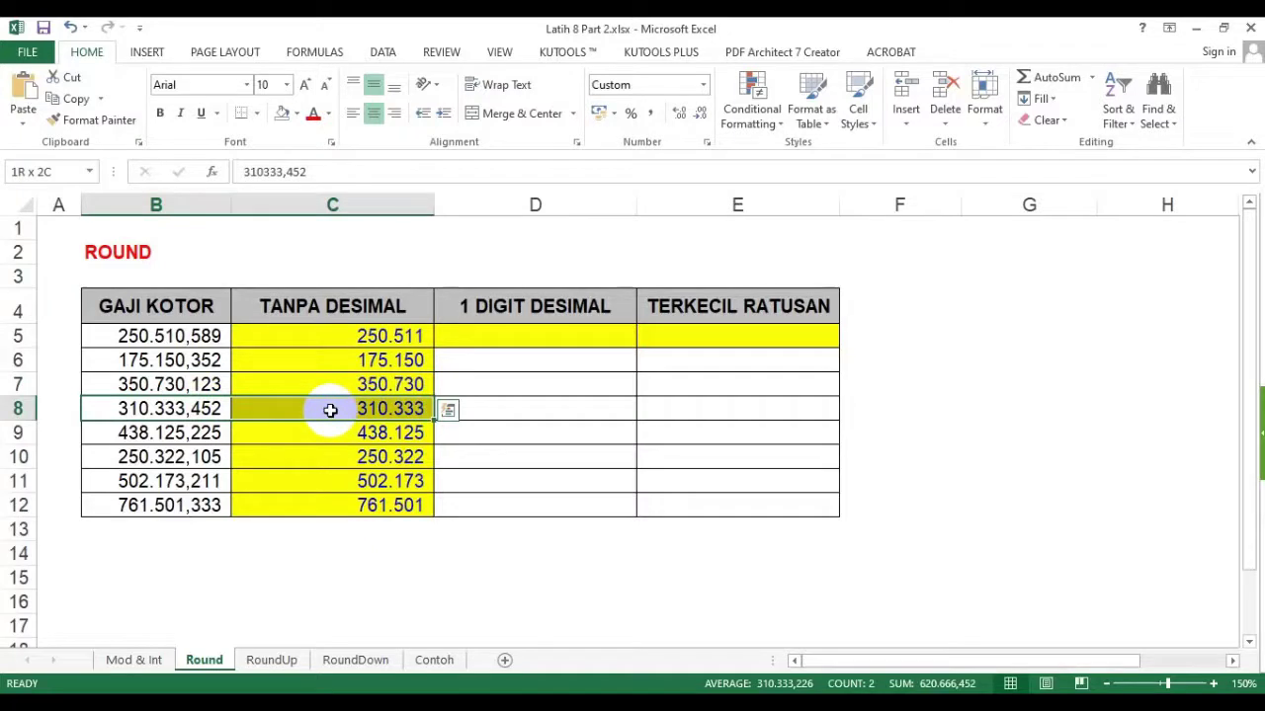
pyautogui.moveTo(212, 432); pyautogui.dragTo(324, 438)
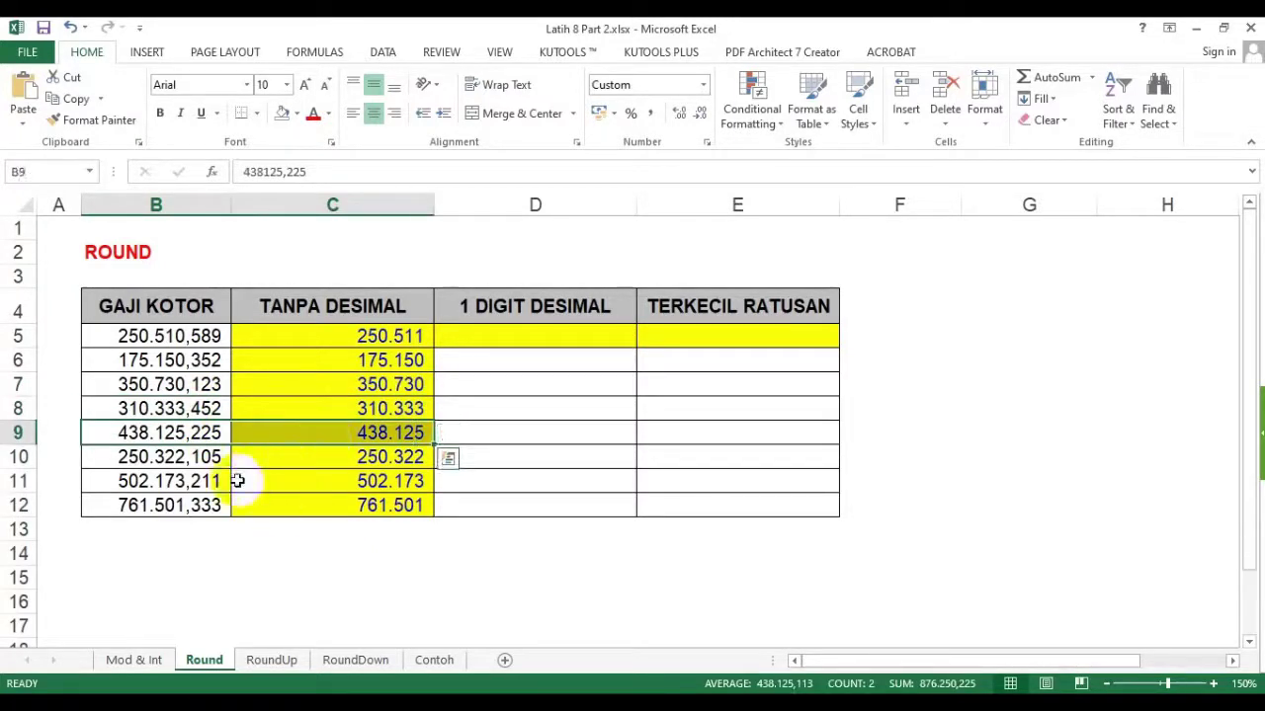
pyautogui.moveTo(205, 457); pyautogui.dragTo(326, 460)
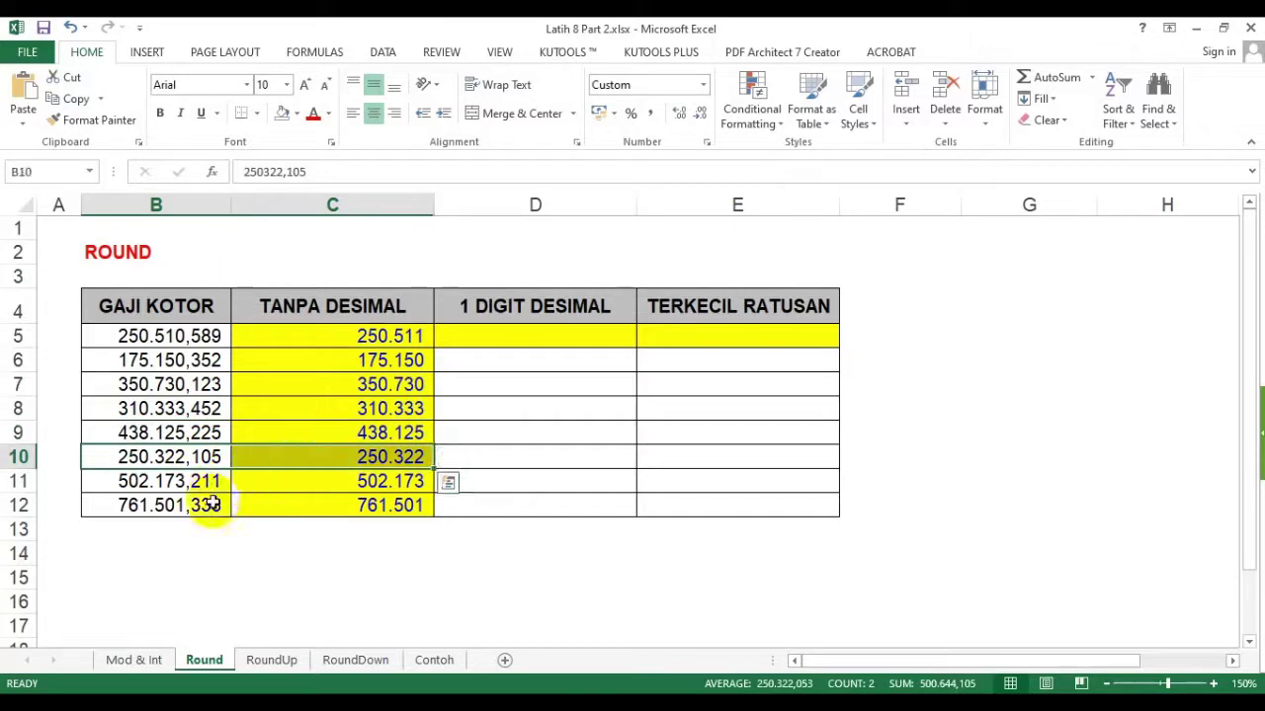
pyautogui.moveTo(205, 335); pyautogui.dragTo(295, 343)
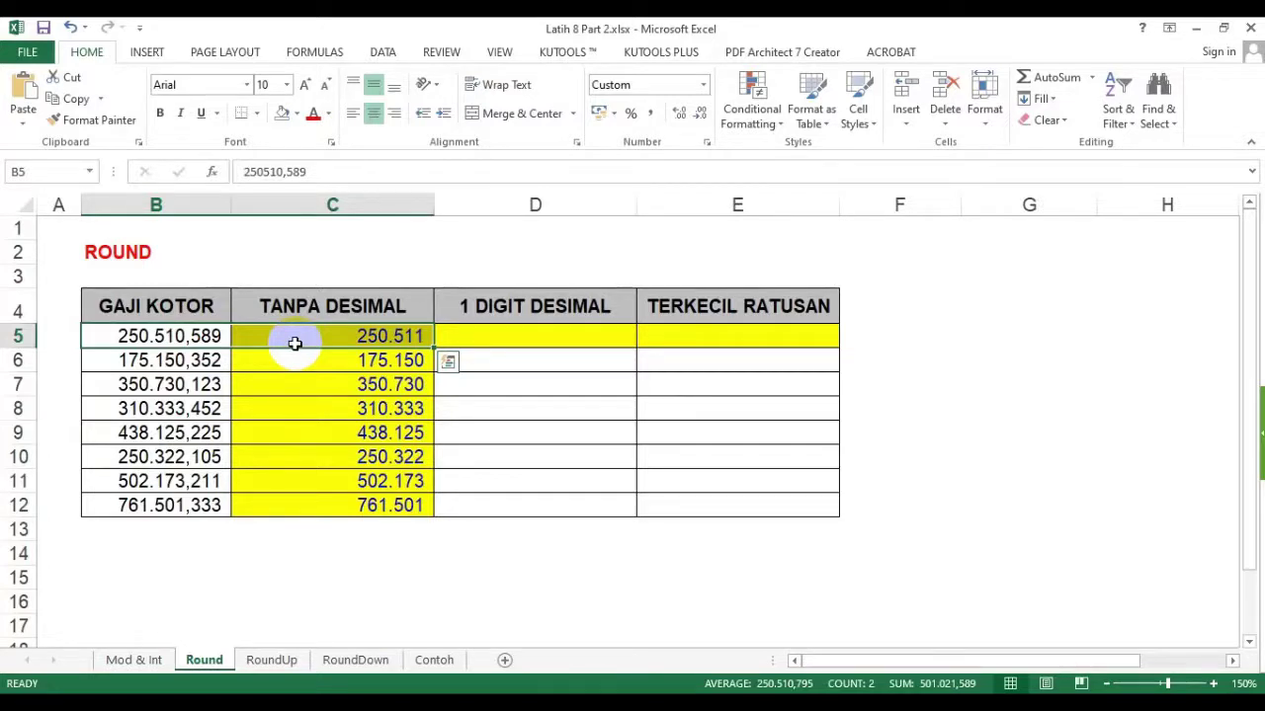
pyautogui.click(378, 408)
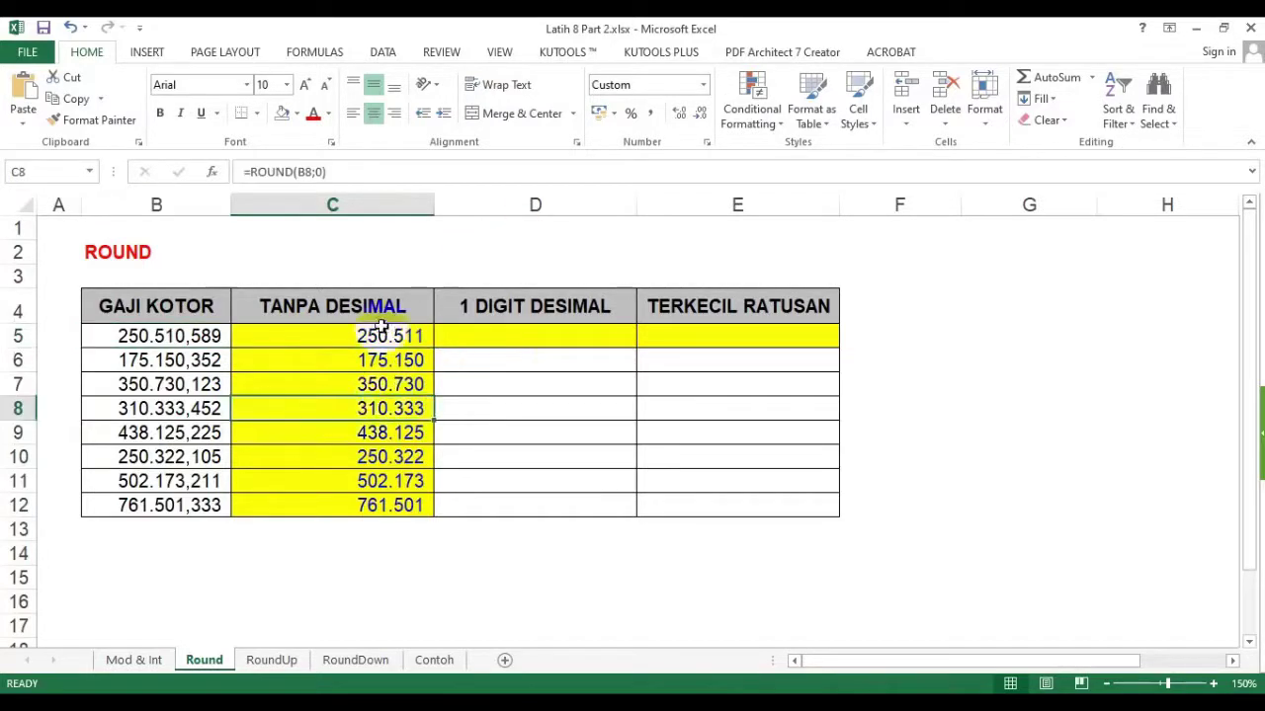
pyautogui.moveTo(161, 312); pyautogui.dragTo(170, 505)
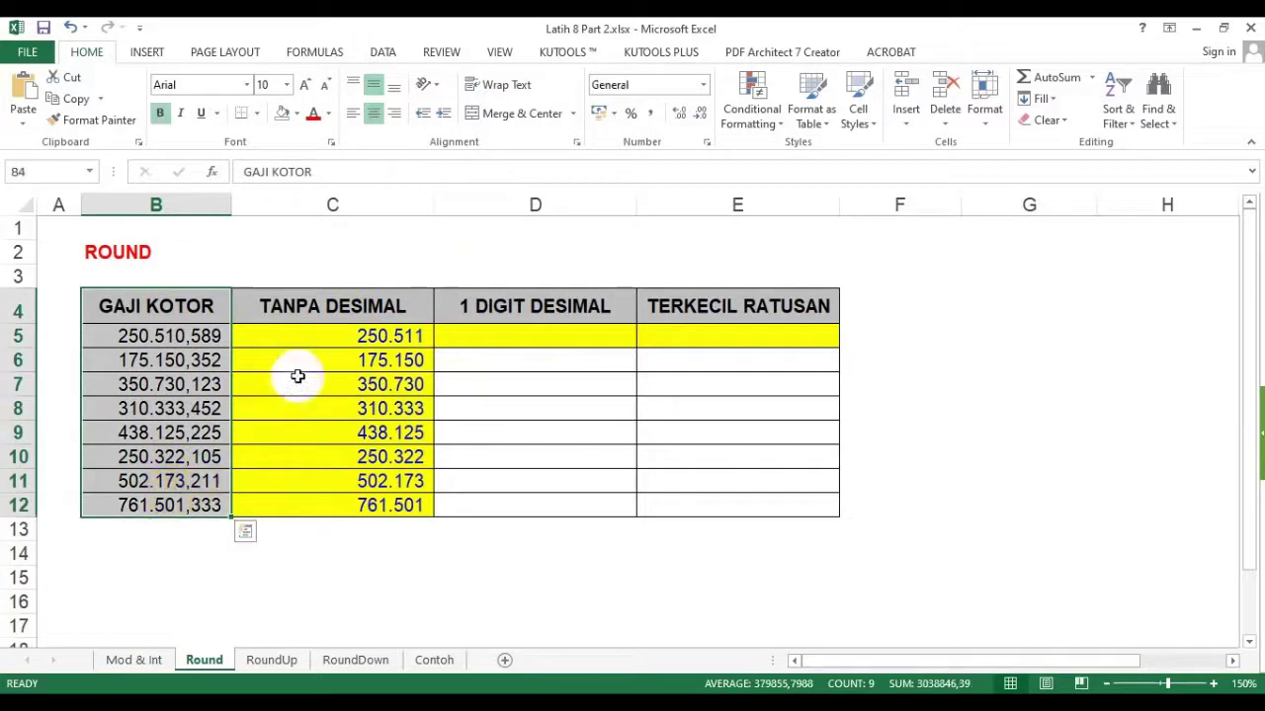
pyautogui.moveTo(325, 336); pyautogui.dragTo(325, 505)
pyautogui.moveTo(535, 314); pyautogui.dragTo(535, 456)
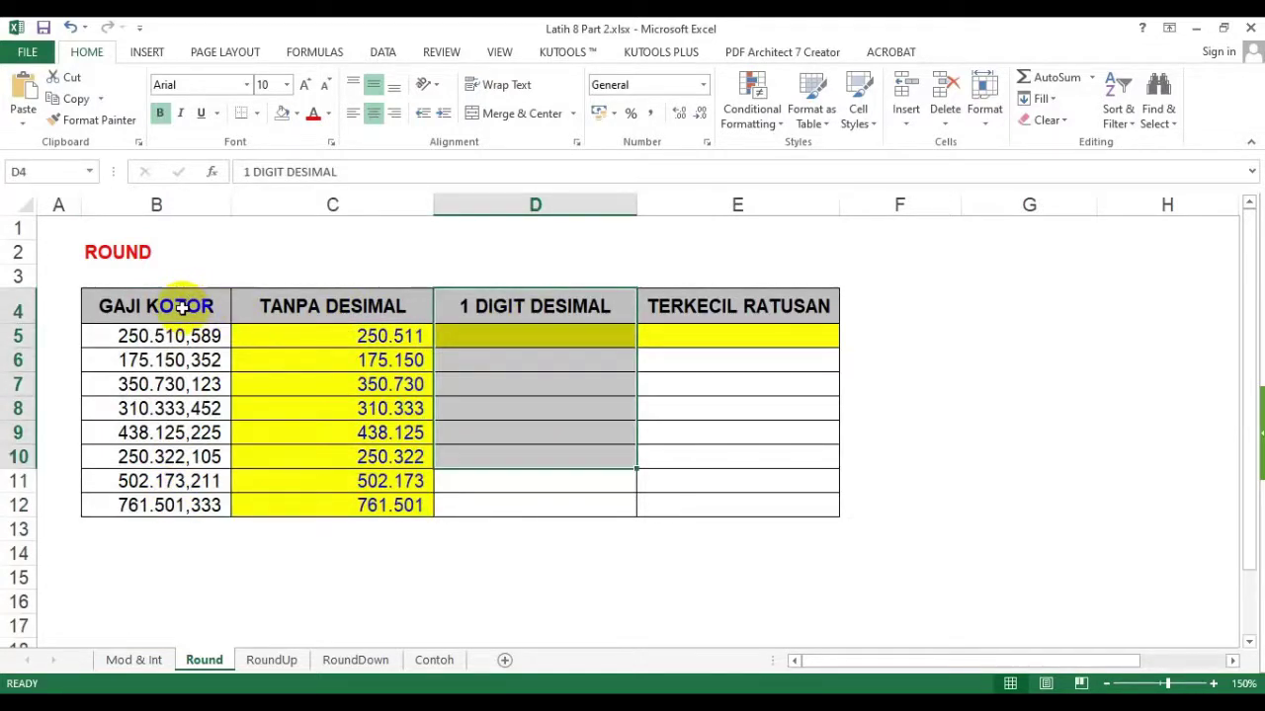
# - Enter =ROUND(B5;1) in D5 and copy it down through D12, giving 250.510,600
pyautogui.click(540, 336)
pyautogui.press('Down')
pyautogui.press('Down')
pyautogui.press('Down')
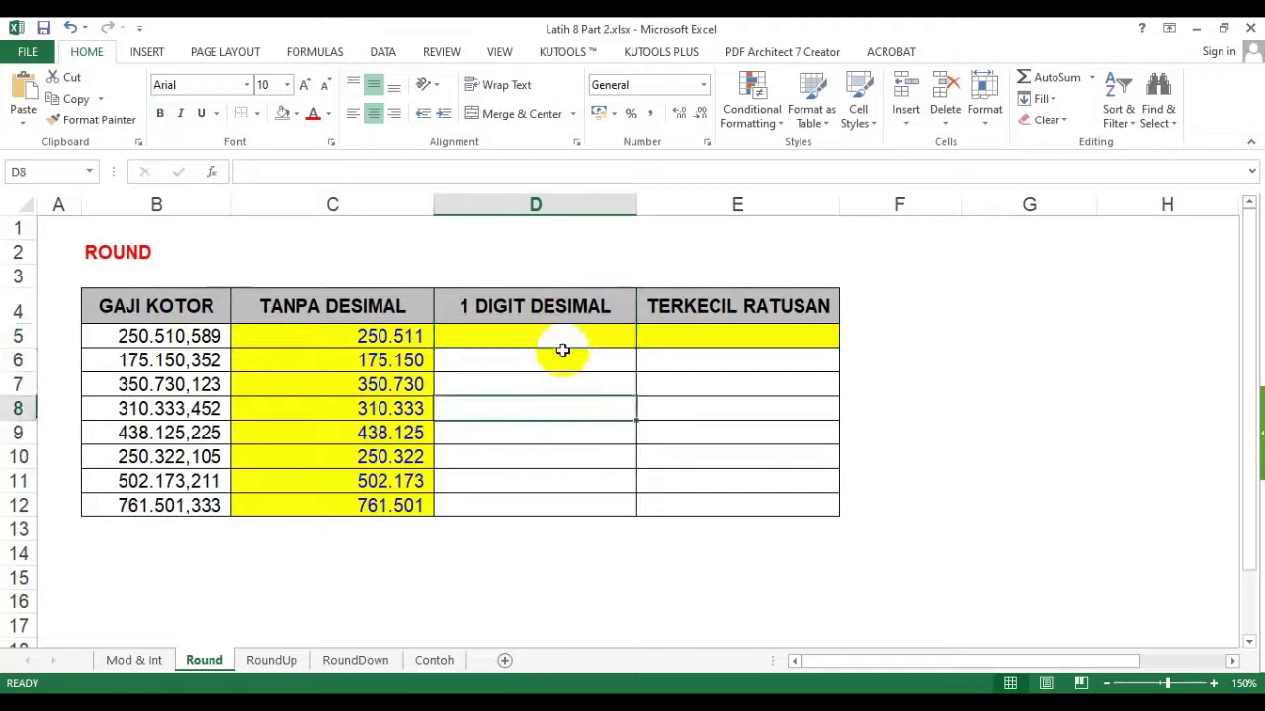
pyautogui.click(564, 338)
pyautogui.write('=roun')
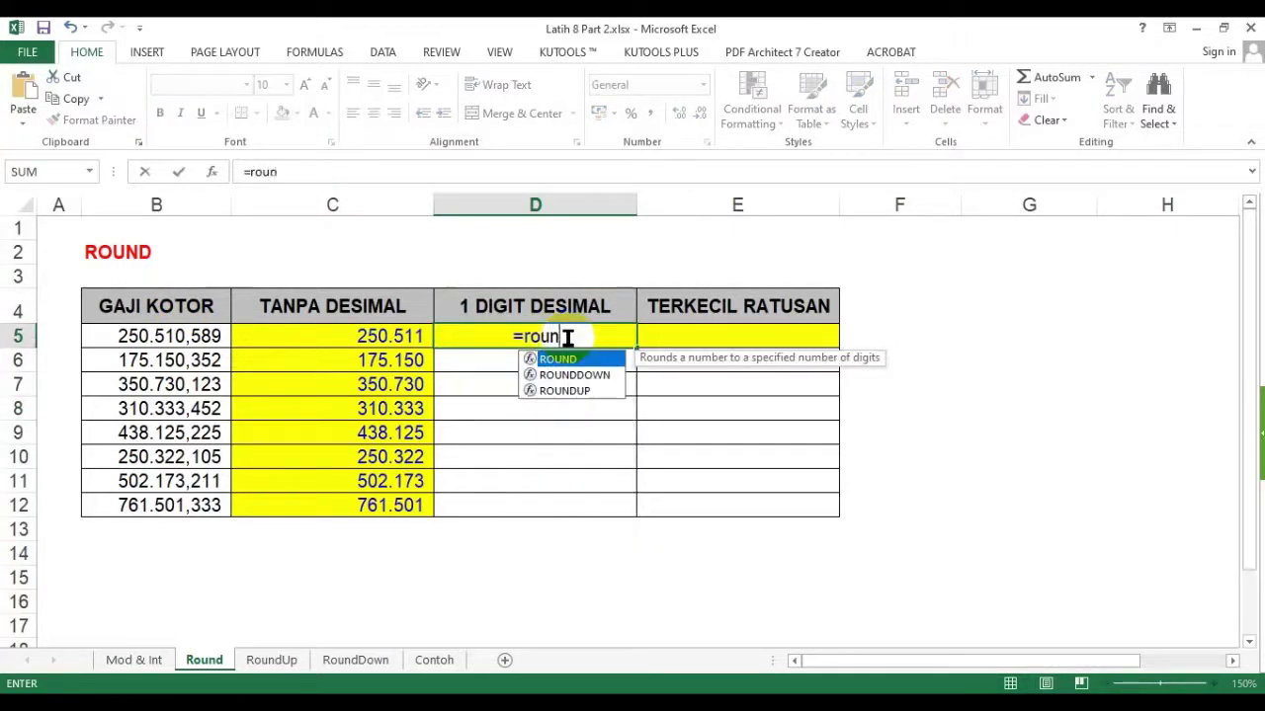
pyautogui.write('d(')
pyautogui.click(209, 337)
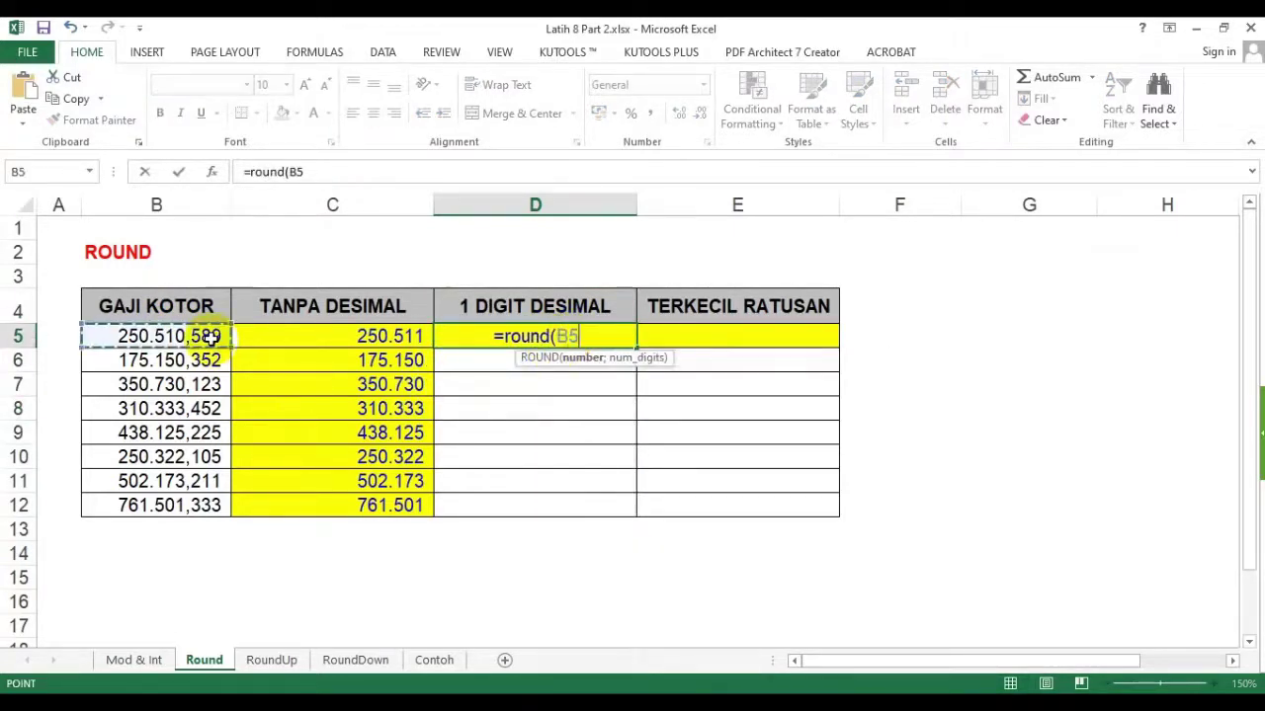
pyautogui.write(';1')
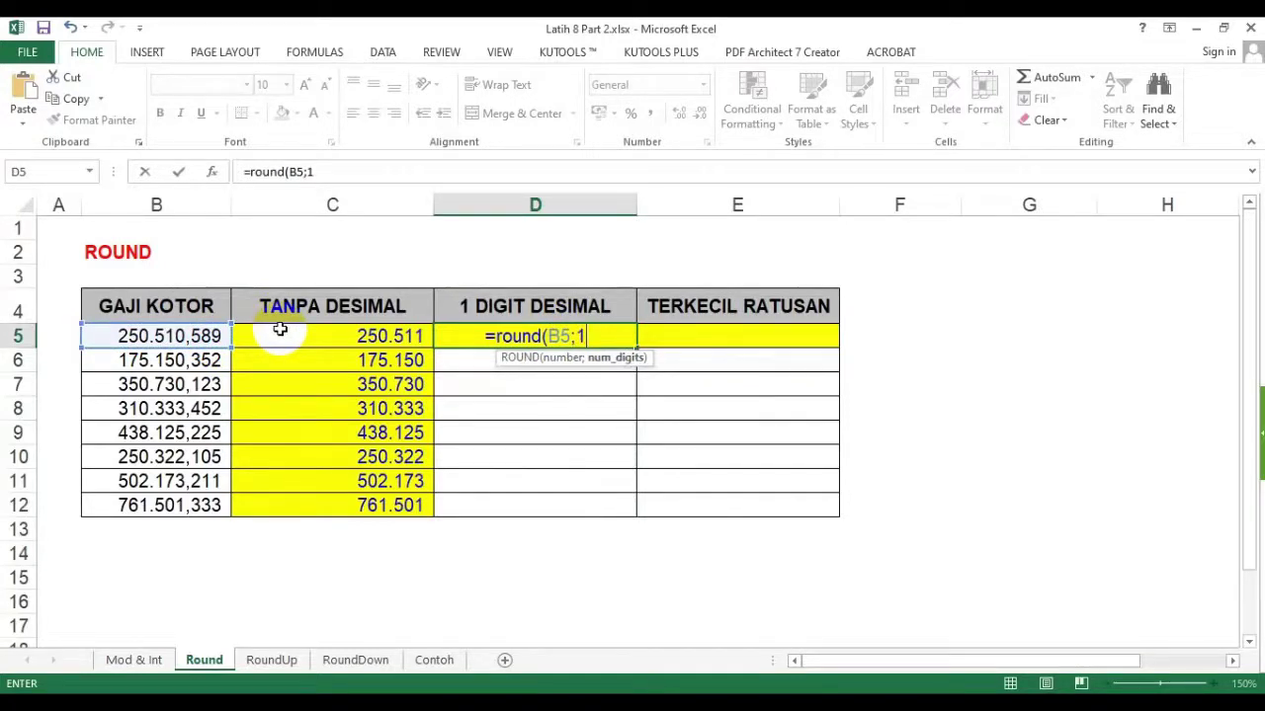
pyautogui.write(')')
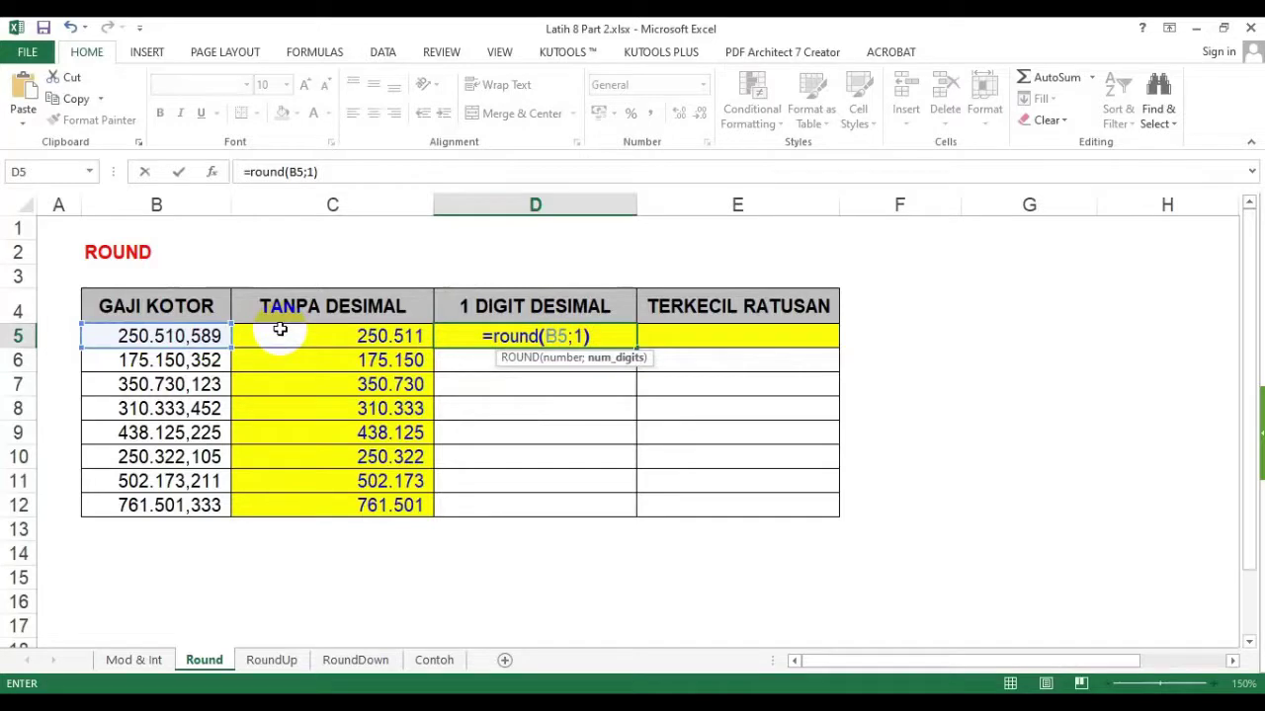
pyautogui.hotkey('ctrl', 'Return')
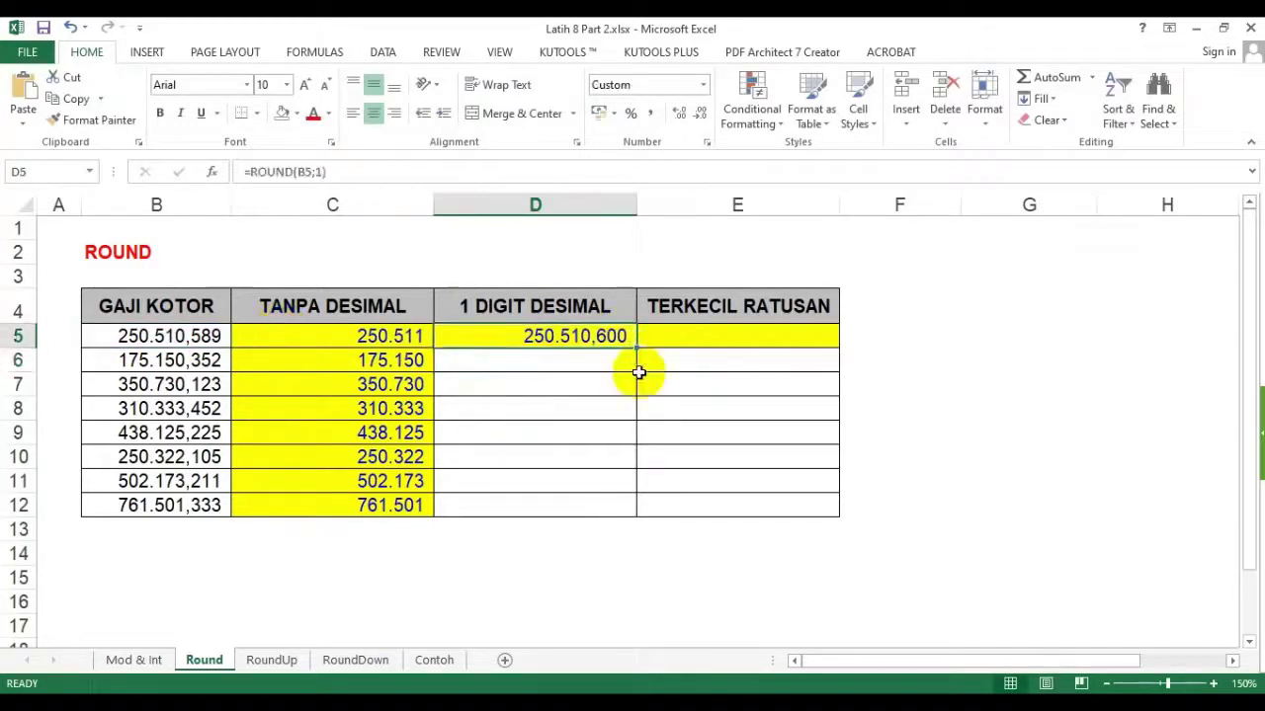
pyautogui.moveTo(638, 348); pyautogui.dragTo(635, 514)
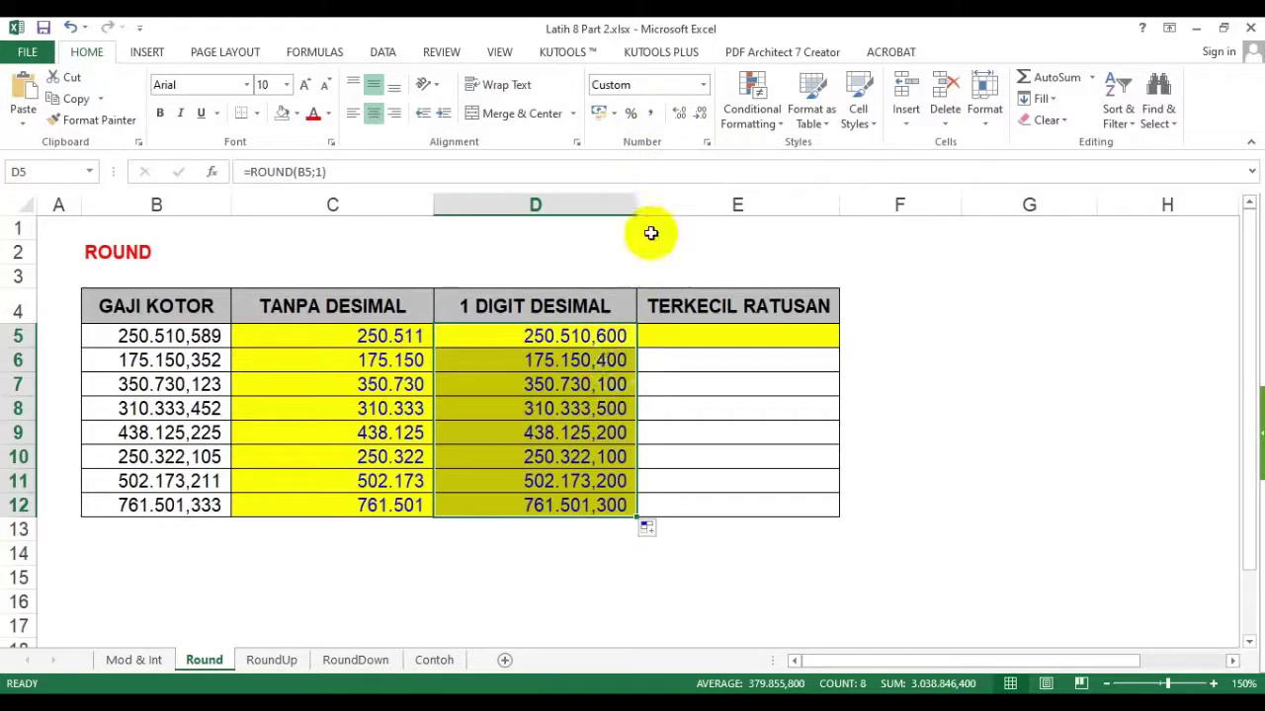
# - Show column D with one decimal (250.510,6), then open D5's formula for editing
pyautogui.click(700, 114)
pyautogui.click(700, 113)
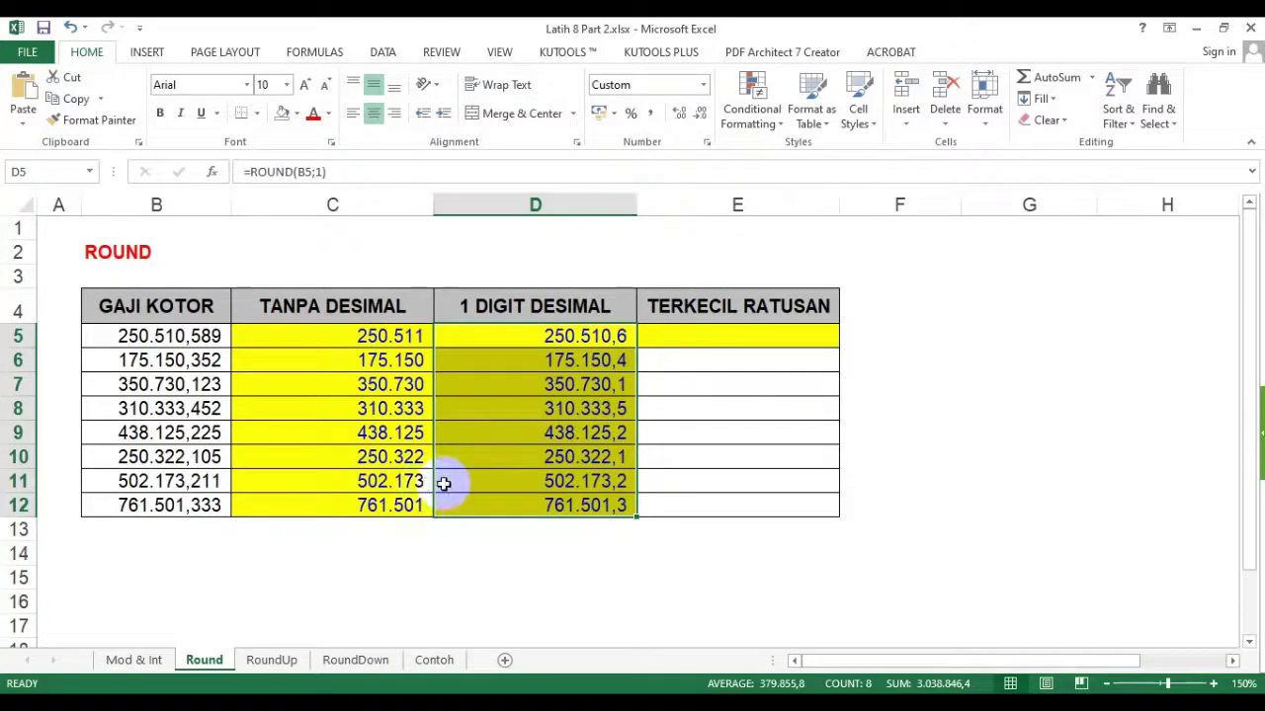
pyautogui.click(392, 385)
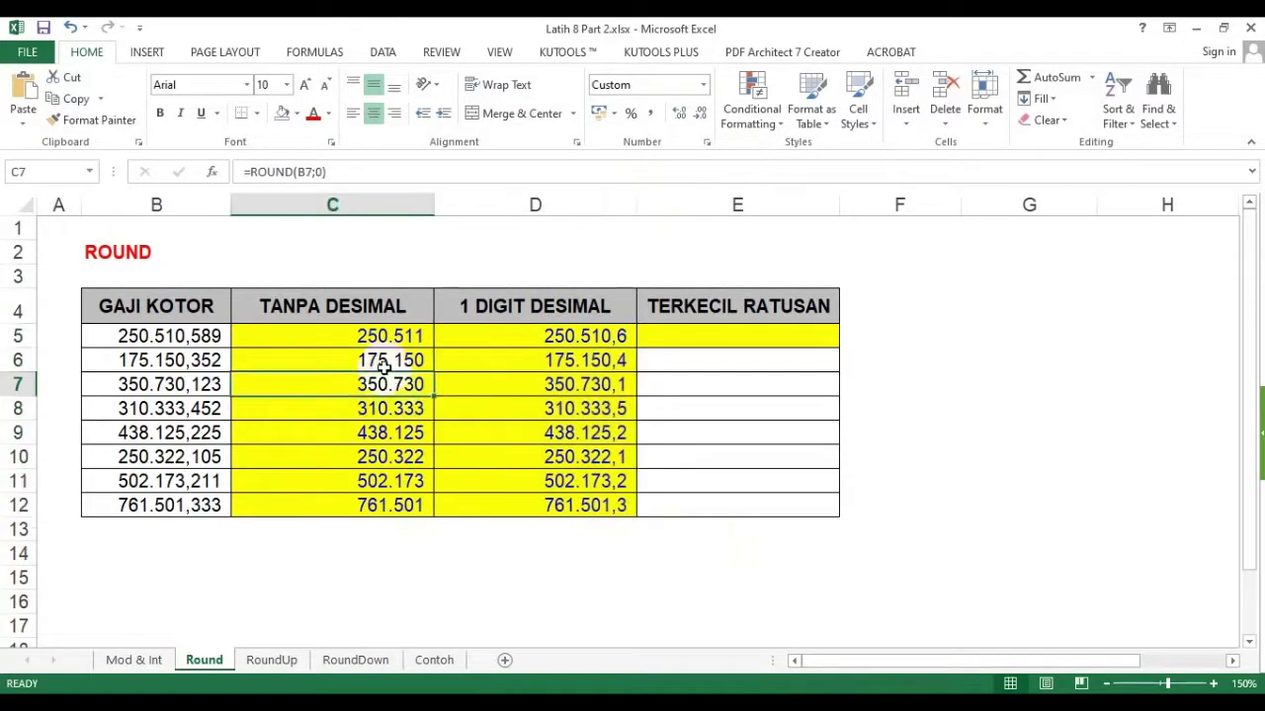
pyautogui.moveTo(353, 336); pyautogui.dragTo(367, 500)
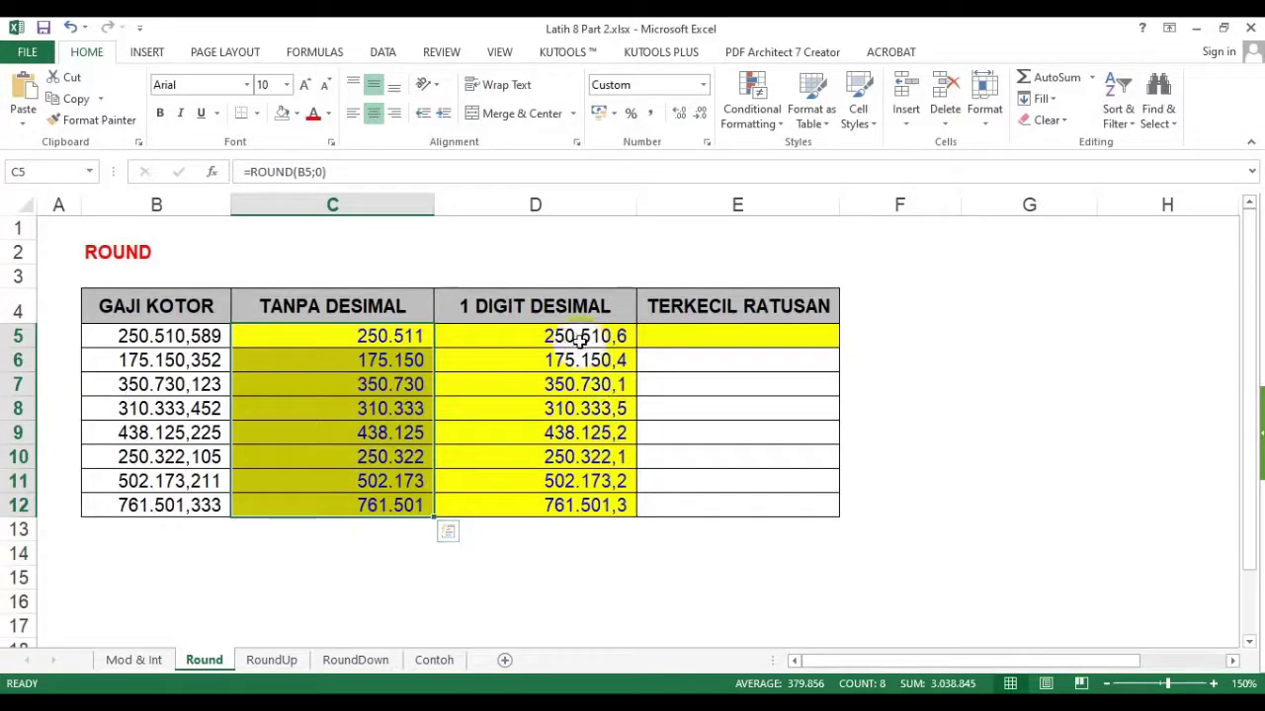
pyautogui.moveTo(579, 336); pyautogui.dragTo(568, 512)
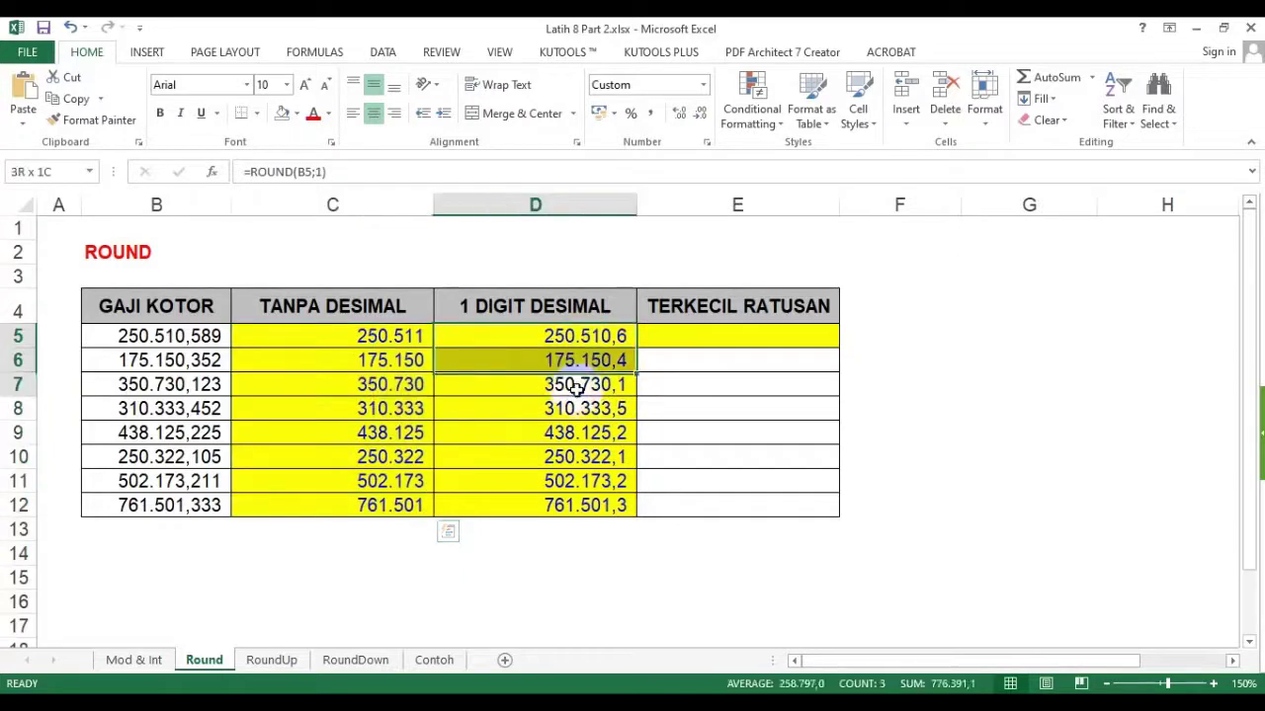
pyautogui.doubleClick(520, 337)
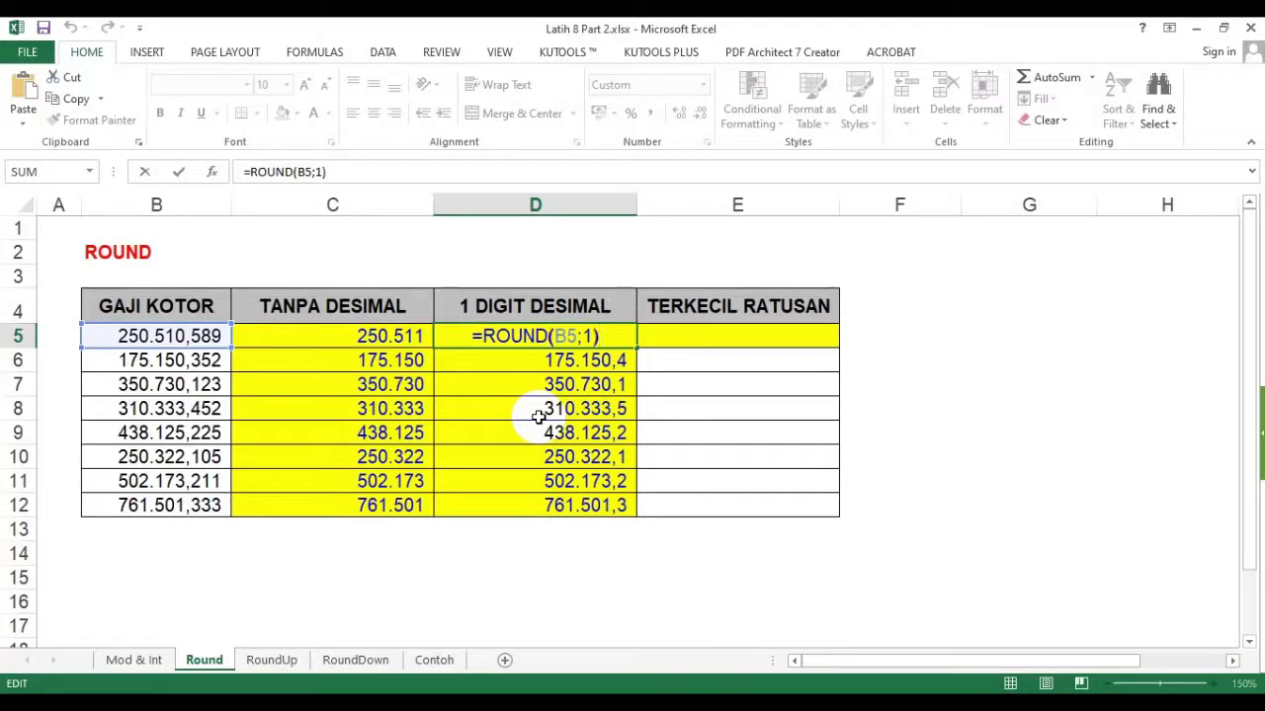
pyautogui.press('Left')
pyautogui.press('Left')
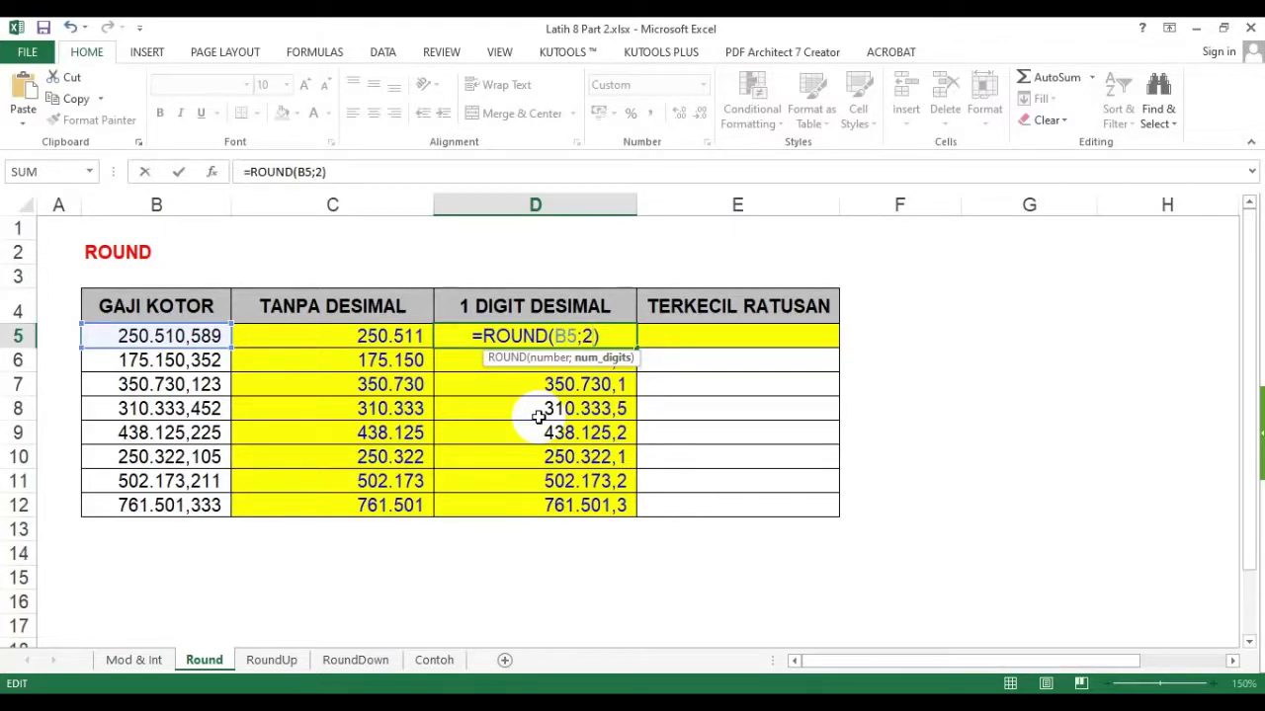
pyautogui.press('BackSpace')
pyautogui.press('BackSpace')
pyautogui.write(';1')
pyautogui.press('BackSpace')
pyautogui.write('0')
pyautogui.write('-1')
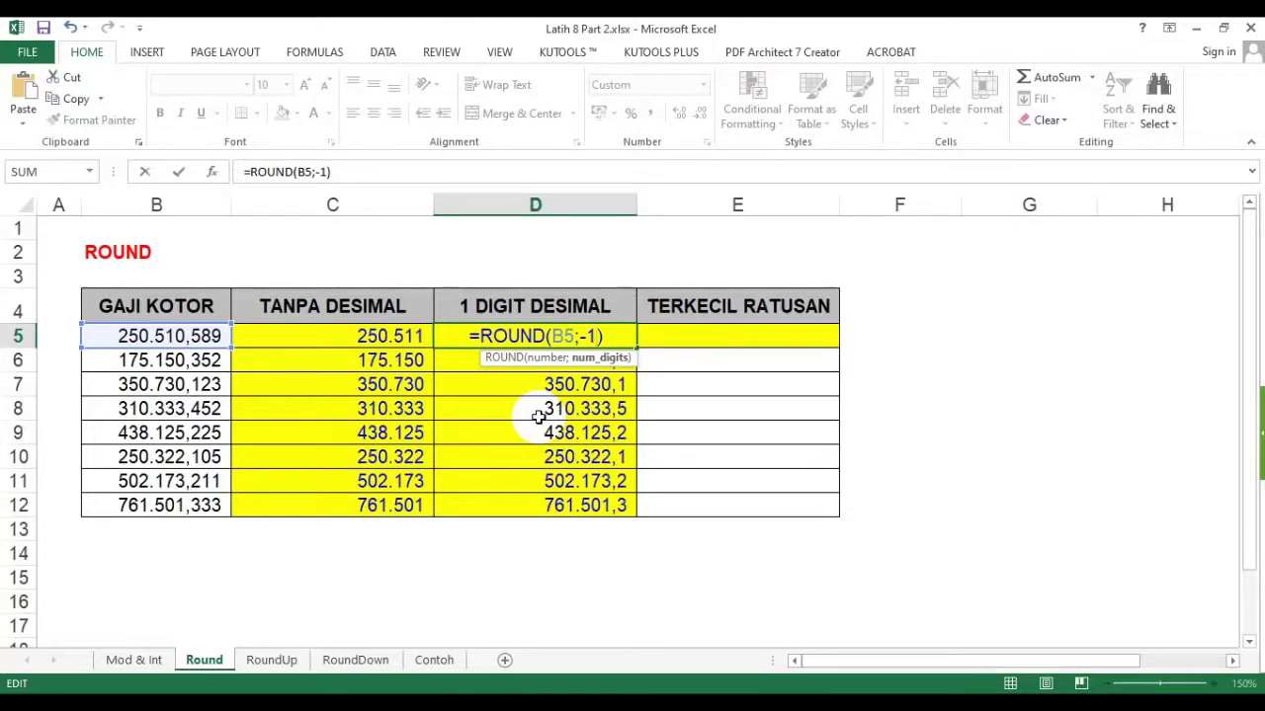
pyautogui.press('BackSpace')
pyautogui.write('2')
pyautogui.press('BackSpace')
pyautogui.write('3')
pyautogui.press('Escape')
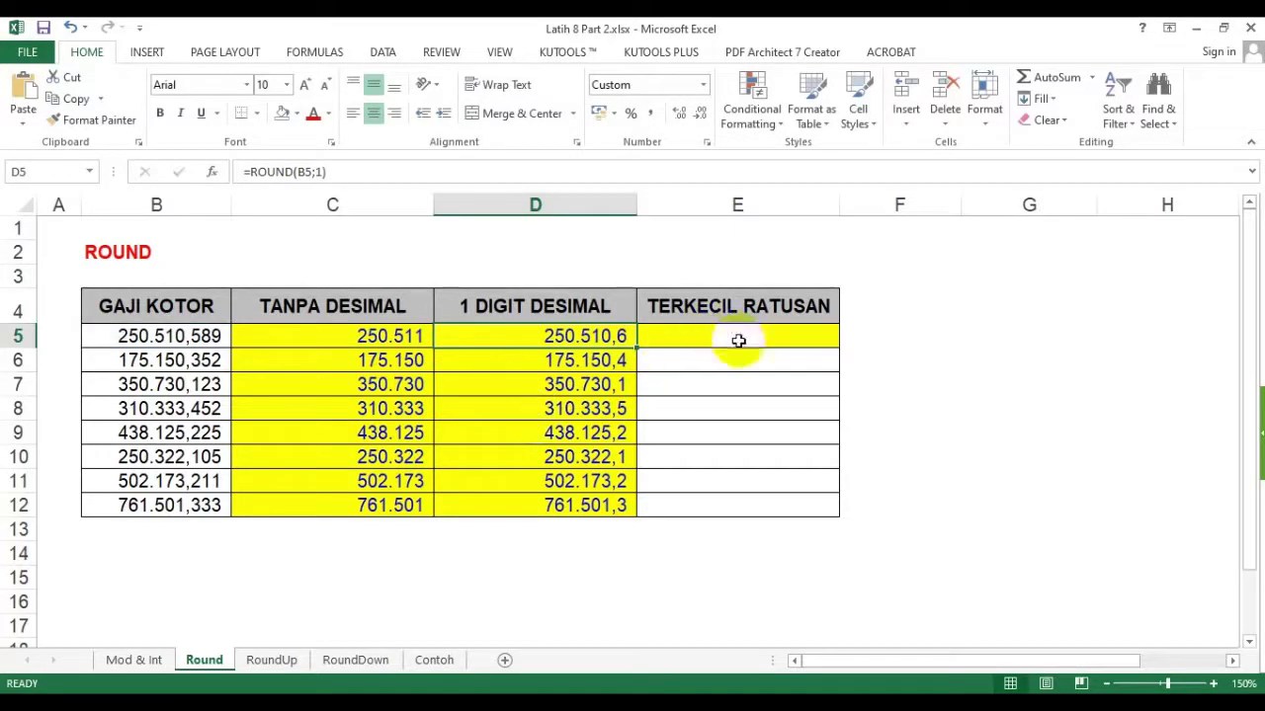
# - Enter =ROUND(B5;-2) in E5 and fill it to E12, giving 250.500,000
pyautogui.click(743, 335)
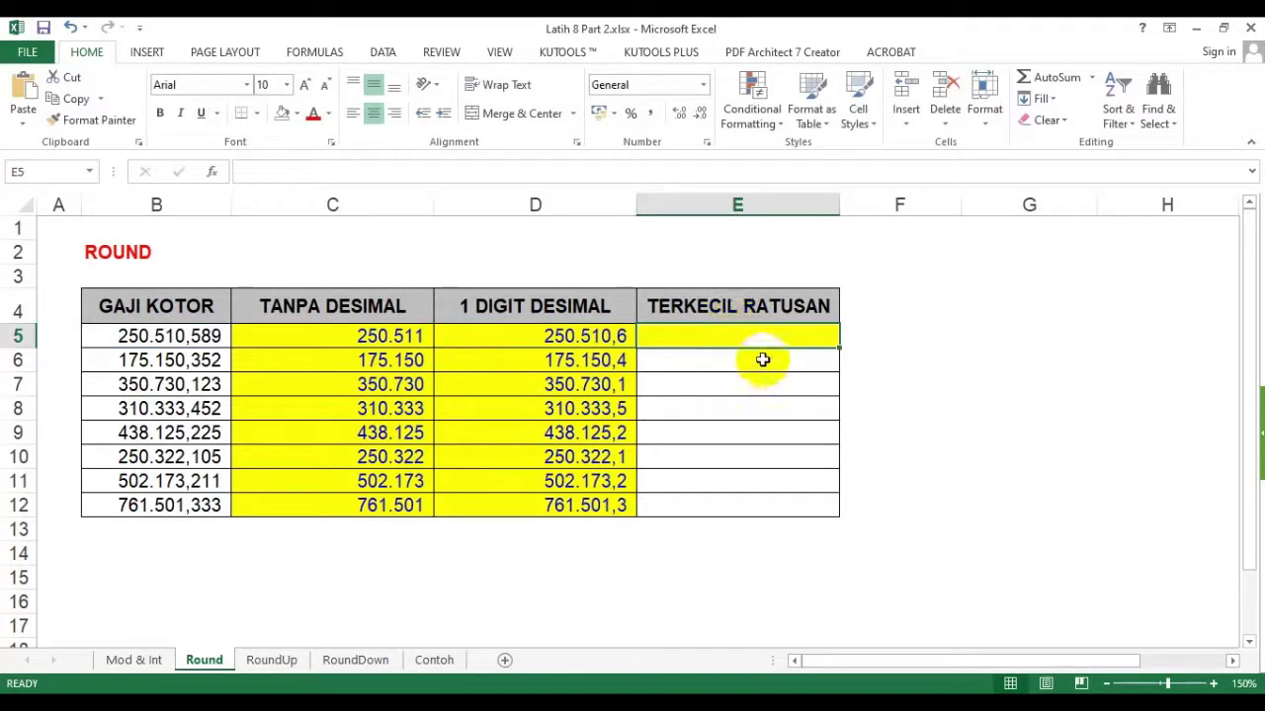
pyautogui.write('==')
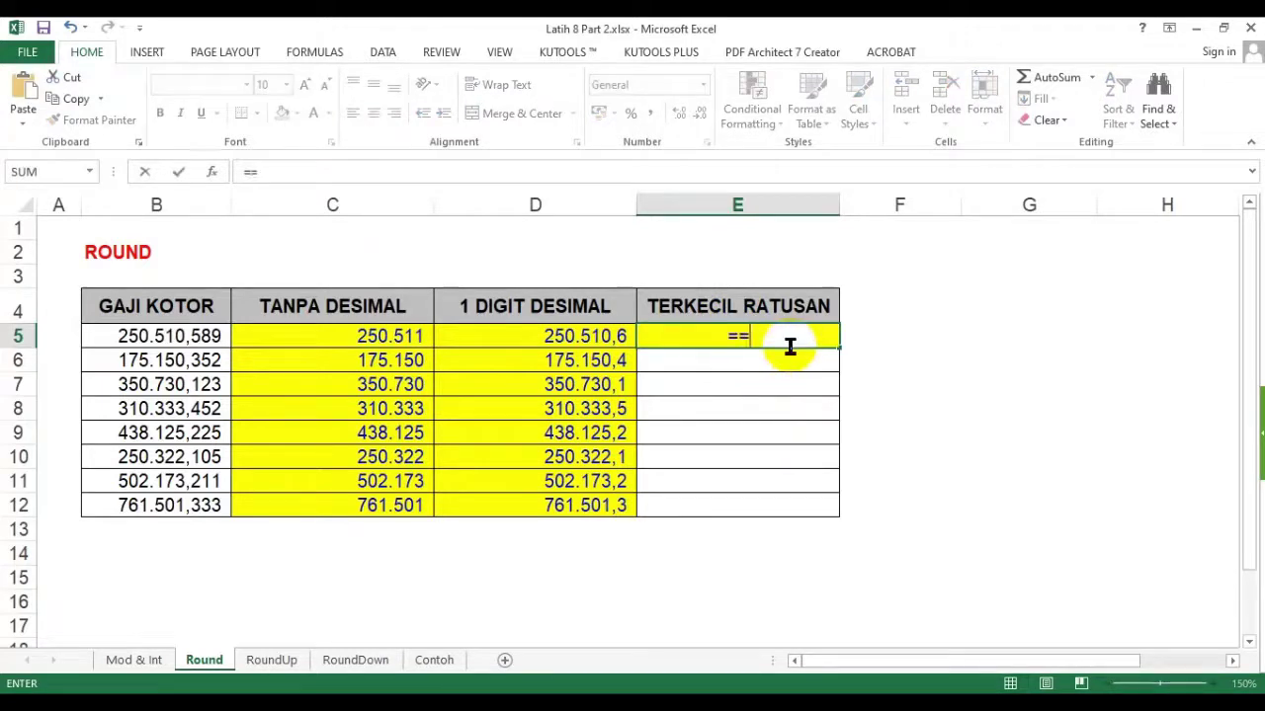
pyautogui.press('BackSpace')
pyautogui.write('r')
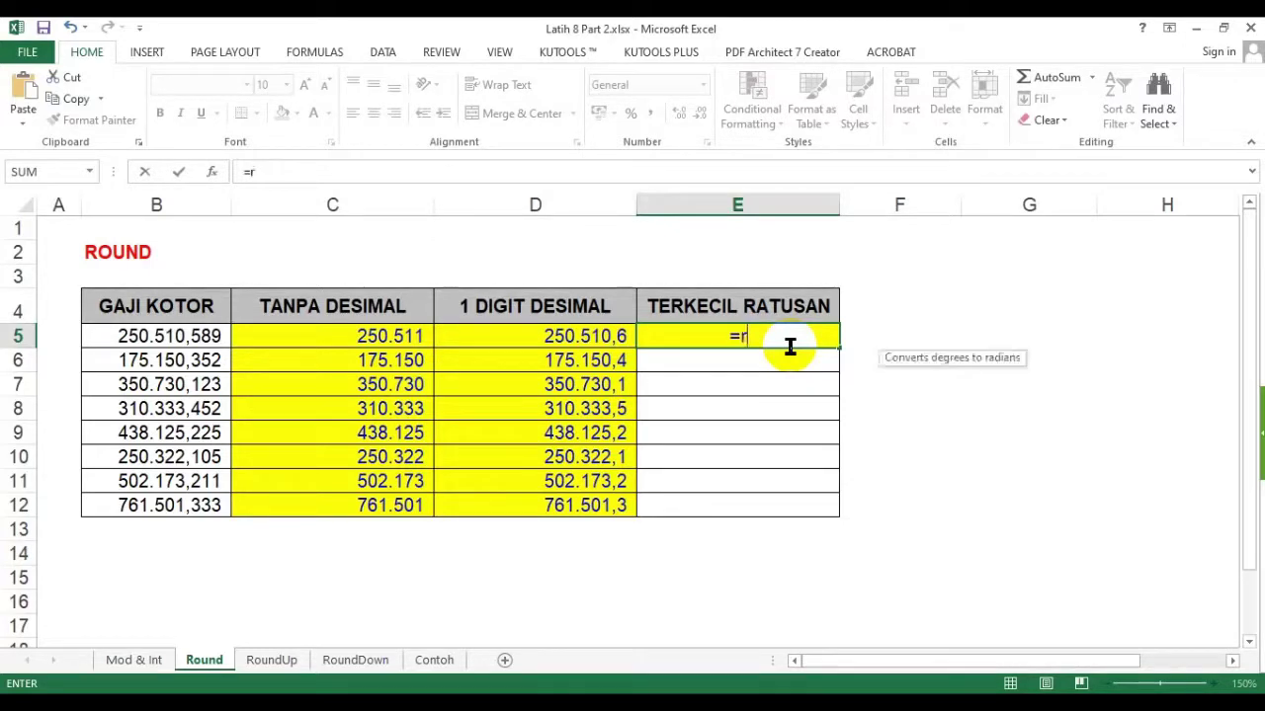
pyautogui.write('ound(')
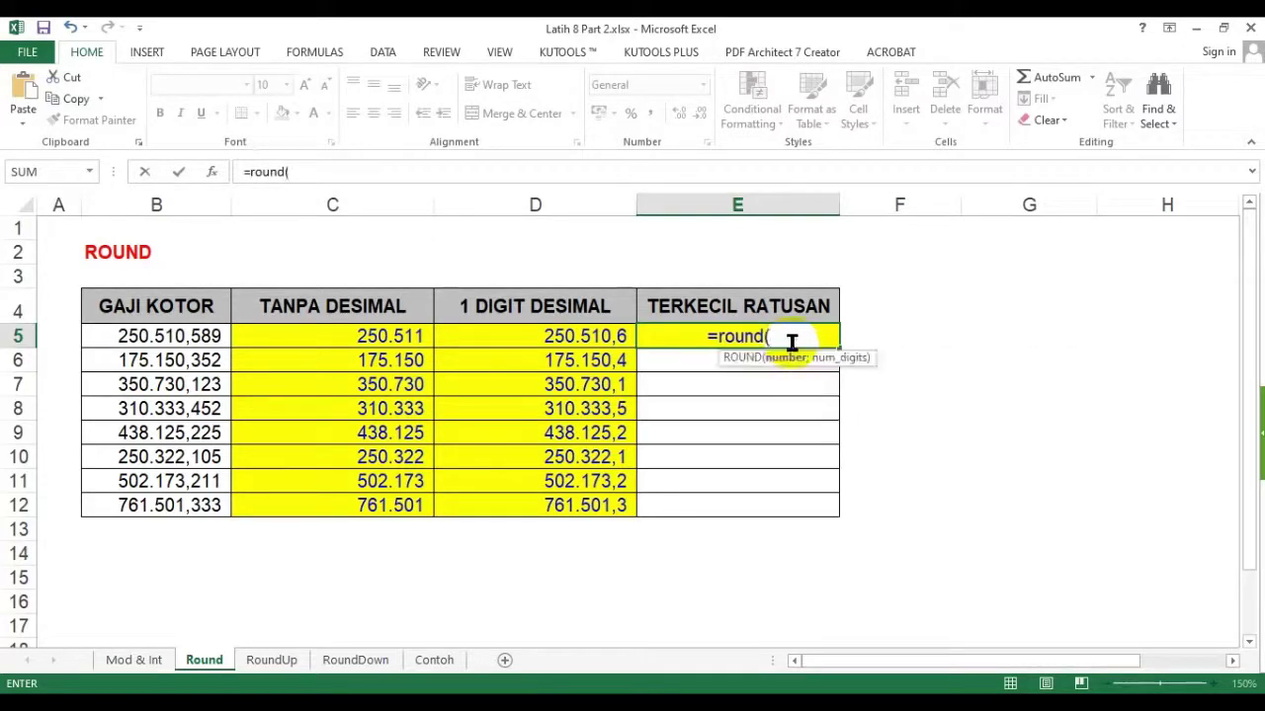
pyautogui.click(203, 336)
pyautogui.write(',')
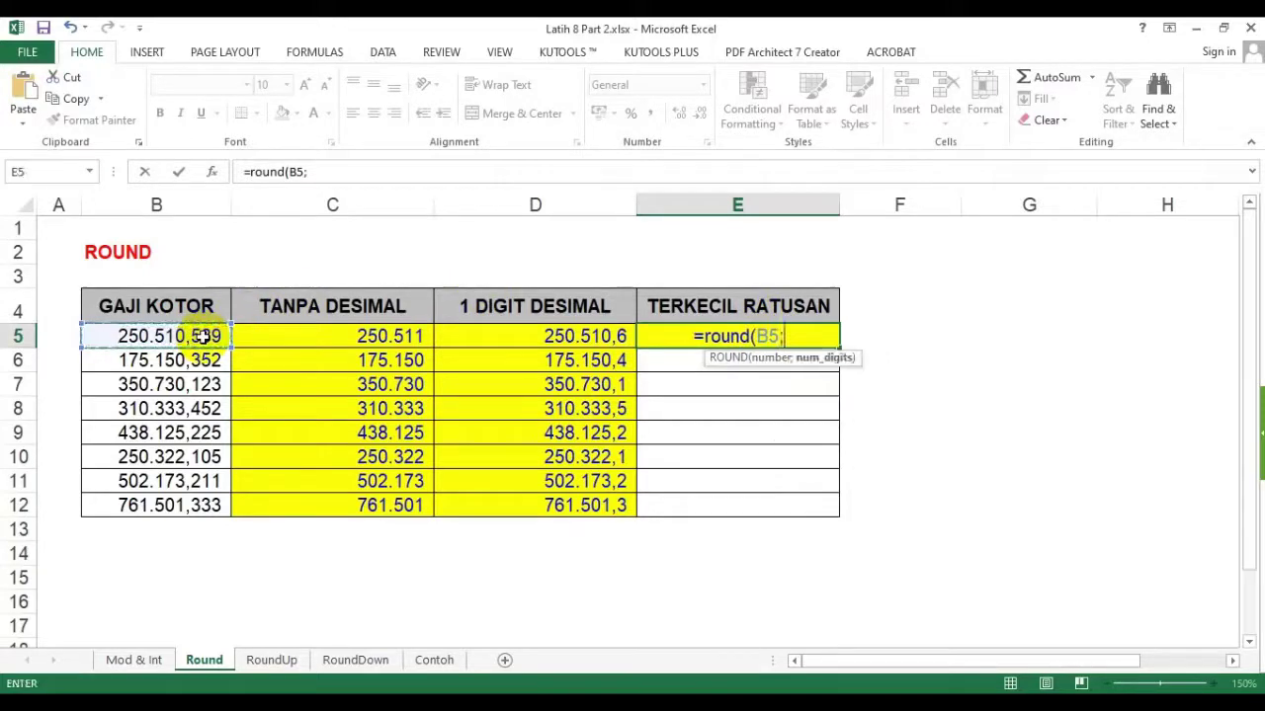
pyautogui.write('-2)')
pyautogui.press('Return')
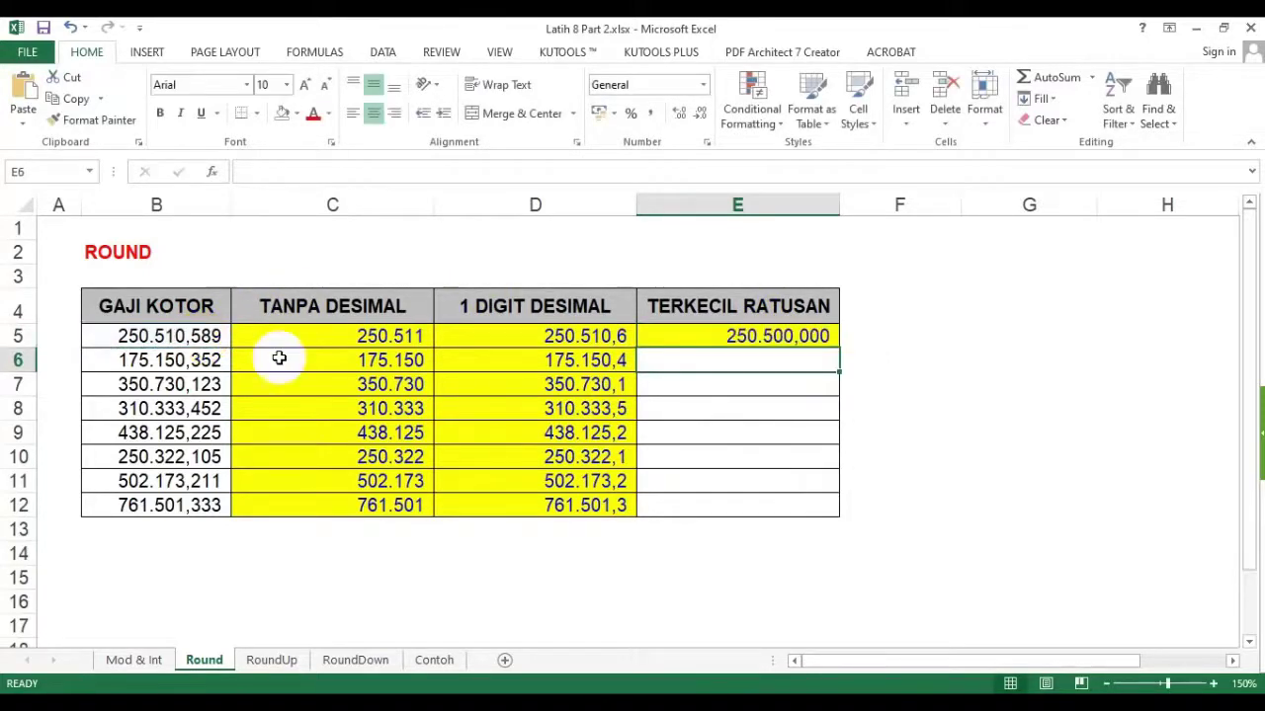
pyautogui.click(785, 336)
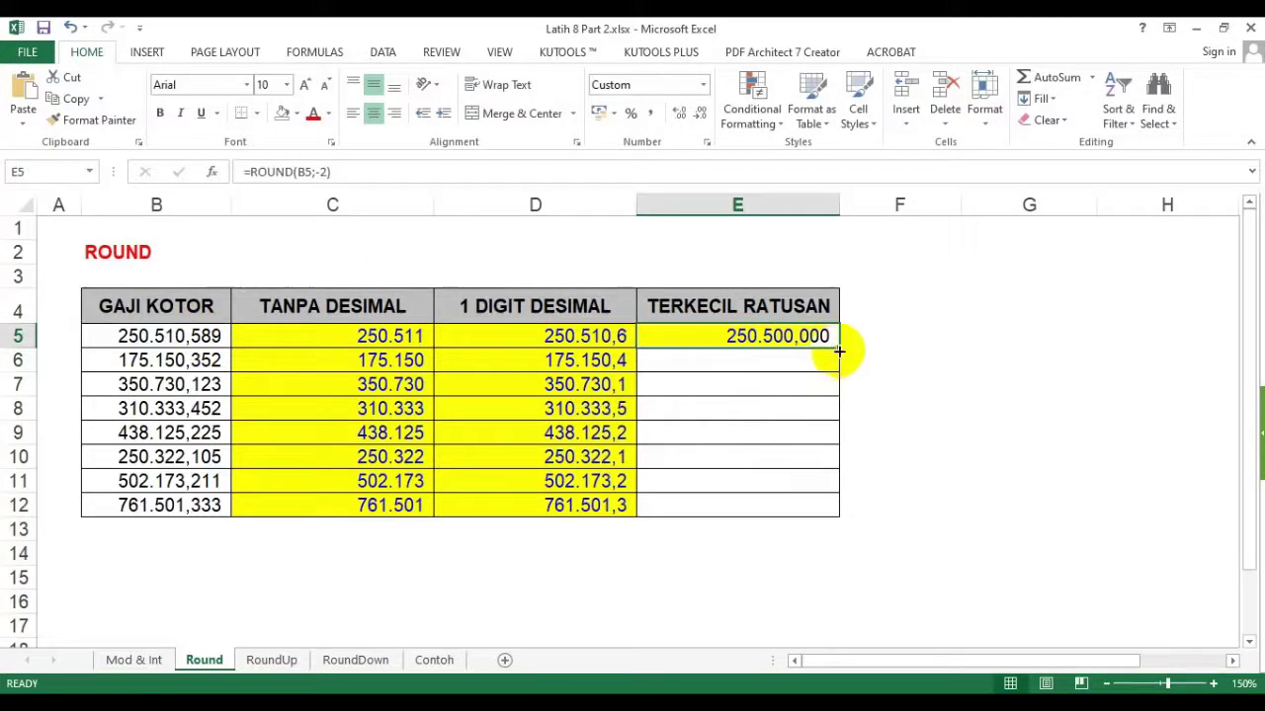
pyautogui.doubleClick(837, 349)
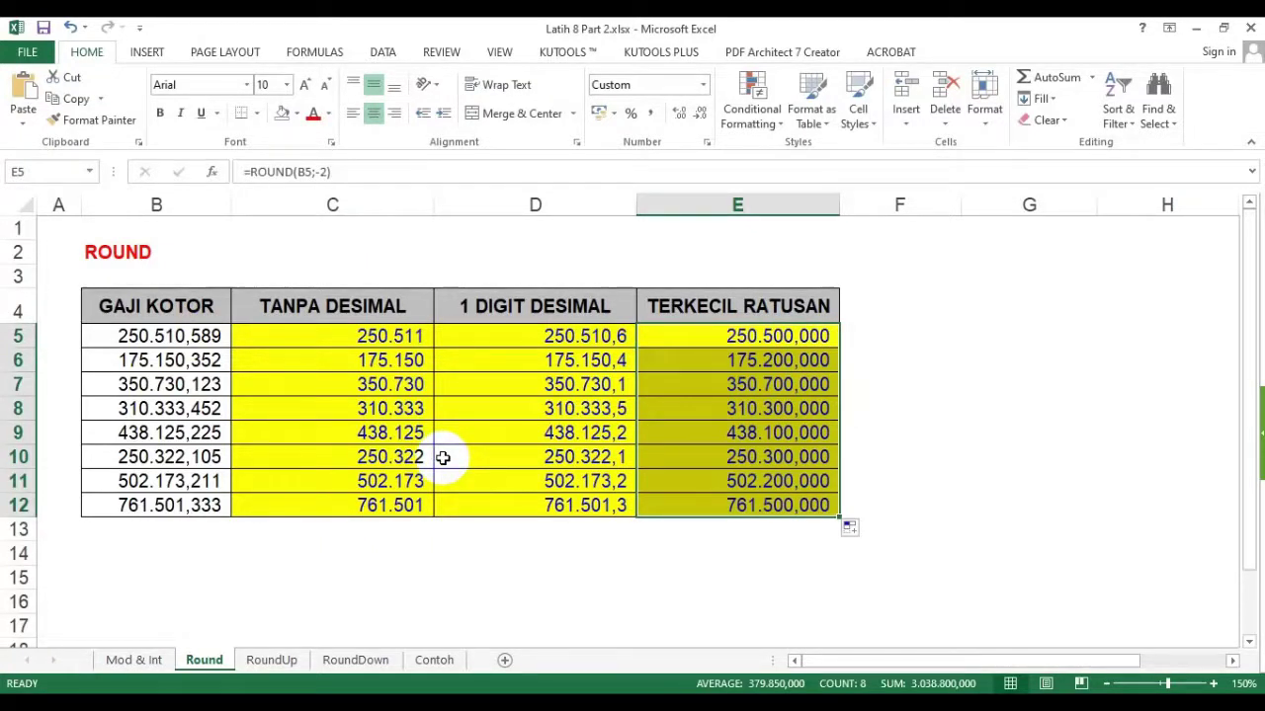
# - Remove decimals from the TERKECIL RATUSAN results, showing 250.500 and 761.500
pyautogui.click(700, 115)
pyautogui.click(701, 115)
pyautogui.click(700, 115)
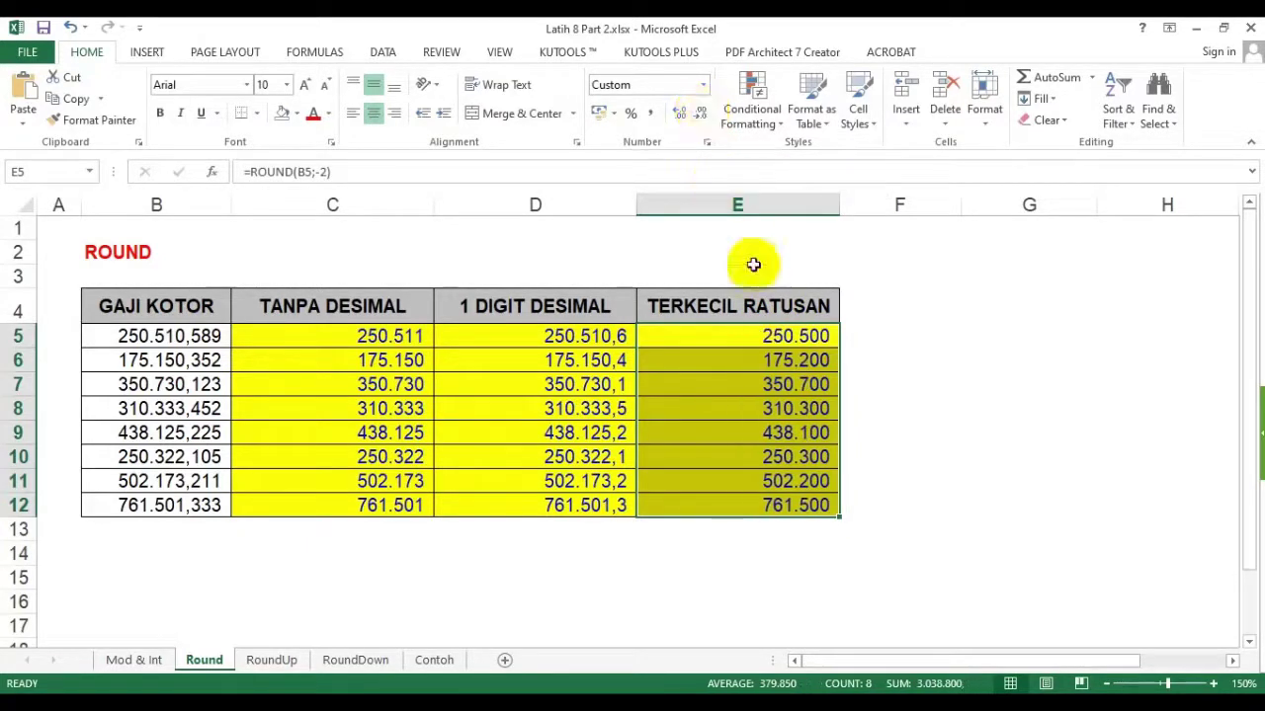
pyautogui.click(766, 460)
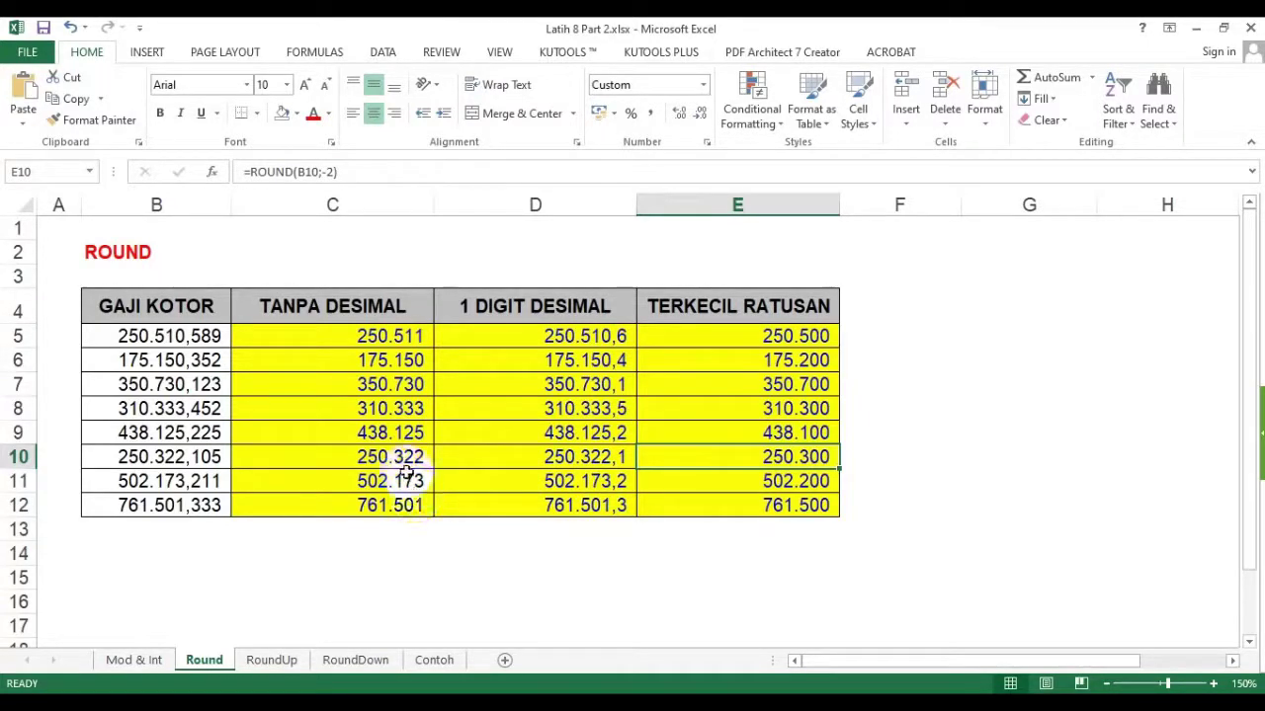
# - Review the three ROUND result columns, glance at the RoundUp sheet, then return to Round
pyautogui.moveTo(367, 336); pyautogui.dragTo(332, 538)
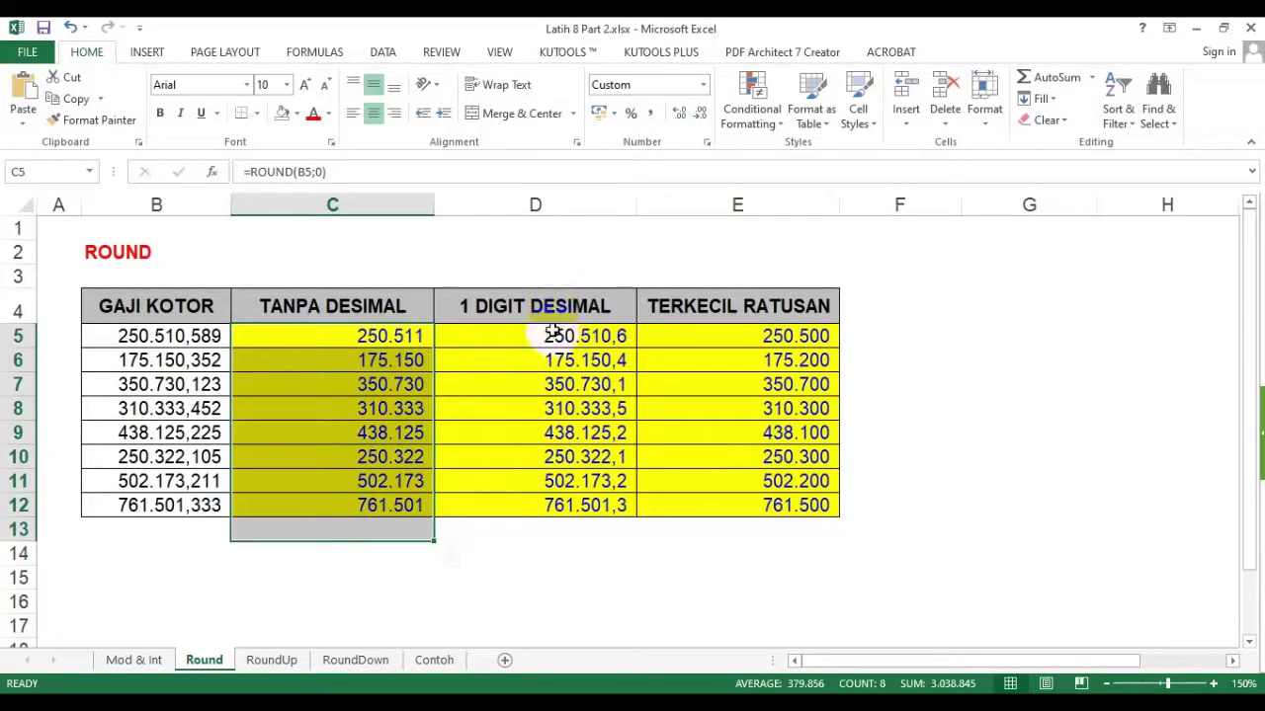
pyautogui.moveTo(555, 331); pyautogui.dragTo(544, 499)
pyautogui.moveTo(751, 335); pyautogui.dragTo(762, 484)
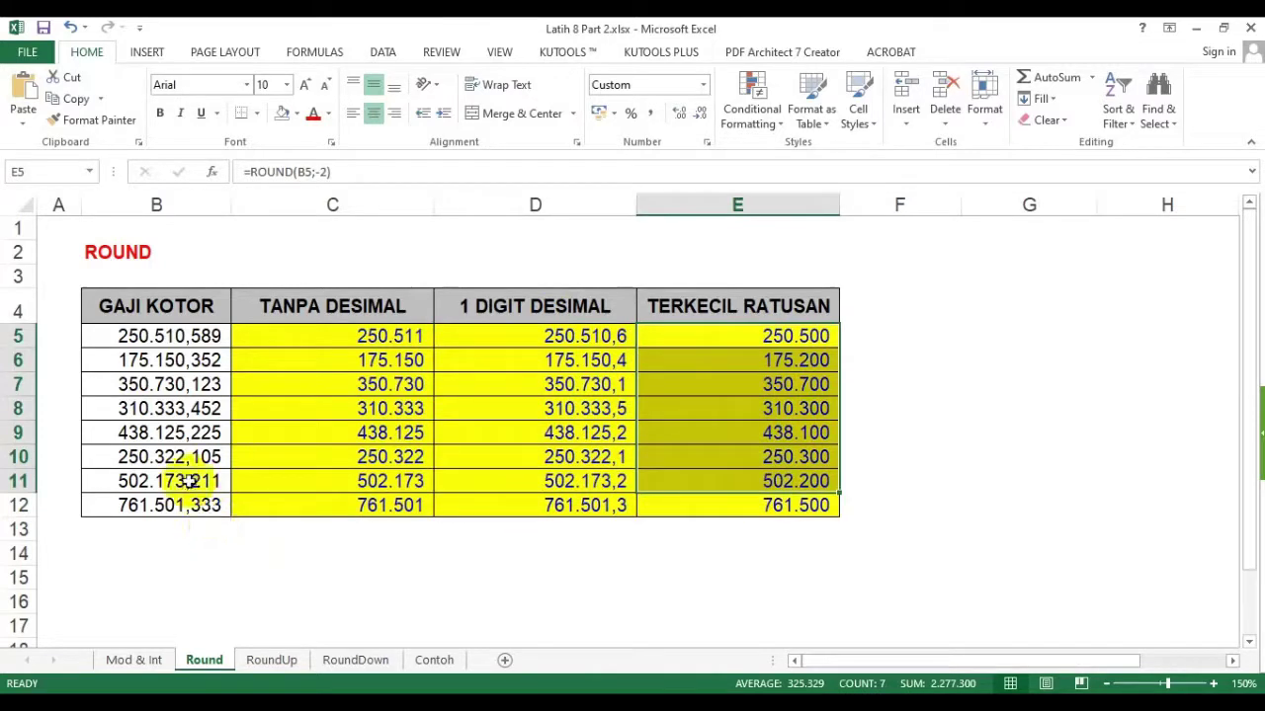
pyautogui.click(248, 475)
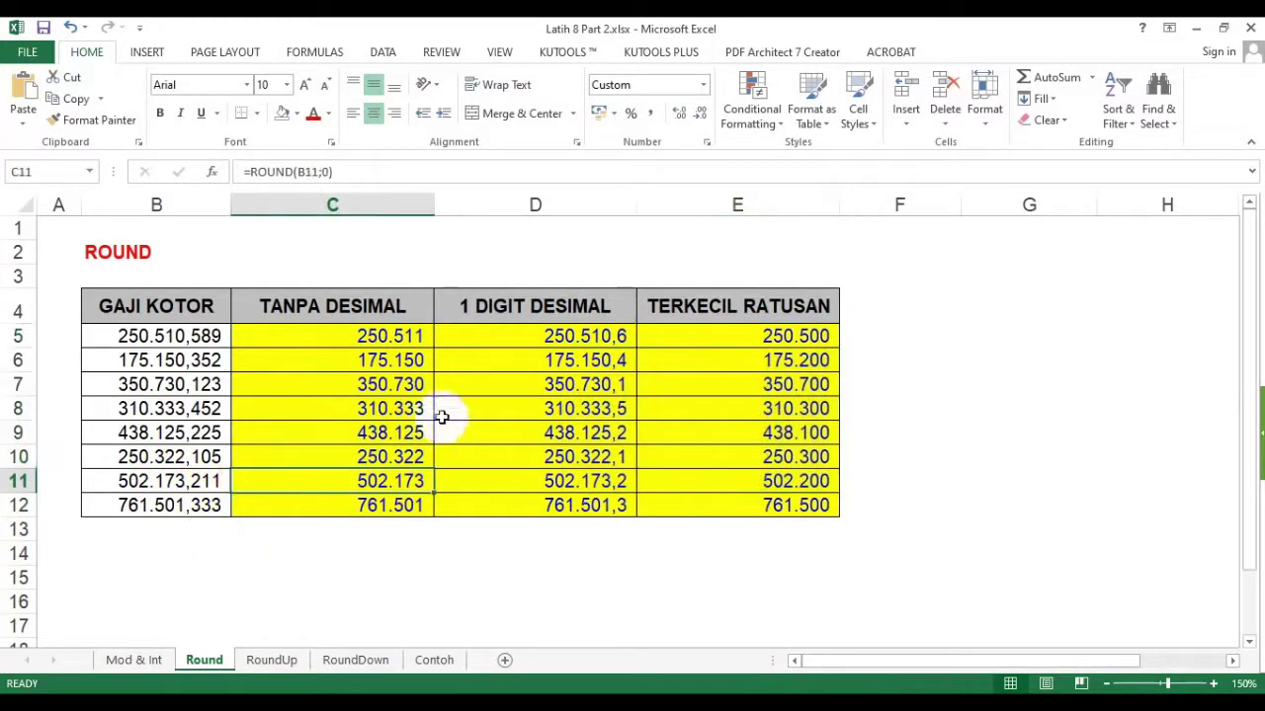
pyautogui.click(284, 667)
pyautogui.click(210, 667)
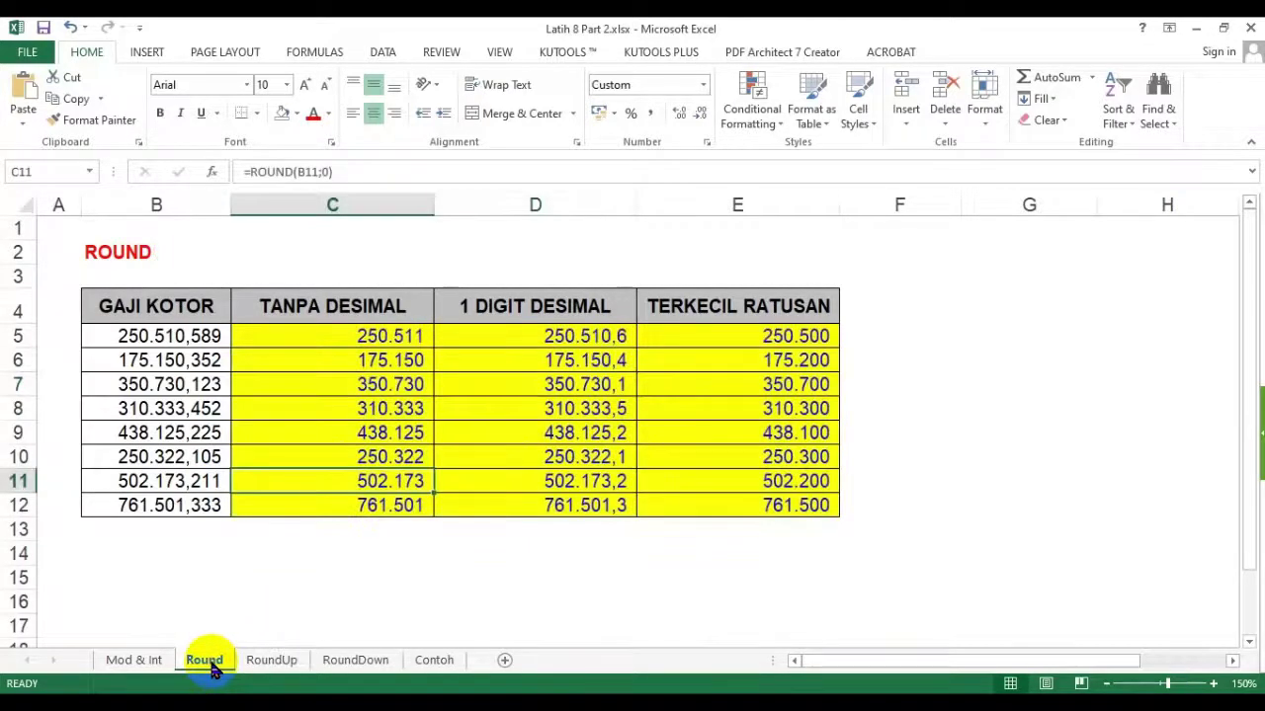
# - On the RoundUp sheet, fill C5:C12 with =ROUNDUP(B5;0) shown without decimals, e.g. 250.511
pyautogui.click(269, 662)
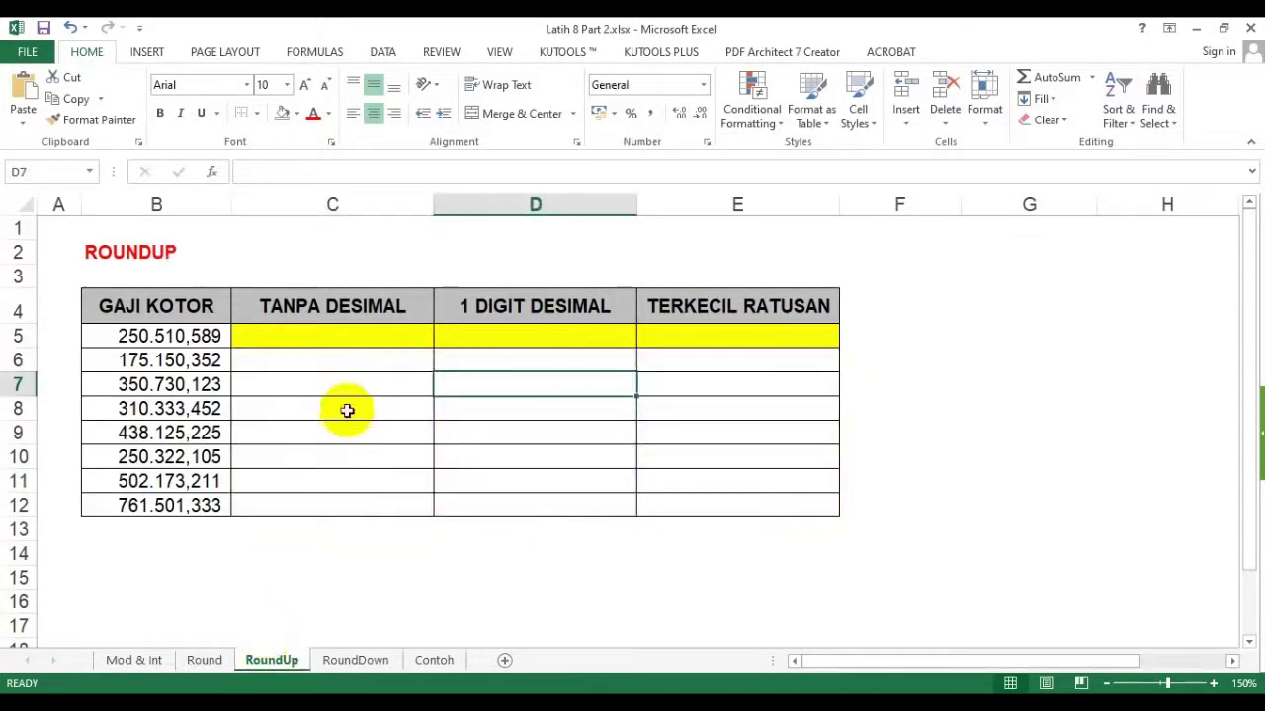
pyautogui.click(358, 336)
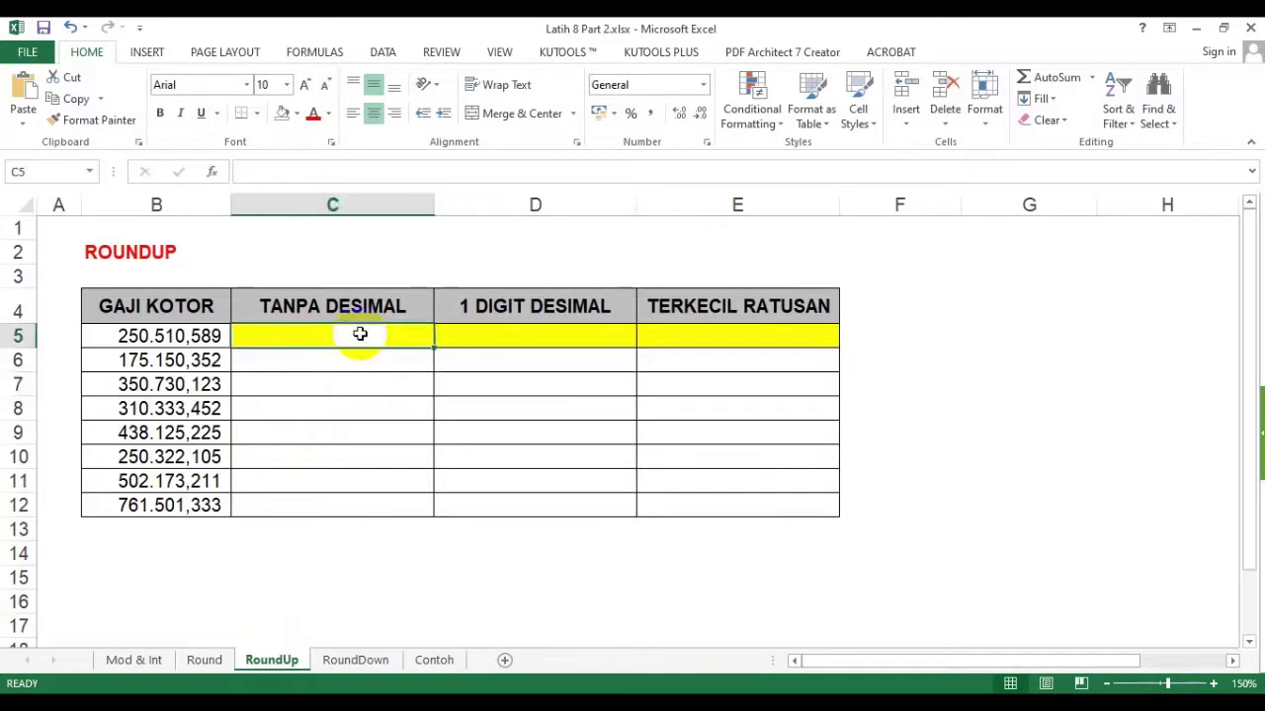
pyautogui.doubleClick(360, 336)
pyautogui.write('=')
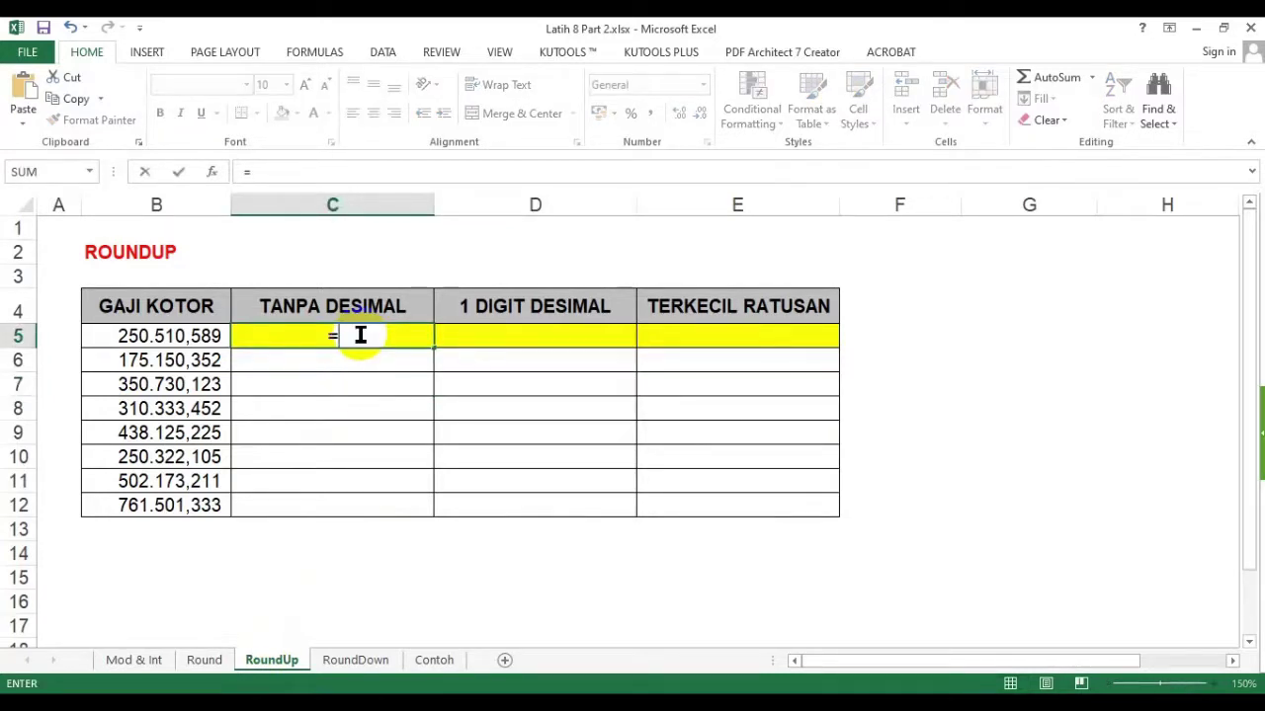
pyautogui.write('roundup')
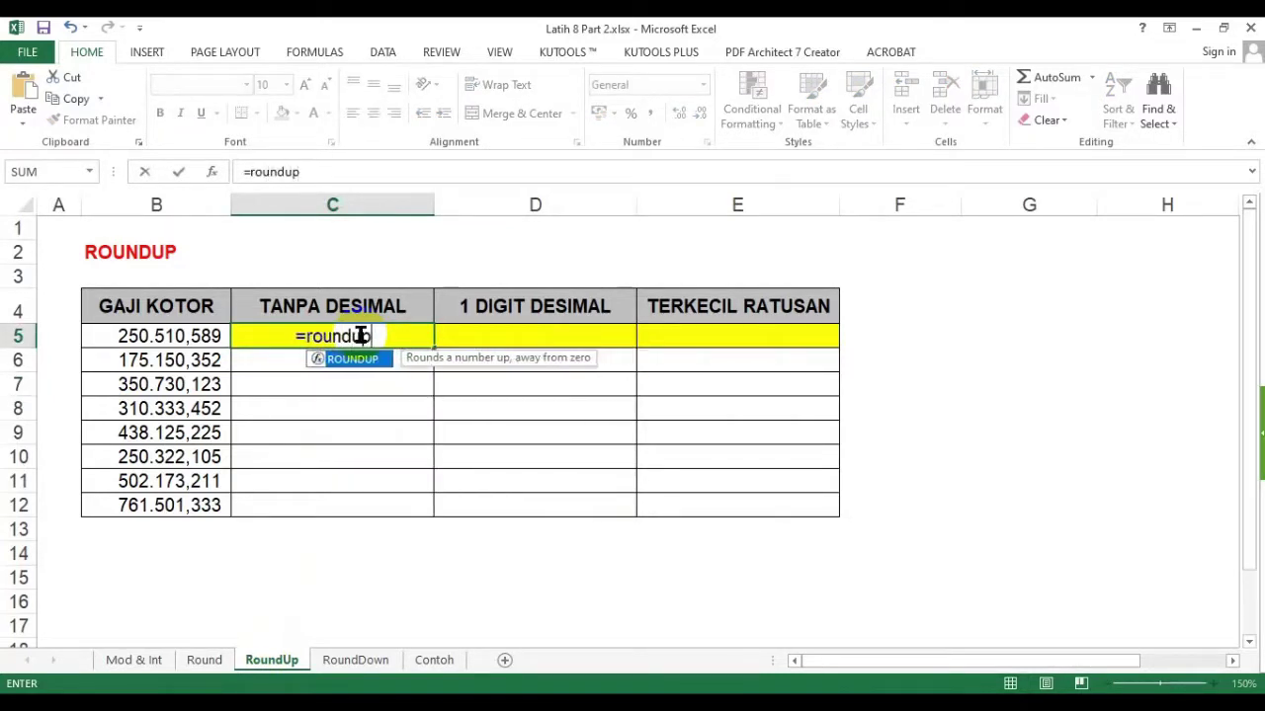
pyautogui.write('(')
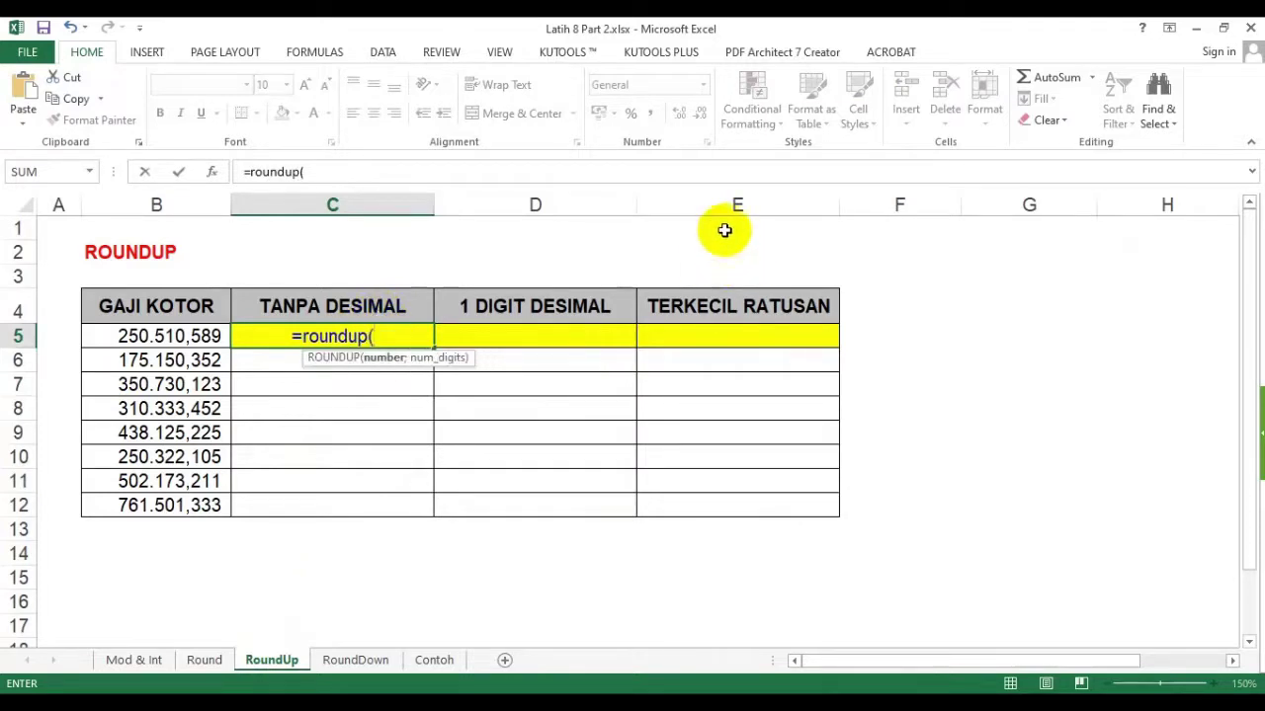
pyautogui.click(125, 336)
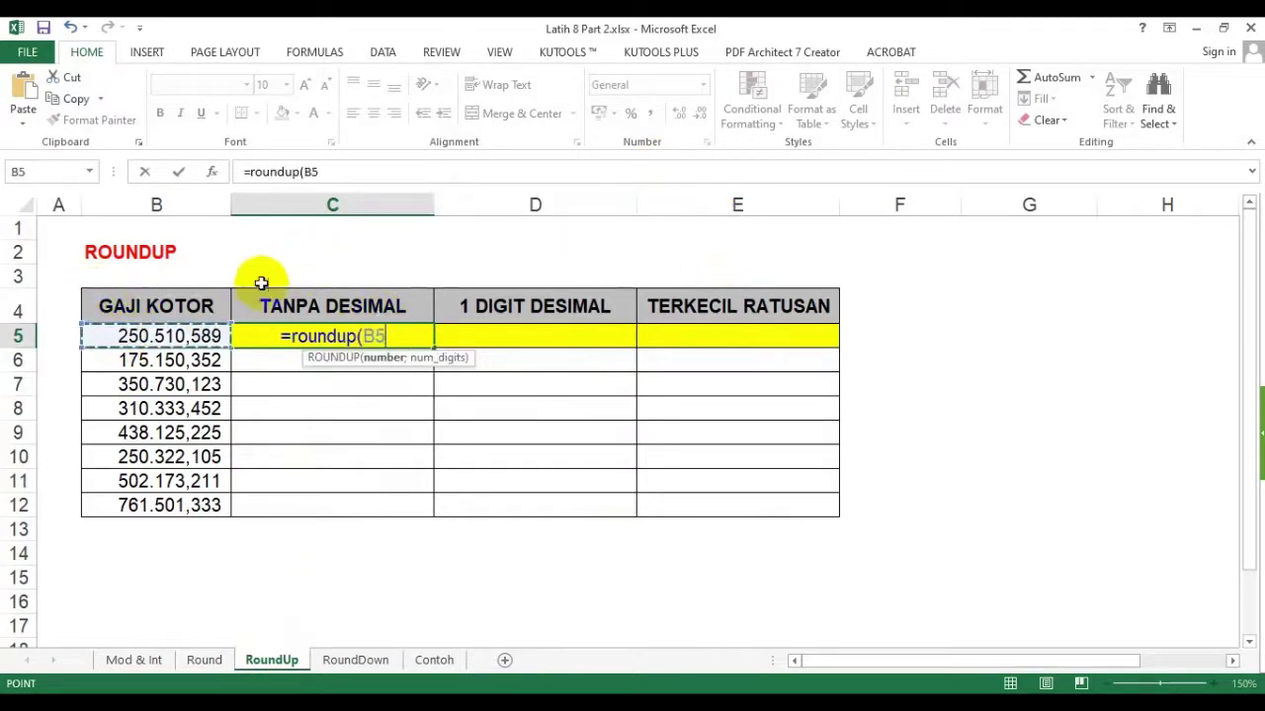
pyautogui.write(';0)')
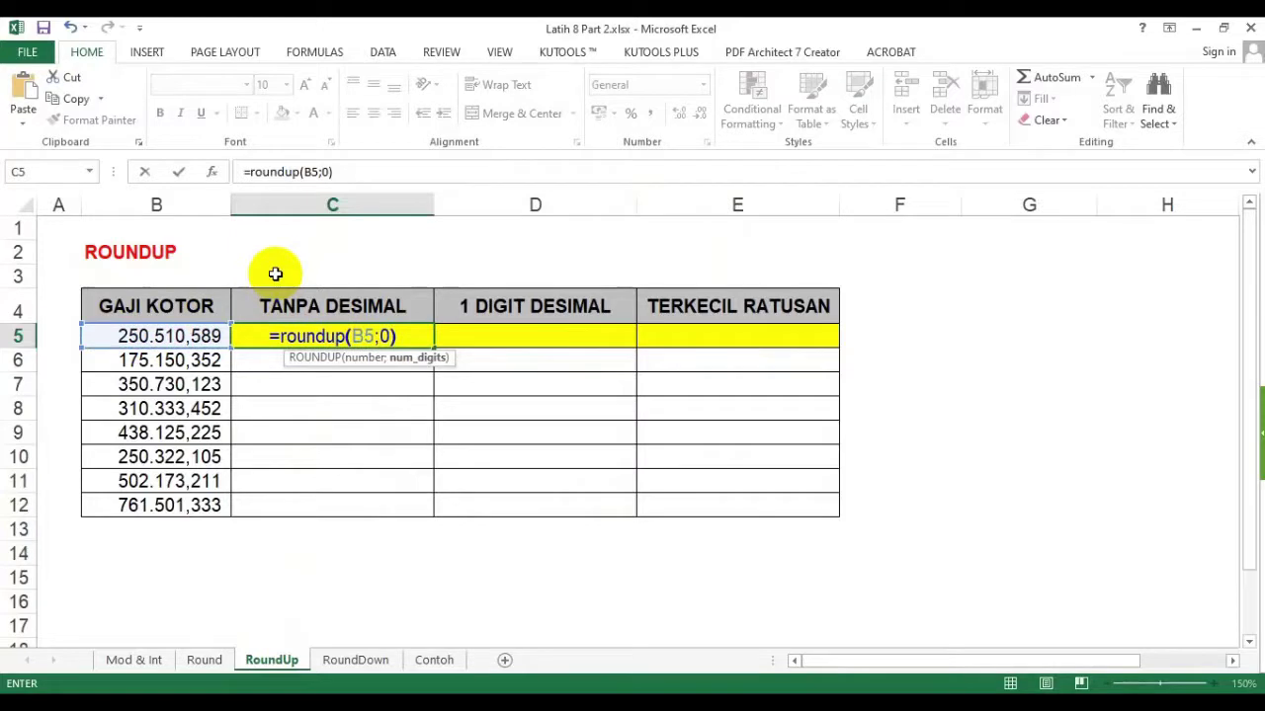
pyautogui.press('Return')
pyautogui.click(365, 336)
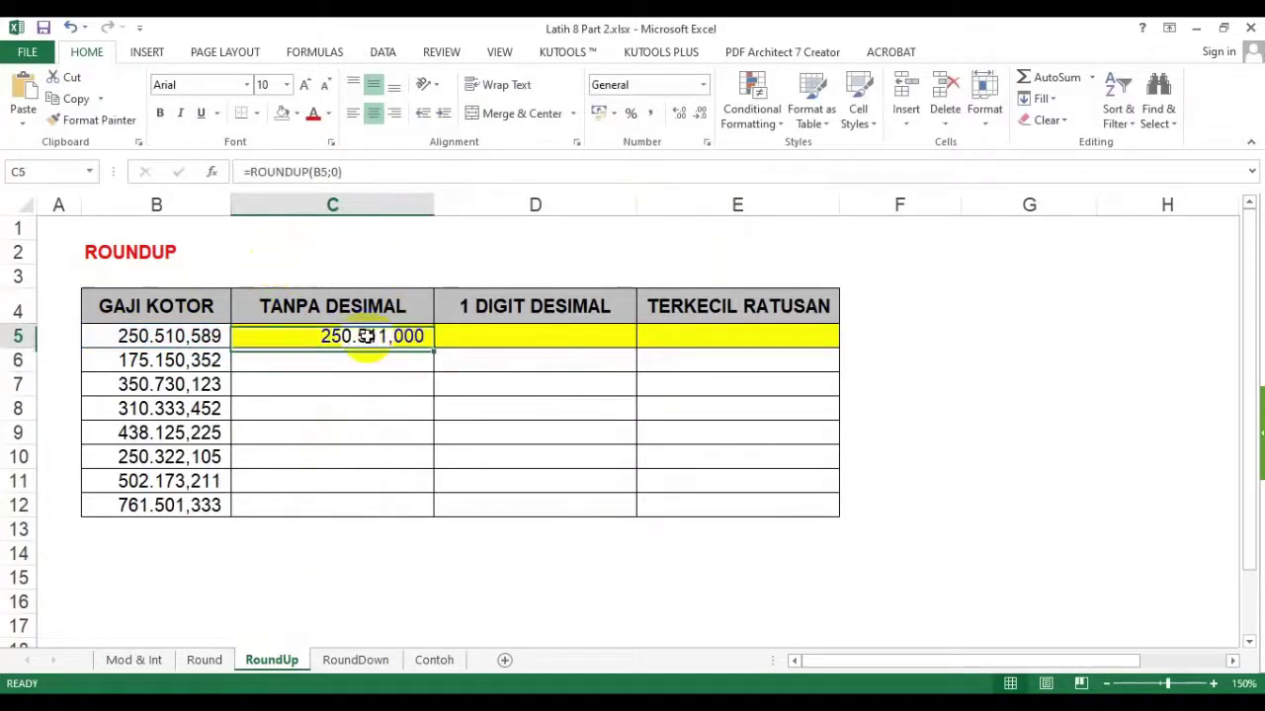
pyautogui.click(699, 115)
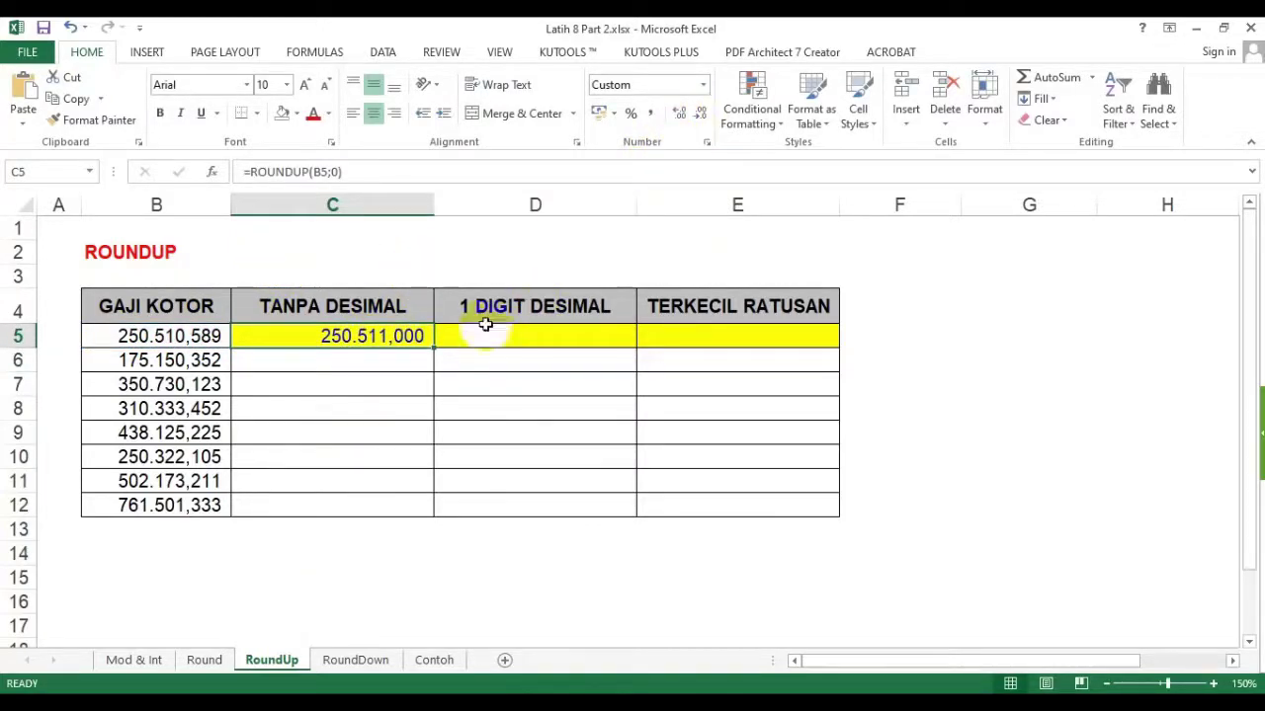
pyautogui.moveTo(432, 347); pyautogui.dragTo(425, 516)
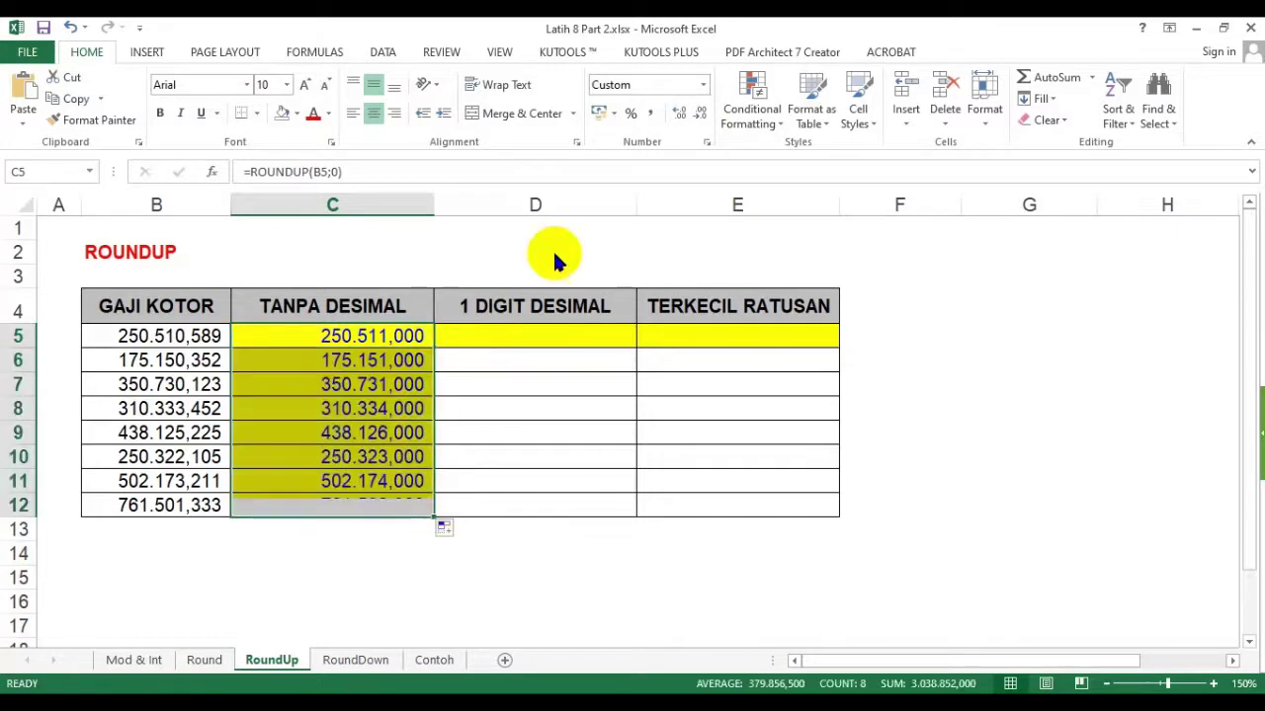
pyautogui.click(699, 115)
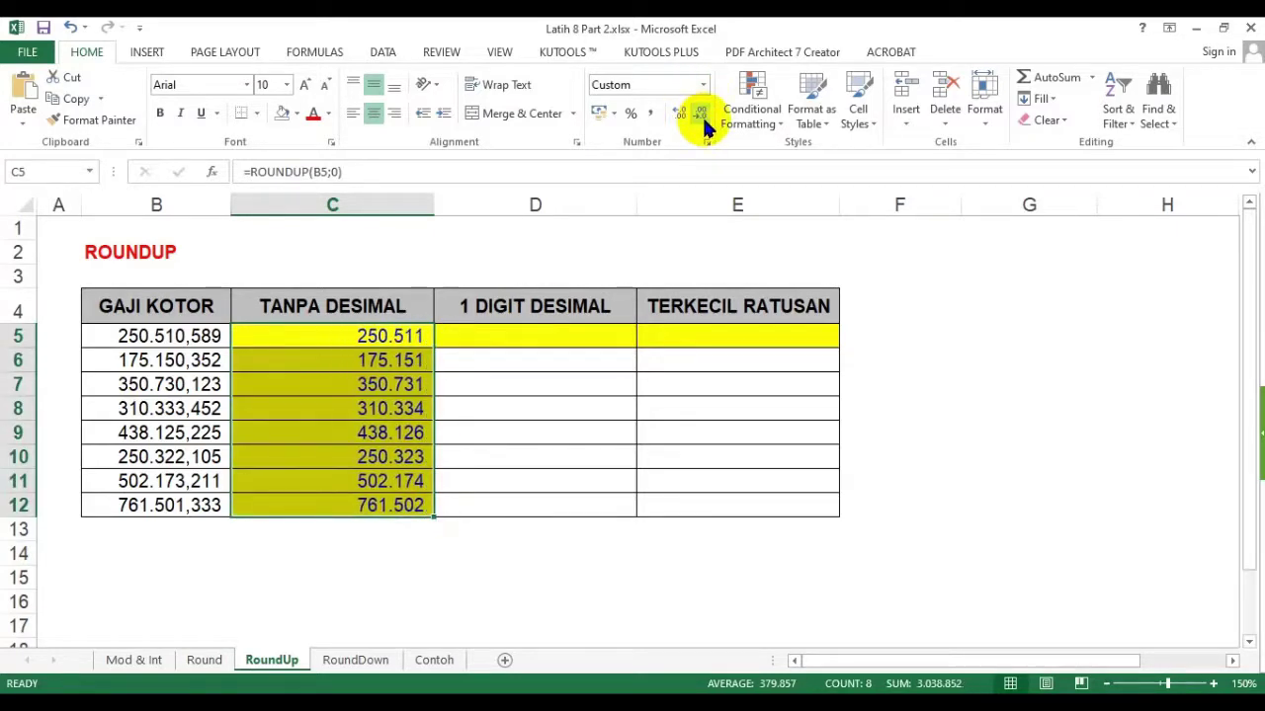
# - Fill D5:D12 with =ROUNDUP(B5;1) and trim the display to one decimal, e.g. 250.510,6
pyautogui.click(539, 336)
pyautogui.write('=')
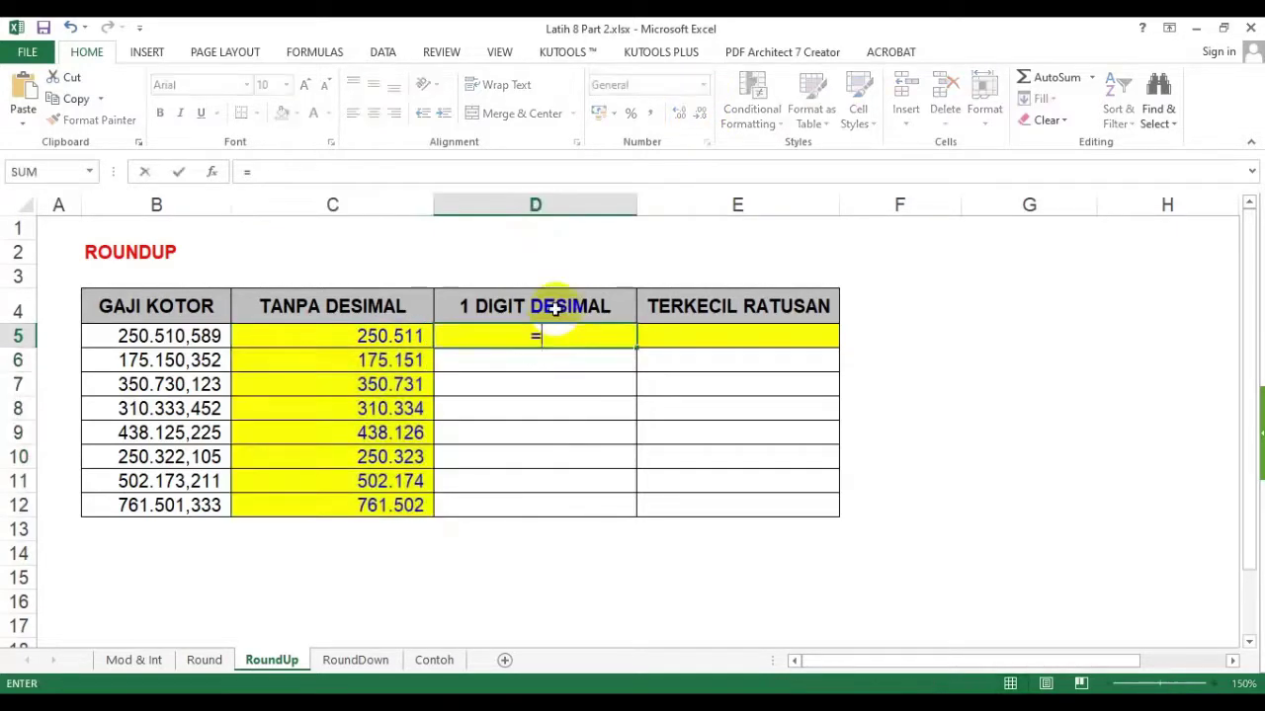
pyautogui.write('roundup(')
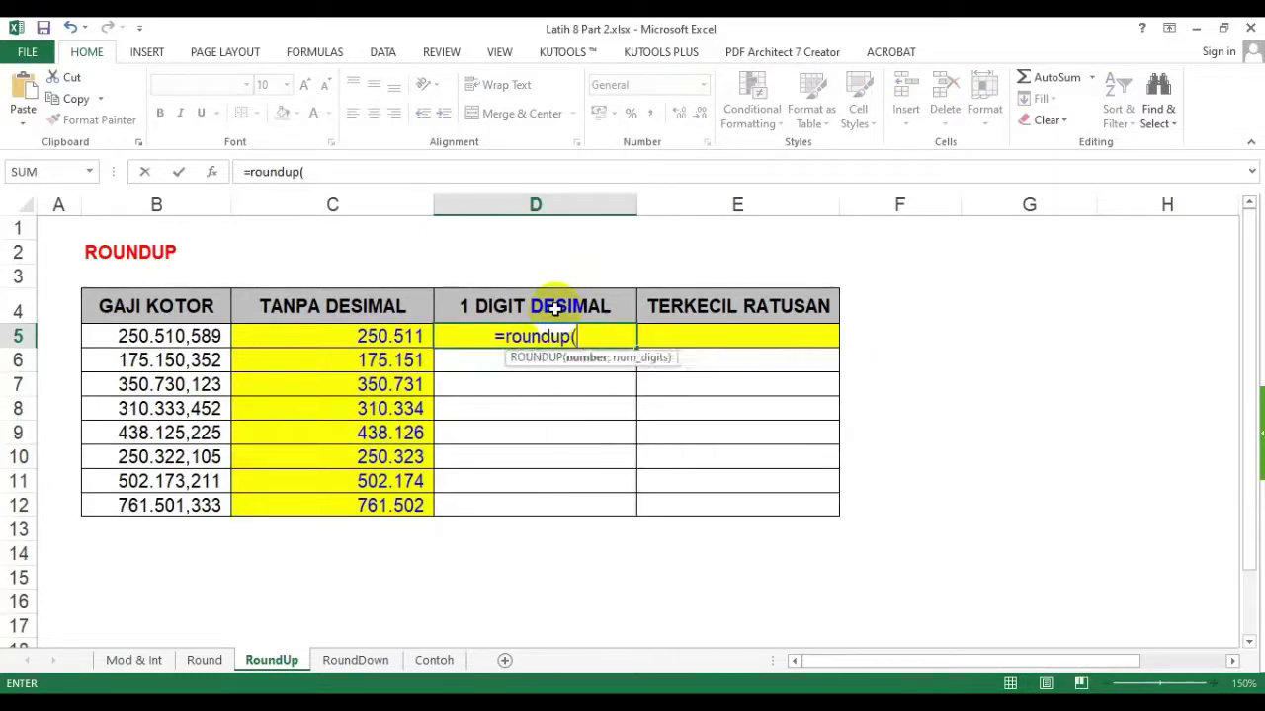
pyautogui.click(204, 335)
pyautogui.write(';')
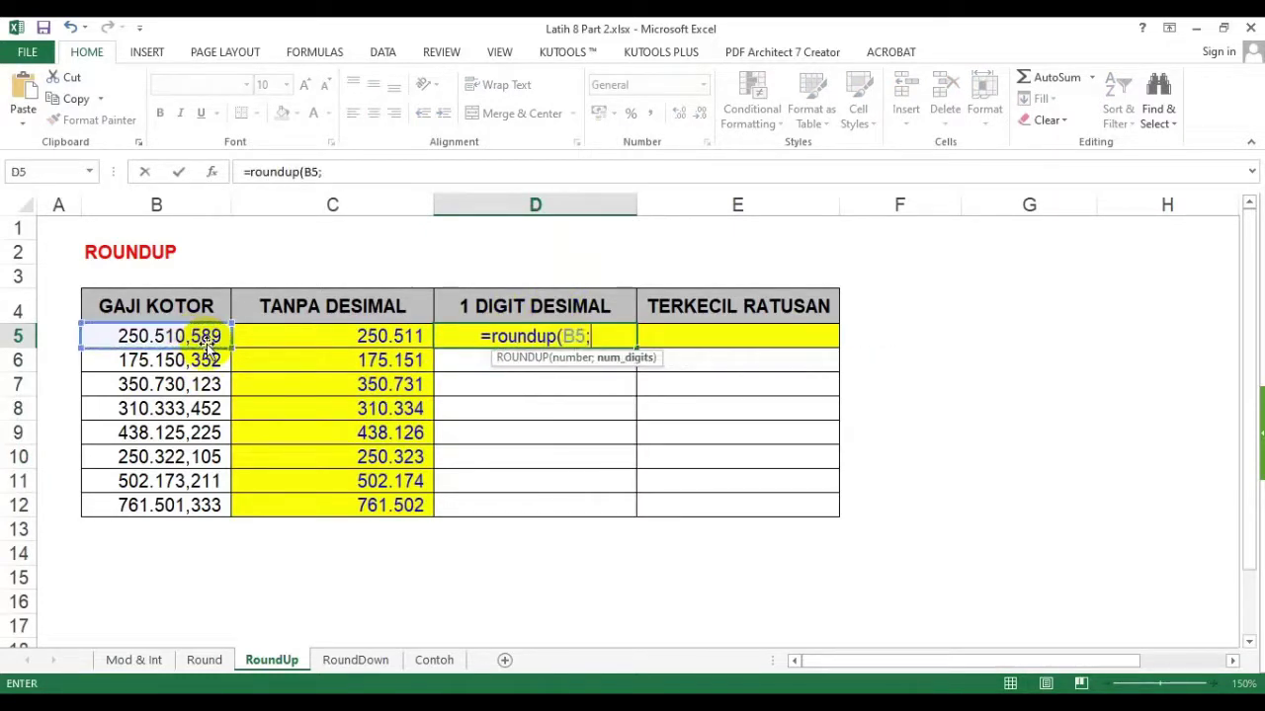
pyautogui.write('1')
pyautogui.press('Return')
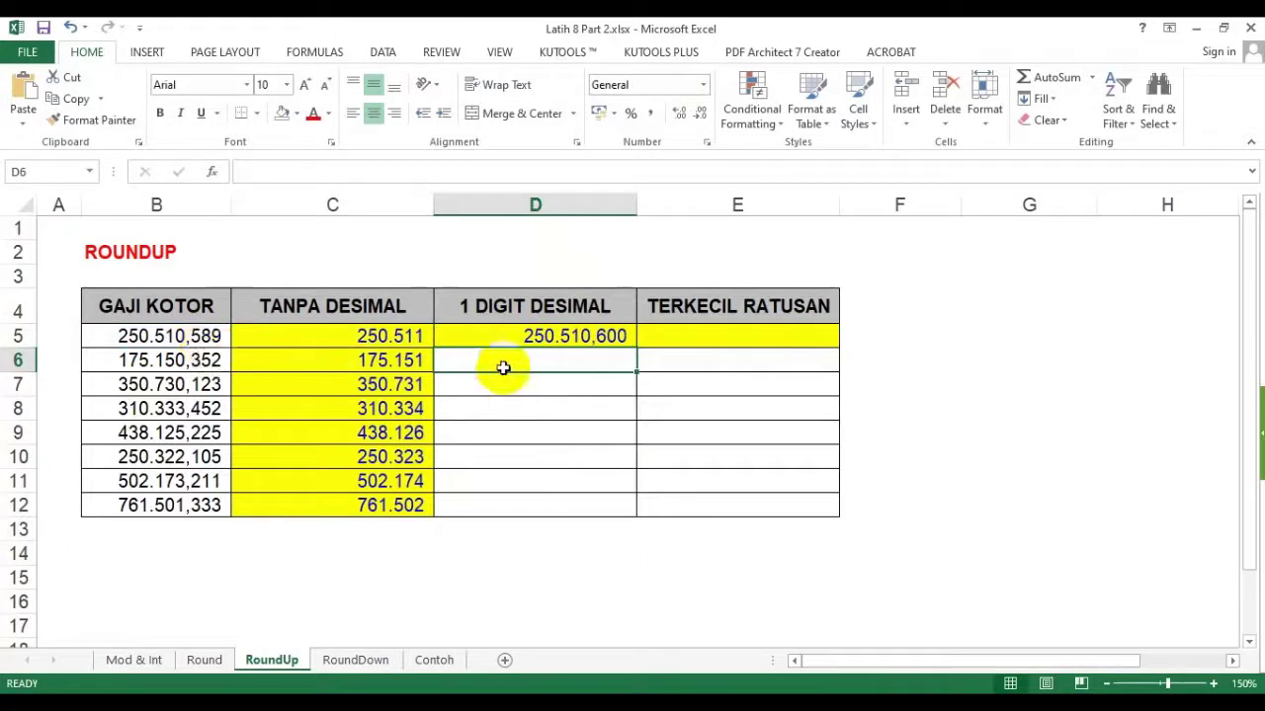
pyautogui.click(571, 334)
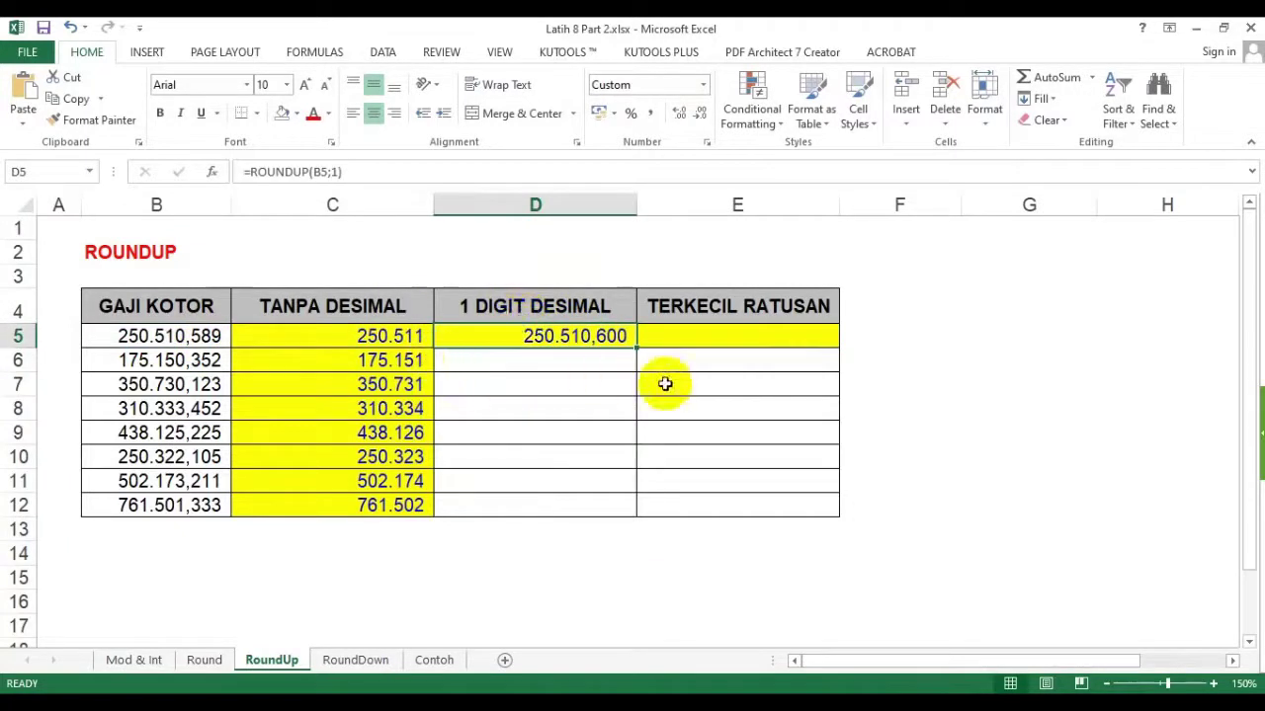
pyautogui.moveTo(638, 348); pyautogui.dragTo(613, 485)
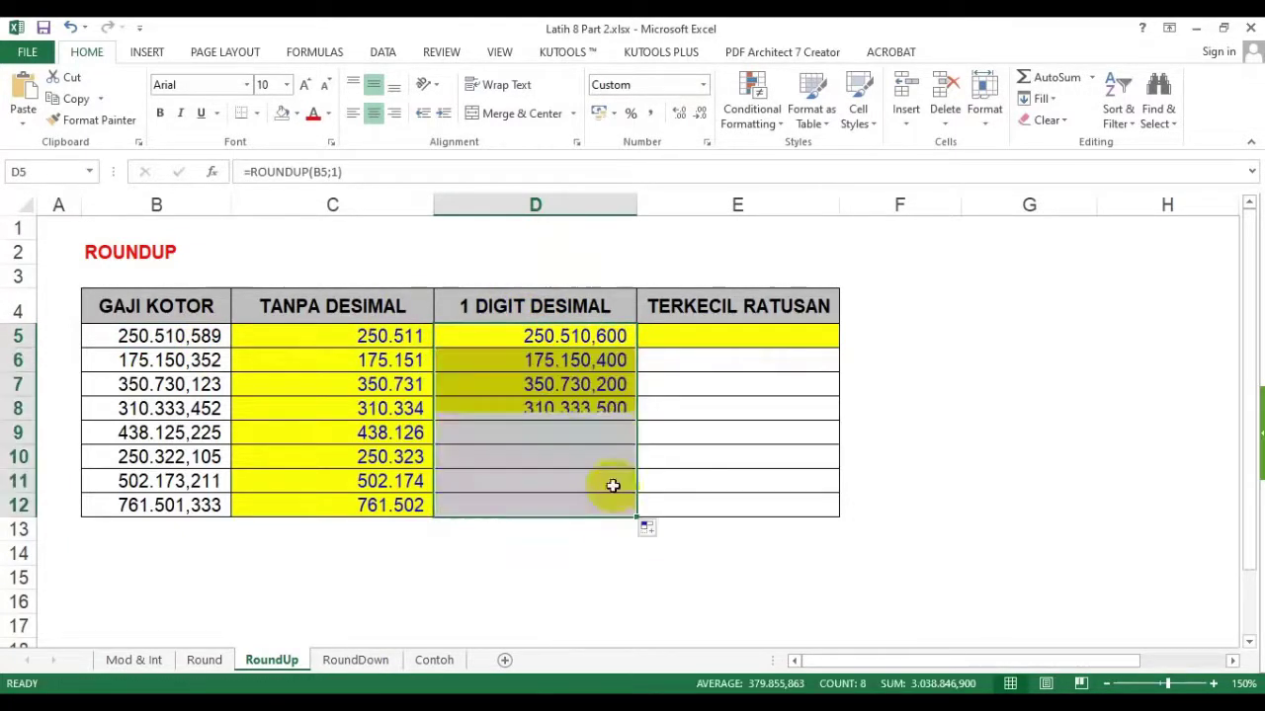
pyautogui.click(699, 121)
pyautogui.click(700, 120)
# - Fill E5:E12 with =ROUNDUP(B5;-2) and remove its decimals, e.g. 250.600
pyautogui.click(697, 335)
pyautogui.write('=')
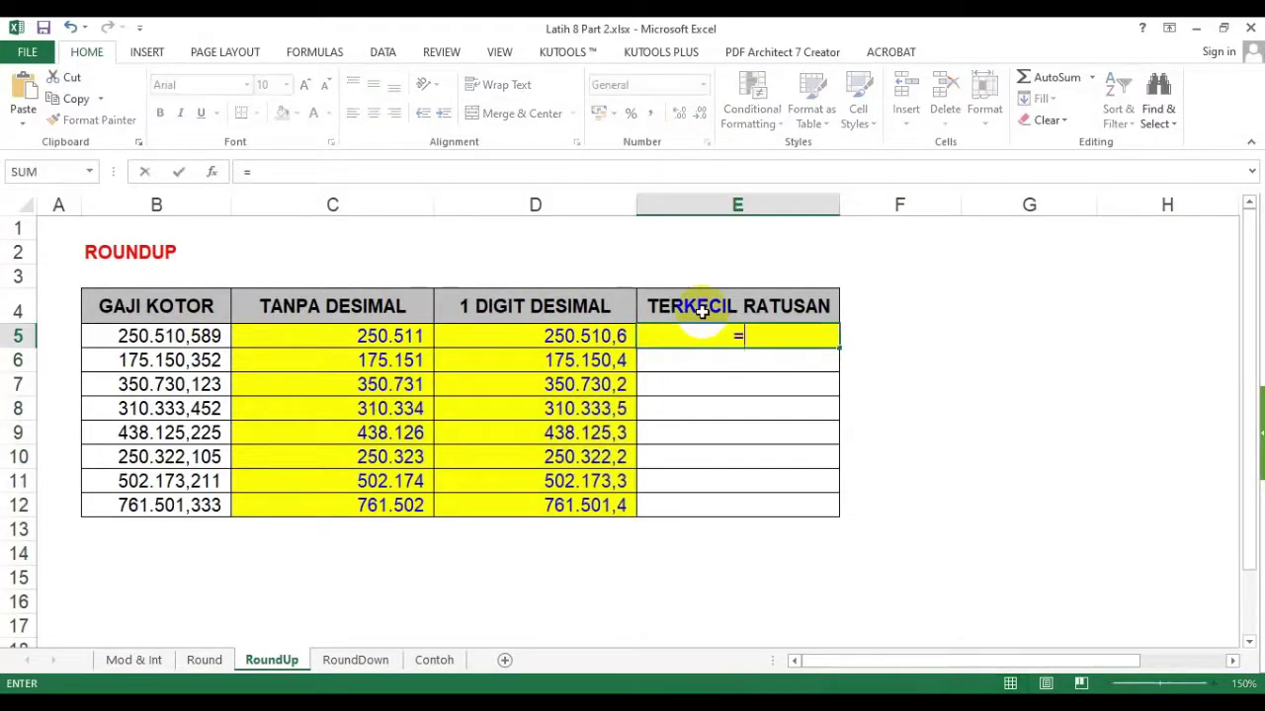
pyautogui.write('round')
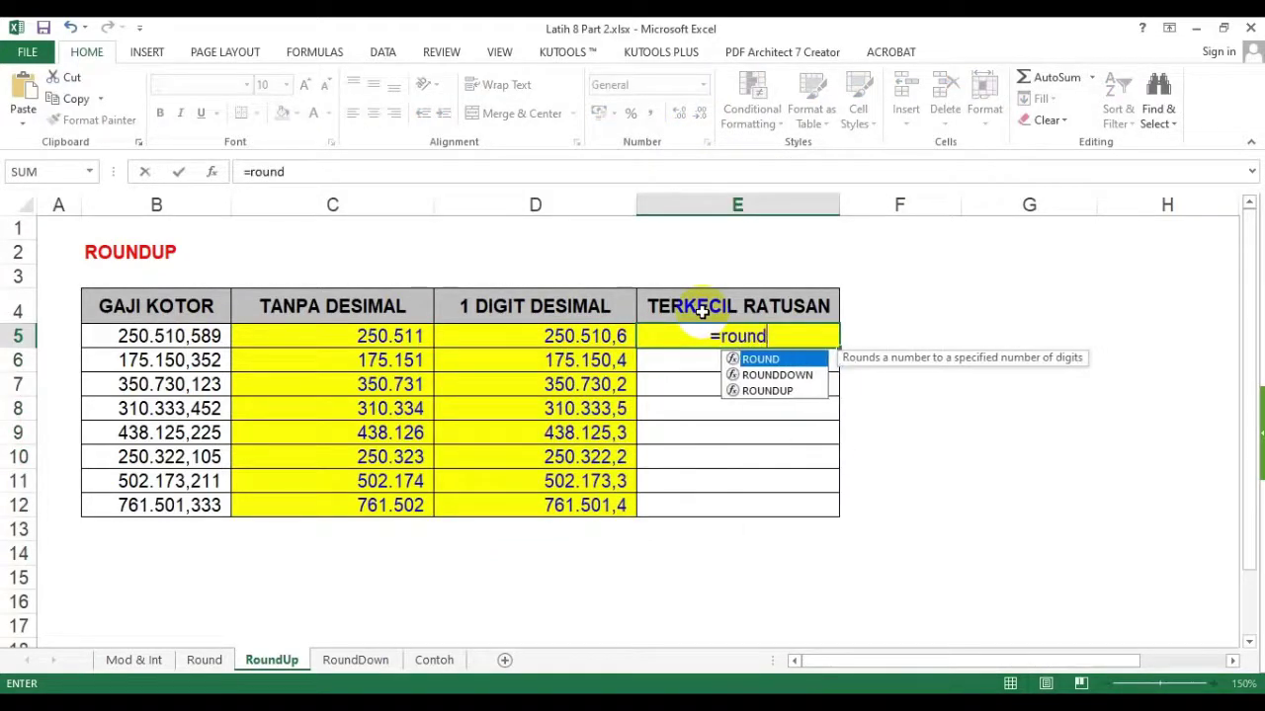
pyautogui.write('up(')
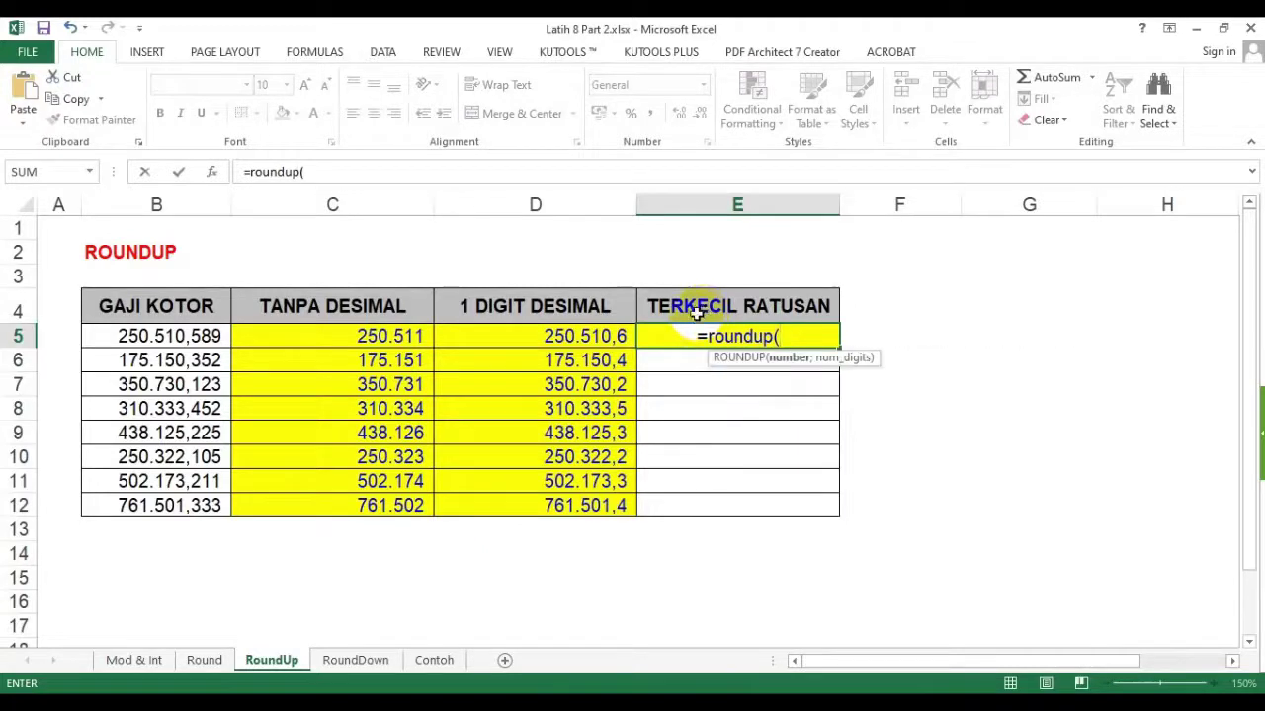
pyautogui.click(210, 336)
pyautogui.write(',')
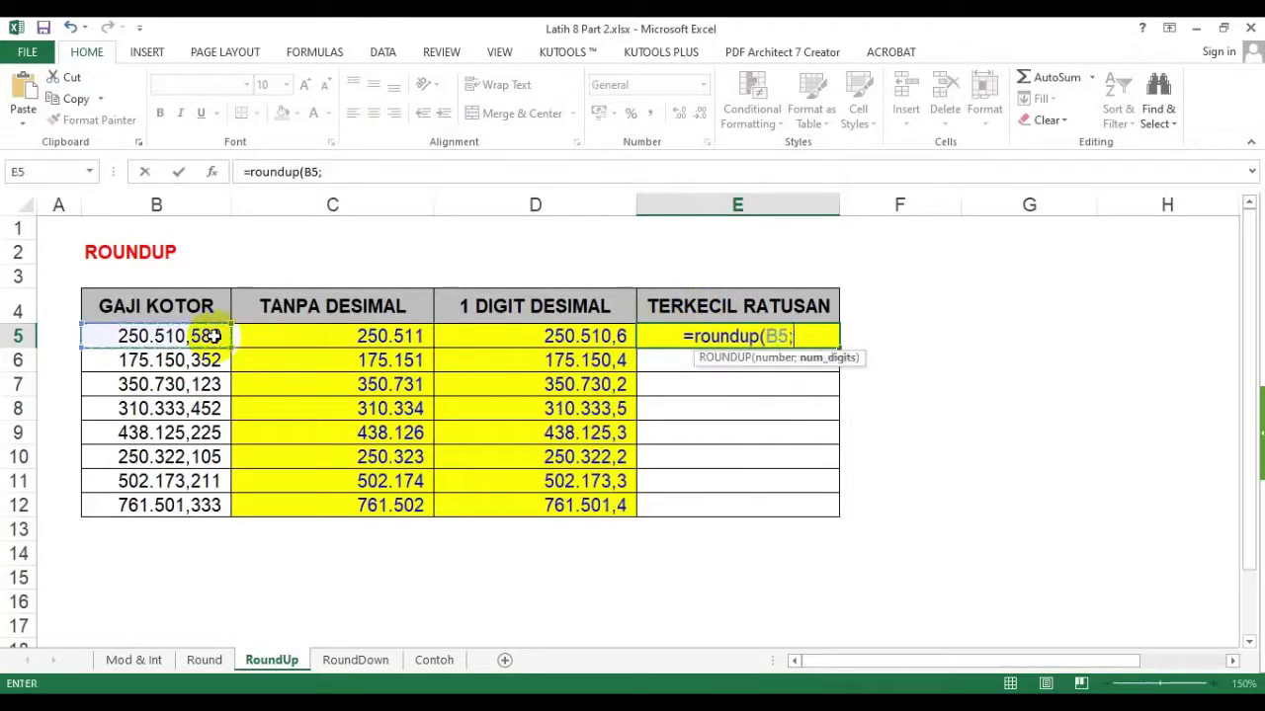
pyautogui.write('-2')
pyautogui.press('Return')
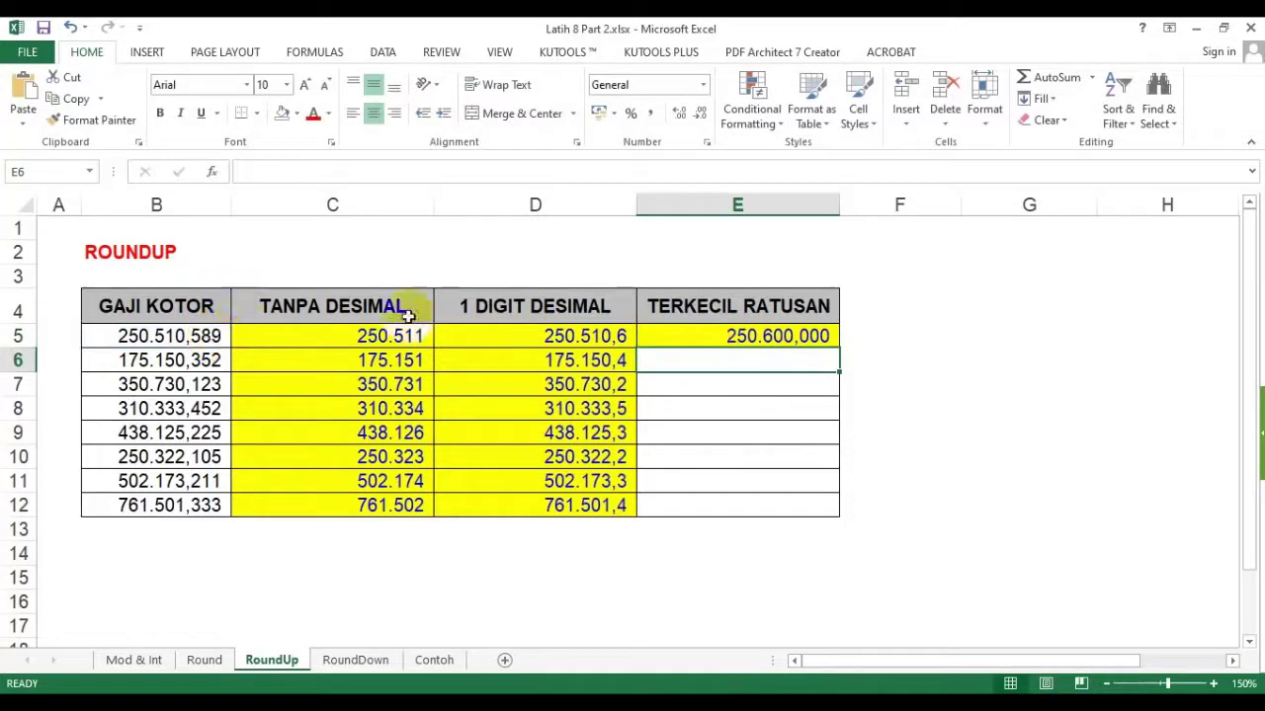
pyautogui.click(726, 335)
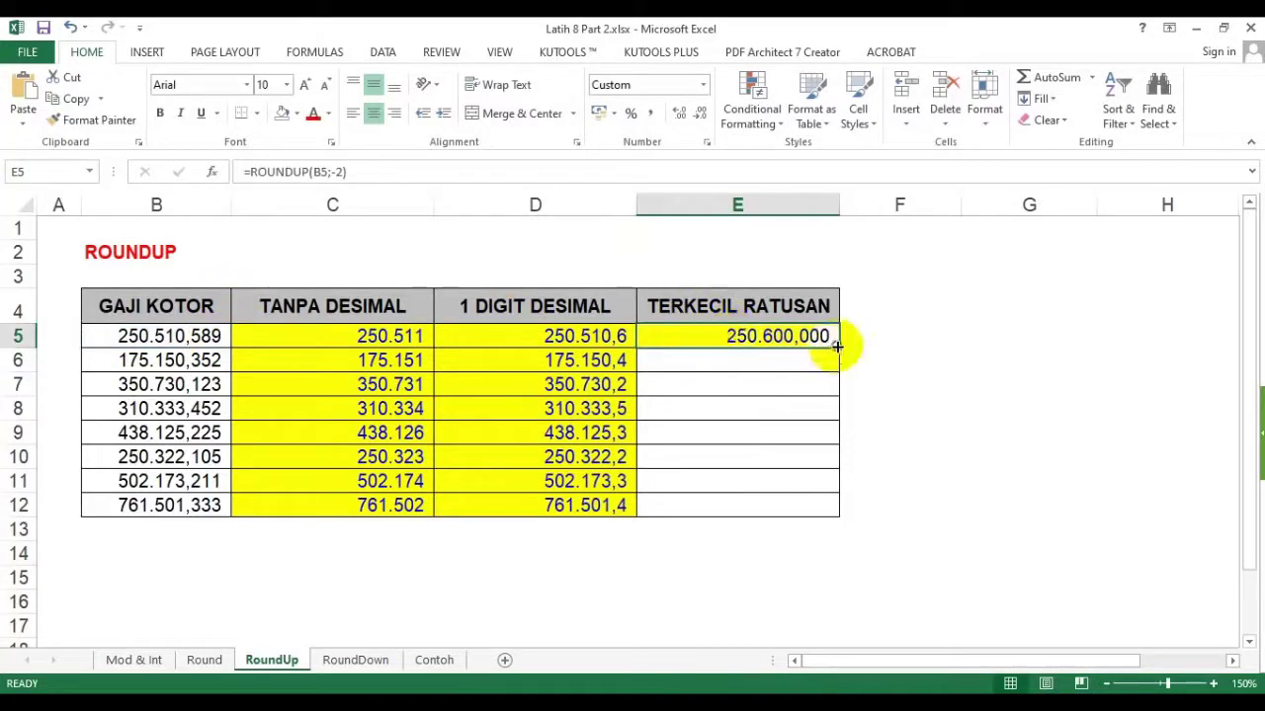
pyautogui.moveTo(838, 347); pyautogui.dragTo(835, 505)
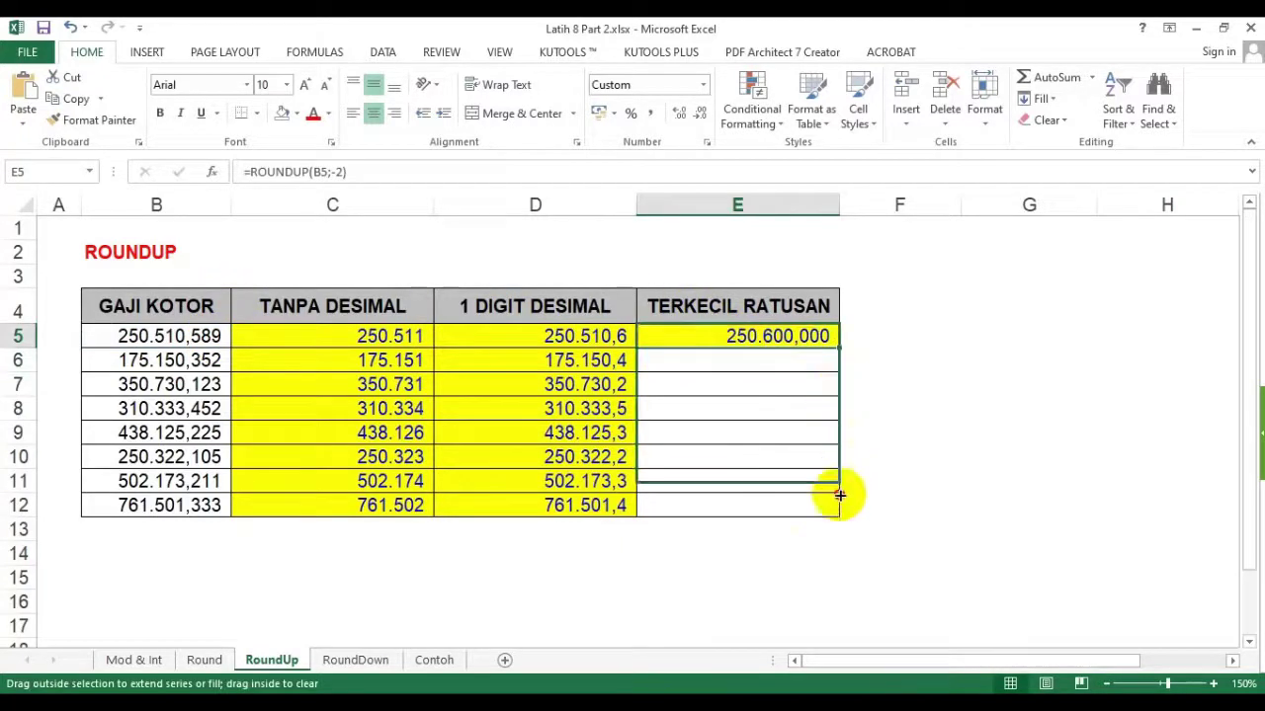
pyautogui.click(700, 112)
pyautogui.click(699, 113)
pyautogui.click(699, 113)
# - Inspect the ROUNDUP formulas in cells C6, C7 and D11
pyautogui.click(281, 356)
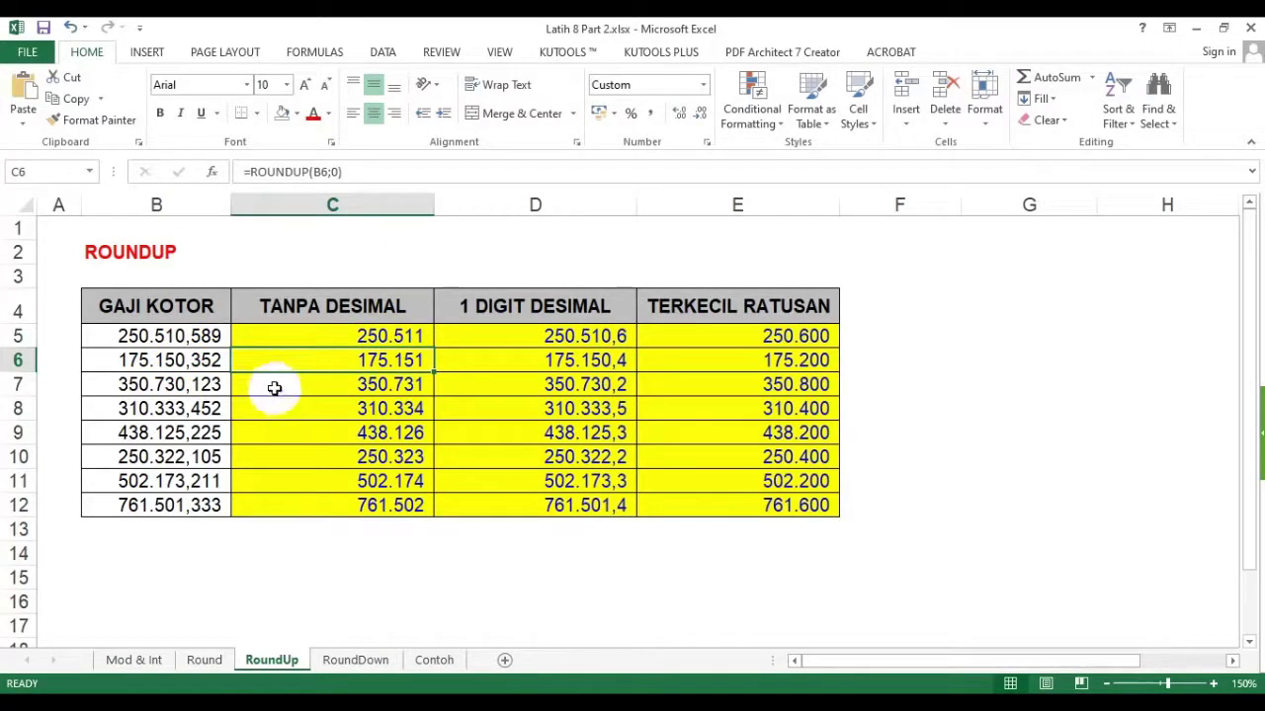
pyautogui.click(354, 387)
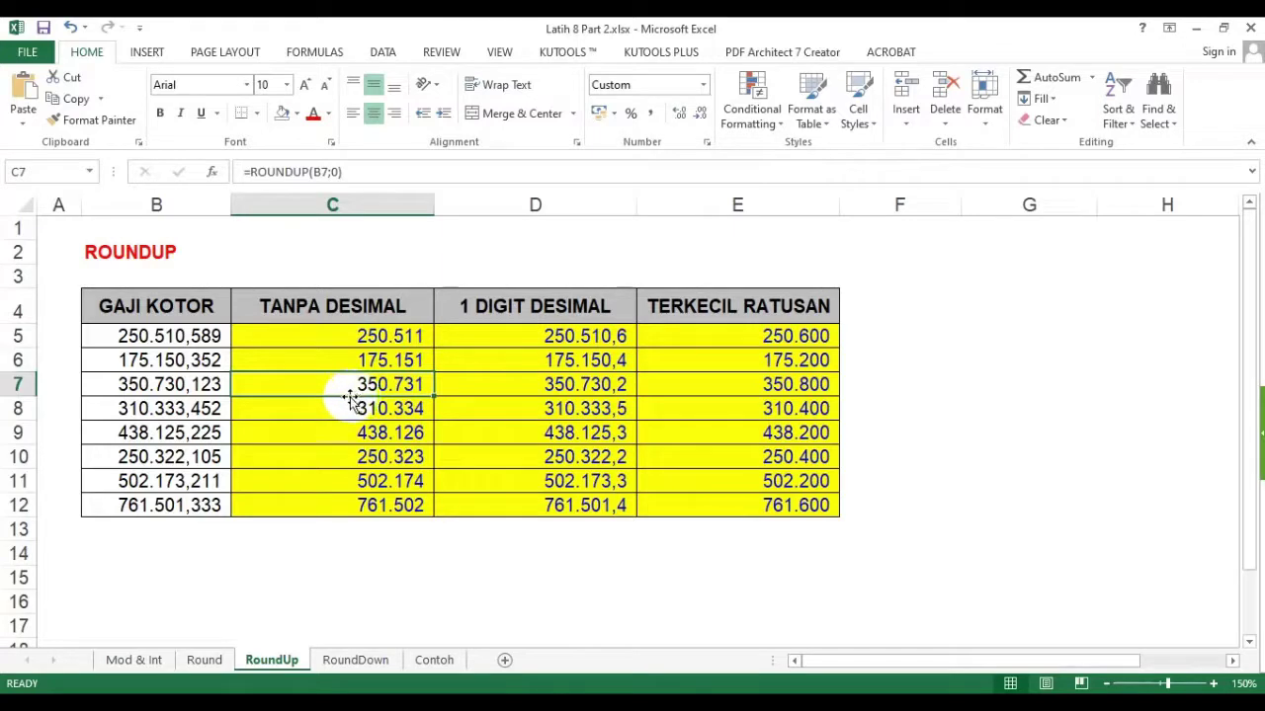
pyautogui.click(441, 481)
# - Go to the RoundDown sheet and cancel the formula started in C5
pyautogui.click(357, 659)
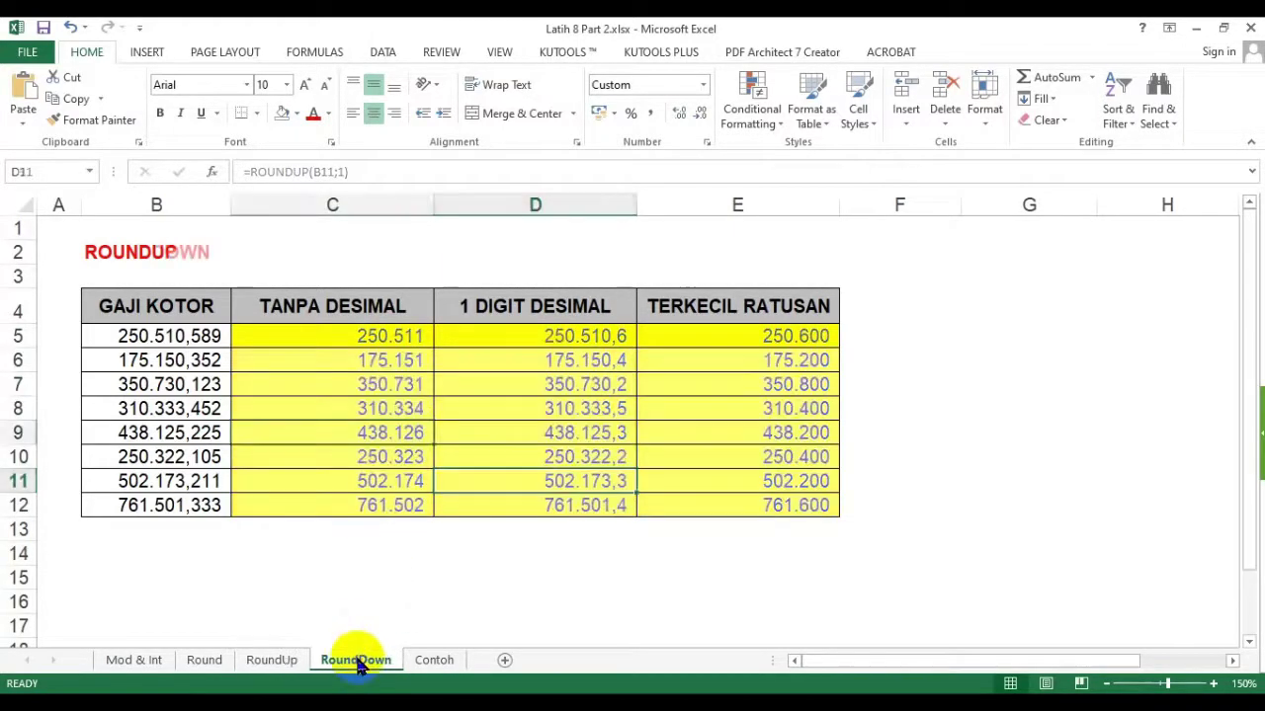
pyautogui.click(382, 339)
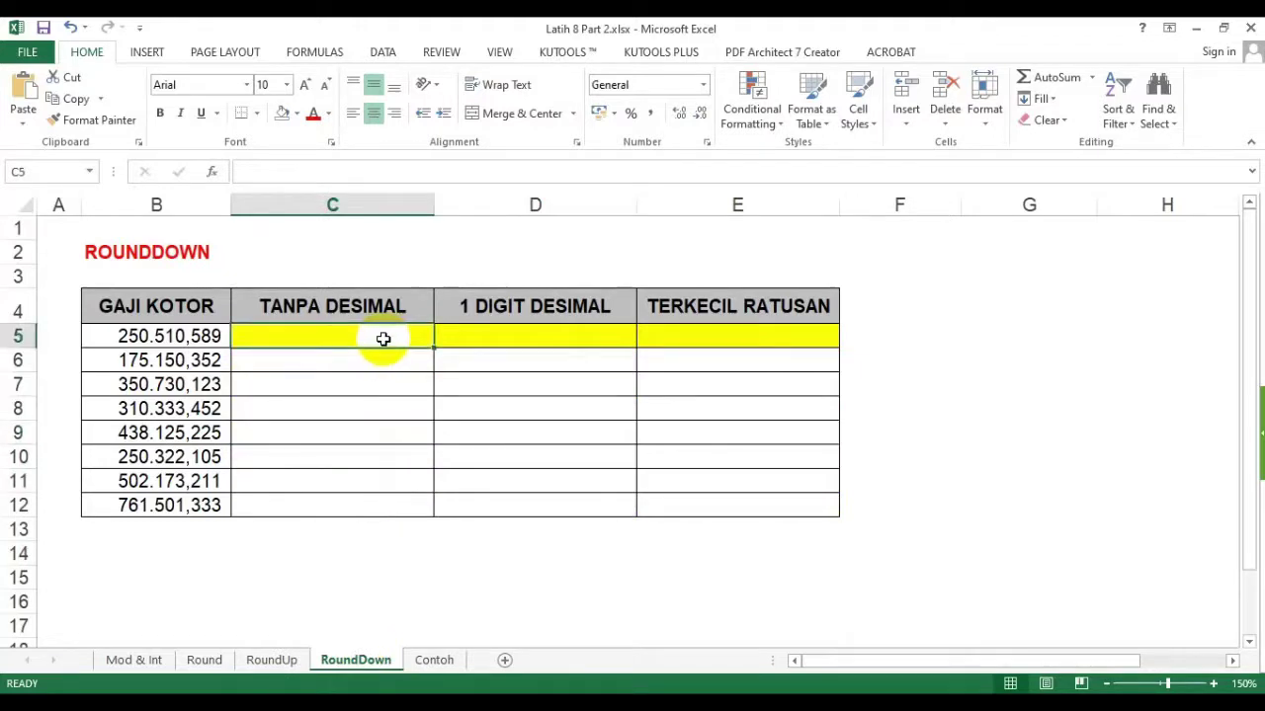
pyautogui.write('=')
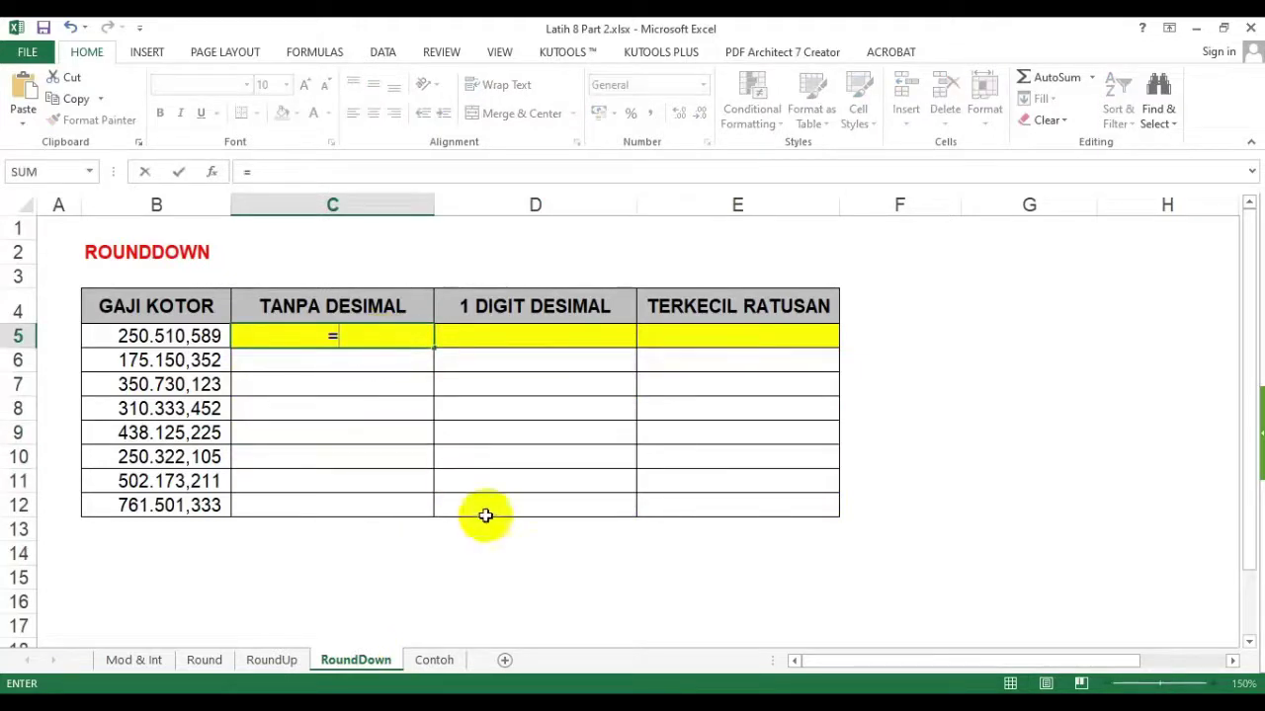
pyautogui.press('Escape')
# - Compare the Round, RoundUp and RoundDown sheets, ending back on RoundDown
pyautogui.click(220, 657)
pyautogui.click(270, 660)
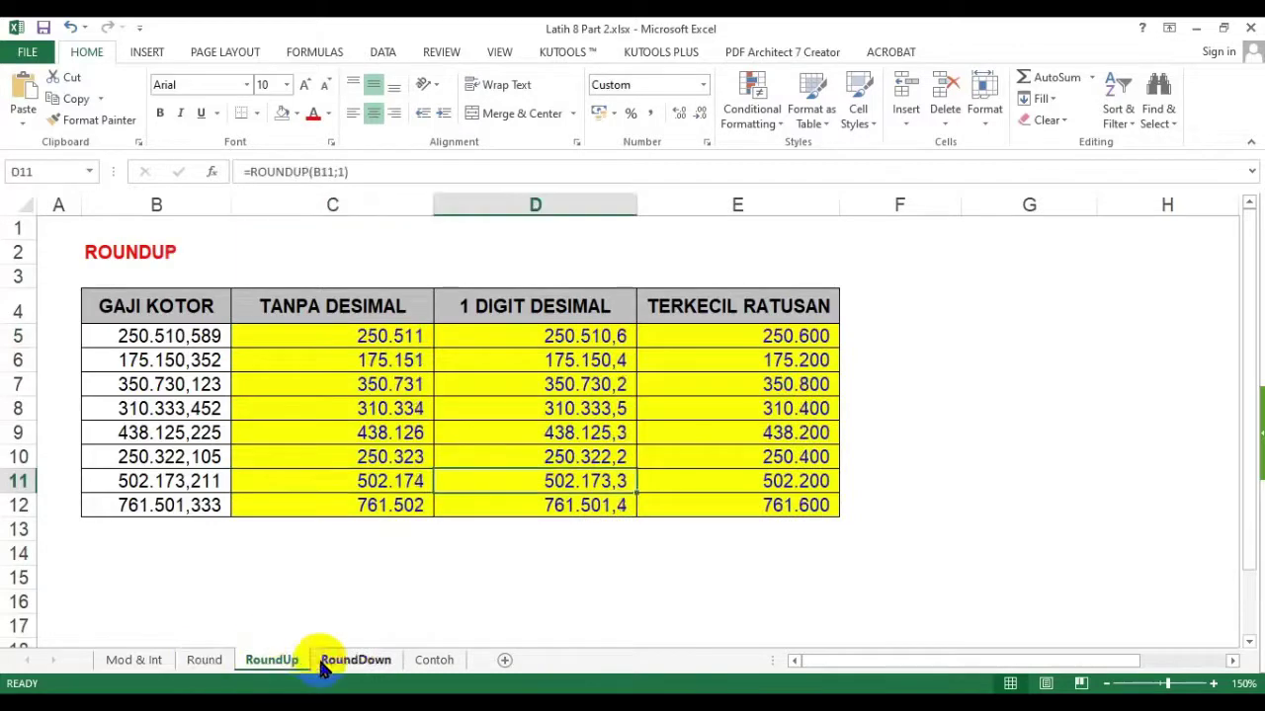
pyautogui.click(339, 662)
pyautogui.click(207, 660)
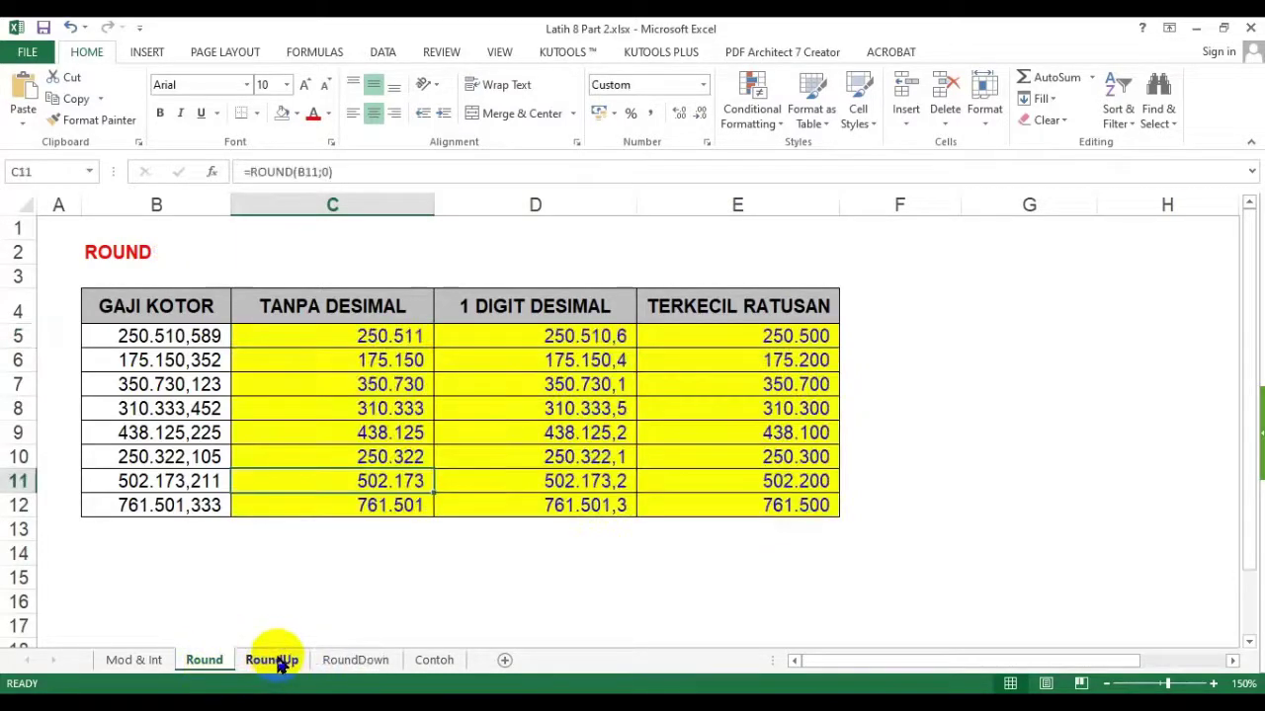
pyautogui.click(277, 661)
pyautogui.click(350, 660)
pyautogui.click(212, 659)
pyautogui.click(281, 661)
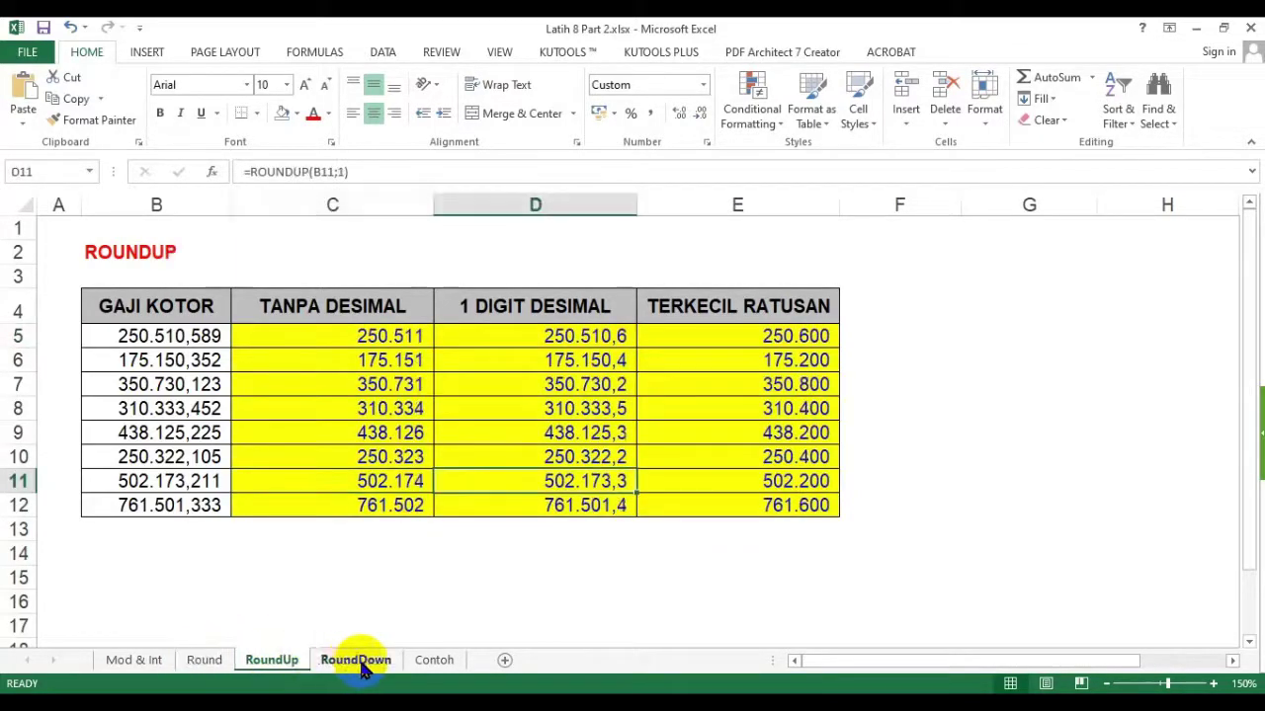
pyautogui.click(359, 666)
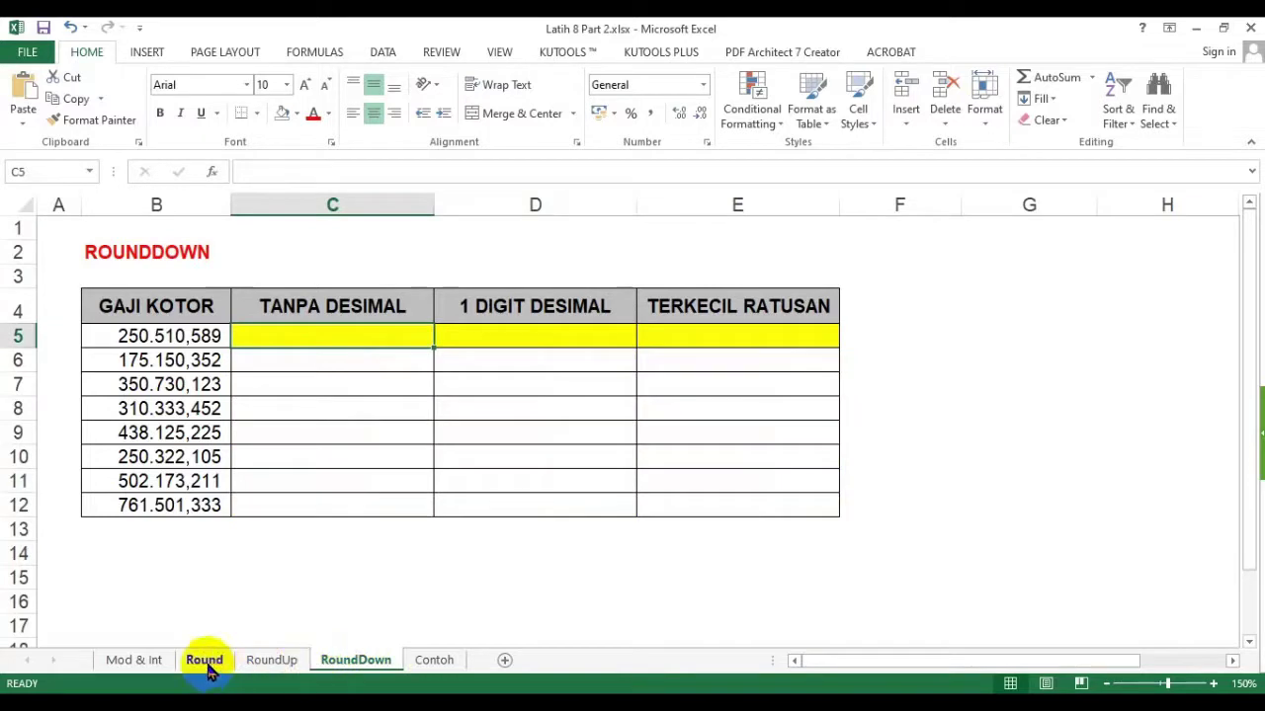
pyautogui.click(263, 579)
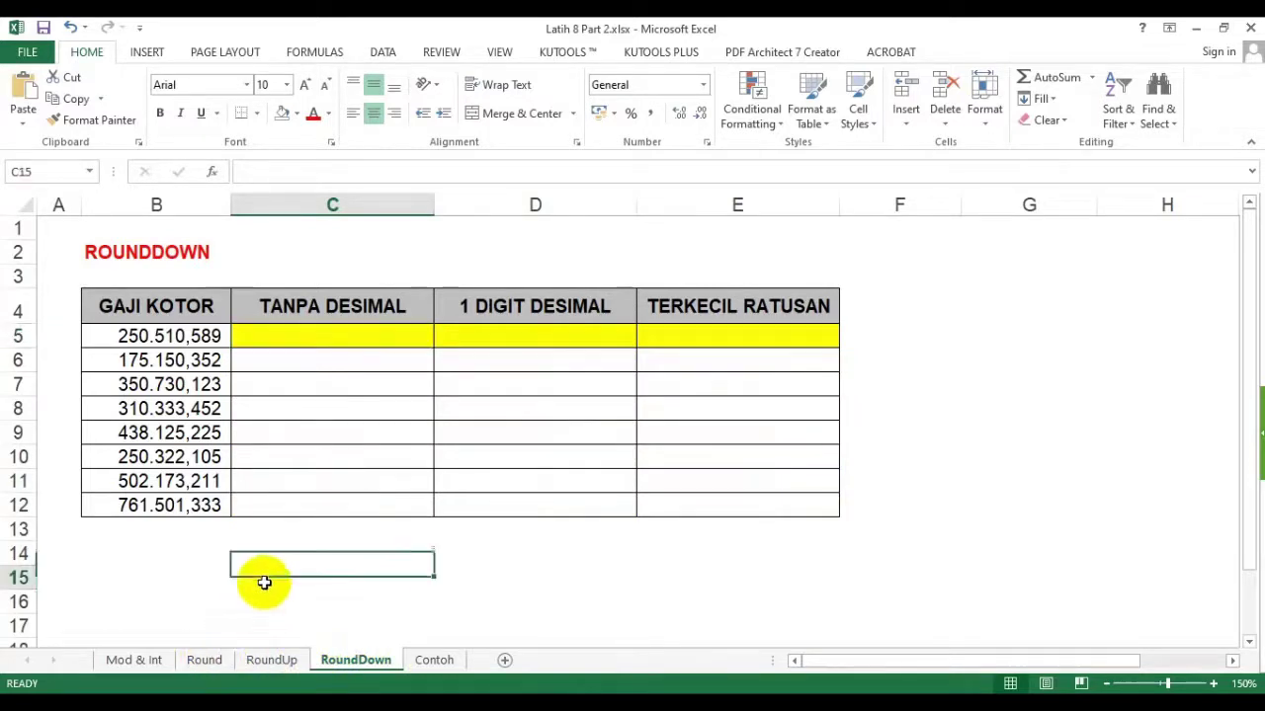
pyautogui.click(213, 660)
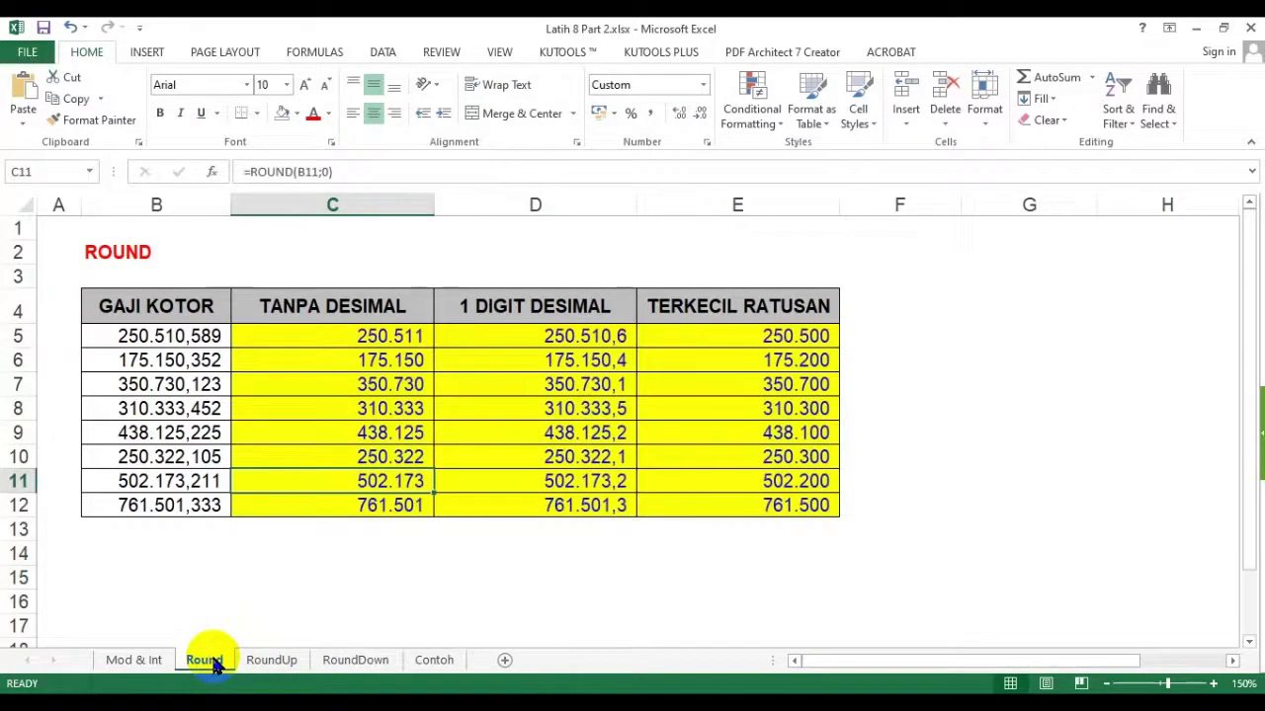
pyautogui.click(268, 662)
pyautogui.click(341, 662)
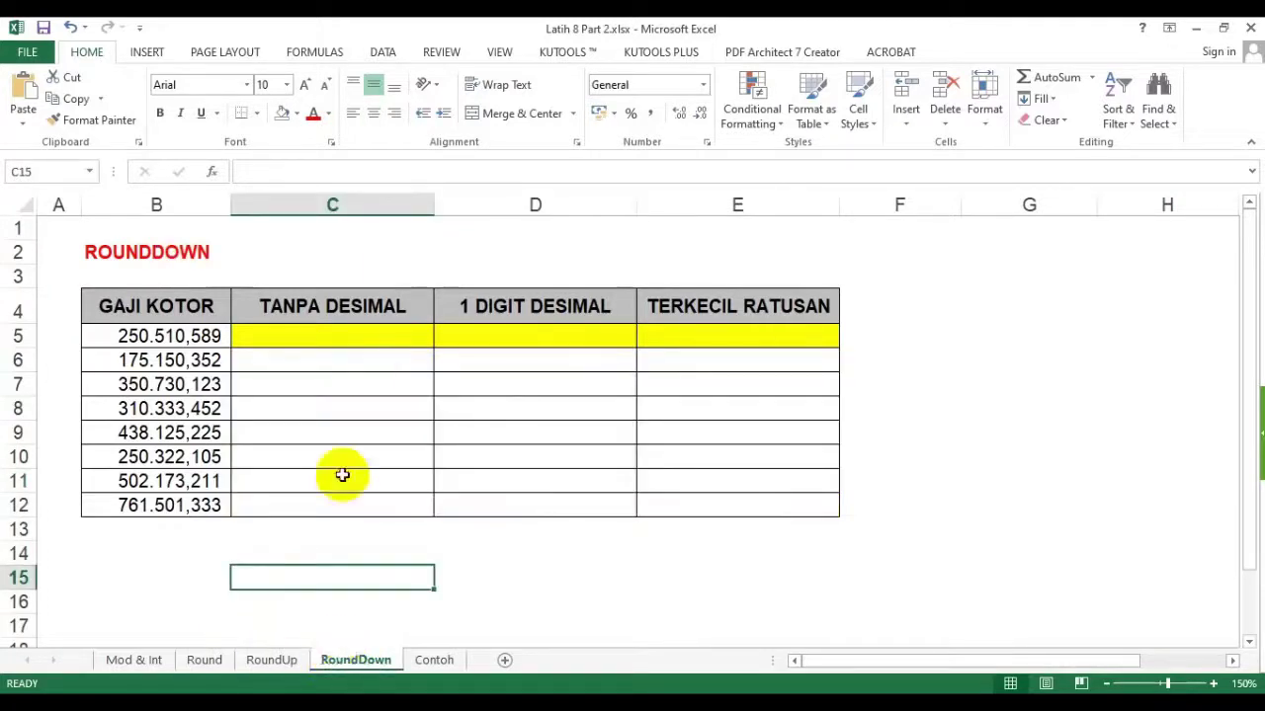
# - Enter =ROUNDDOWN(B5;0) in C5, trim one decimal, and fill it down to C12
pyautogui.click(347, 333)
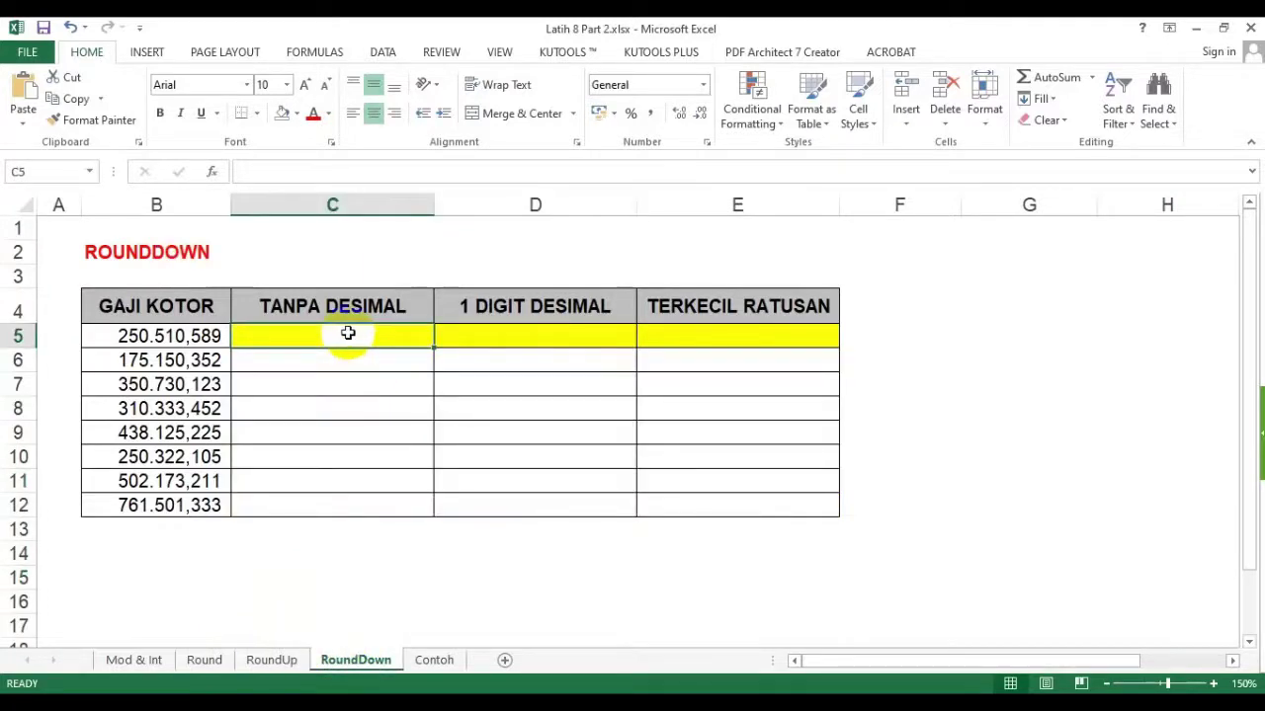
pyautogui.write('=')
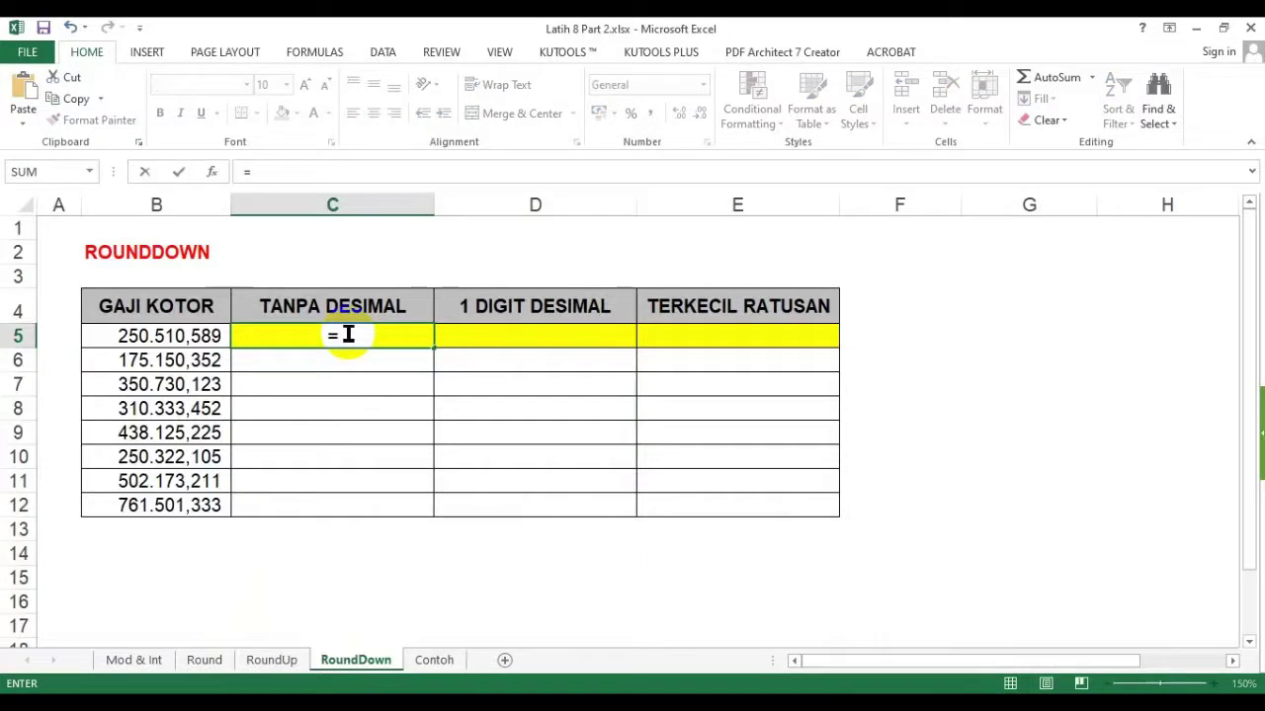
pyautogui.write('roun')
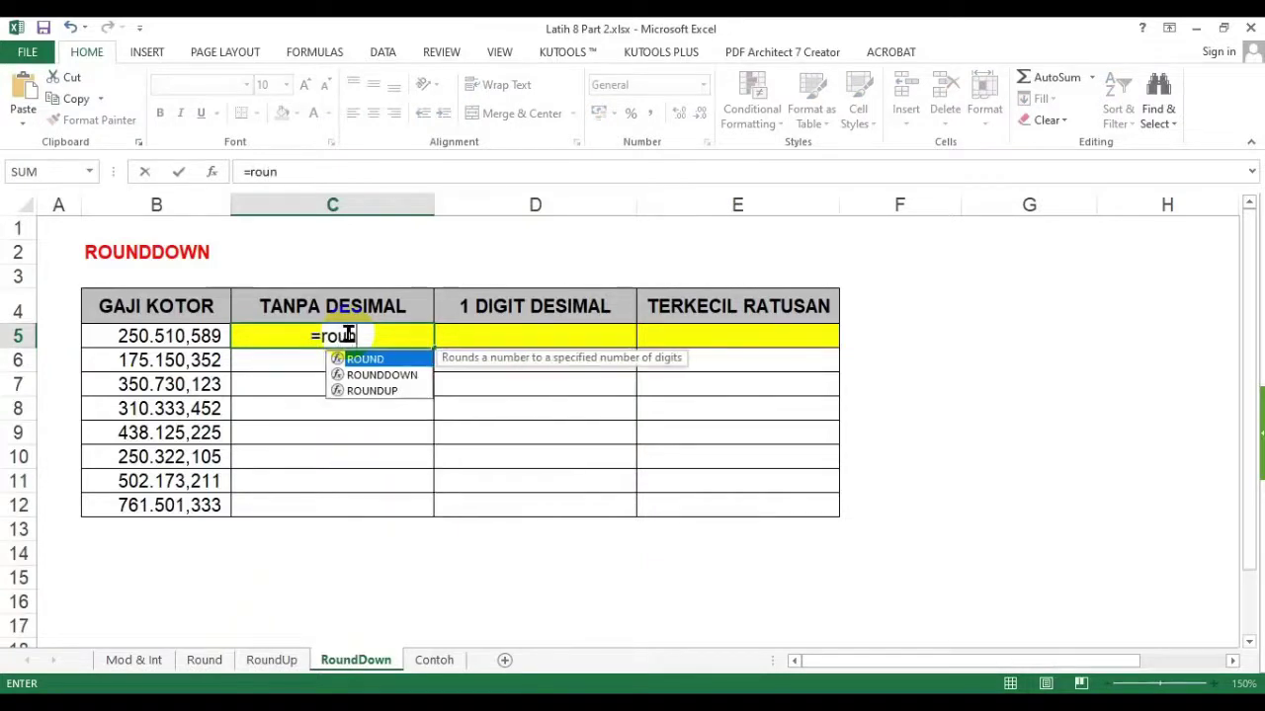
pyautogui.write('ddown')
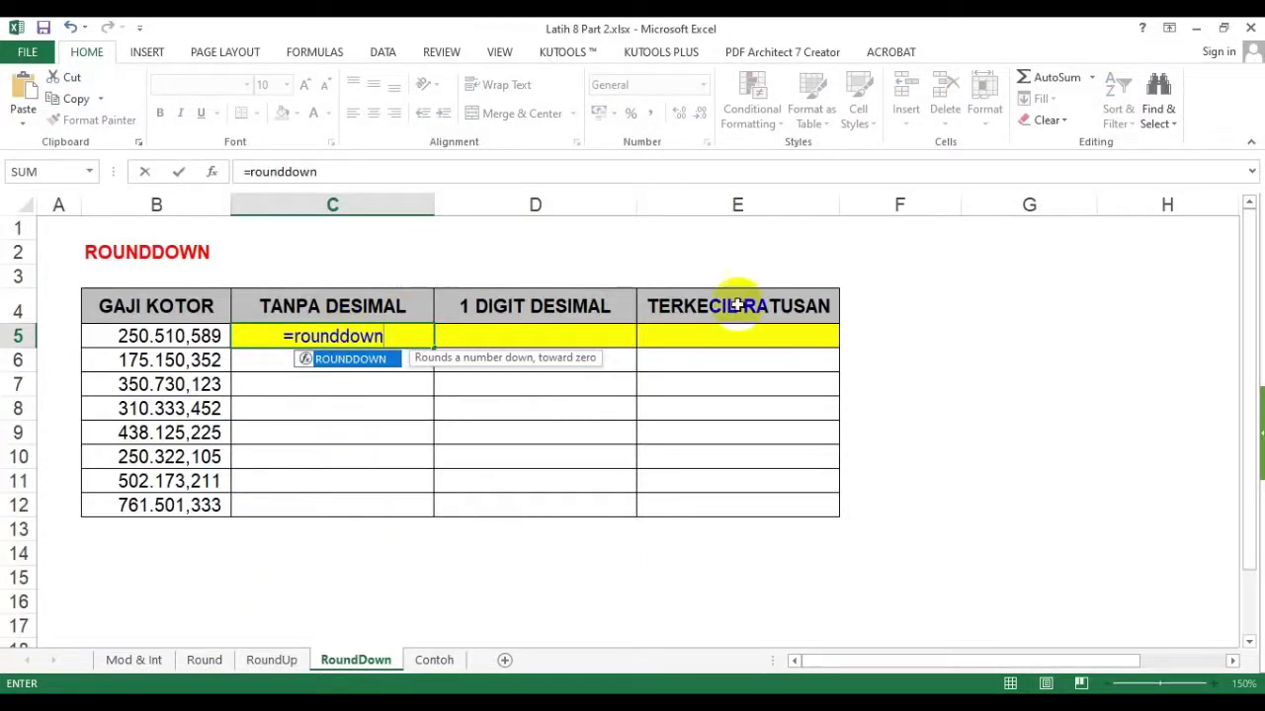
pyautogui.write('(')
pyautogui.click(197, 338)
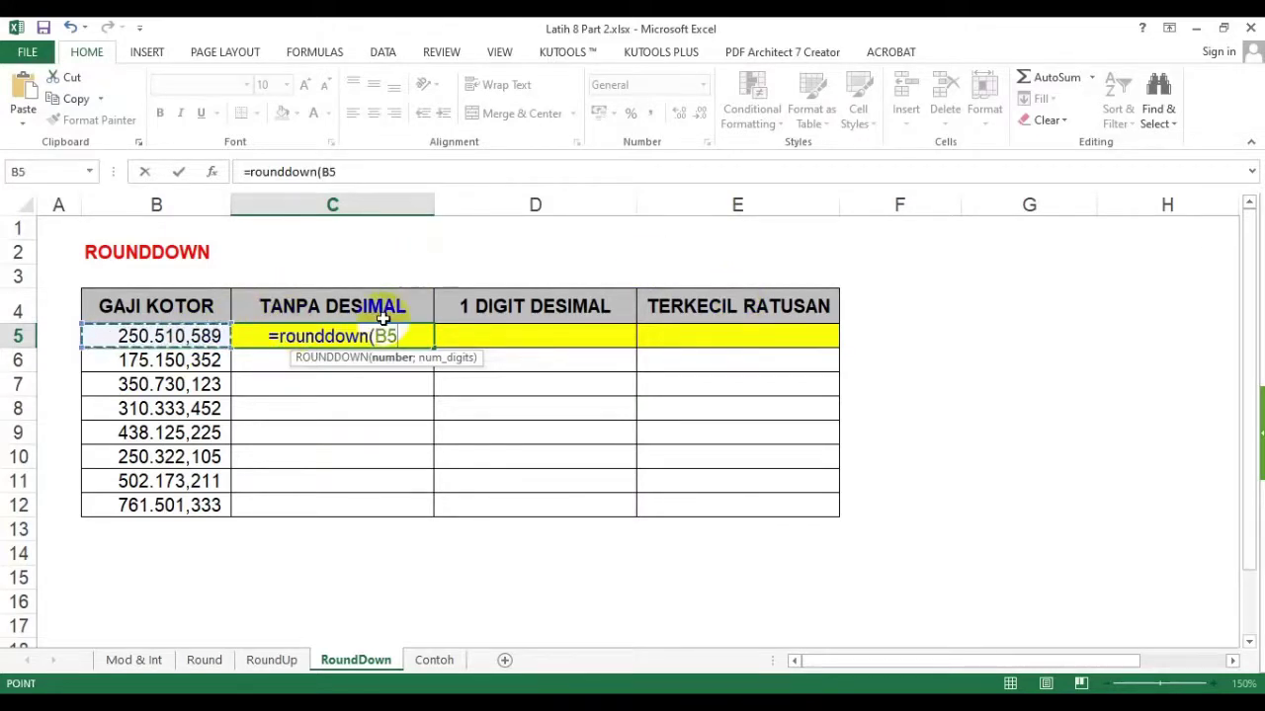
pyautogui.write(';')
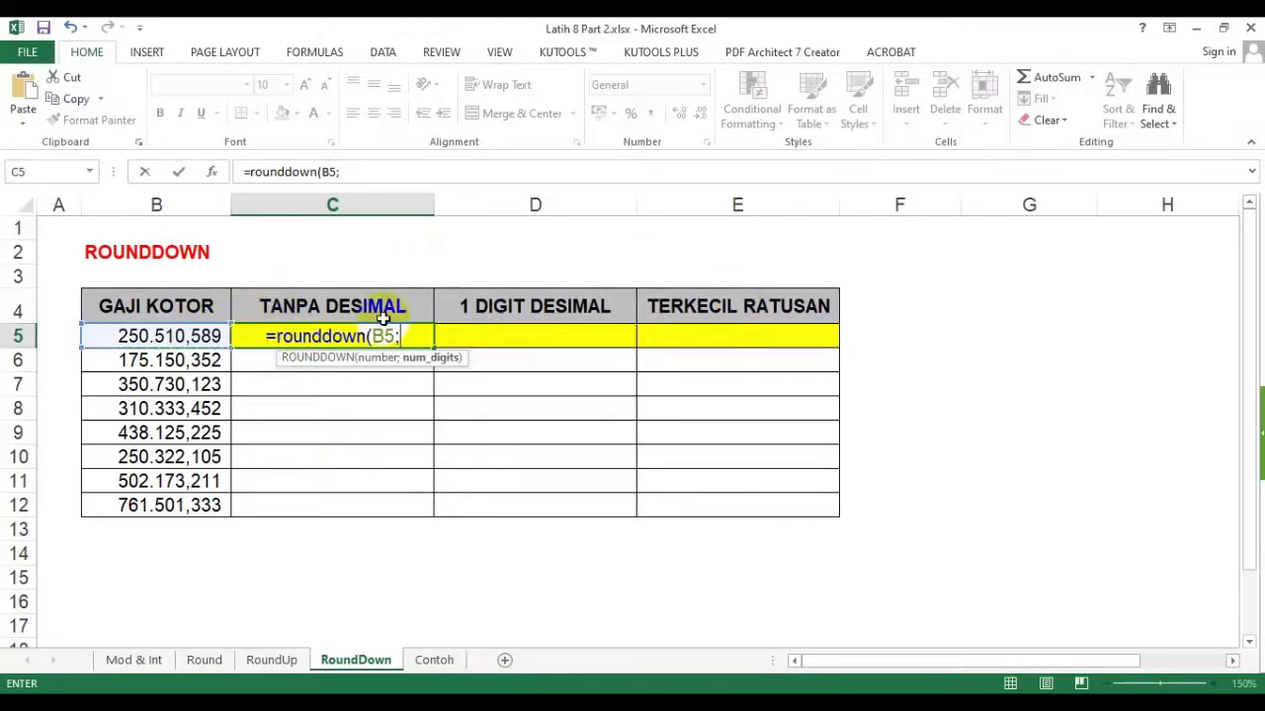
pyautogui.write('0)')
pyautogui.press('Return')
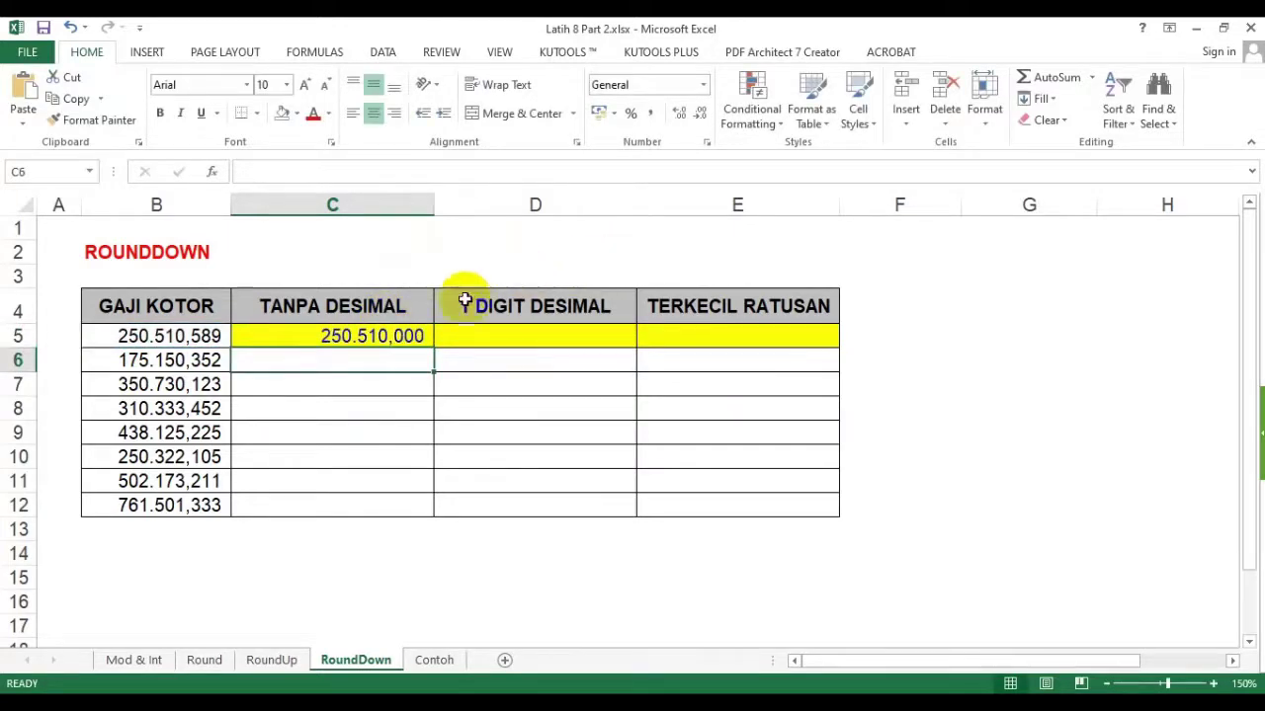
pyautogui.click(403, 336)
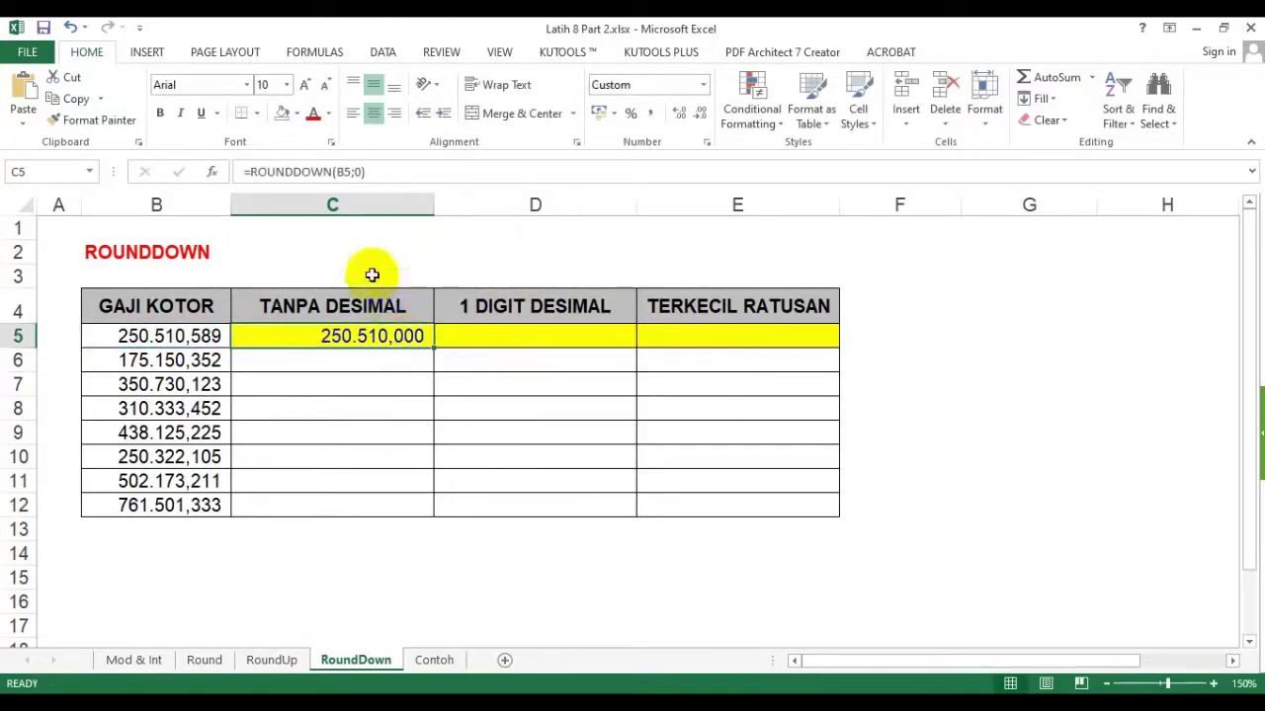
pyautogui.click(701, 114)
pyautogui.moveTo(432, 347); pyautogui.dragTo(425, 512)
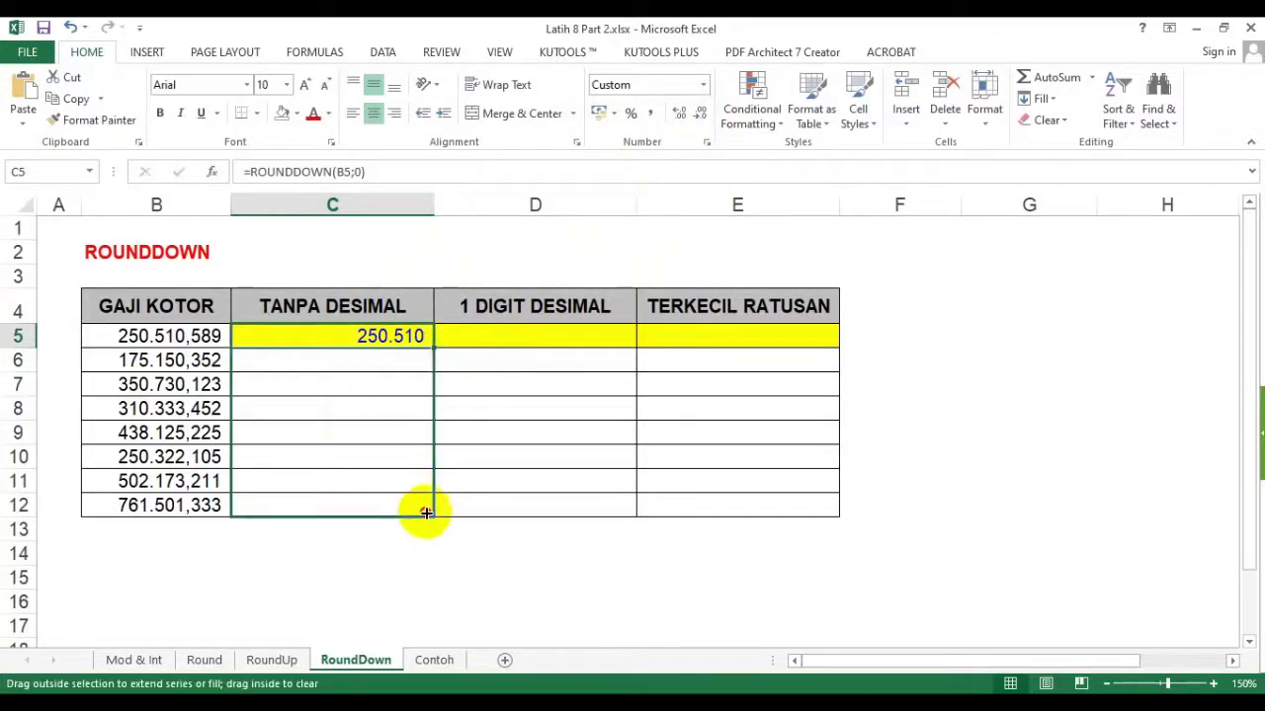
# - Enter =ROUNDDOWN(B5;1) in D5, fill to D12, and reduce display to one decimal
pyautogui.click(536, 337)
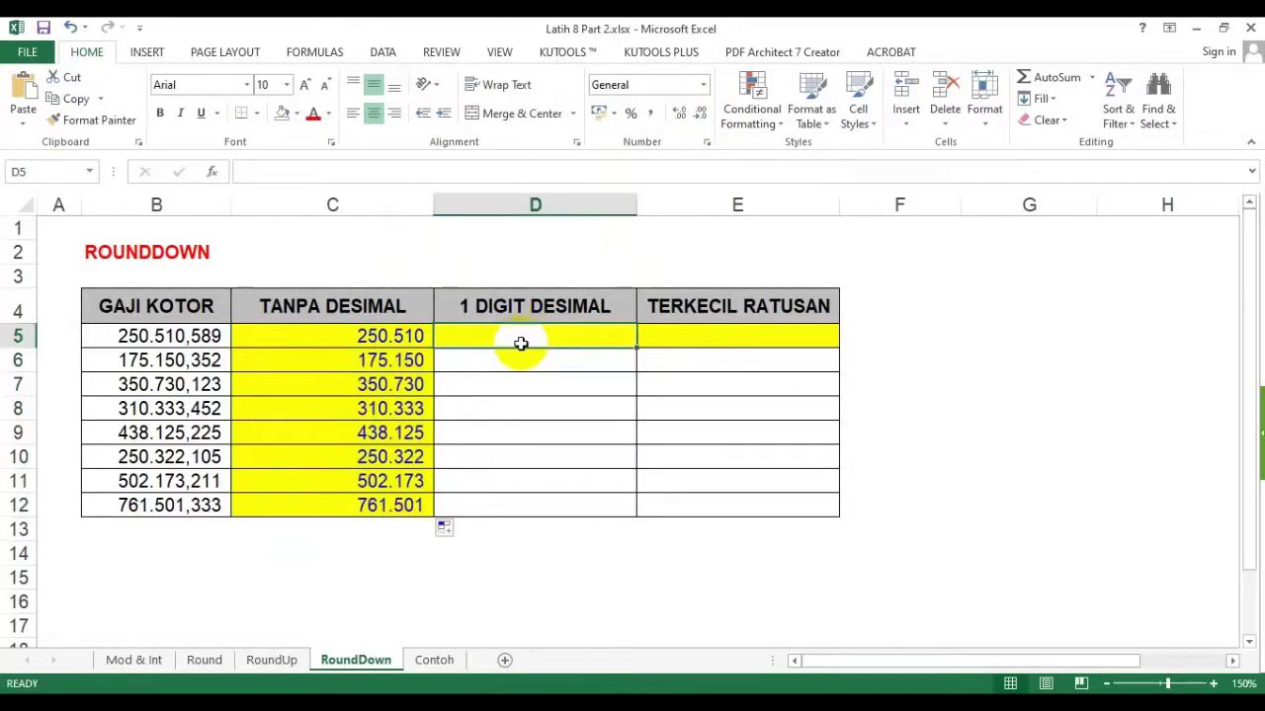
pyautogui.write('=fou')
pyautogui.press('BackSpace')
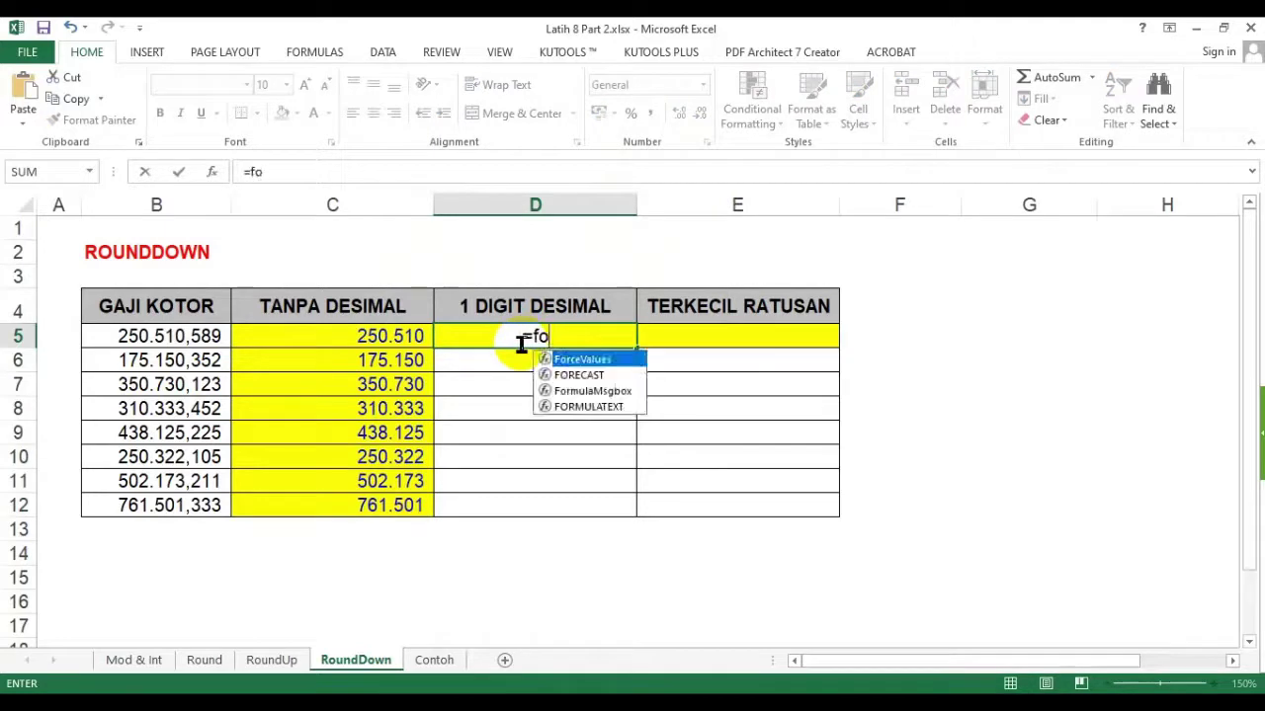
pyautogui.press('BackSpace')
pyautogui.press('BackSpace')
pyautogui.write('rounddown')
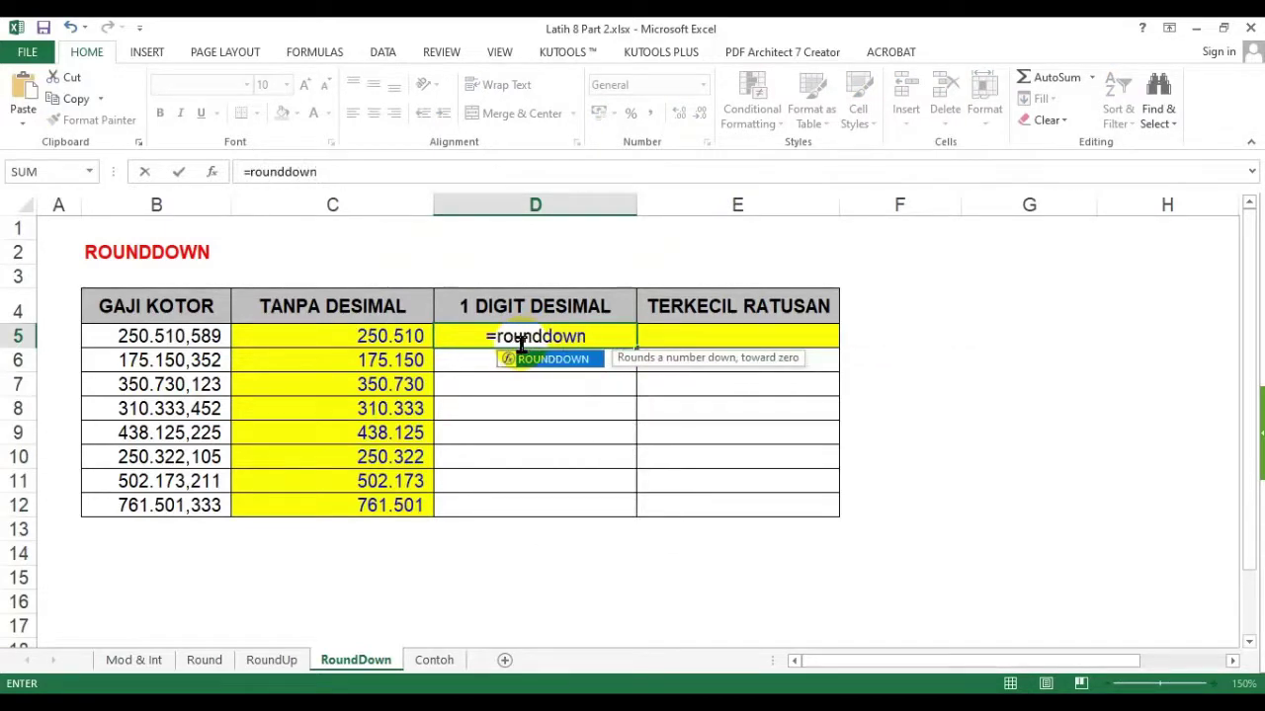
pyautogui.write('(')
pyautogui.click(202, 337)
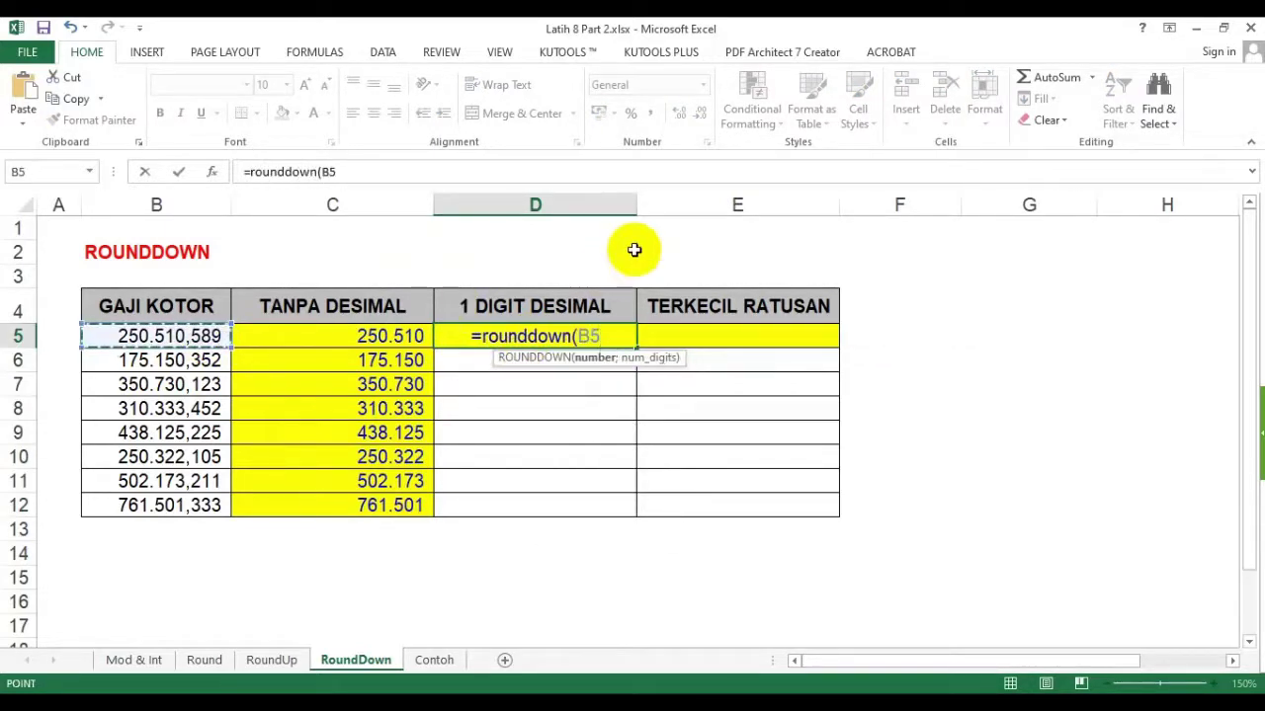
pyautogui.write(';1)')
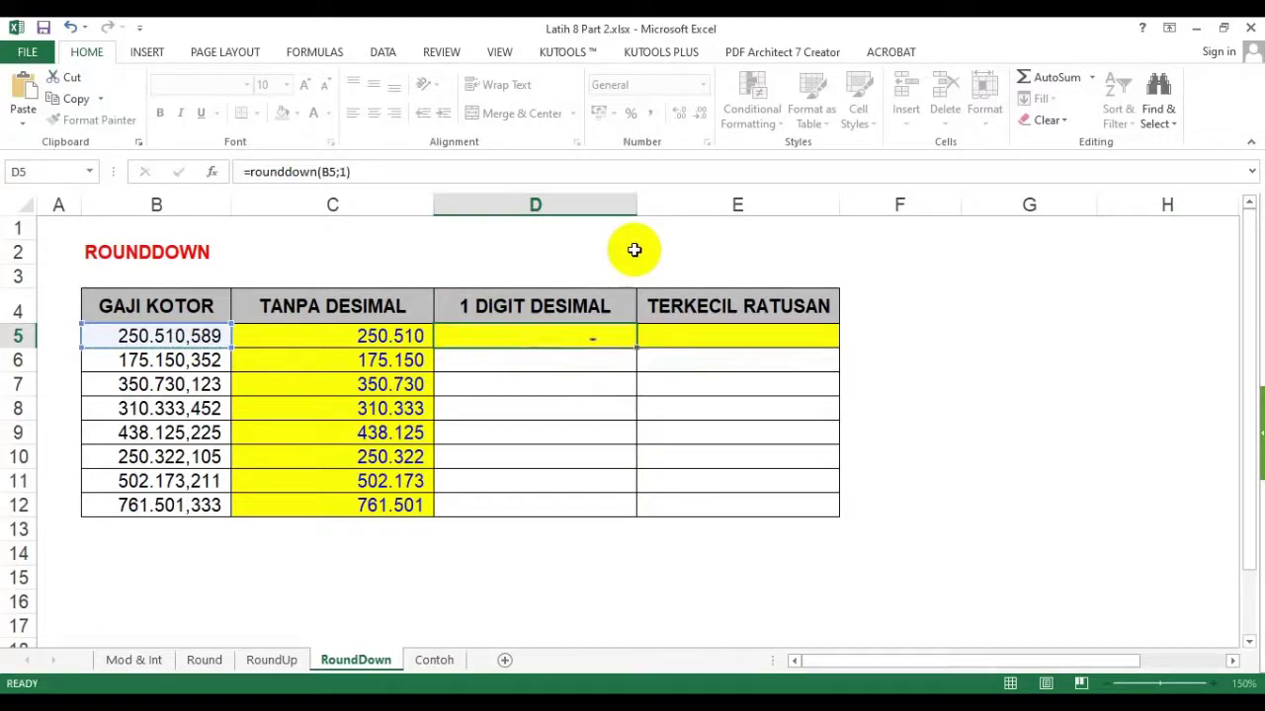
pyautogui.press('Return')
pyautogui.click(609, 336)
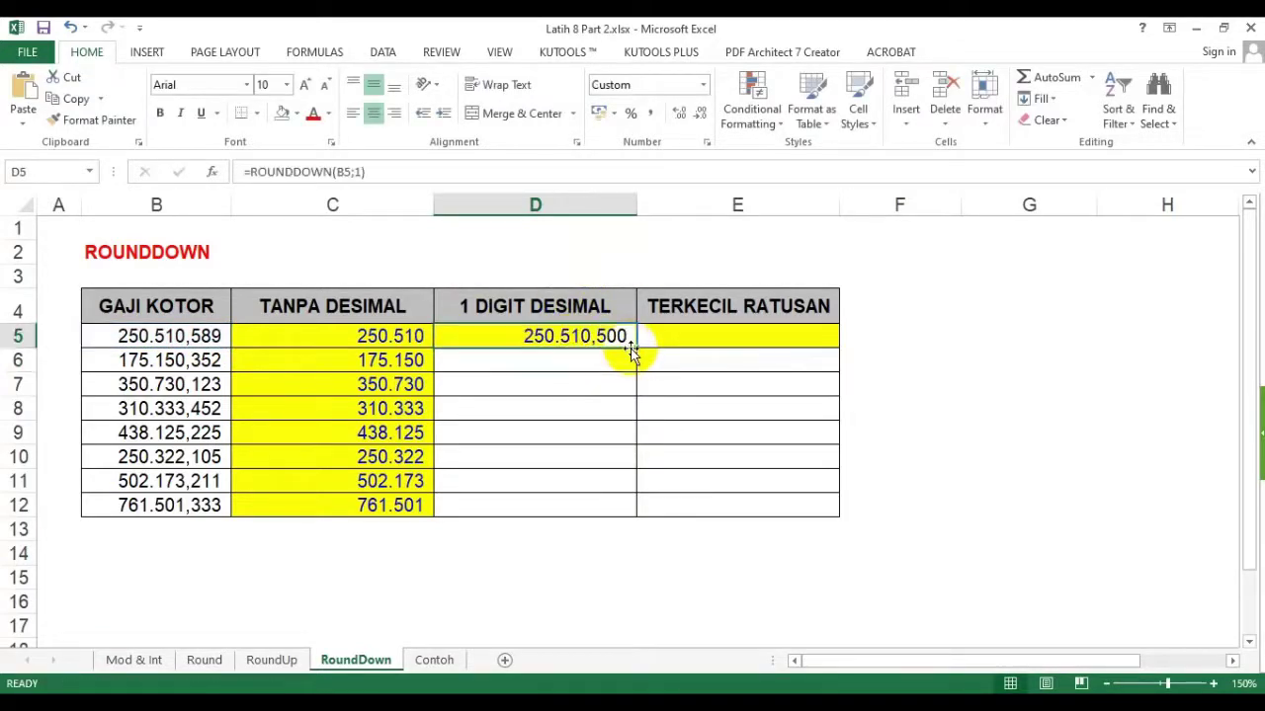
pyautogui.moveTo(633, 348); pyautogui.dragTo(622, 508)
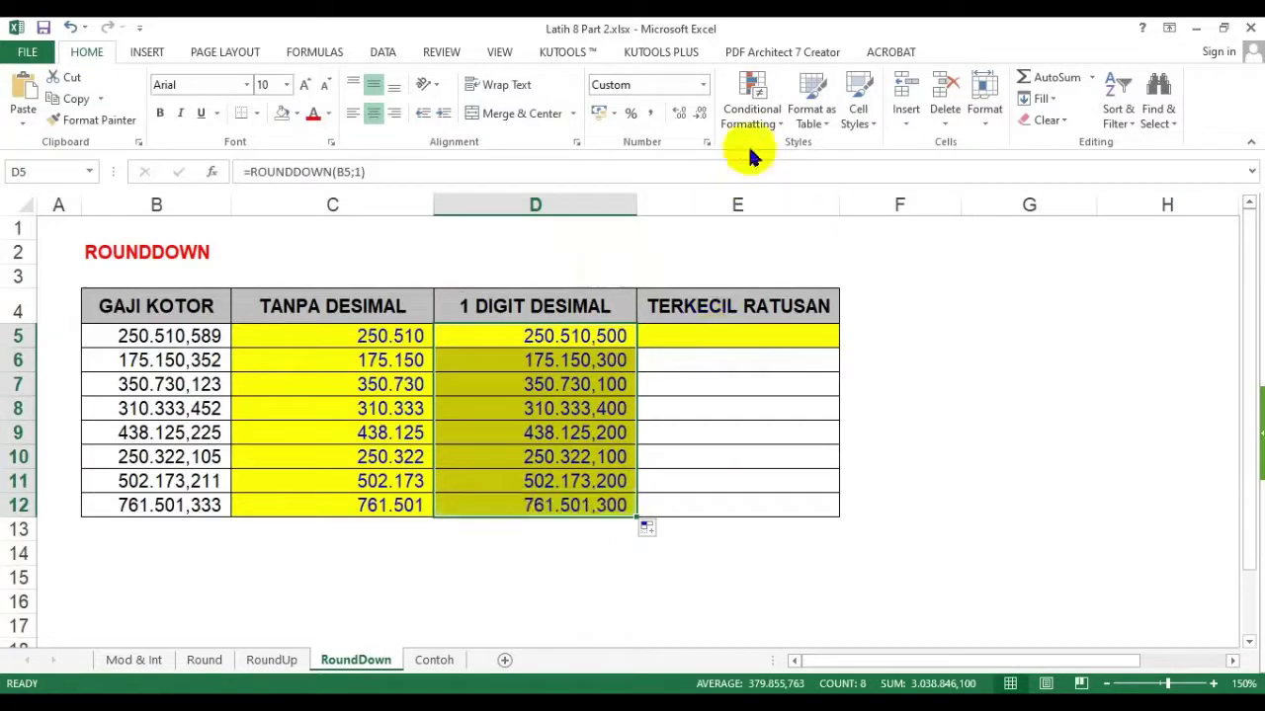
pyautogui.click(699, 117)
pyautogui.click(699, 116)
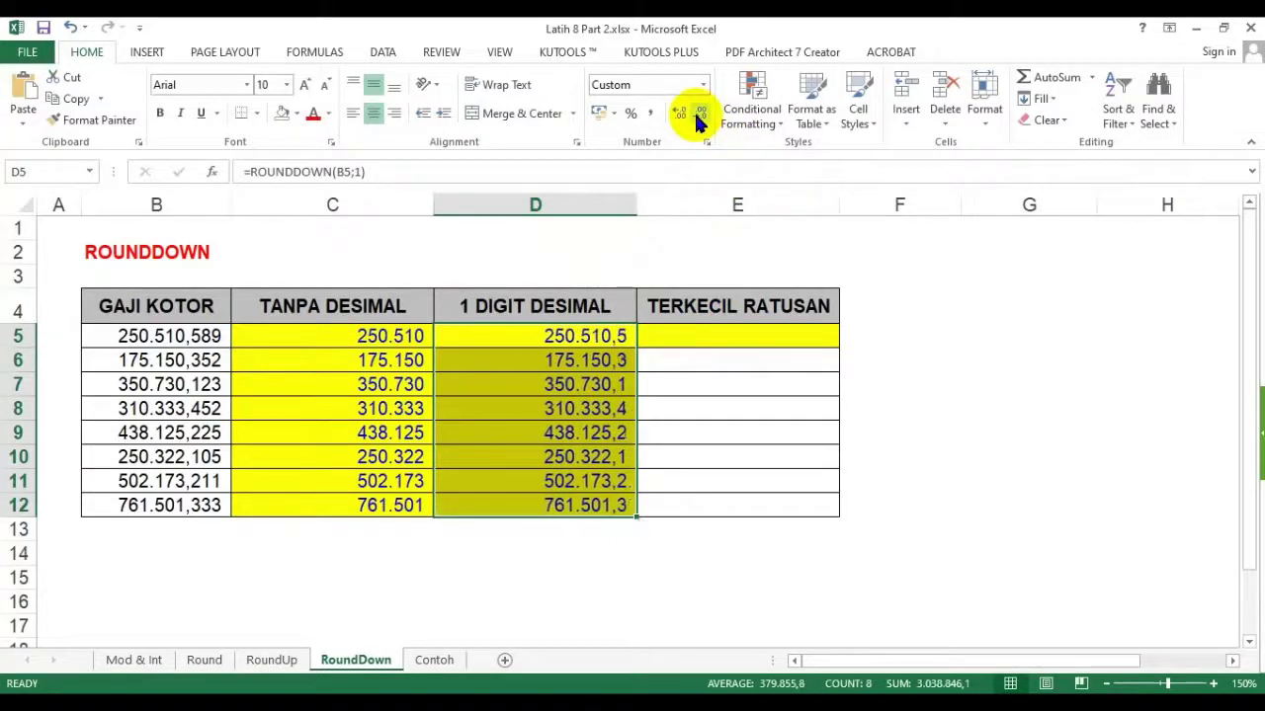
pyautogui.click(759, 332)
pyautogui.write('=')
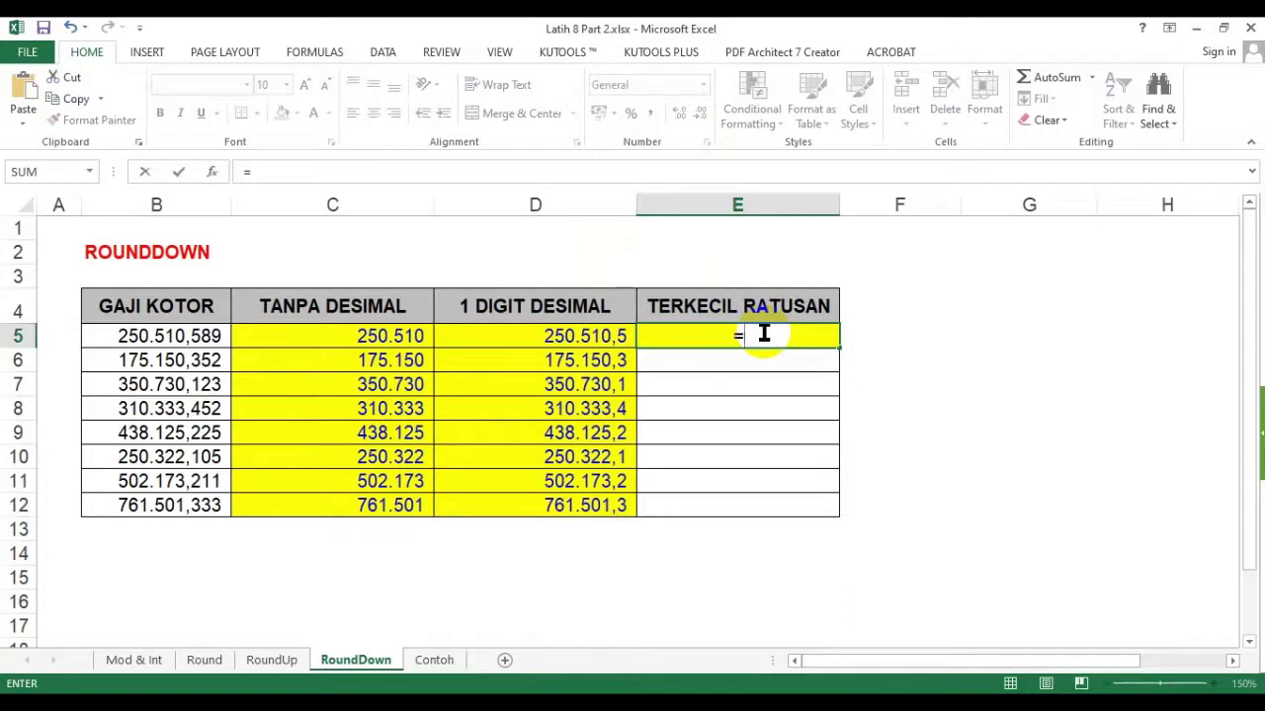
pyautogui.write('roundd')
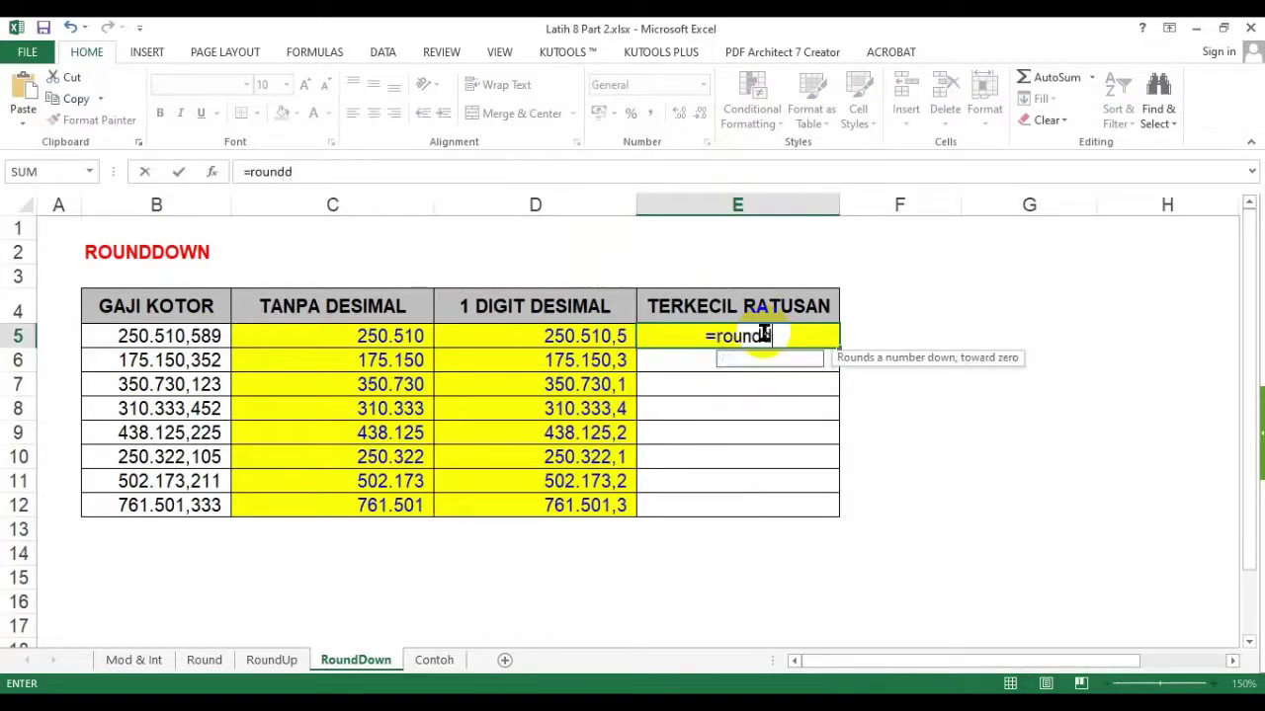
pyautogui.write('own(')
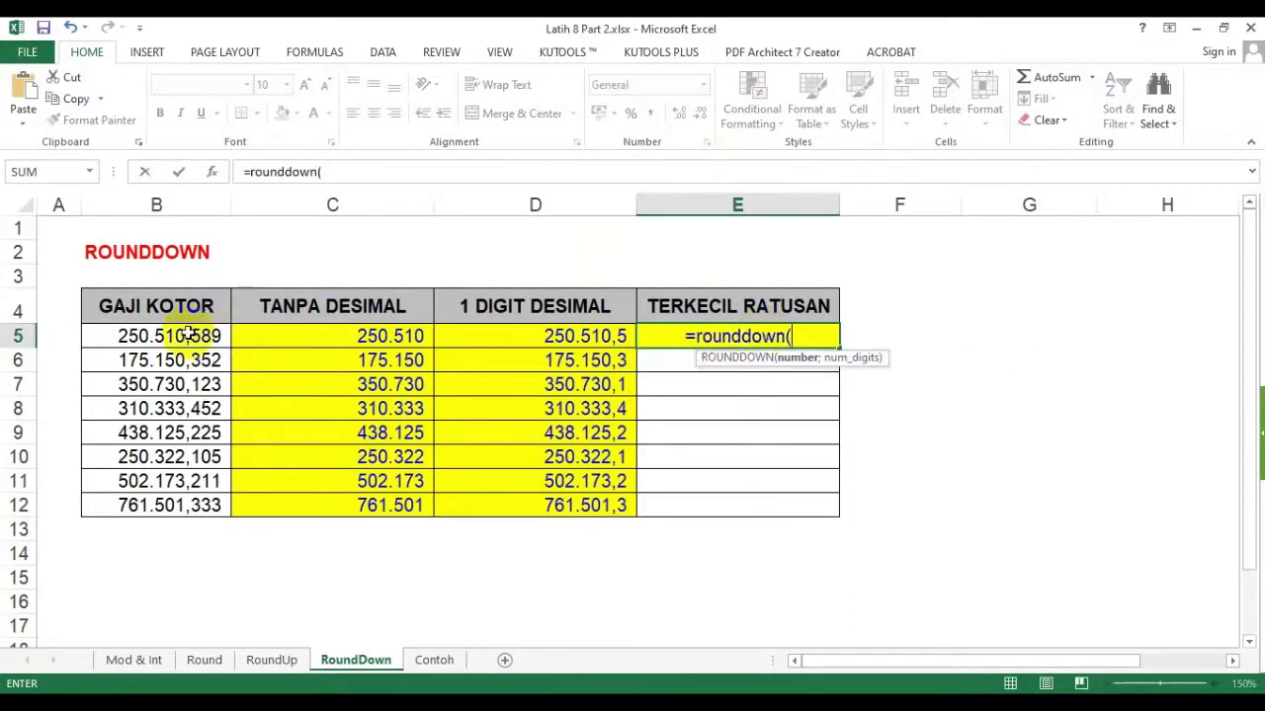
# - Complete =ROUNDDOWN(B5;-2) in E5, remove decimals, and fill it down to E12
pyautogui.click(184, 336)
pyautogui.write(',-')
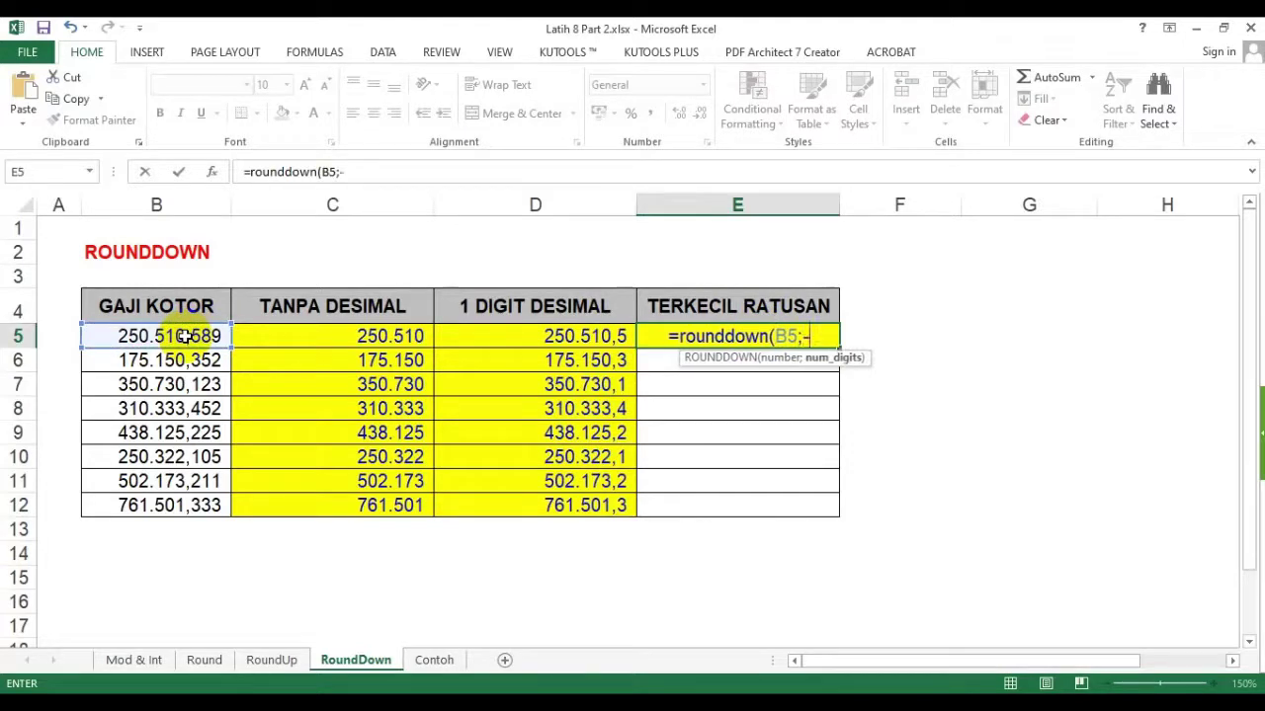
pyautogui.write('2)')
pyautogui.press('Return')
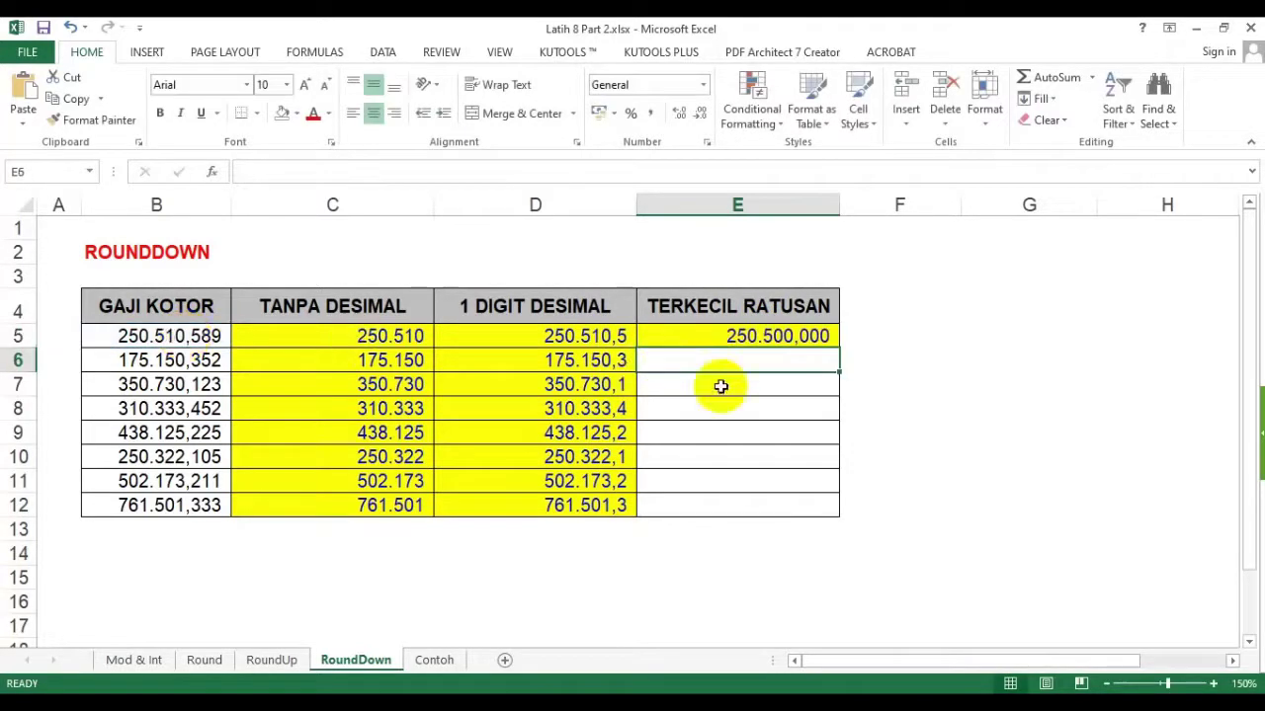
pyautogui.click(796, 337)
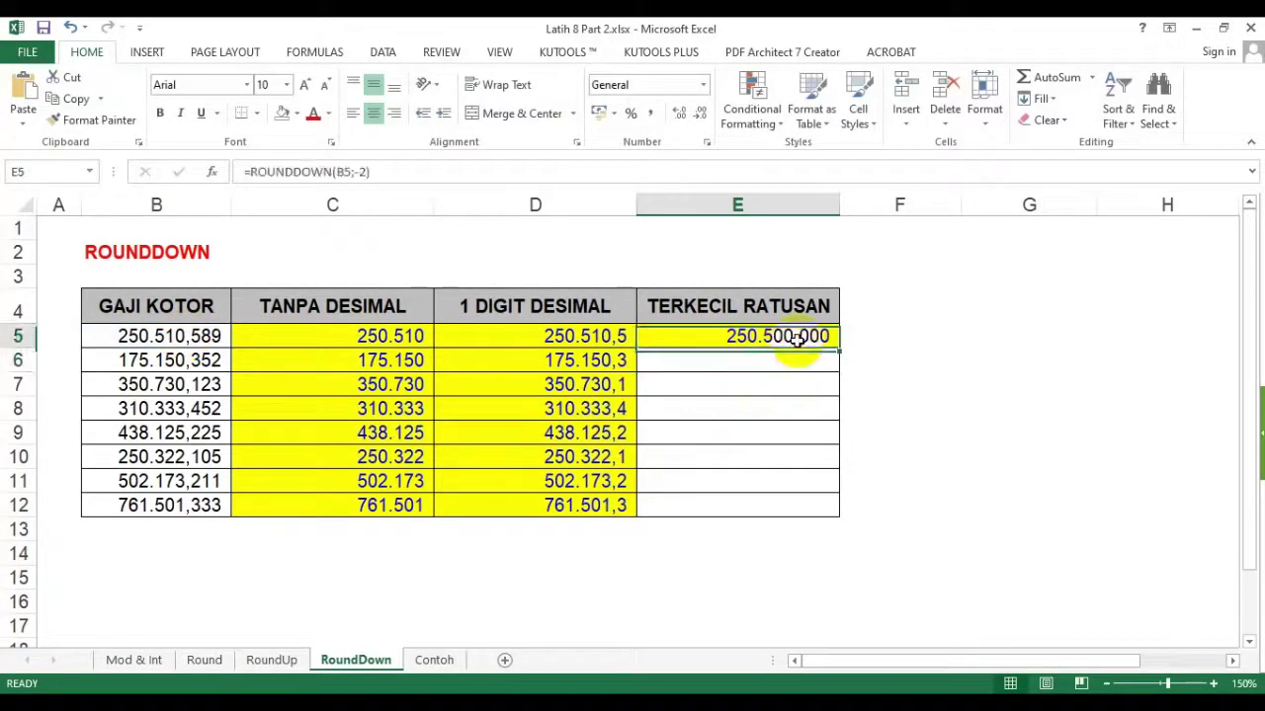
pyautogui.click(707, 116)
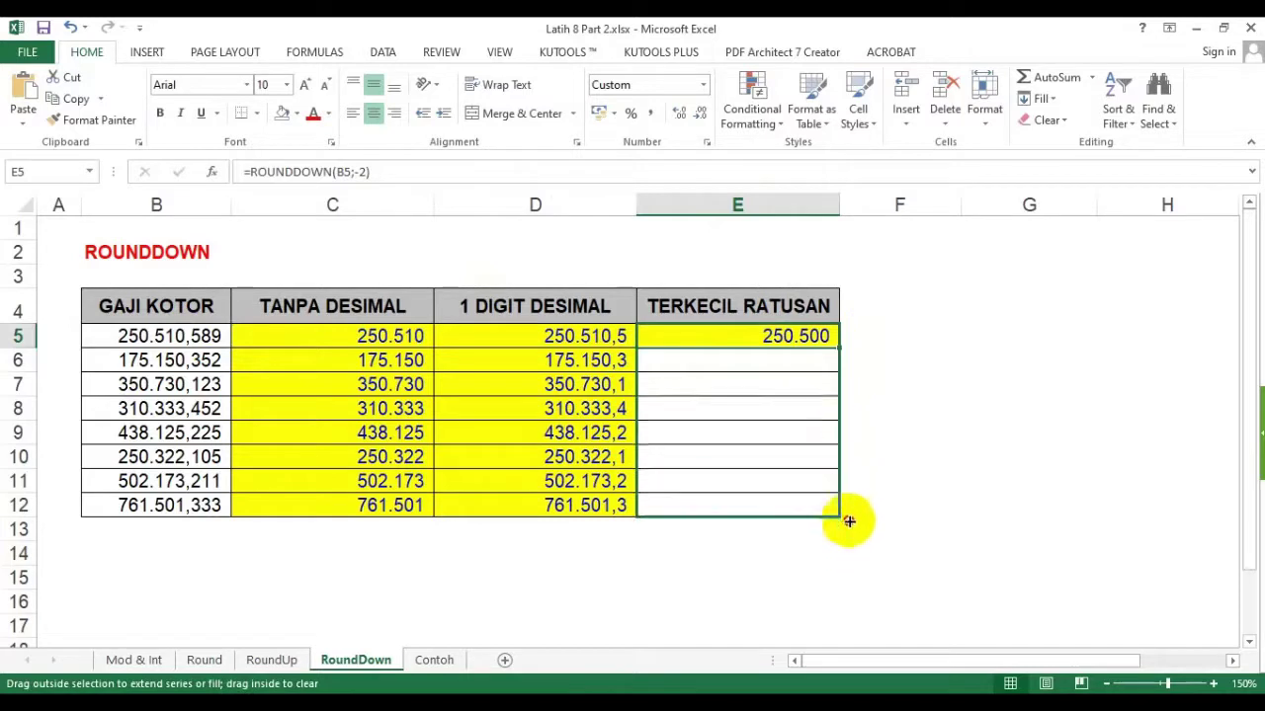
pyautogui.moveTo(837, 352); pyautogui.dragTo(846, 517)
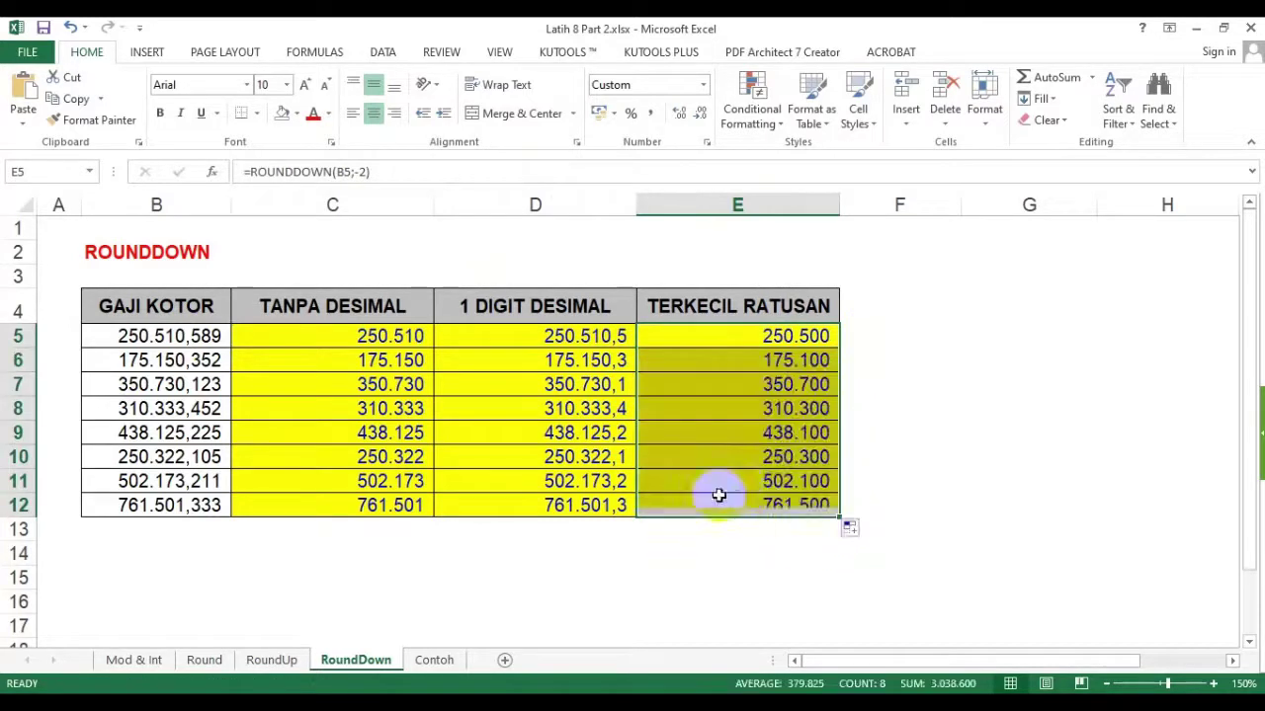
# - Change B8 to 310.333,992 and check the row 8 results, e.g. 310.333,9 in D8
pyautogui.click(198, 408)
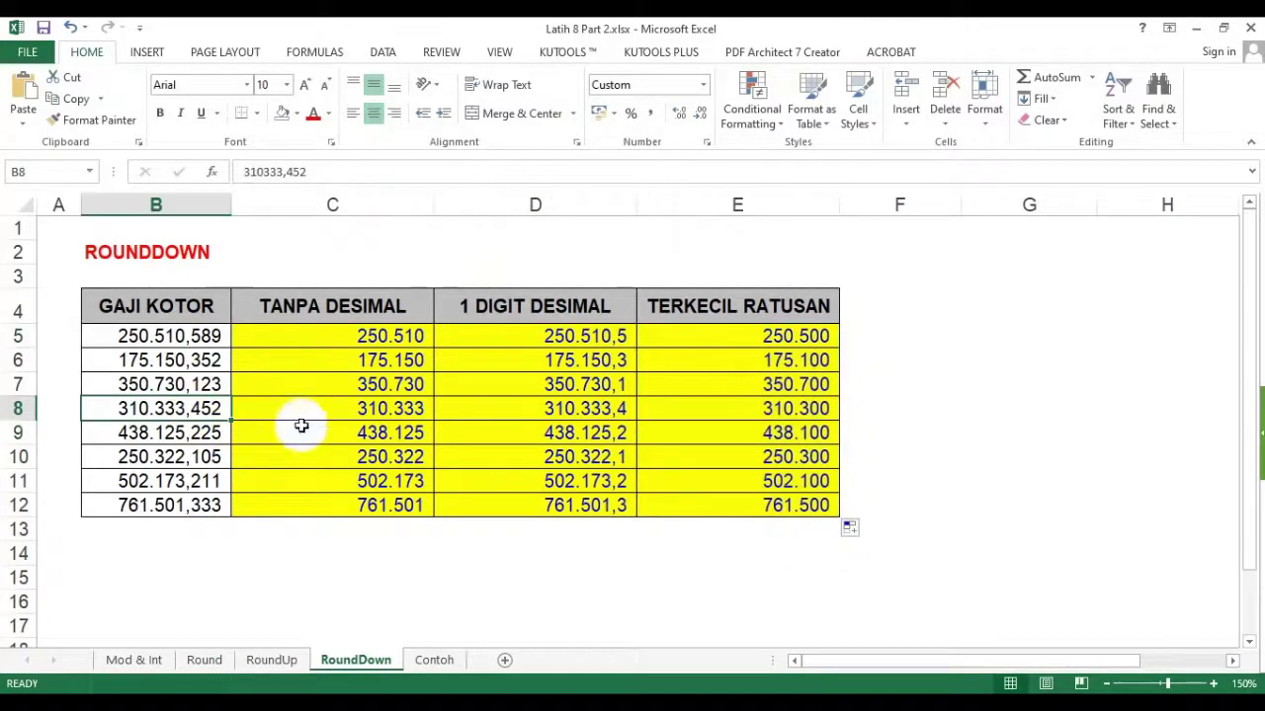
pyautogui.press('F2')
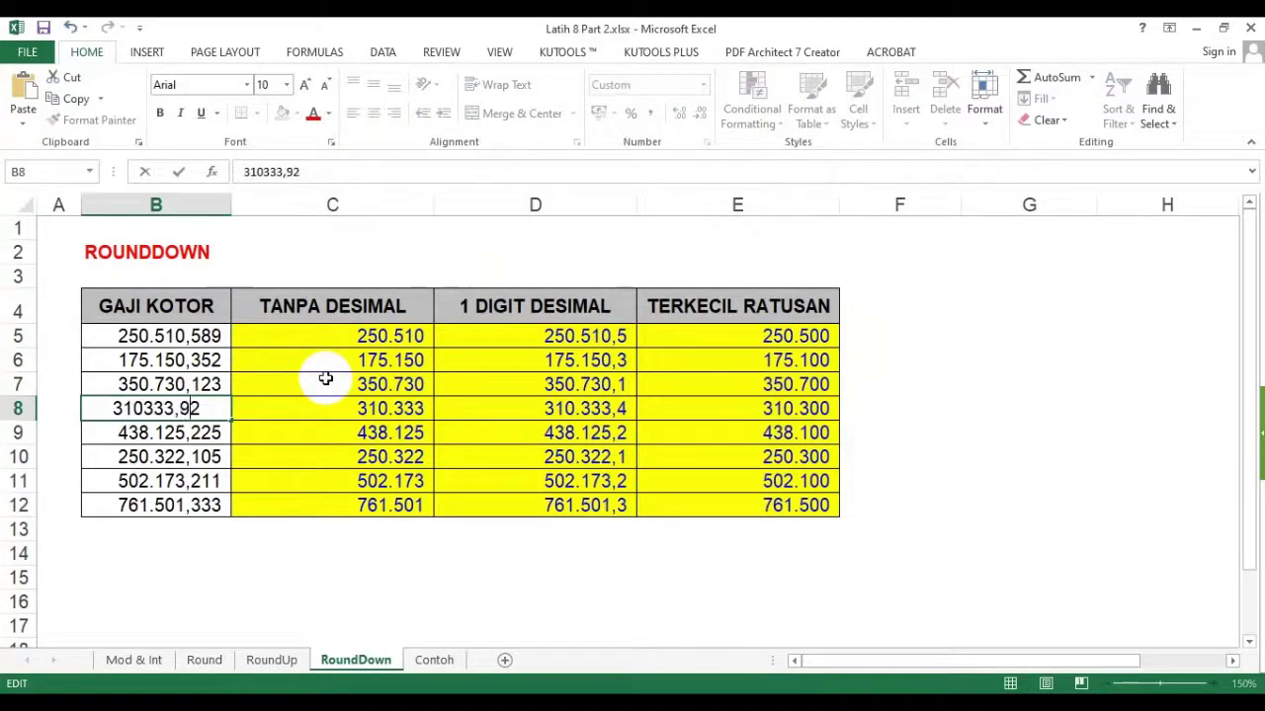
pyautogui.press('Return')
pyautogui.press('Up')
pyautogui.press('Right')
pyautogui.press('Right')
pyautogui.press('Right')
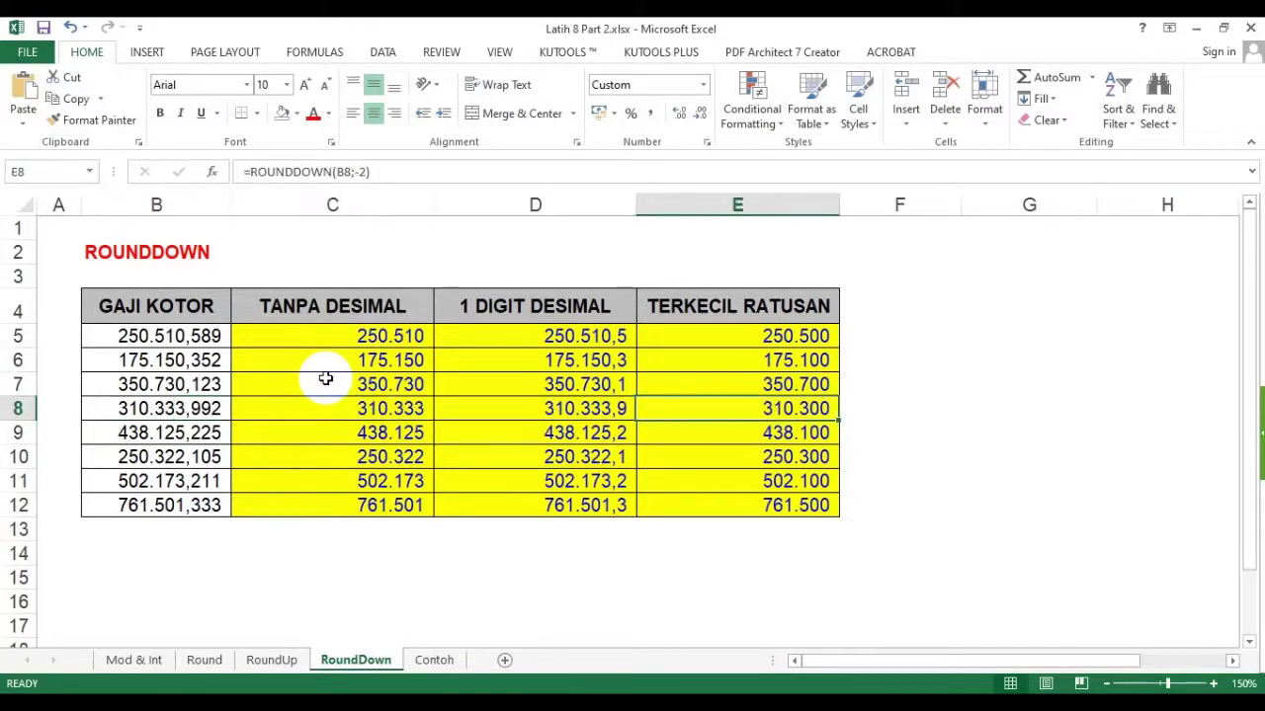
pyautogui.press('Left')
pyautogui.press('Left')
pyautogui.press('Left')
pyautogui.press('Right')
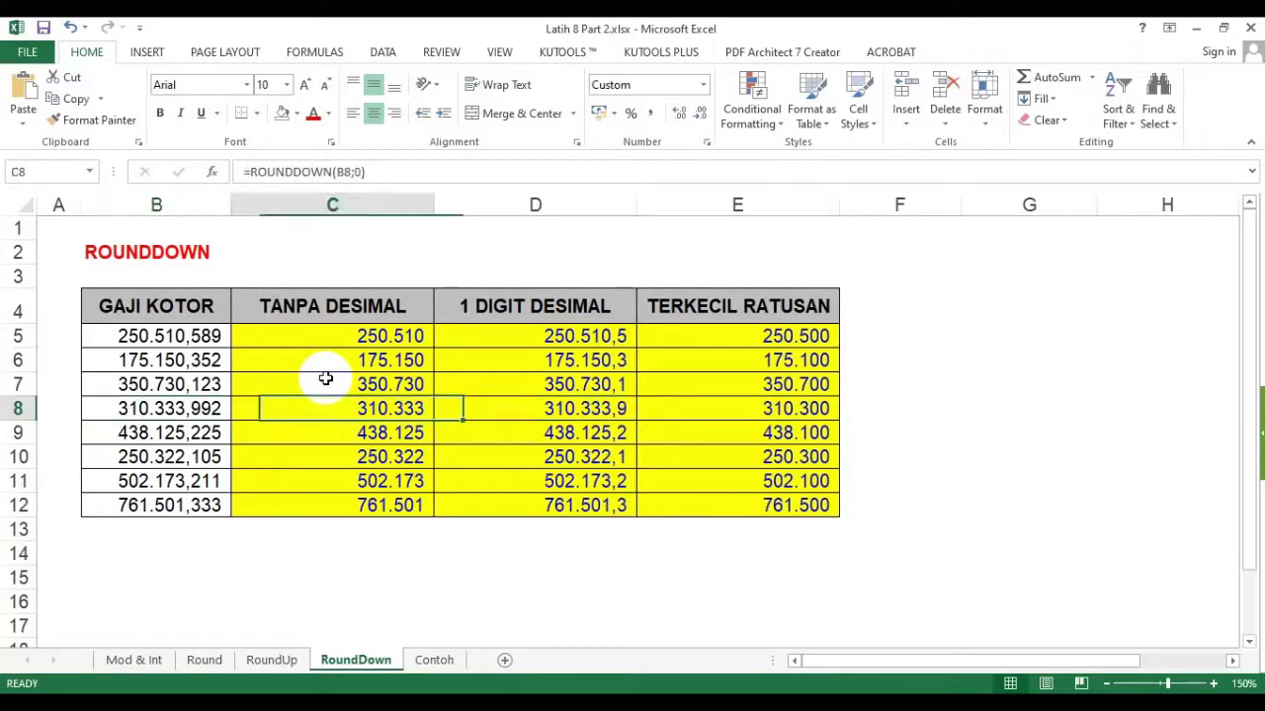
pyautogui.press('Left')
pyautogui.press('Left')
pyautogui.press('Right')
pyautogui.press('Right')
pyautogui.press('Right')
pyautogui.press('Right')
pyautogui.press('Right')
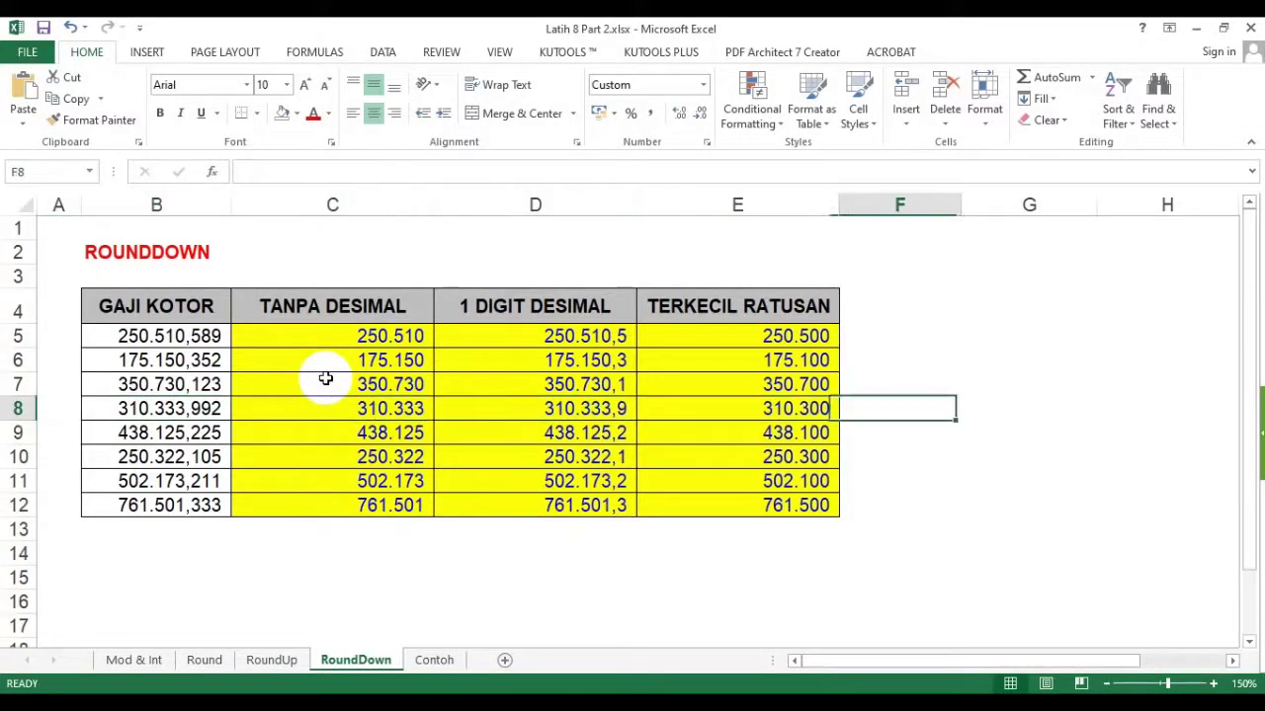
pyautogui.press('Left')
pyautogui.press('Left')
pyautogui.press('Left')
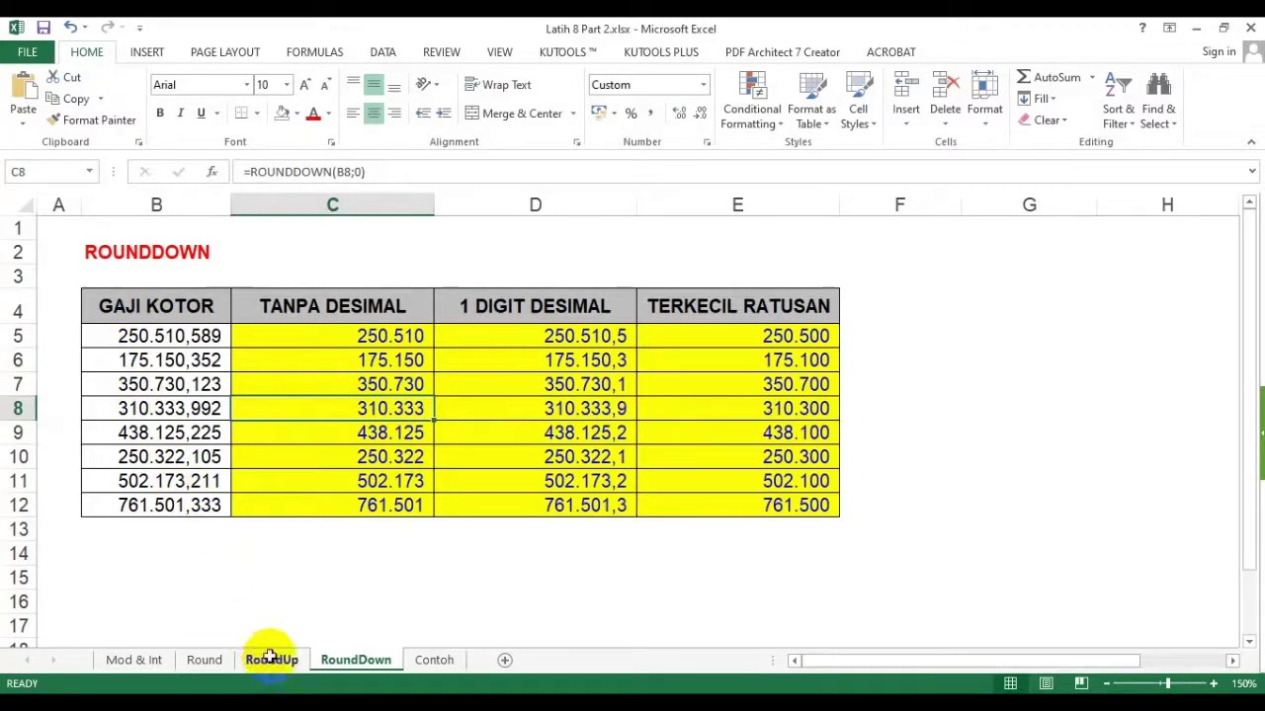
# - Review the Round sheet and copy the ROUND formula text from C5
pyautogui.click(325, 479)
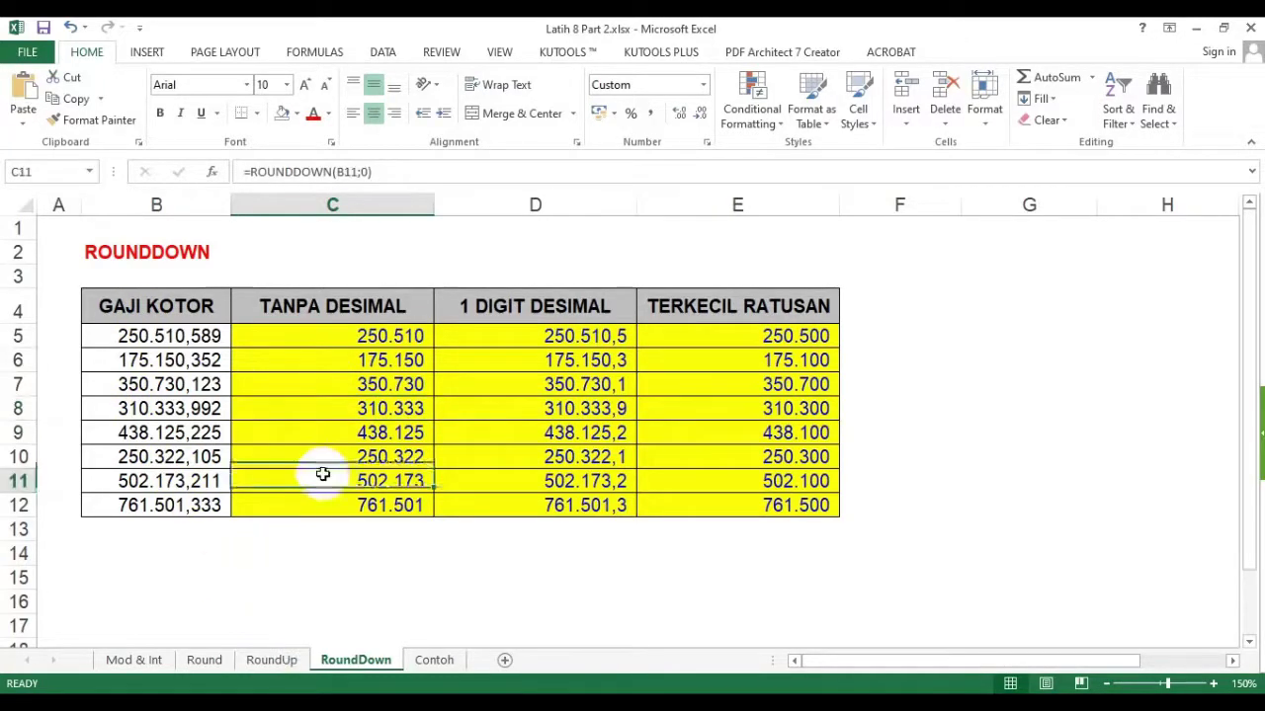
pyautogui.click(140, 664)
pyautogui.click(203, 660)
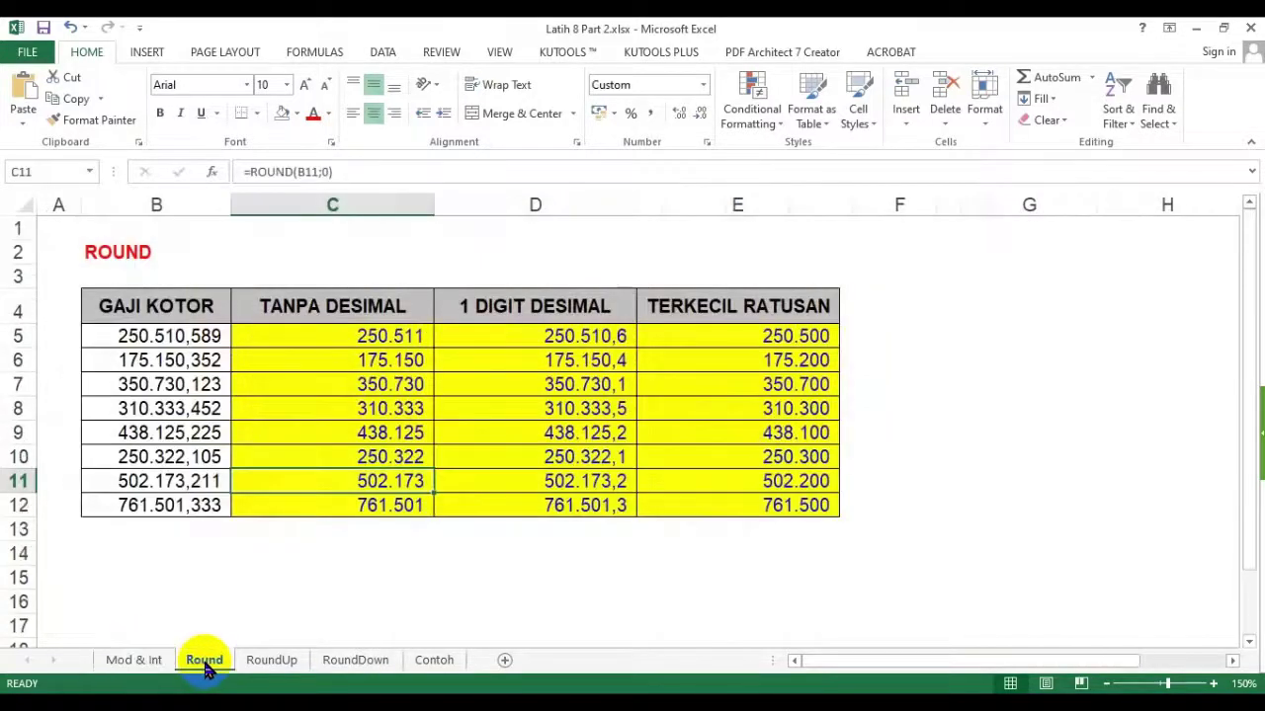
pyautogui.click(161, 554)
pyautogui.click(305, 548)
pyautogui.click(342, 340)
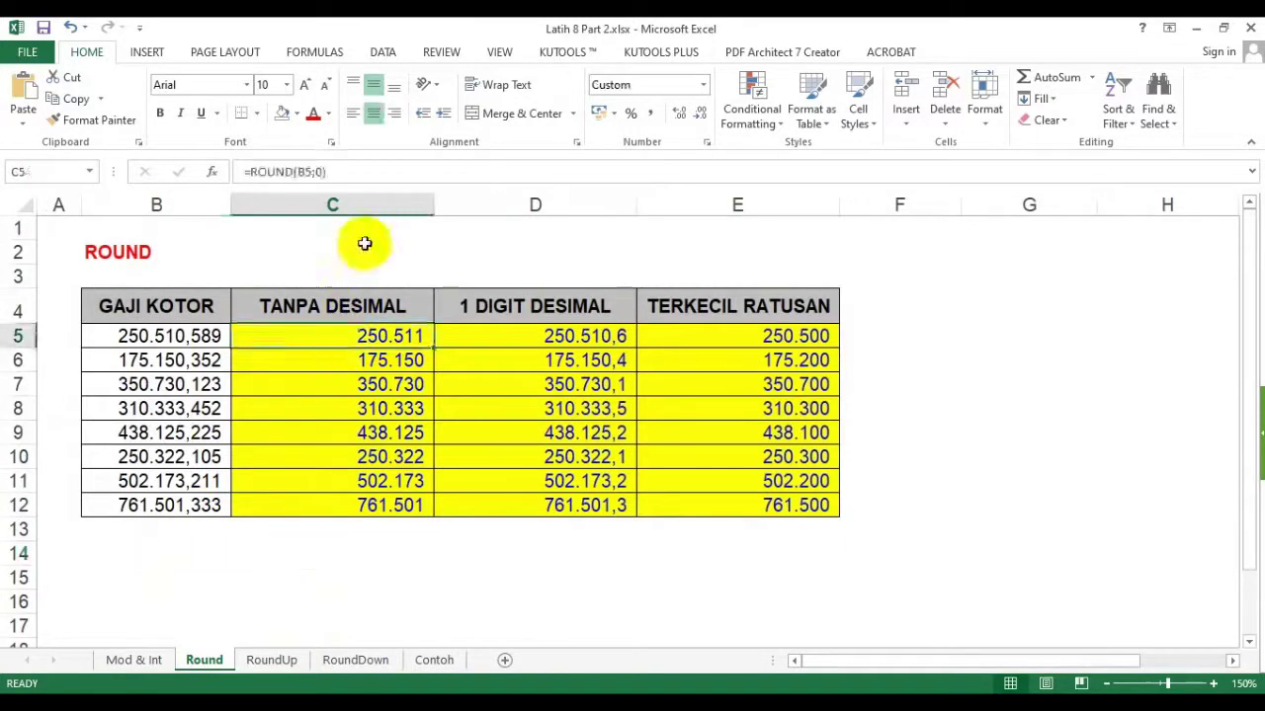
pyautogui.click(369, 178)
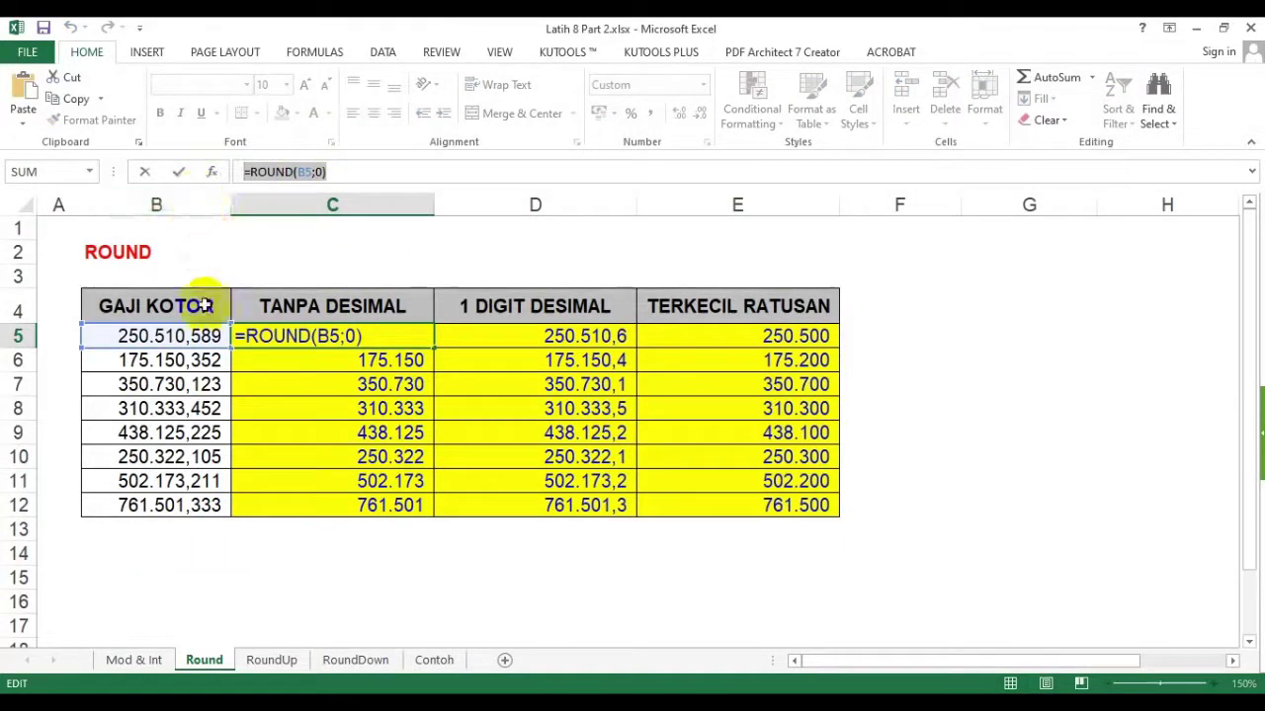
pyautogui.press('Escape')
# - Put the label '=ROUND(B5;0) in C14 as bold, red, centred text
pyautogui.click(316, 552)
pyautogui.write("'")
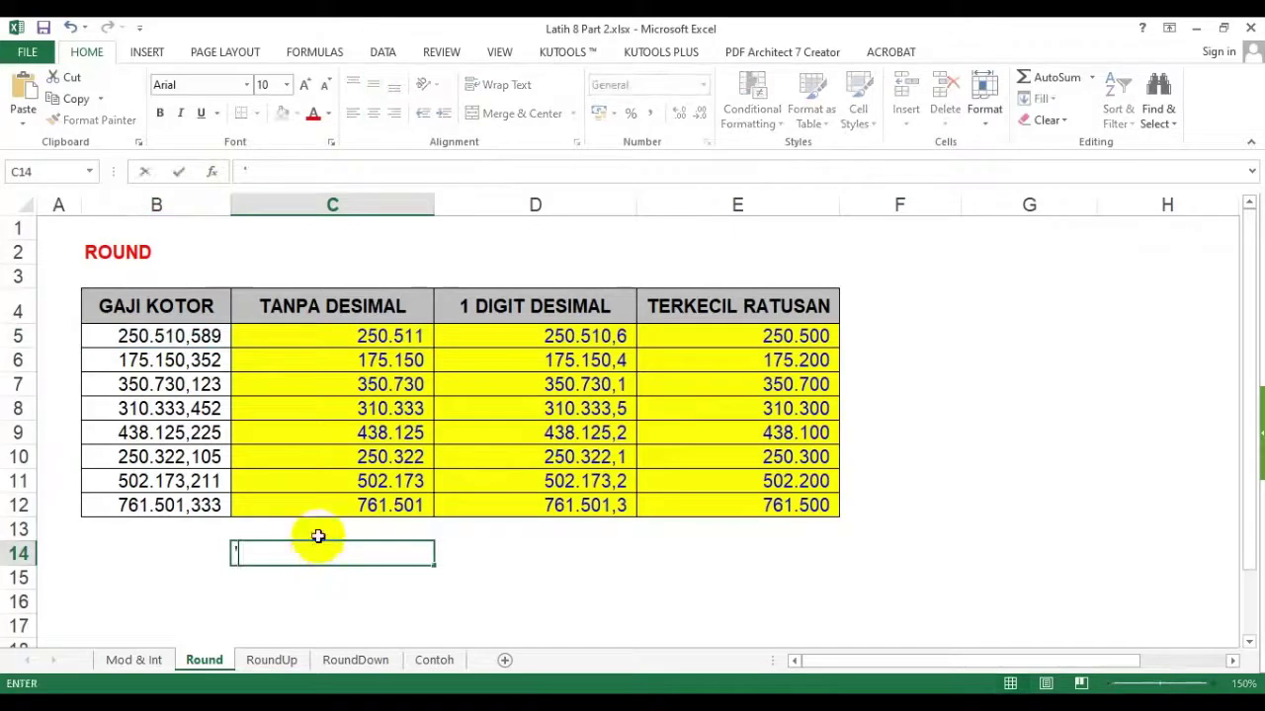
pyautogui.write('=ROUND(B5;0)')
pyautogui.press('Return')
pyautogui.click(304, 554)
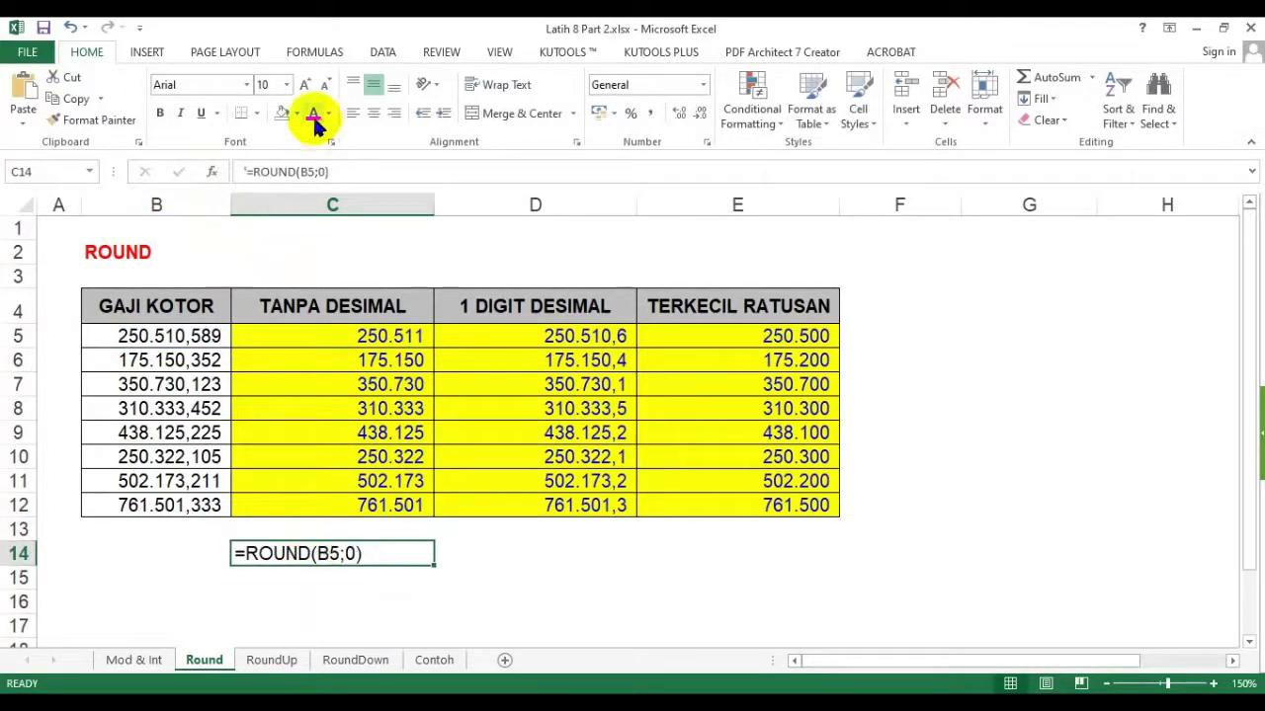
pyautogui.click(159, 113)
pyautogui.click(488, 334)
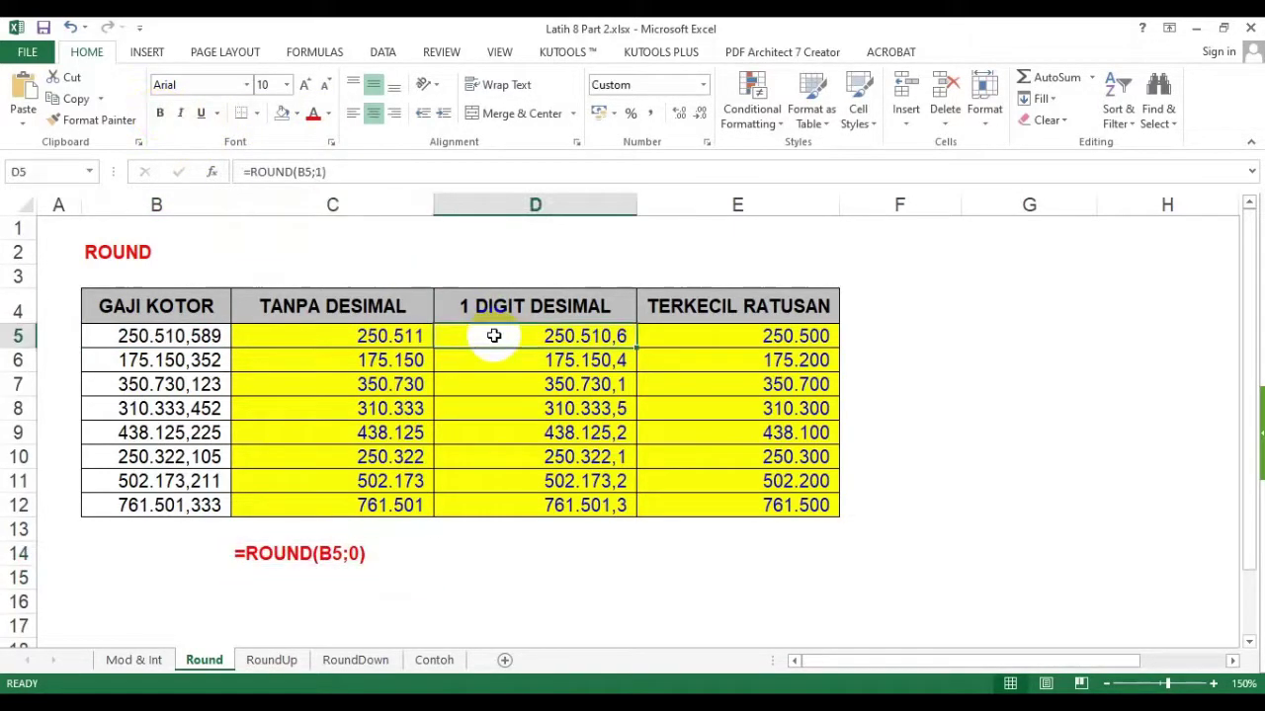
pyautogui.click(304, 559)
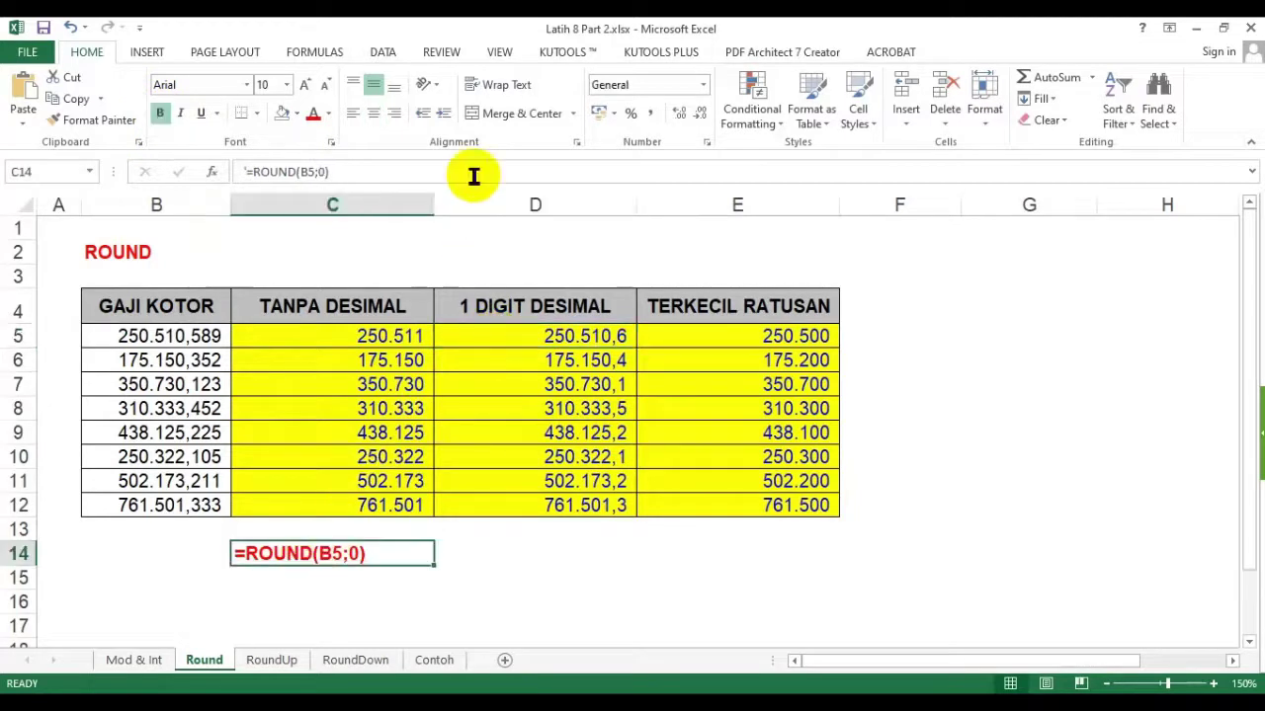
pyautogui.click(373, 113)
# - Paste D5's formula as text label =ROUND(B5;1) in D14, bold, red and centred
pyautogui.click(508, 333)
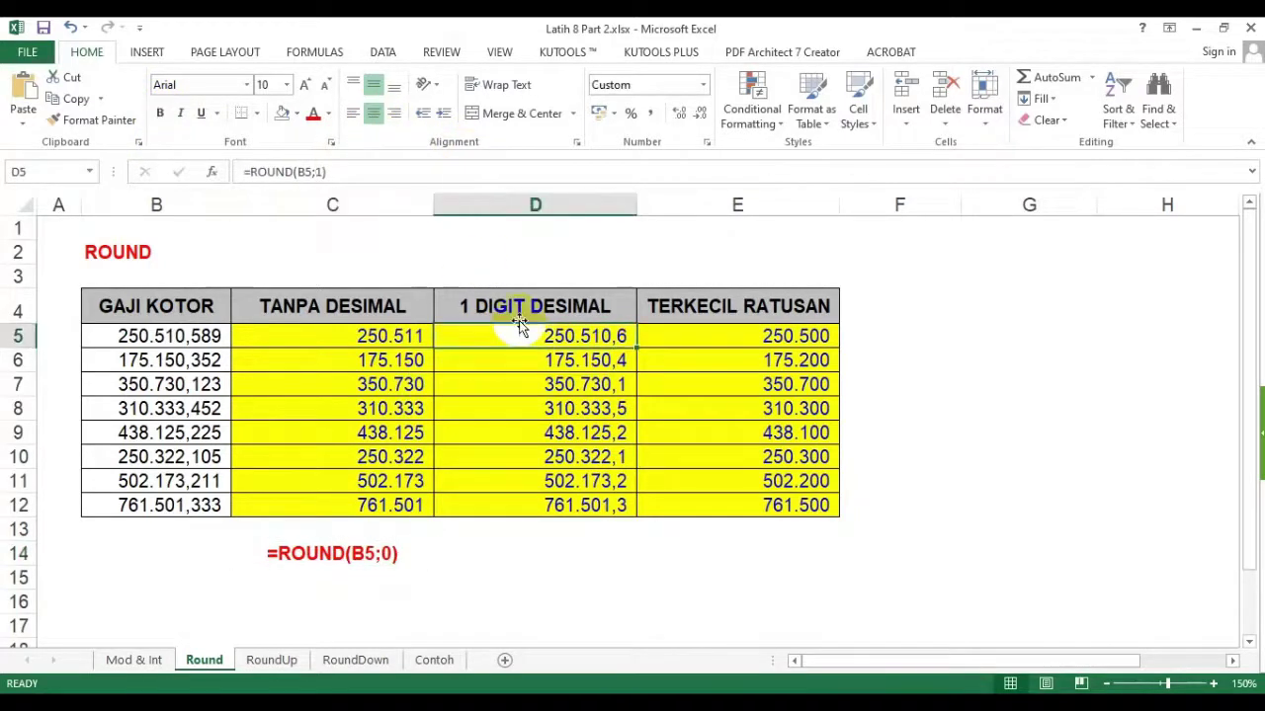
pyautogui.click(289, 171)
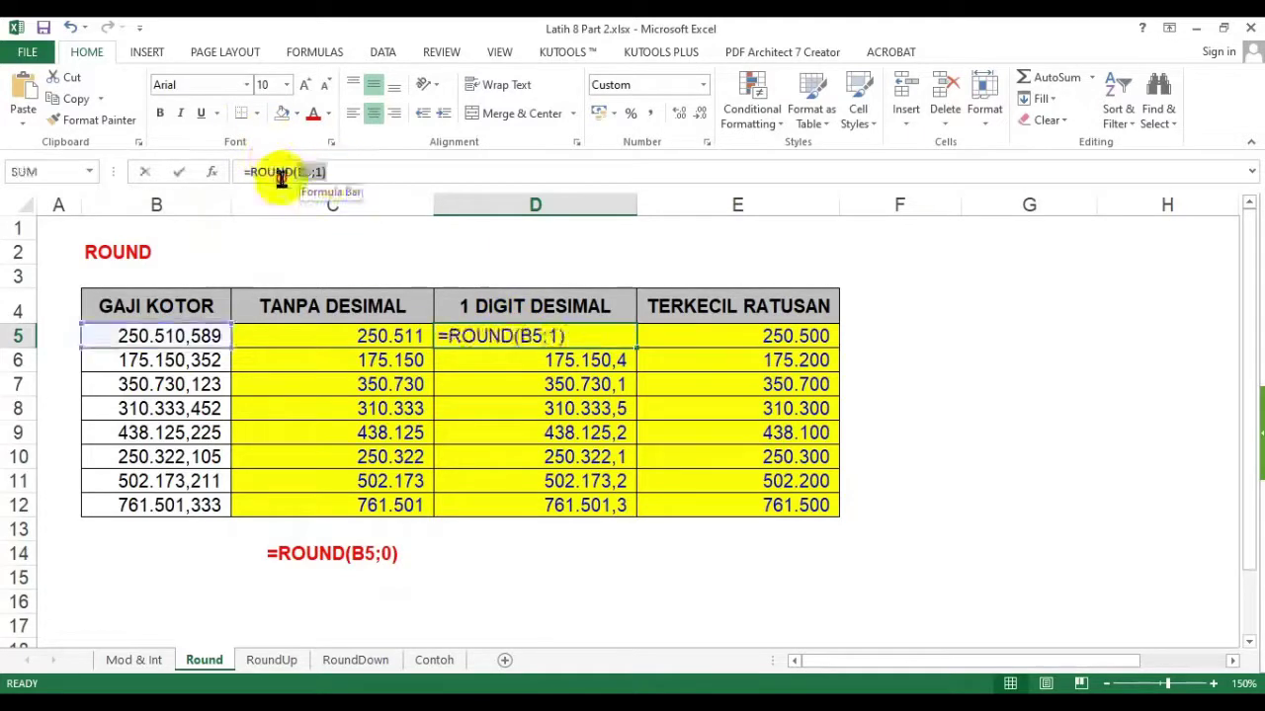
pyautogui.moveTo(328, 172); pyautogui.dragTo(245, 171)
pyautogui.hotkey('ctrl', 'c')
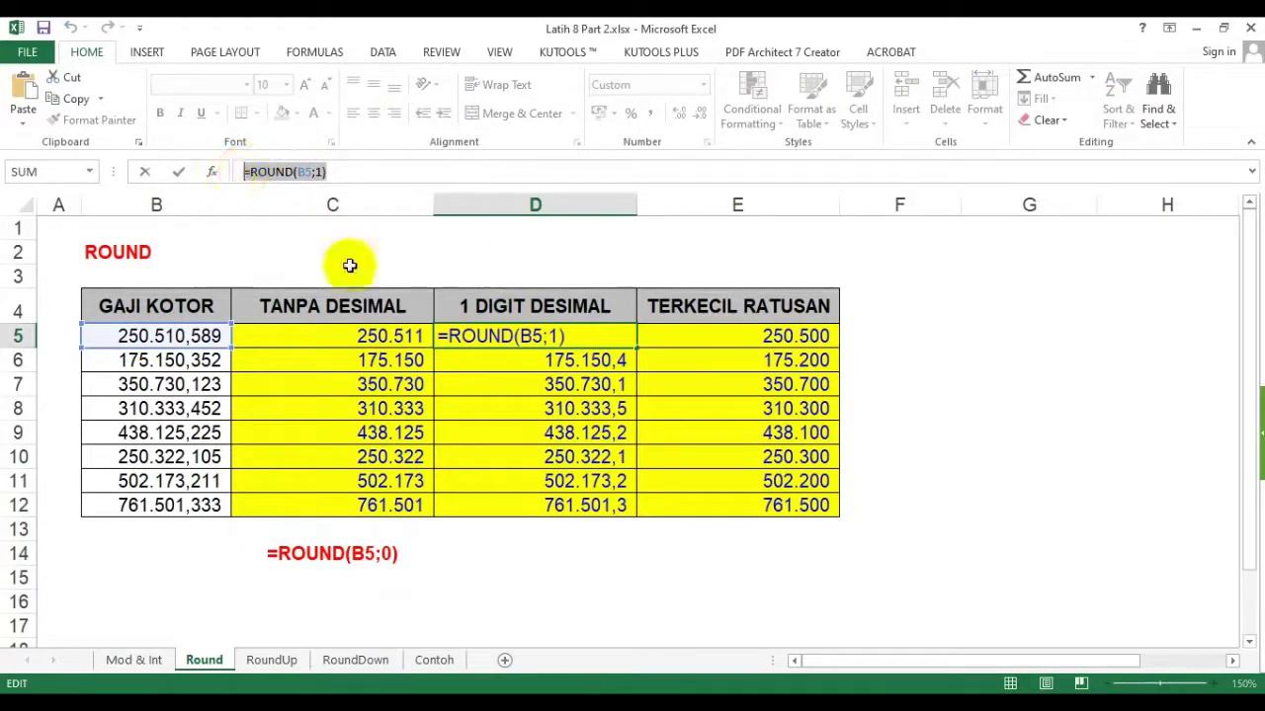
pyautogui.press('Escape')
pyautogui.click(524, 553)
pyautogui.write("'")
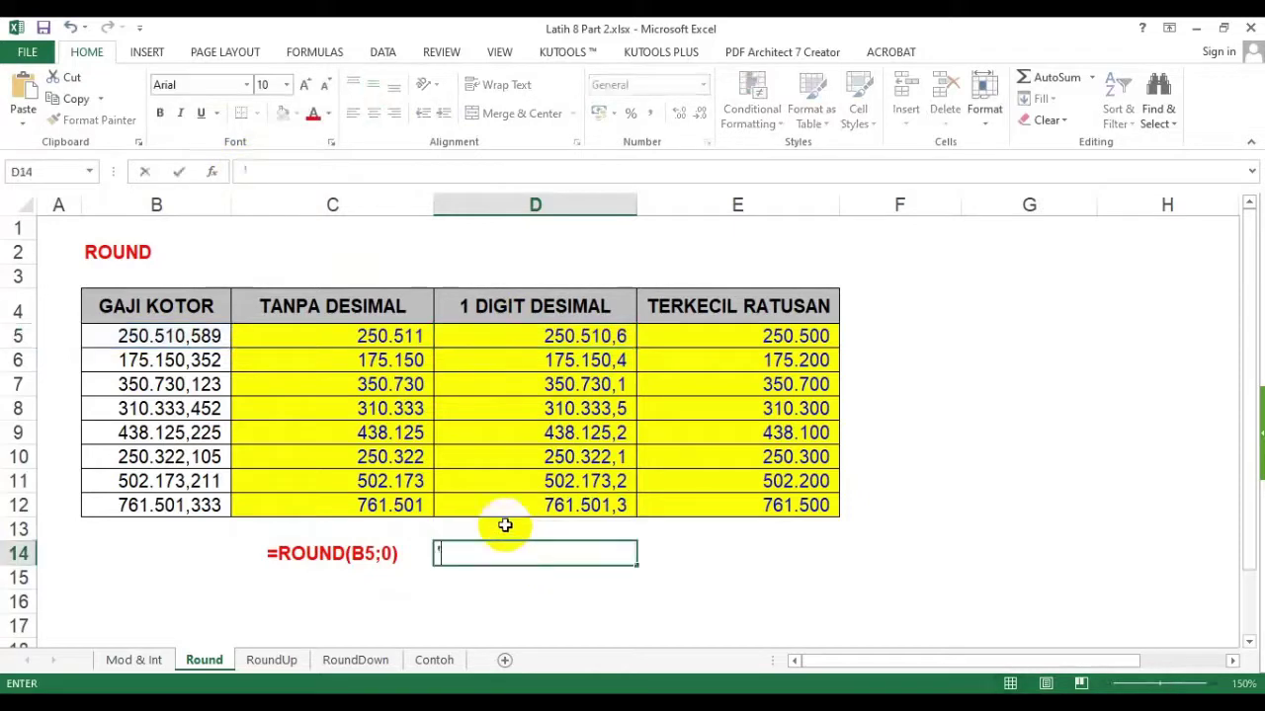
pyautogui.hotkey('ctrl', 'v')
pyautogui.press('Return')
pyautogui.click(497, 549)
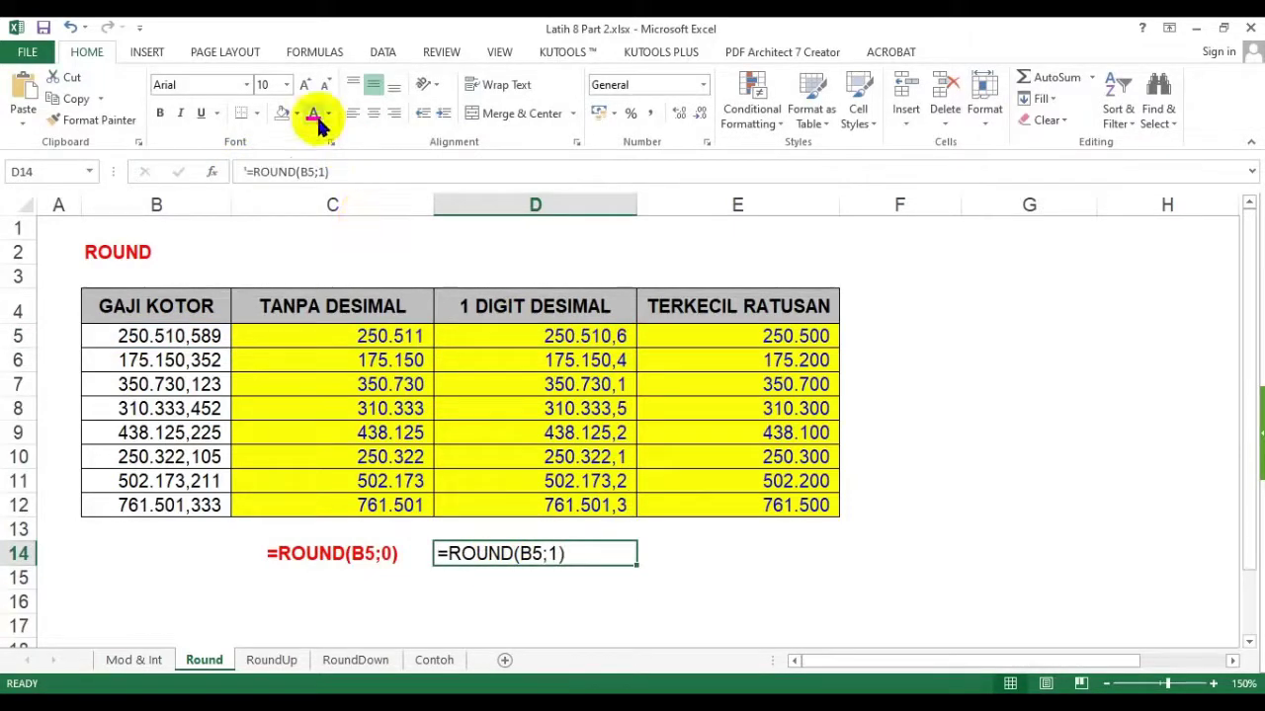
pyautogui.click(160, 113)
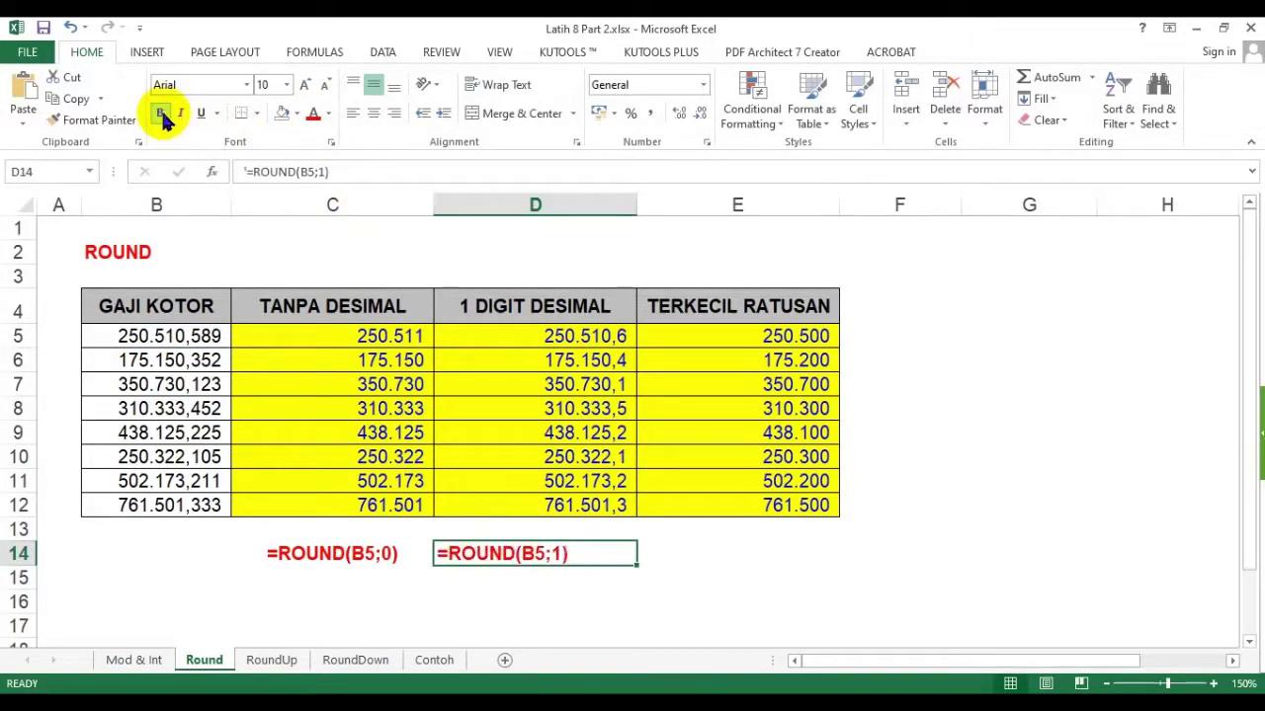
pyautogui.click(374, 113)
# - Add the centred label =ROUND(B5;-2) in E14 and check all three row 14 labels
pyautogui.click(714, 340)
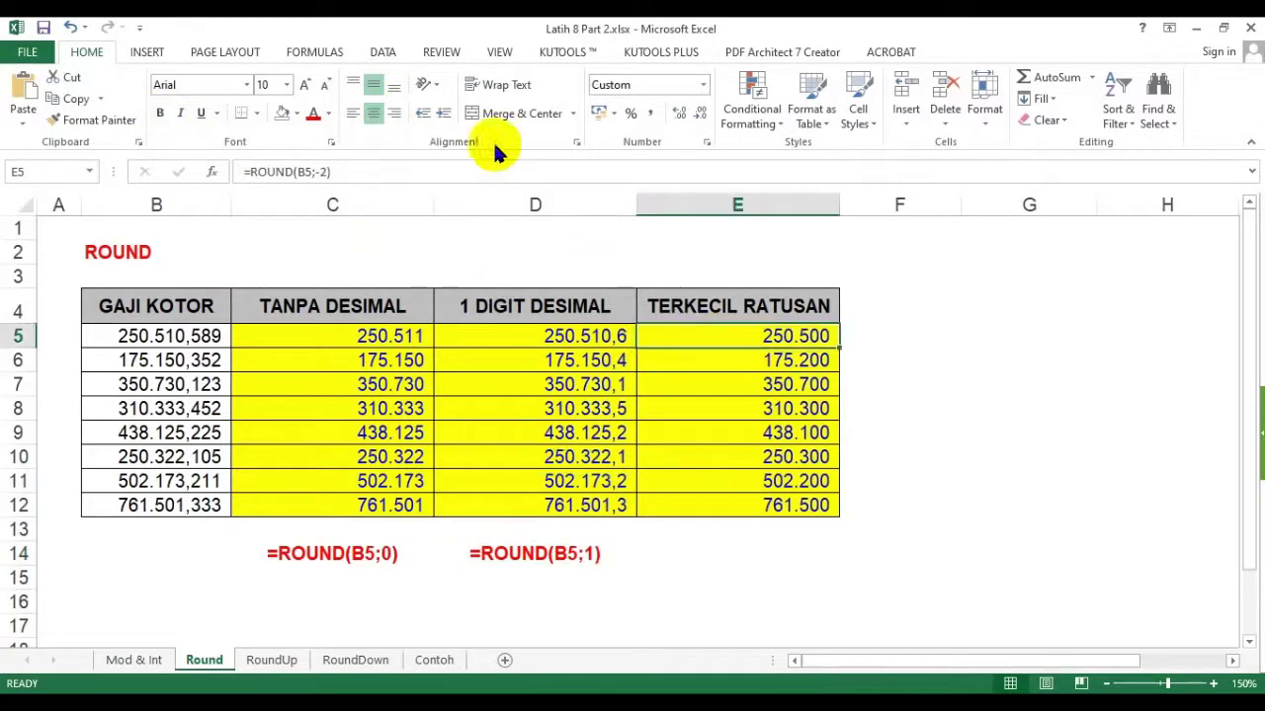
pyautogui.click(389, 164)
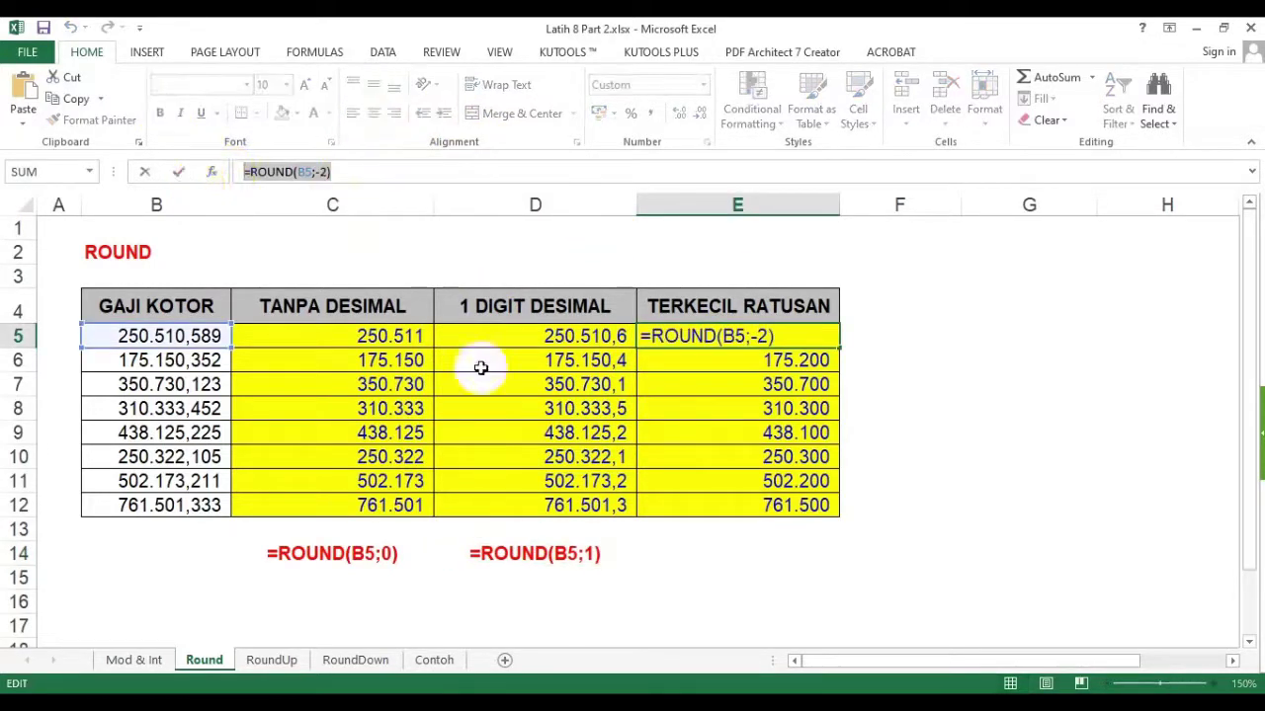
pyautogui.press('Escape')
pyautogui.click(728, 568)
pyautogui.write("'=ROUND(B5;-2)")
pyautogui.press('Return')
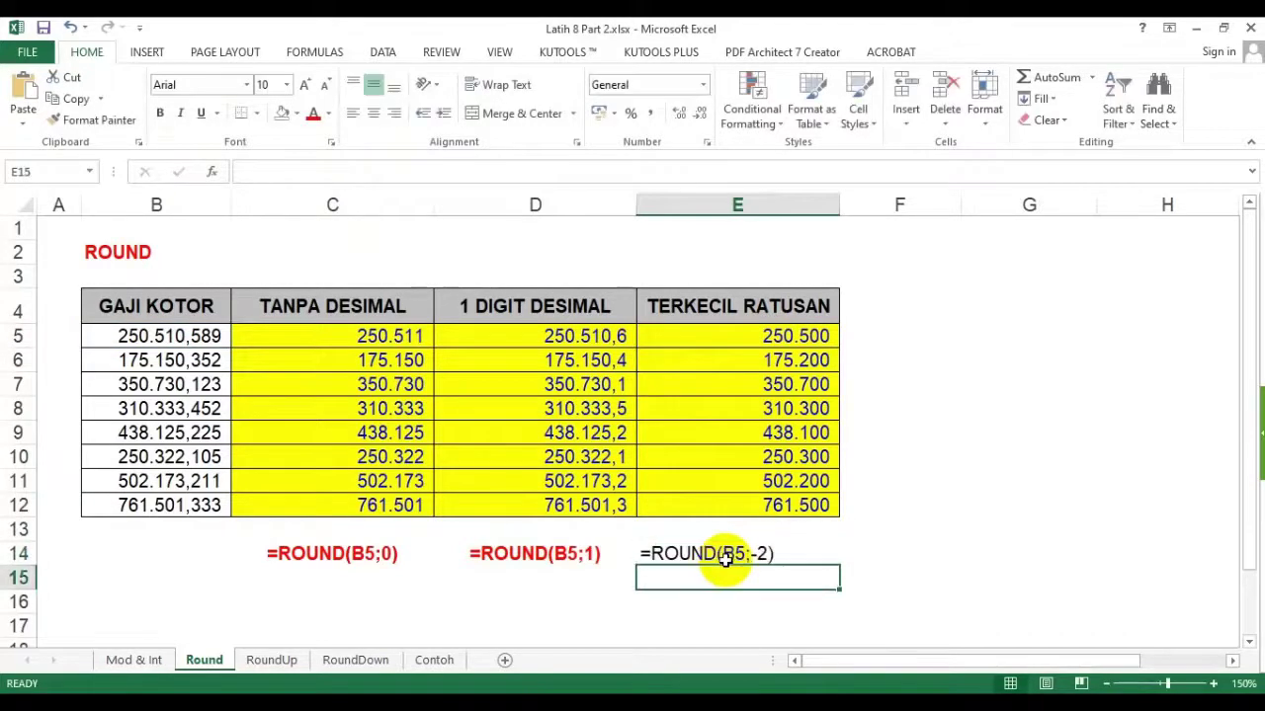
pyautogui.click(726, 556)
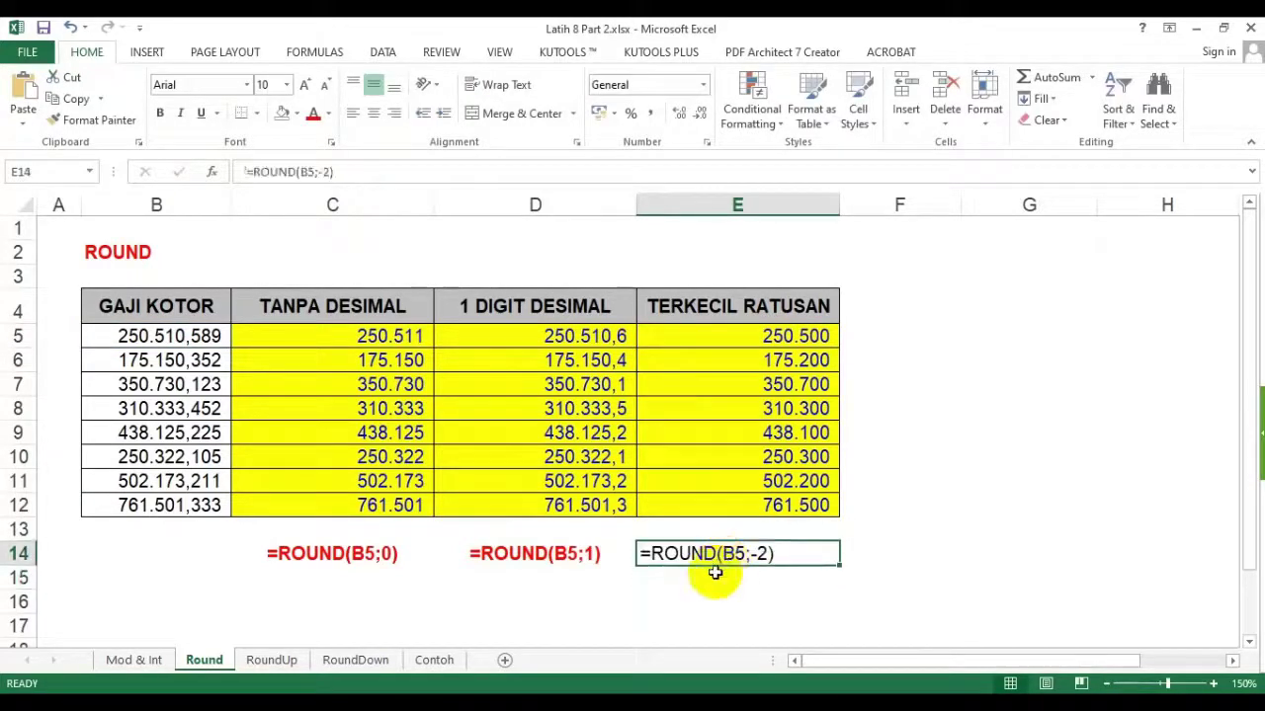
pyautogui.click(374, 116)
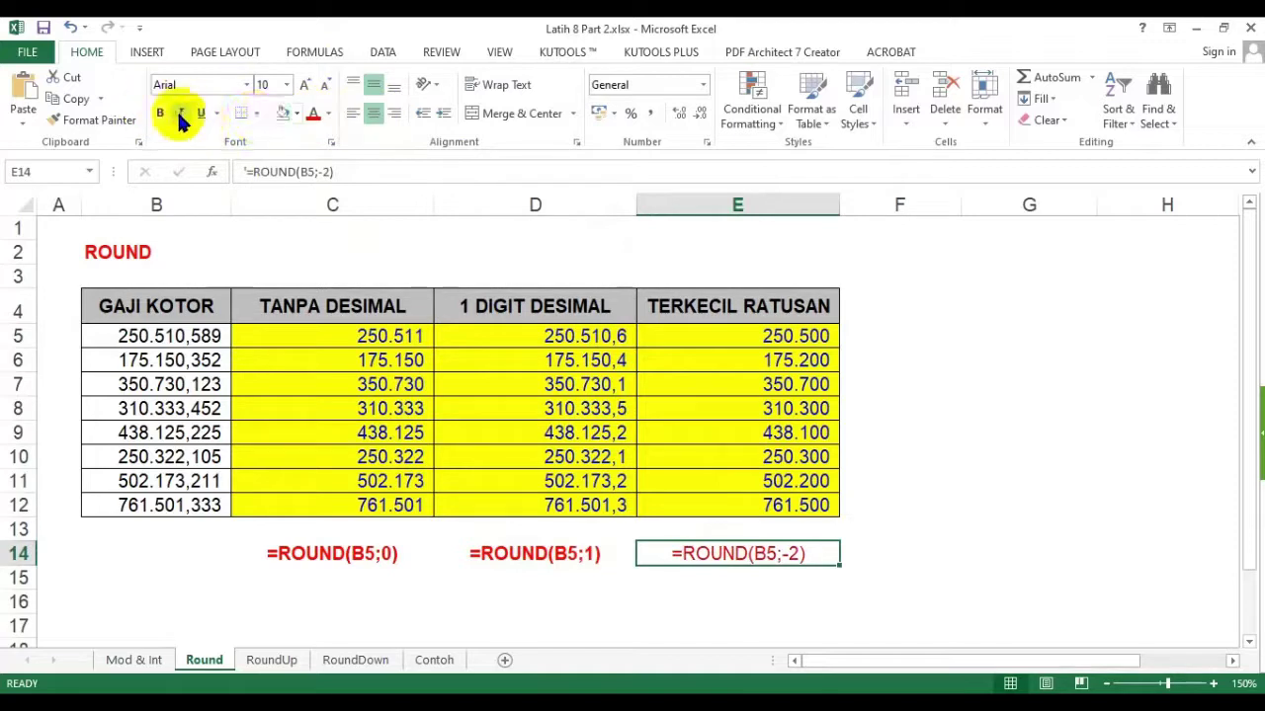
pyautogui.click(339, 565)
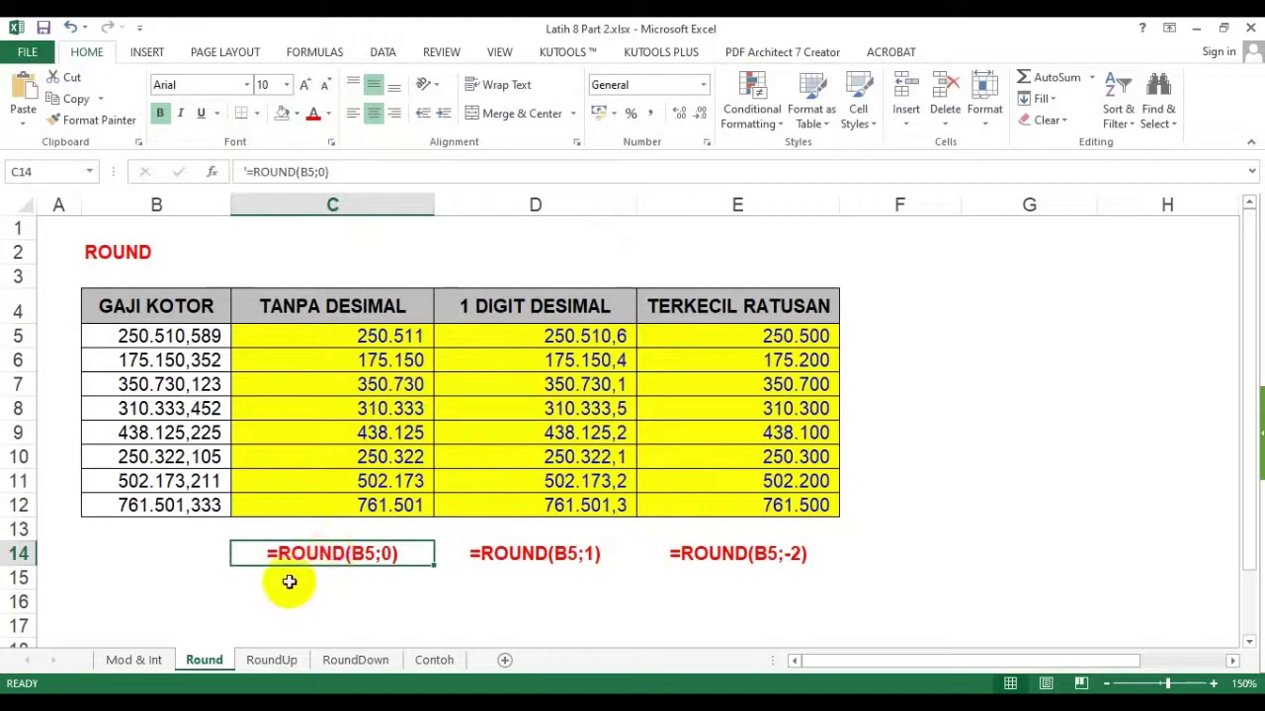
pyautogui.click(499, 550)
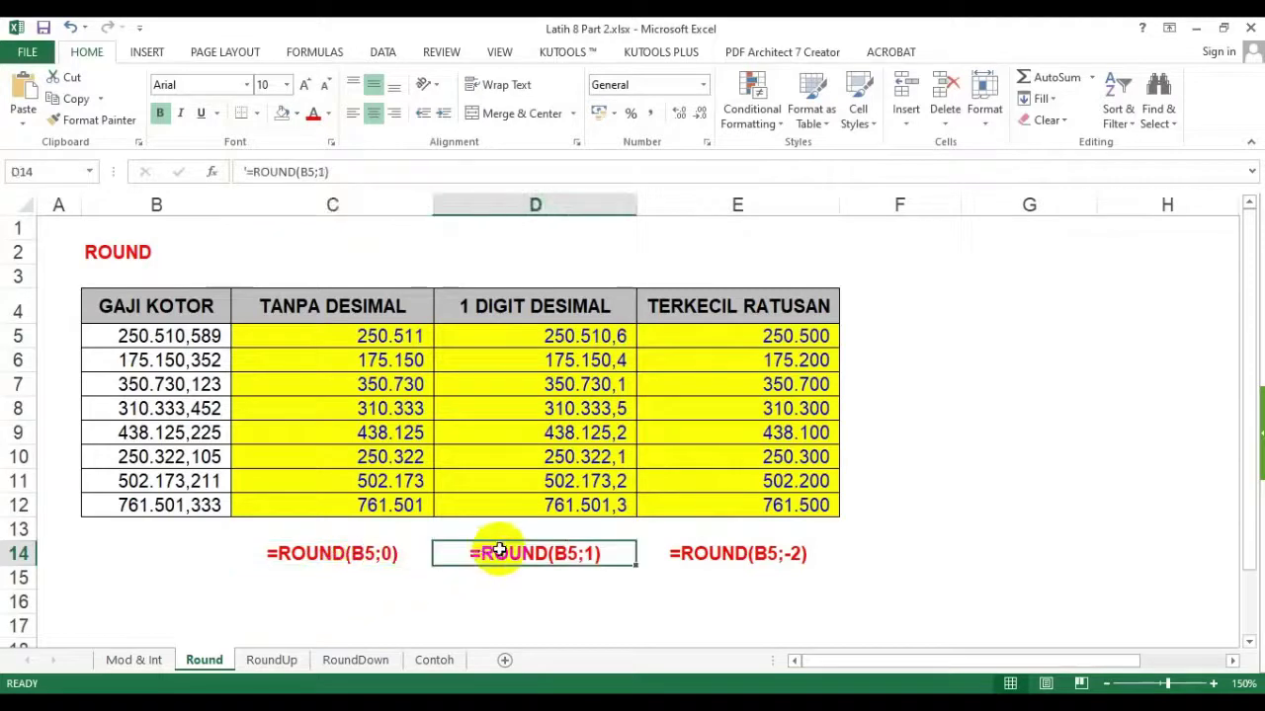
pyautogui.click(731, 551)
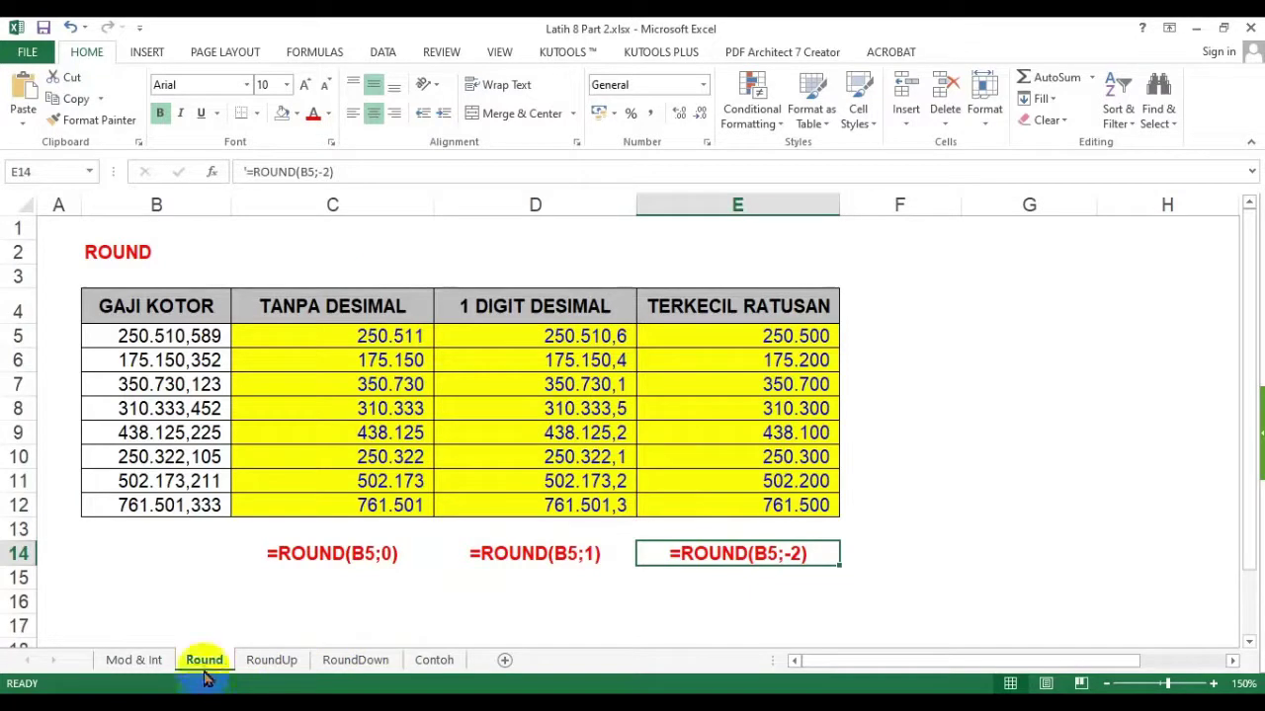
# - Flip through the RoundUp, Round and RoundDown sheets, then go to the Contoh sheet
pyautogui.click(264, 662)
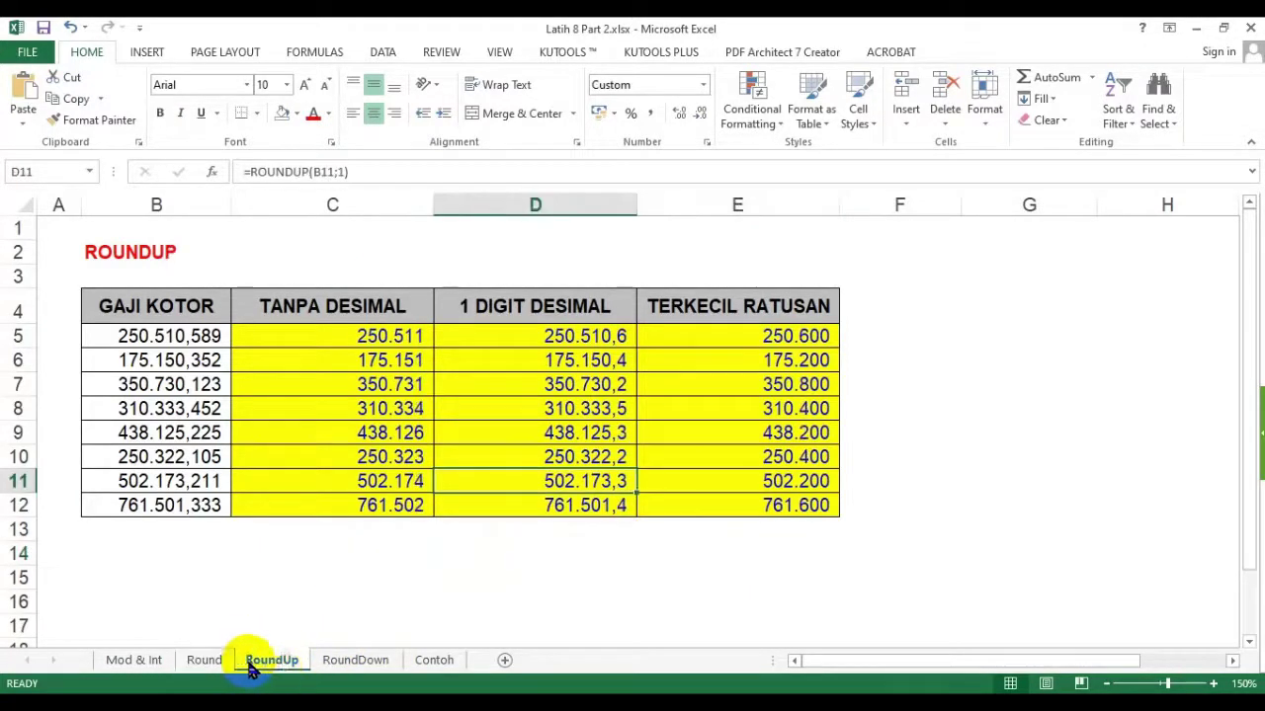
pyautogui.click(204, 660)
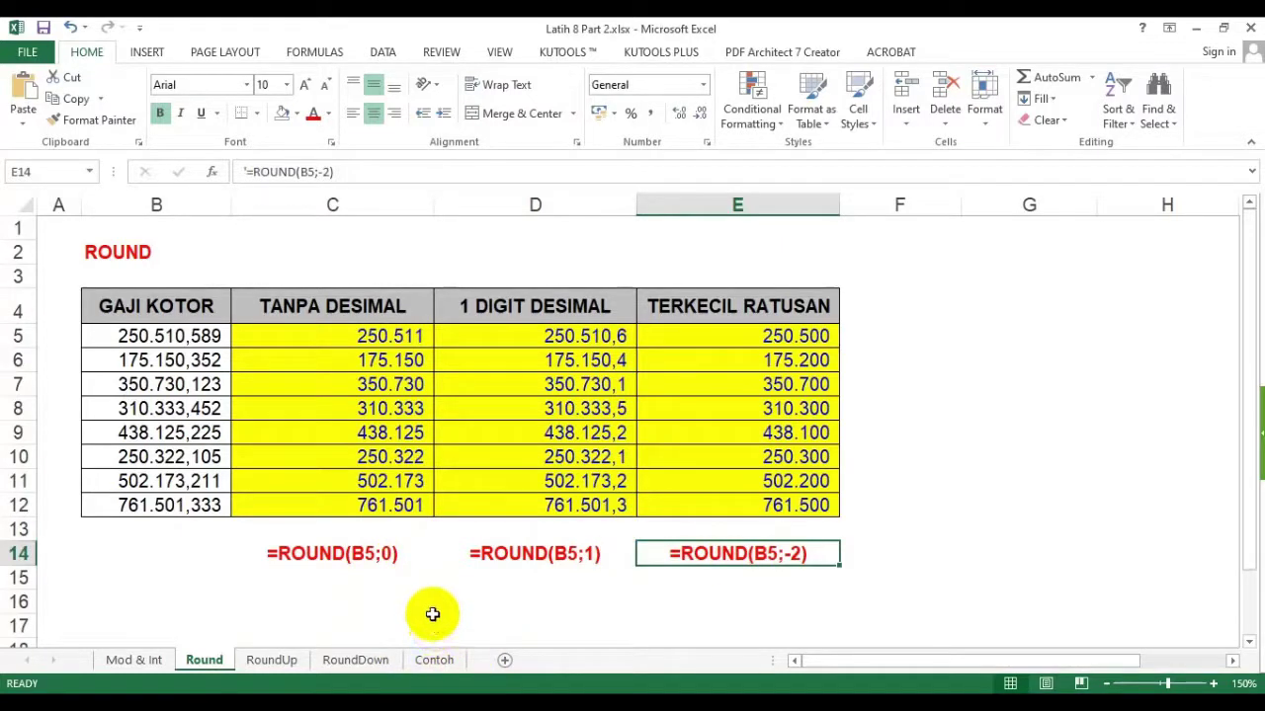
pyautogui.click(356, 659)
pyautogui.click(297, 668)
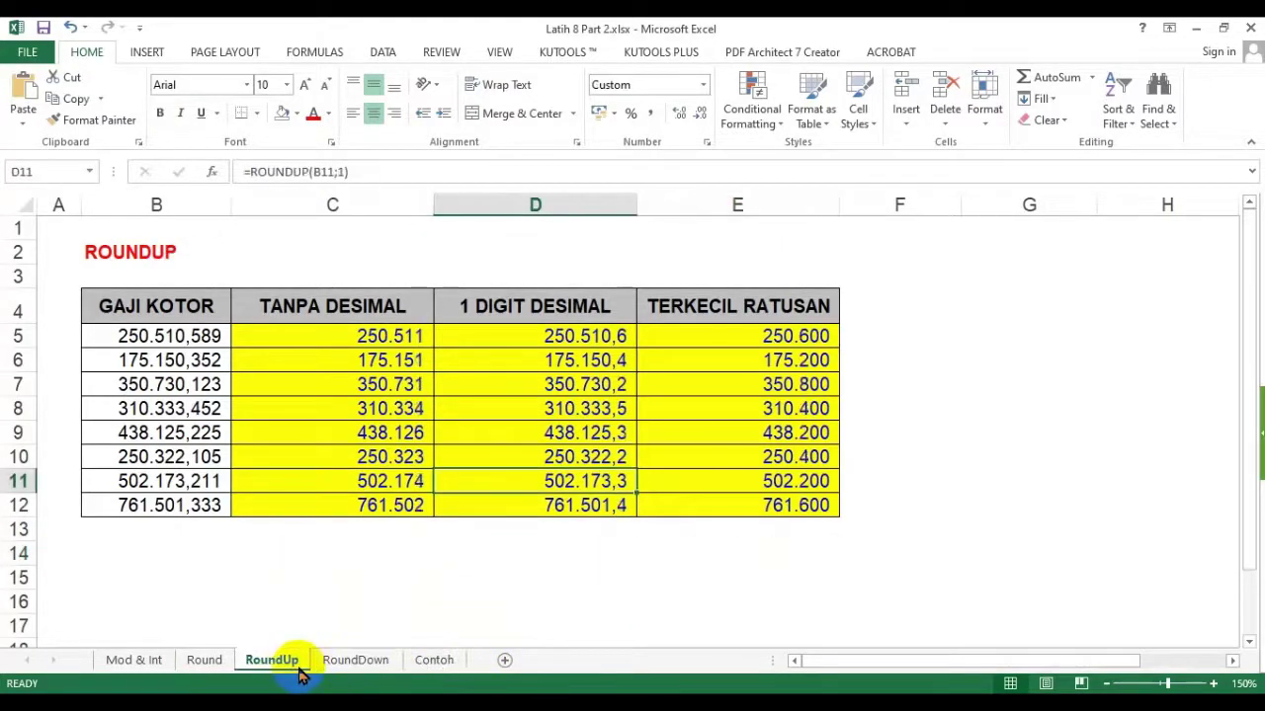
pyautogui.click(354, 661)
pyautogui.click(437, 571)
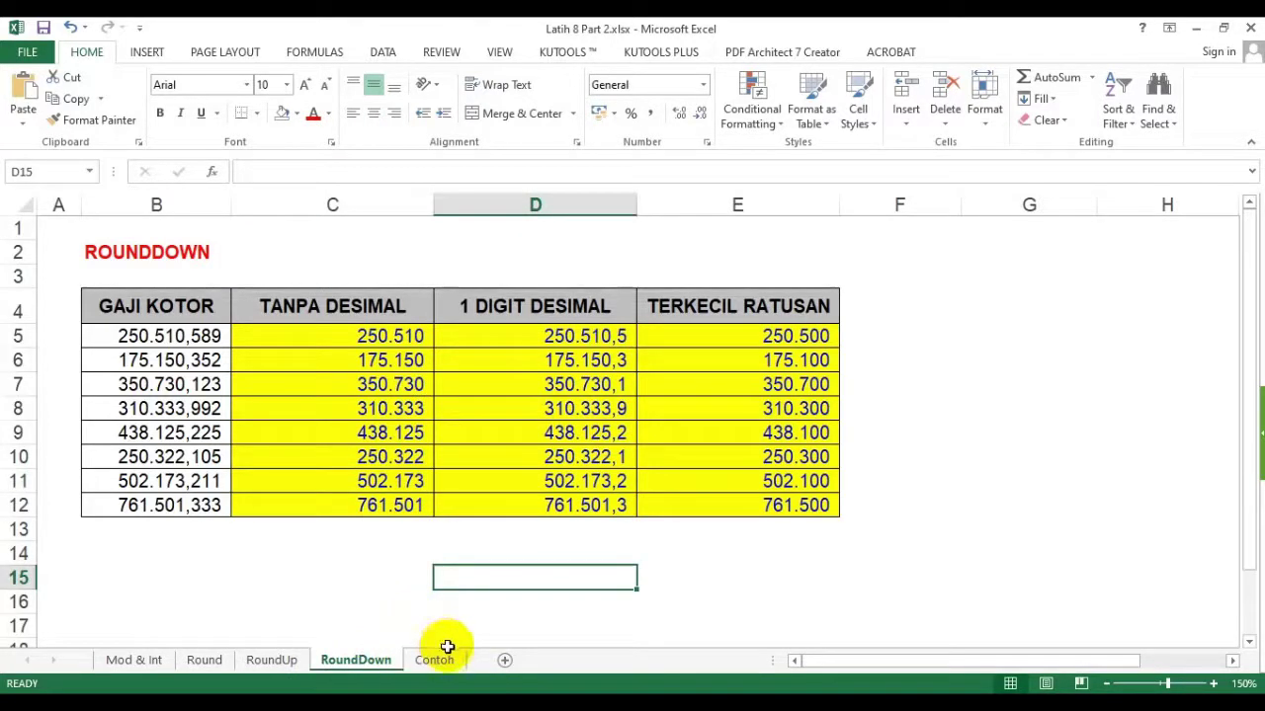
pyautogui.click(380, 597)
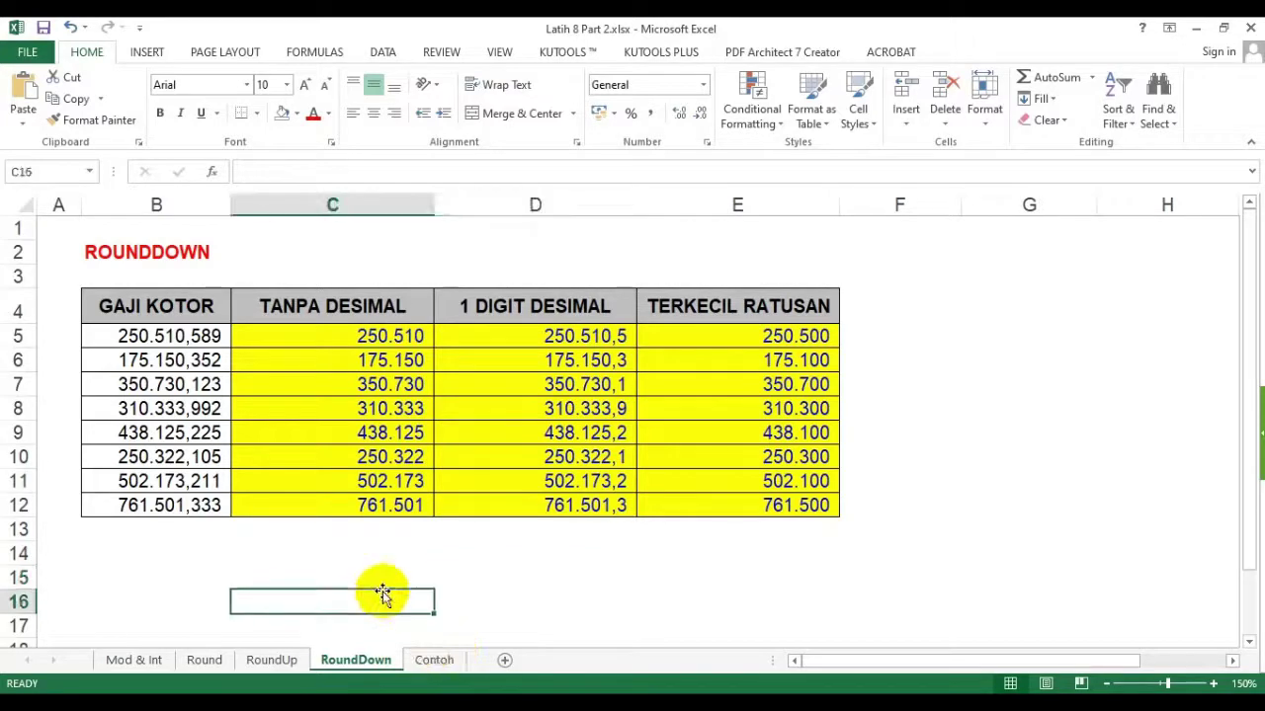
pyautogui.click(430, 661)
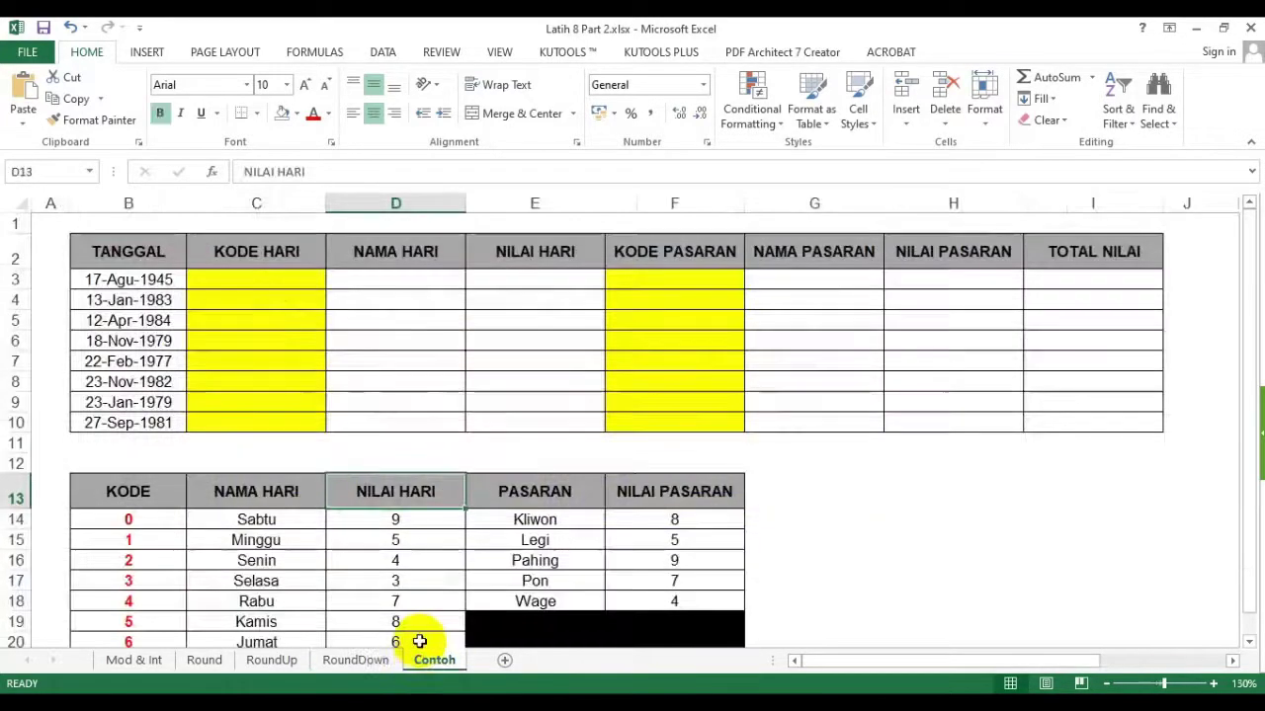
pyautogui.click(802, 440)
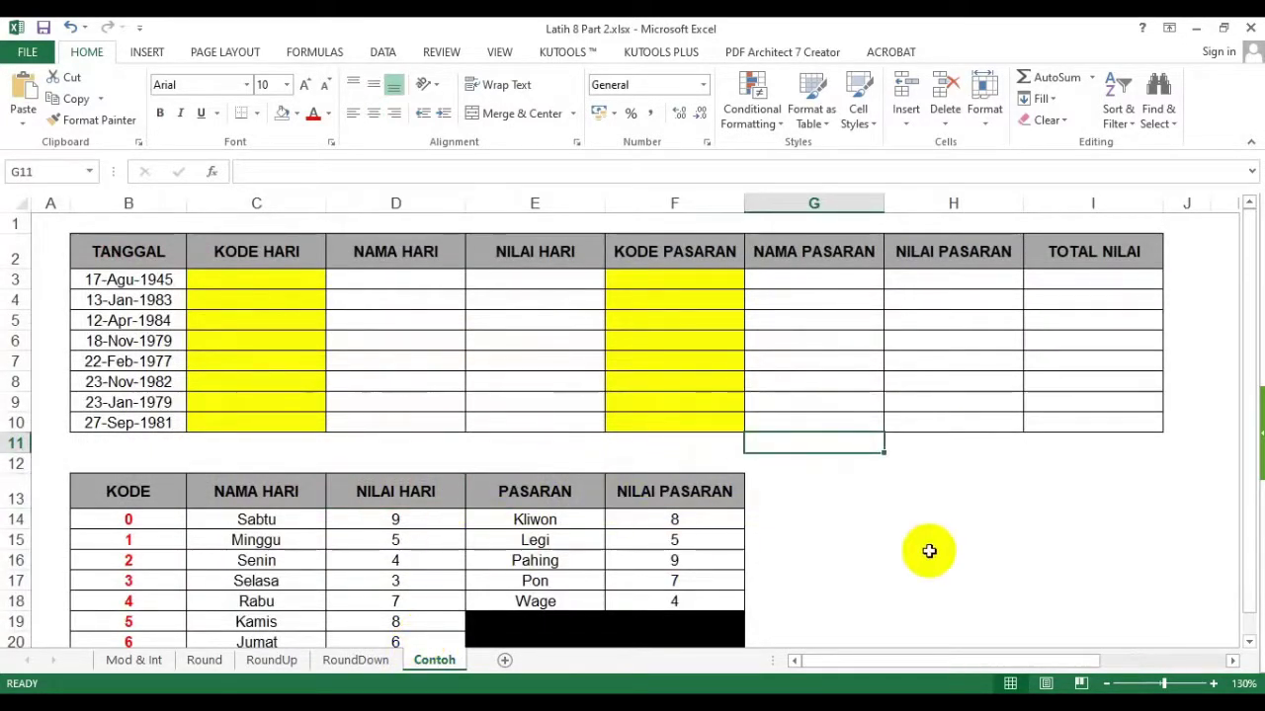
pyautogui.click(622, 616)
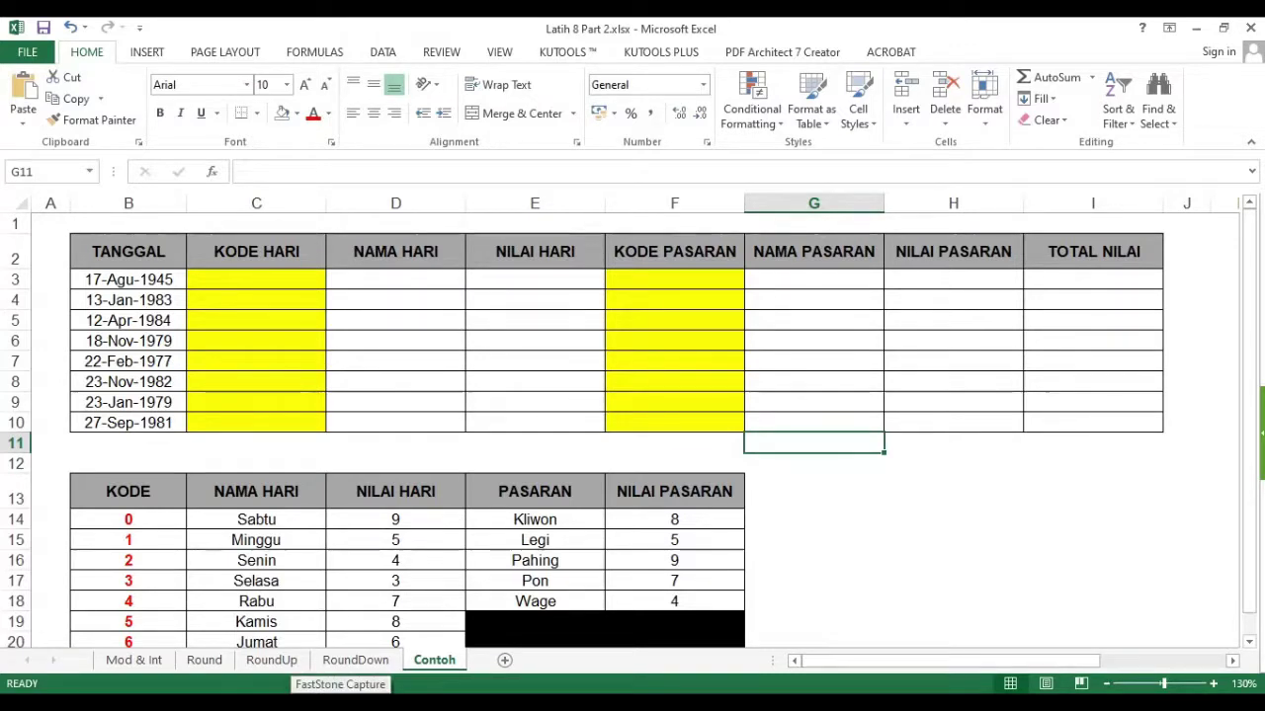
pyautogui.click(853, 506)
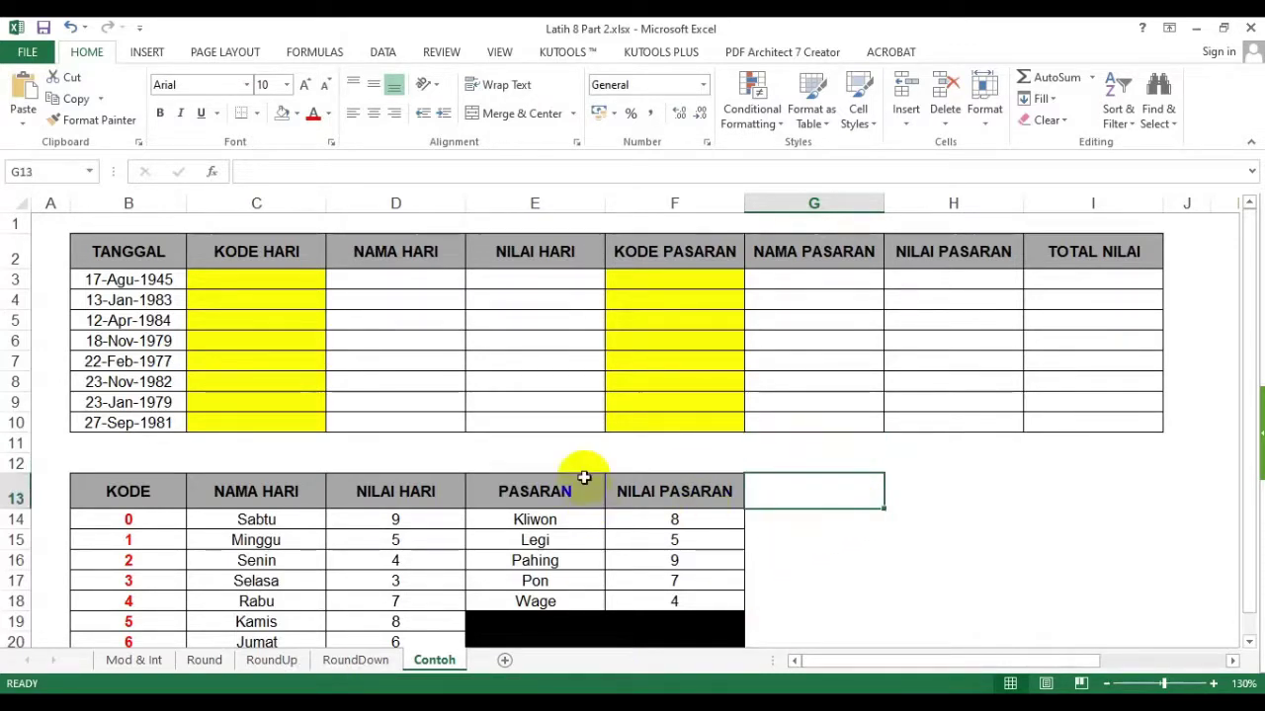
pyautogui.moveTo(256, 279); pyautogui.dragTo(255, 422)
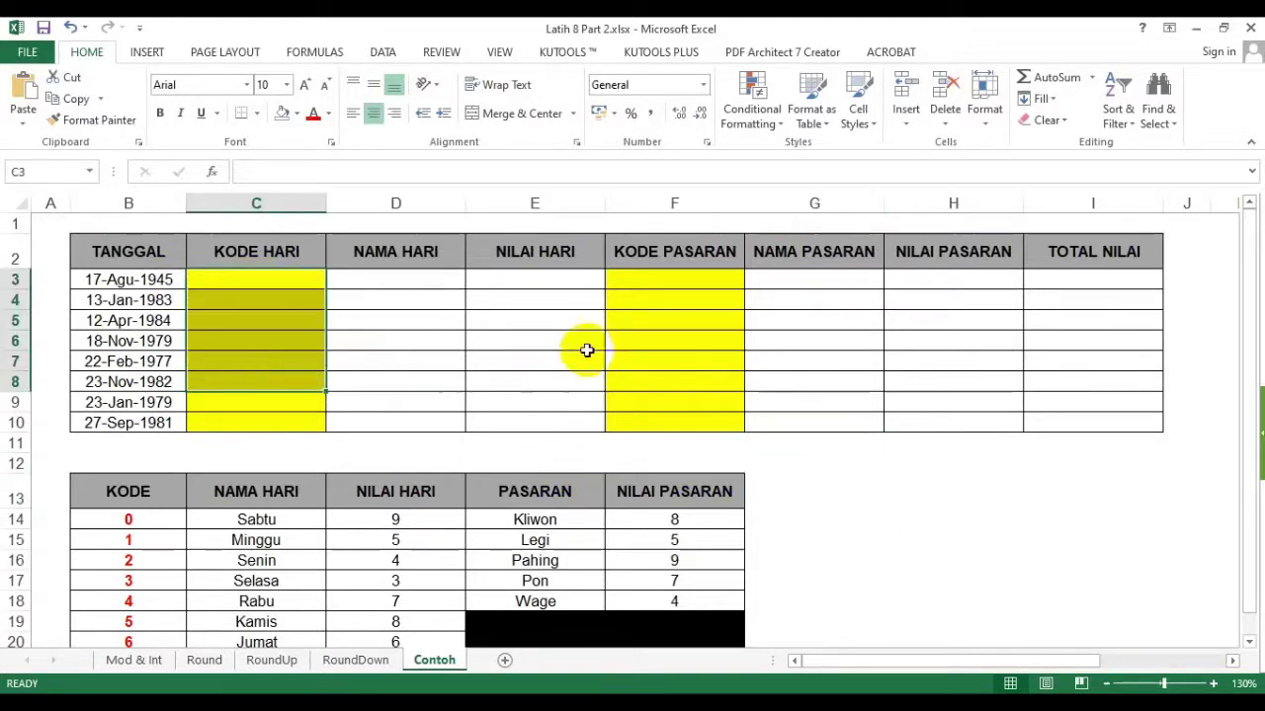
pyautogui.moveTo(673, 280); pyautogui.dragTo(673, 402)
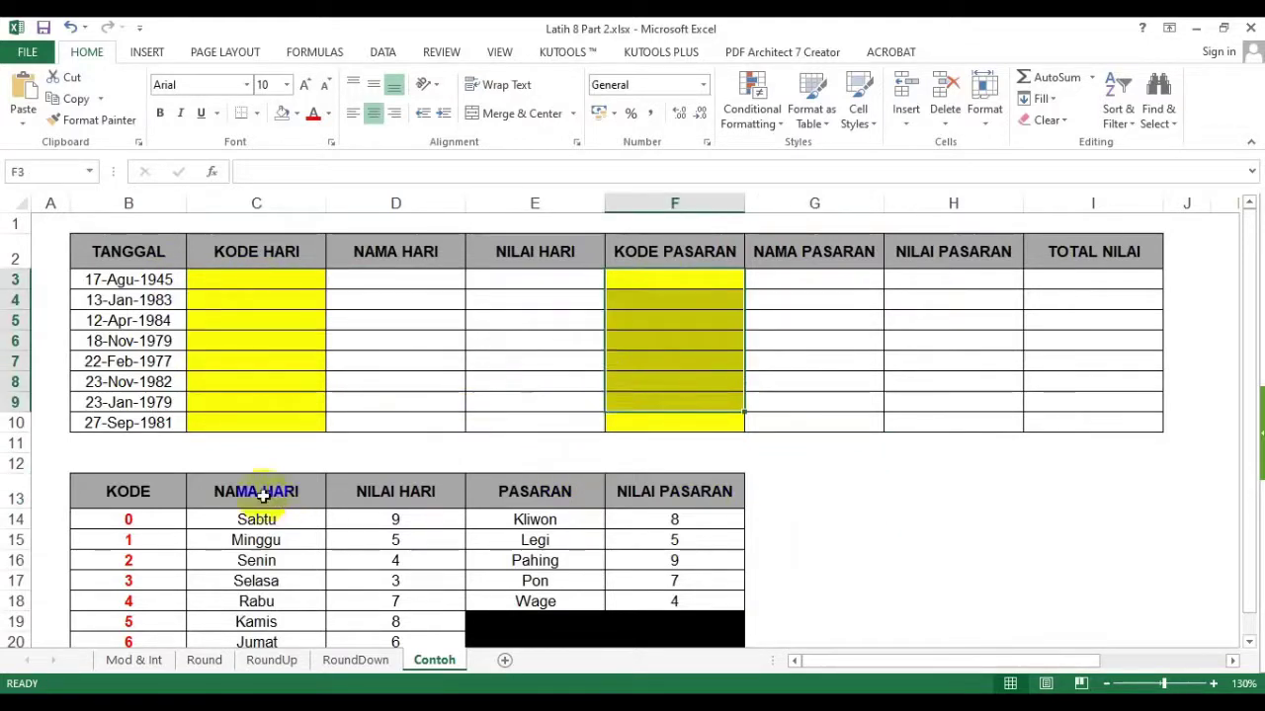
pyautogui.moveTo(124, 299); pyautogui.dragTo(134, 420)
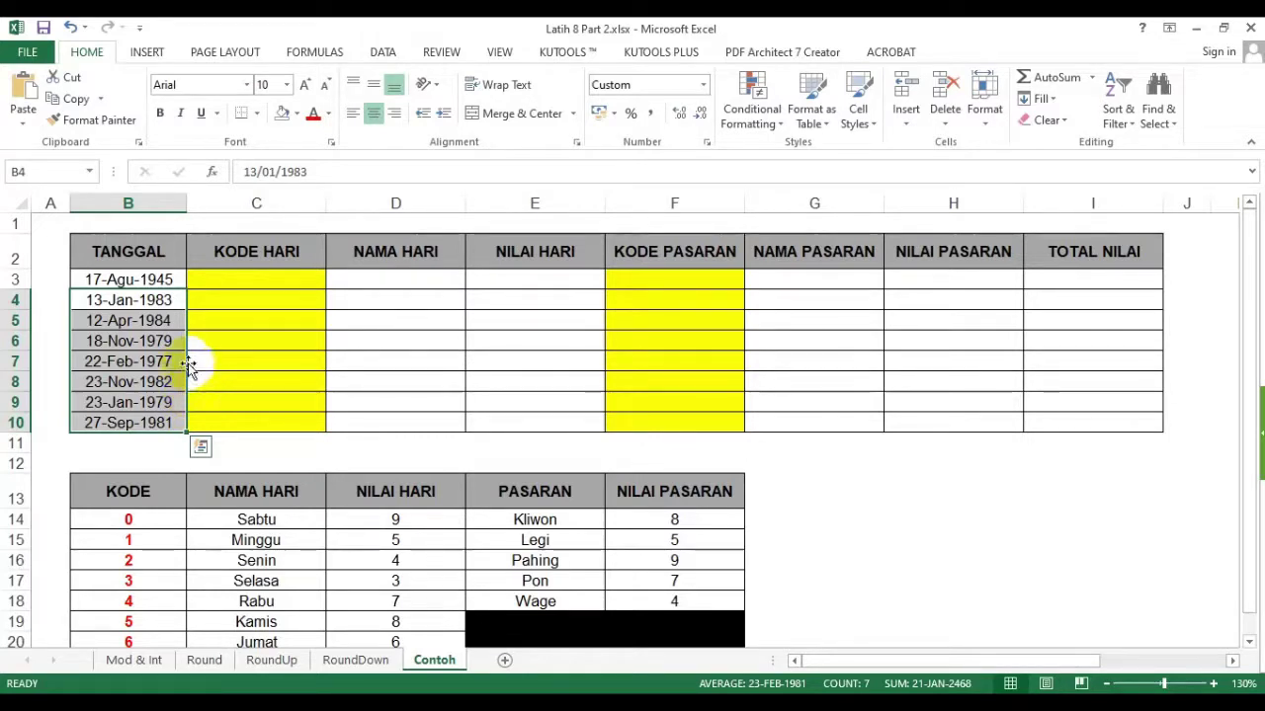
pyautogui.click(119, 304)
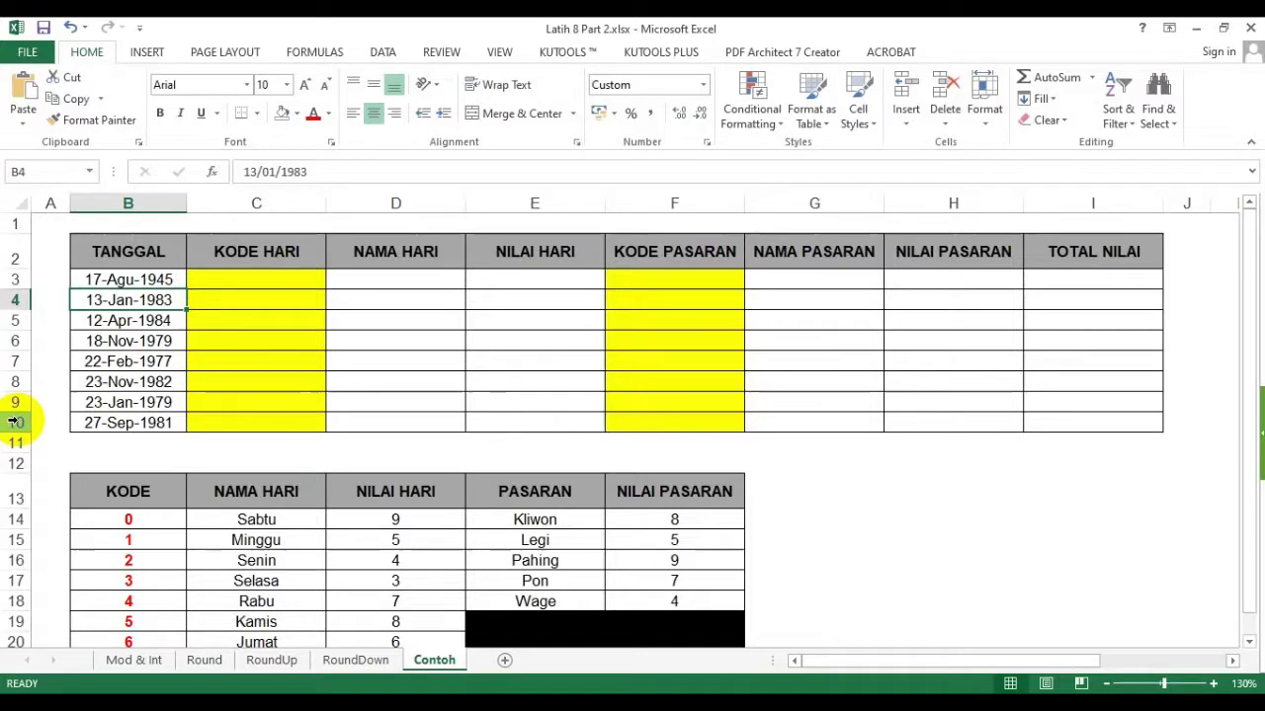
pyautogui.click(242, 334)
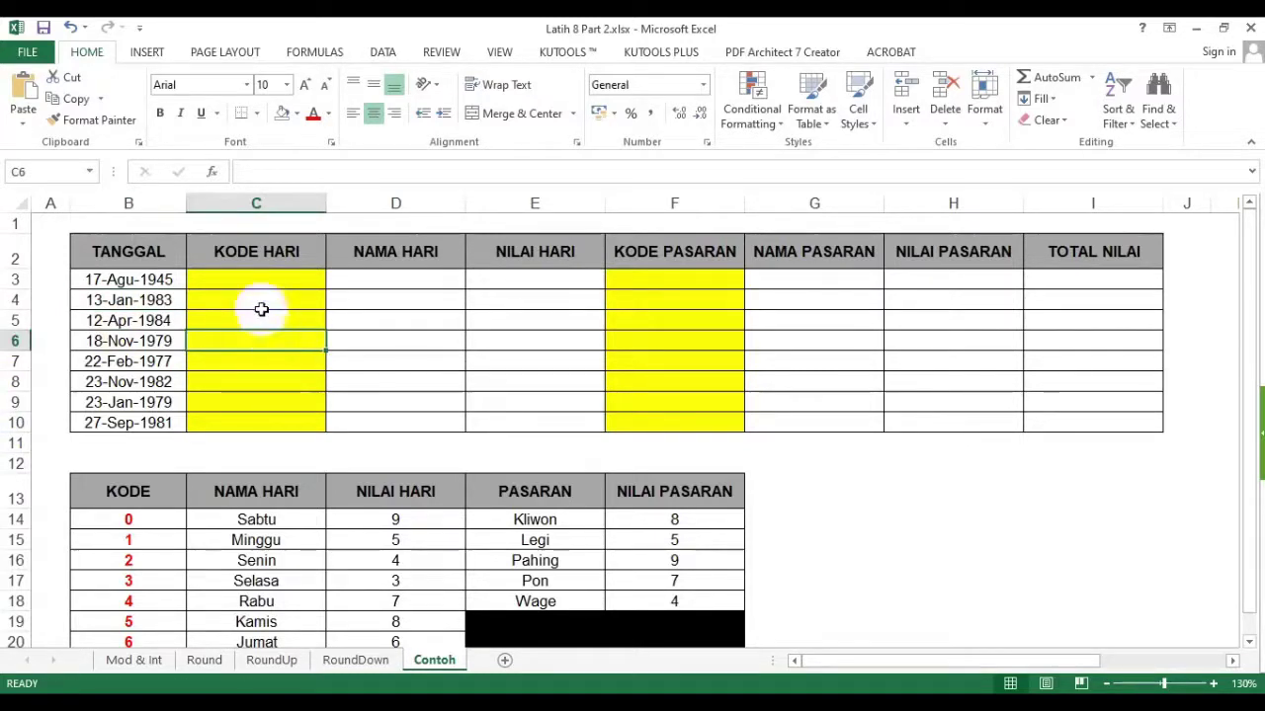
pyautogui.moveTo(259, 284); pyautogui.dragTo(297, 360)
pyautogui.moveTo(674, 296); pyautogui.dragTo(652, 362)
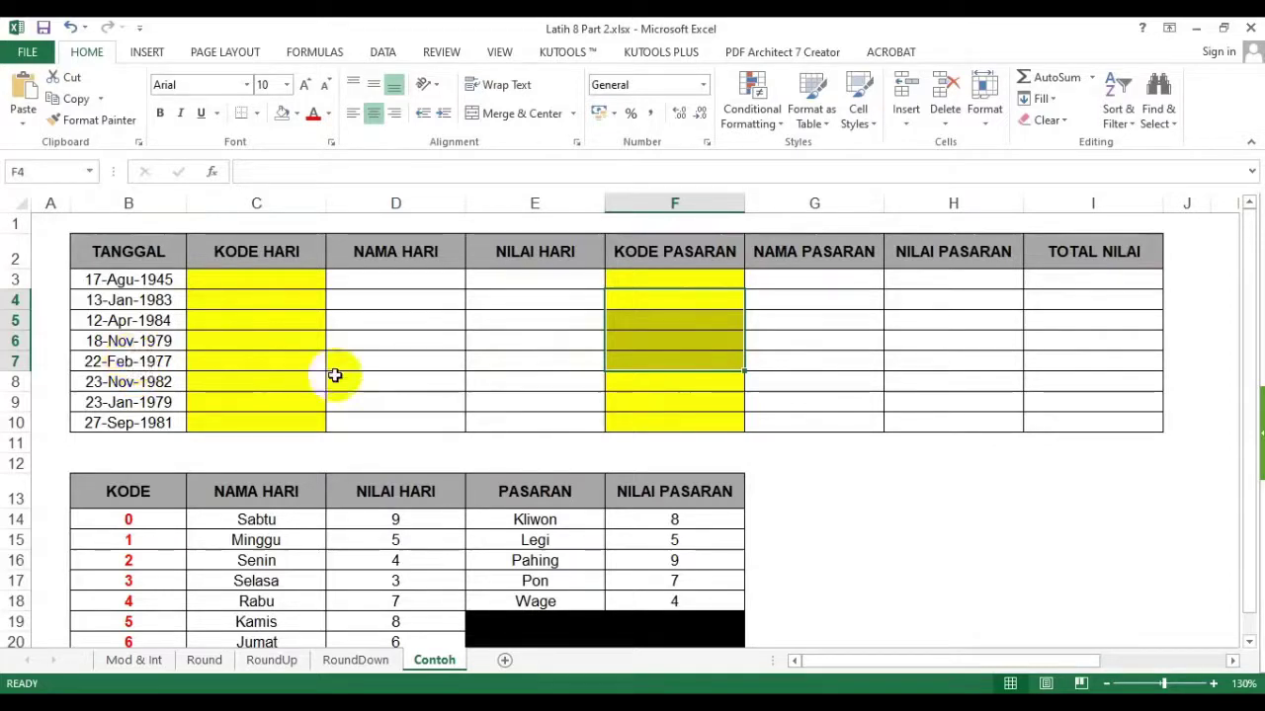
pyautogui.click(155, 305)
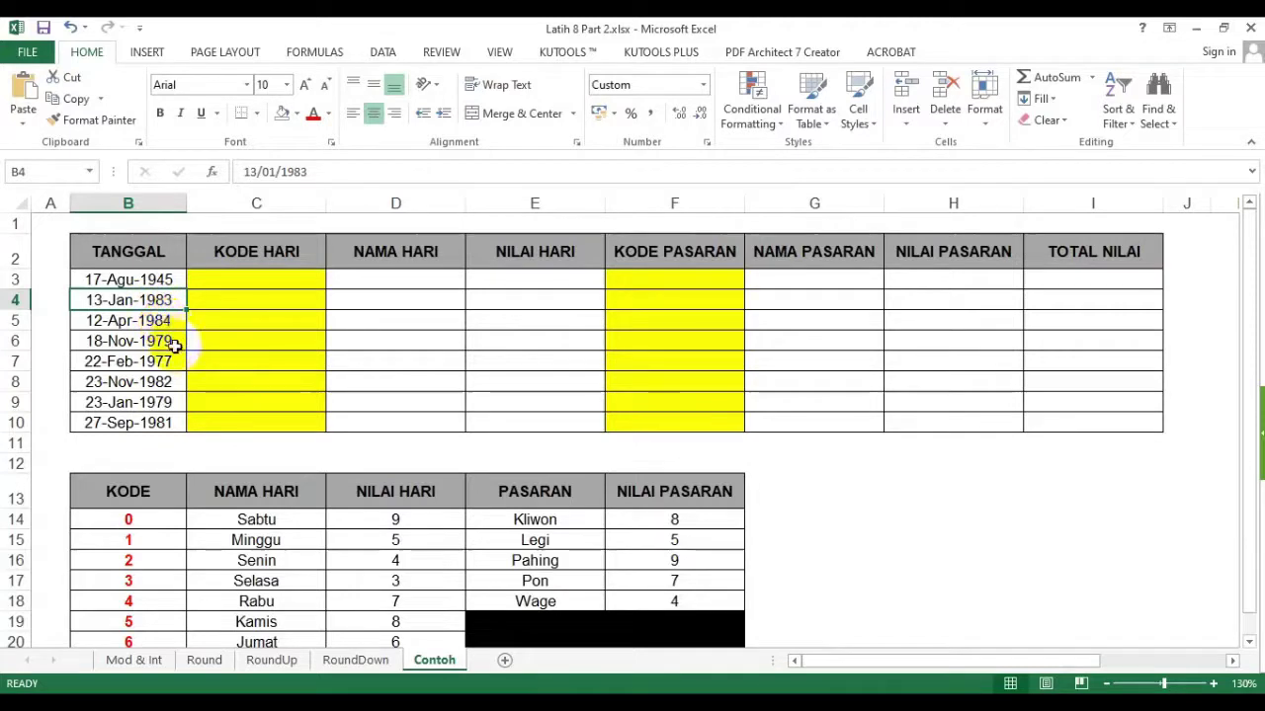
pyautogui.moveTo(256, 300); pyautogui.dragTo(256, 381)
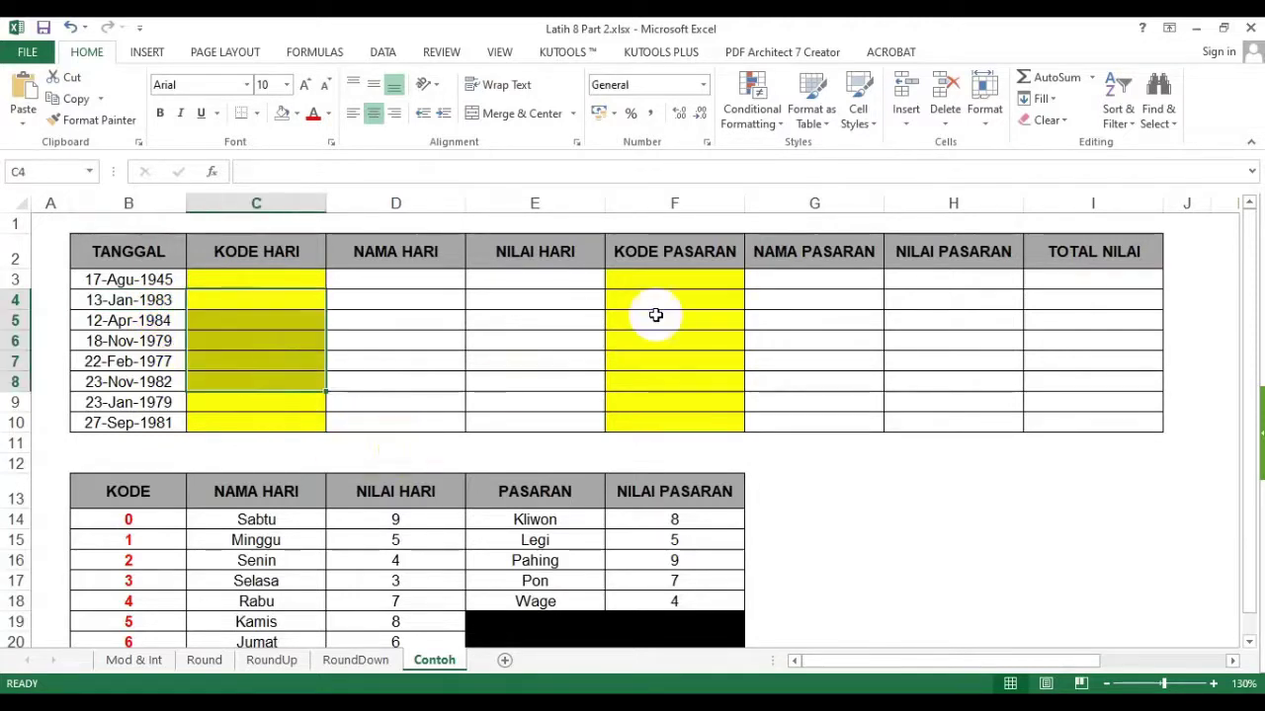
pyautogui.moveTo(675, 300); pyautogui.dragTo(675, 381)
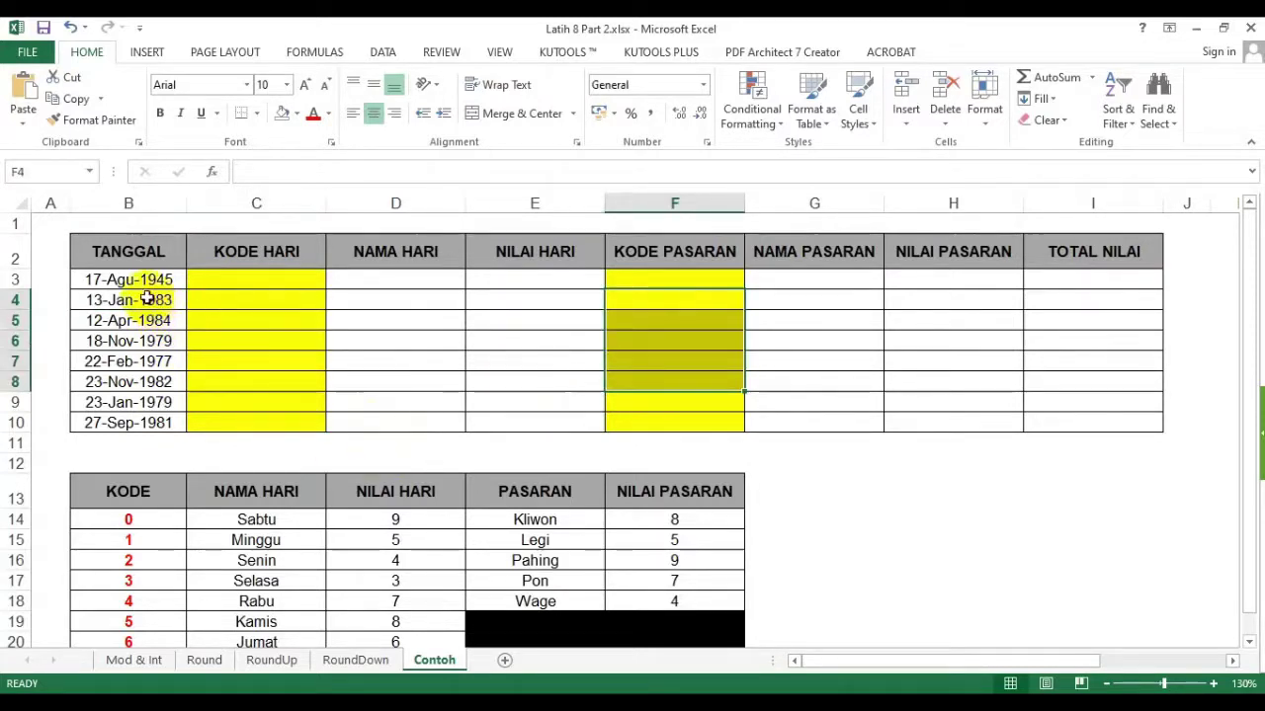
pyautogui.moveTo(155, 300); pyautogui.dragTo(147, 402)
pyautogui.click(144, 425)
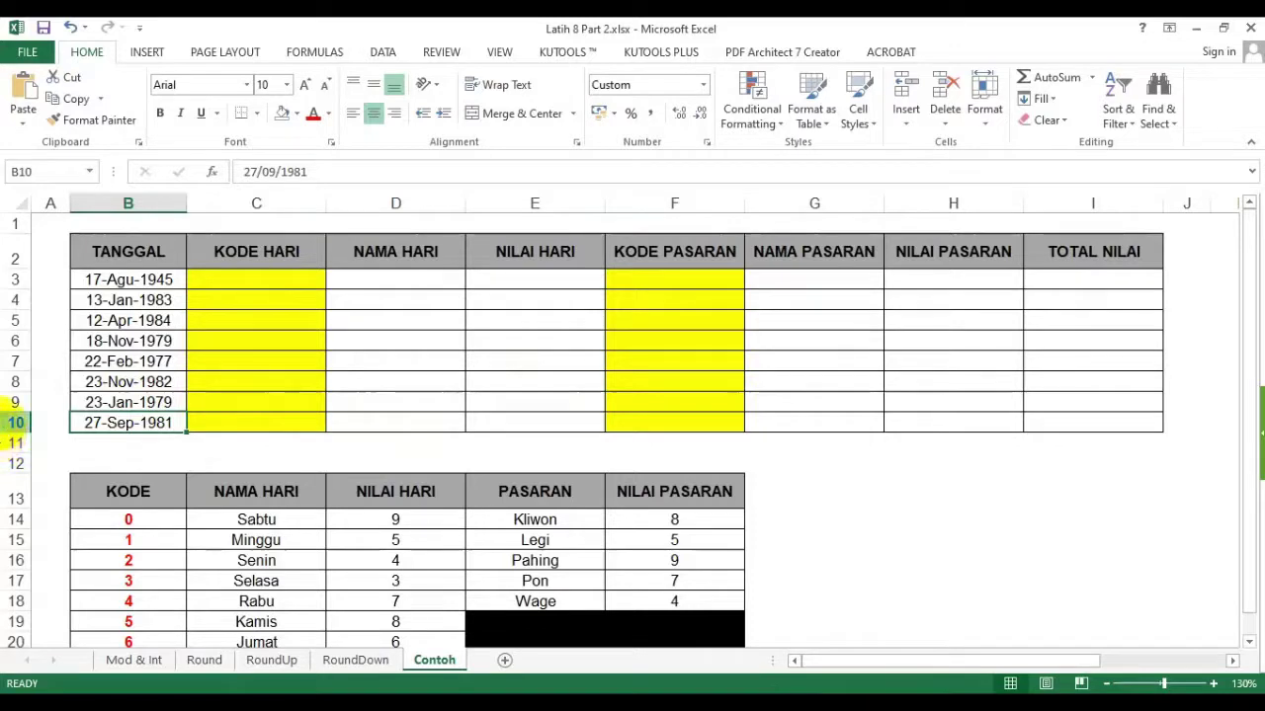
pyautogui.click(666, 338)
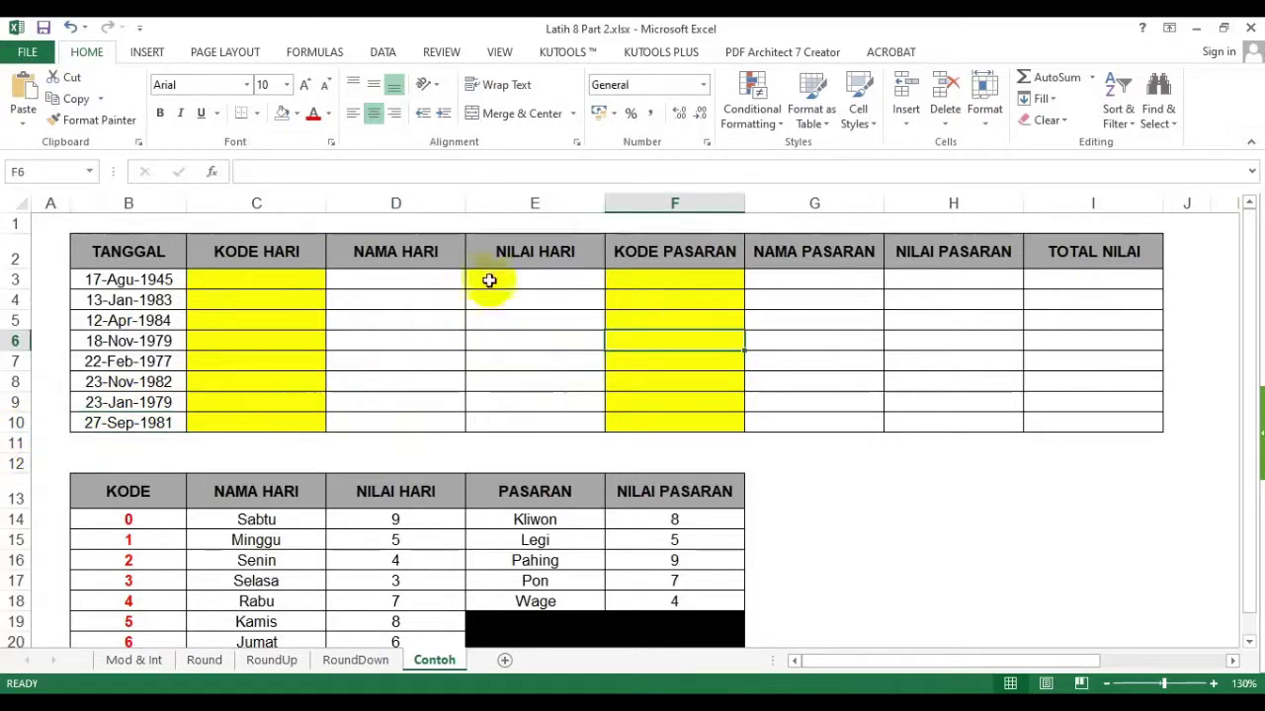
pyautogui.moveTo(509, 255); pyautogui.dragTo(523, 346)
pyautogui.moveTo(903, 279); pyautogui.dragTo(911, 340)
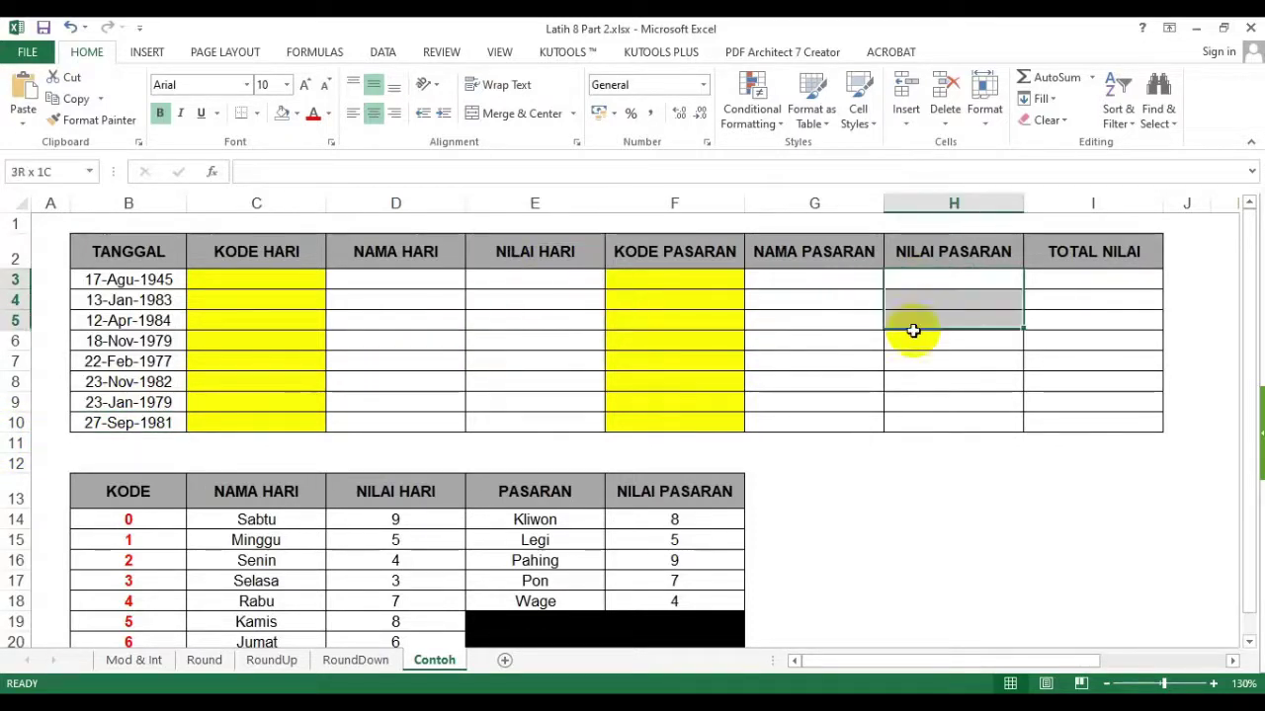
pyautogui.scroll(-1, 488, 432)
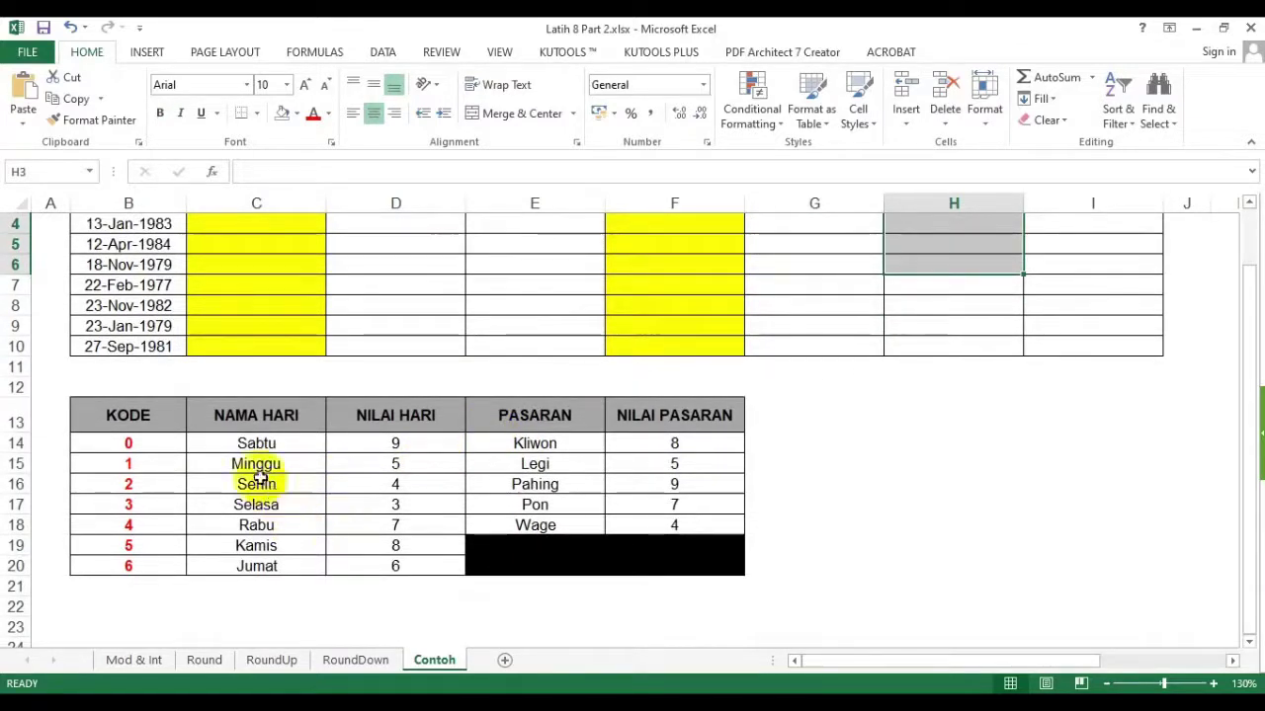
pyautogui.click(413, 439)
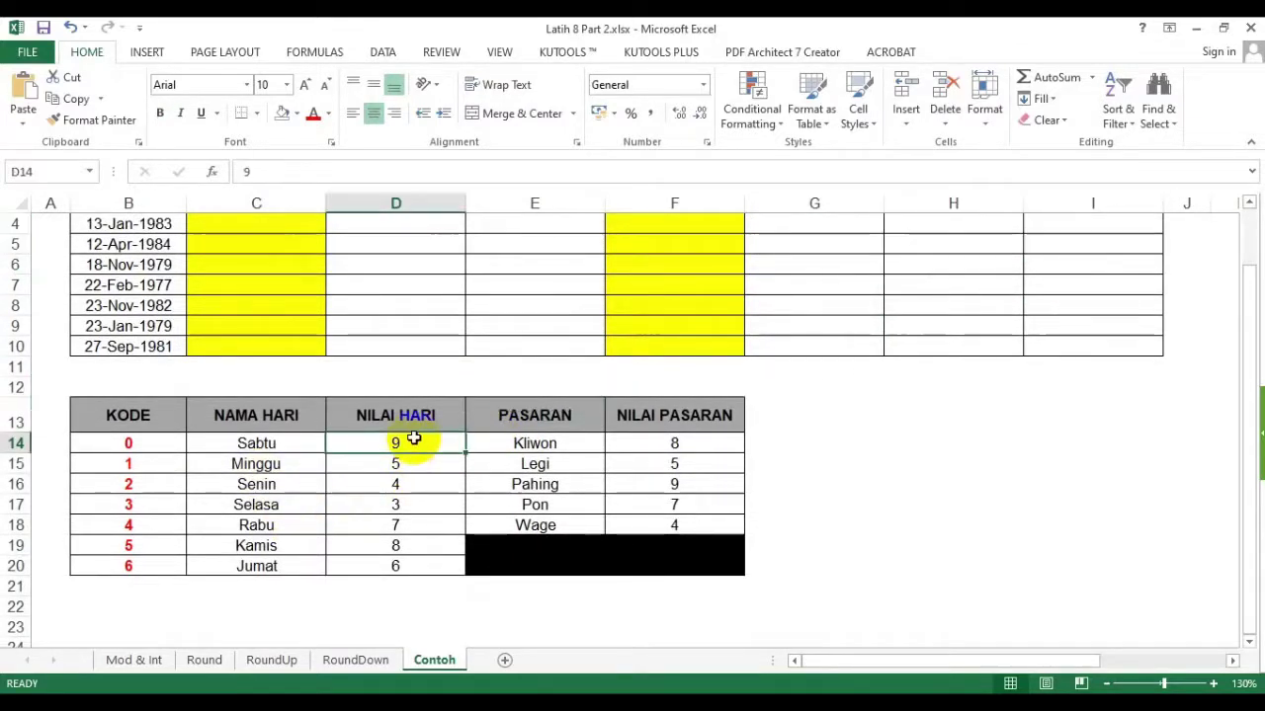
pyautogui.moveTo(153, 420); pyautogui.dragTo(651, 565)
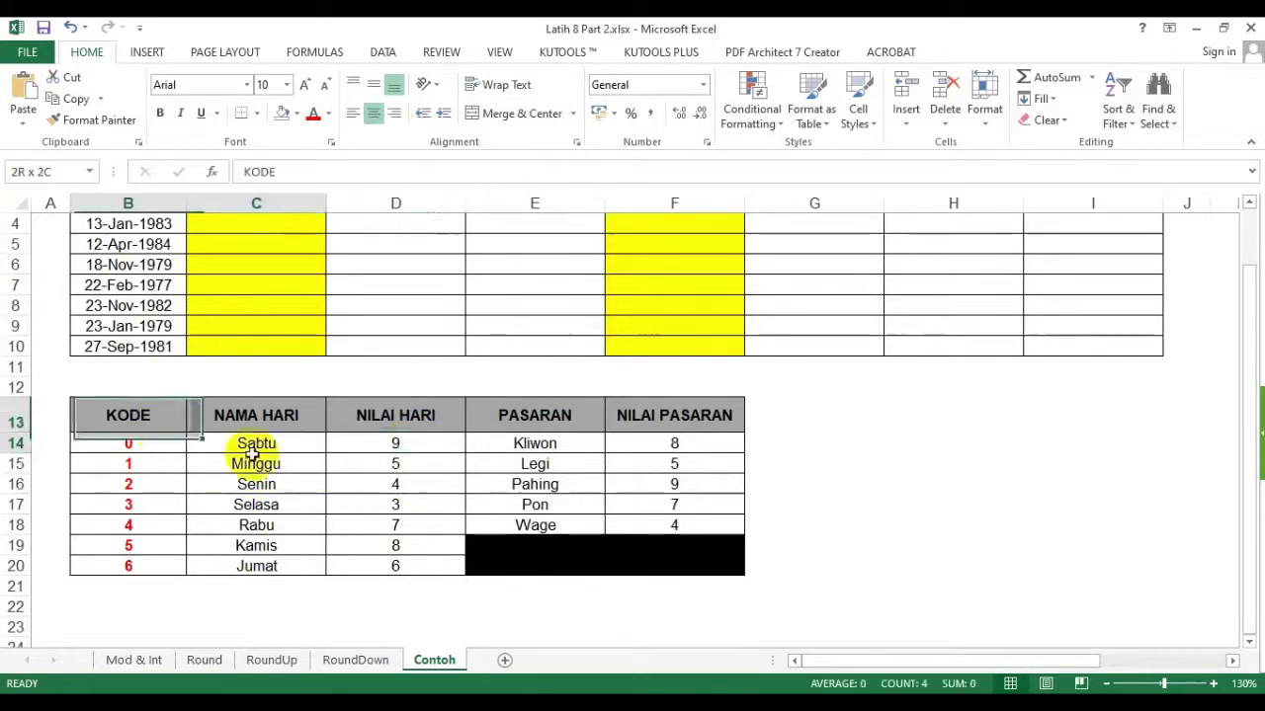
pyautogui.click(936, 506)
pyautogui.click(421, 445)
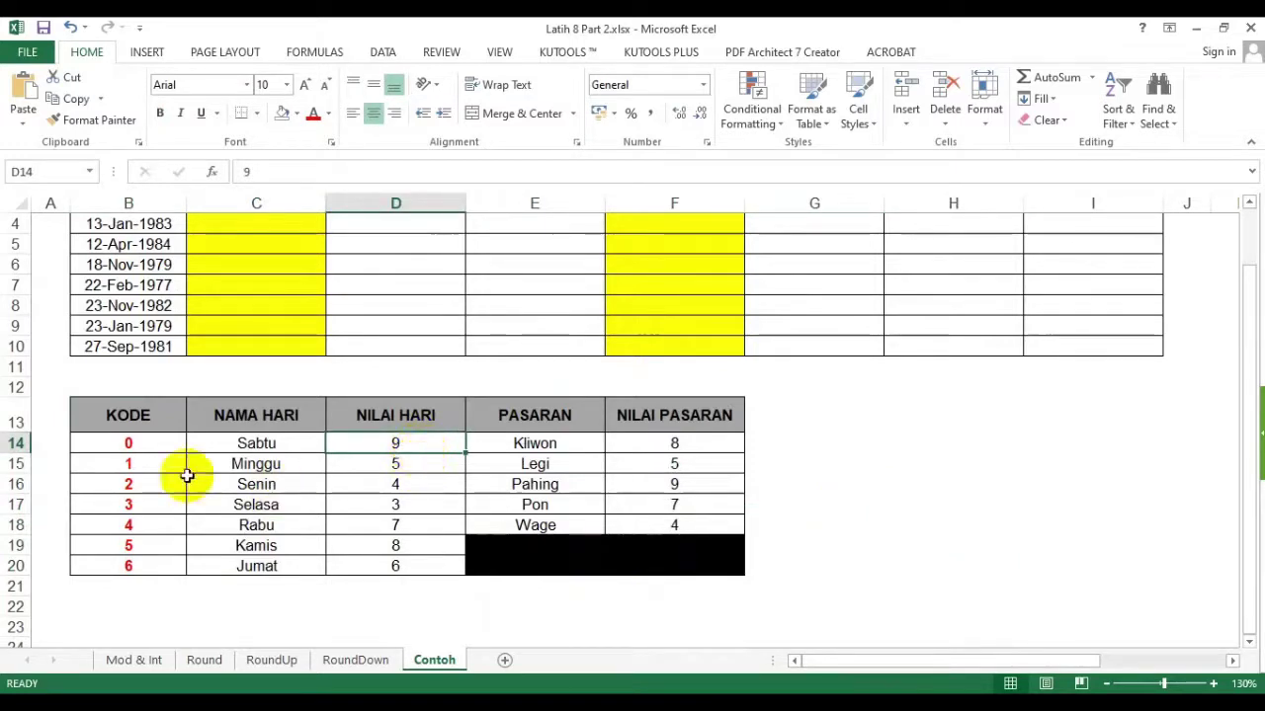
pyautogui.click(289, 441)
pyautogui.click(384, 441)
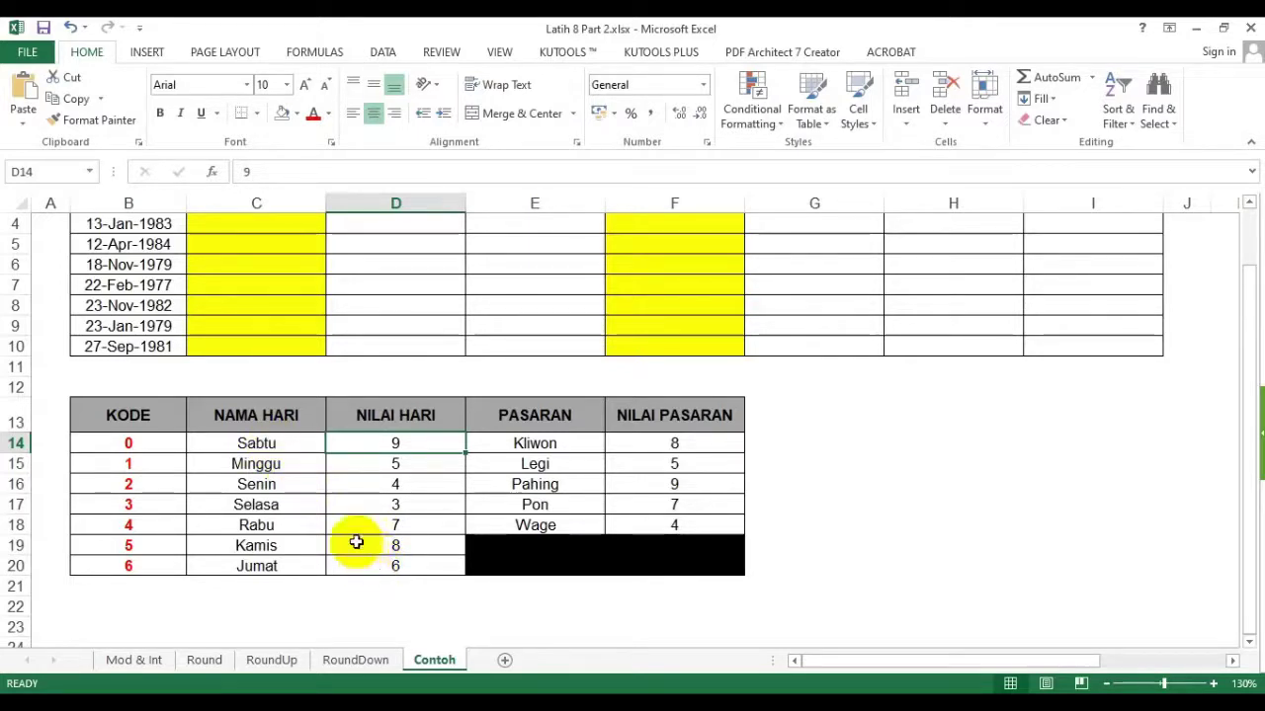
pyautogui.click(835, 475)
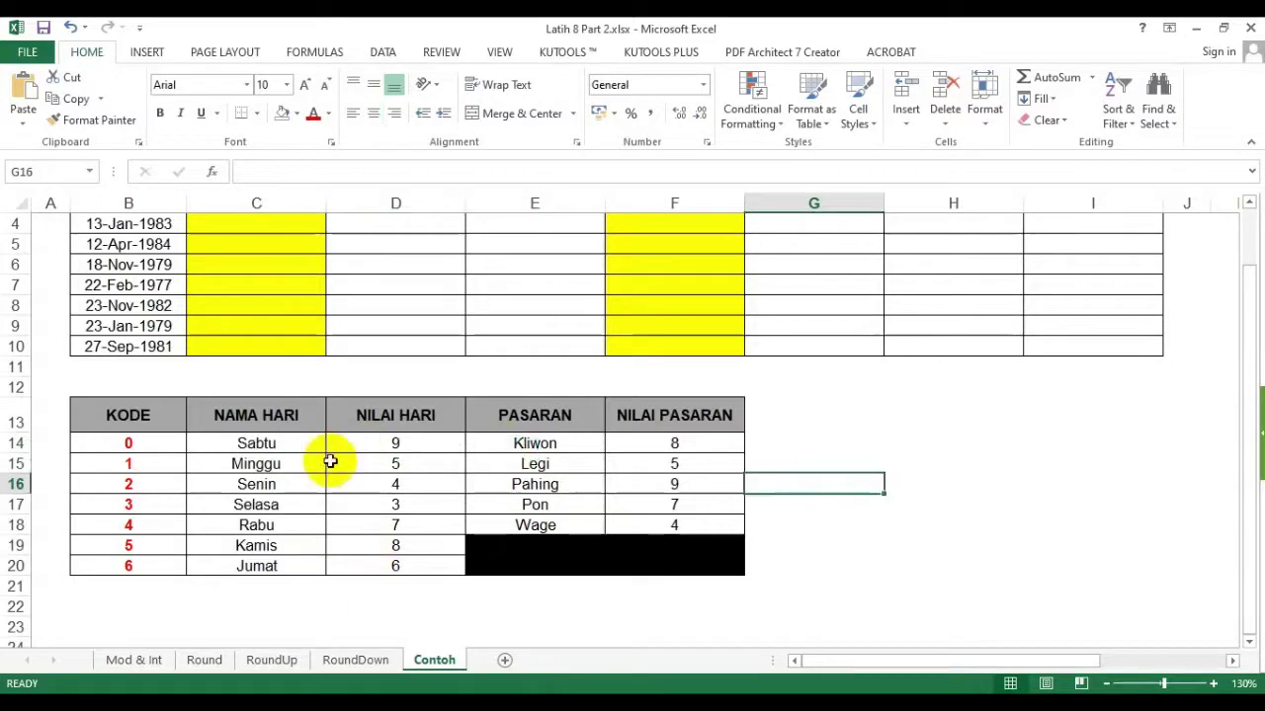
pyautogui.moveTo(129, 415); pyautogui.dragTo(667, 569)
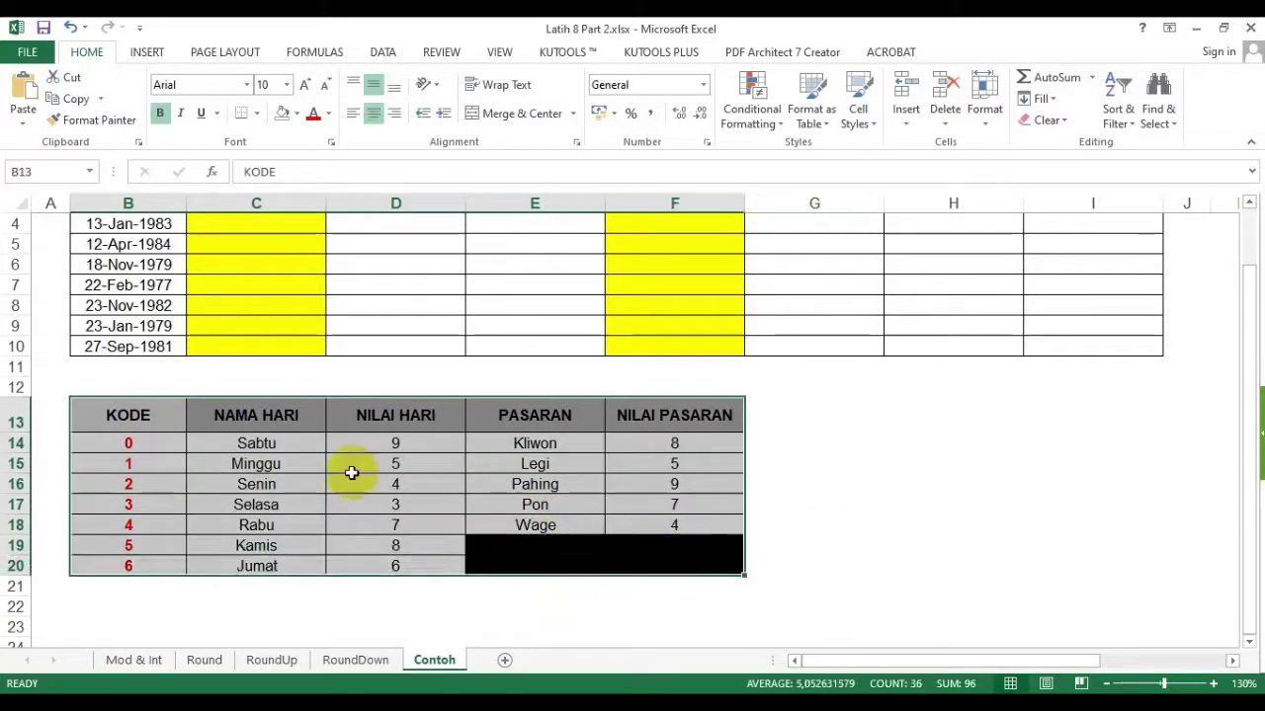
pyautogui.click(277, 444)
pyautogui.click(385, 444)
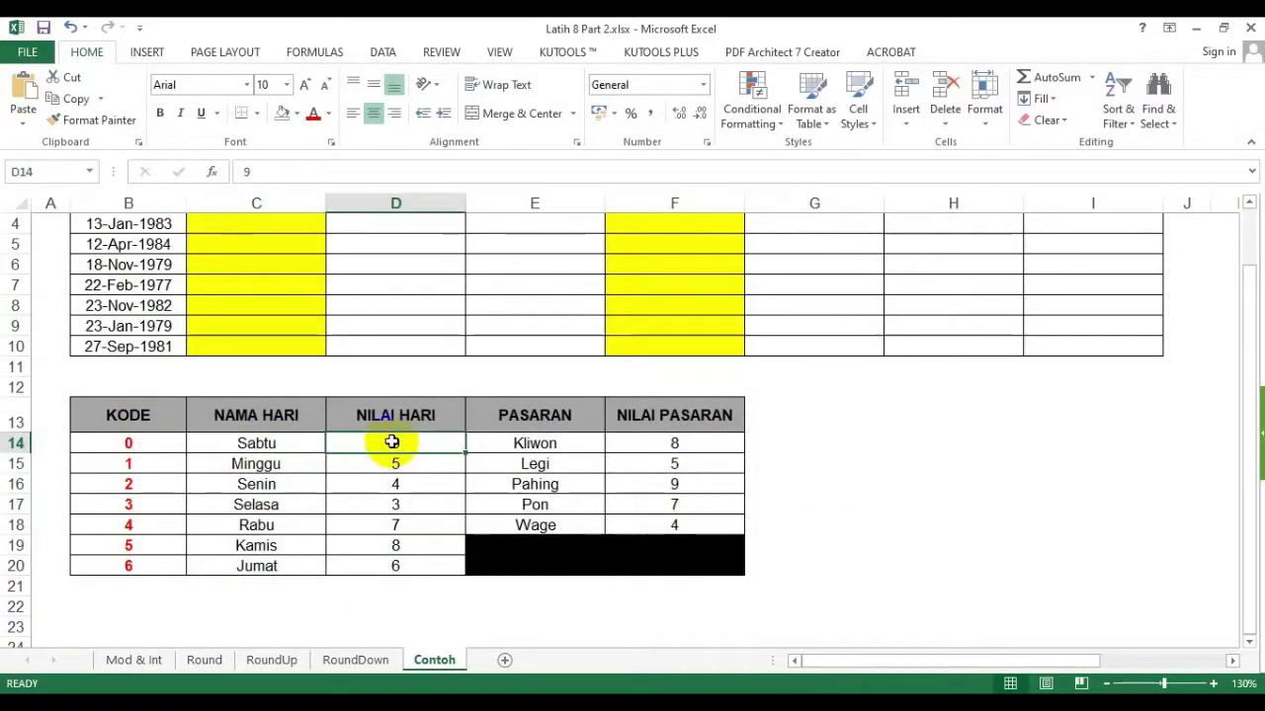
pyautogui.click(297, 465)
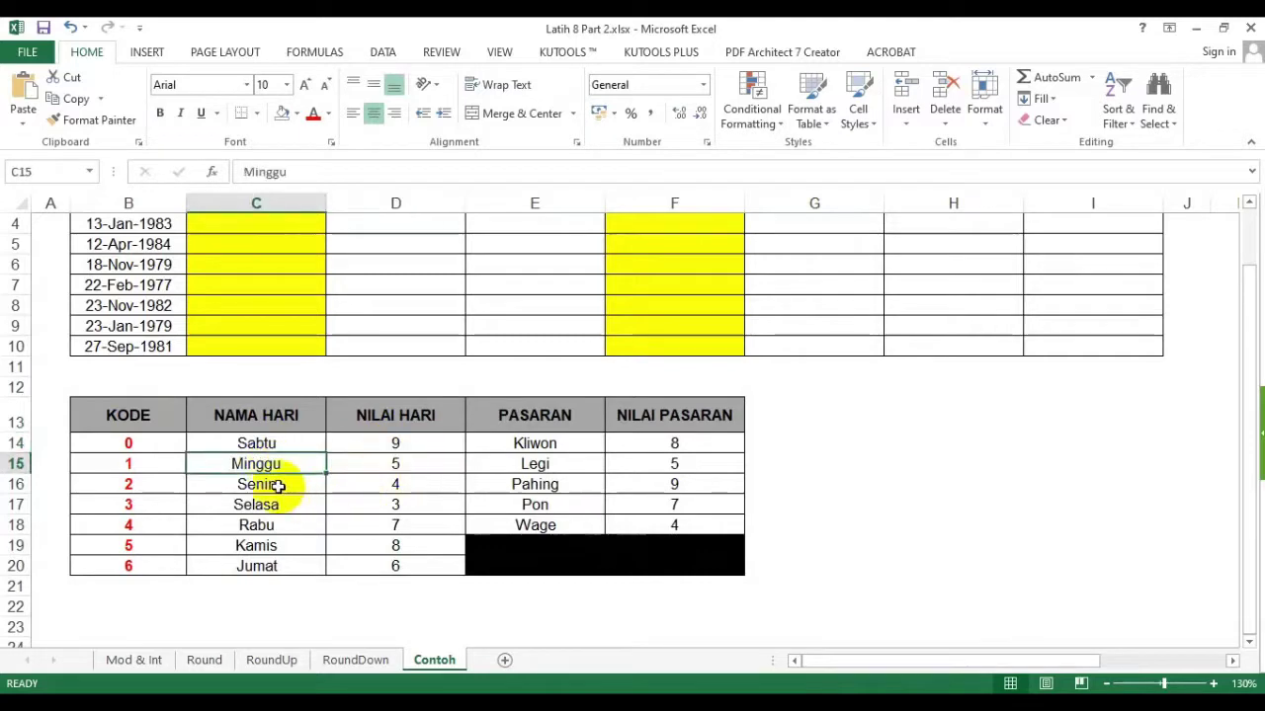
pyautogui.click(375, 484)
pyautogui.moveTo(398, 445); pyautogui.dragTo(398, 559)
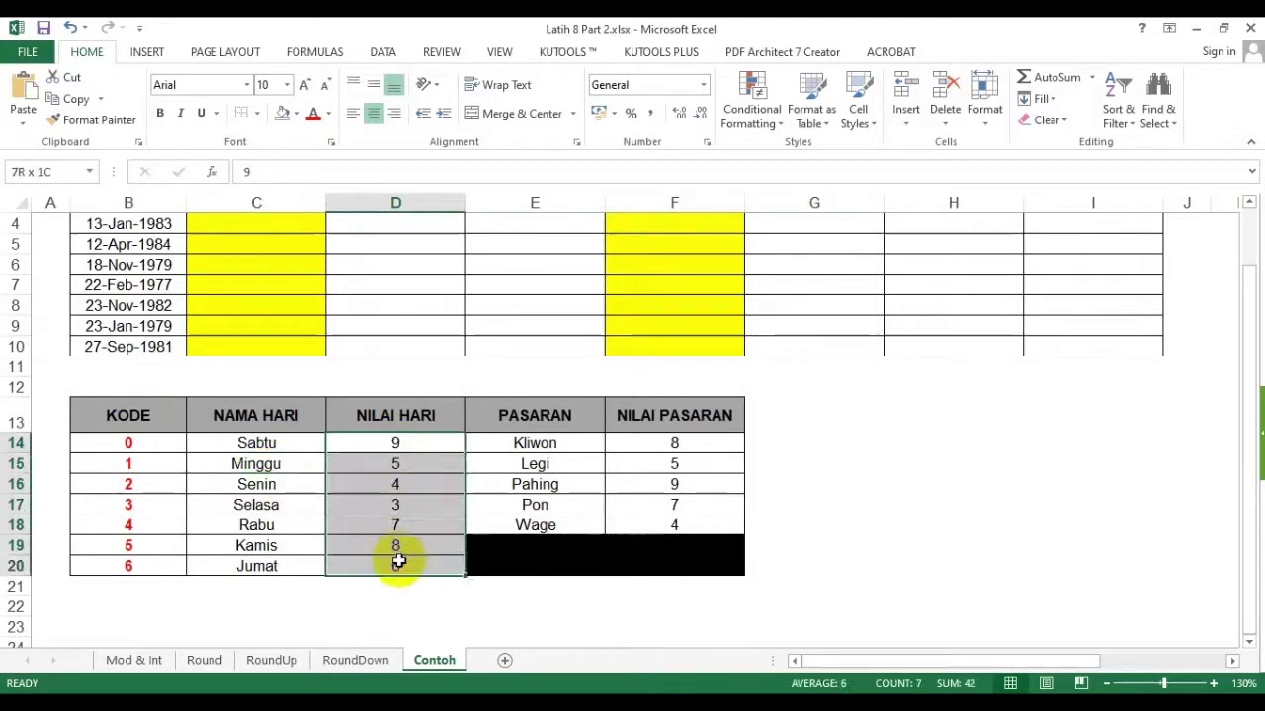
pyautogui.moveTo(258, 420); pyautogui.dragTo(642, 560)
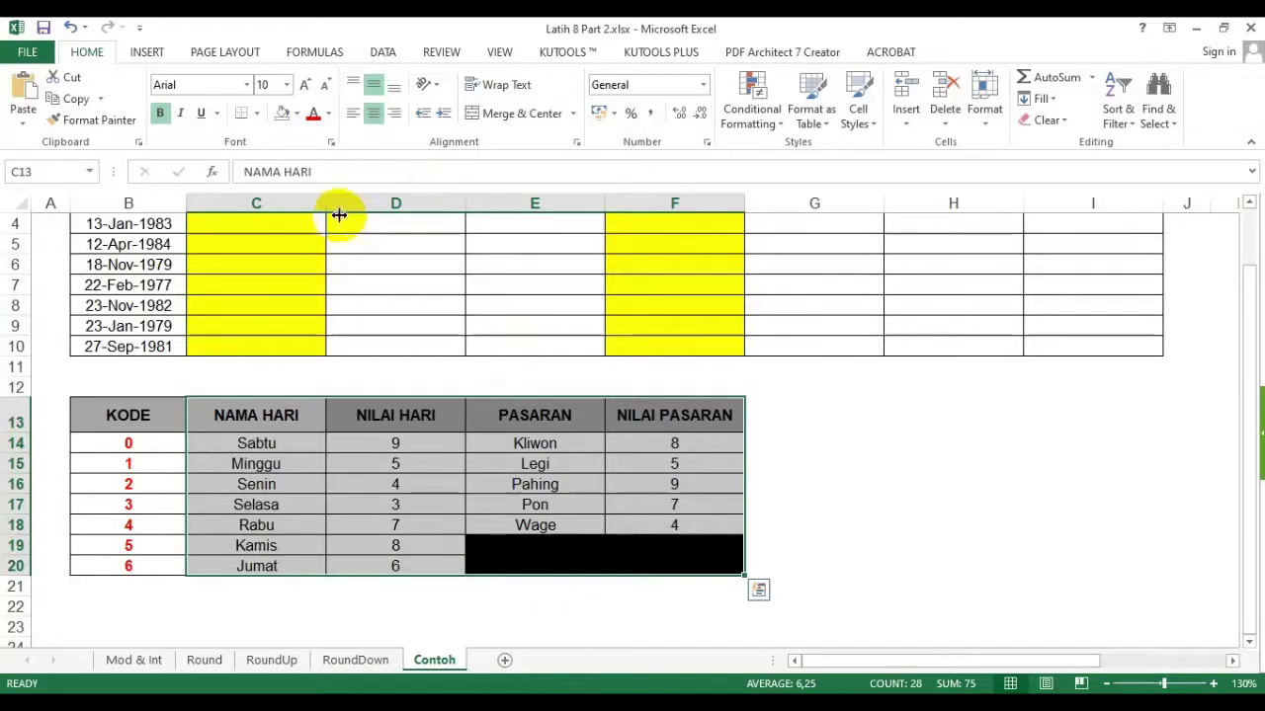
pyautogui.click(400, 462)
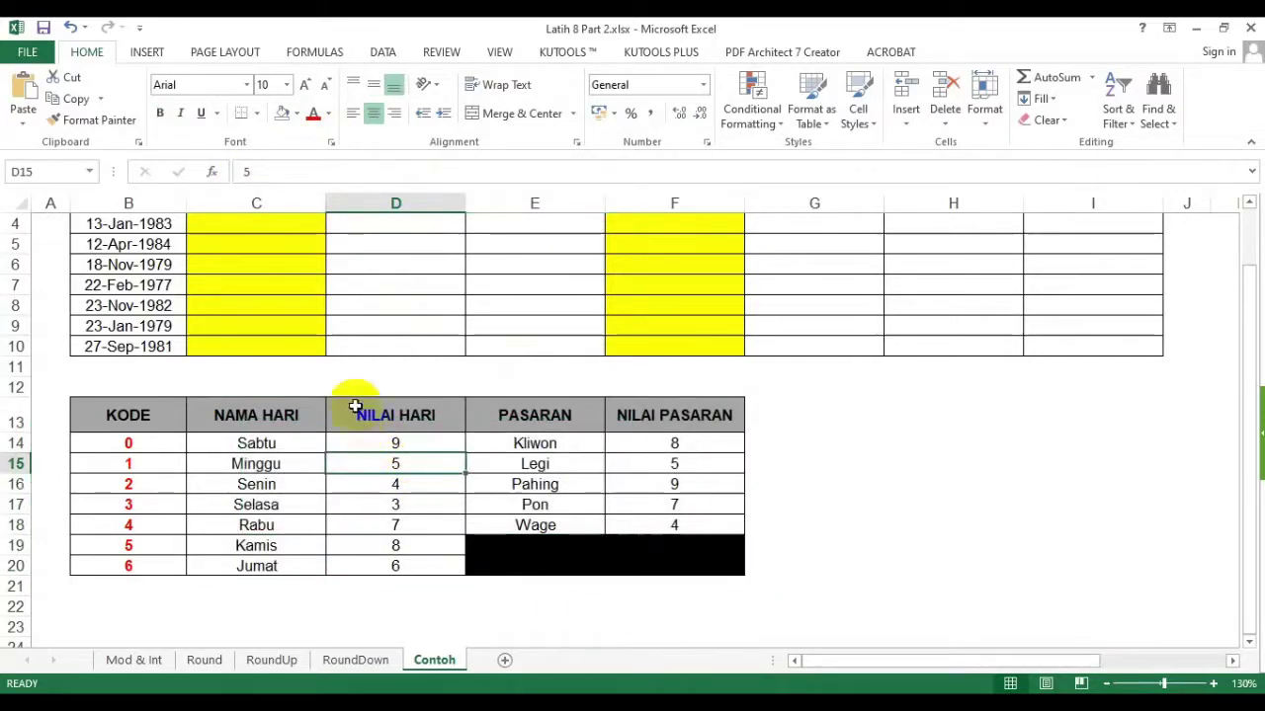
pyautogui.moveTo(131, 423); pyautogui.dragTo(144, 546)
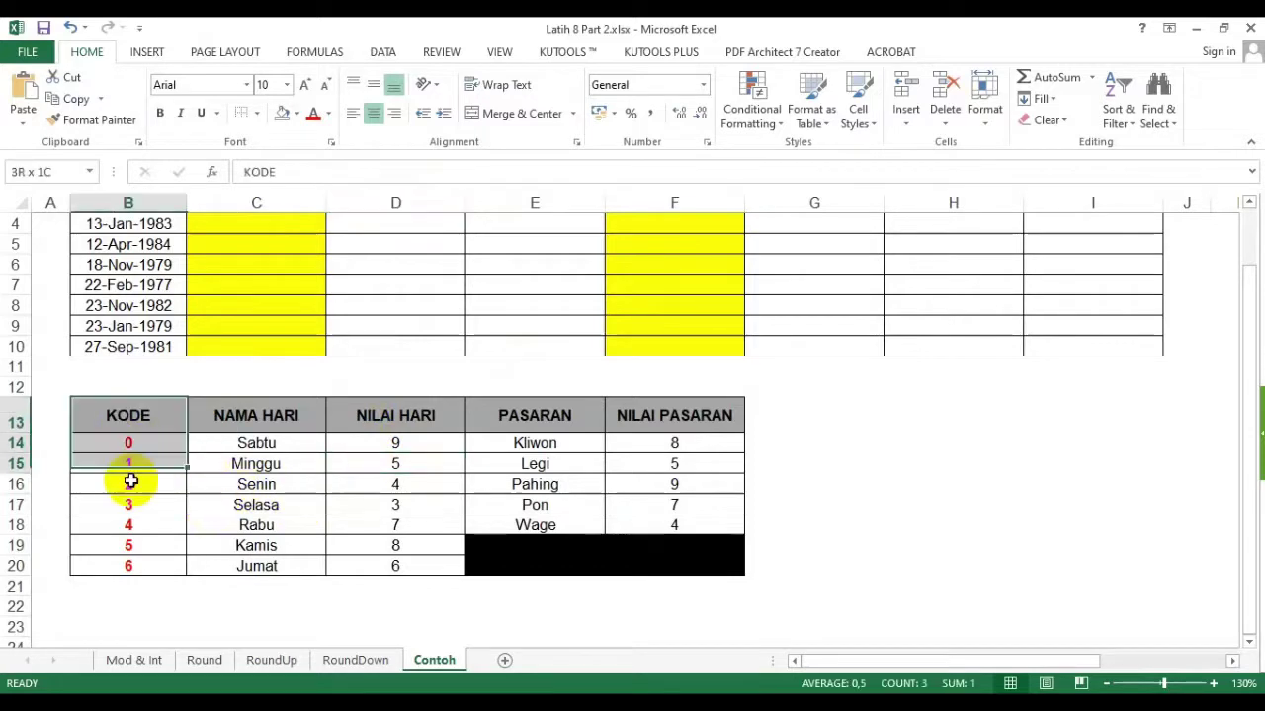
pyautogui.moveTo(128, 443); pyautogui.dragTo(131, 564)
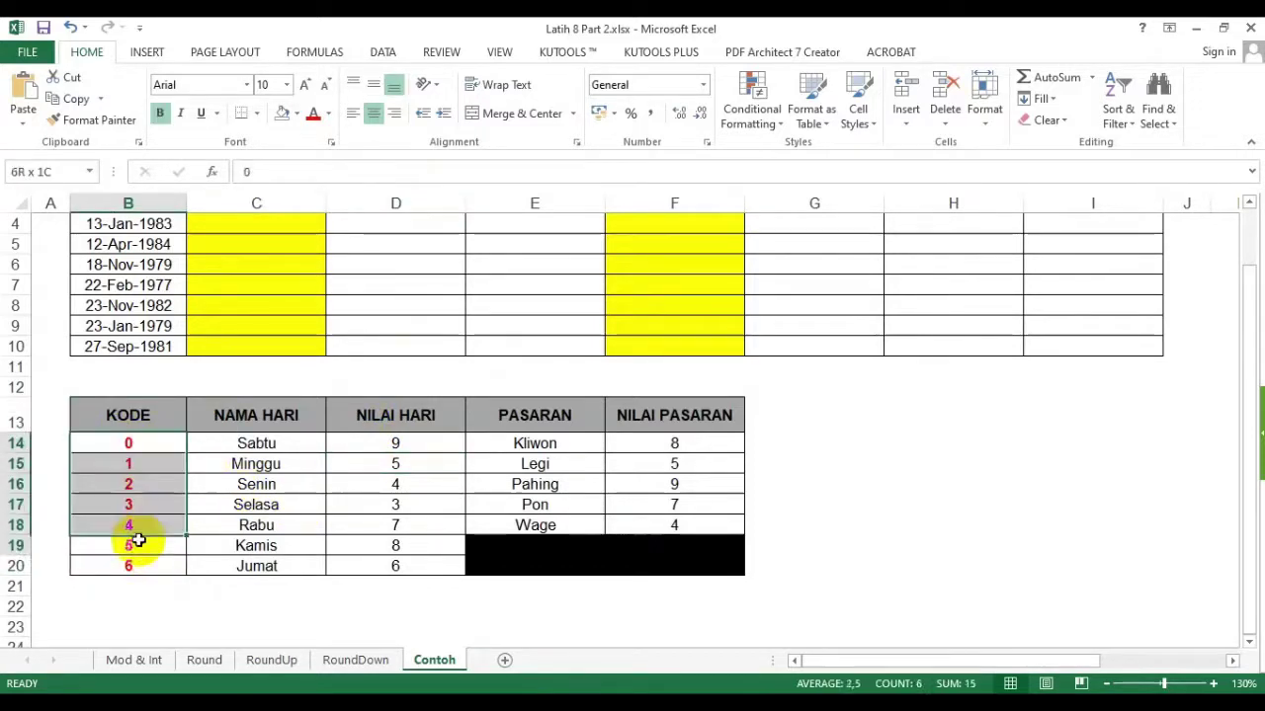
pyautogui.moveTo(124, 428); pyautogui.dragTo(134, 560)
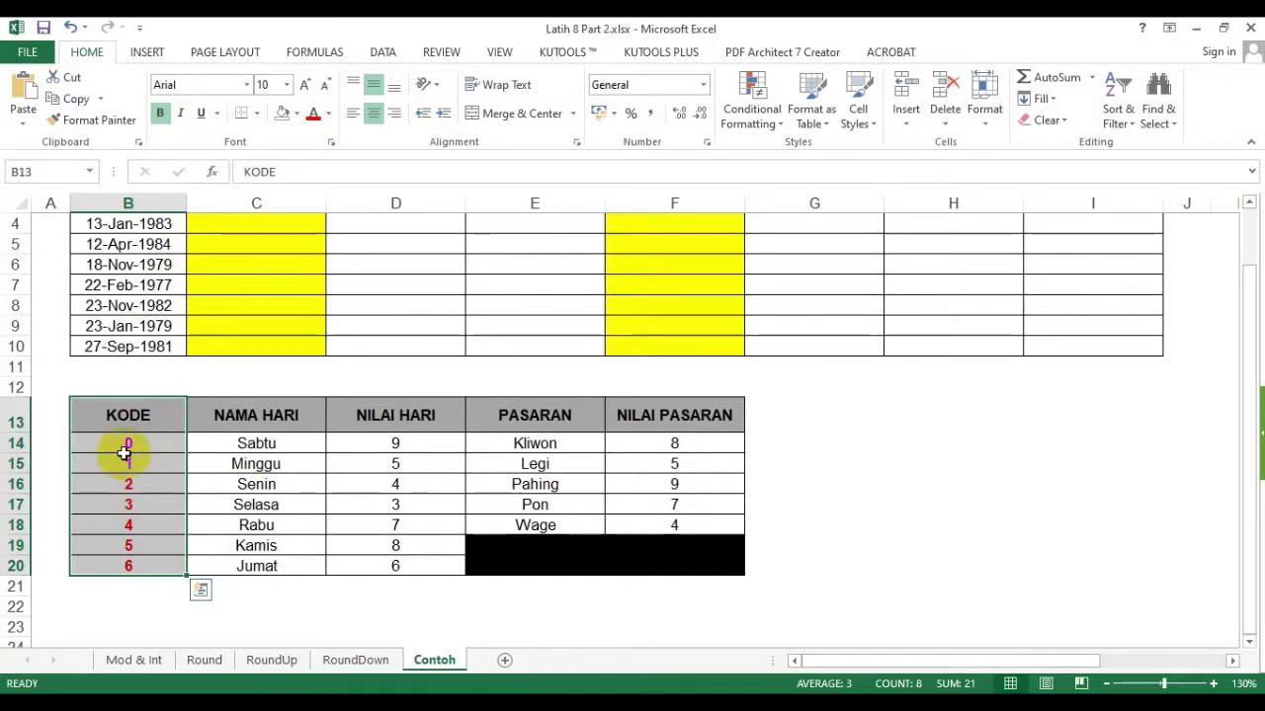
pyautogui.click(150, 445)
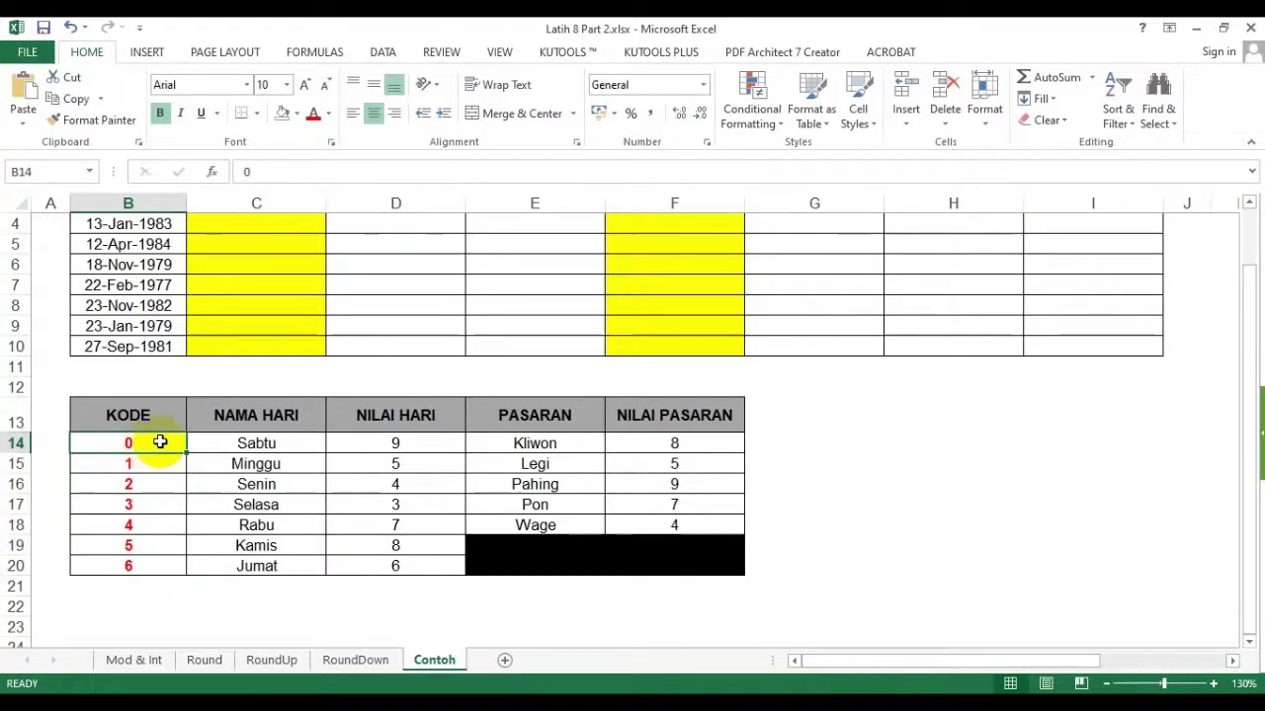
pyautogui.scroll(1, 148, 435)
pyautogui.moveTo(131, 258); pyautogui.dragTo(946, 415)
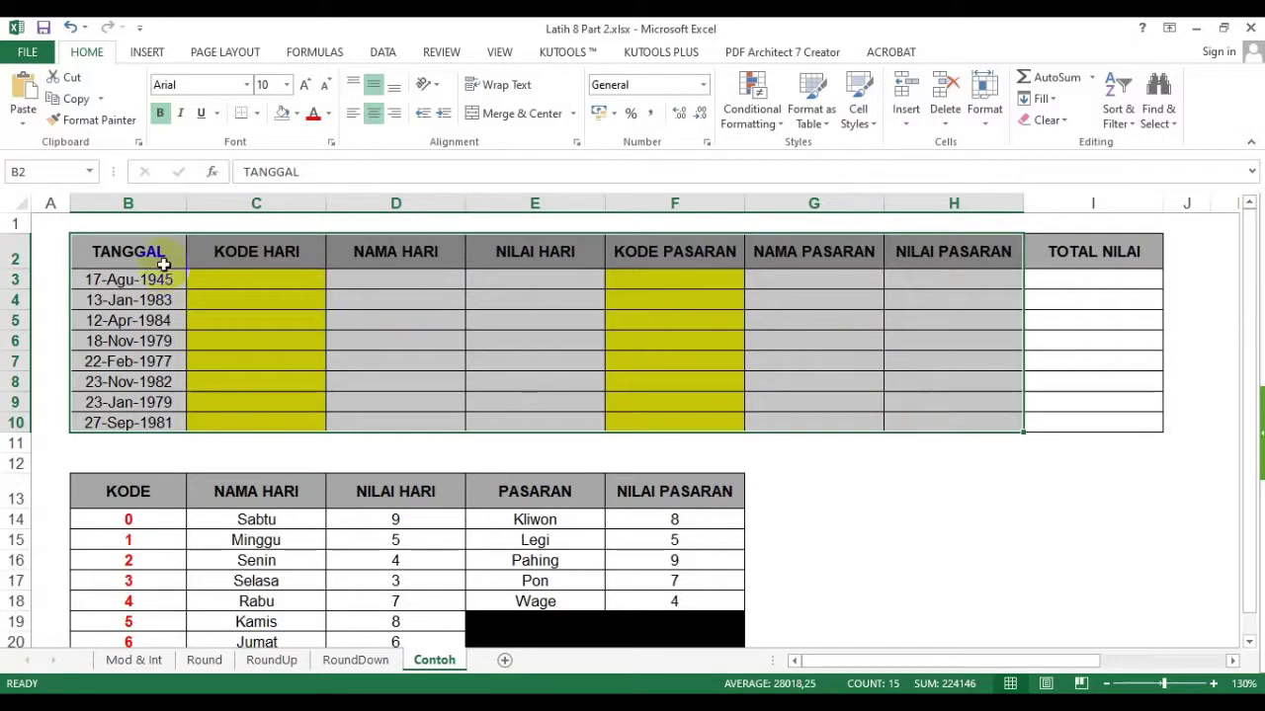
pyautogui.click(166, 259)
pyautogui.moveTo(203, 255); pyautogui.dragTo(264, 418)
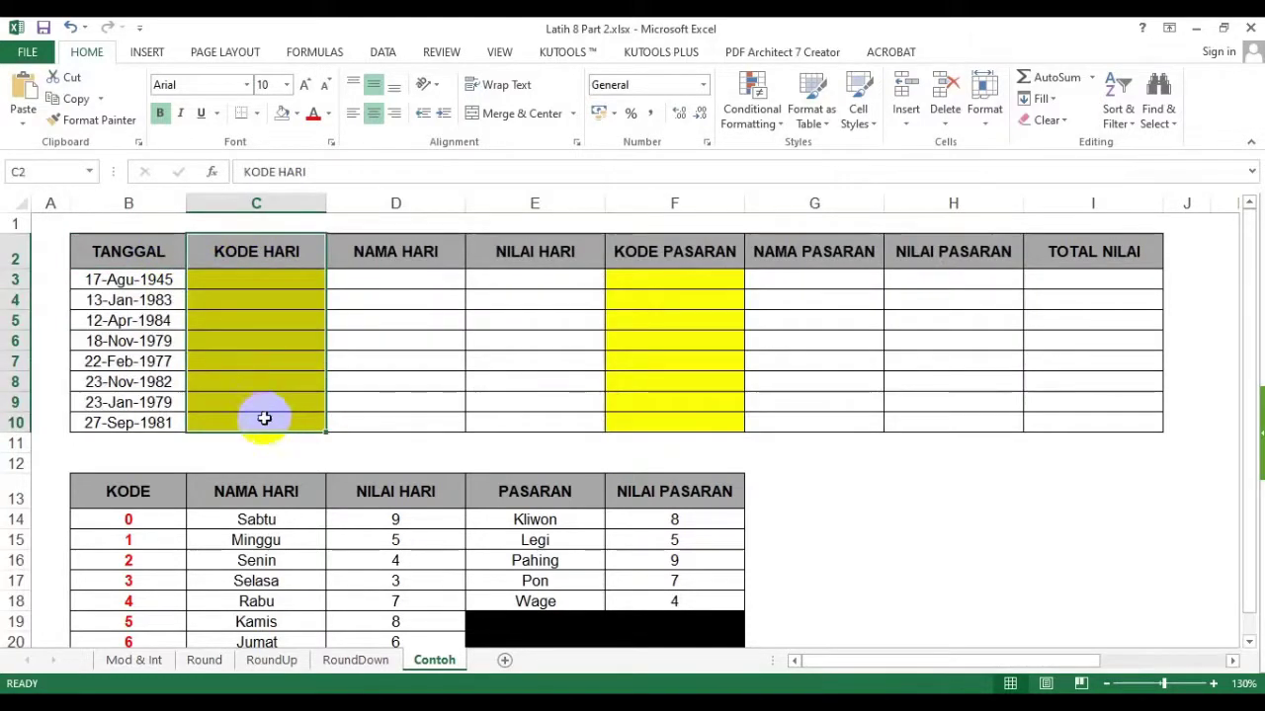
pyautogui.moveTo(675, 252); pyautogui.dragTo(702, 421)
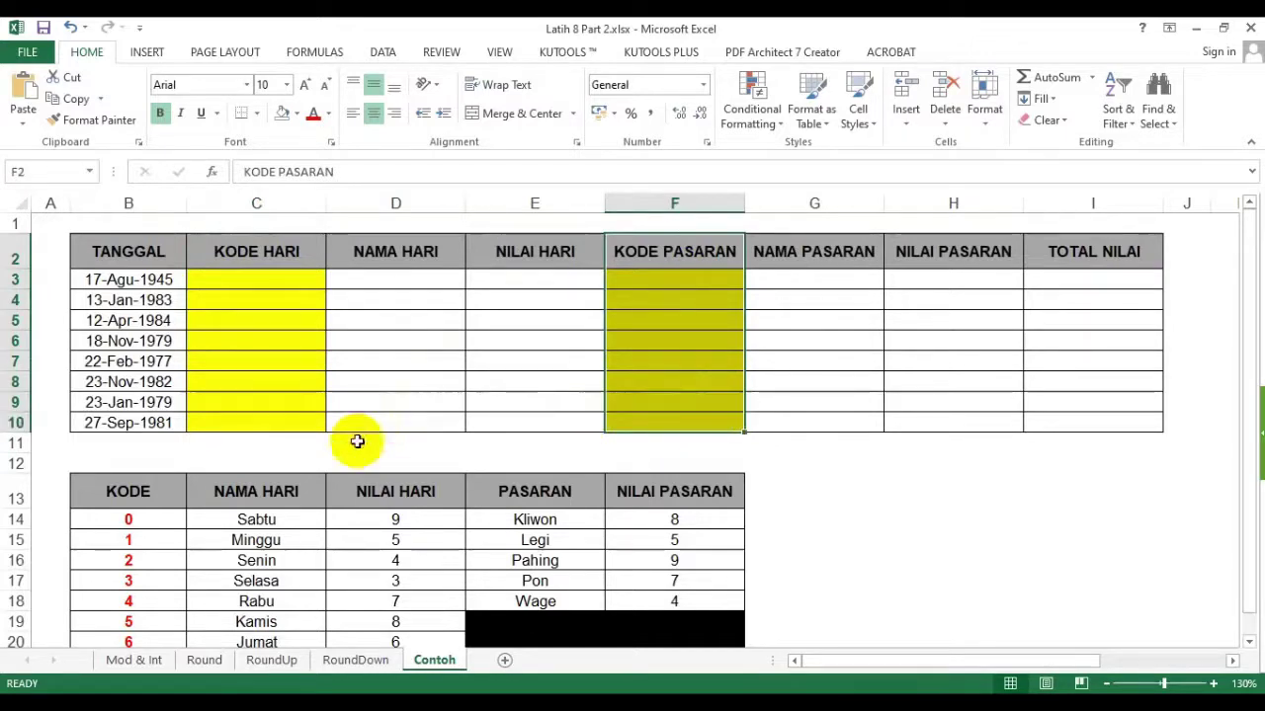
pyautogui.click(344, 318)
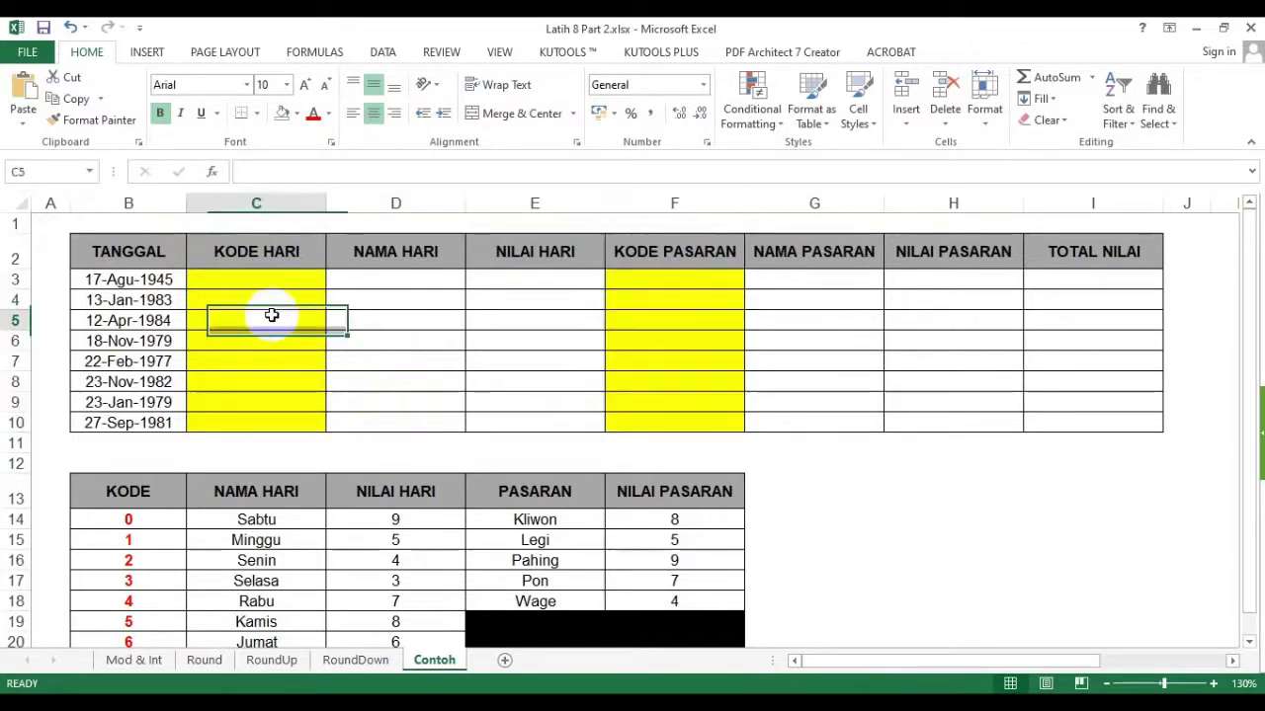
pyautogui.click(677, 299)
pyautogui.moveTo(126, 280); pyautogui.dragTo(129, 422)
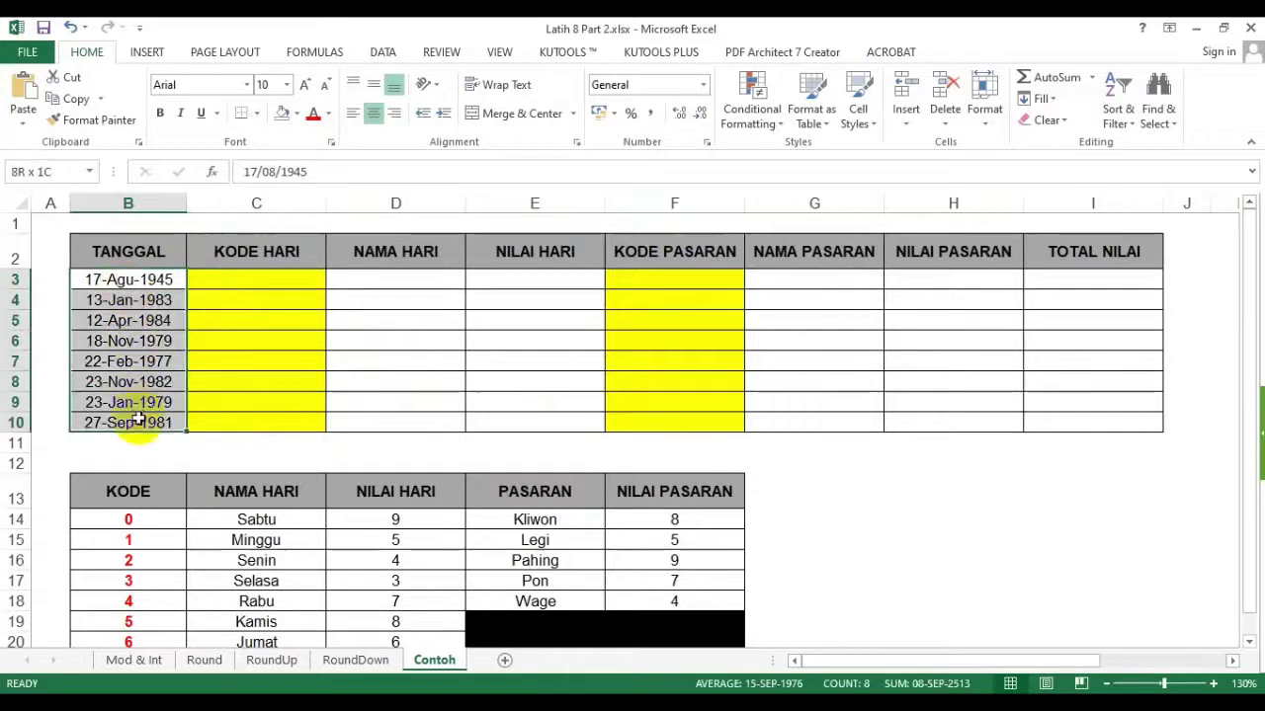
pyautogui.moveTo(125, 305); pyautogui.dragTo(133, 420)
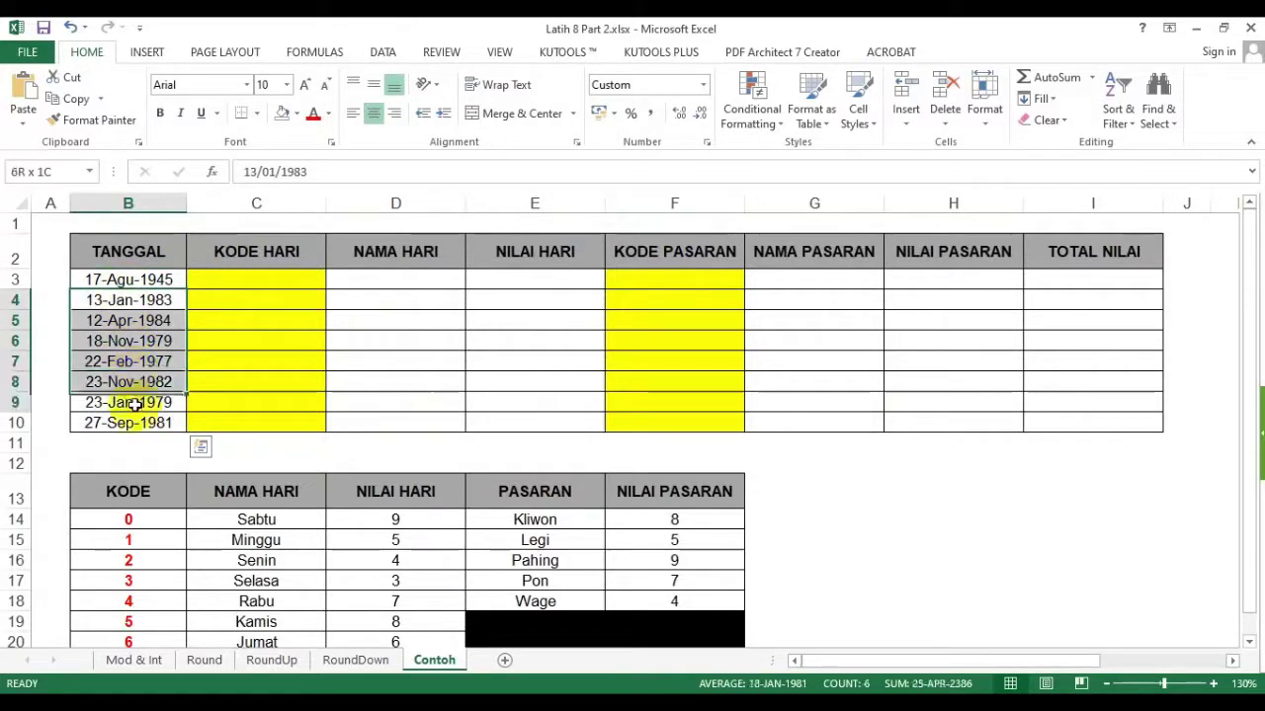
pyautogui.click(409, 358)
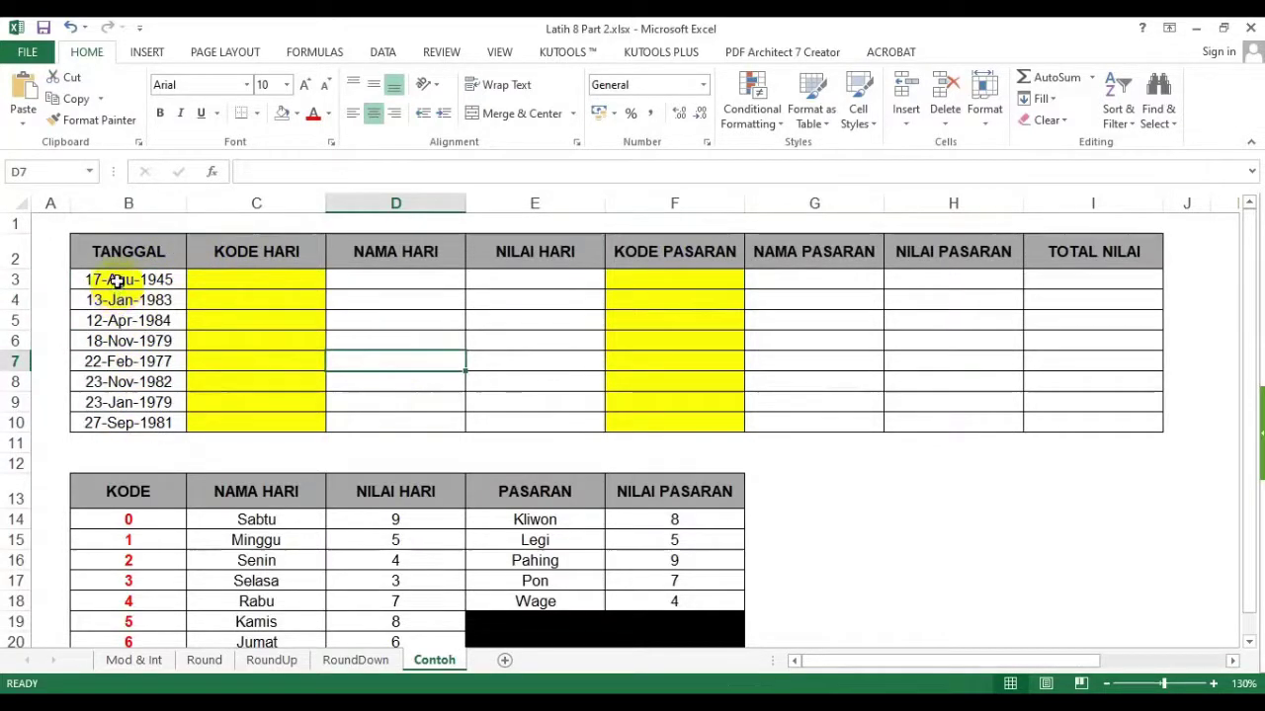
pyautogui.moveTo(117, 281); pyautogui.dragTo(128, 422)
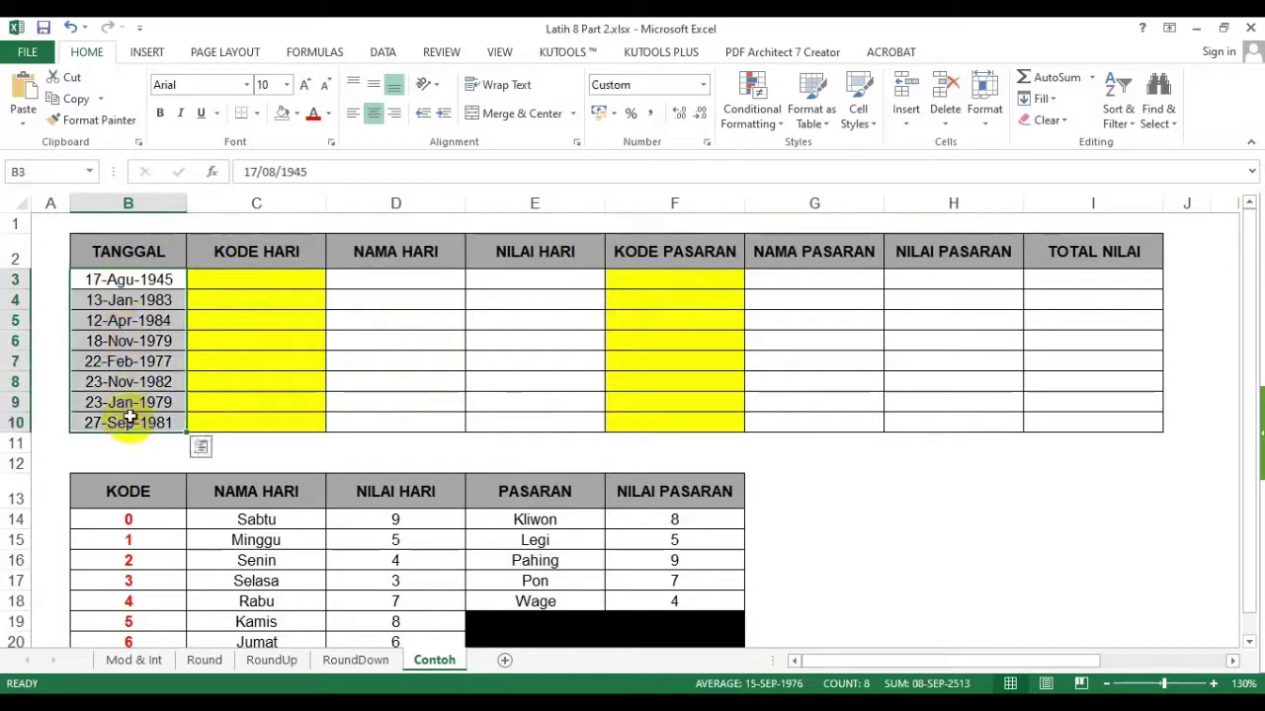
pyautogui.doubleClick(127, 280)
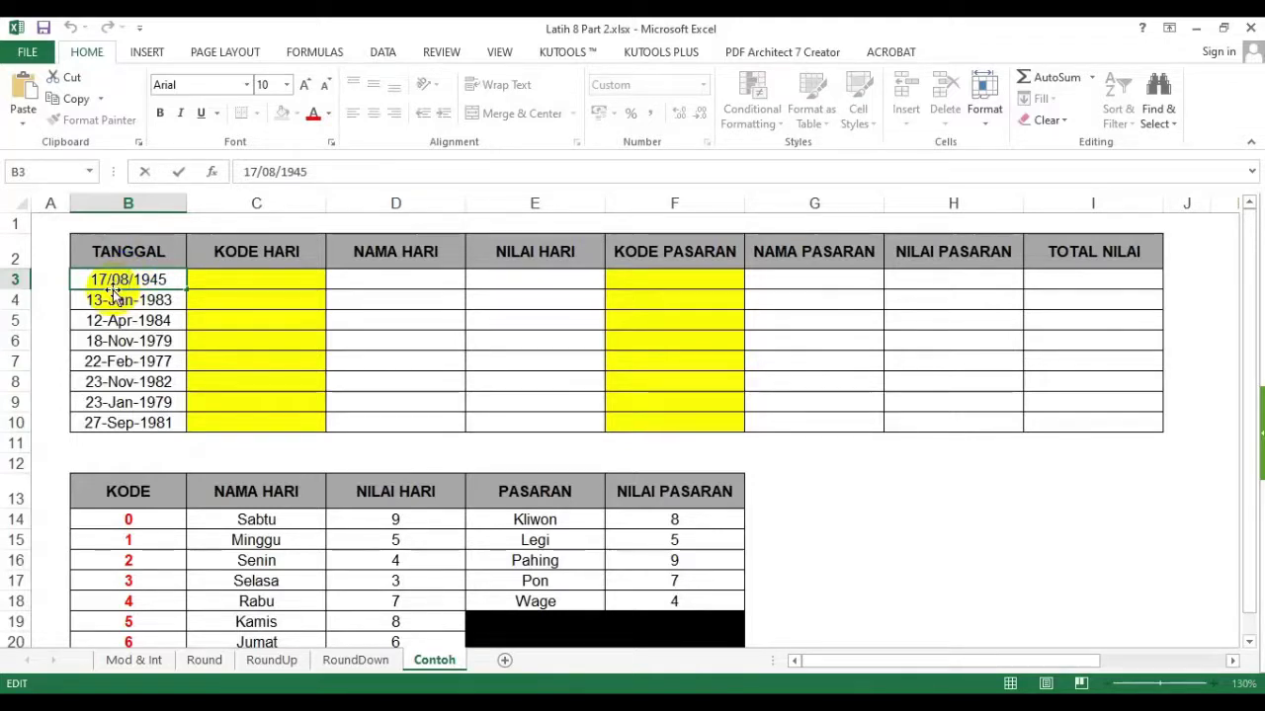
pyautogui.click(451, 302)
pyautogui.click(126, 283)
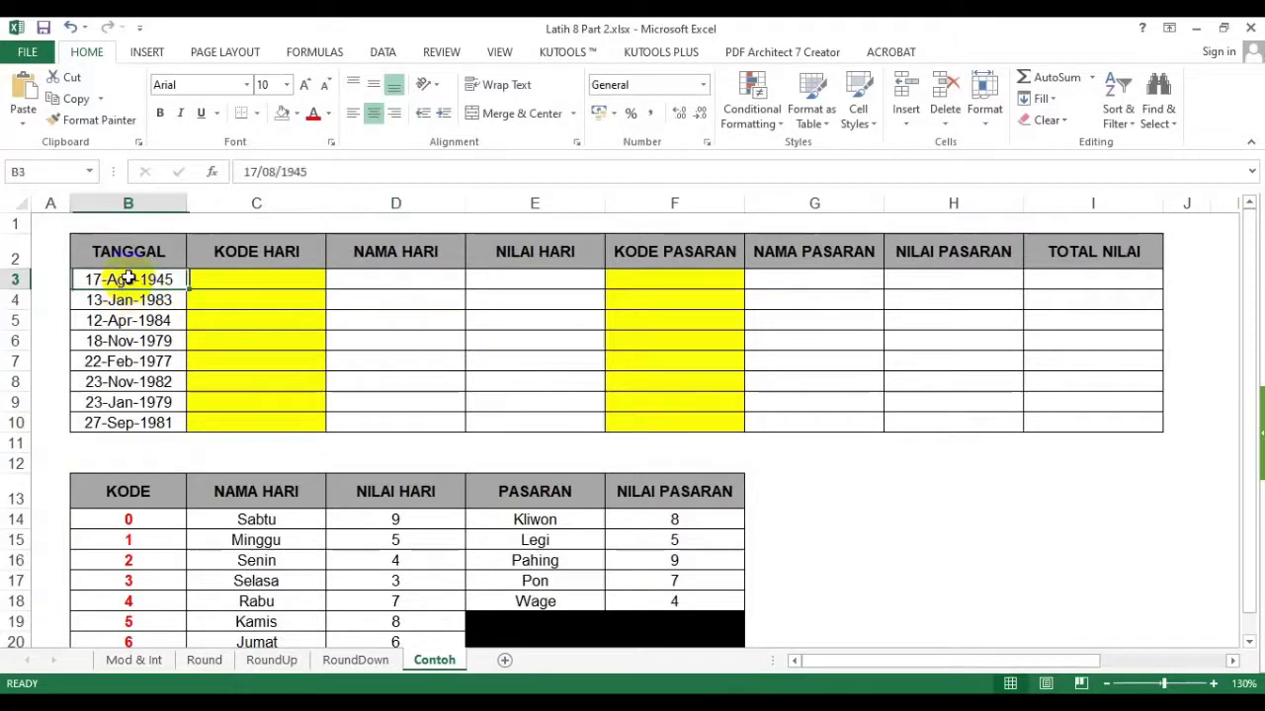
pyautogui.click(759, 357)
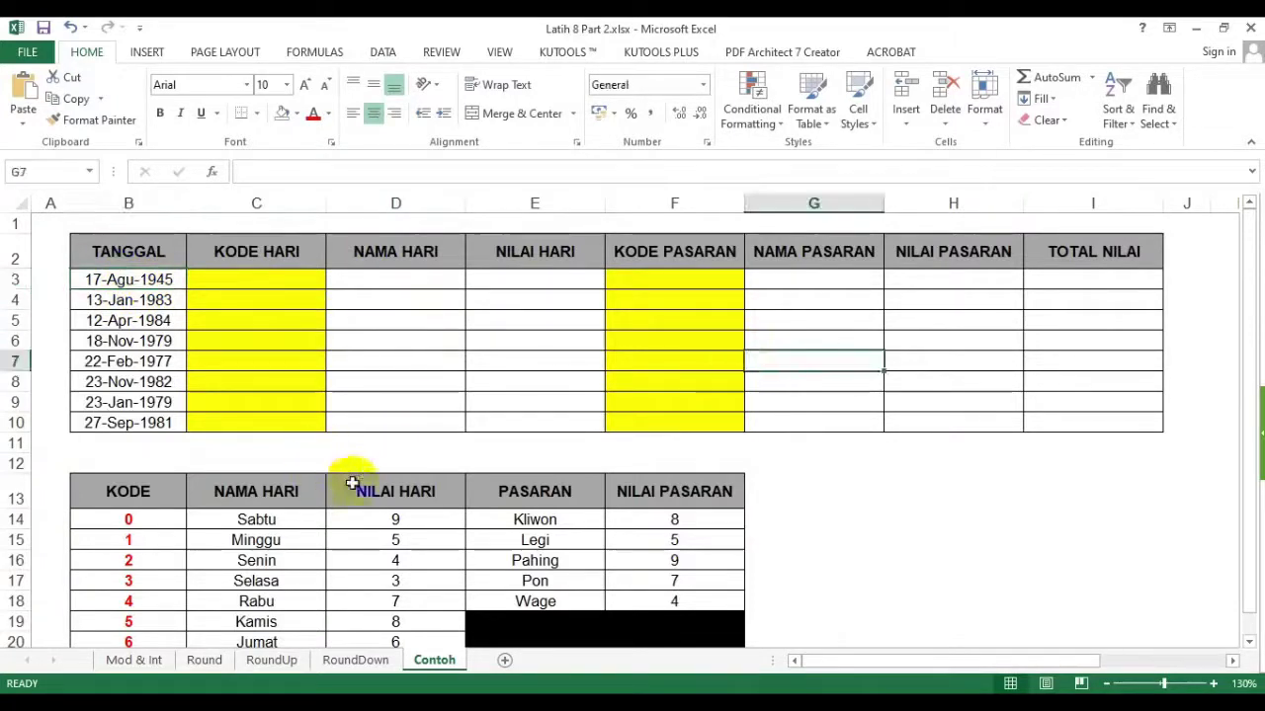
pyautogui.click(310, 379)
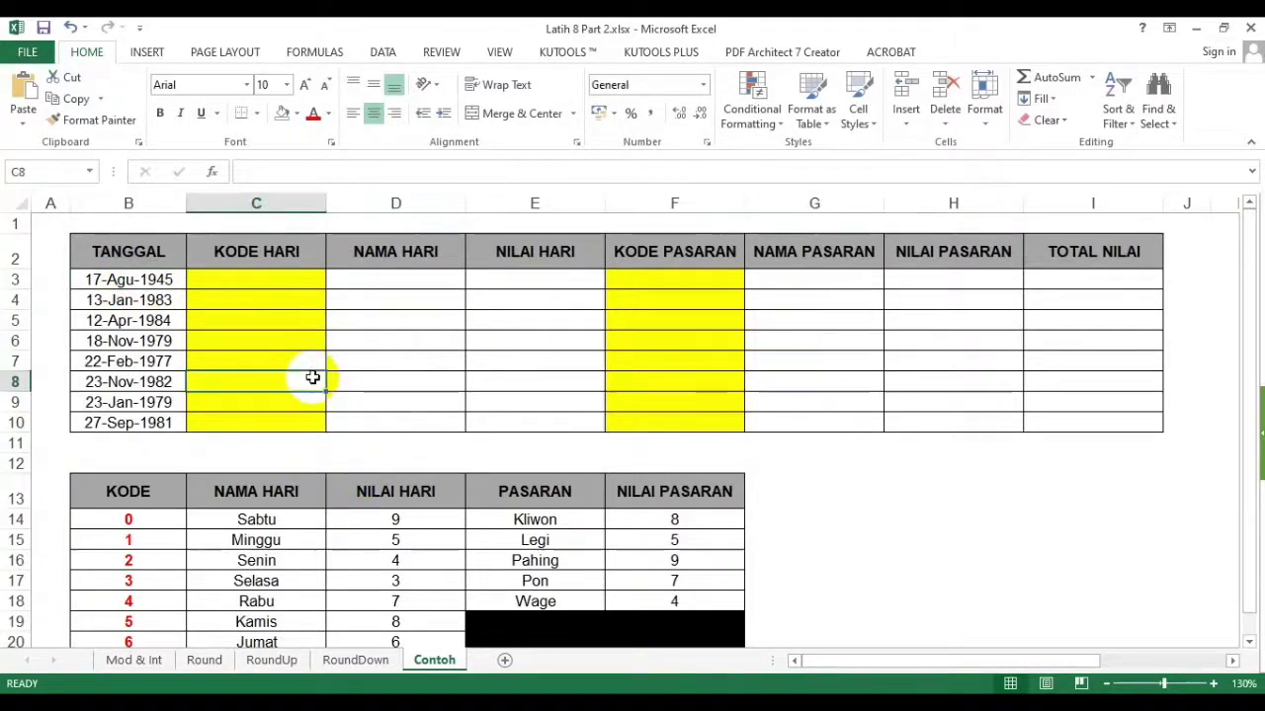
pyautogui.scroll(-1, 175, 548)
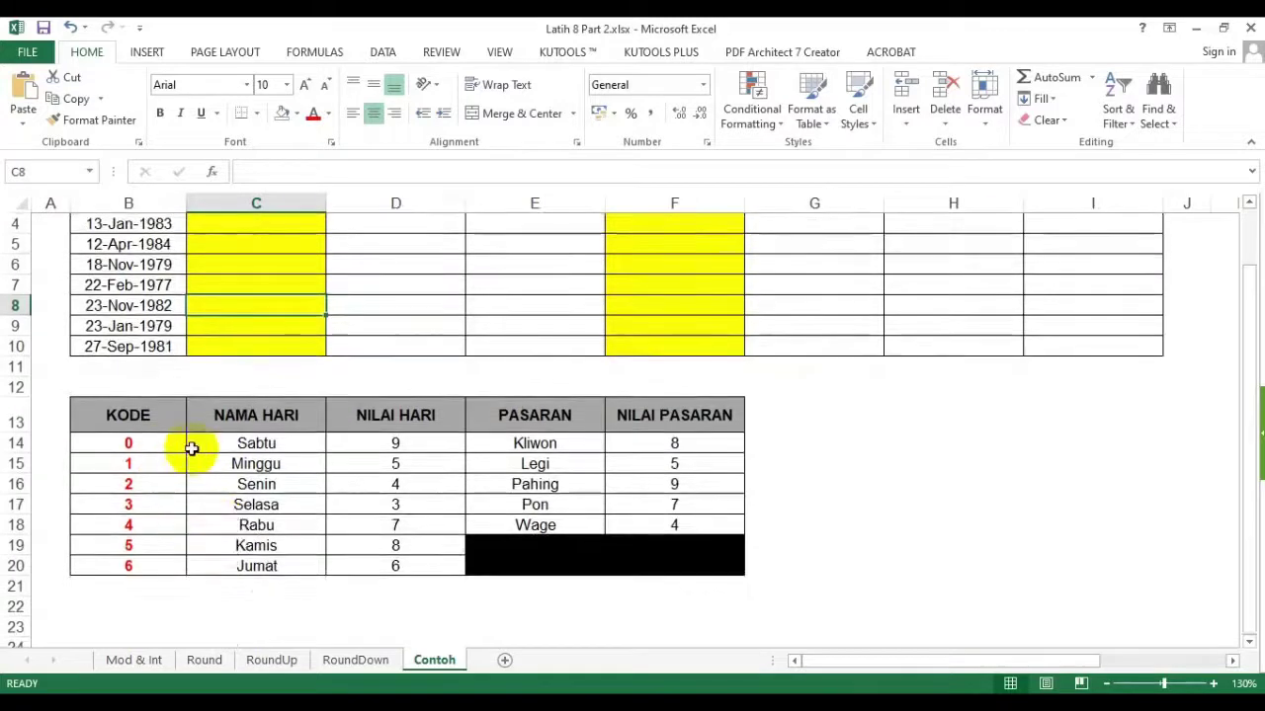
pyautogui.moveTo(134, 415); pyautogui.dragTo(156, 562)
pyautogui.scroll(1, 226, 475)
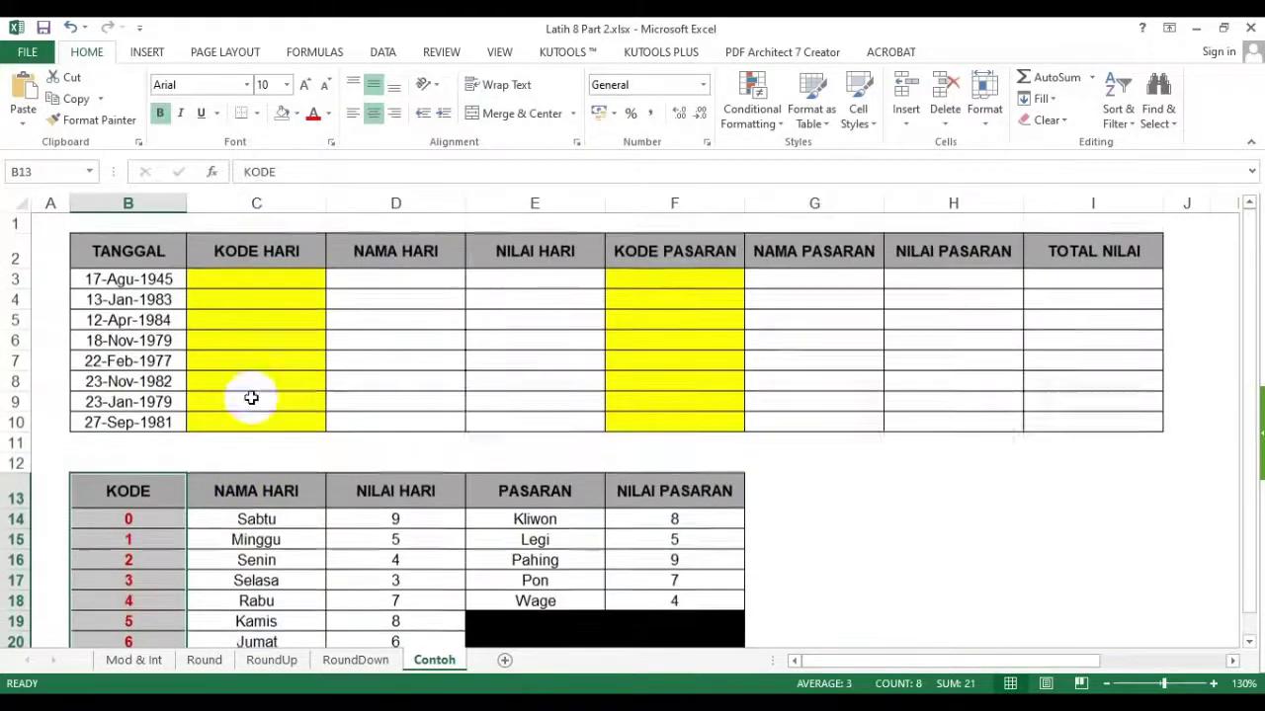
pyautogui.moveTo(257, 300); pyautogui.dragTo(260, 422)
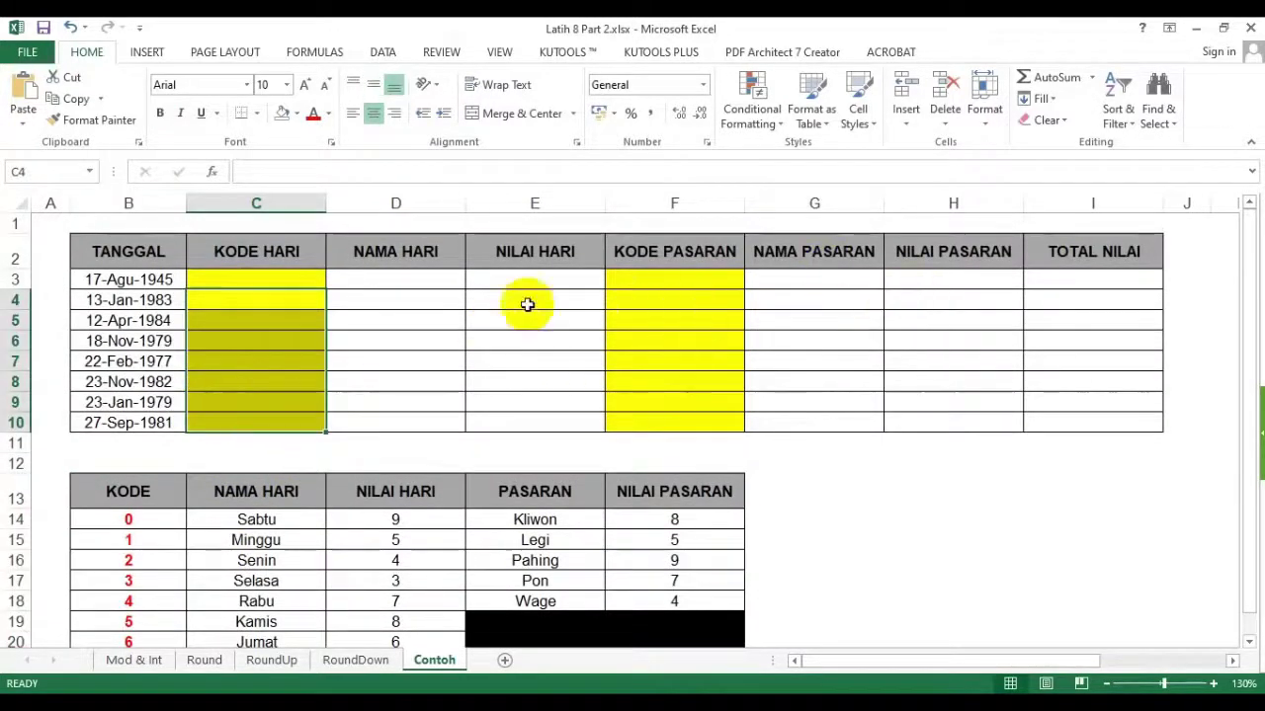
pyautogui.moveTo(672, 280); pyautogui.dragTo(676, 402)
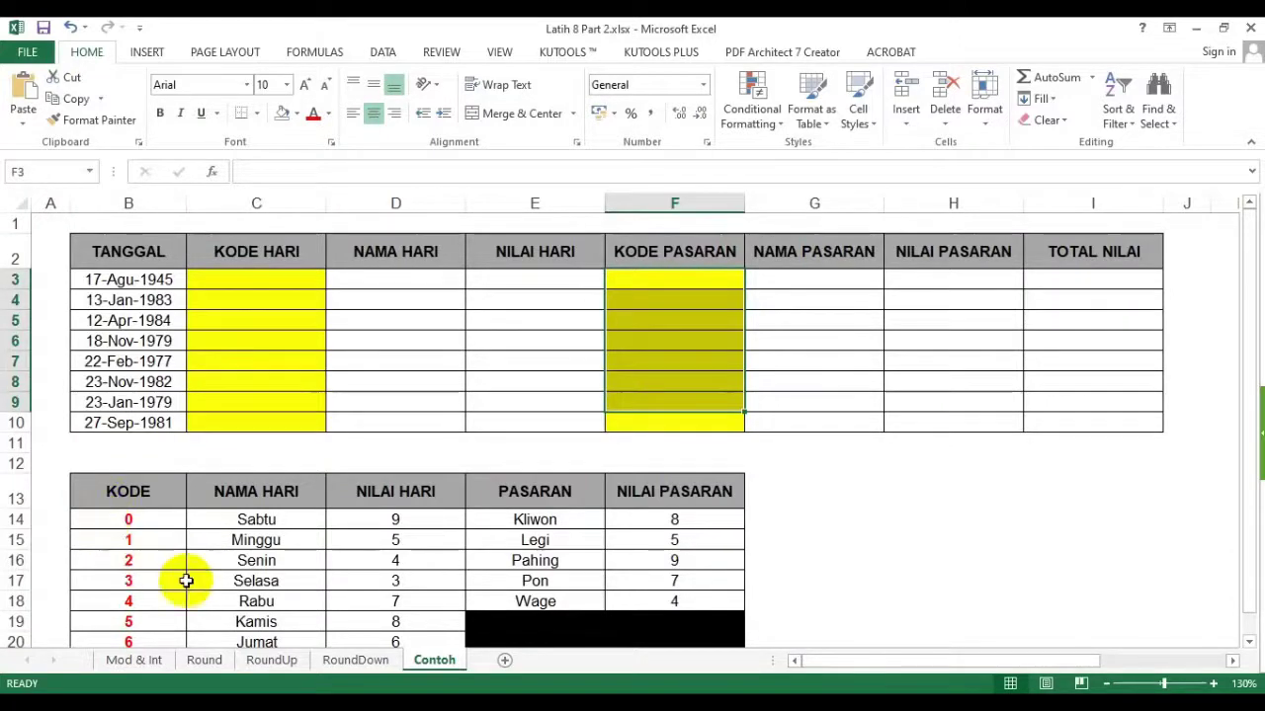
pyautogui.scroll(-2, 184, 578)
pyautogui.moveTo(256, 353); pyautogui.dragTo(286, 464)
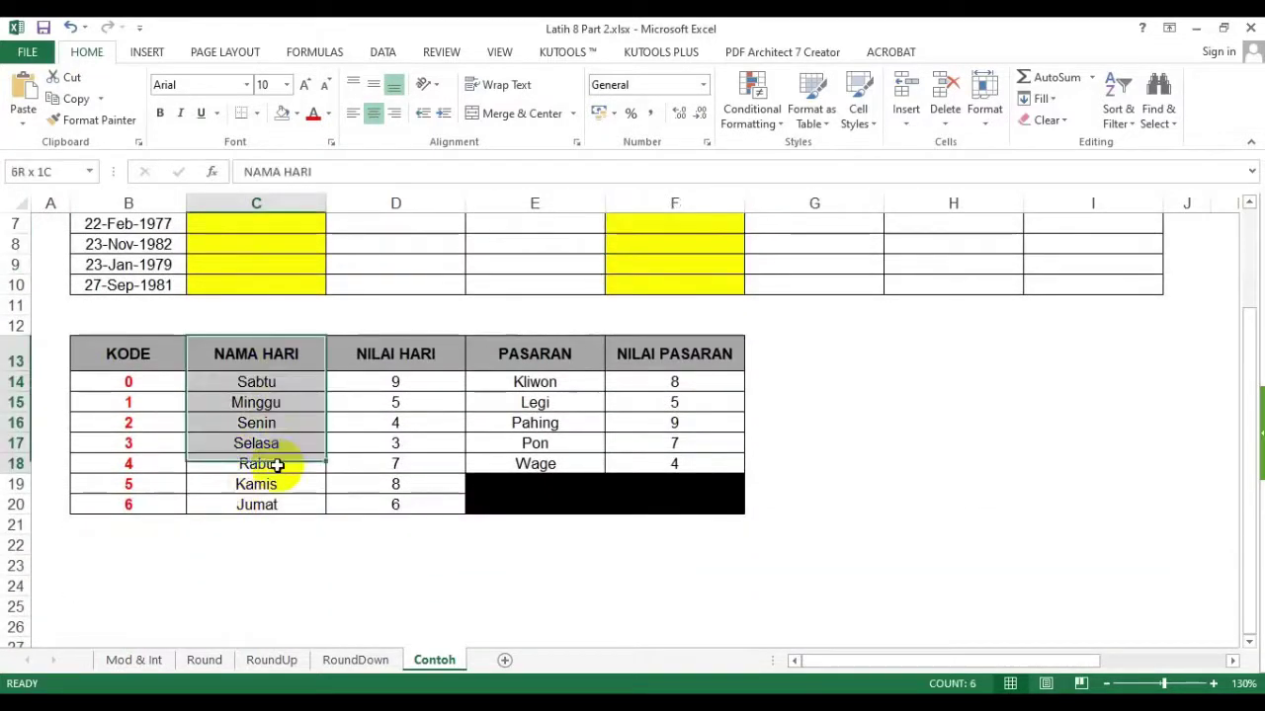
pyautogui.moveTo(524, 360); pyautogui.dragTo(535, 463)
pyautogui.moveTo(405, 354)
pyautogui.mouseDown()
pyautogui.moveTo(418, 406)
pyautogui.moveTo(405, 463)
pyautogui.mouseUp()
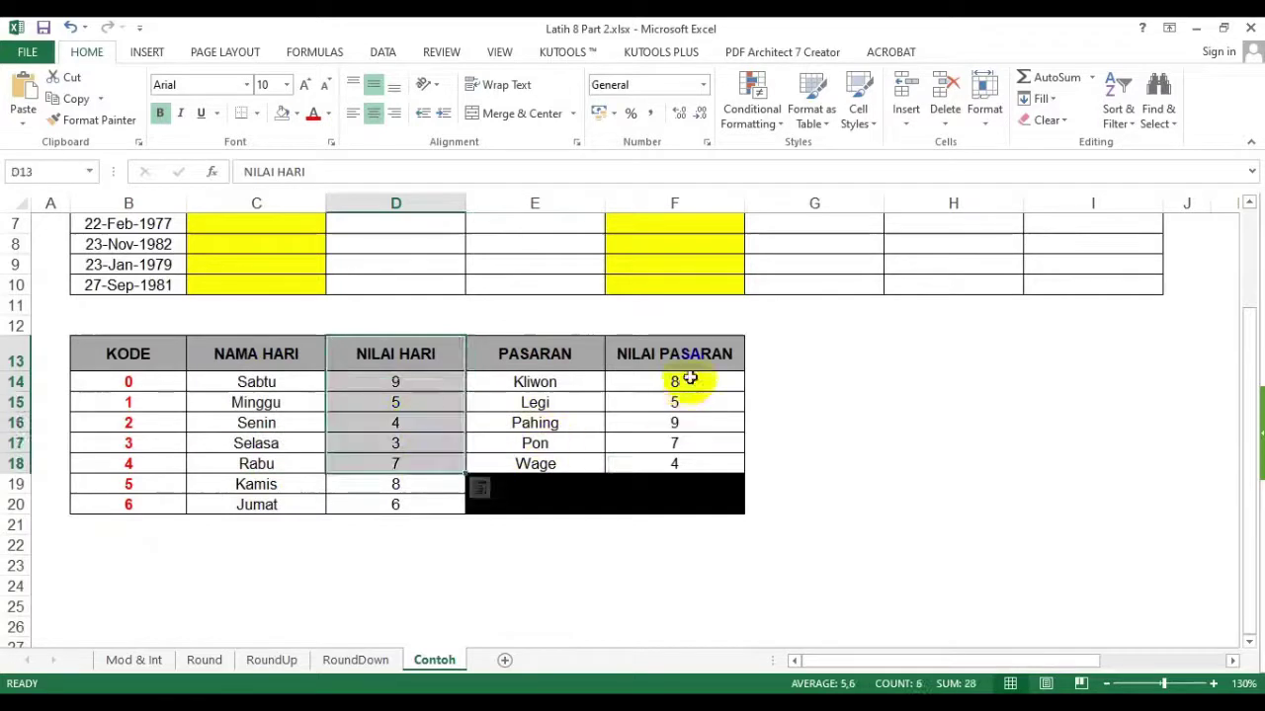
pyautogui.moveTo(674, 381); pyautogui.dragTo(673, 423)
pyautogui.moveTo(431, 384); pyautogui.dragTo(405, 464)
pyautogui.moveTo(674, 382); pyautogui.dragTo(614, 430)
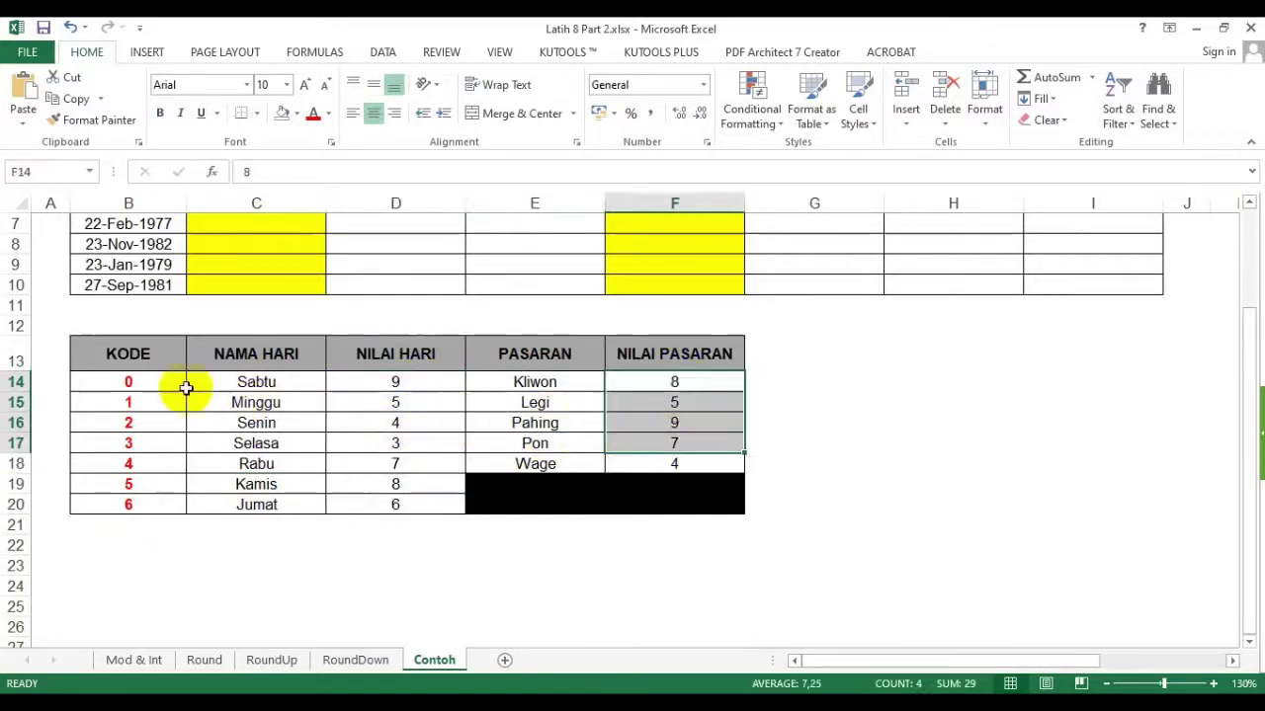
pyautogui.moveTo(148, 356); pyautogui.dragTo(163, 504)
pyautogui.scroll(2, 430, 360)
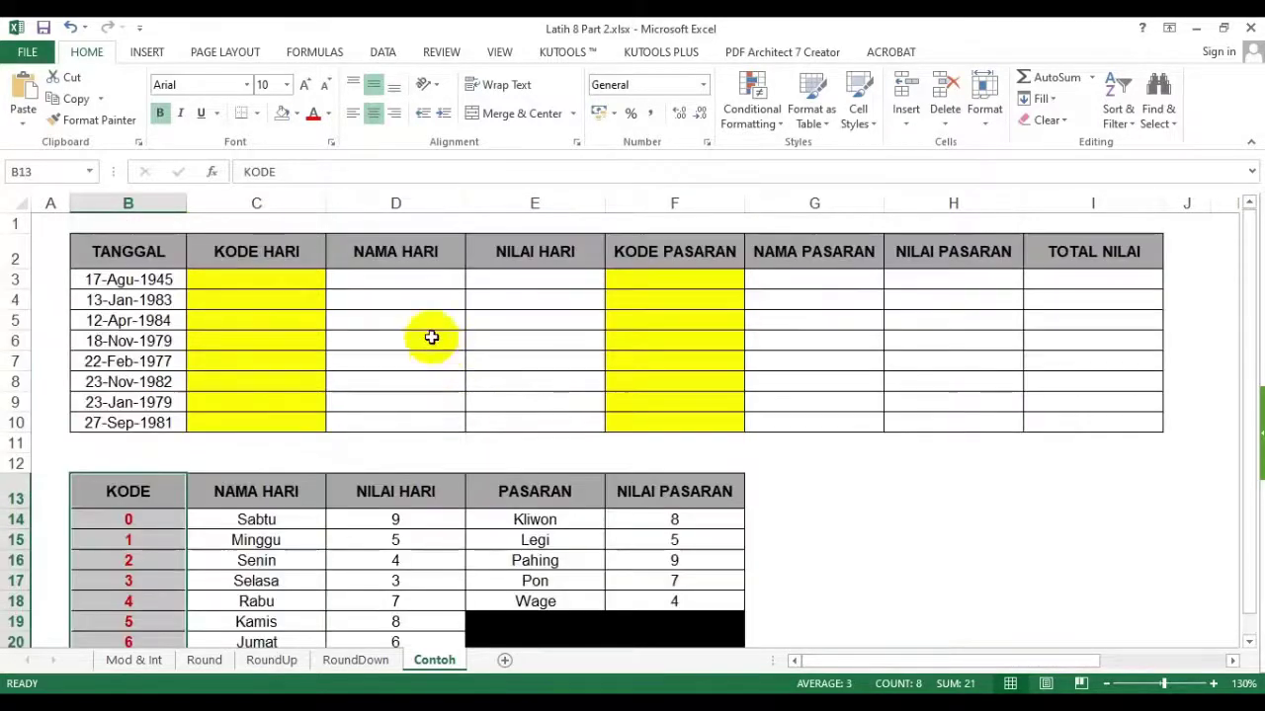
pyautogui.moveTo(149, 252)
pyautogui.mouseDown()
pyautogui.moveTo(1073, 342)
pyautogui.moveTo(1074, 420)
pyautogui.mouseUp()
pyautogui.click(304, 281)
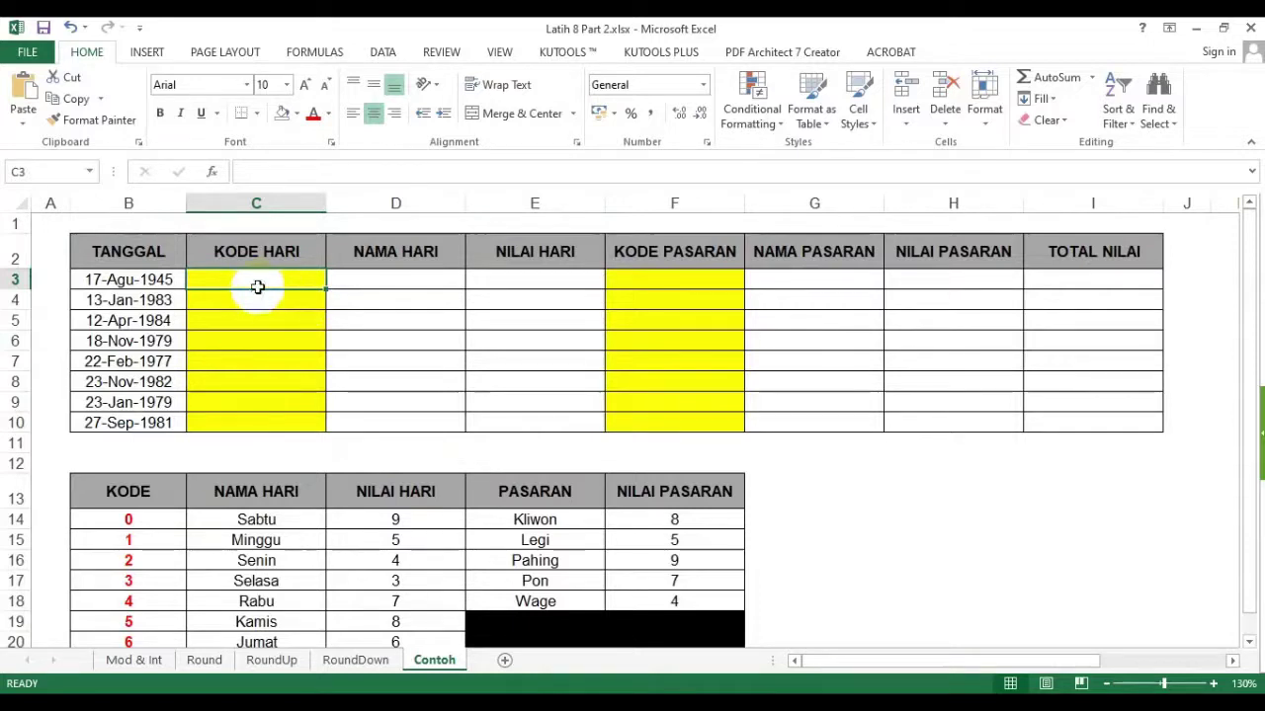
pyautogui.moveTo(169, 279); pyautogui.dragTo(169, 443)
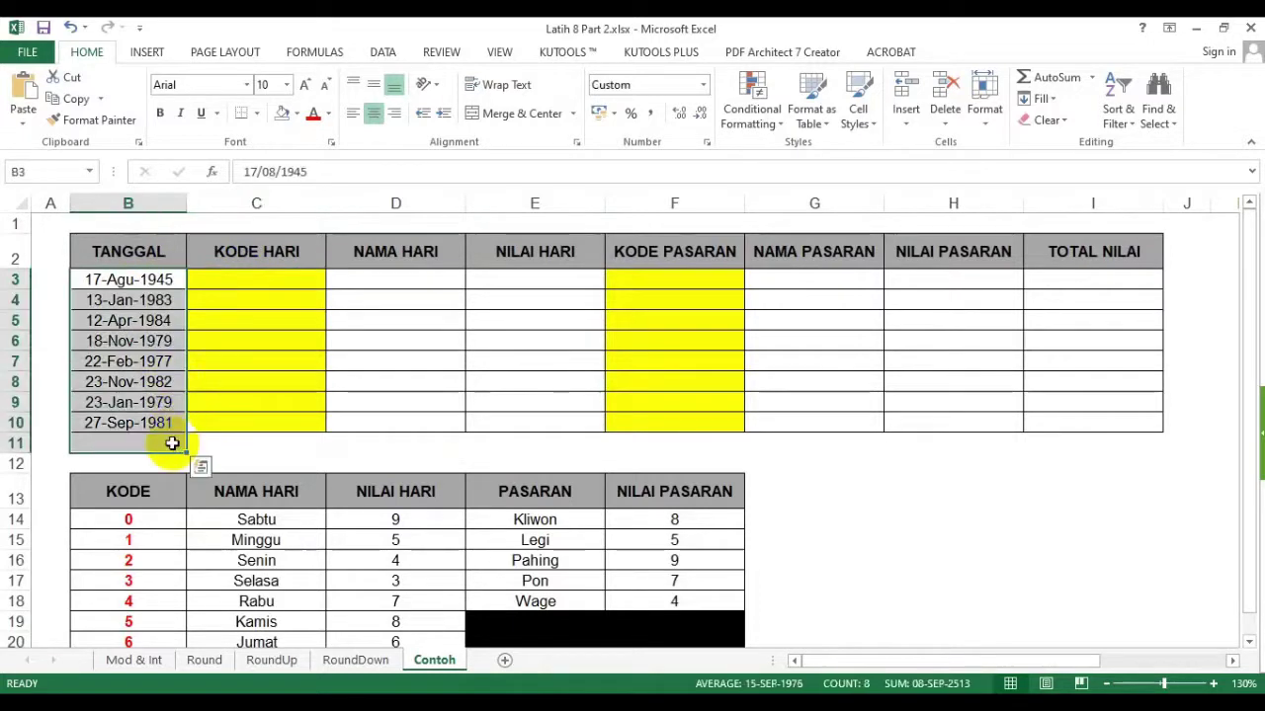
pyautogui.click(466, 374)
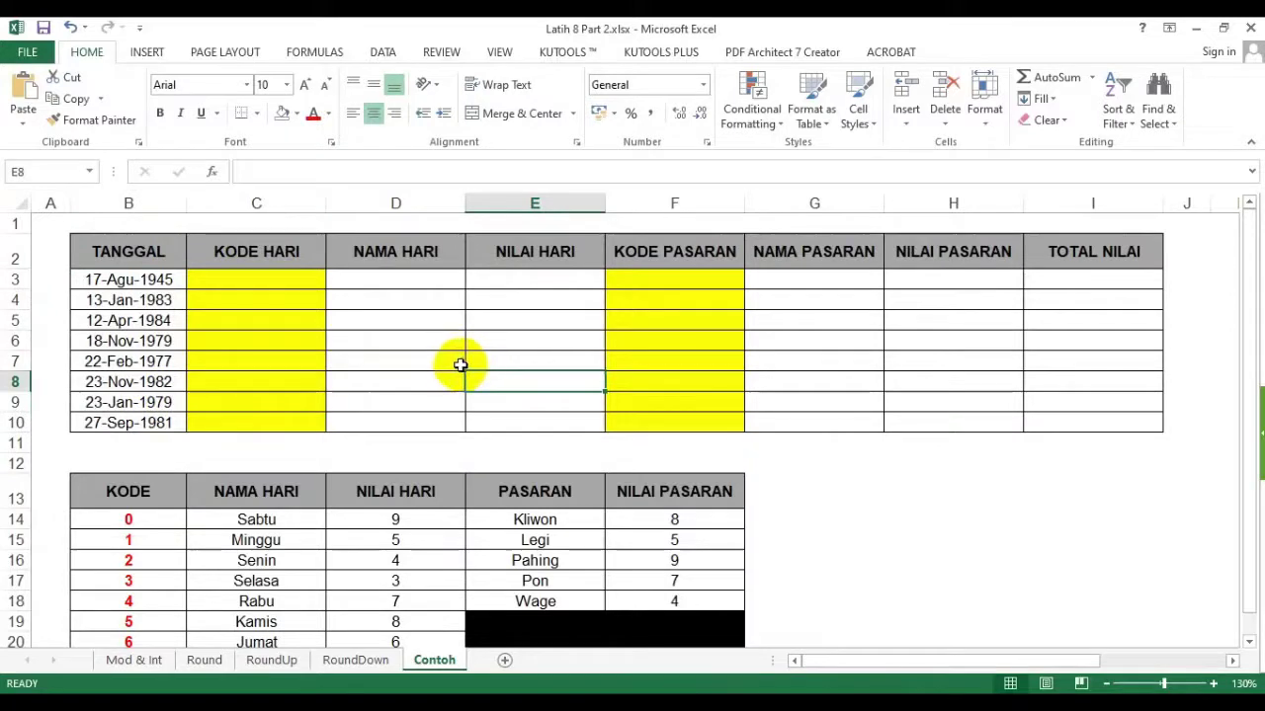
pyautogui.moveTo(148, 280); pyautogui.dragTo(149, 422)
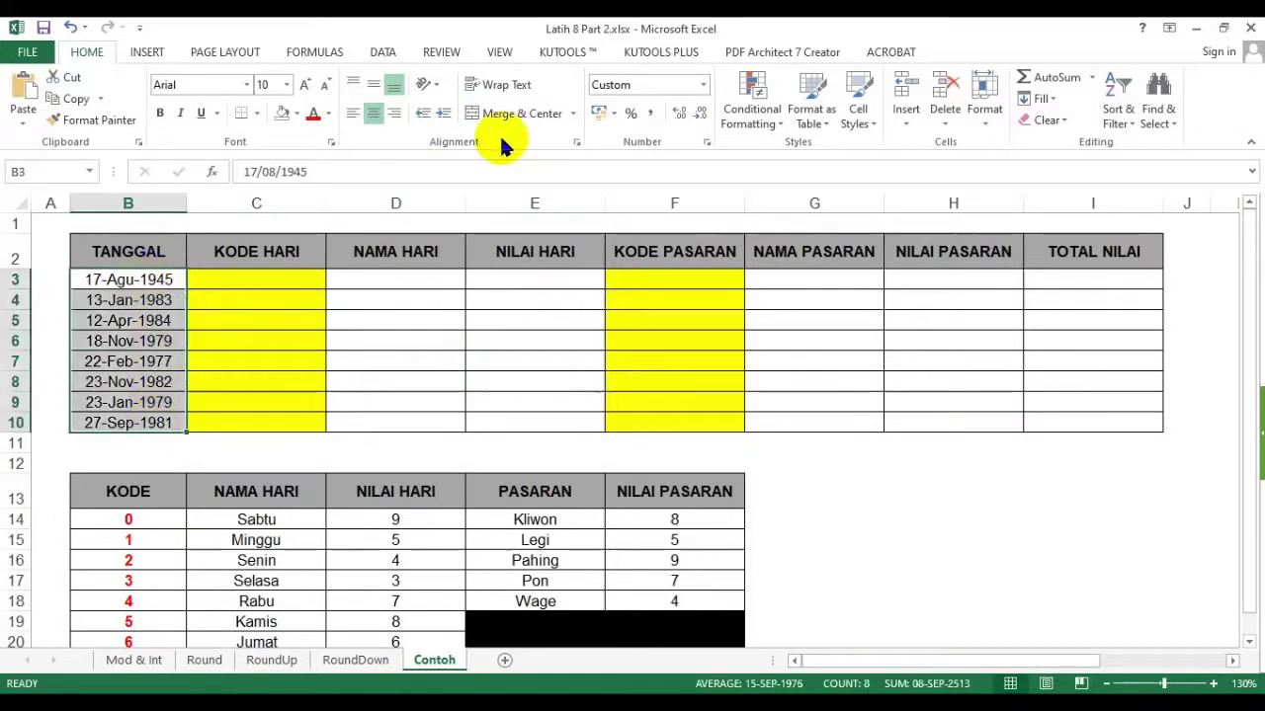
pyautogui.click(702, 85)
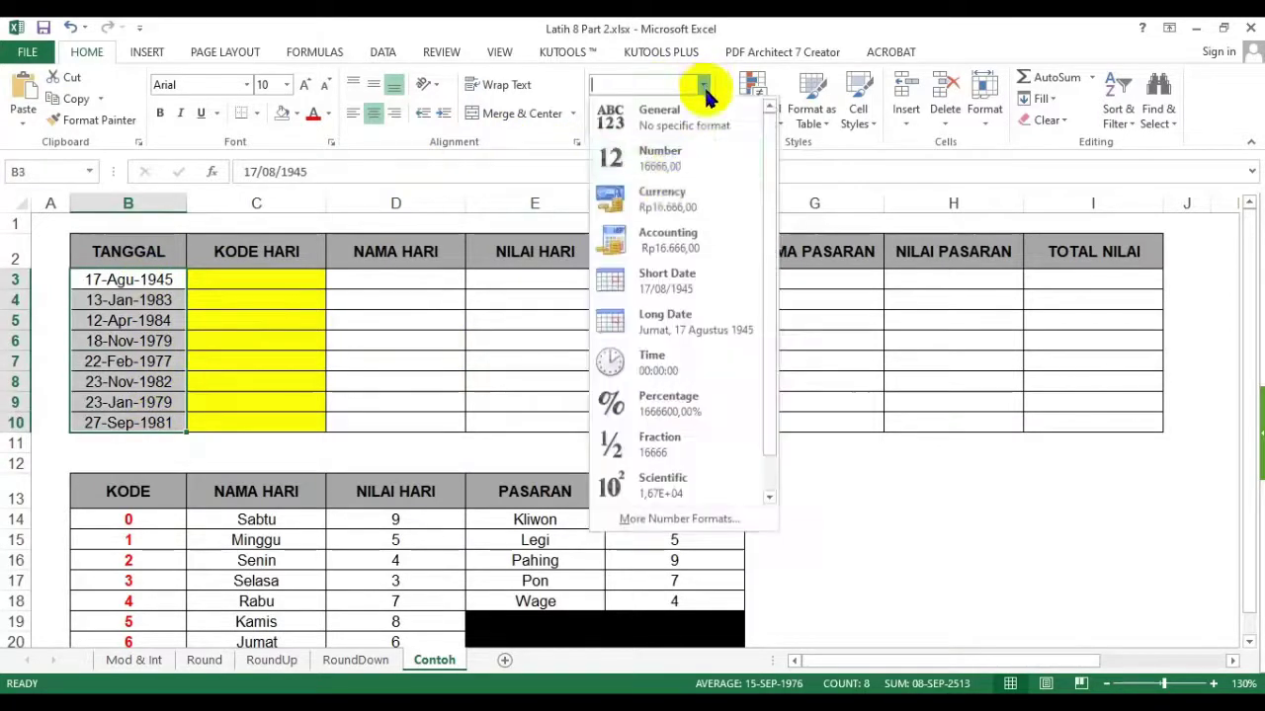
pyautogui.click(671, 124)
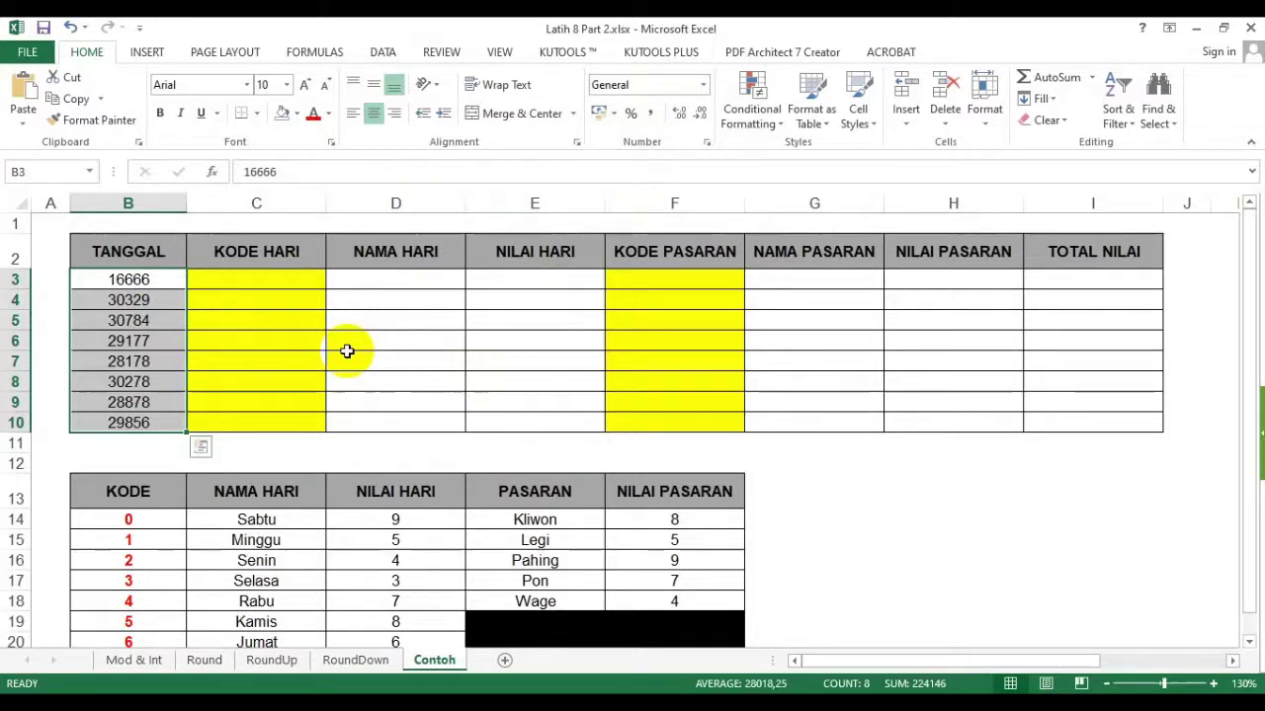
pyautogui.hotkey('ctrl', 'z')
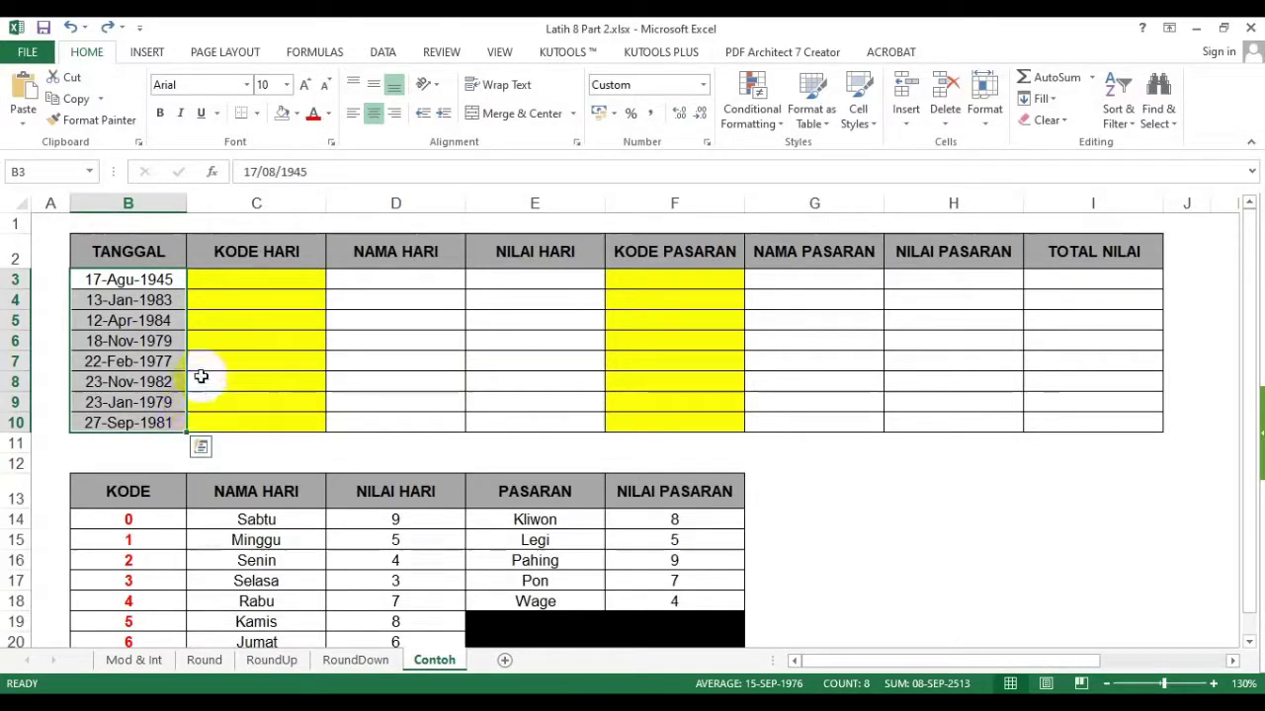
# - Look over the TANGGAL, NAMA HARI and NAMA PASARAN columns, then type =mod( in C3
pyautogui.click(353, 357)
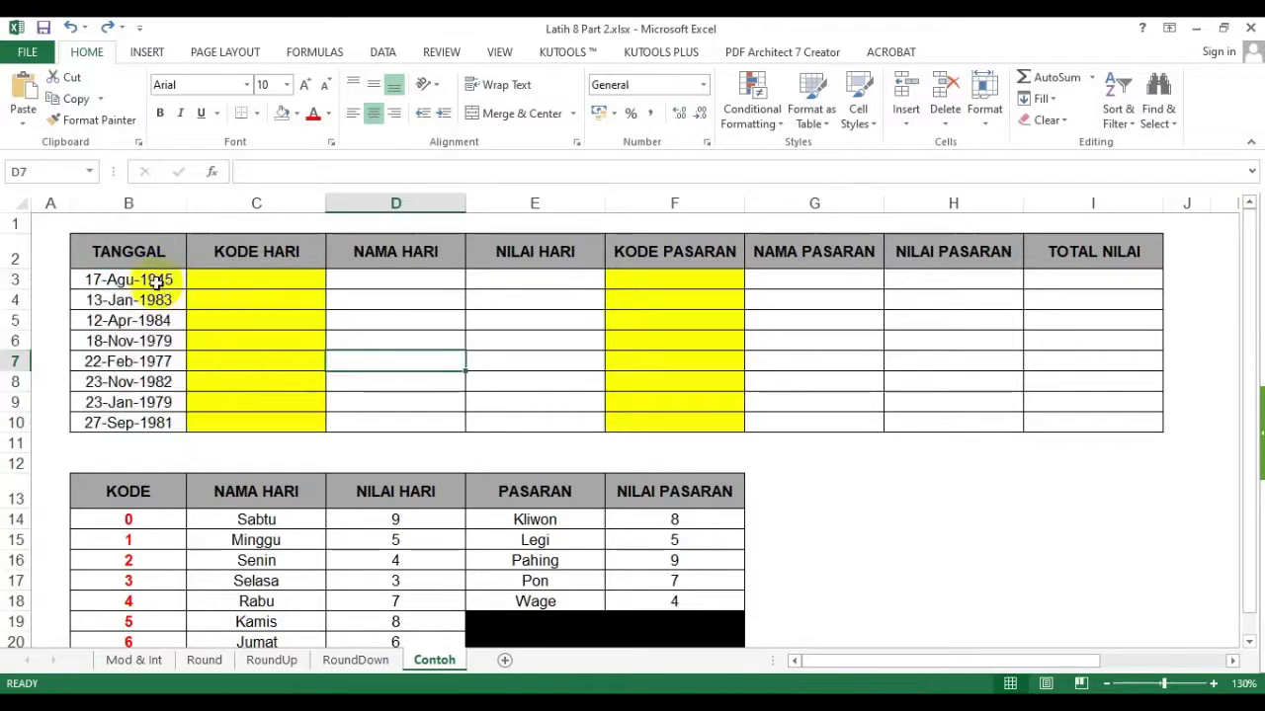
pyautogui.moveTo(161, 279); pyautogui.dragTo(161, 423)
pyautogui.click(433, 355)
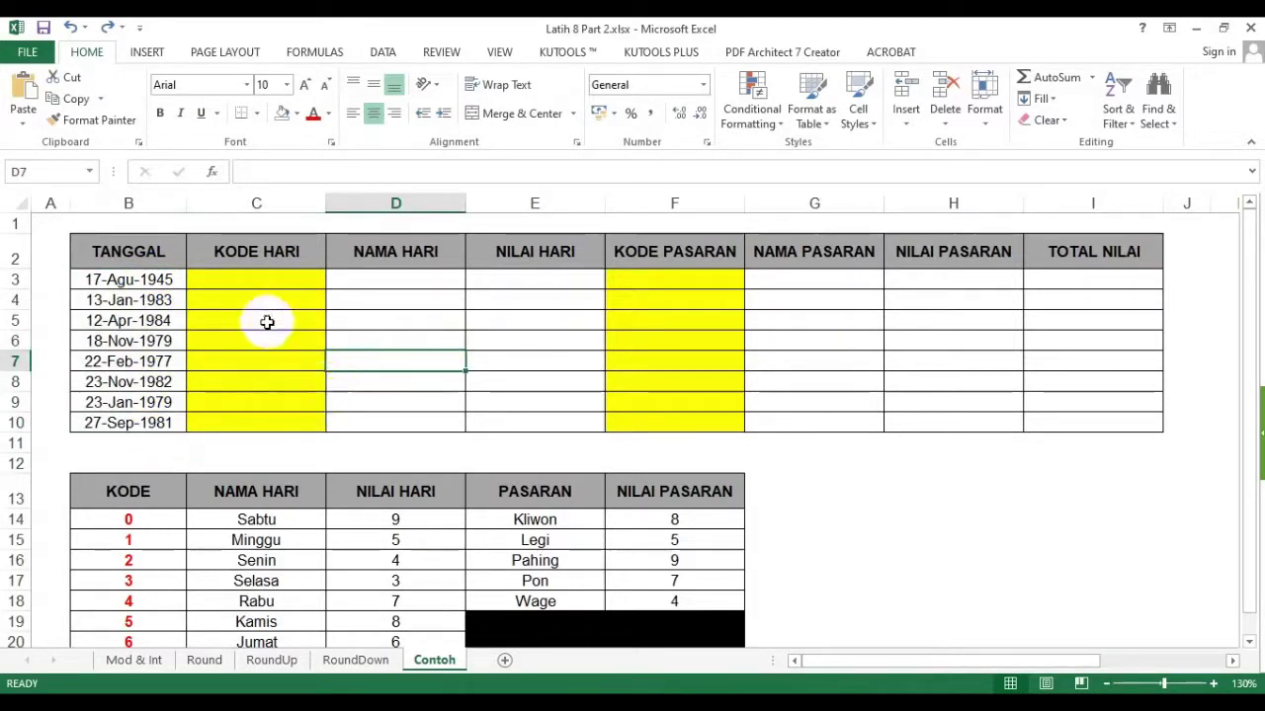
pyautogui.click(266, 285)
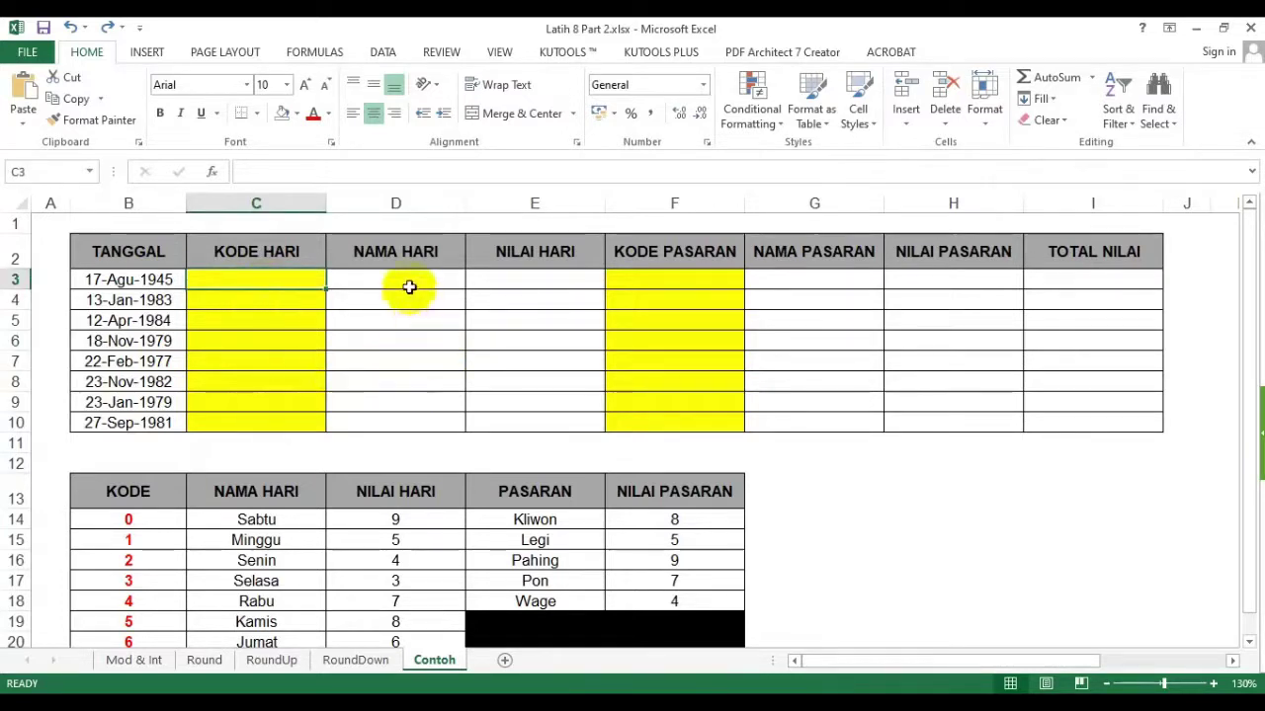
pyautogui.moveTo(412, 286); pyautogui.dragTo(436, 417)
pyautogui.moveTo(839, 280); pyautogui.dragTo(839, 358)
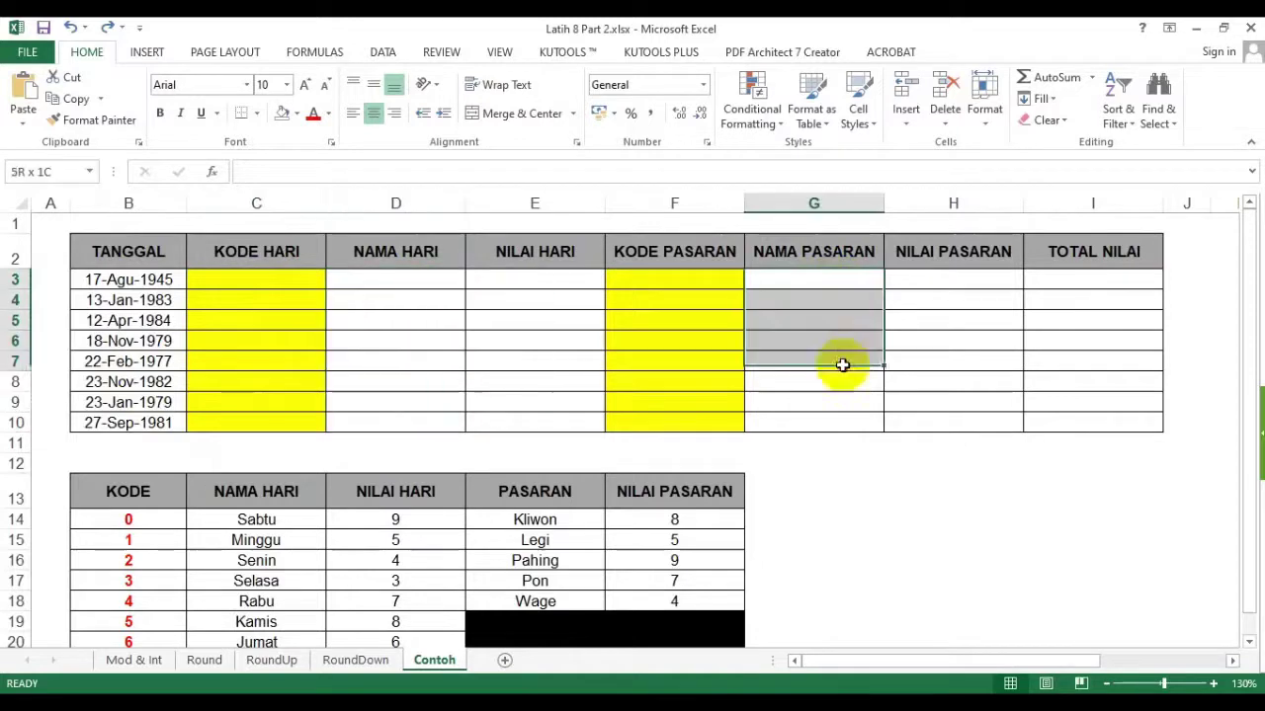
pyautogui.click(250, 280)
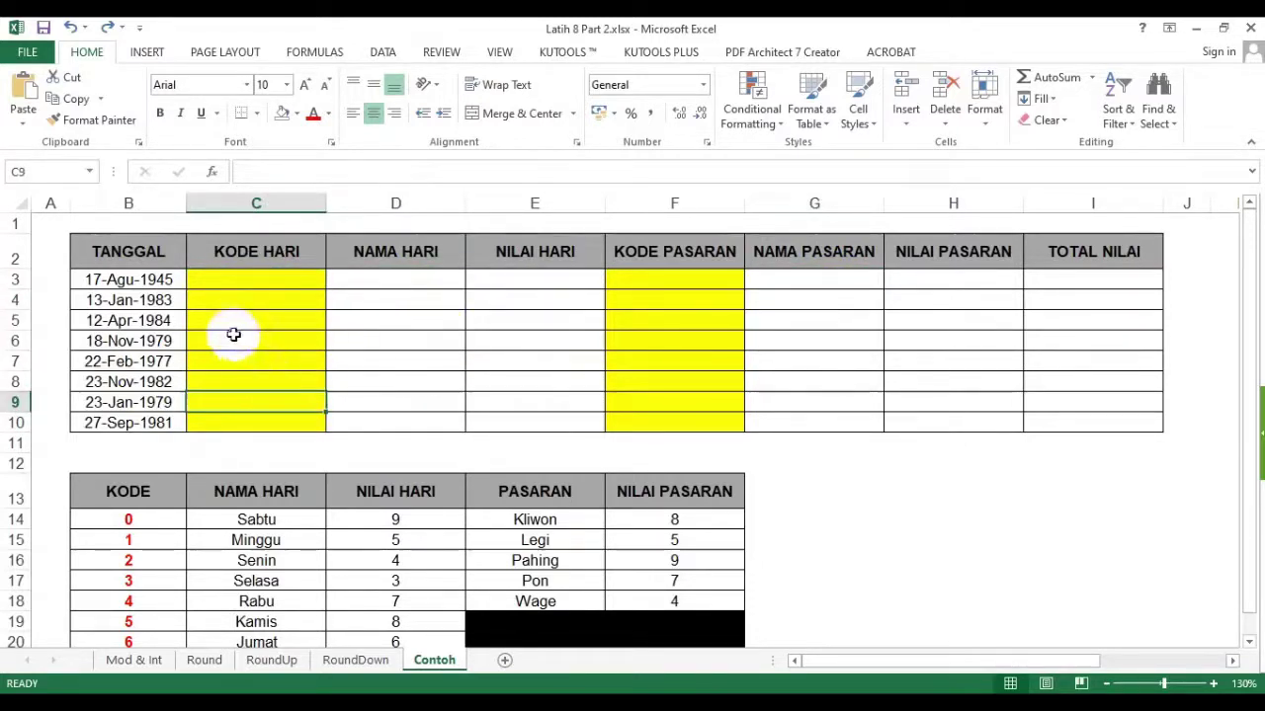
pyautogui.click(381, 361)
pyautogui.click(256, 279)
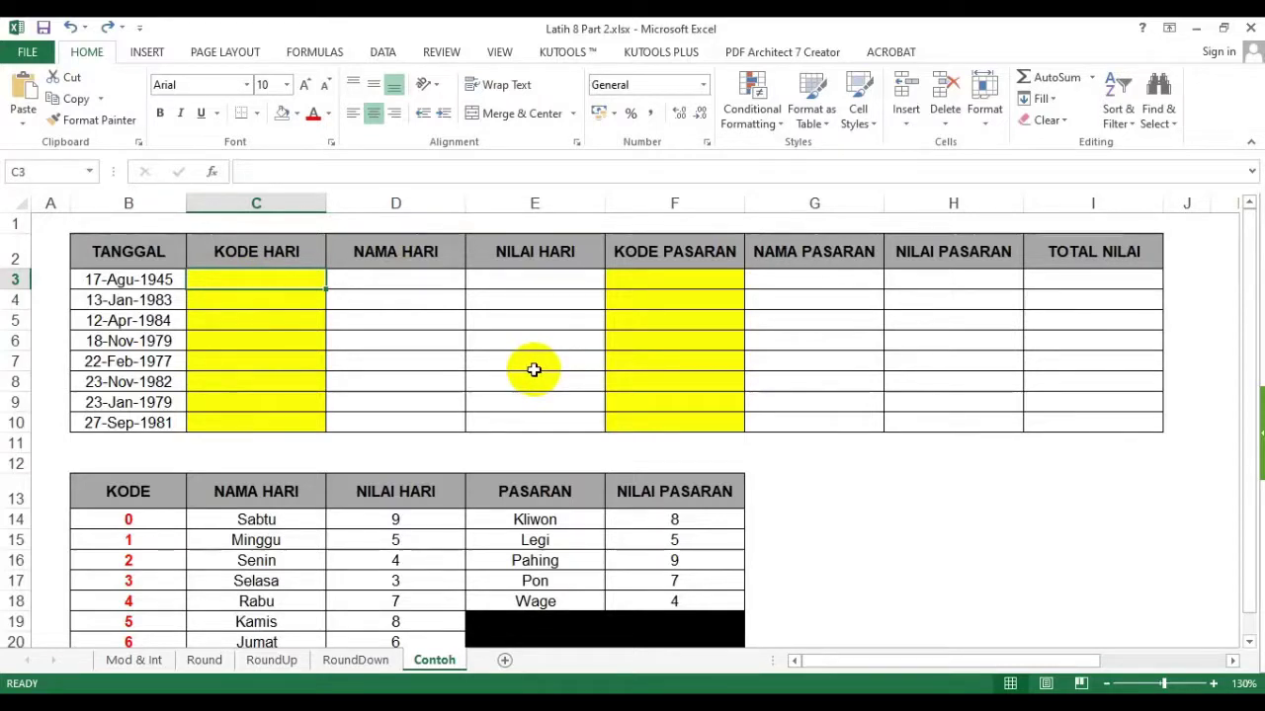
pyautogui.write('=m')
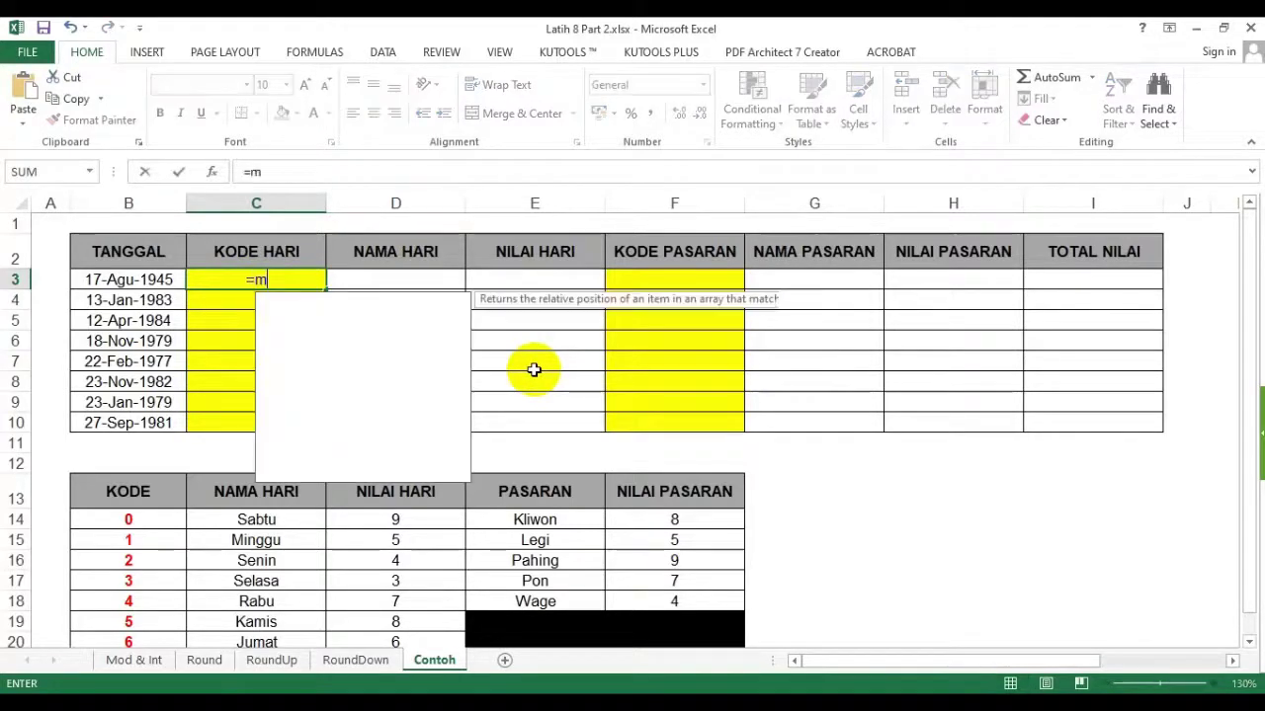
pyautogui.write('od(')
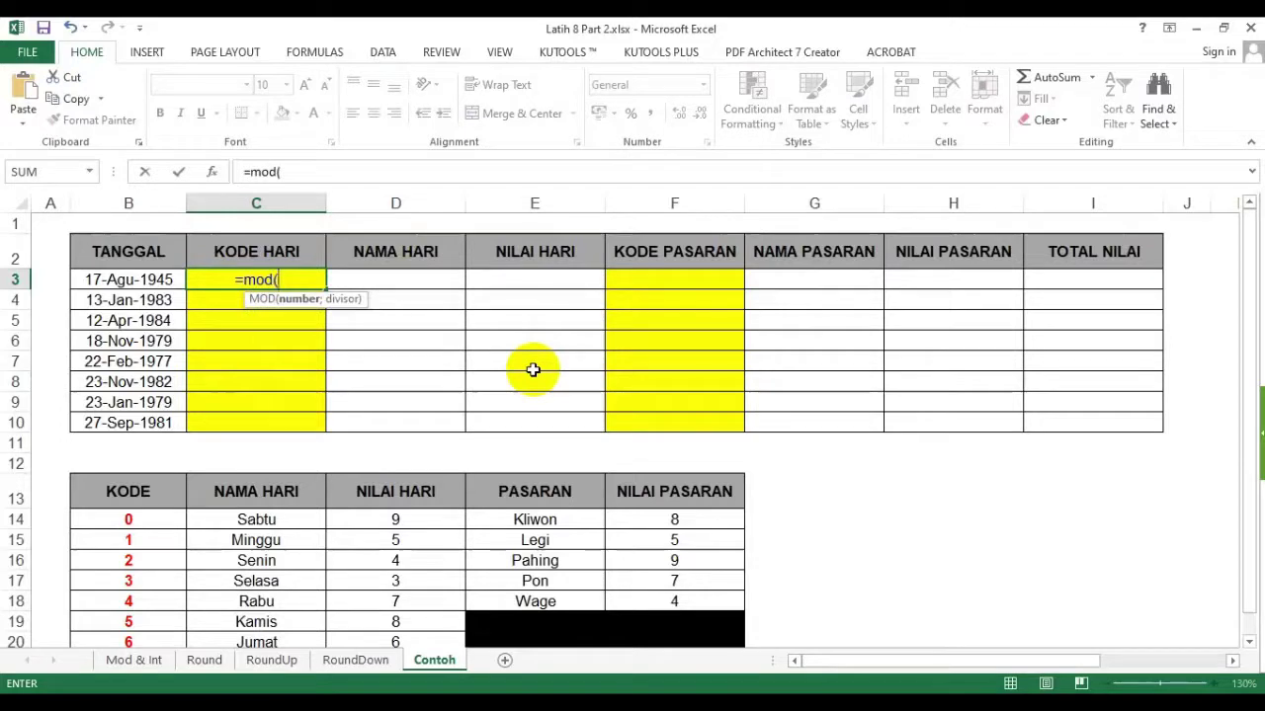
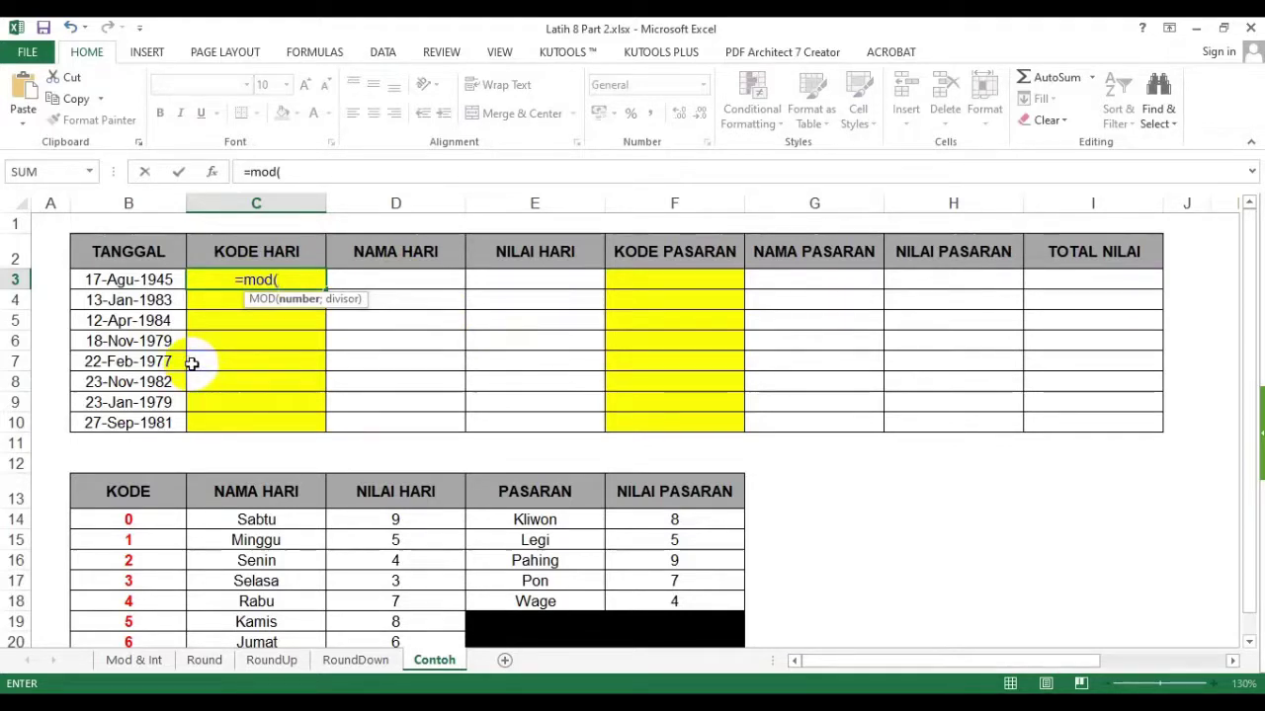
# - Complete C3's day-code formula as =MOD(B3;7), referencing the date in B3
pyautogui.click(130, 279)
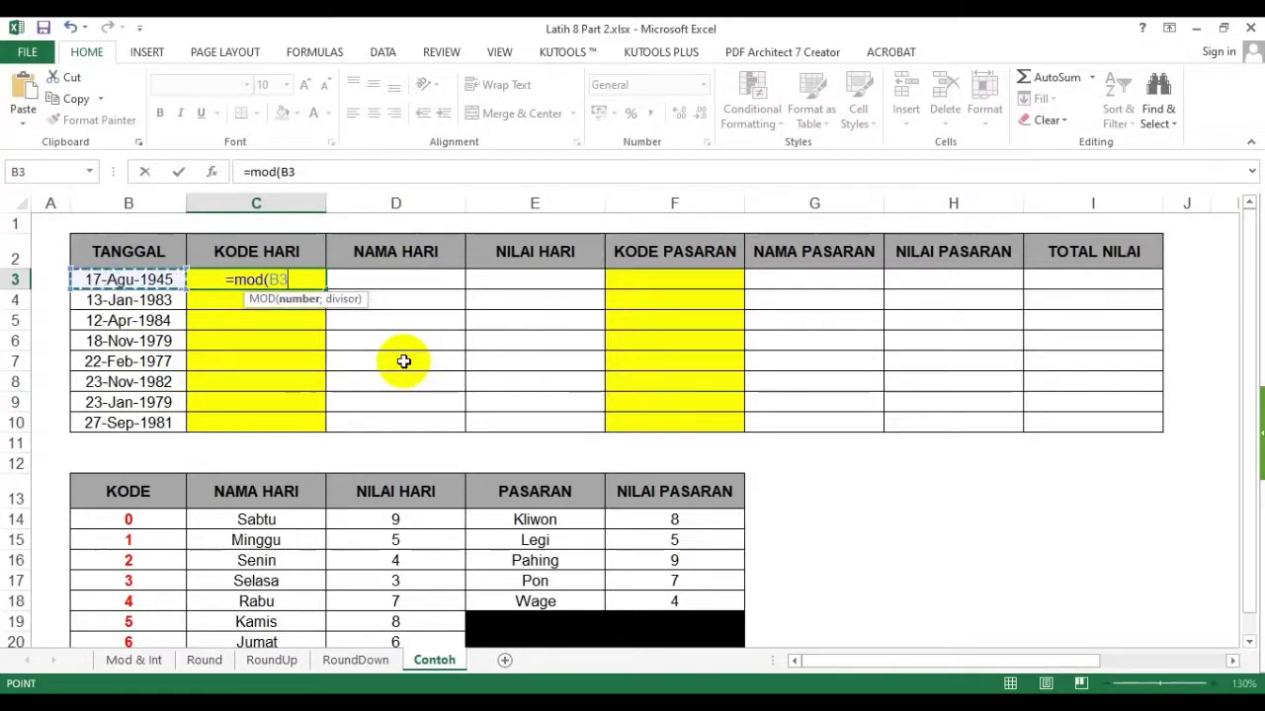
pyautogui.write(';')
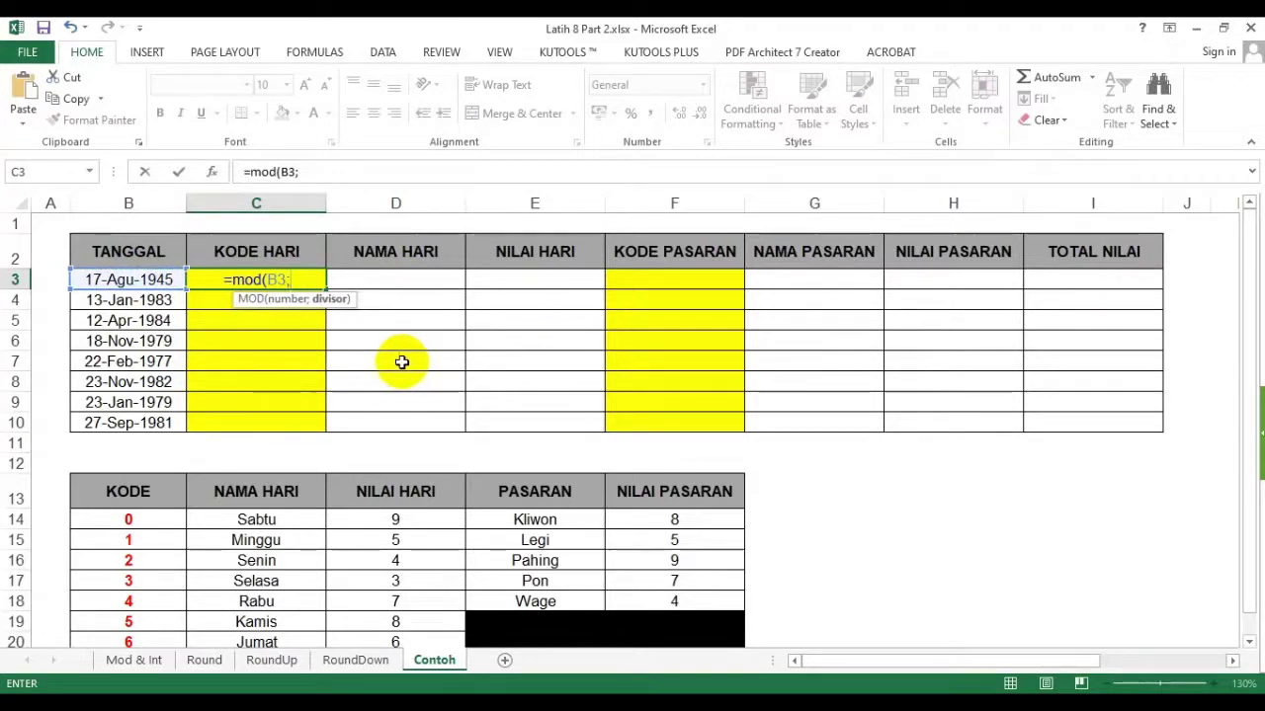
pyautogui.write('7')
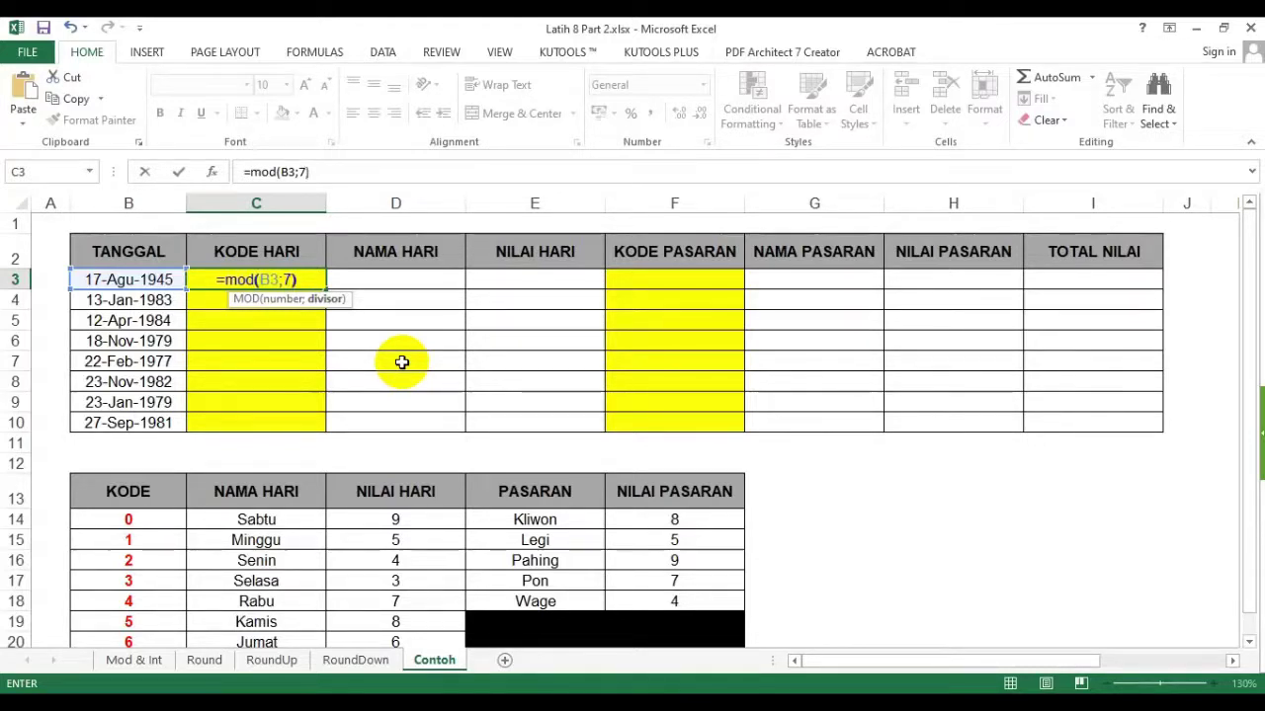
pyautogui.press('Return')
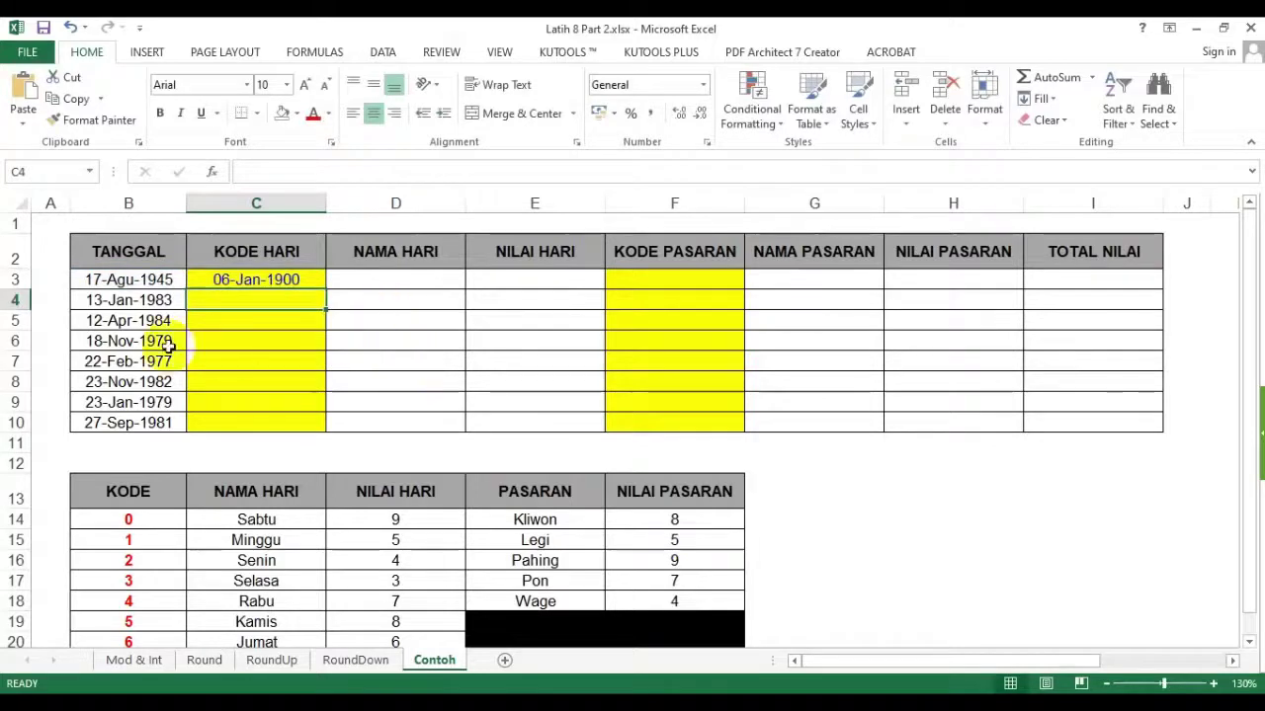
pyautogui.click(282, 276)
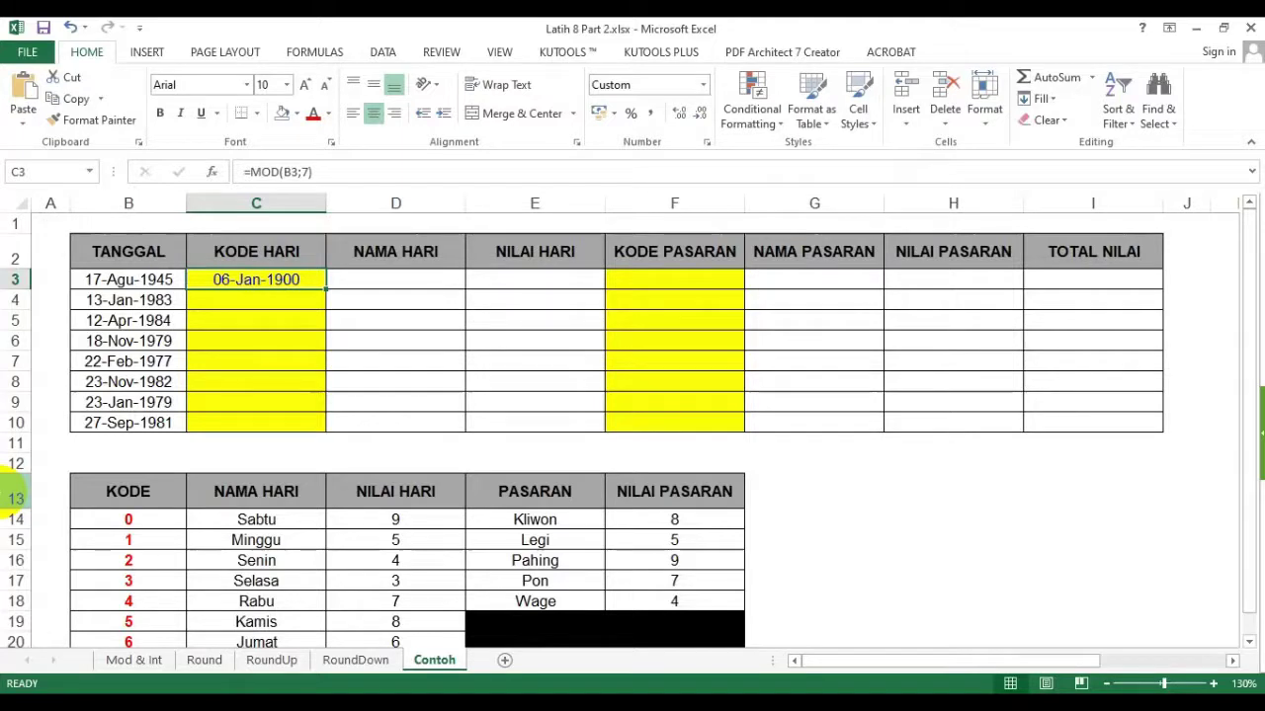
# - Format C3 as General and fill the MOD formula down to C10, giving codes 6, 5, 5, 1, 3, 3, 3, 1
pyautogui.click(277, 405)
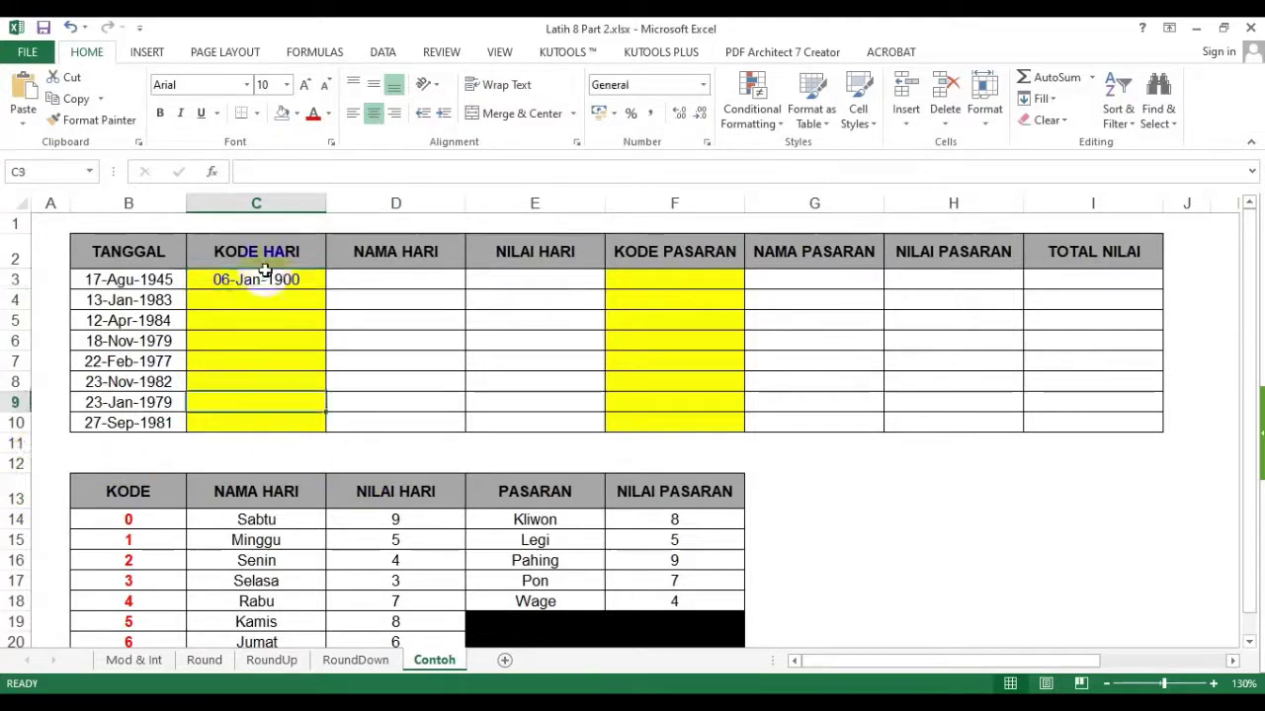
pyautogui.click(261, 285)
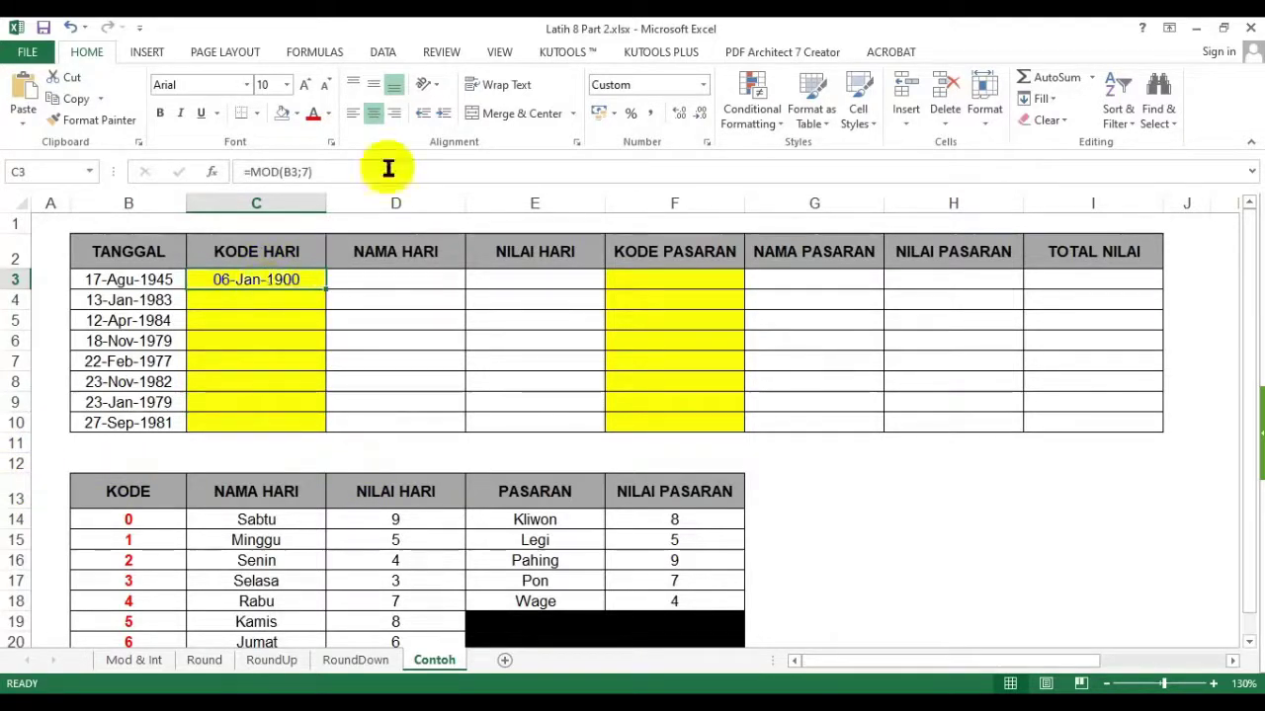
pyautogui.click(702, 85)
pyautogui.click(654, 110)
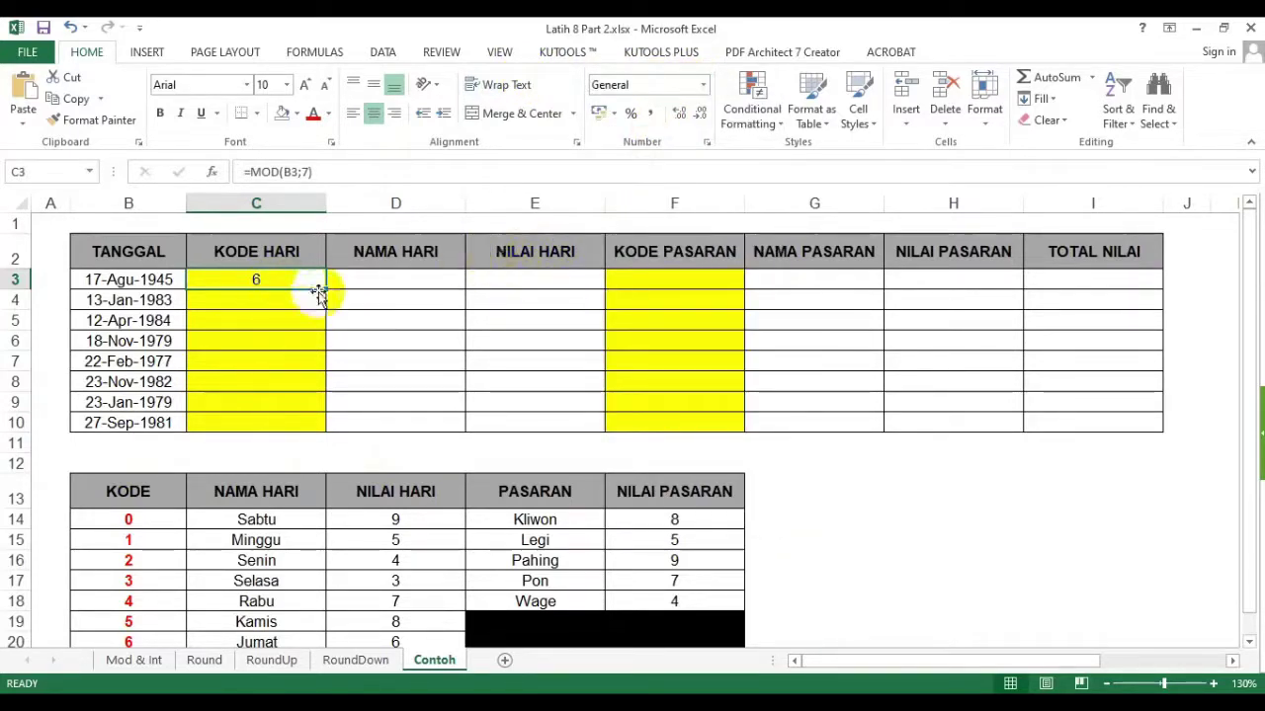
pyautogui.moveTo(326, 289); pyautogui.dragTo(326, 431)
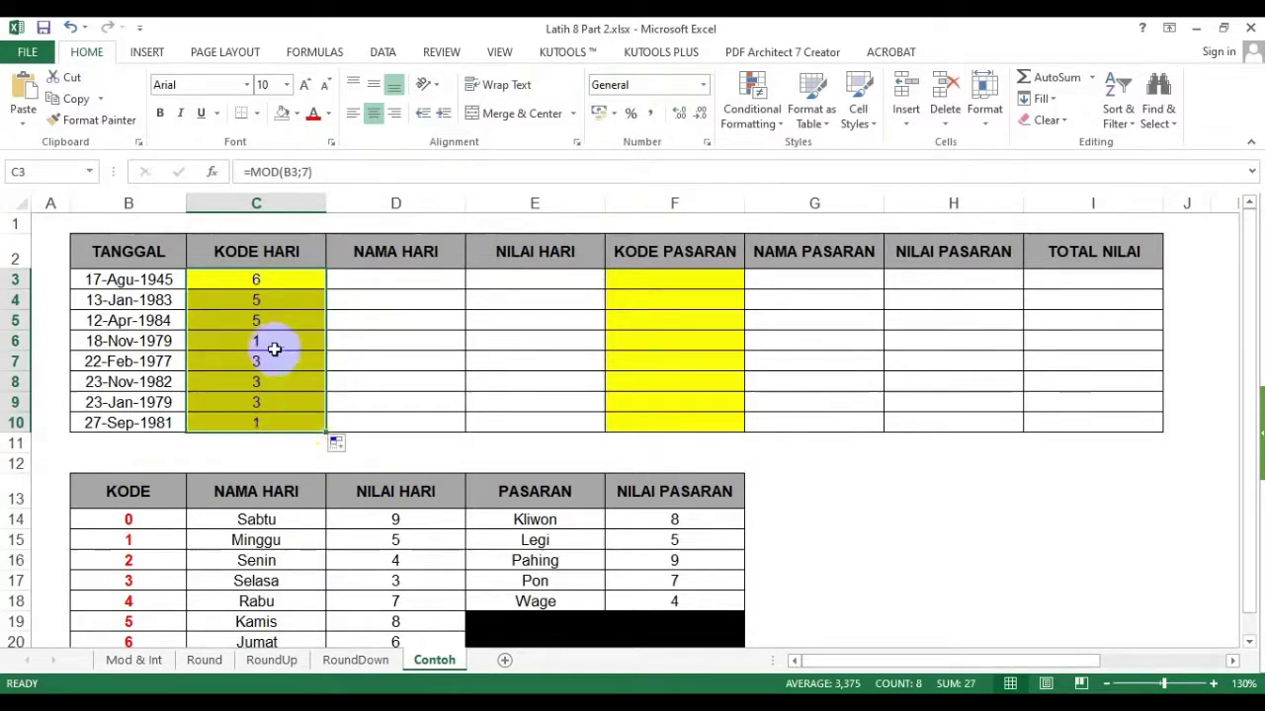
pyautogui.click(375, 297)
pyautogui.click(512, 285)
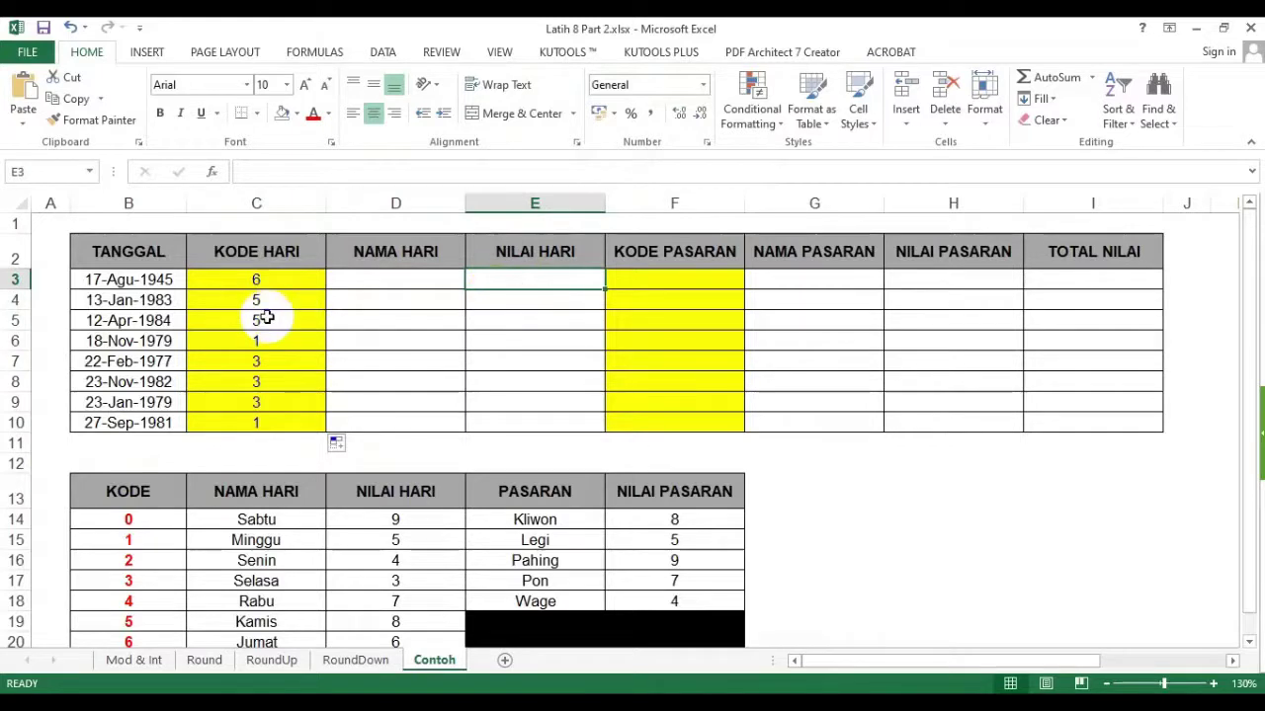
pyautogui.click(669, 281)
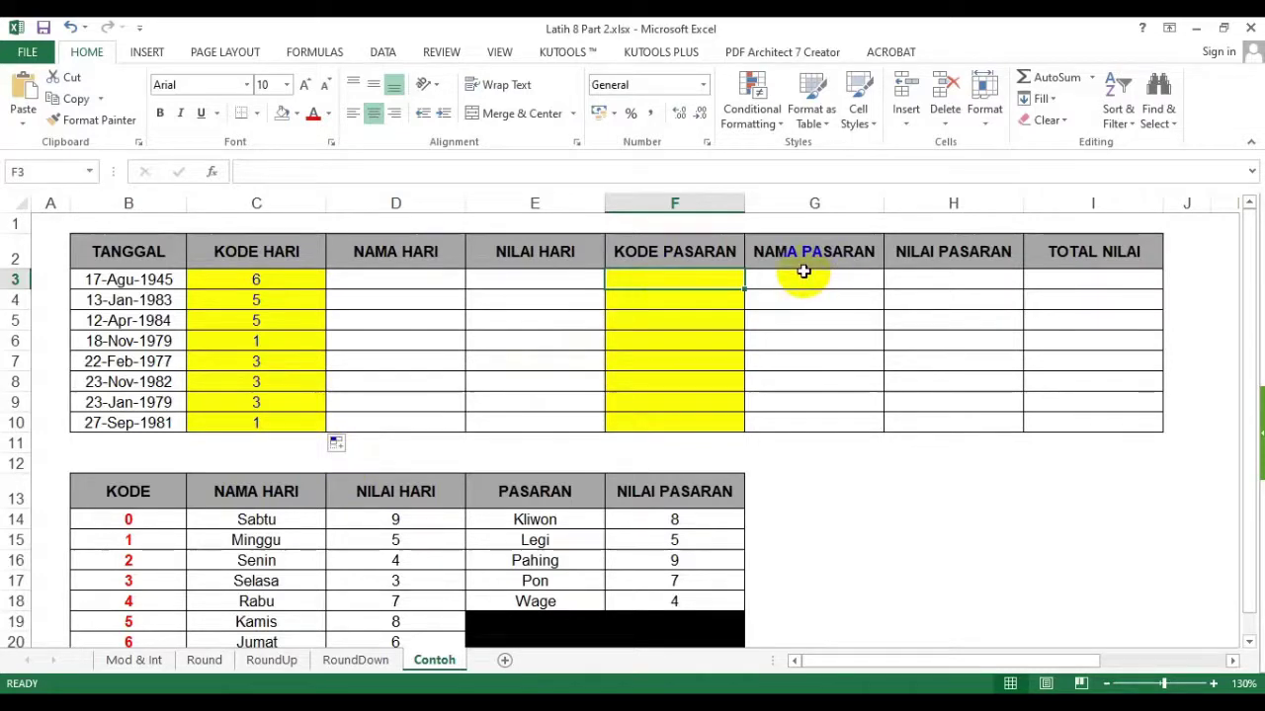
# - Enter =MOD(B3;5) in F3 to compute the pasaran code from B3's date
pyautogui.write('=mod')
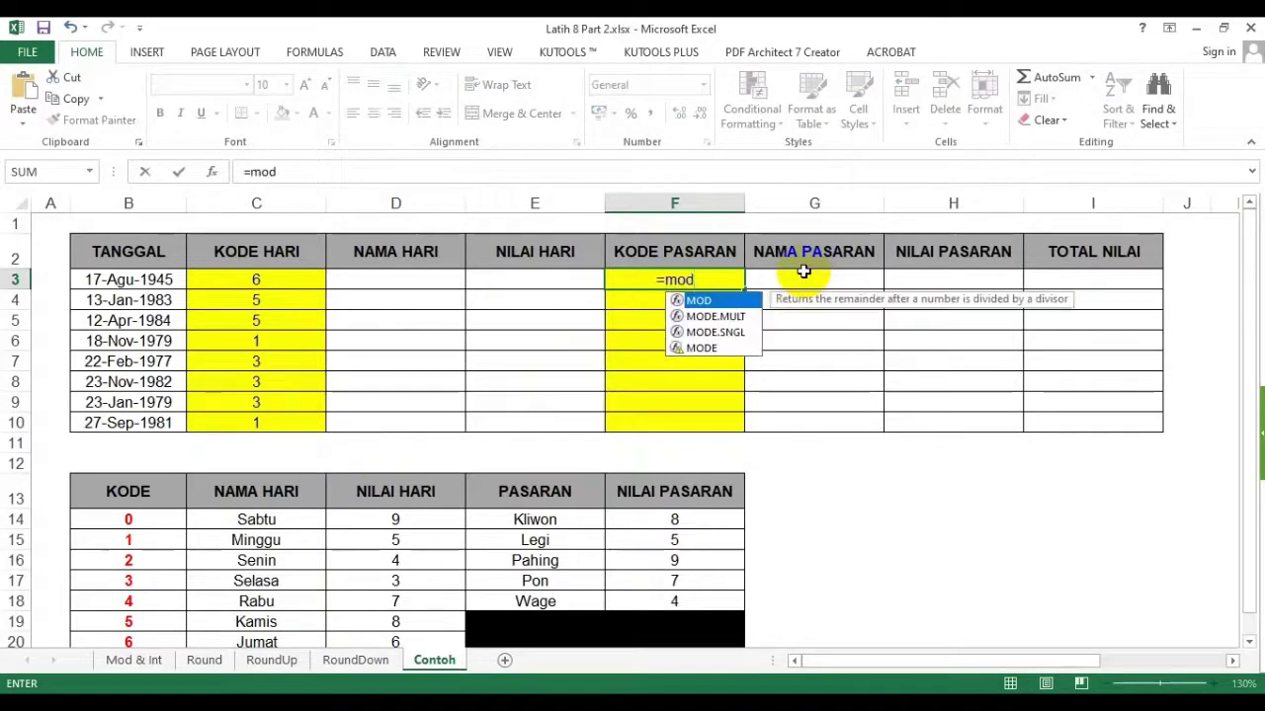
pyautogui.write('(')
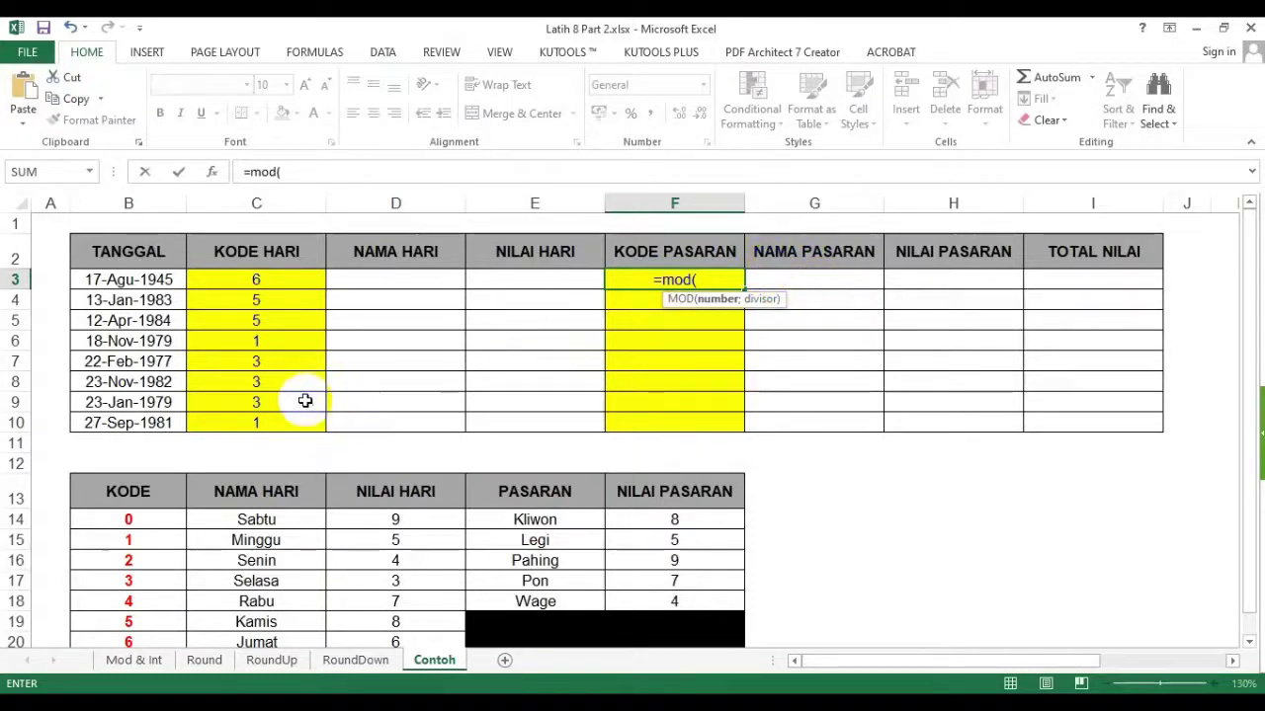
pyautogui.click(128, 280)
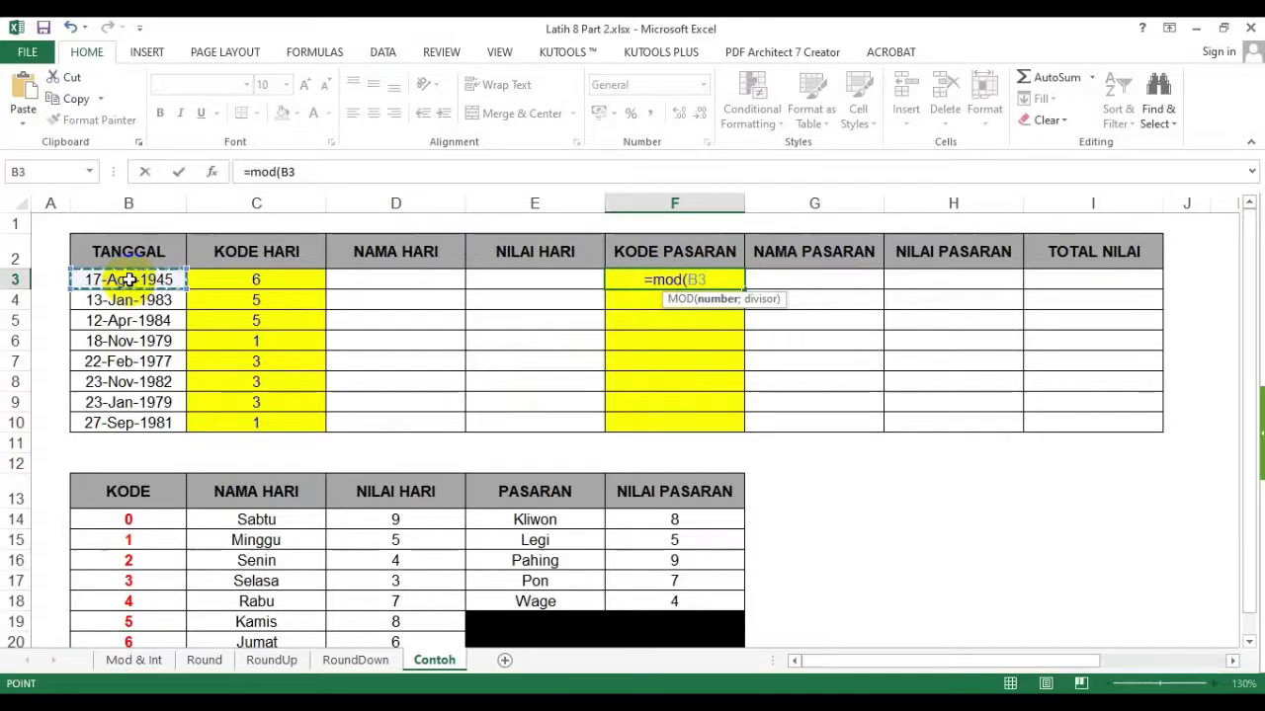
pyautogui.write(';5')
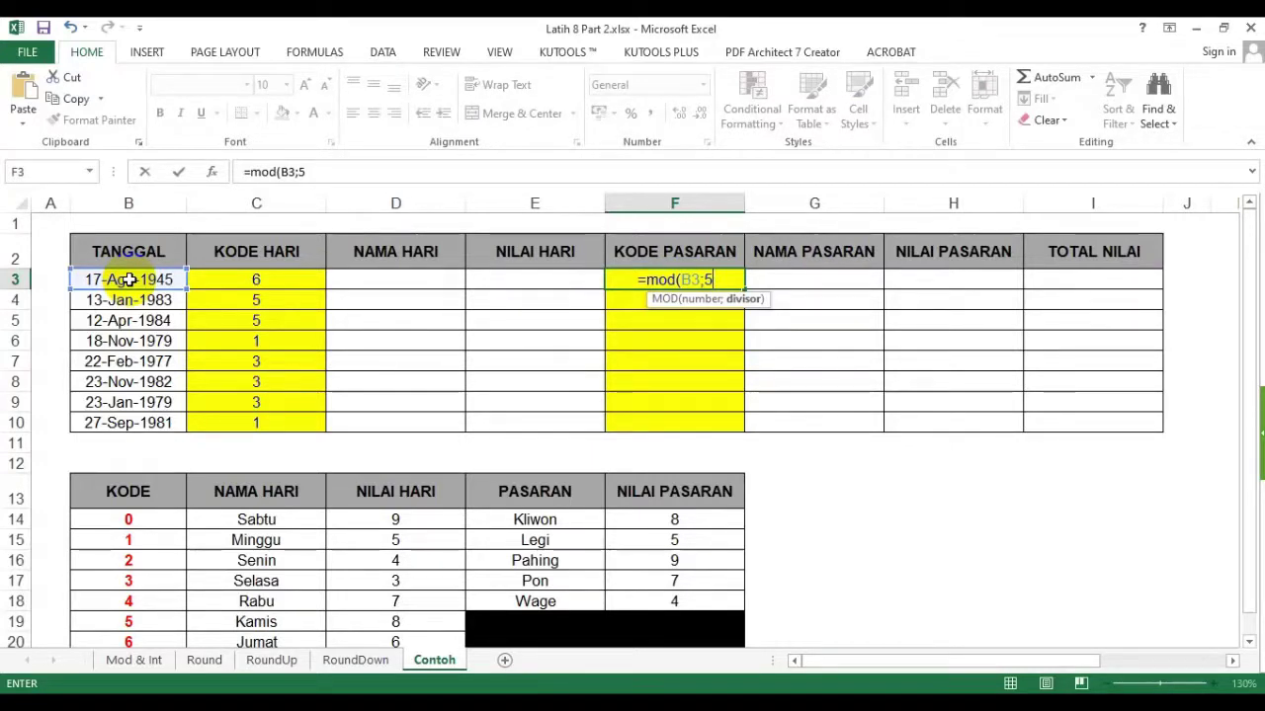
pyautogui.press('Return')
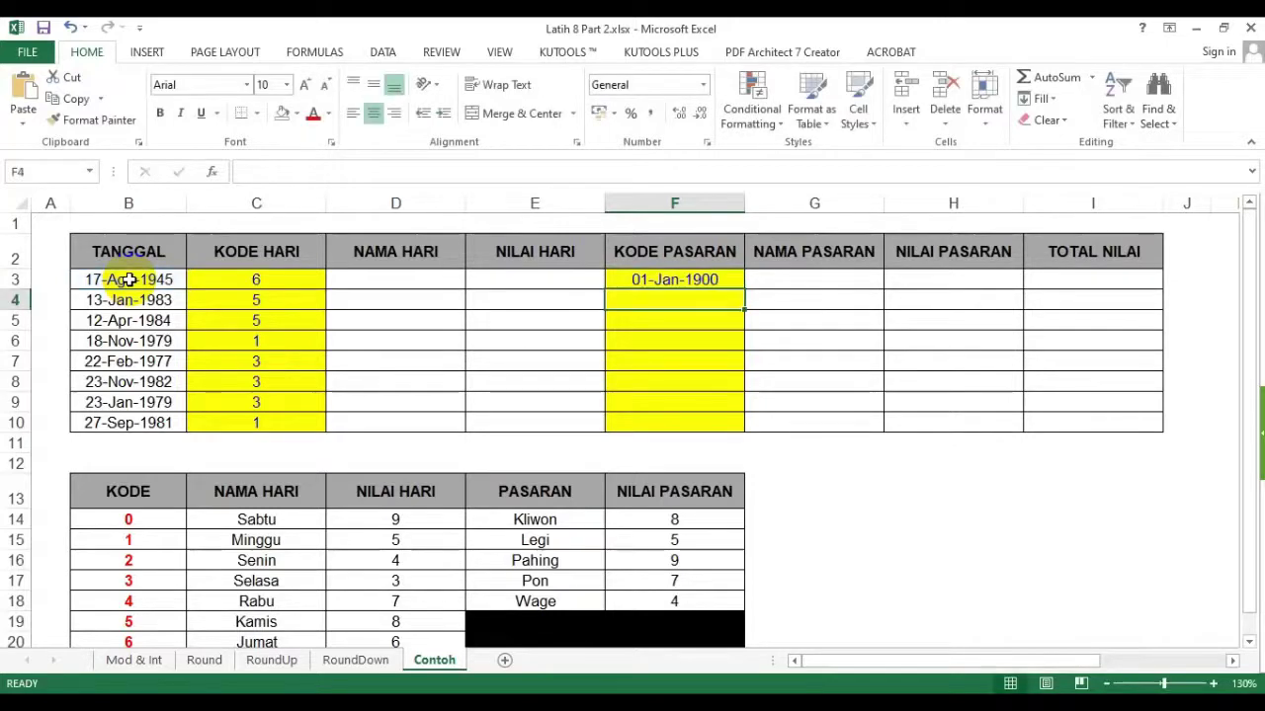
# - Format F3 as General and fill it down to F10, giving codes 1, 4, 4, 2, 3, 3, 3, 1
pyautogui.click(652, 280)
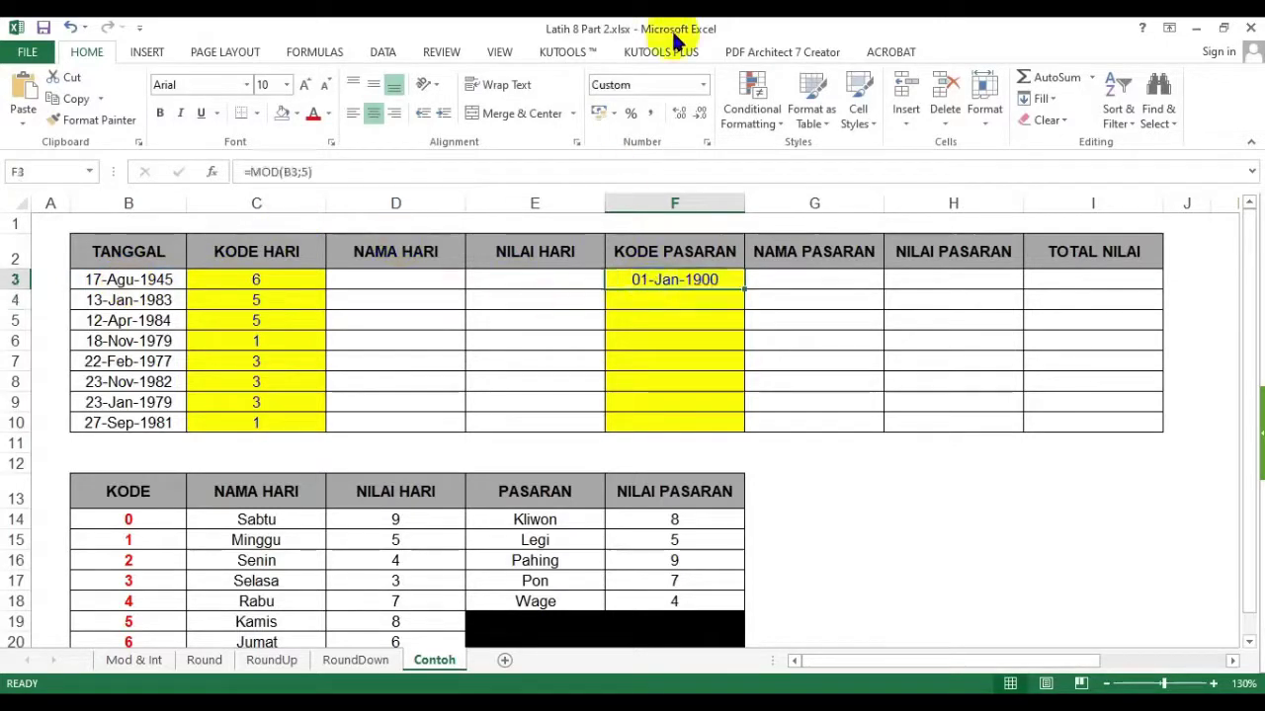
pyautogui.click(702, 89)
pyautogui.click(655, 108)
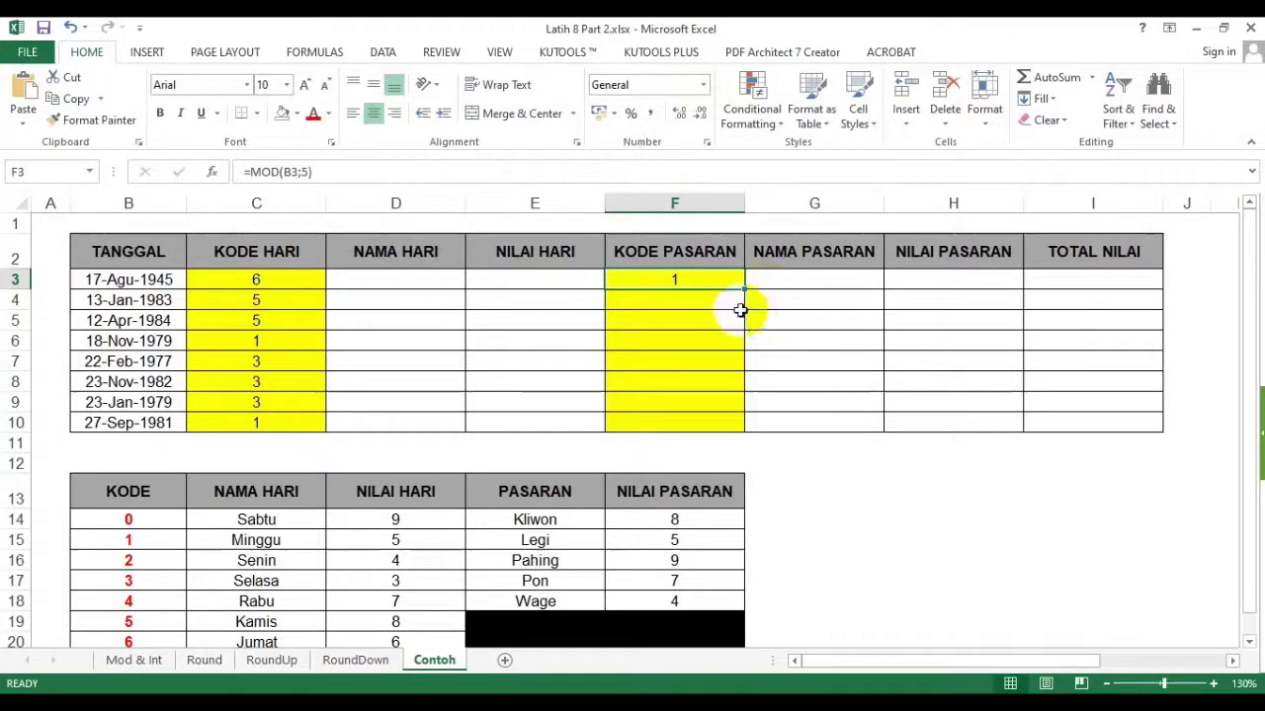
pyautogui.moveTo(745, 293); pyautogui.dragTo(731, 426)
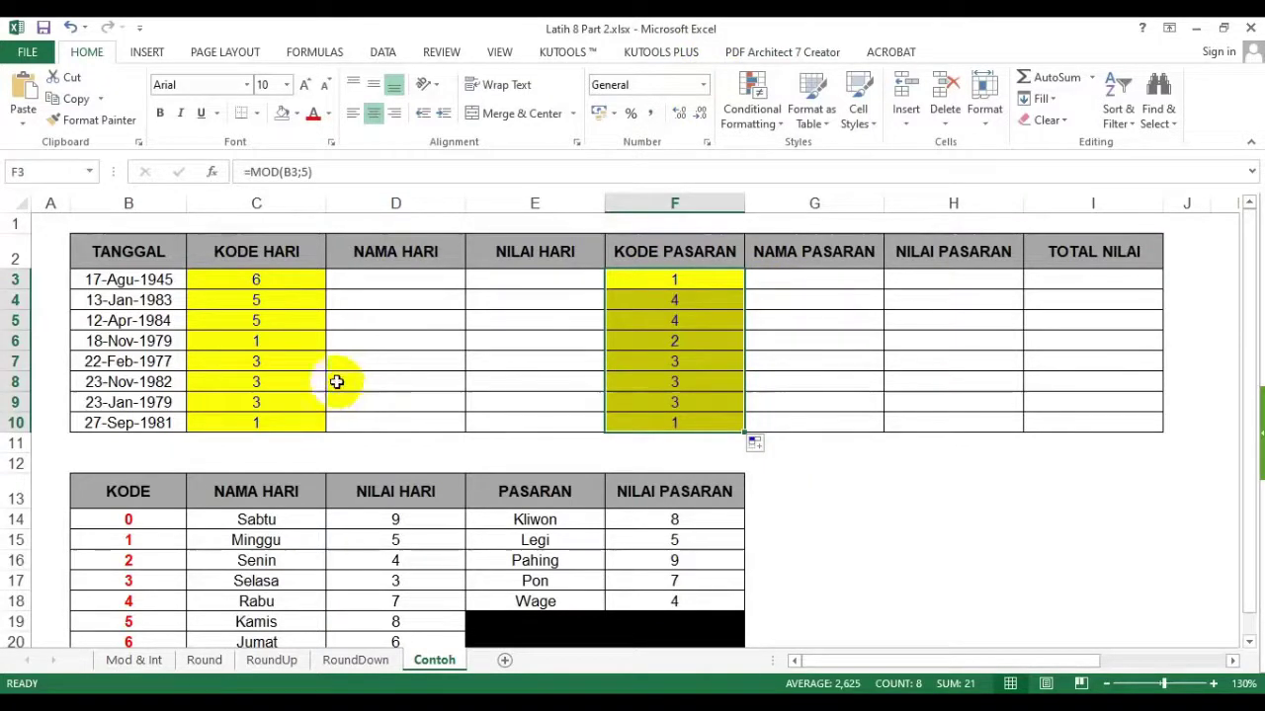
pyautogui.click(485, 319)
pyautogui.click(415, 279)
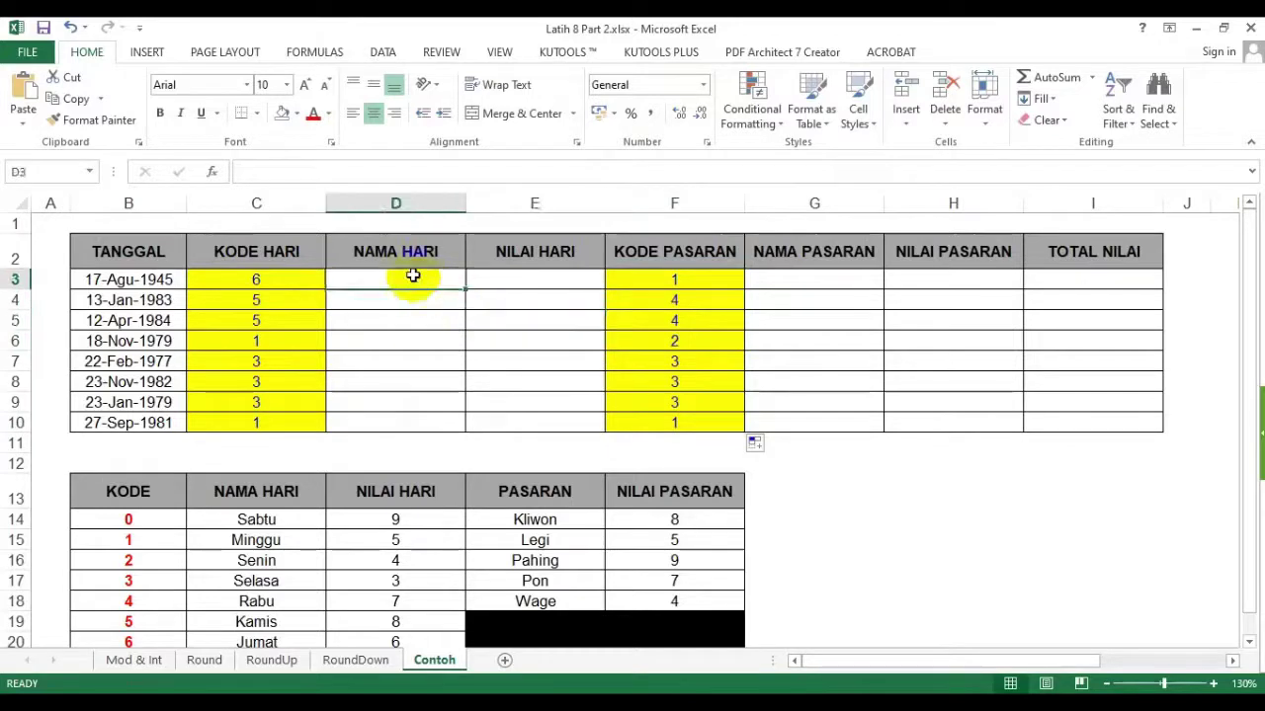
# - Highlight the reference table's KODE, day name, NILAI HARI, pasaran name and NILAI PASARAN columns
pyautogui.scroll(-1, 318, 444)
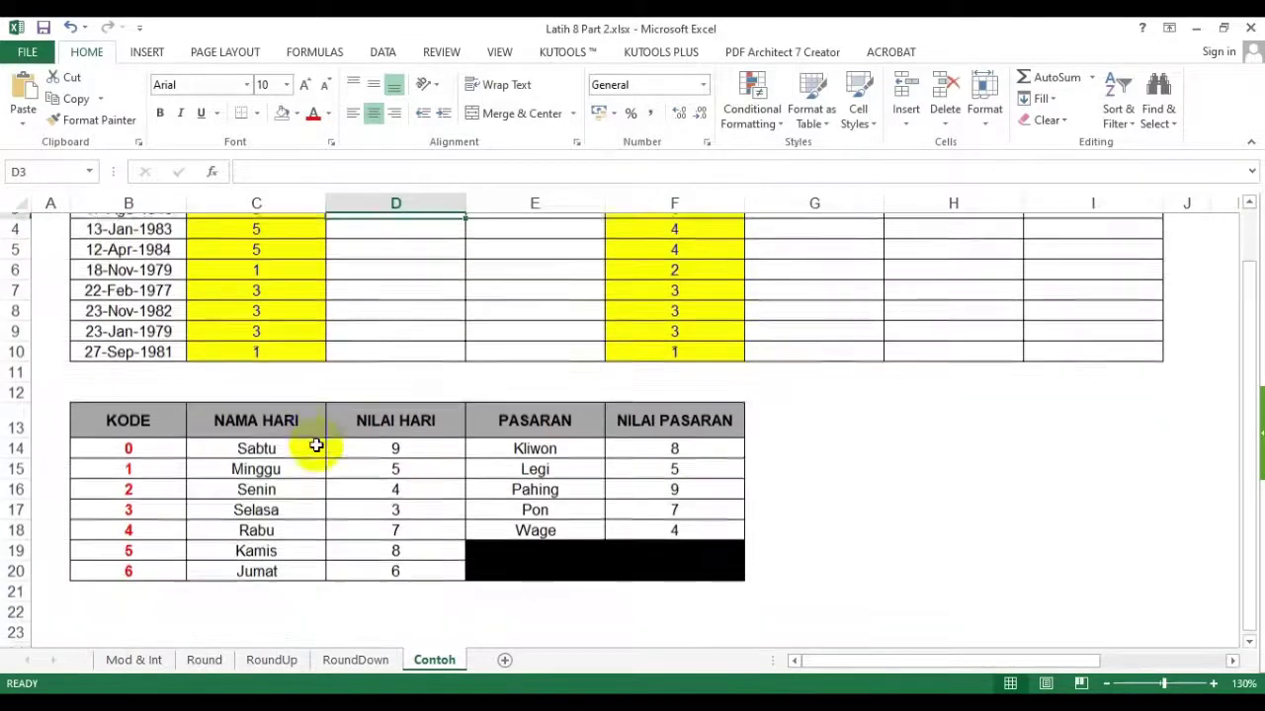
pyautogui.moveTo(139, 415); pyautogui.dragTo(627, 558)
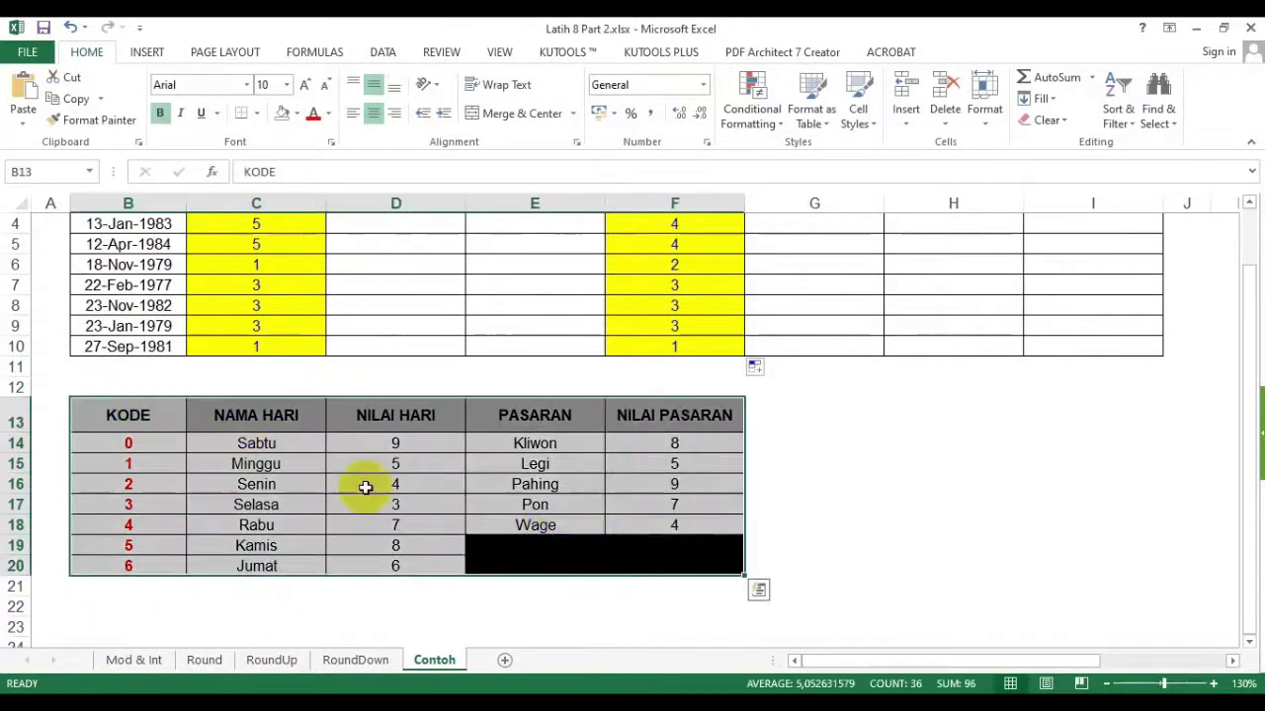
pyautogui.moveTo(259, 447); pyautogui.dragTo(255, 566)
pyautogui.moveTo(391, 443); pyautogui.dragTo(396, 565)
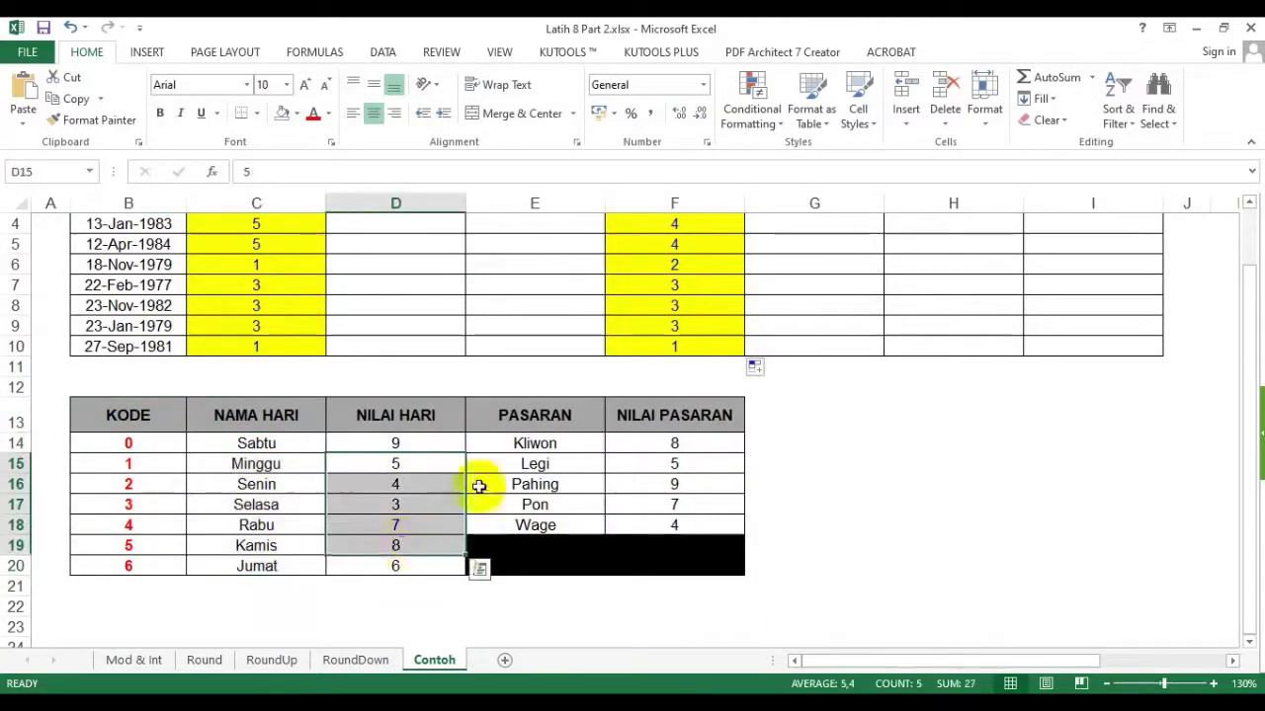
pyautogui.moveTo(534, 444); pyautogui.dragTo(539, 524)
pyautogui.moveTo(674, 415); pyautogui.dragTo(682, 486)
pyautogui.moveTo(128, 415); pyautogui.dragTo(133, 566)
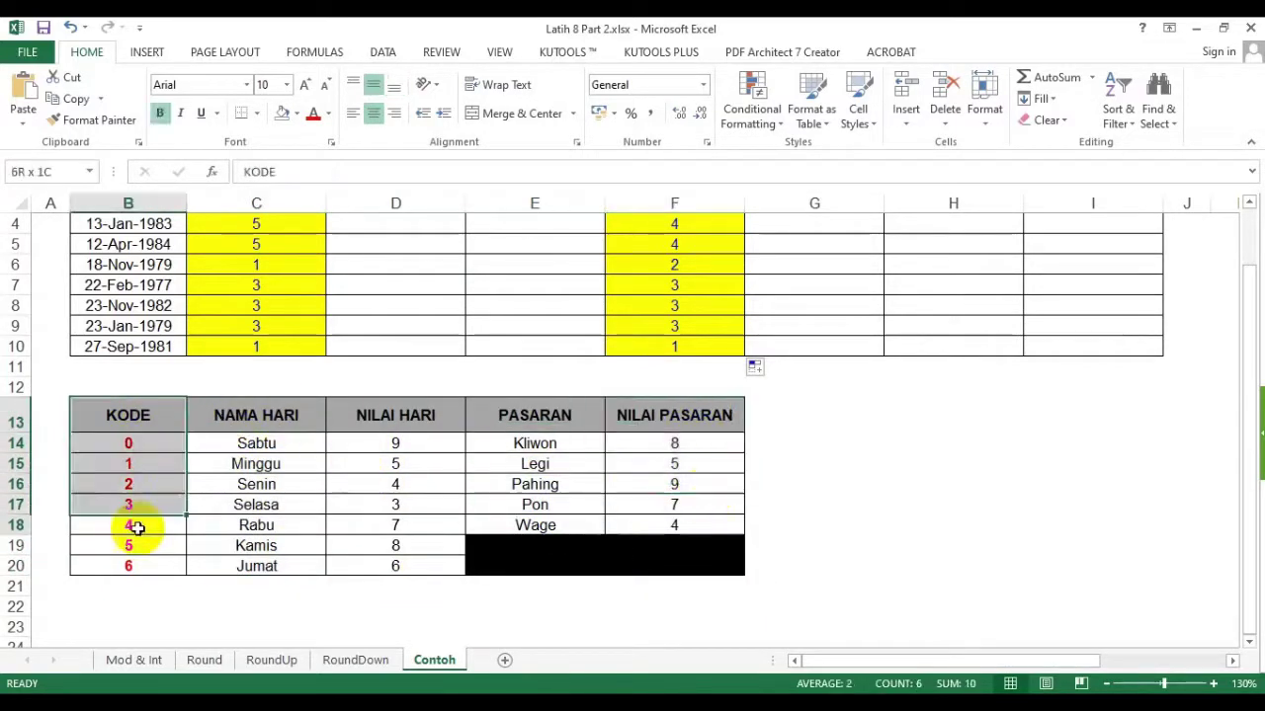
pyautogui.moveTo(127, 415); pyautogui.dragTo(129, 566)
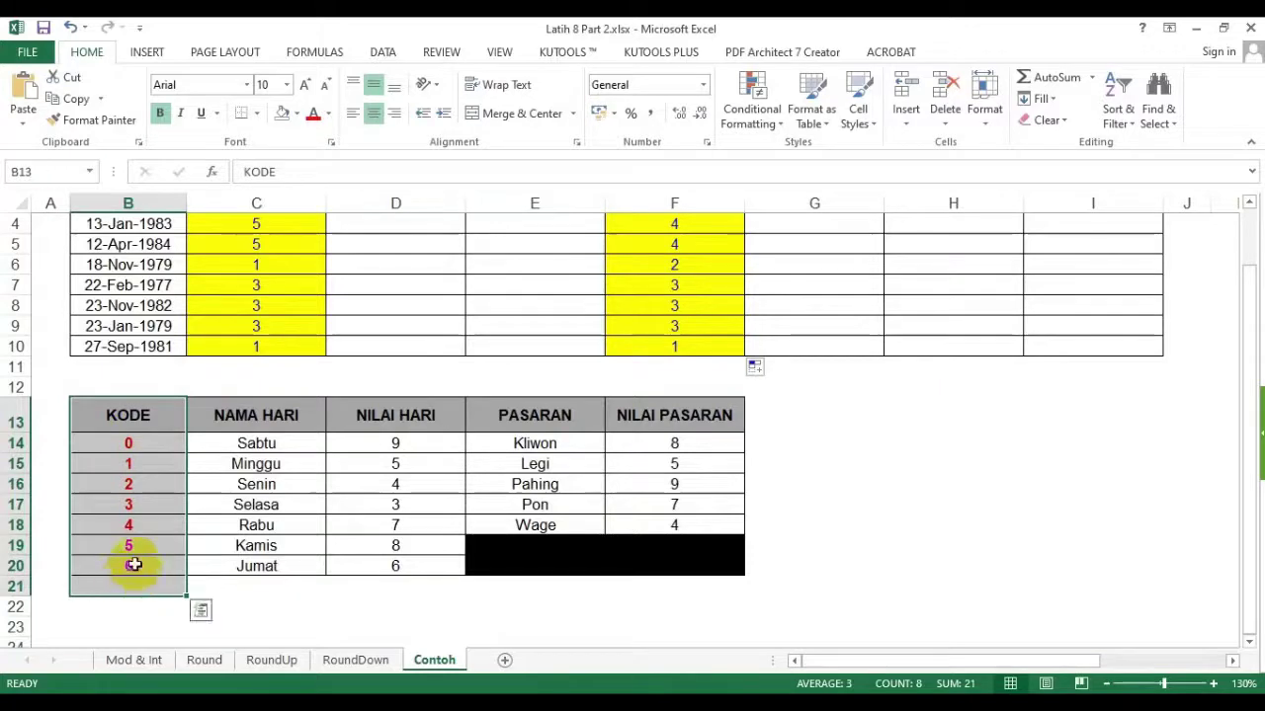
pyautogui.scroll(1, 316, 373)
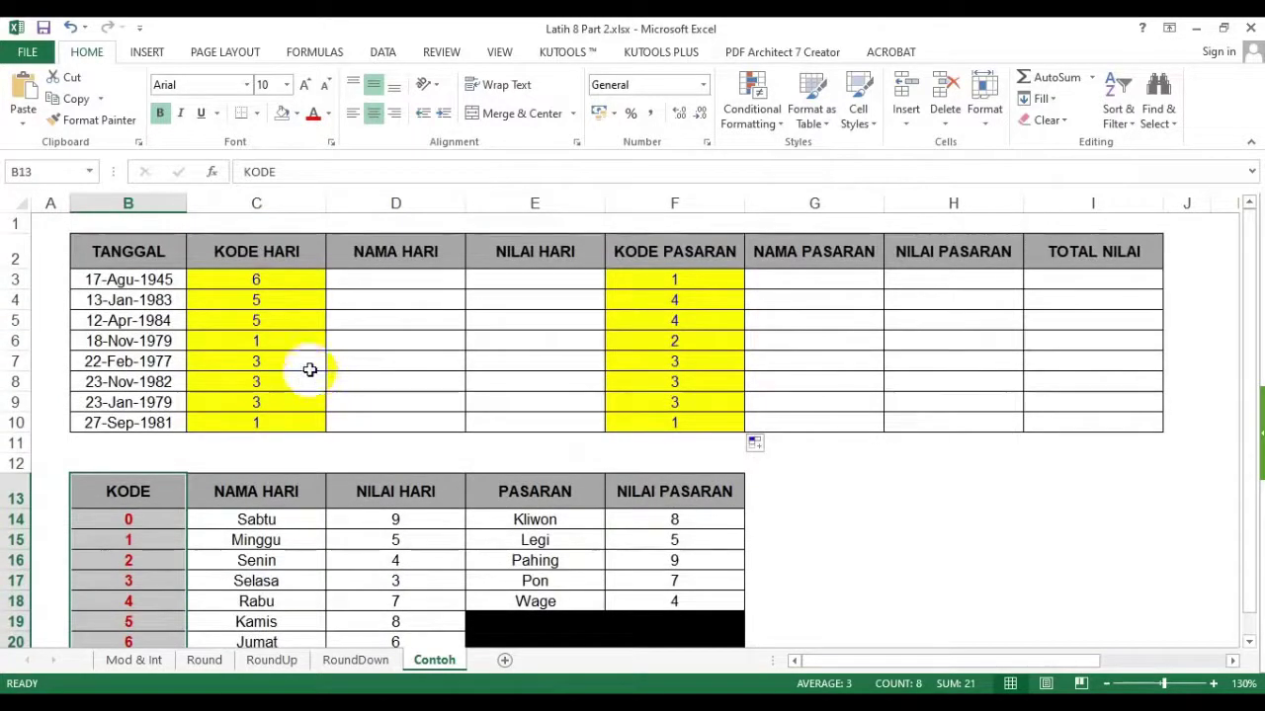
# - Start a VLOOKUP in D3 using C3 as lookup value and B14:F20 as the table
pyautogui.click(386, 283)
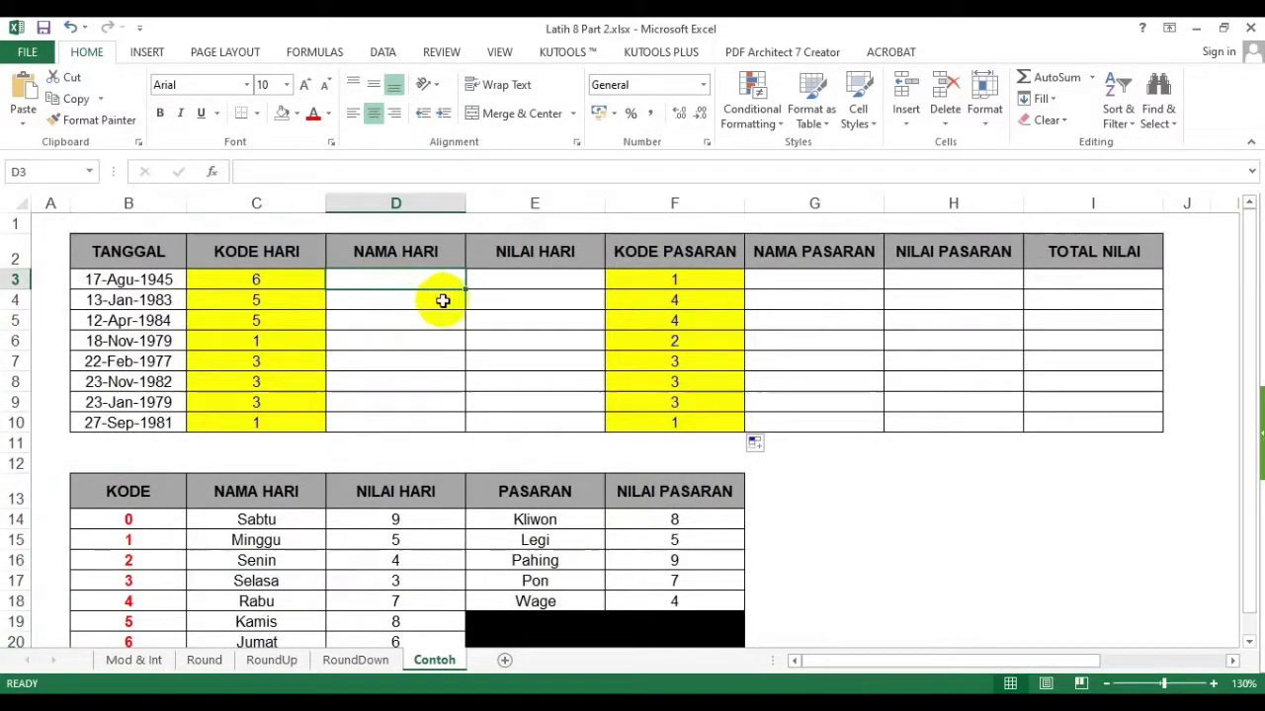
pyautogui.write('=')
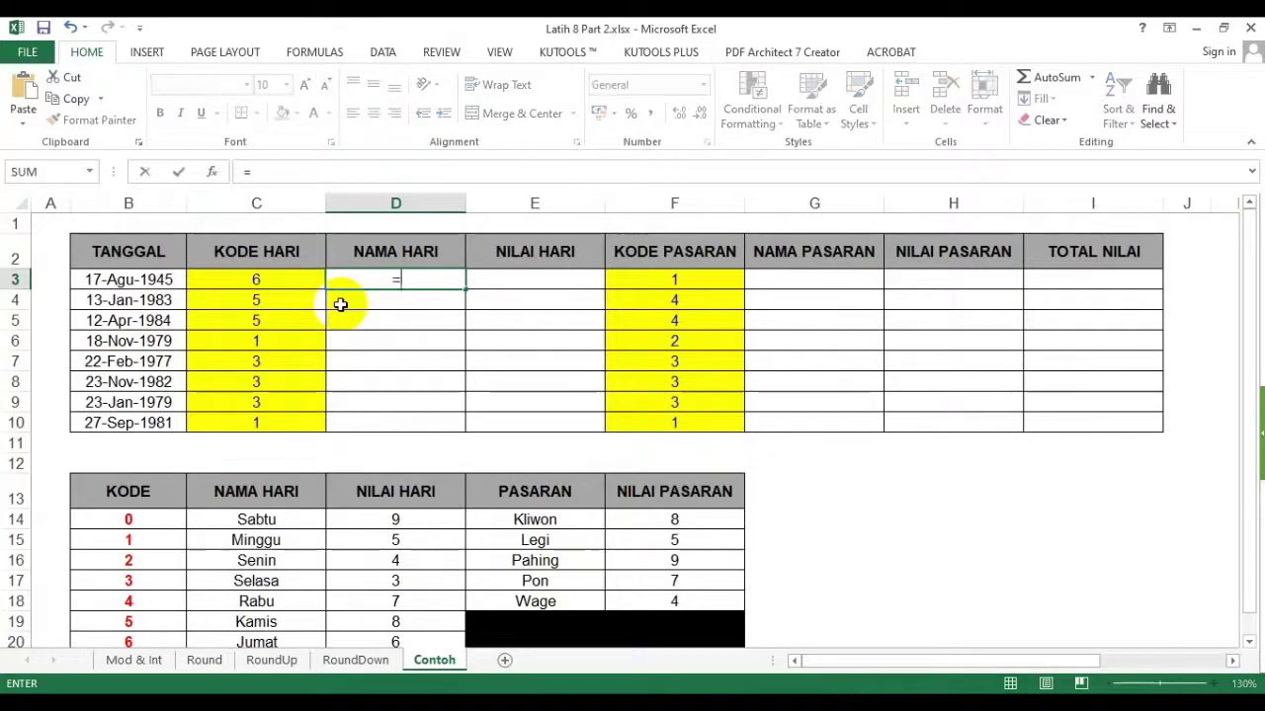
pyautogui.write('vlookup')
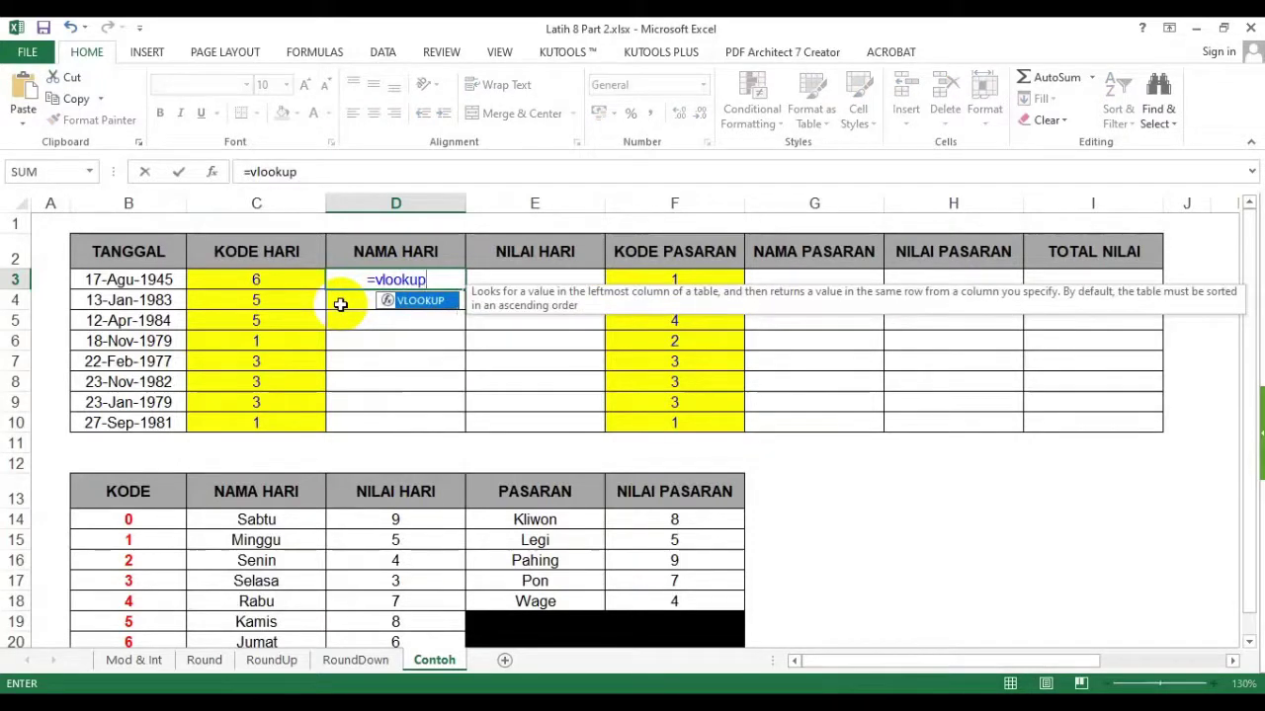
pyautogui.write('(')
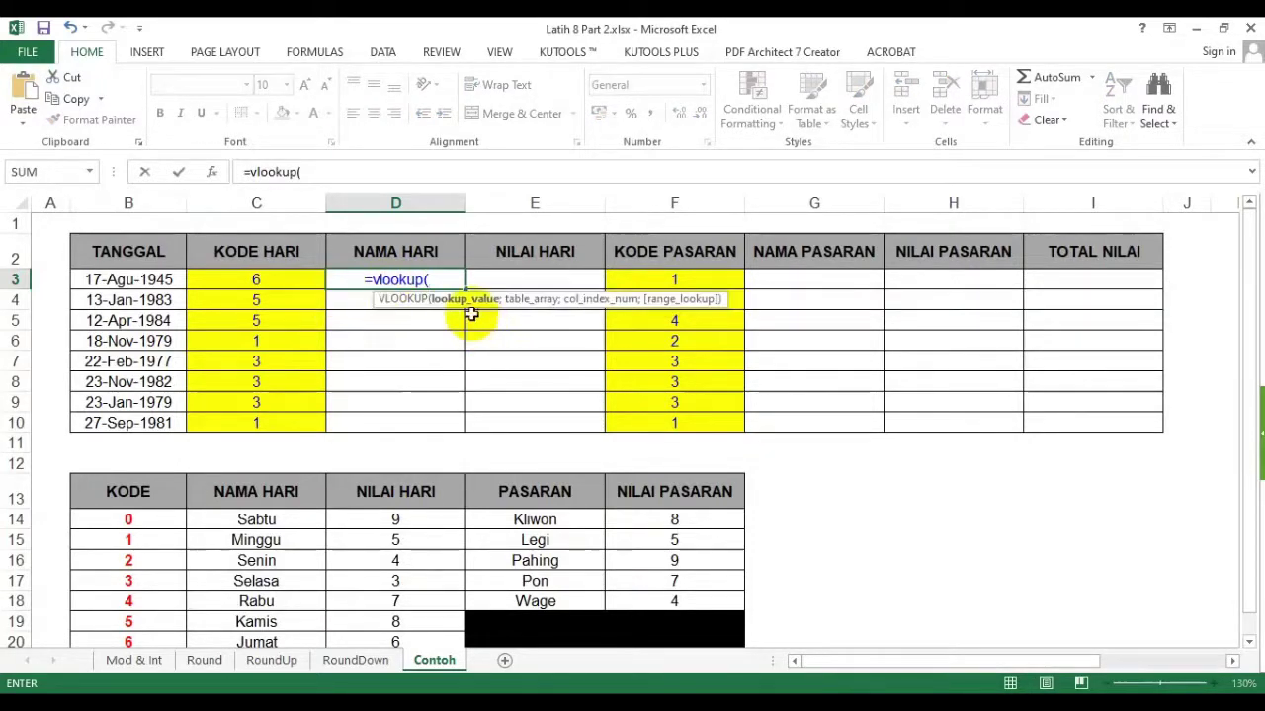
pyautogui.click(272, 280)
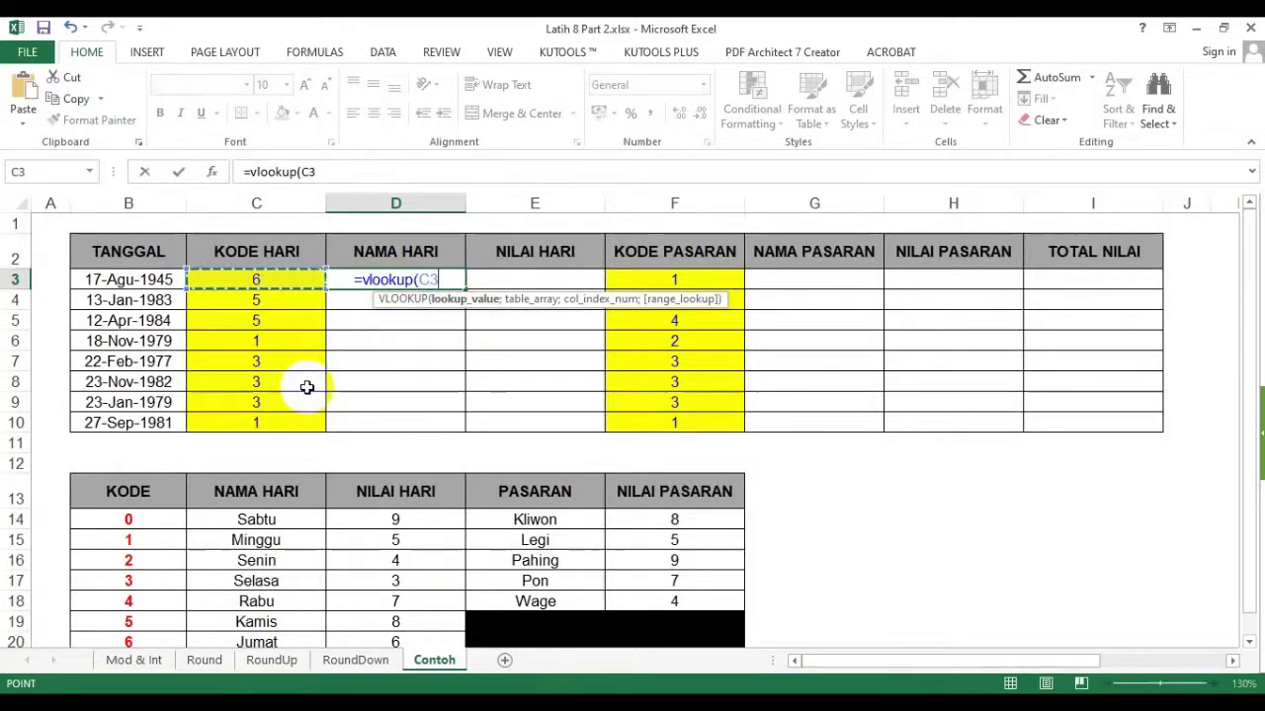
pyautogui.write(';')
pyautogui.scroll(-1, 262, 387)
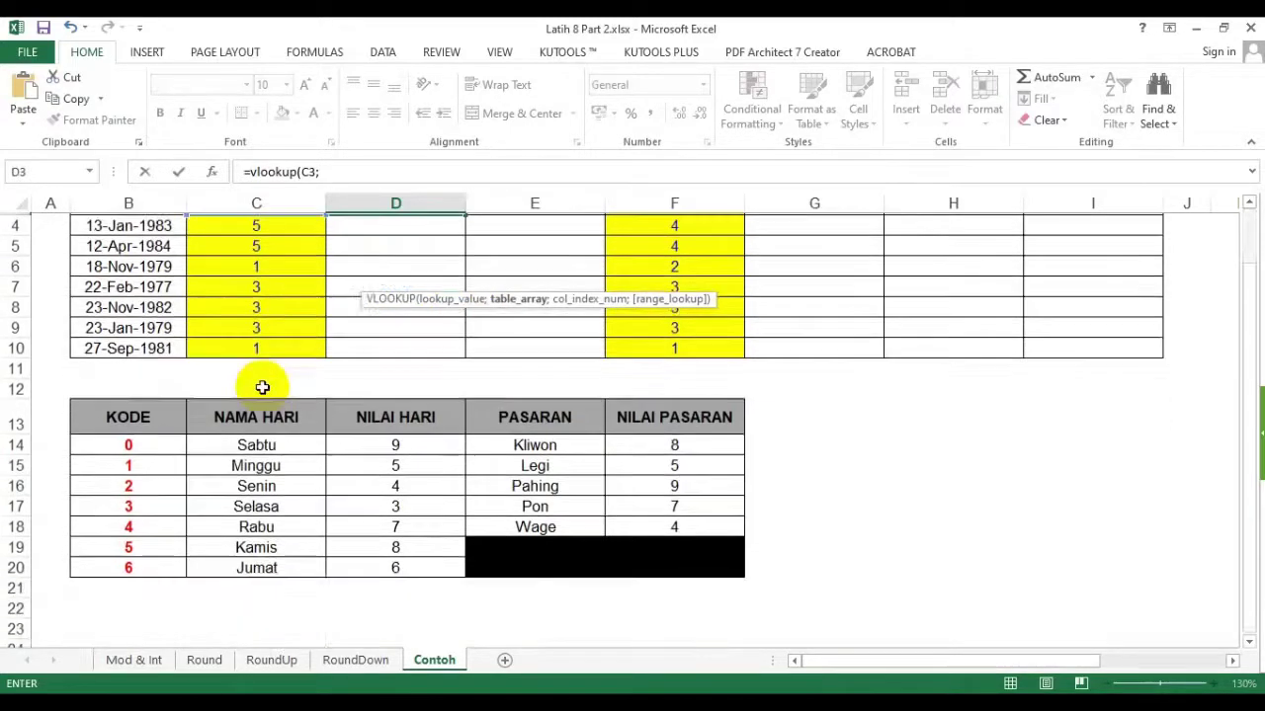
pyautogui.click(126, 442)
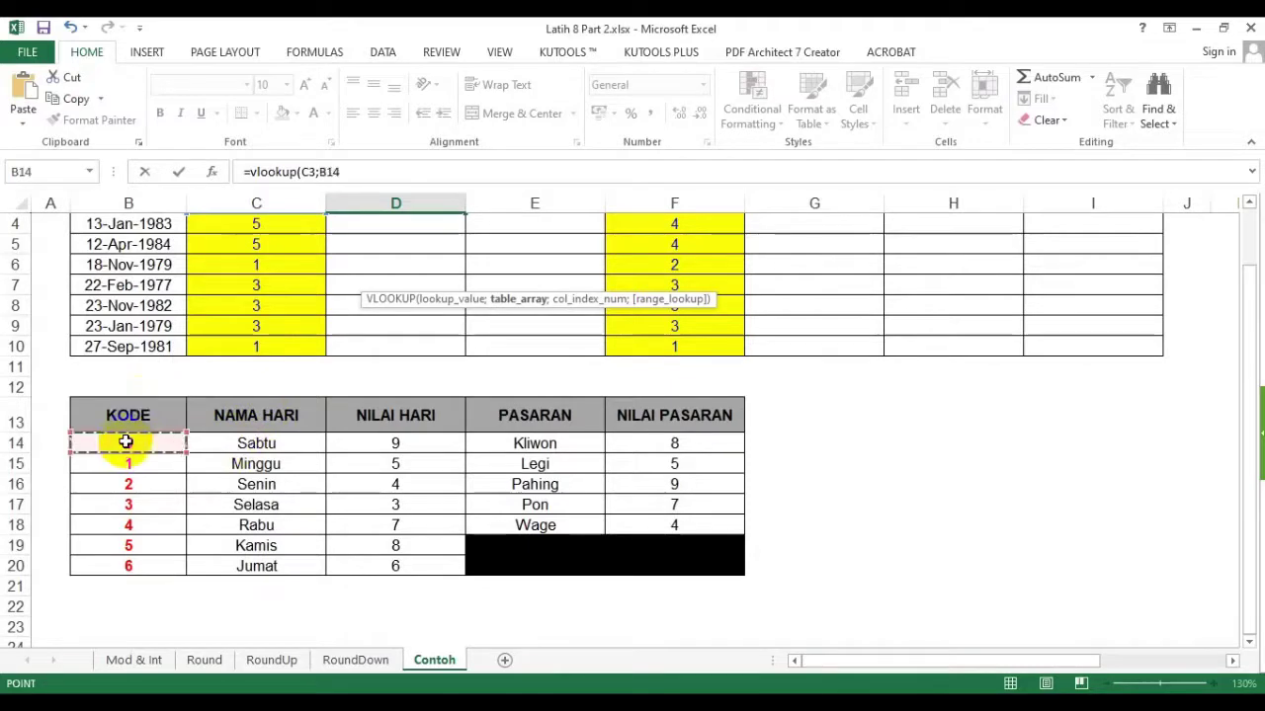
pyautogui.moveTo(125, 441); pyautogui.dragTo(640, 535)
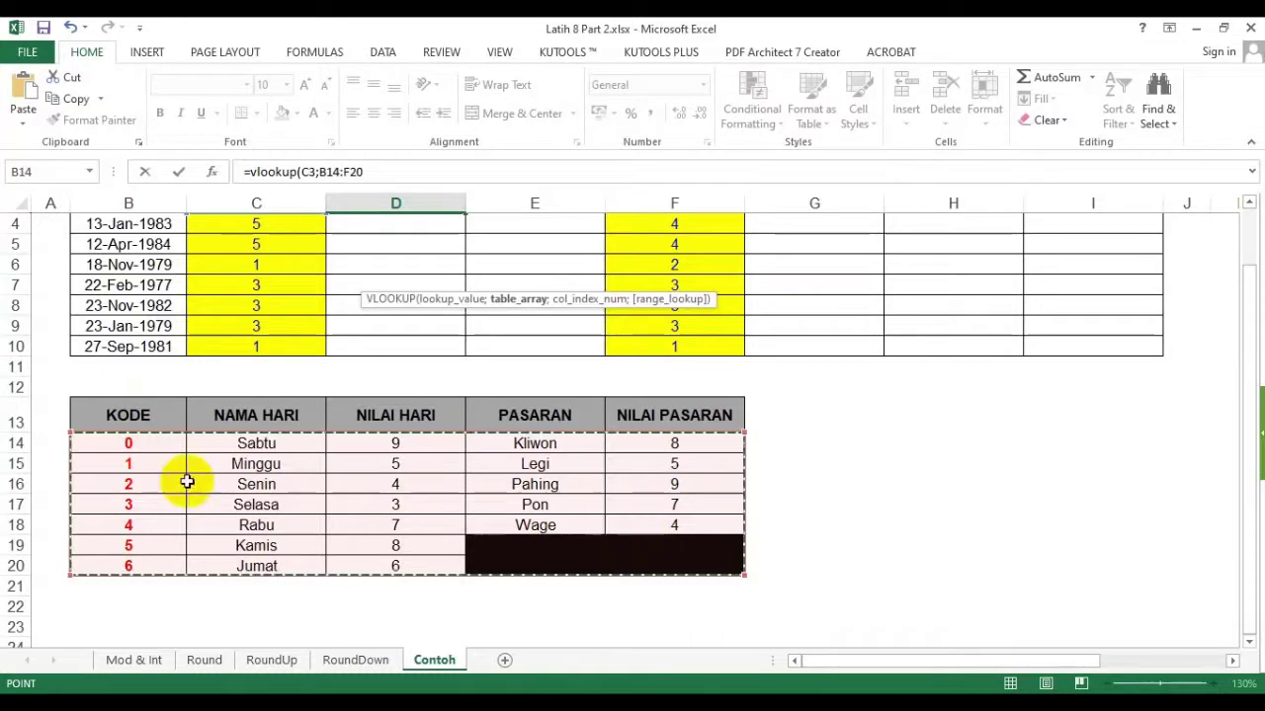
pyautogui.moveTo(146, 453); pyautogui.dragTo(660, 562)
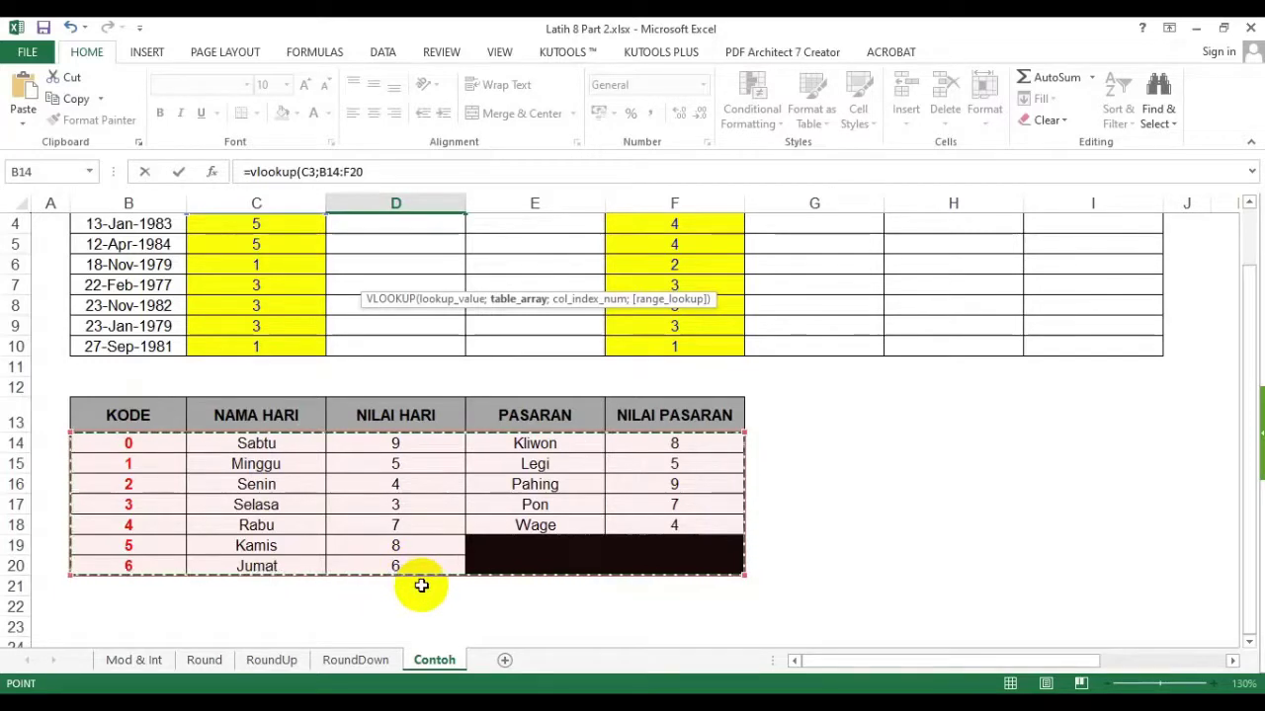
# - Finish D3 as =VLOOKUP(C3;$B$14:$F$20;2;FALSE) with an absolute range
pyautogui.scroll(1, 420, 586)
pyautogui.press('F4')
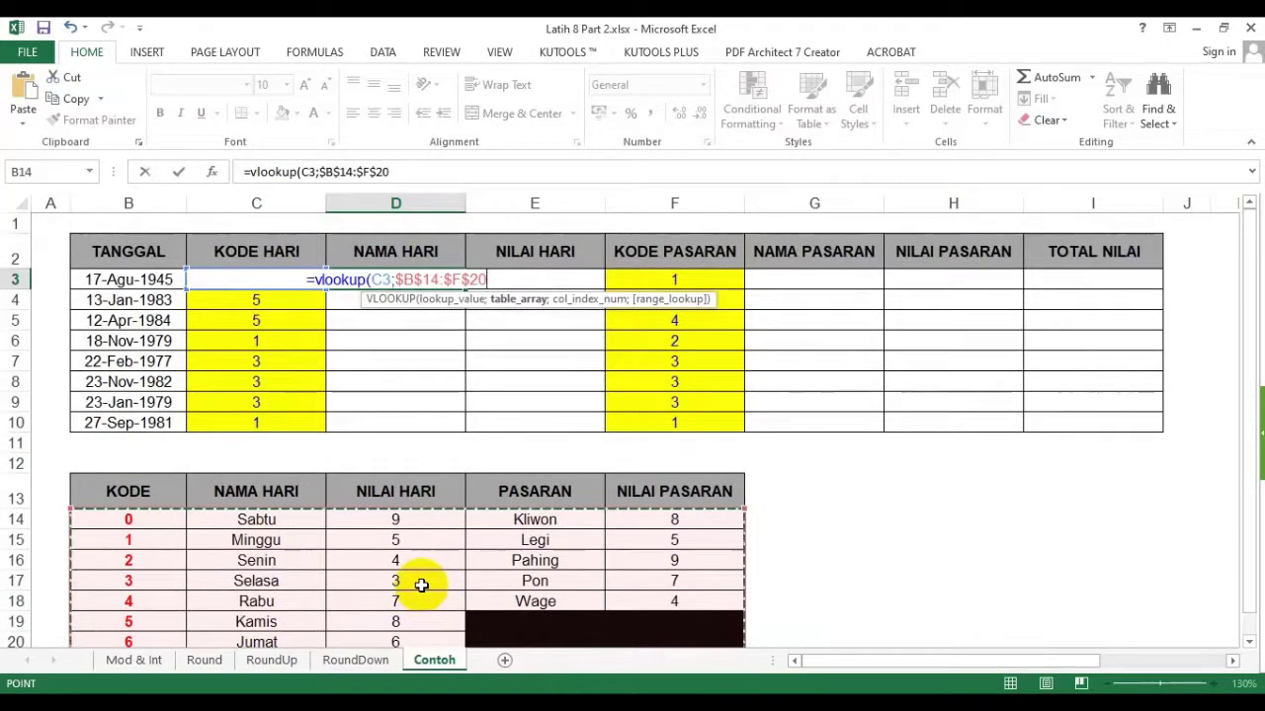
pyautogui.write(';2')
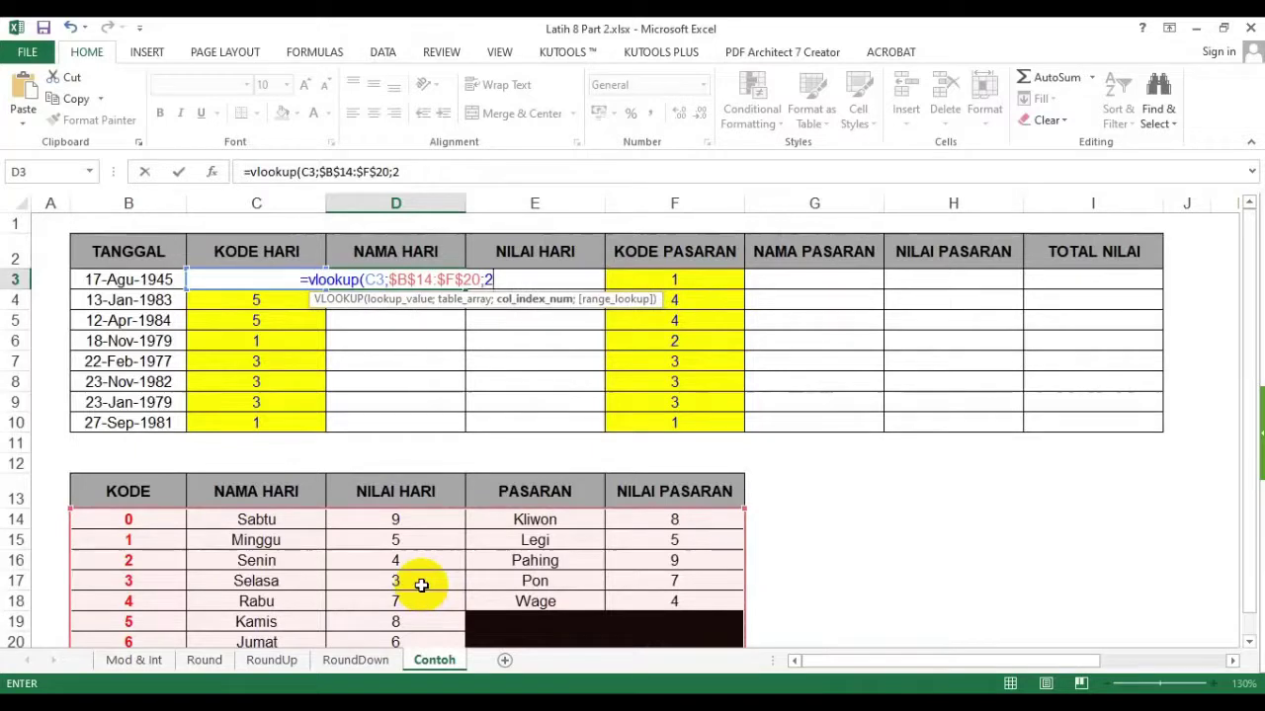
pyautogui.write(';false')
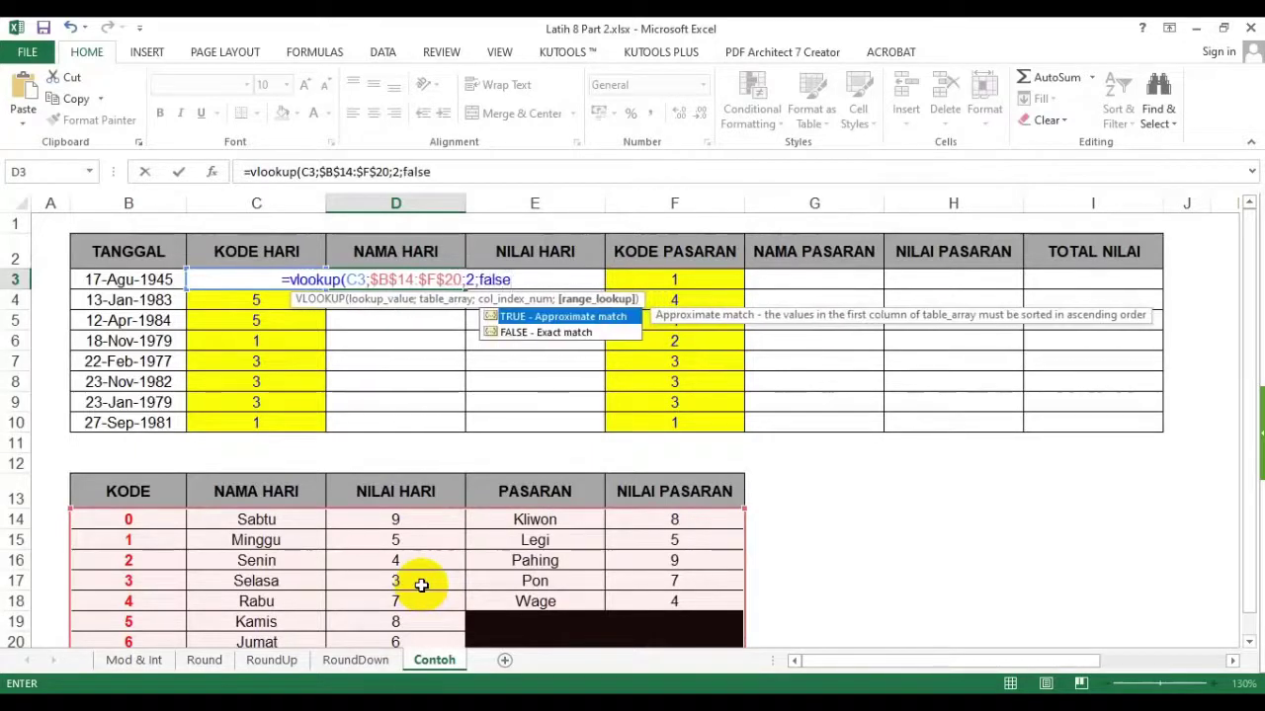
pyautogui.write(')')
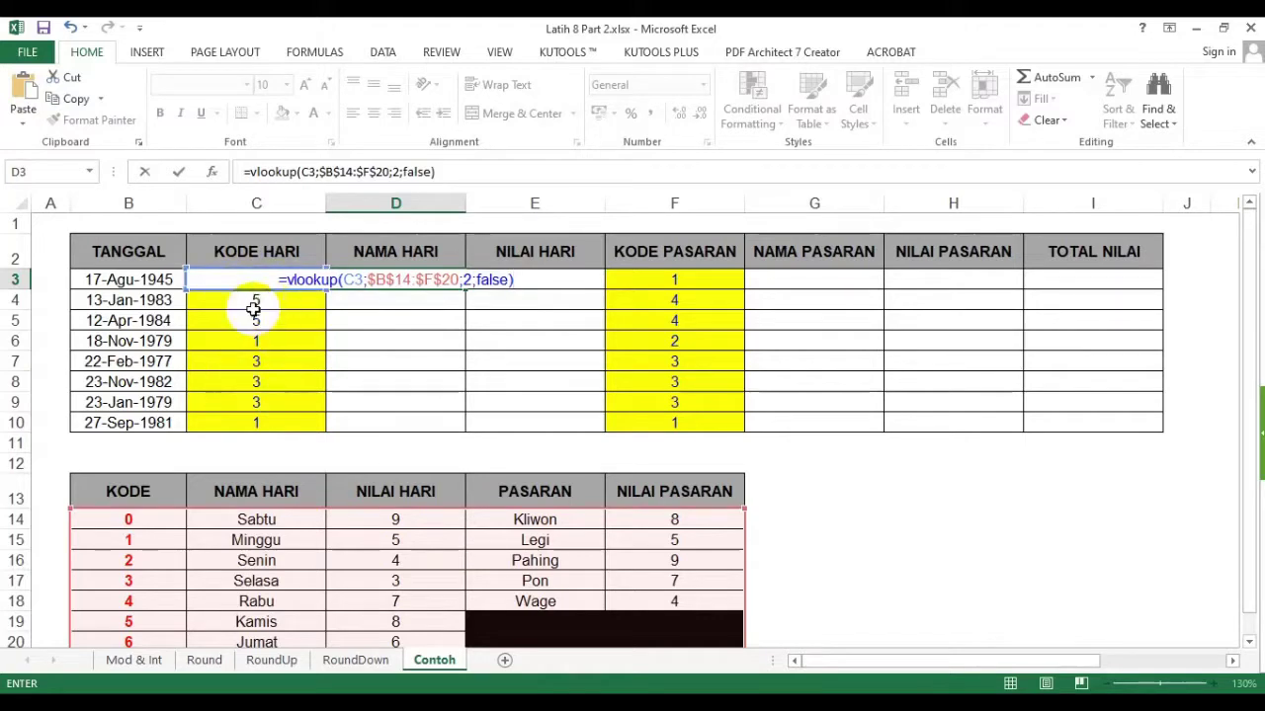
pyautogui.scroll(-2, 188, 396)
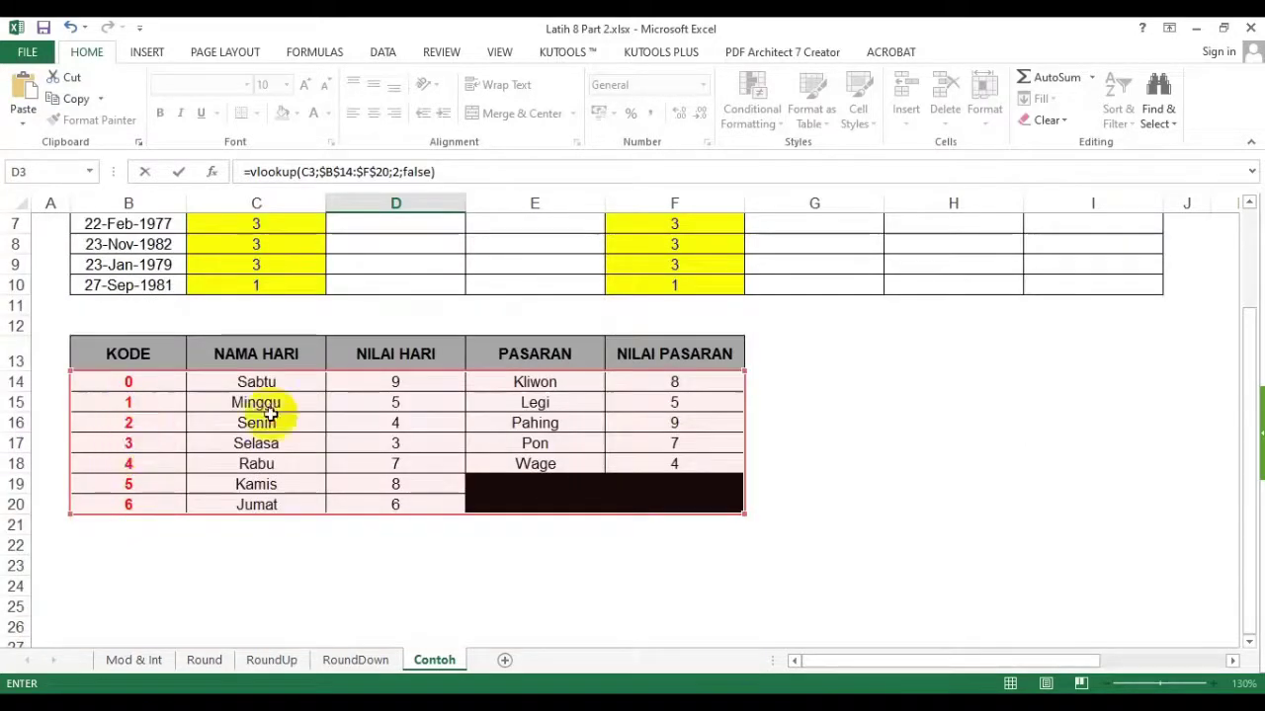
pyautogui.scroll(2, 282, 412)
pyautogui.press('Return')
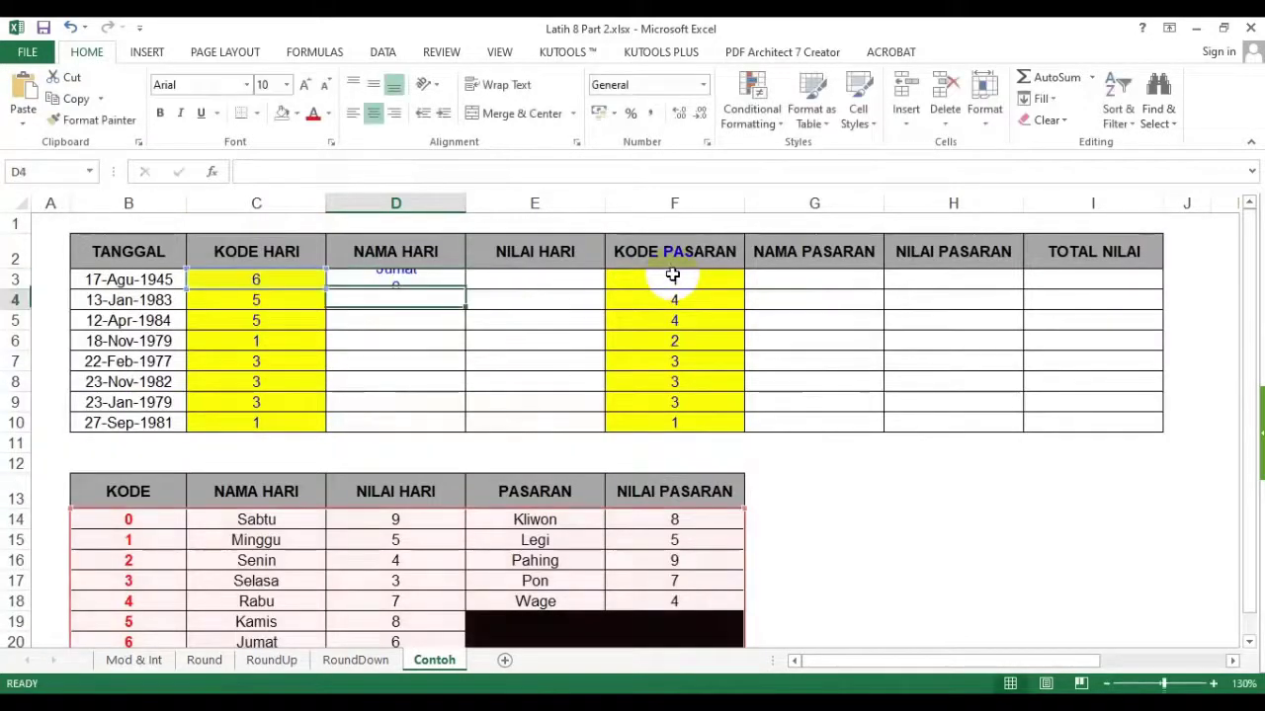
# - Fill the day-name formula down to D10 and point out the reference table's NILAI HARI values
pyautogui.click(408, 282)
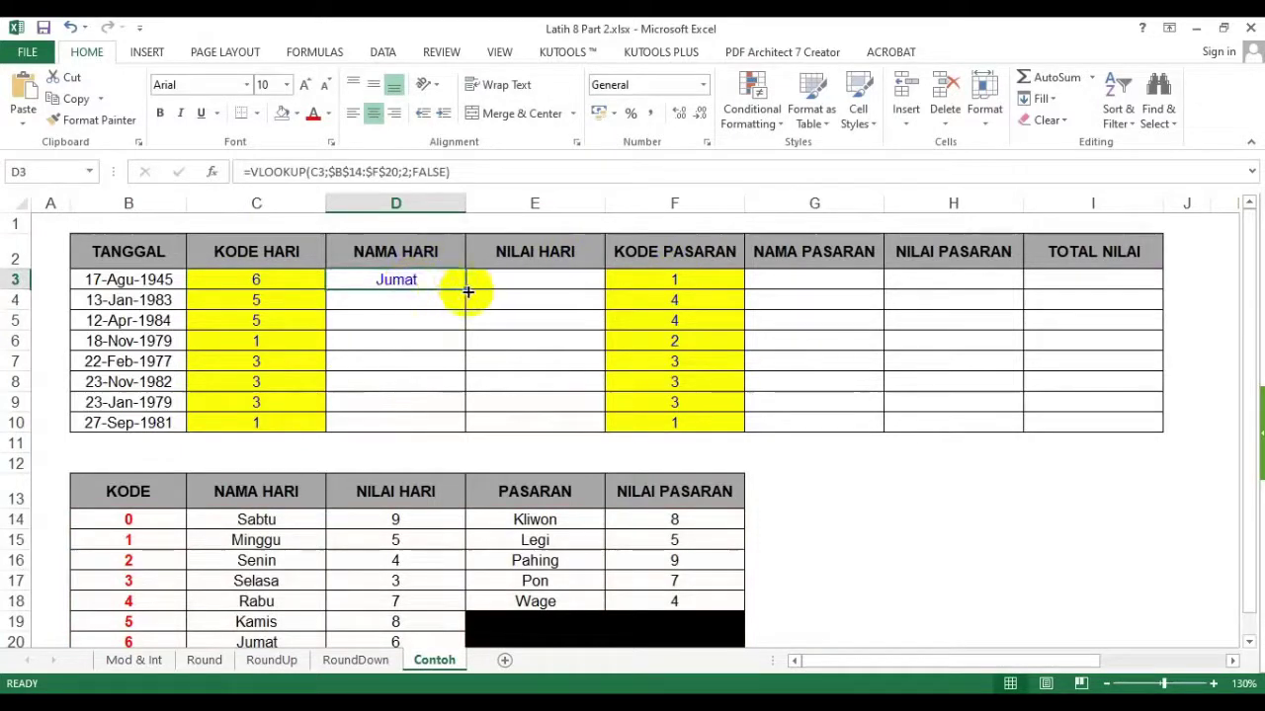
pyautogui.moveTo(465, 289); pyautogui.dragTo(457, 427)
pyautogui.click(399, 284)
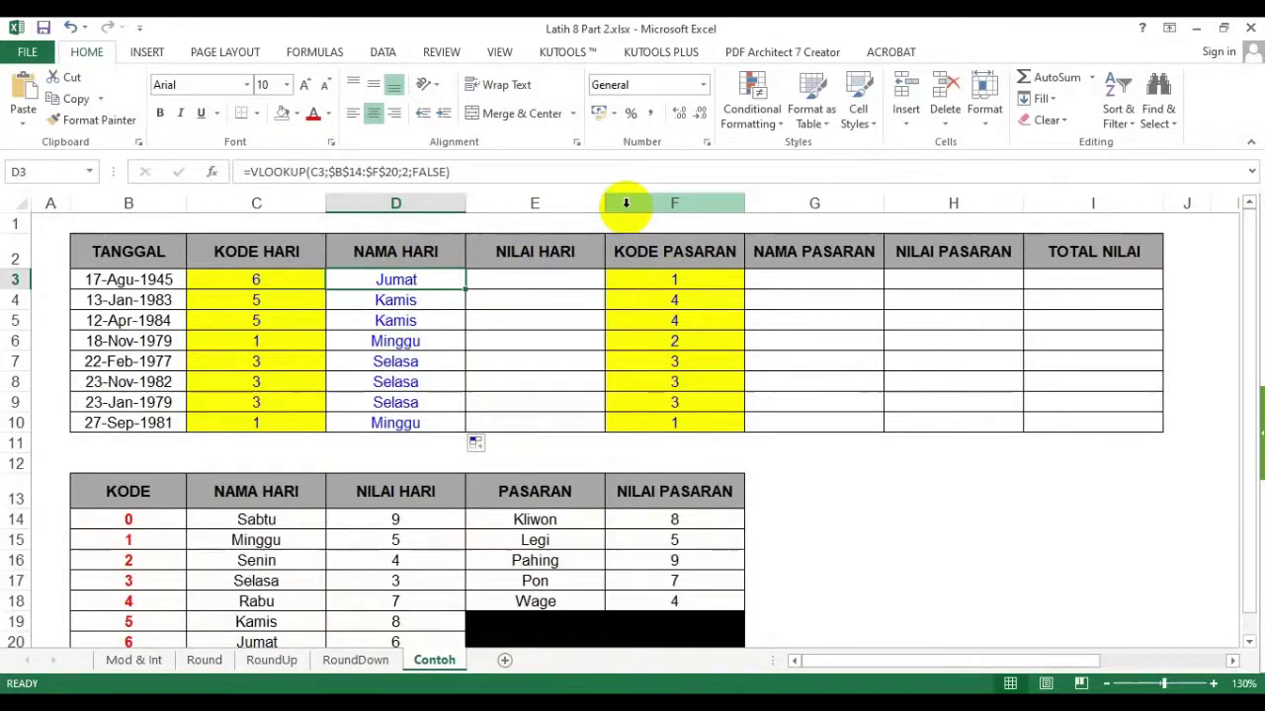
pyautogui.moveTo(403, 517); pyautogui.dragTo(411, 602)
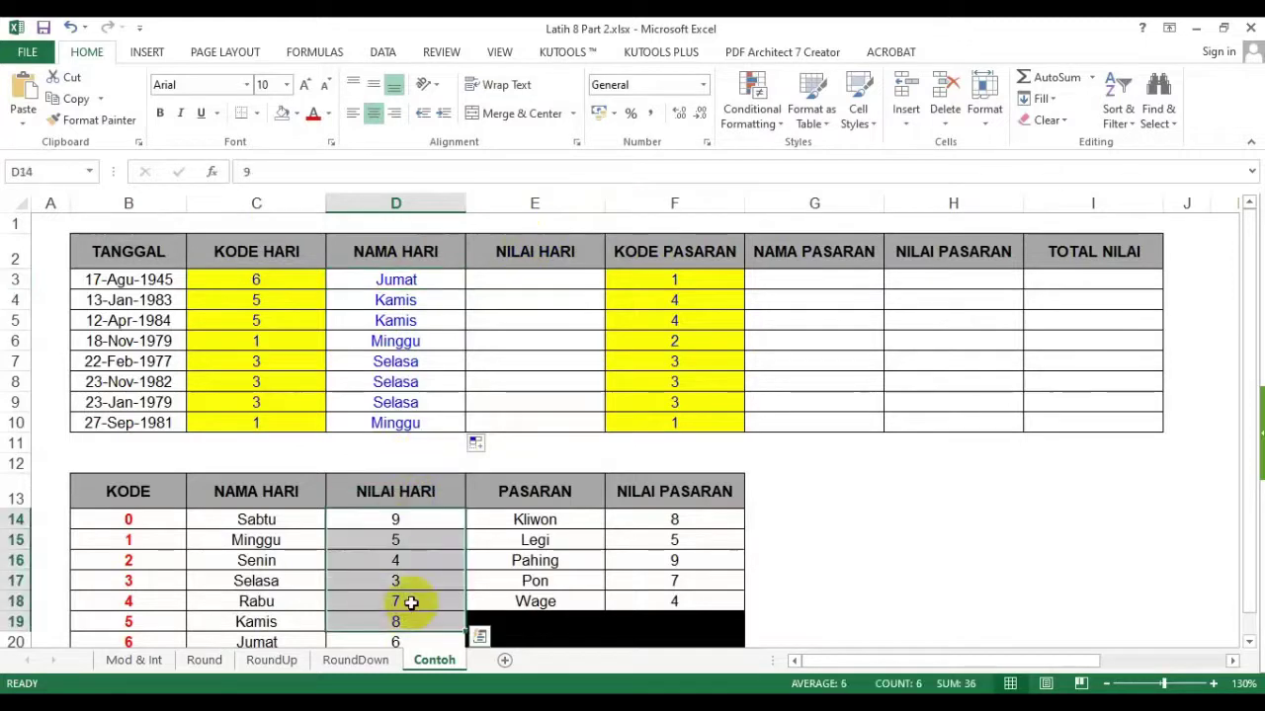
pyautogui.scroll(-1, 411, 603)
pyautogui.moveTo(256, 415); pyautogui.dragTo(256, 546)
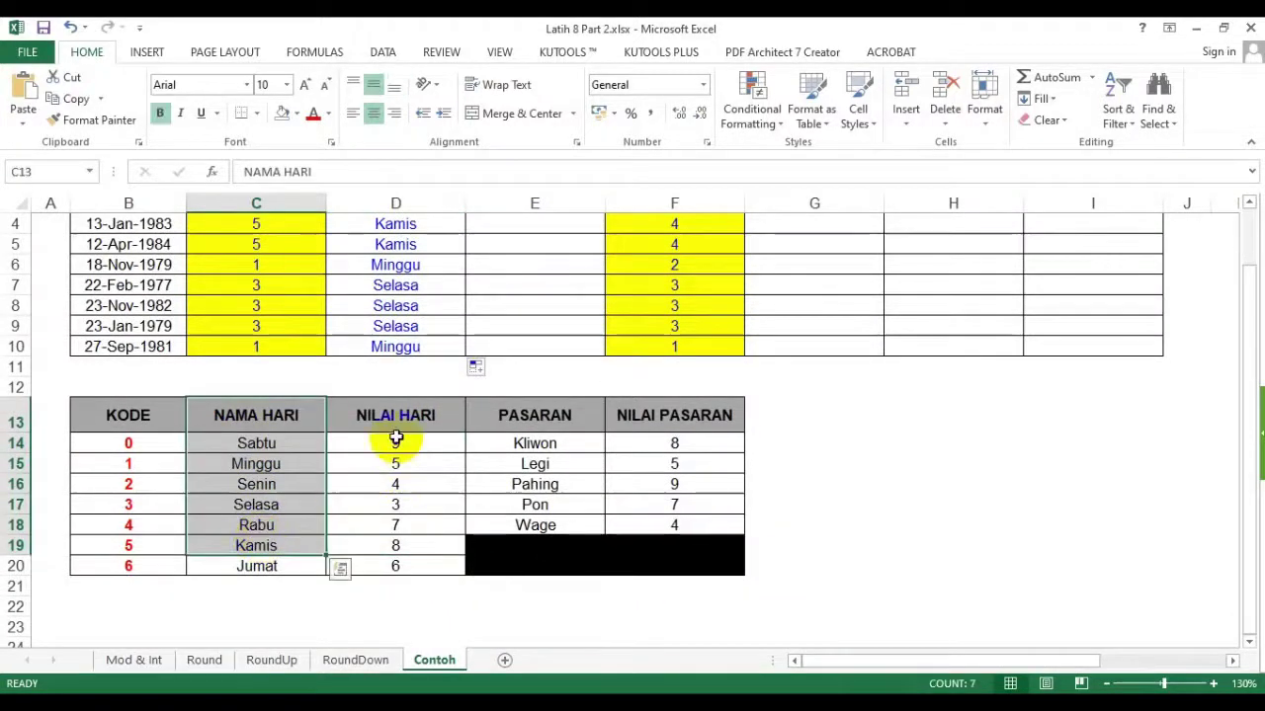
pyautogui.scroll(1, 445, 415)
pyautogui.click(435, 279)
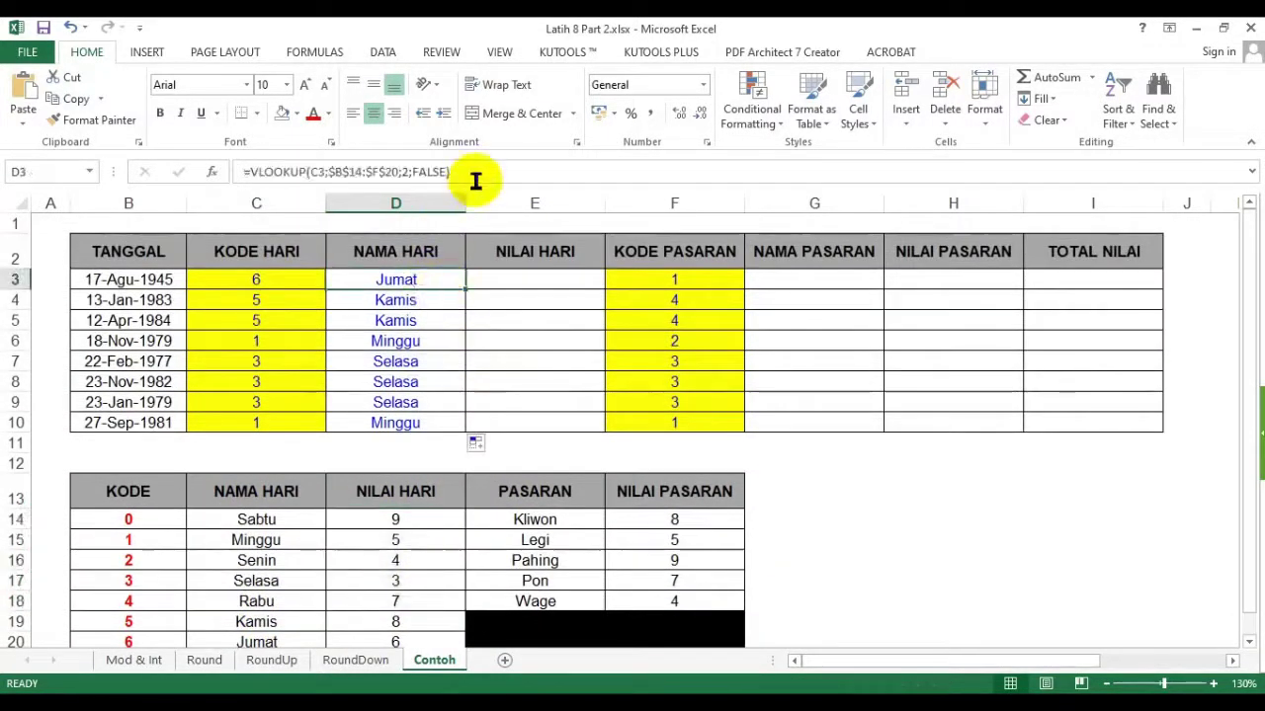
# - Copy D3's formula into E3 and change the column index to 3
pyautogui.moveTo(475, 172); pyautogui.dragTo(243, 172)
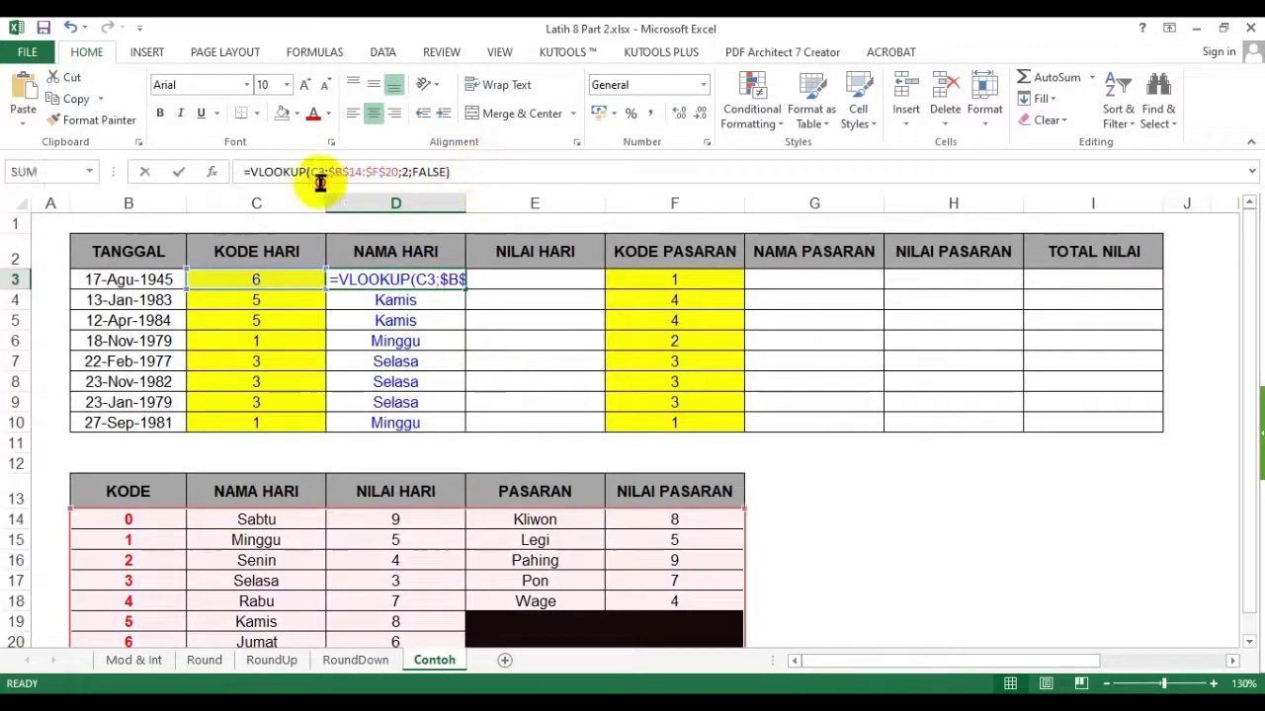
pyautogui.hotkey('ctrl', 'c')
pyautogui.press('Escape')
pyautogui.click(517, 277)
pyautogui.click(438, 170)
pyautogui.hotkey('ctrl', 'v')
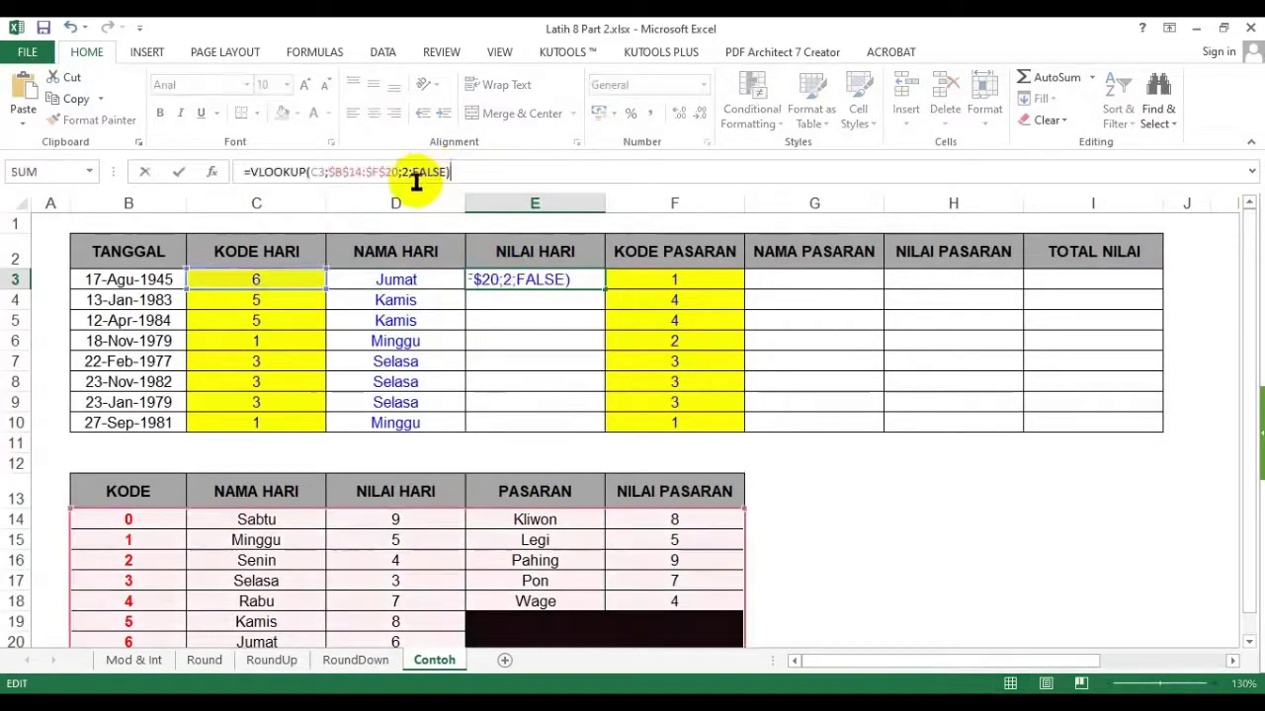
pyautogui.doubleClick(406, 173)
pyautogui.write('3')
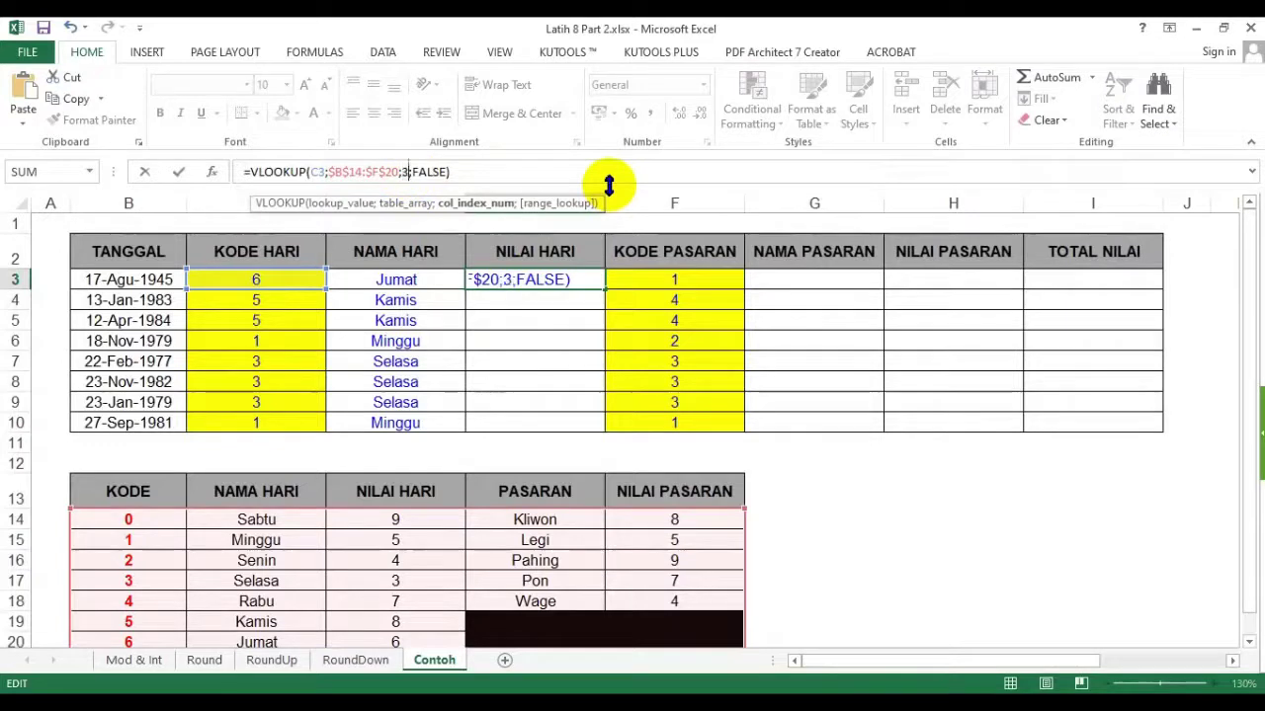
pyautogui.press('Return')
# - Fill E3 down to E10, showing day values 6, 8, 8, 5, 3, 3, 3, 5
pyautogui.click(560, 279)
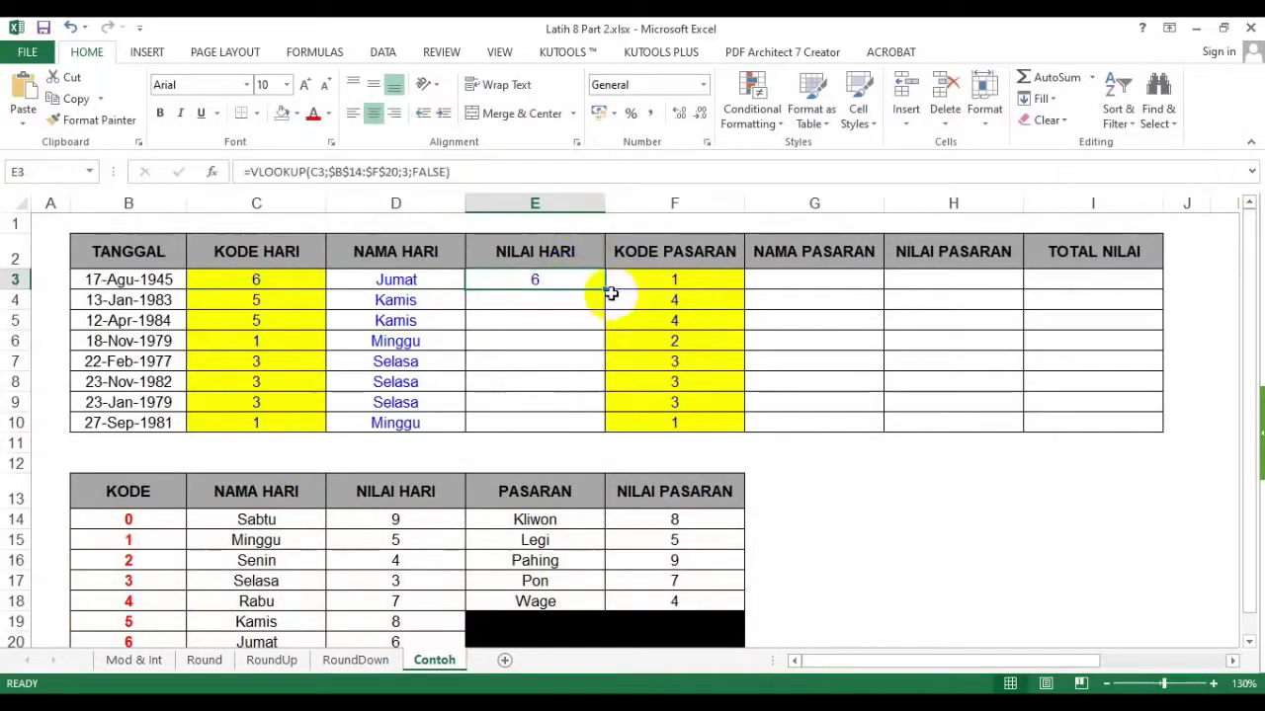
pyautogui.doubleClick(606, 290)
pyautogui.click(556, 286)
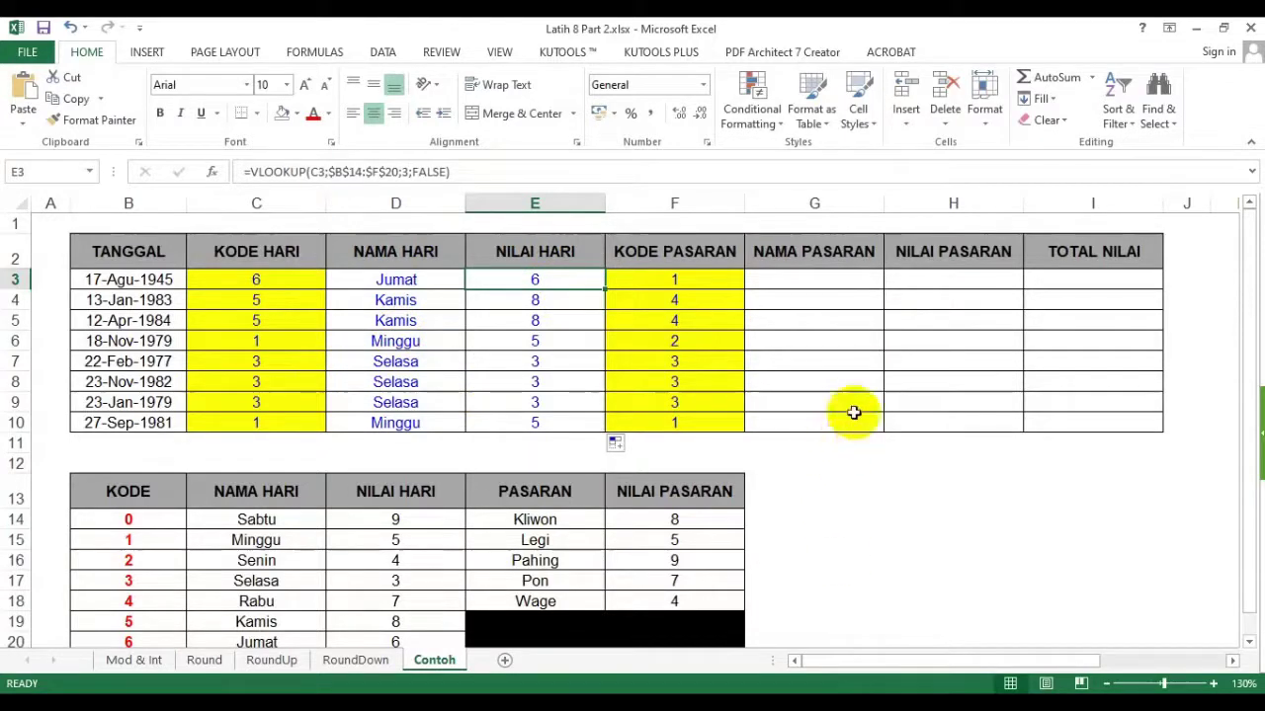
pyautogui.click(842, 276)
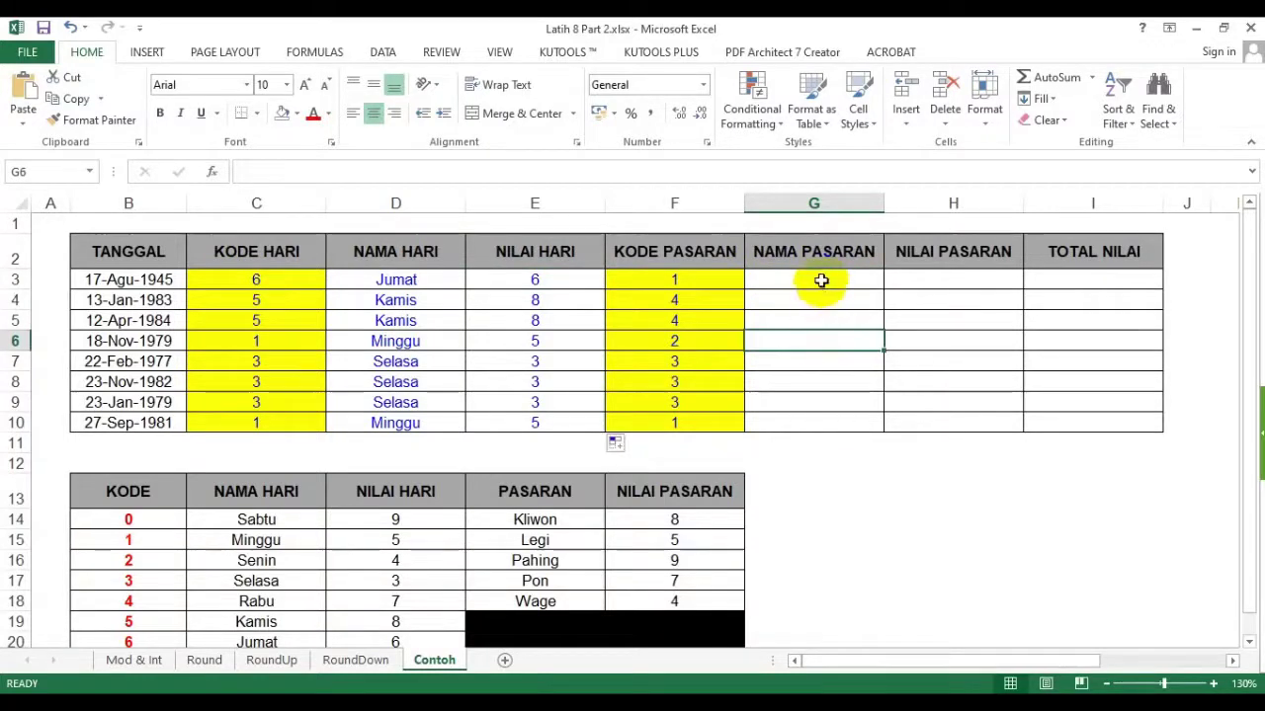
# - Highlight the KODE HARI and KODE PASARAN code columns
pyautogui.moveTo(297, 281); pyautogui.dragTo(285, 402)
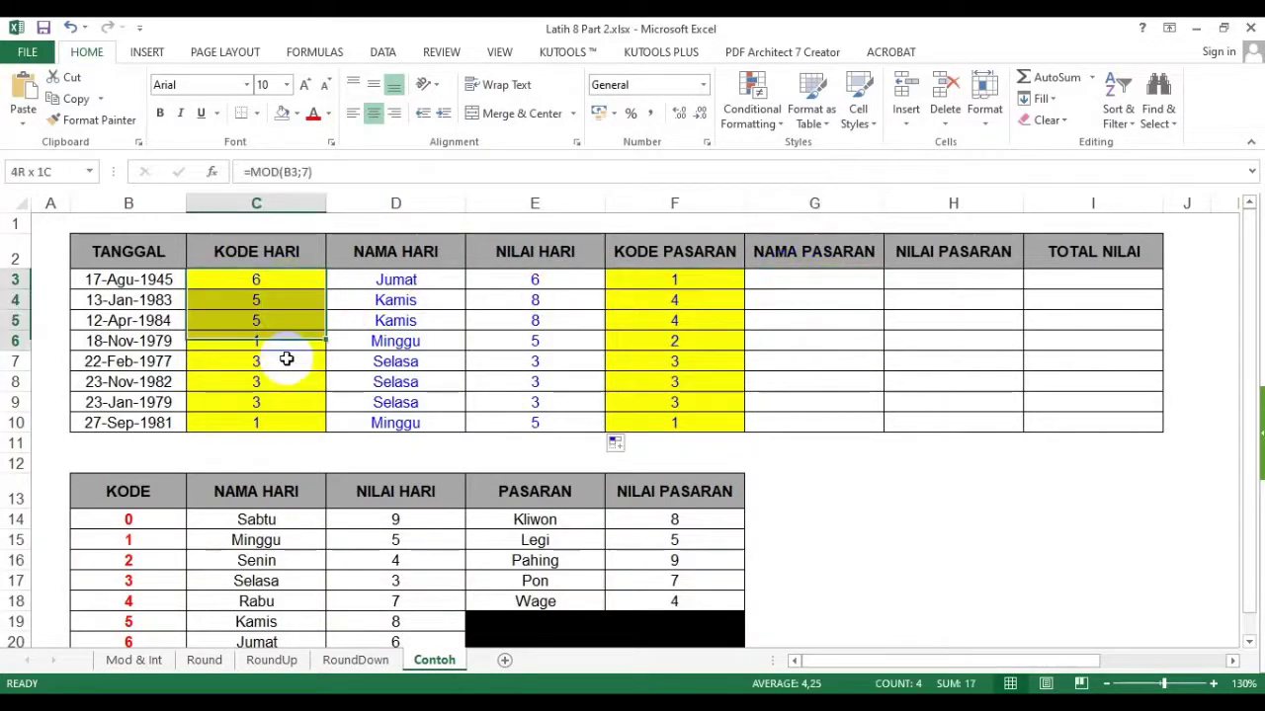
pyautogui.moveTo(676, 259); pyautogui.dragTo(689, 414)
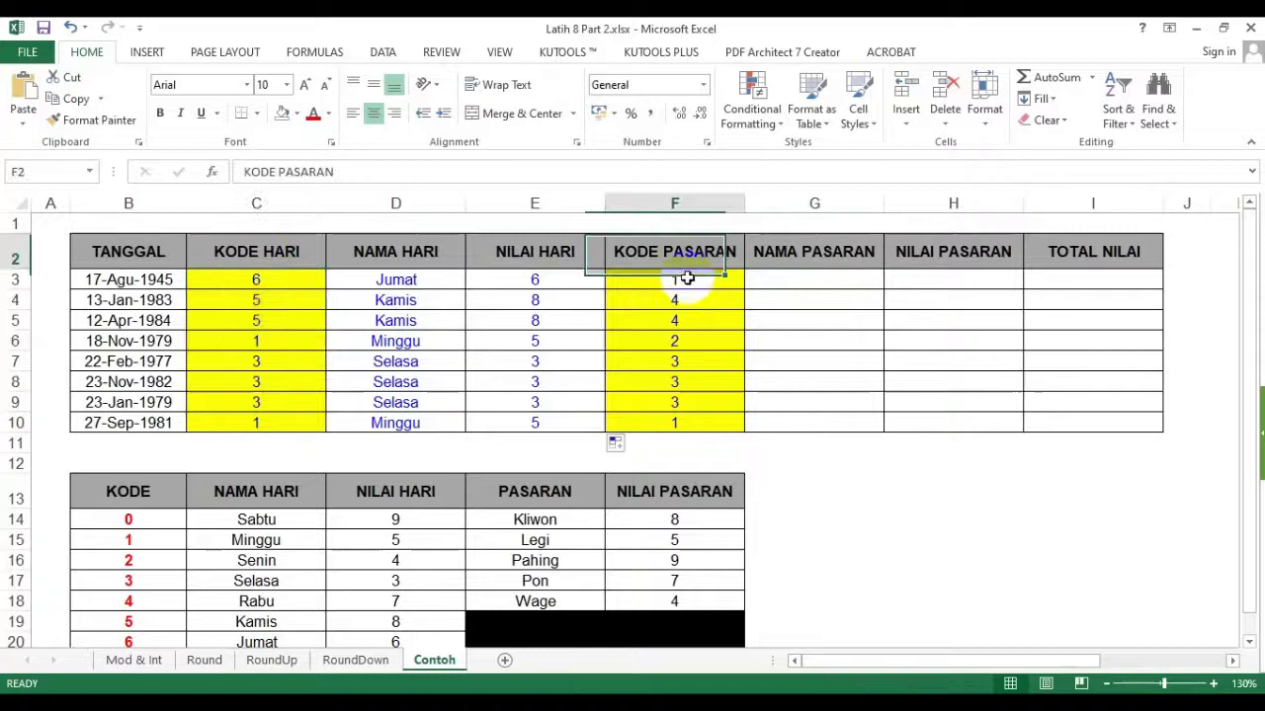
pyautogui.click(689, 419)
pyautogui.click(790, 284)
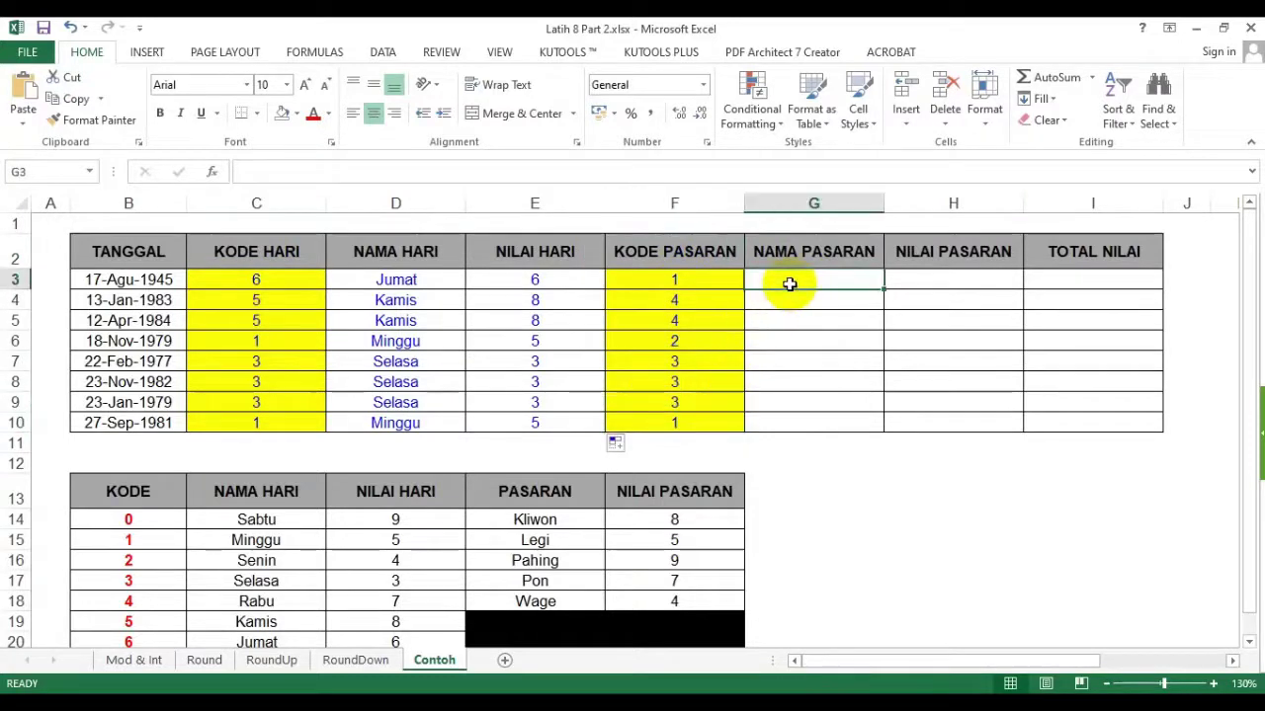
# - Enter =VLOOKUP(F3;$B$14:$F$20;4;FALSE) in G3 with an absolute table range
pyautogui.write('=')
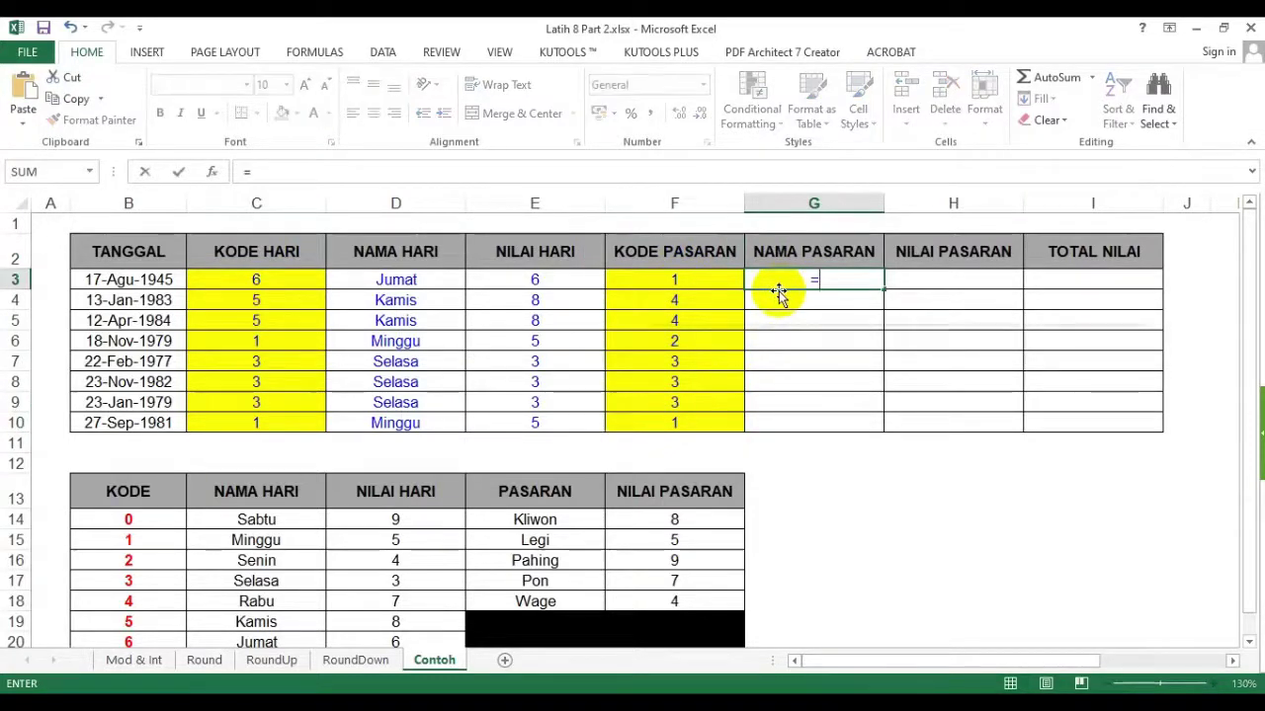
pyautogui.write('vlookup')
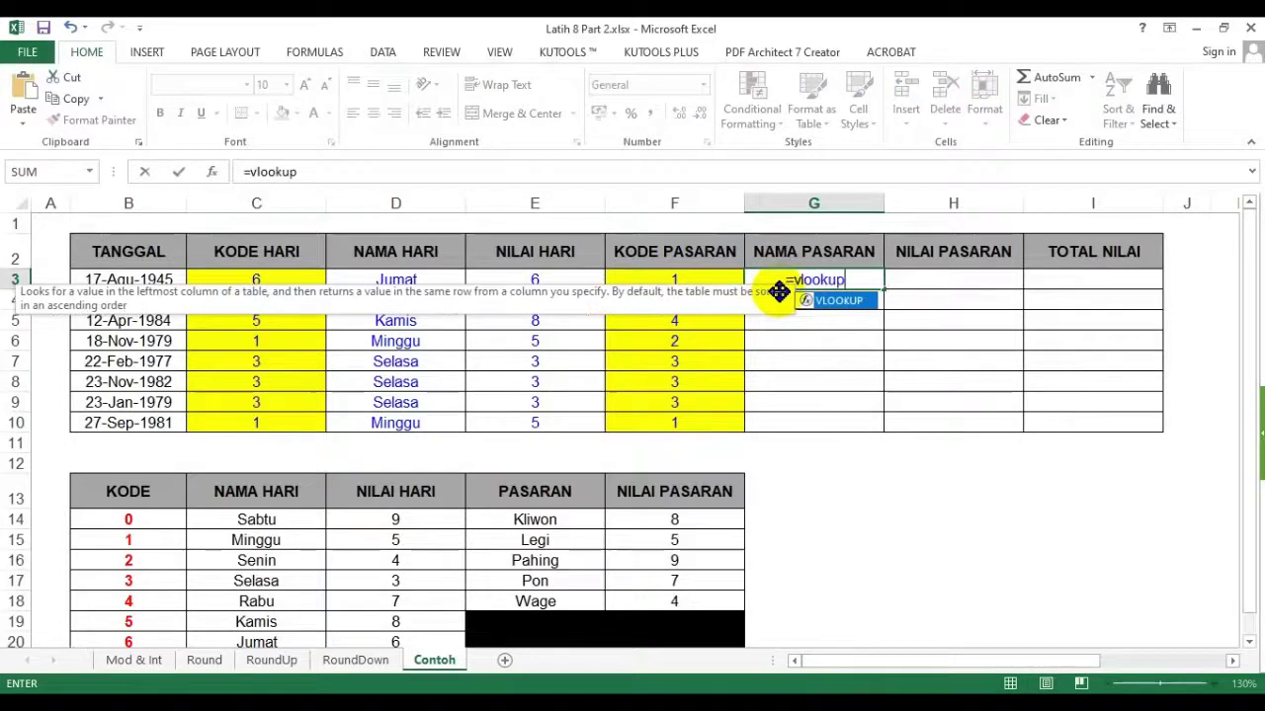
pyautogui.write('(')
pyautogui.click(687, 281)
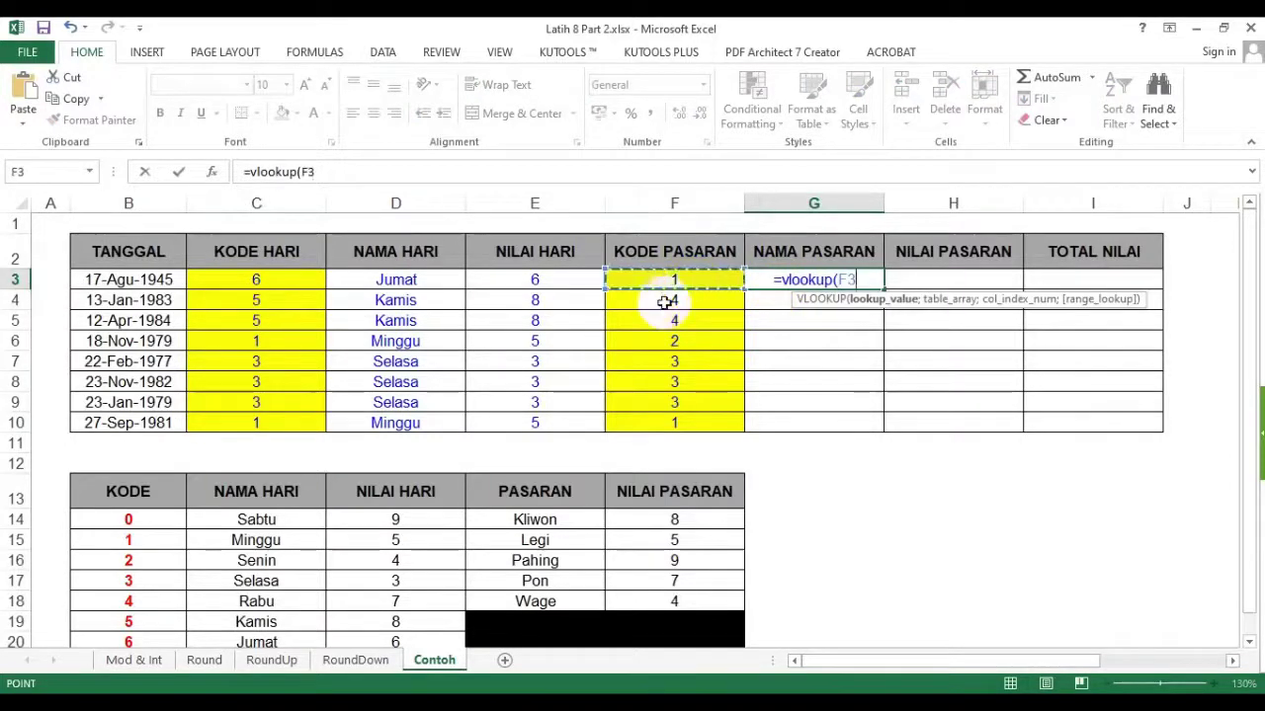
pyautogui.write(';')
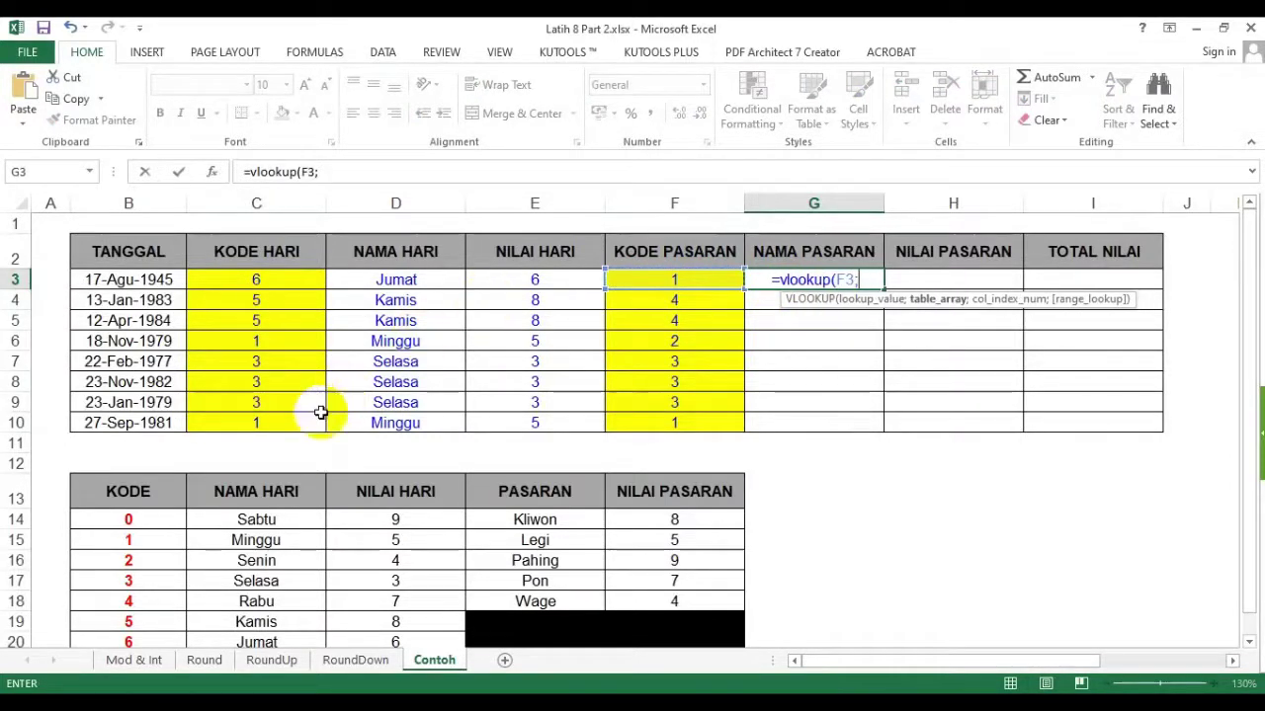
pyautogui.scroll(-1, 220, 415)
pyautogui.moveTo(161, 445); pyautogui.dragTo(642, 570)
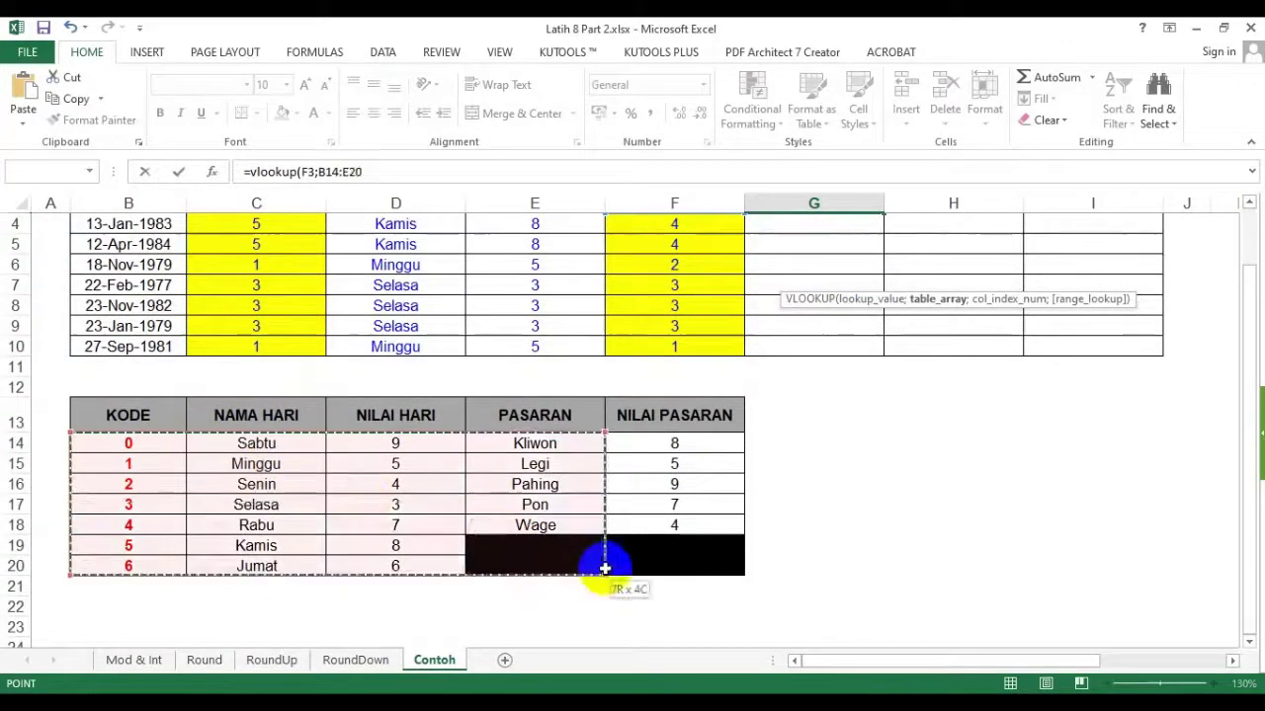
pyautogui.press('F4')
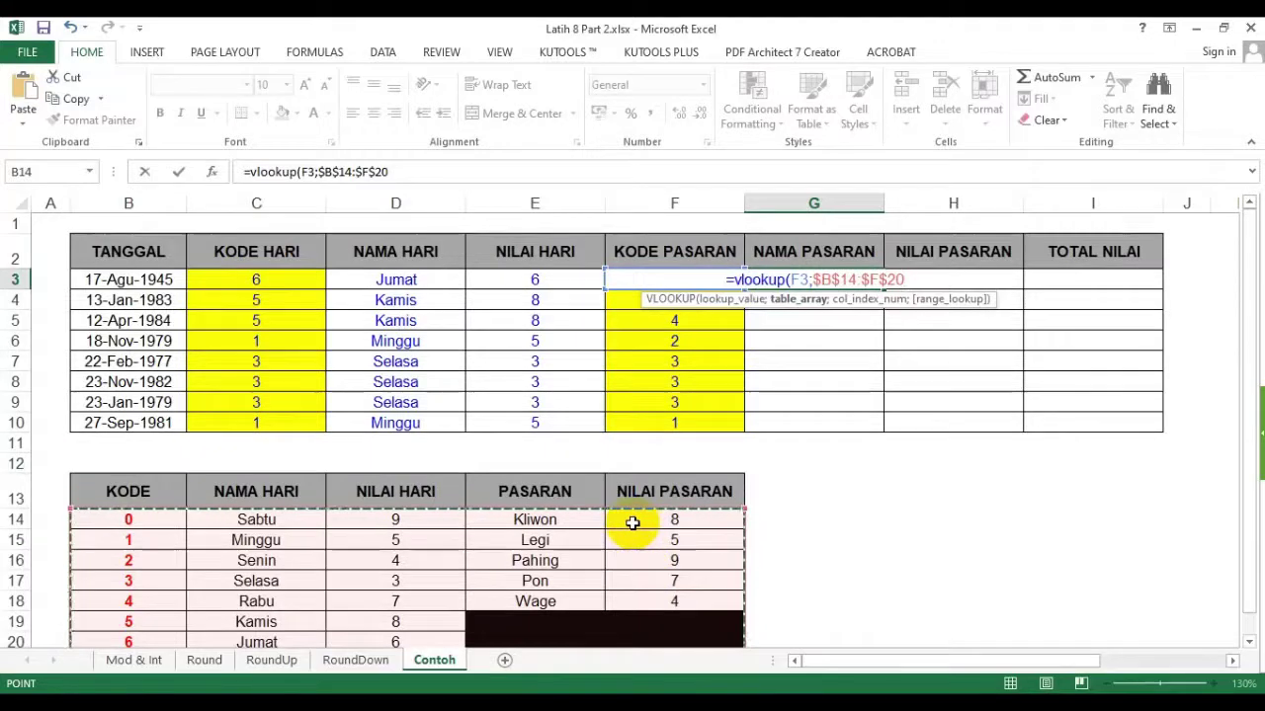
pyautogui.write(';4;false')
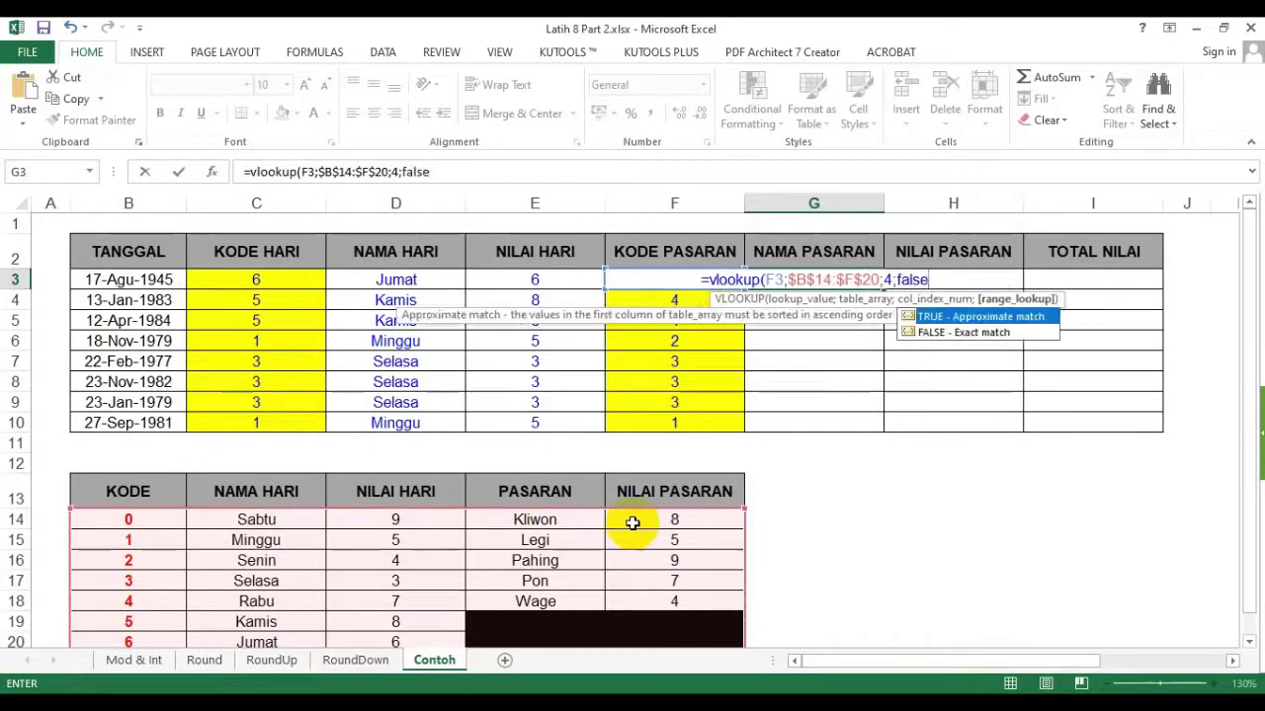
pyautogui.write(')')
pyautogui.press('Return')
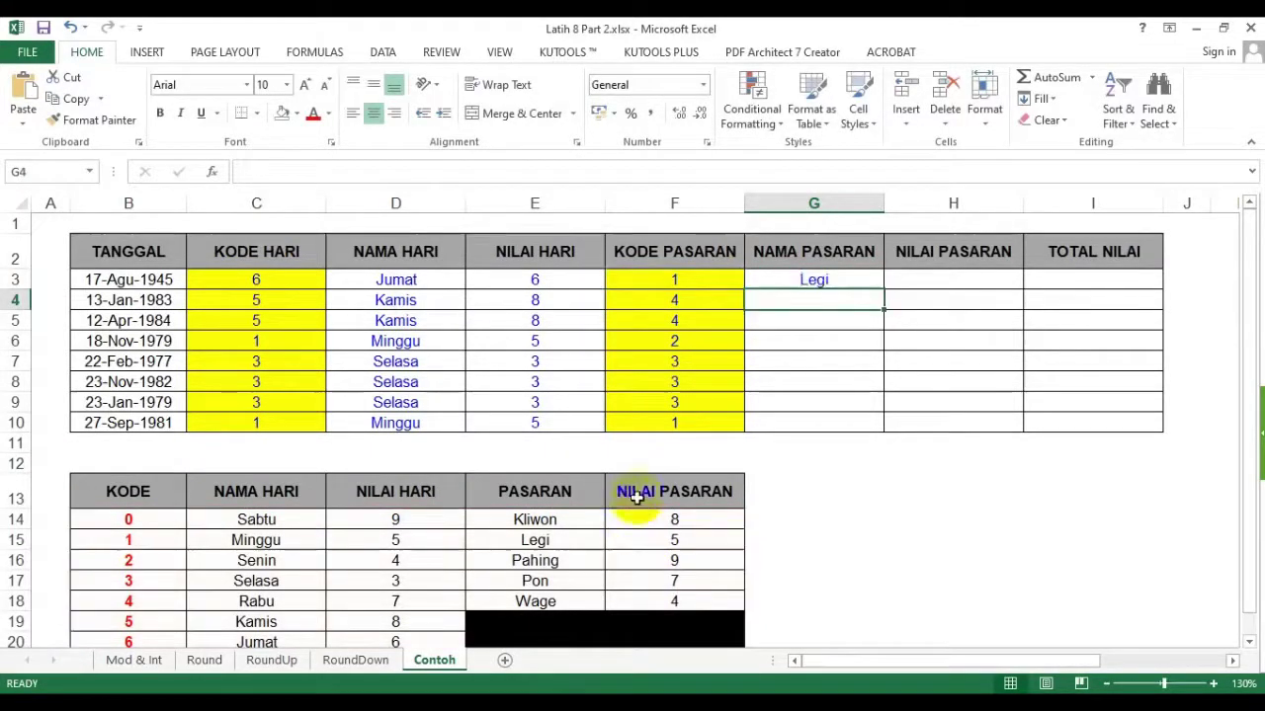
# - Fill G3 down to G10, showing Legi, Wage, Wage, Pahing, Pon, Pon, Pon, Legi
pyautogui.click(852, 282)
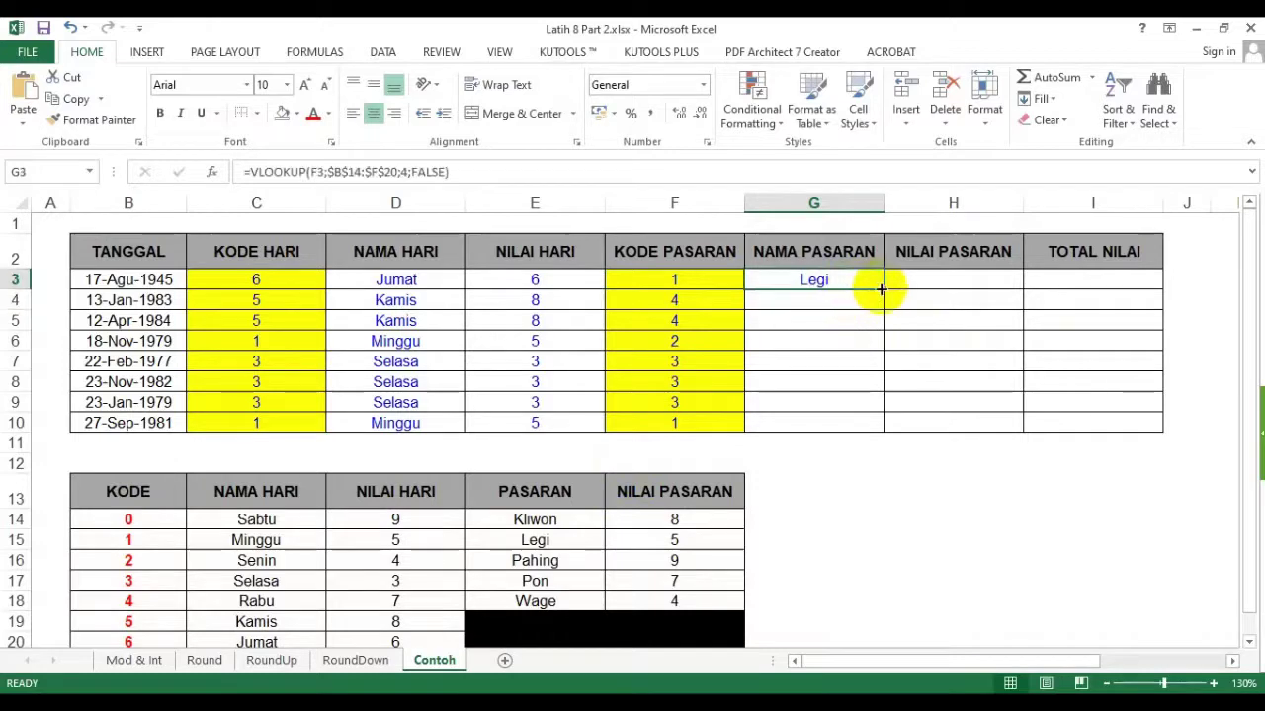
pyautogui.moveTo(883, 289); pyautogui.dragTo(875, 426)
pyautogui.click(816, 280)
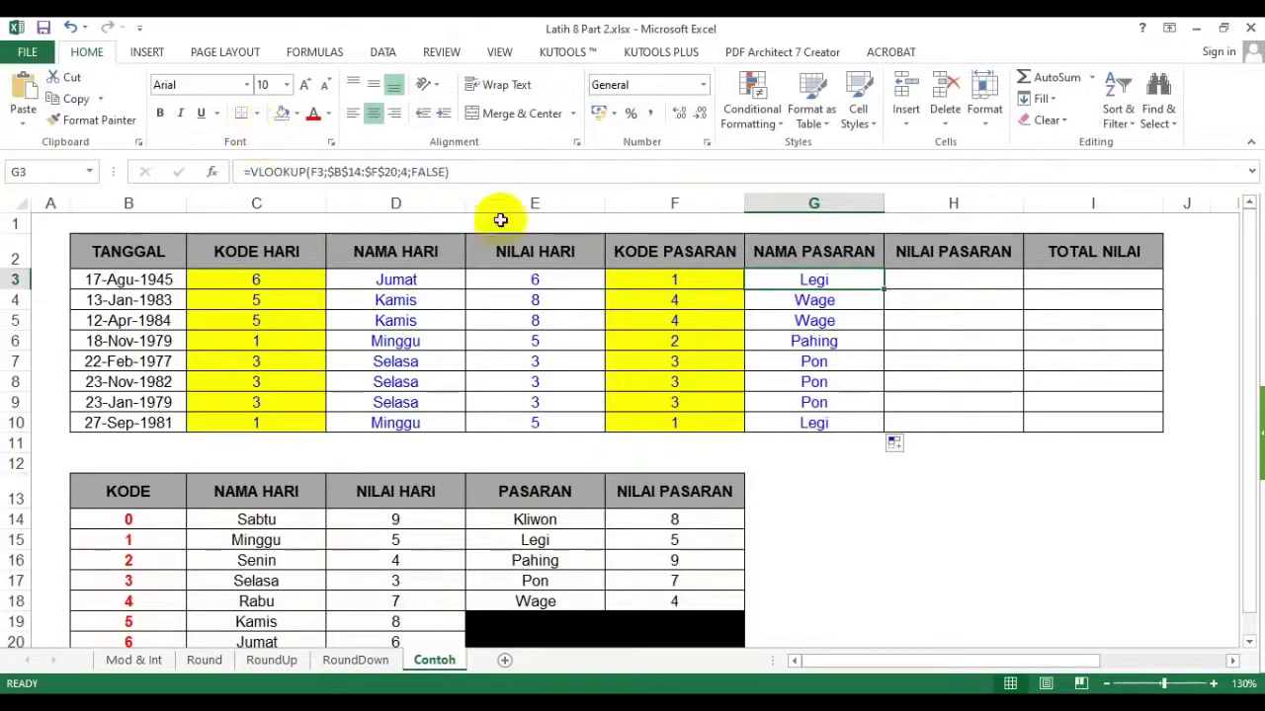
pyautogui.click(502, 172)
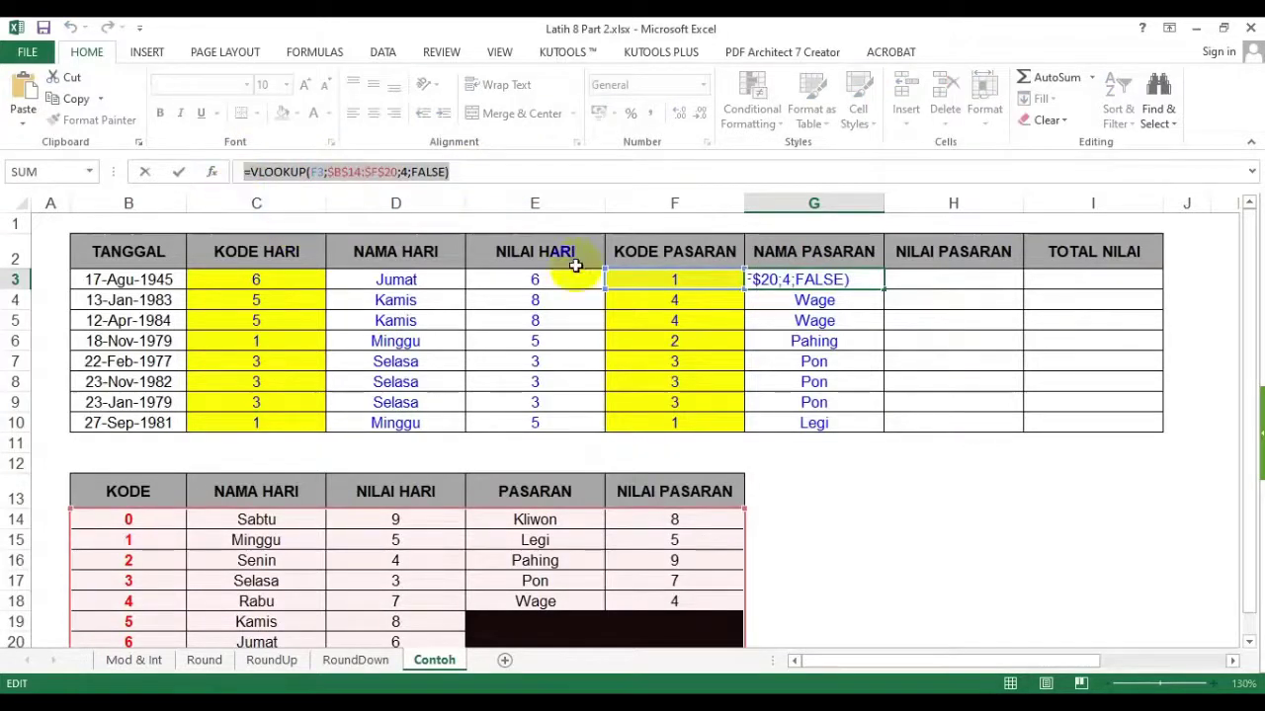
# - Paste G3's lookup into H3 with column index 5 and fill it down to H10
pyautogui.click(933, 280)
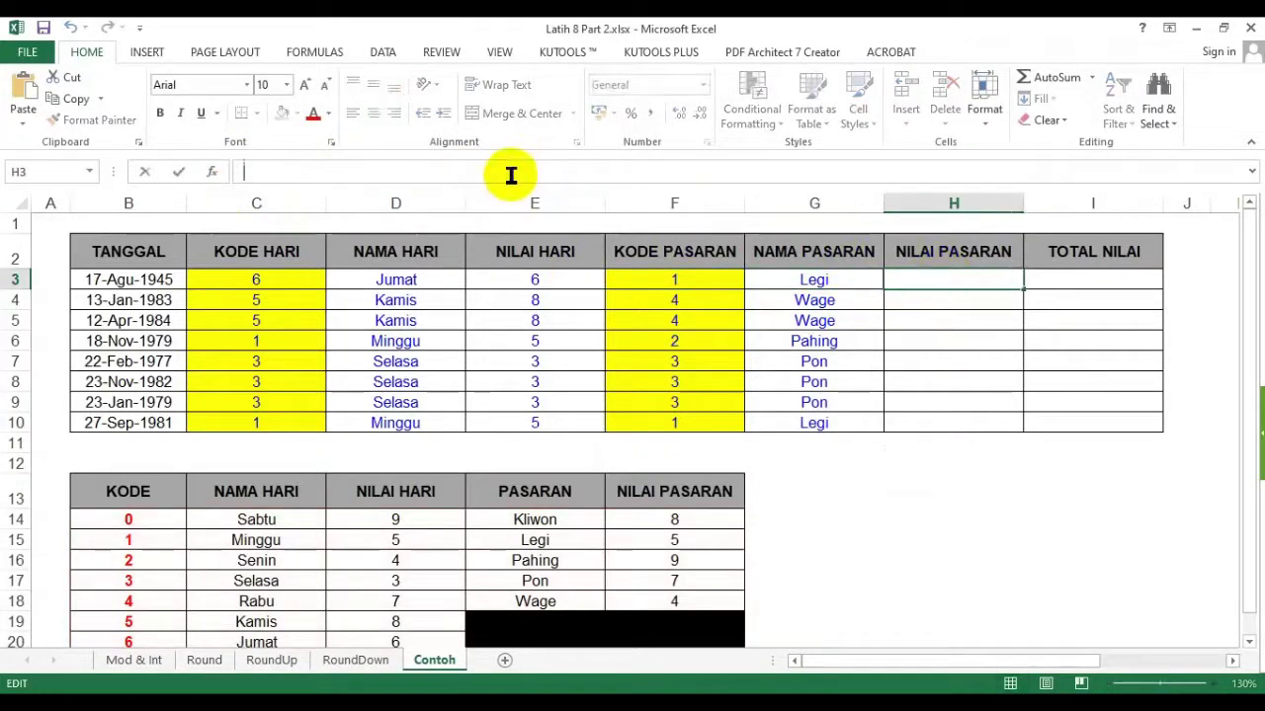
pyautogui.click(554, 172)
pyautogui.hotkey('ctrl', 'v')
pyautogui.click(403, 172)
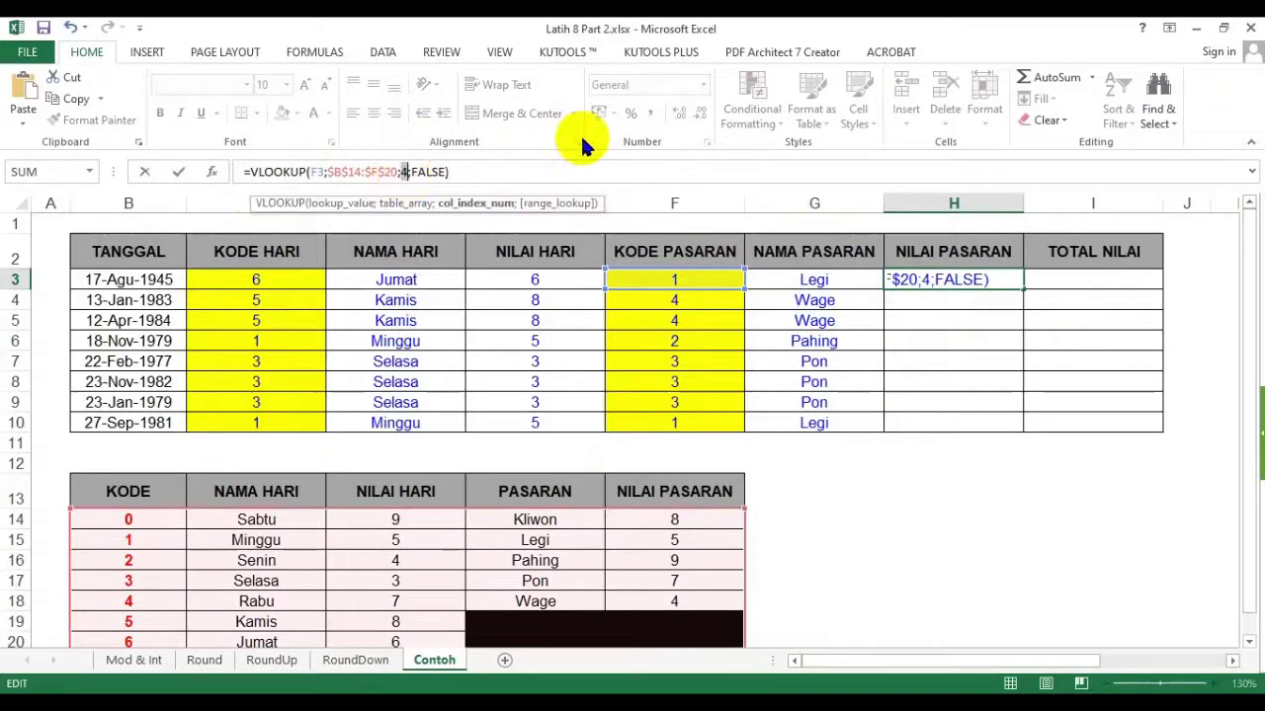
pyautogui.press('Delete')
pyautogui.write('5')
pyautogui.hotkey('ctrl', 'Return')
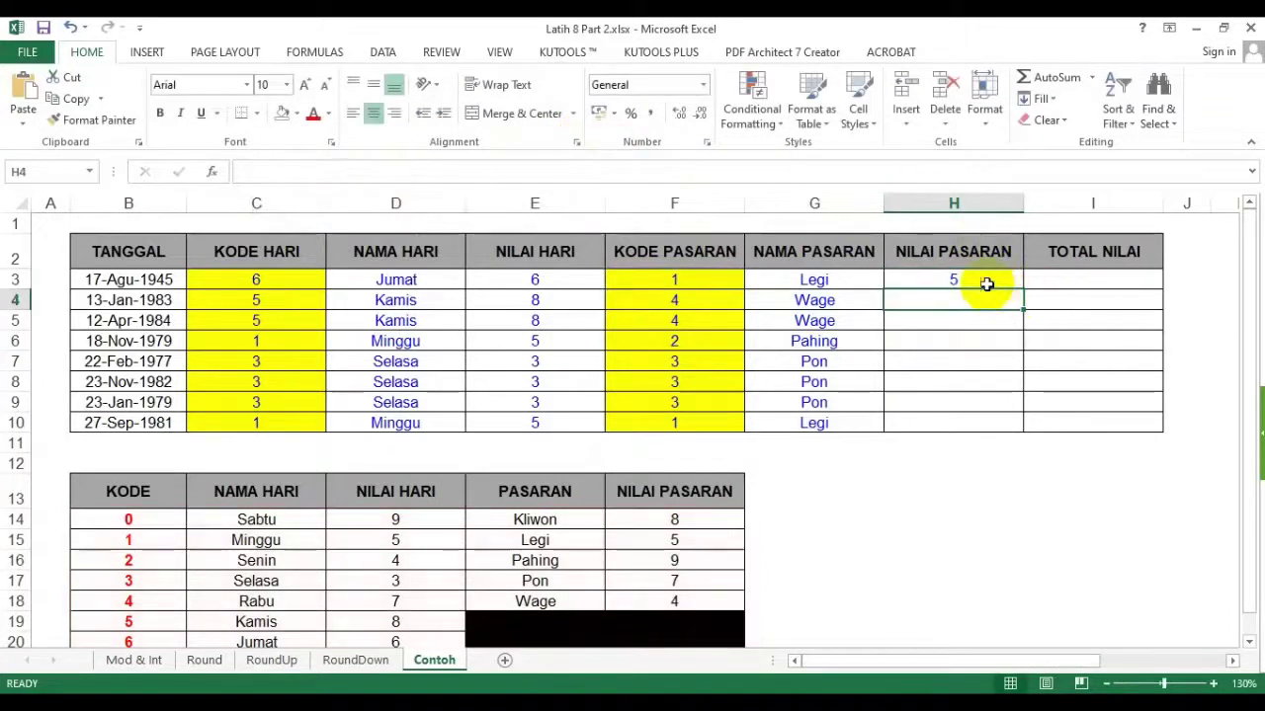
pyautogui.doubleClick(1024, 291)
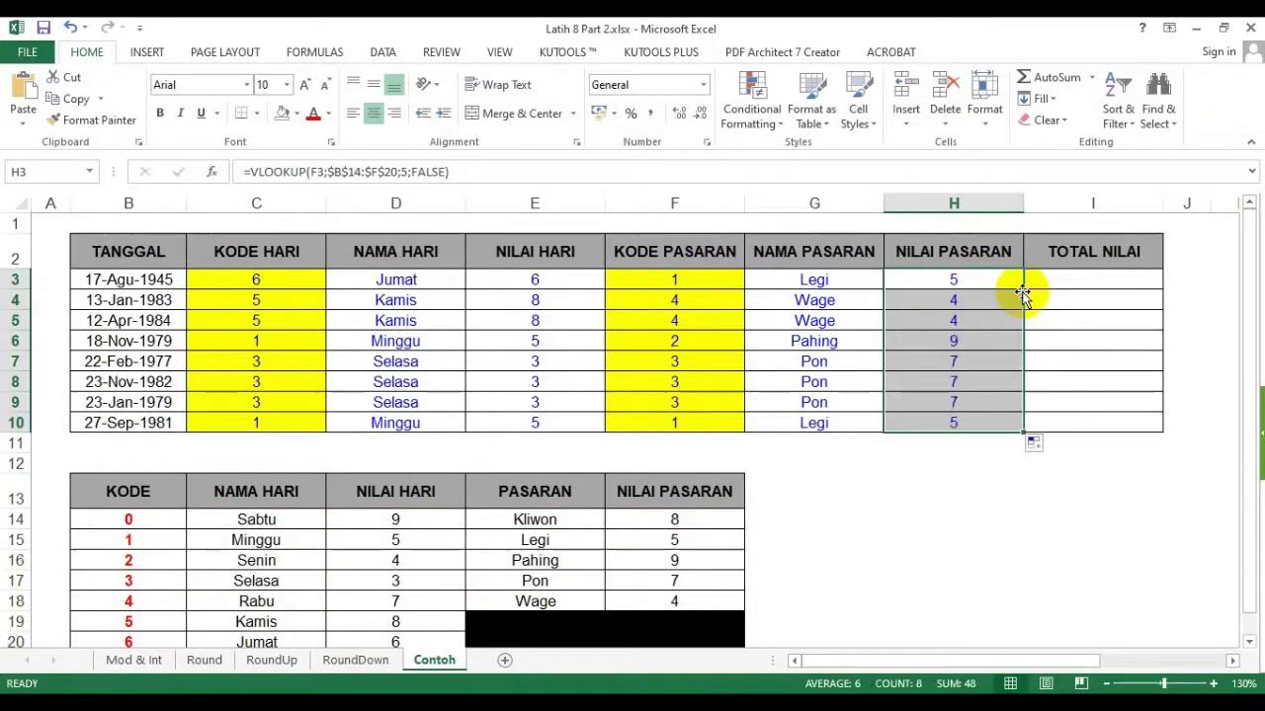
pyautogui.click(981, 284)
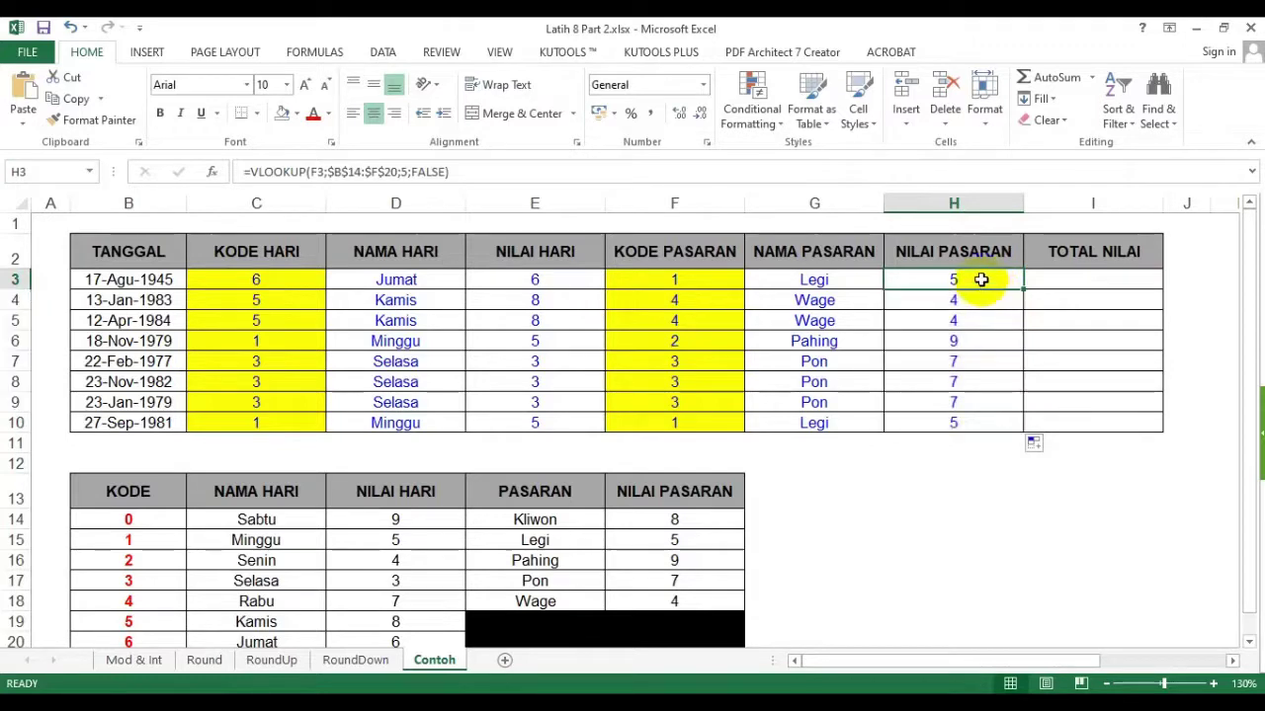
pyautogui.click(1097, 281)
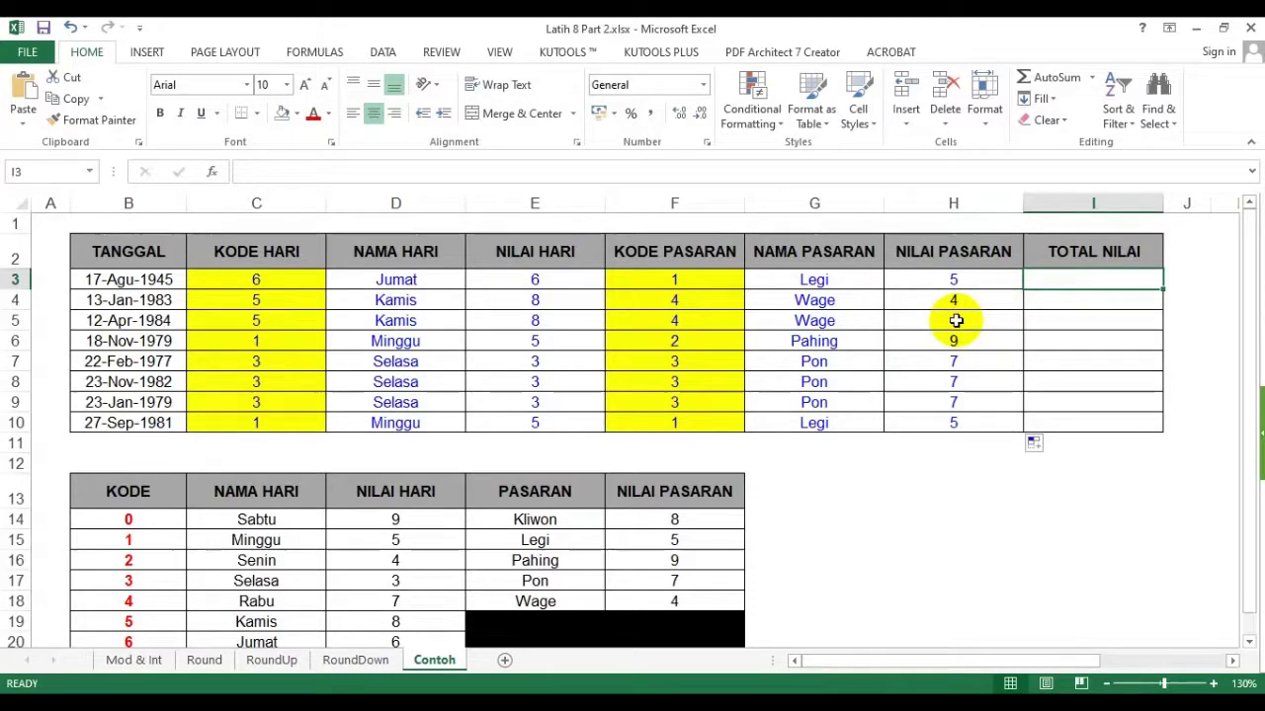
# - Enter =E3+H3 in I3 to total the day and pasaran values
pyautogui.write('=')
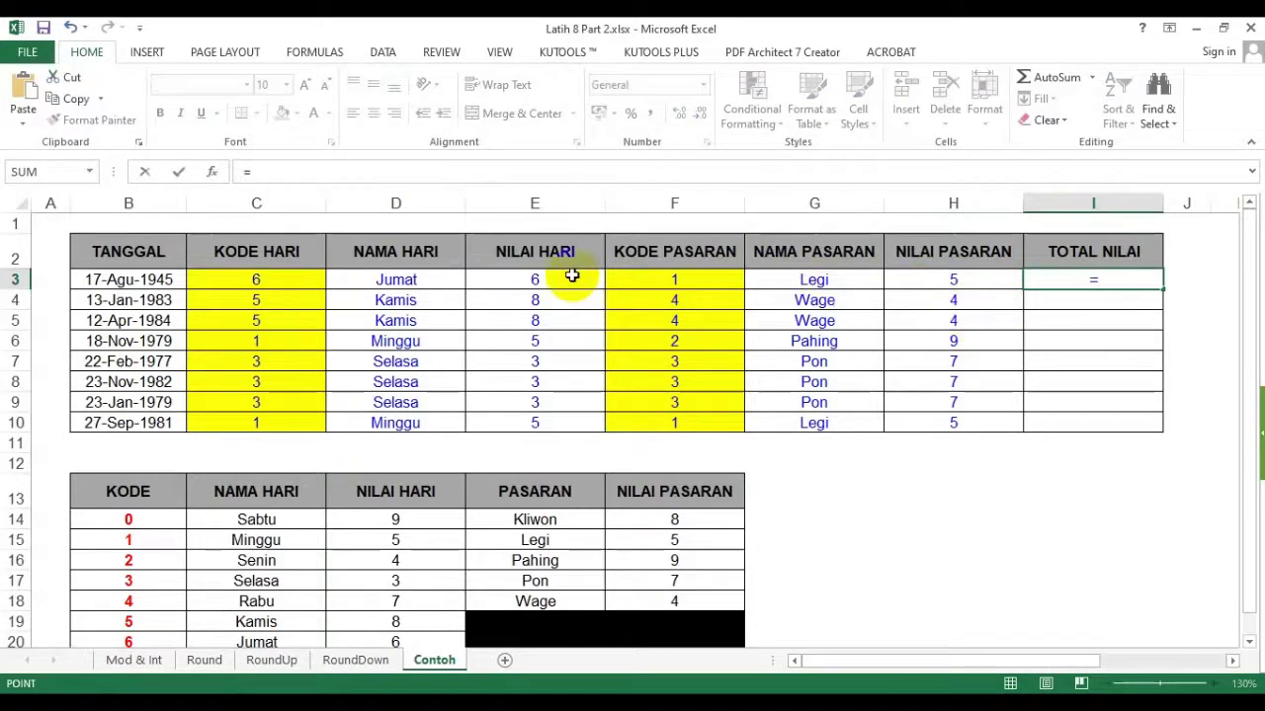
pyautogui.click(572, 278)
pyautogui.write('+')
pyautogui.click(951, 279)
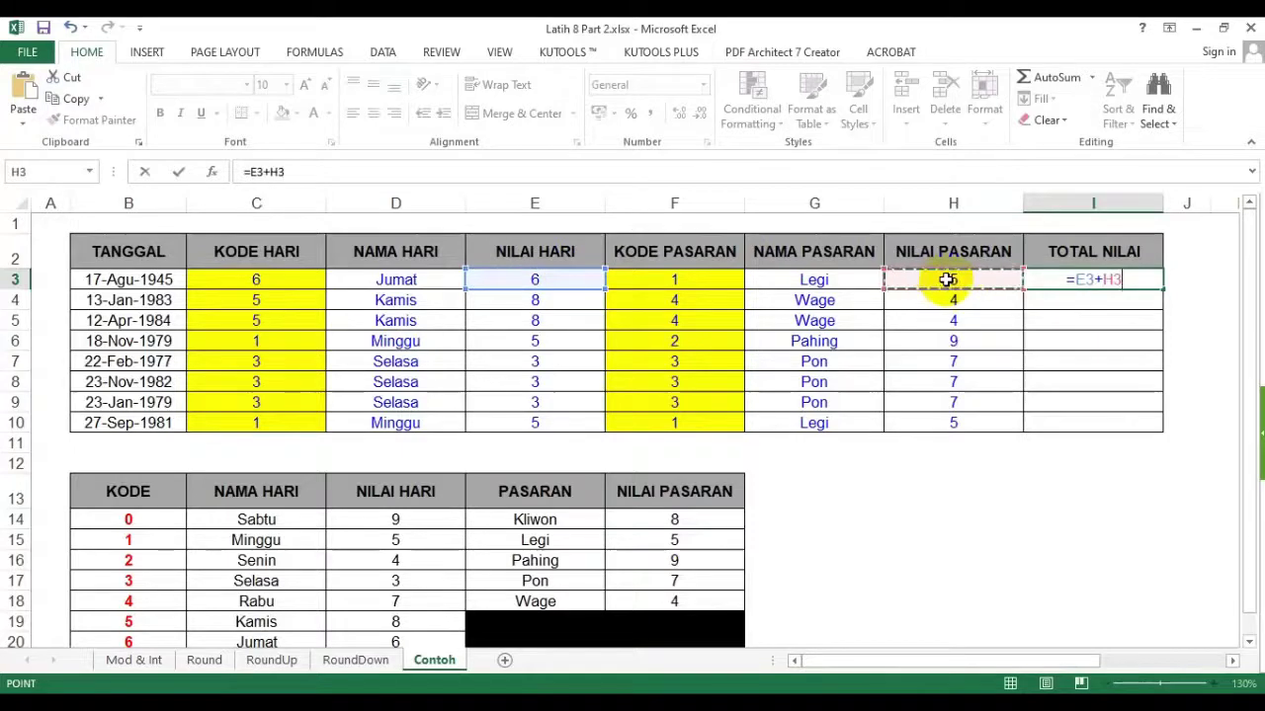
pyautogui.press('Return')
# - Fill the total formula down to I10, showing 11, 12, 12, 14, 10, 10, 10, 10
pyautogui.click(1151, 286)
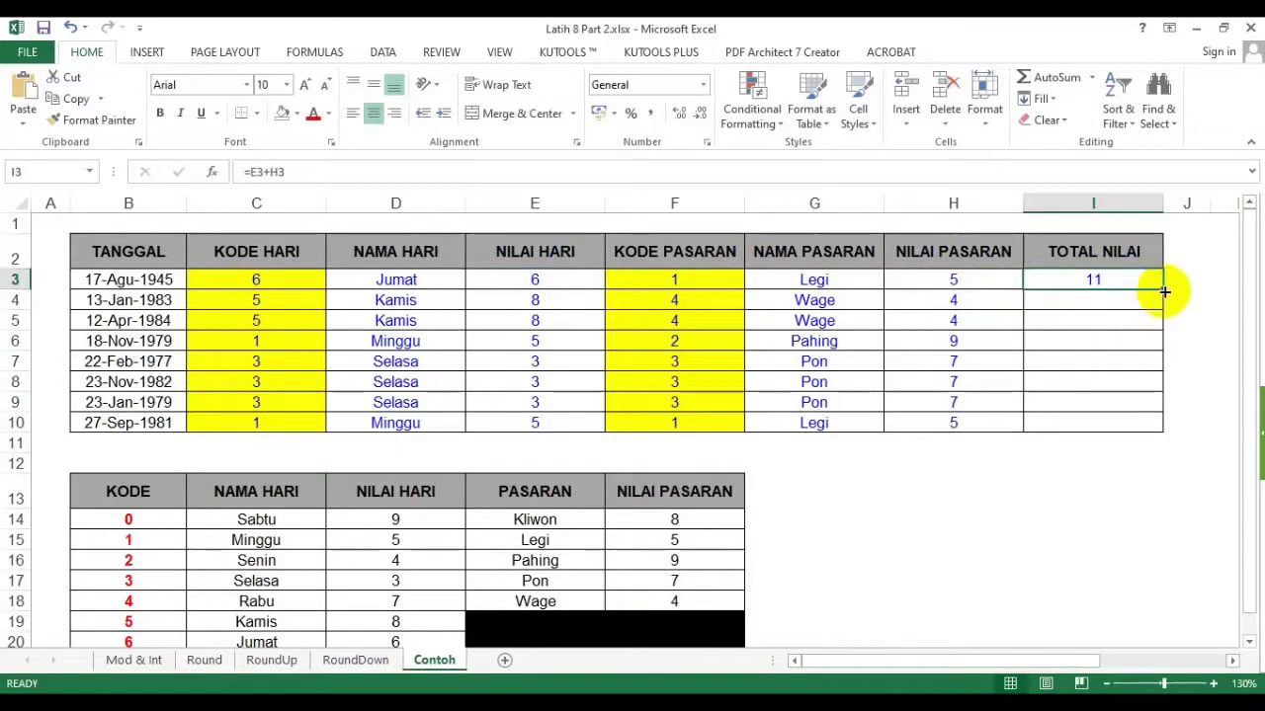
pyautogui.moveTo(1162, 290); pyautogui.dragTo(1145, 435)
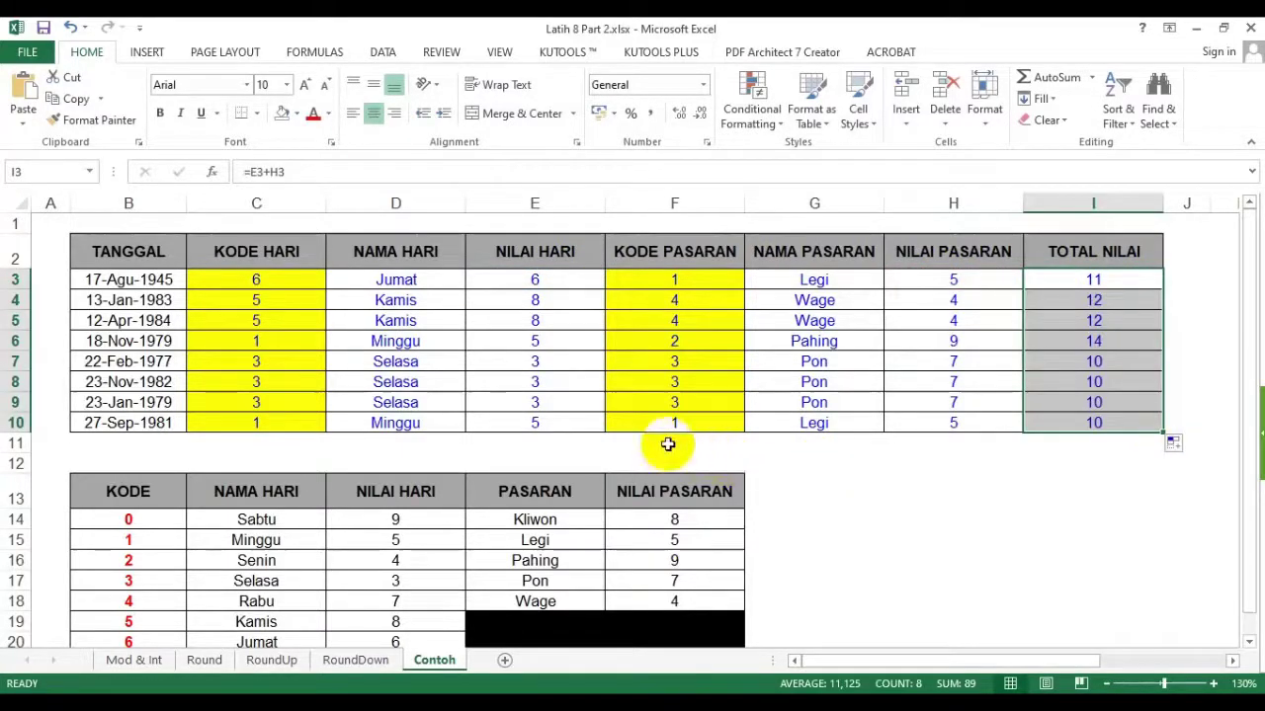
pyautogui.click(681, 489)
pyautogui.scroll(-1, 841, 518)
pyautogui.scroll(-1, 840, 518)
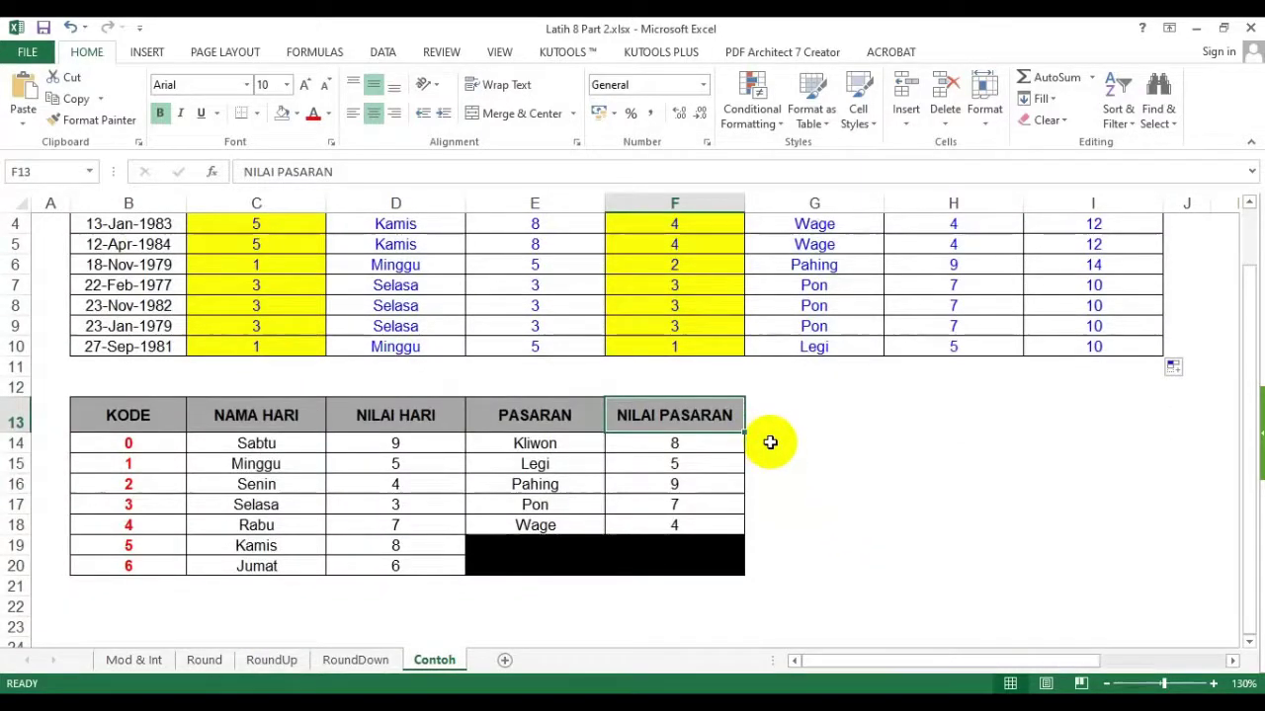
pyautogui.click(891, 460)
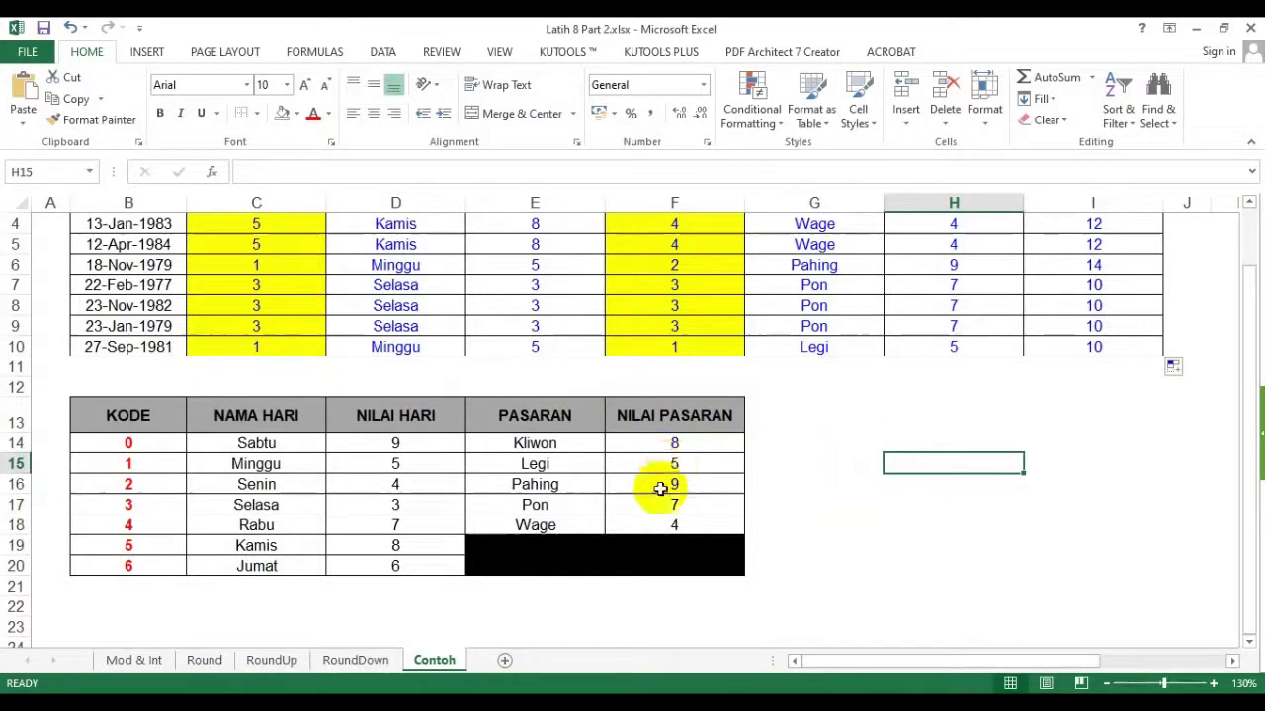